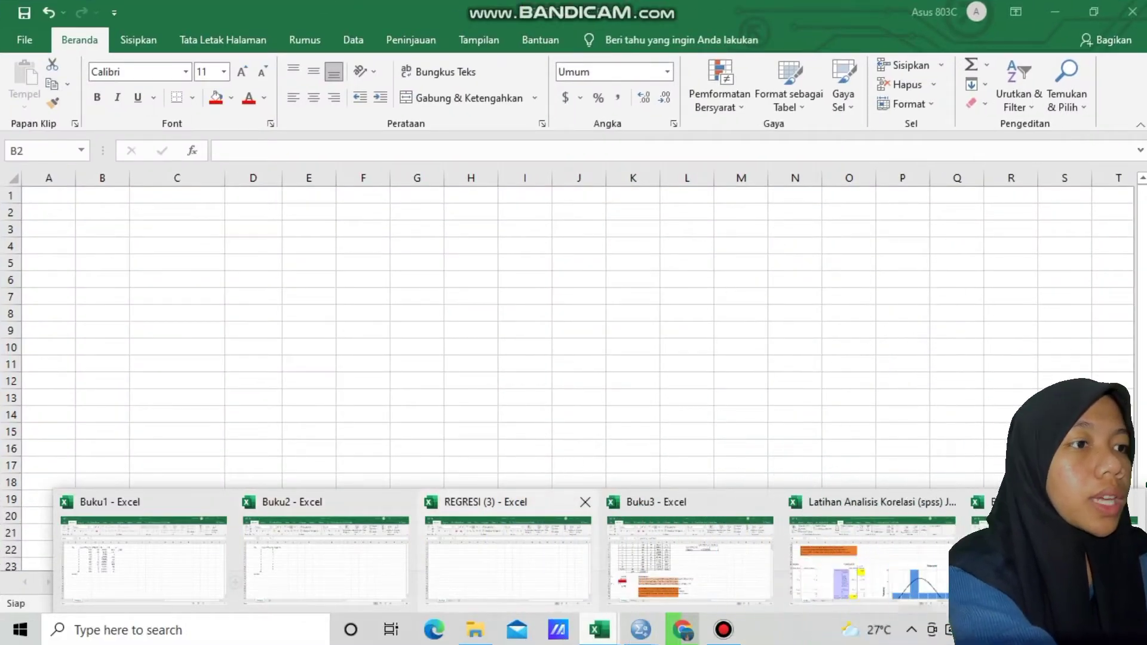
In the REGRESI (3) workbook, copy the data table in range B4:G17 of Sheet1
left_click(508, 561)
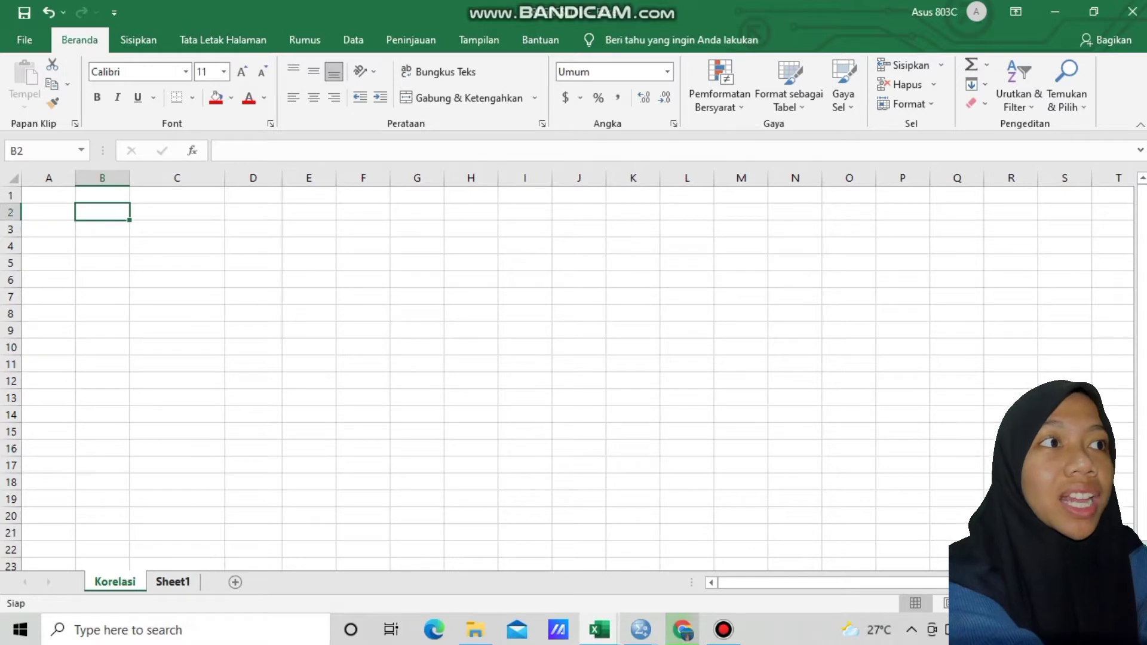
left_click(173, 581)
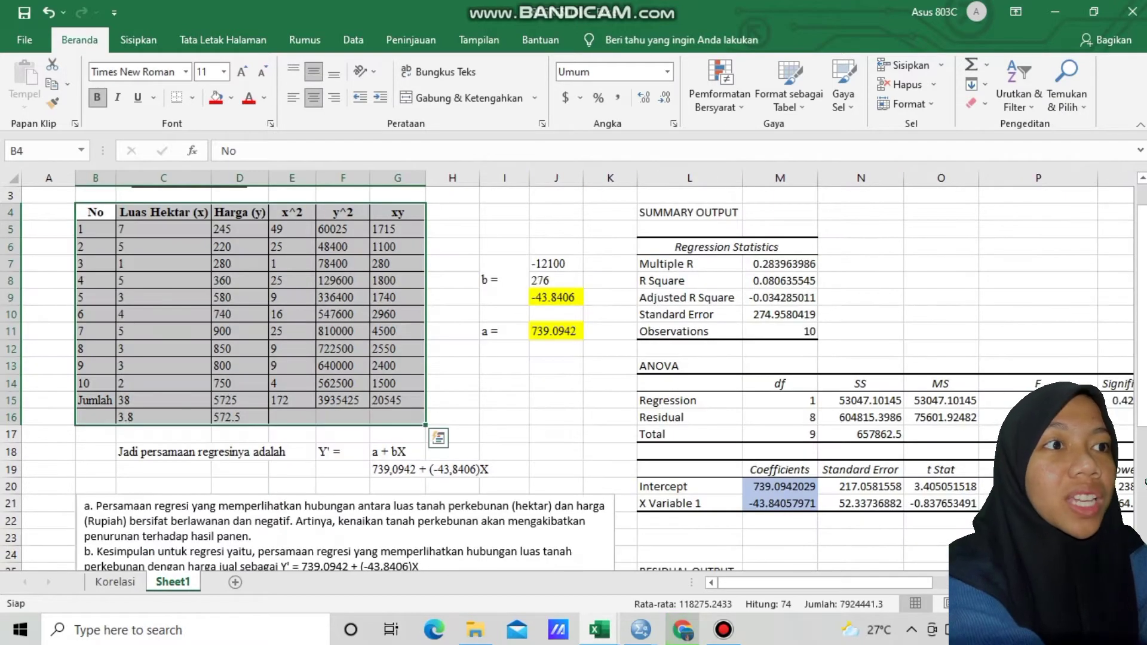
left_click_drag(163, 263, 95, 212)
left_click(95, 213)
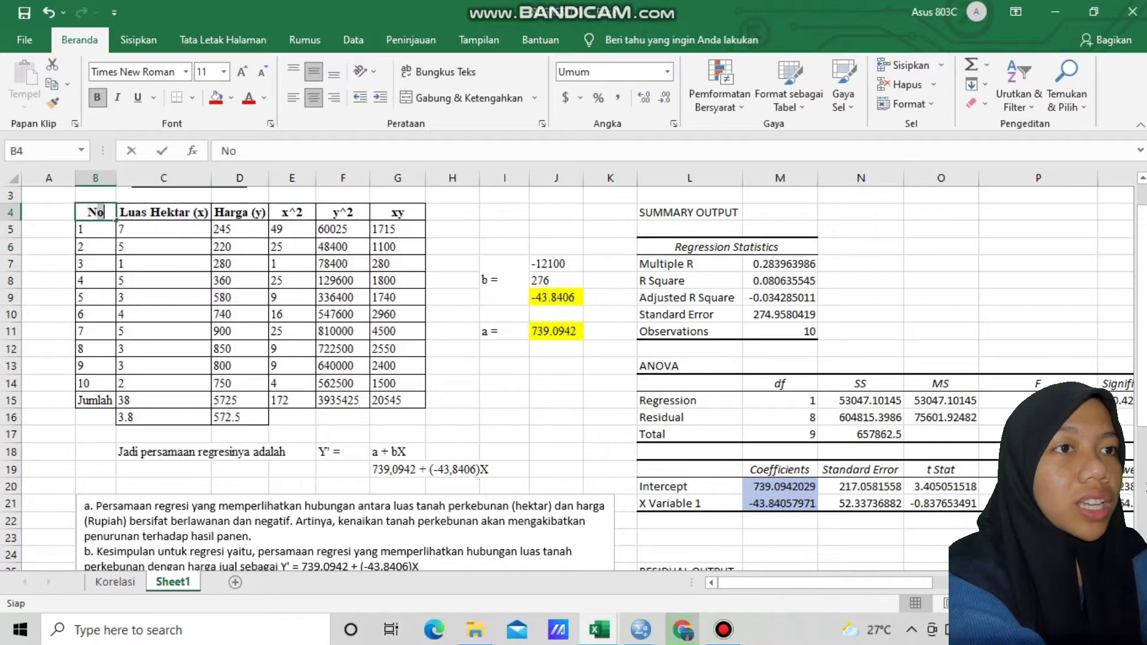
double_click(100, 212)
left_click(452, 264)
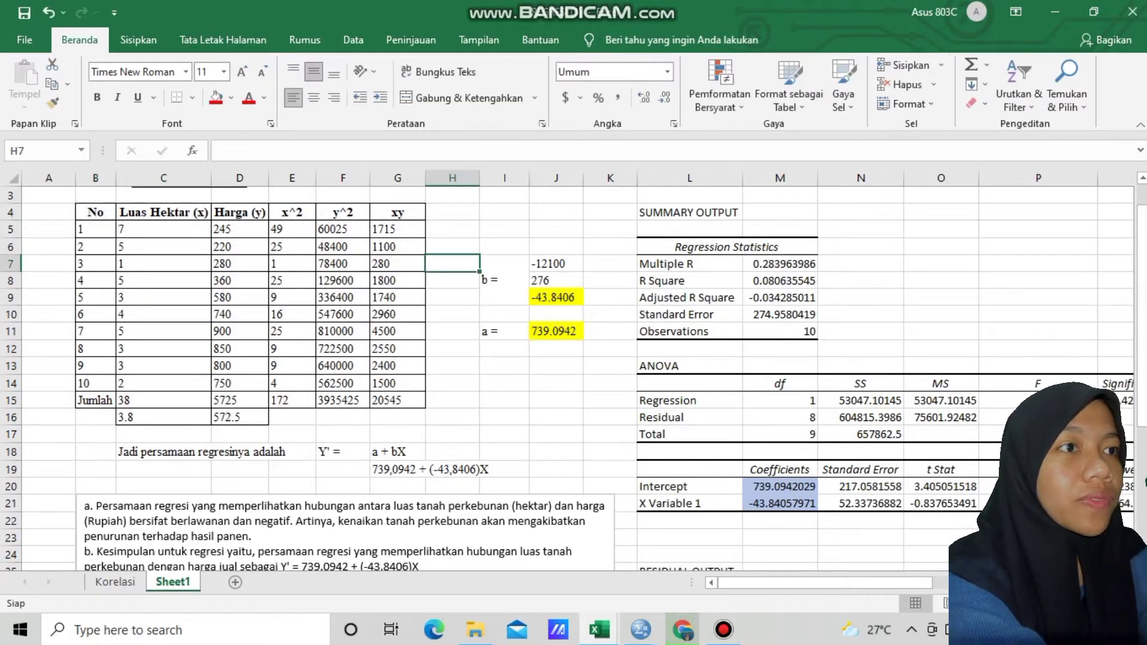
left_click_drag(95, 213, 398, 435)
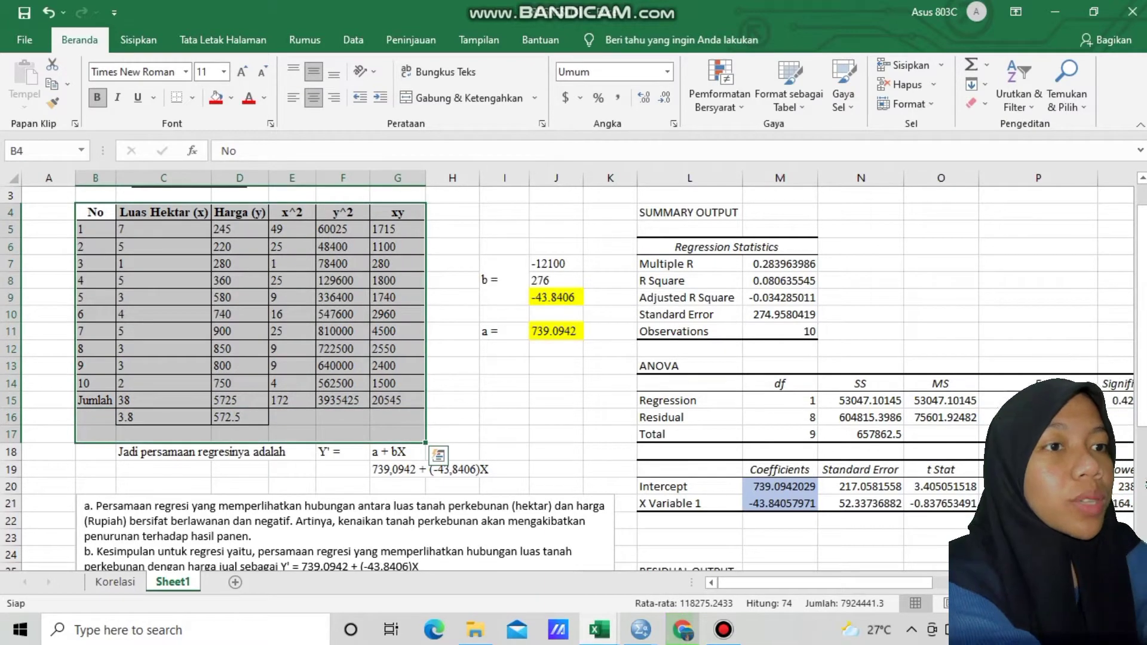
key("ctrl+c")
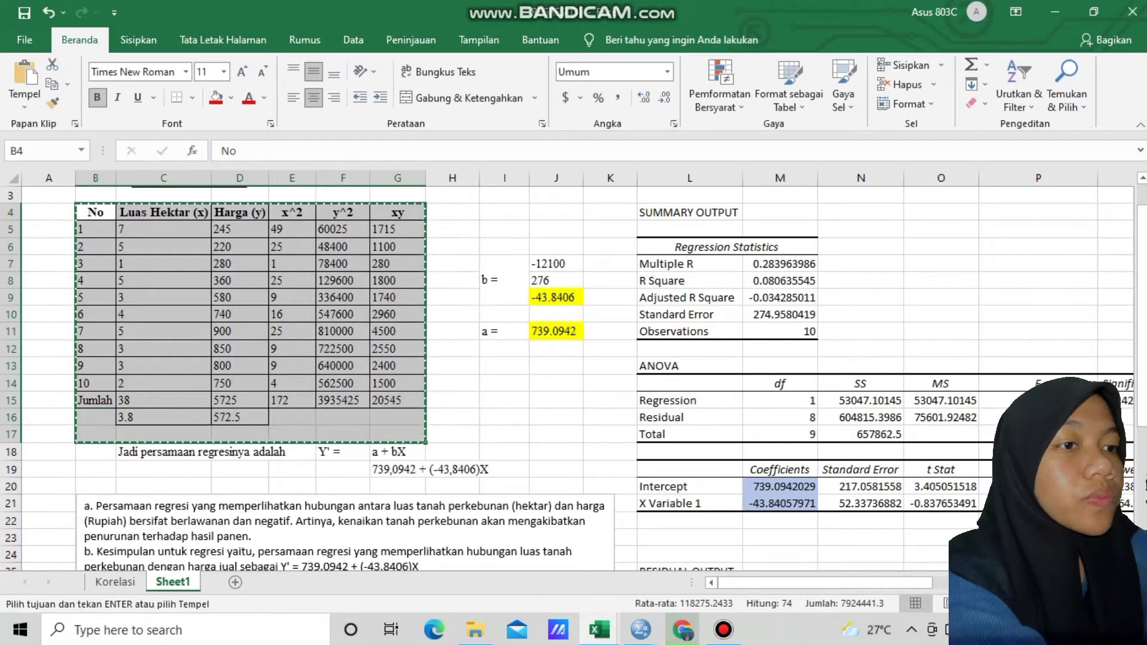
Paste the copied table into the Korelasi sheet starting at cell B2
left_click(114, 582)
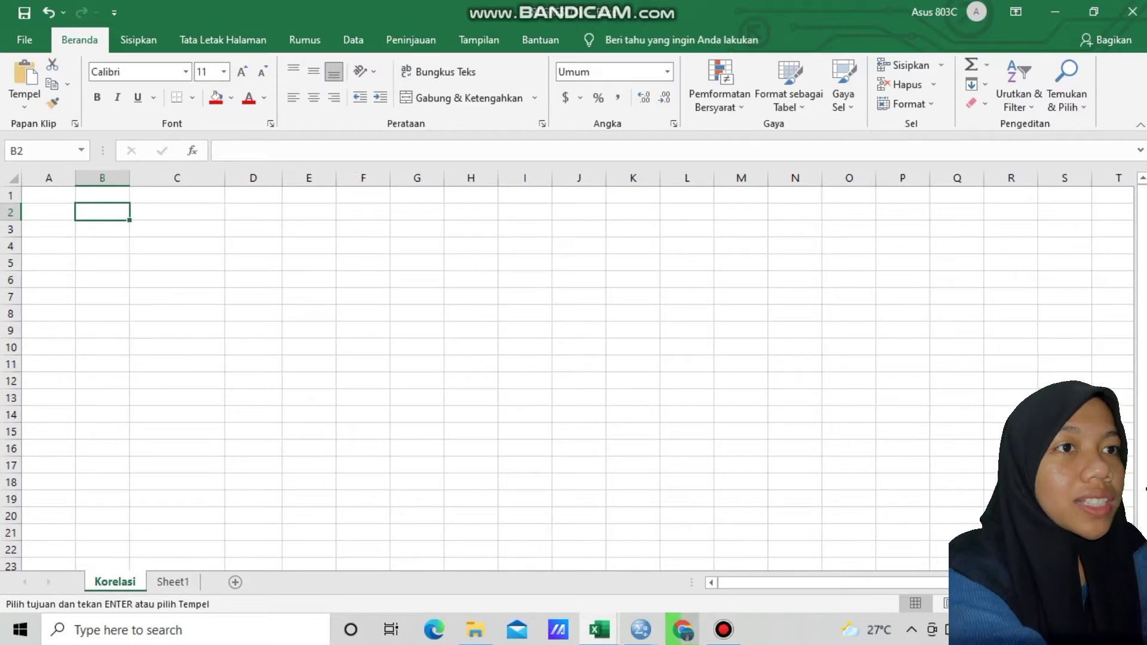
key("ctrl+v")
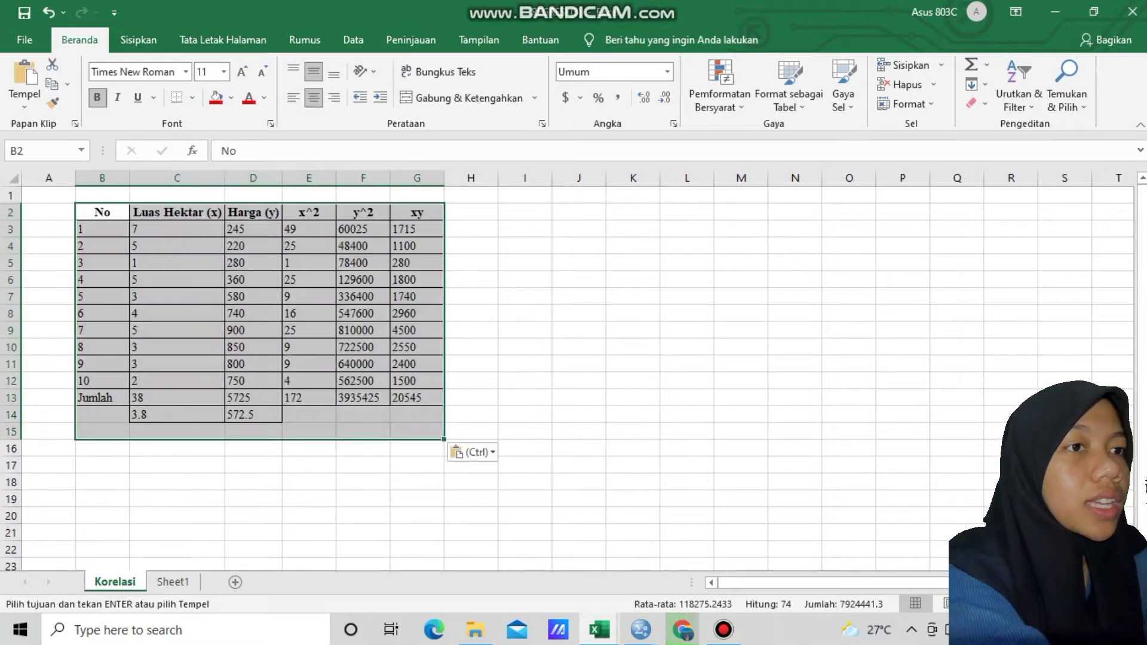
left_click(253, 482)
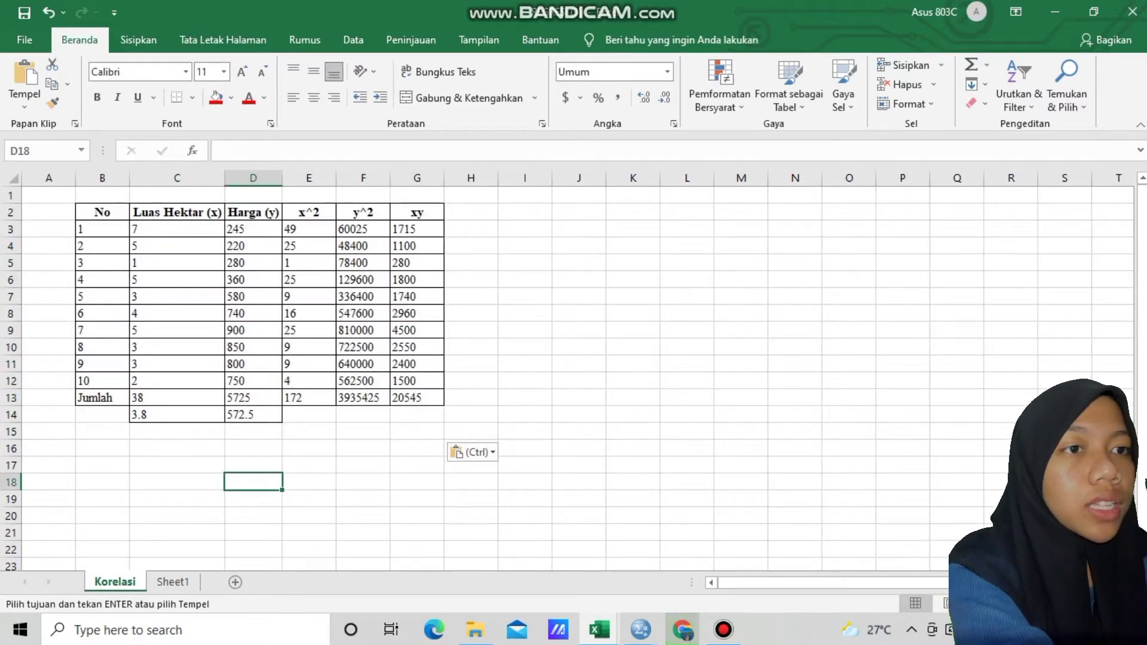
Enter the label "r =" in cell A16 below the table
left_click(49, 449)
type("r =")
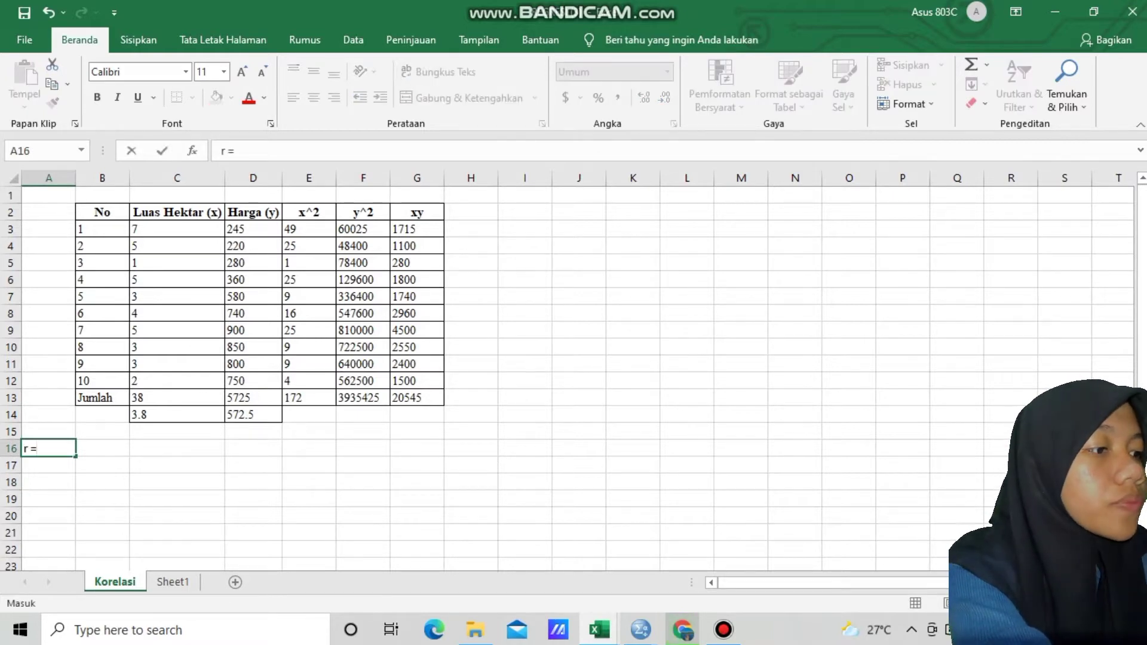
key("Tab")
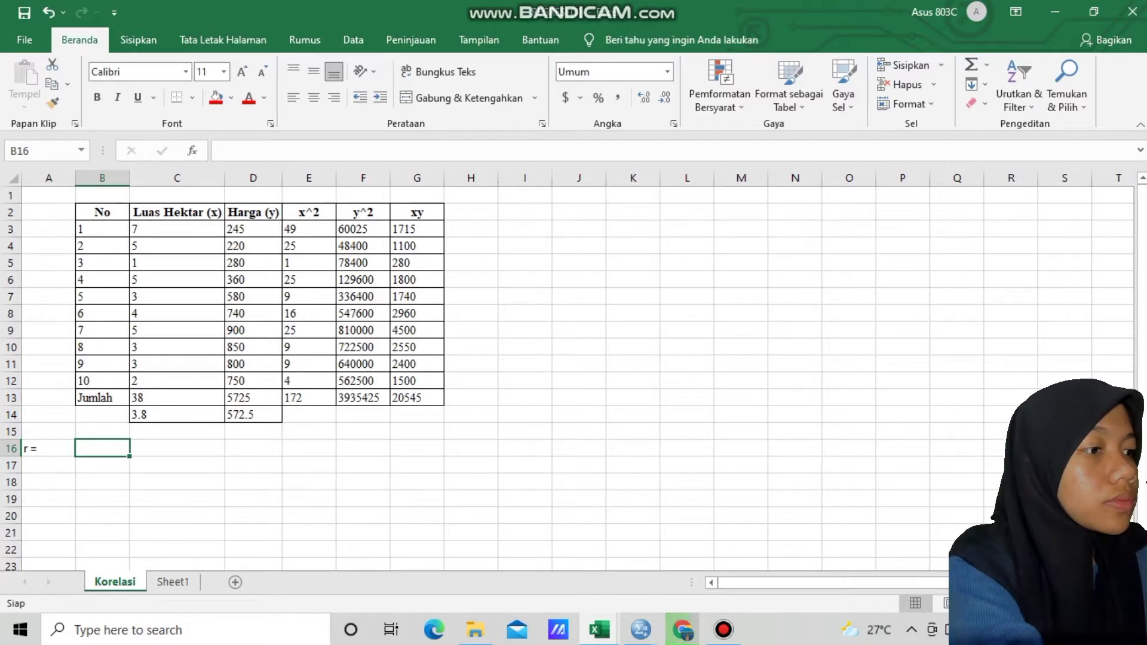
Calculate the numerator of r in cell B16 with the formula =(B12*G13)-(C13*D13)
type("=")
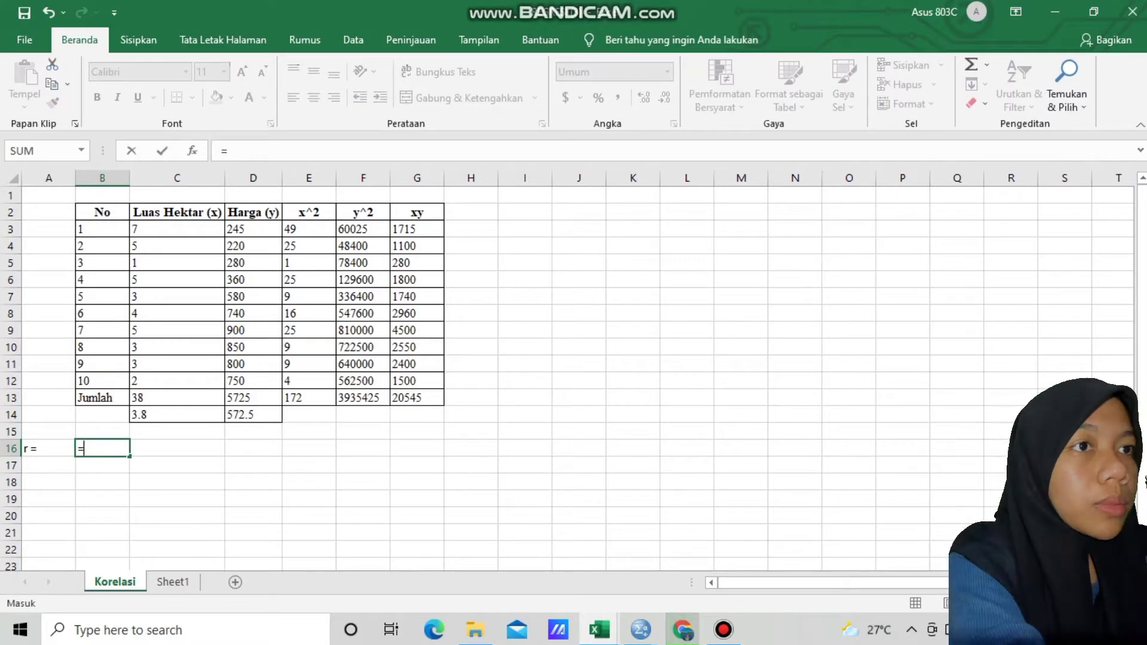
type("(")
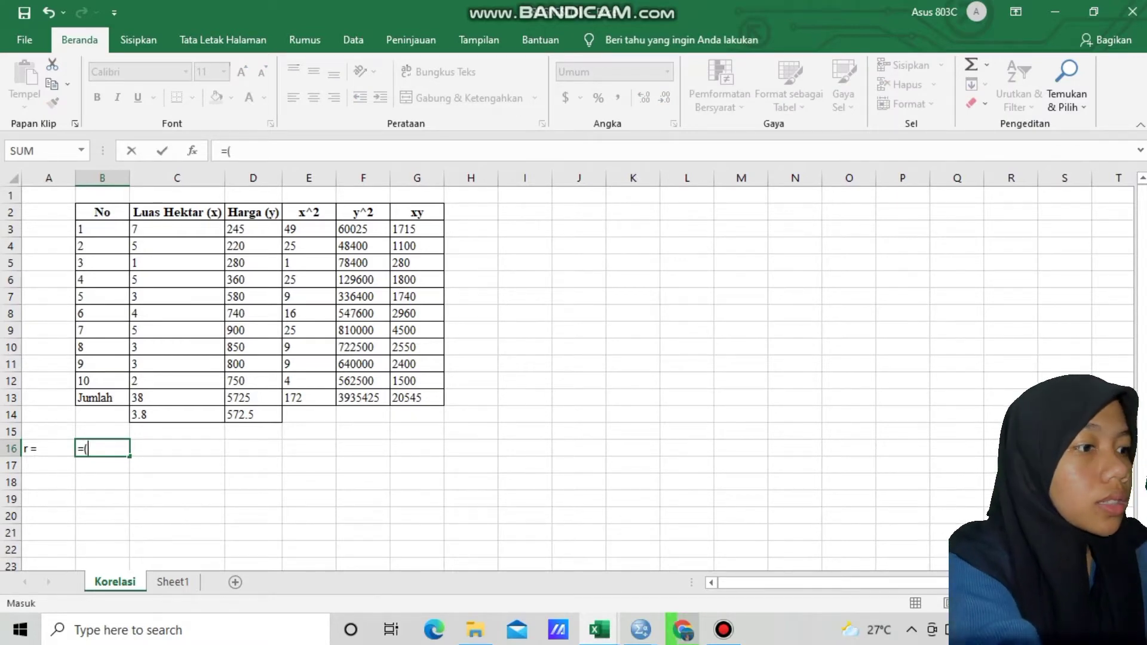
left_click(102, 381)
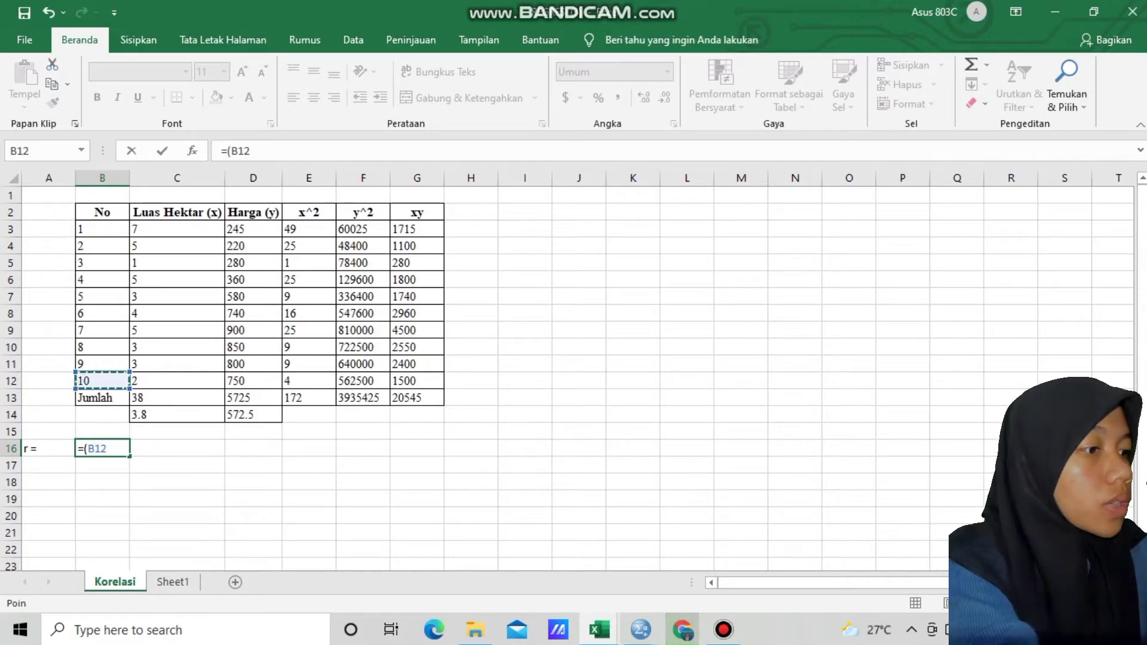
type("*")
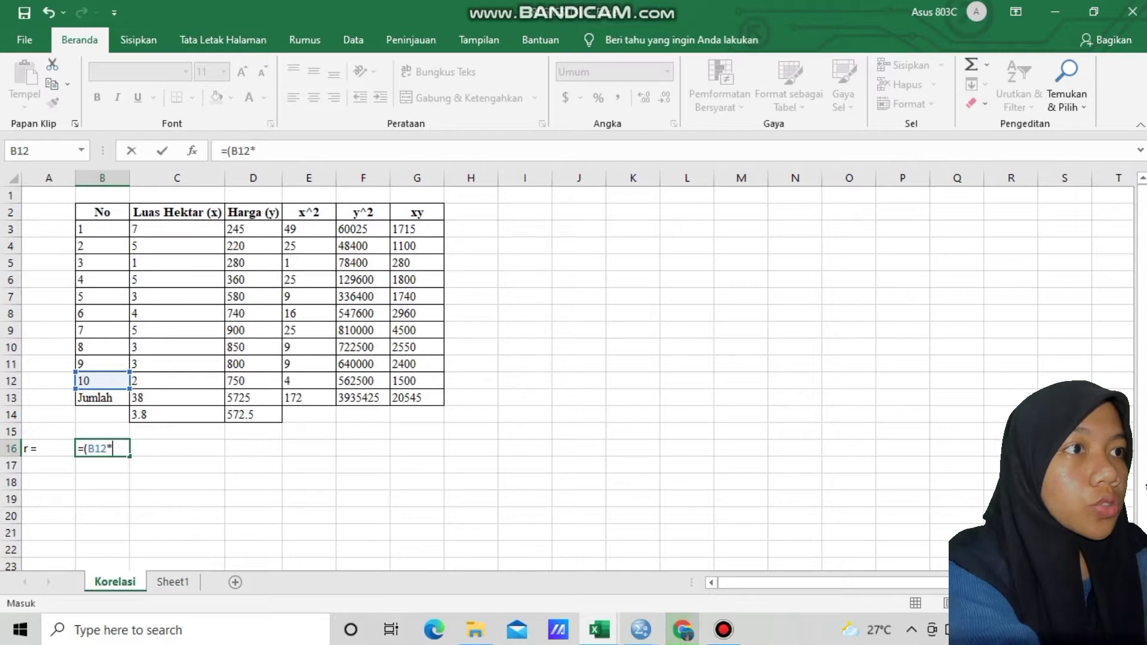
left_click(417, 398)
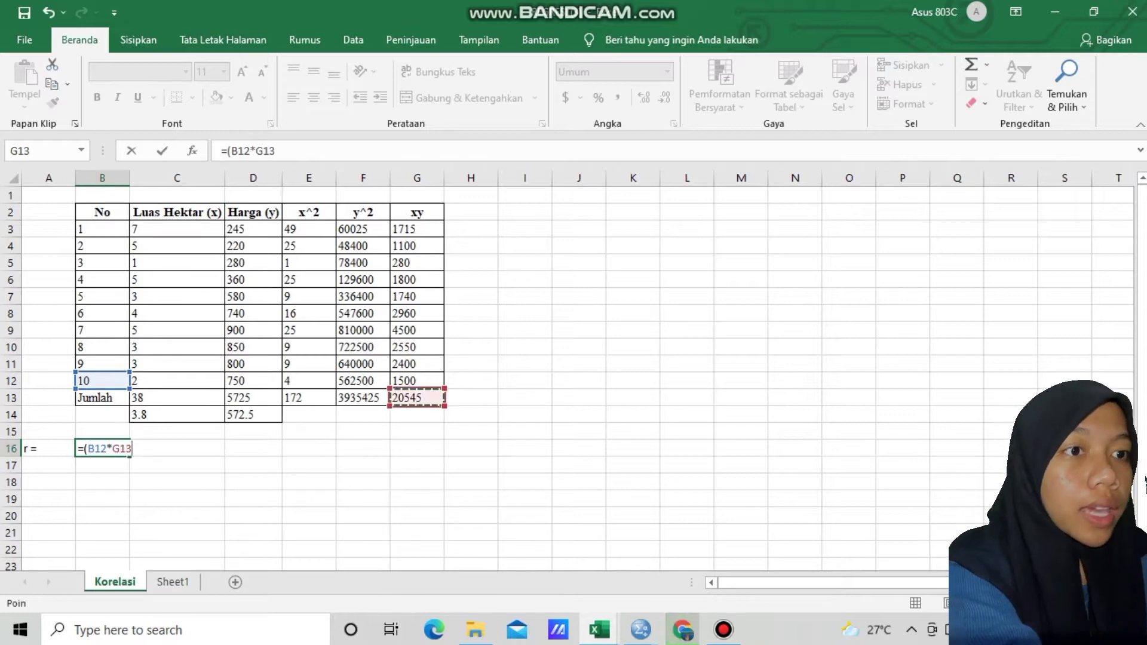
type(")-")
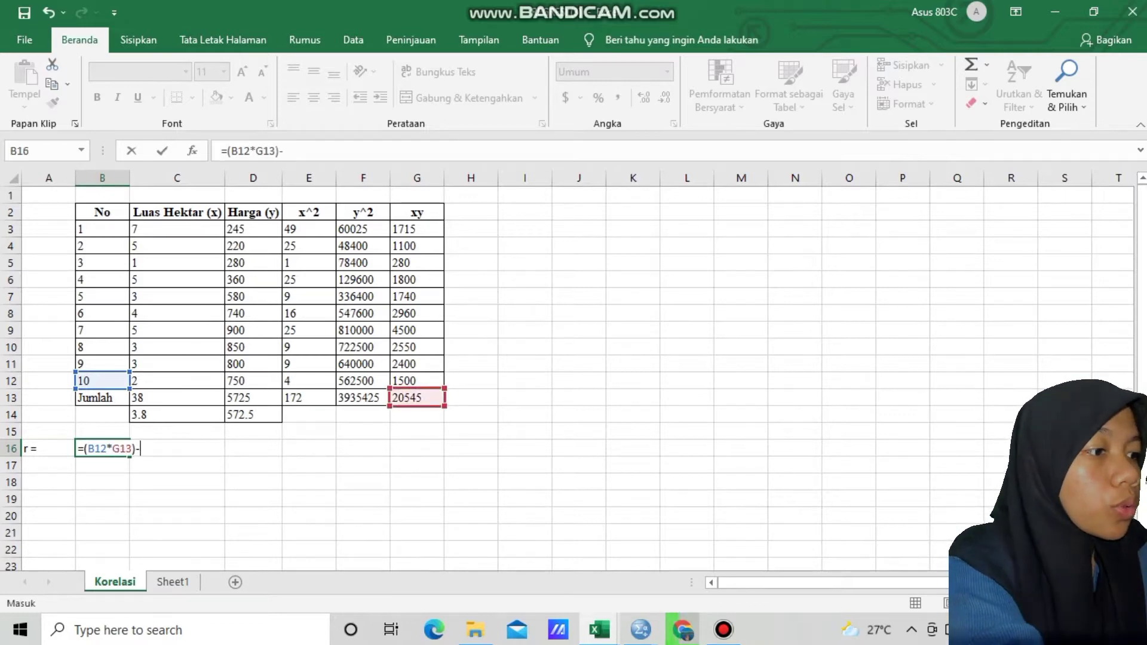
type("(")
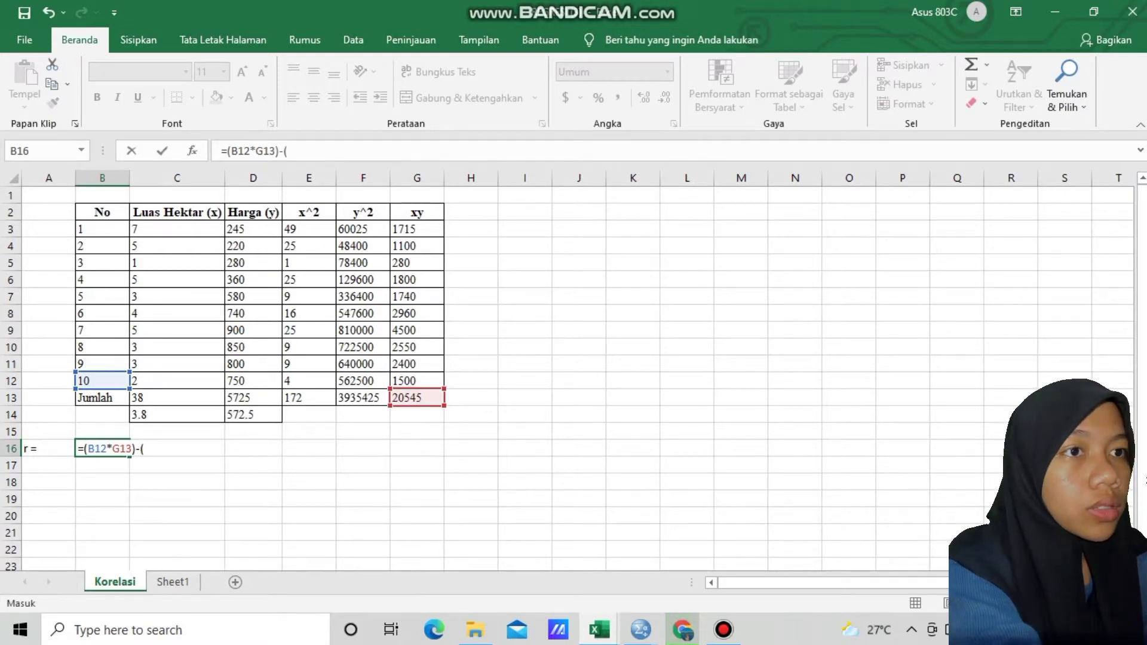
left_click(149, 397)
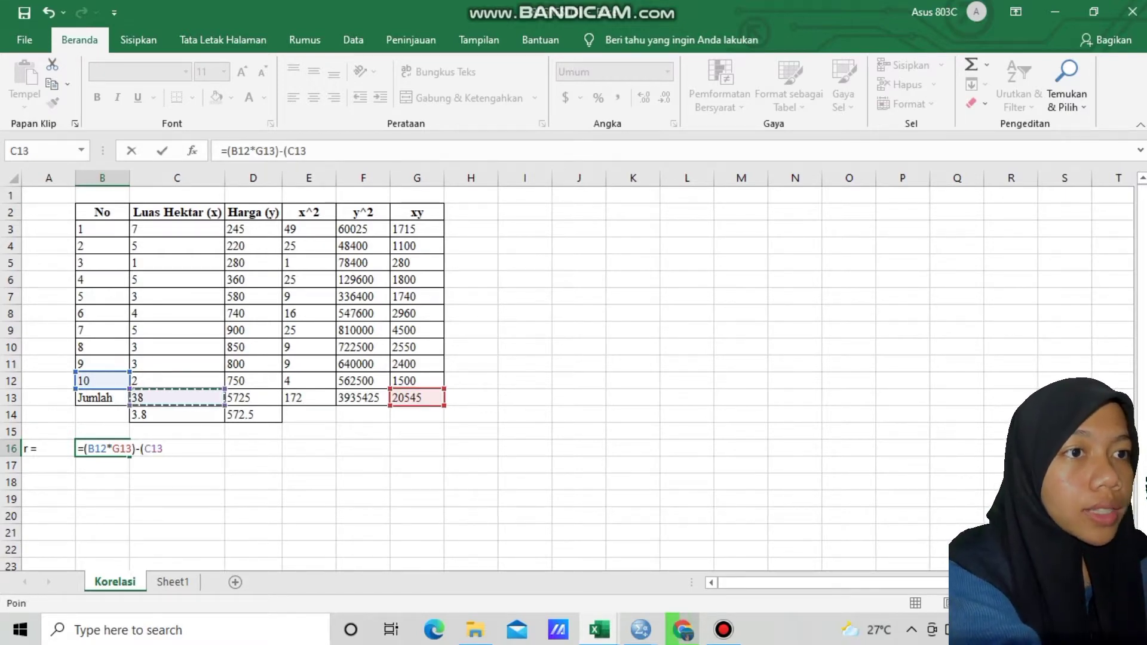
type("*")
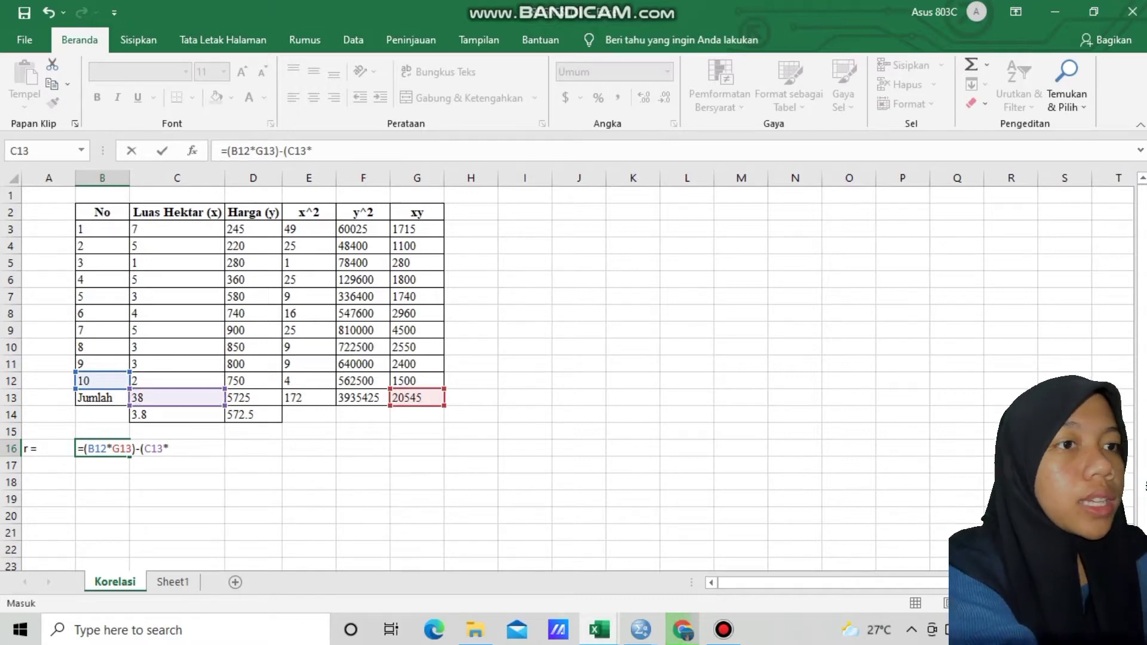
left_click(254, 397)
type(")")
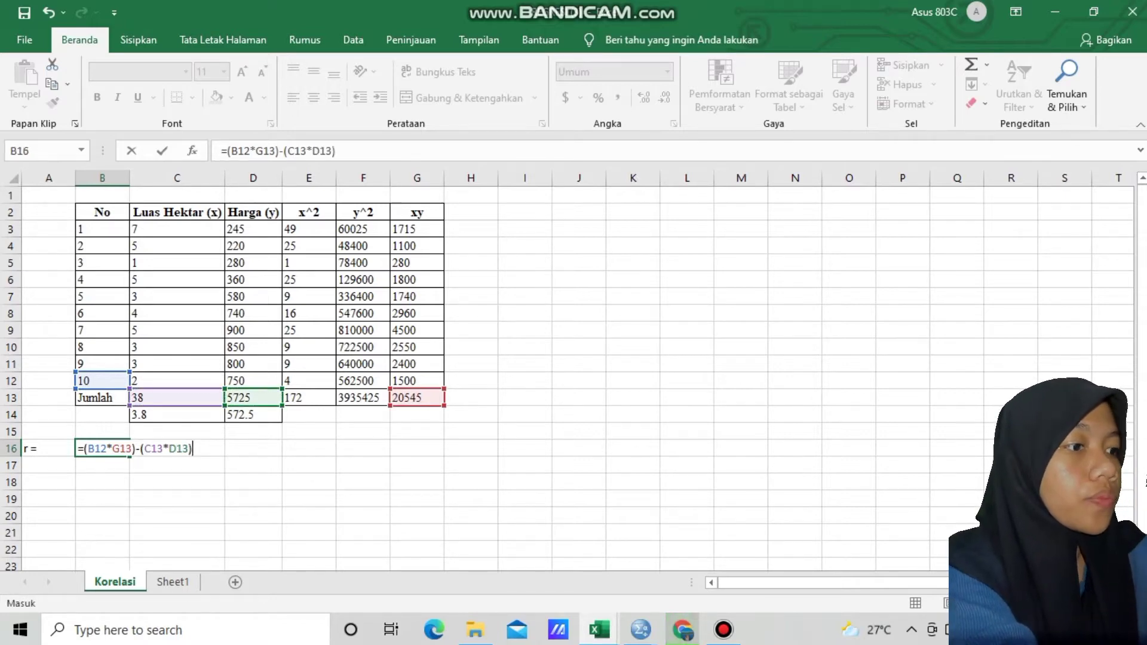
key("Return")
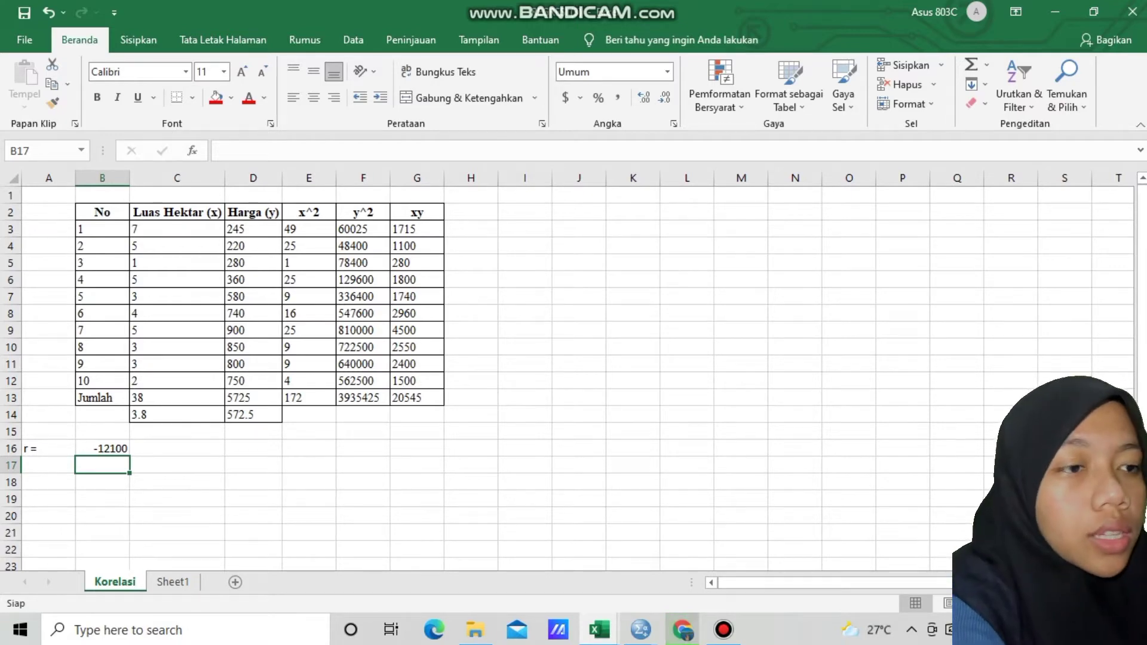
Begin the square-root denominator formula in cell B17 with the x factor: =SQRT((((B12*E13)-C14)*
type("=s")
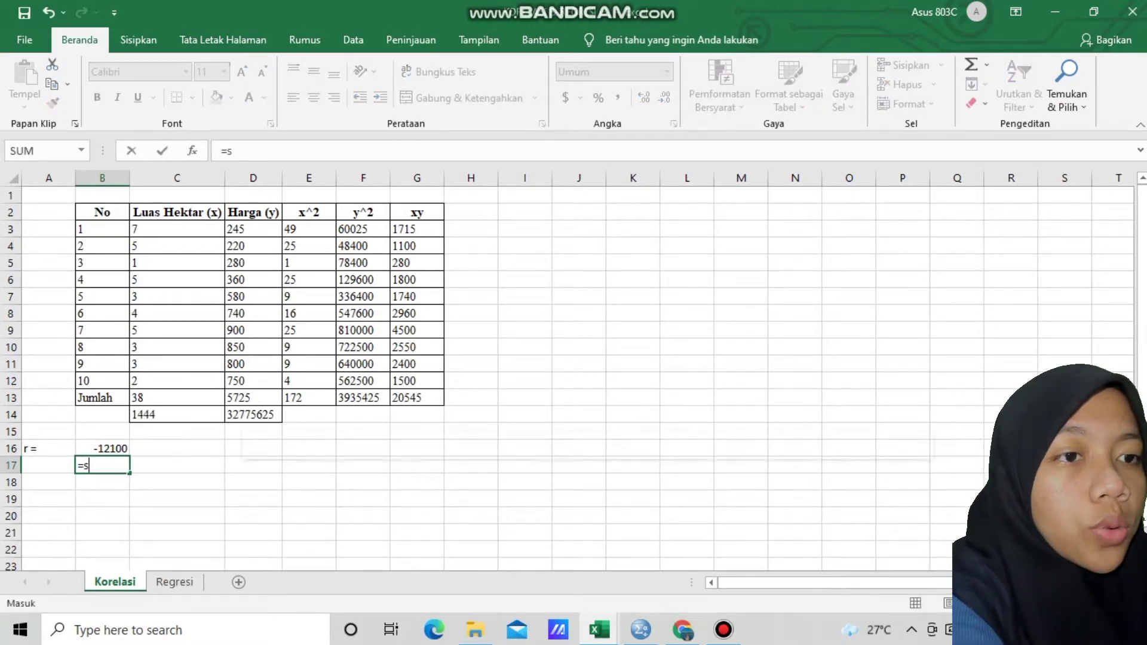
type("q")
key("Tab")
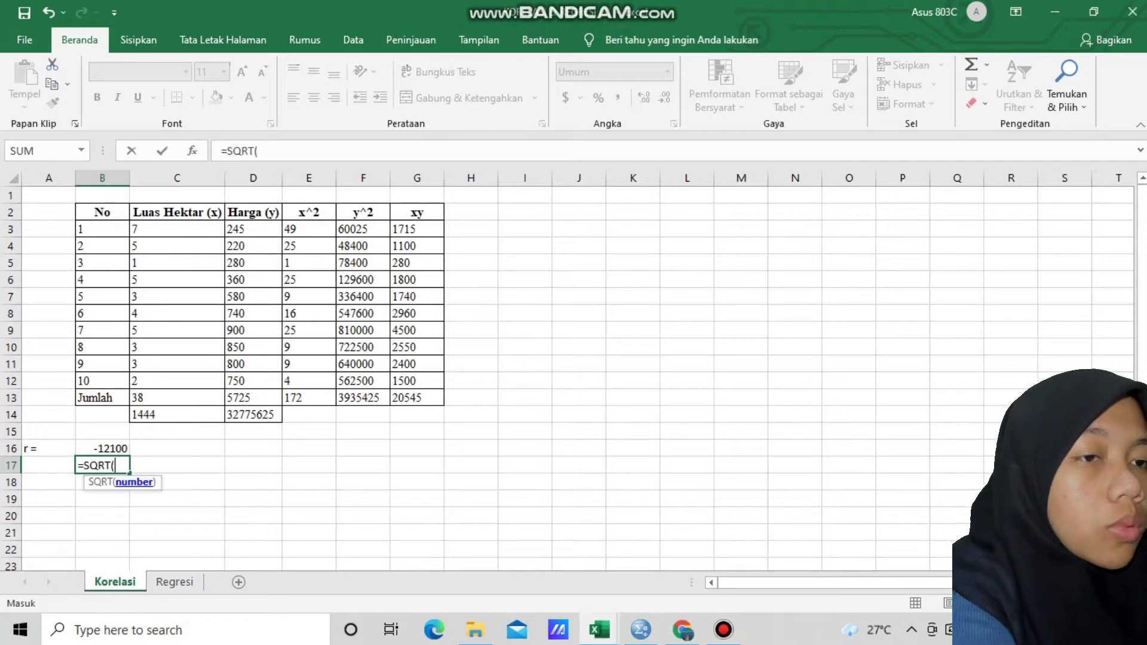
type("((((")
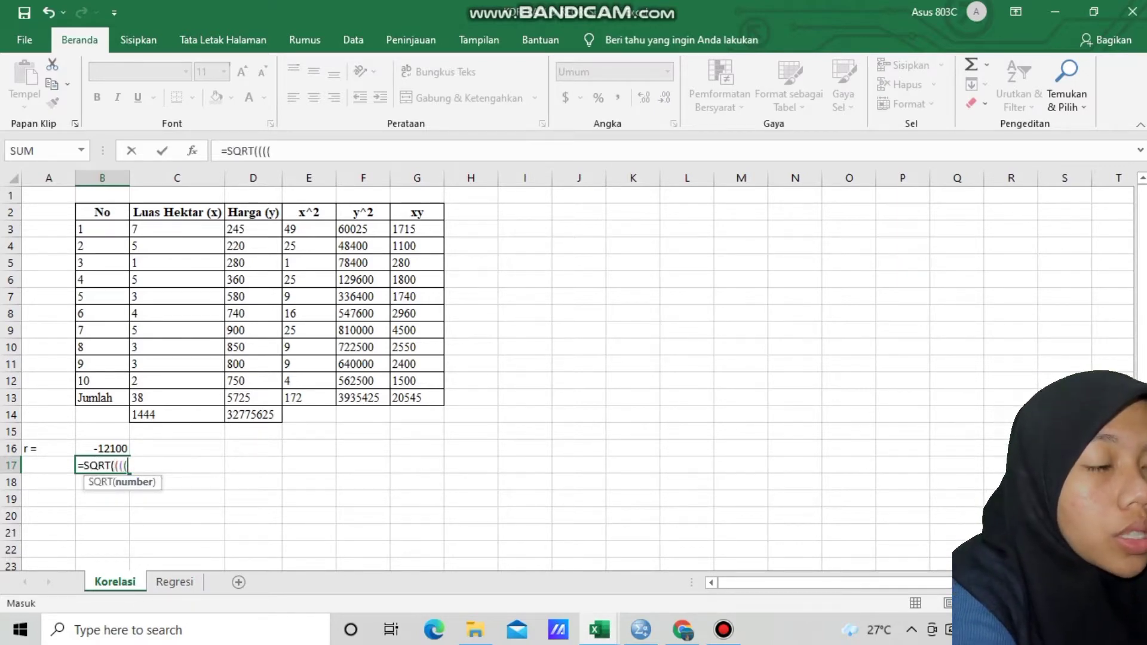
left_click(102, 381)
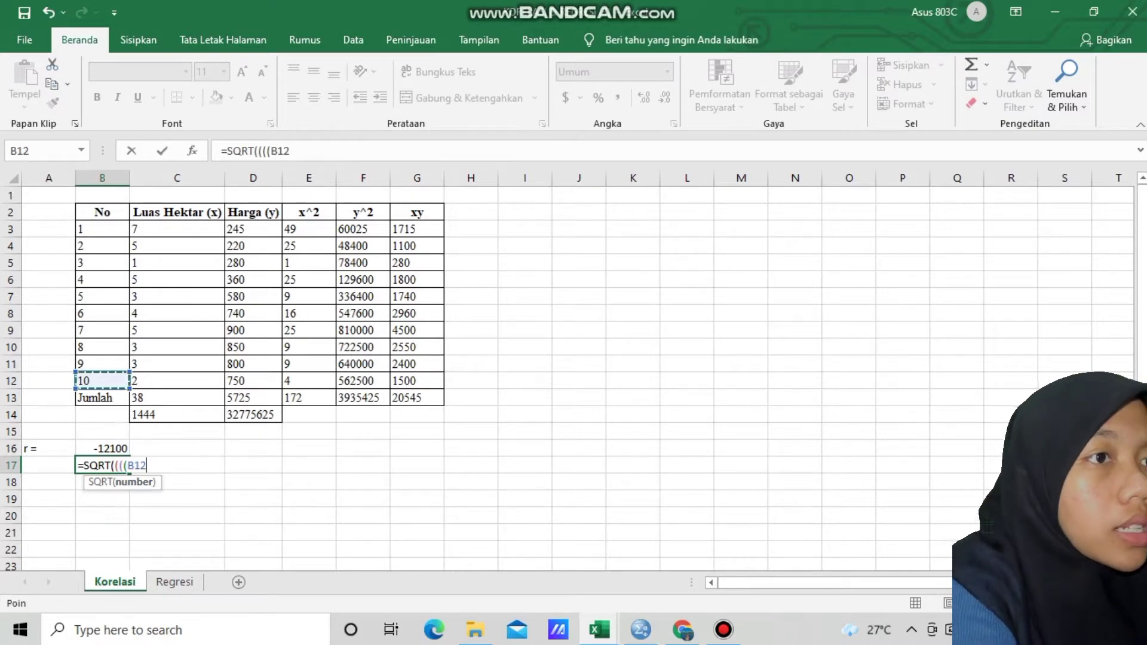
type("*")
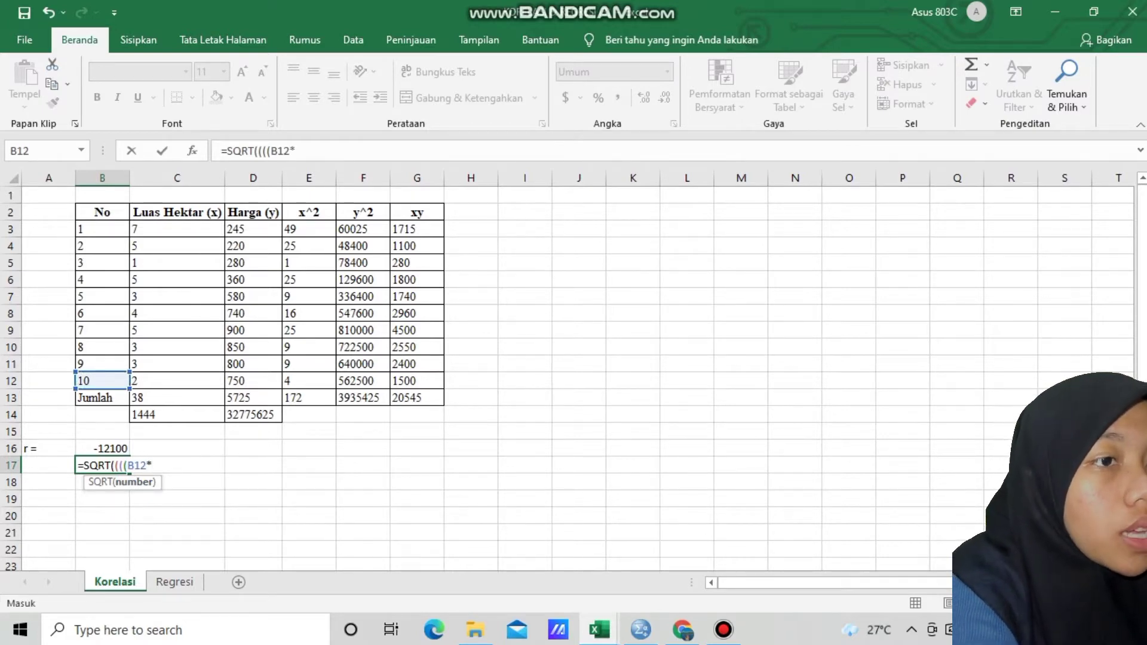
left_click(308, 397)
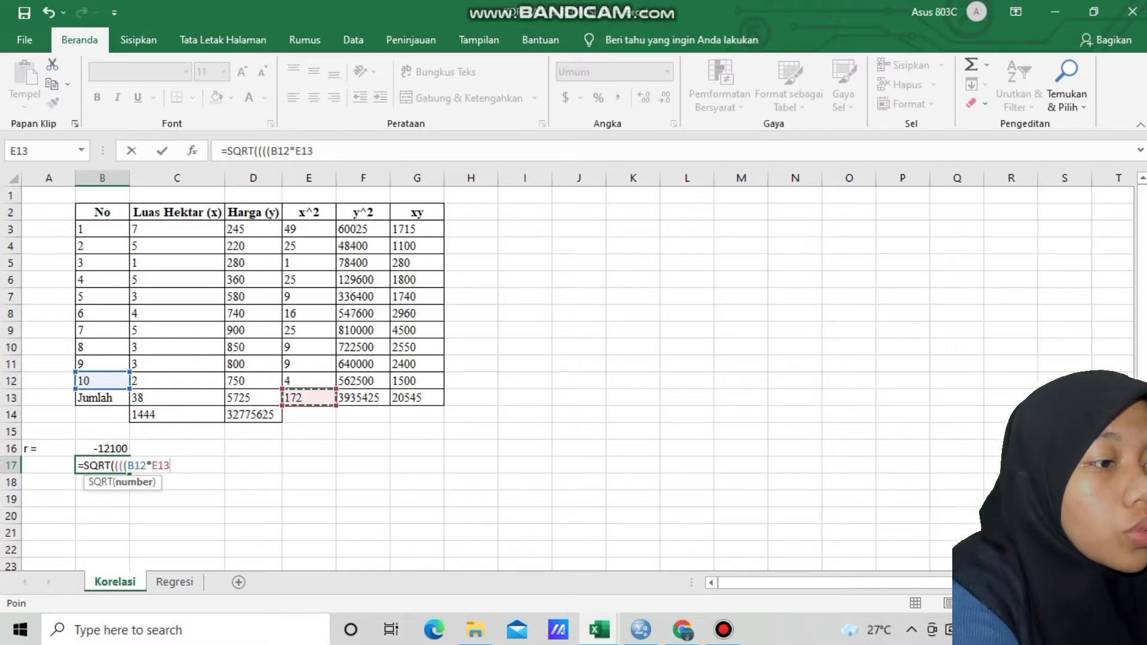
type(")-")
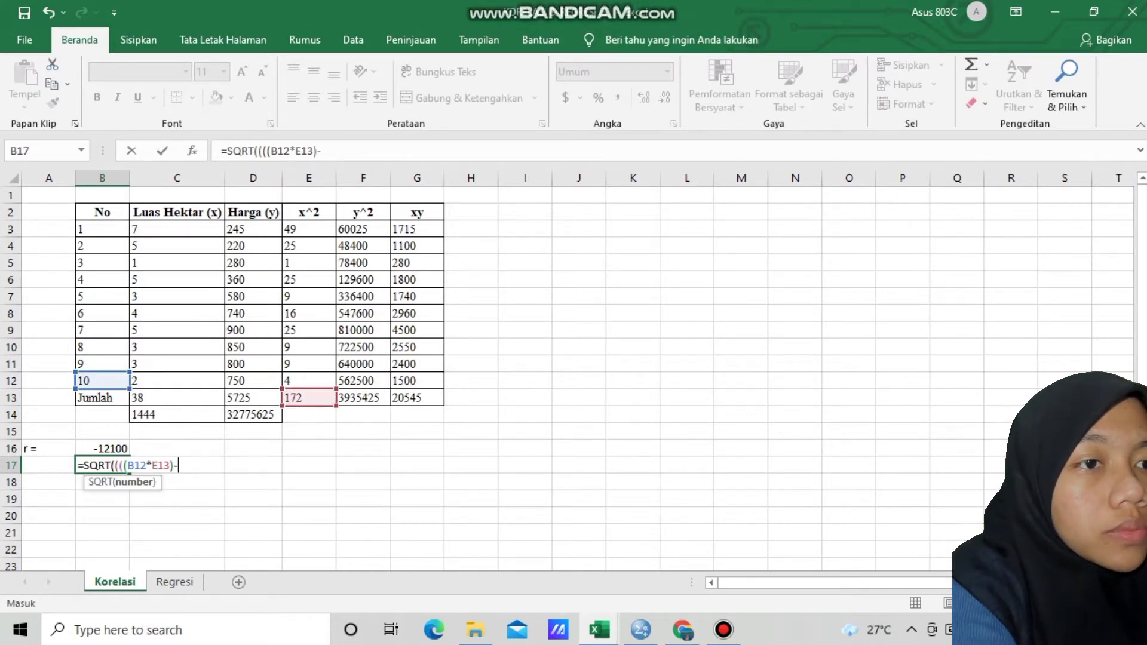
left_click(177, 415)
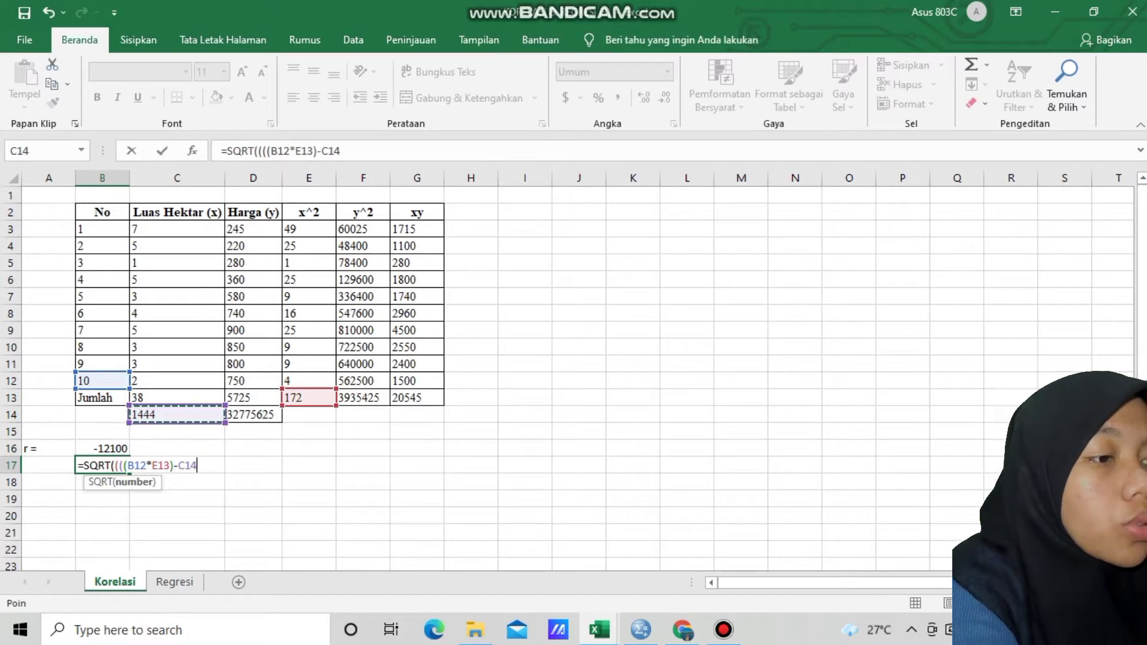
type(")*")
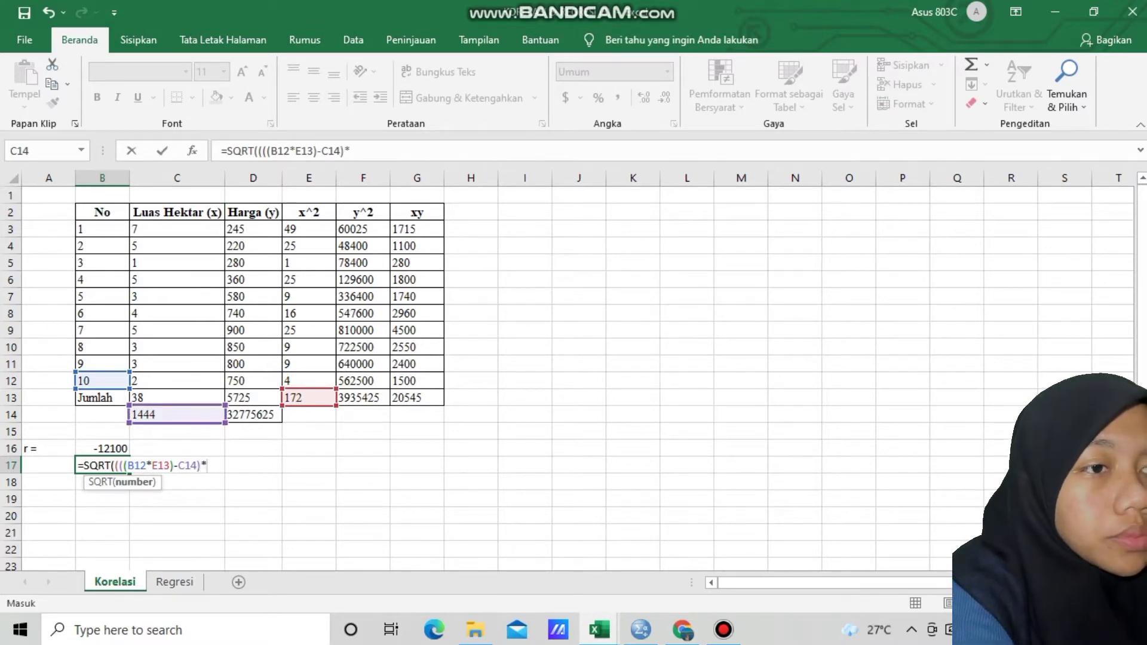
type("((")
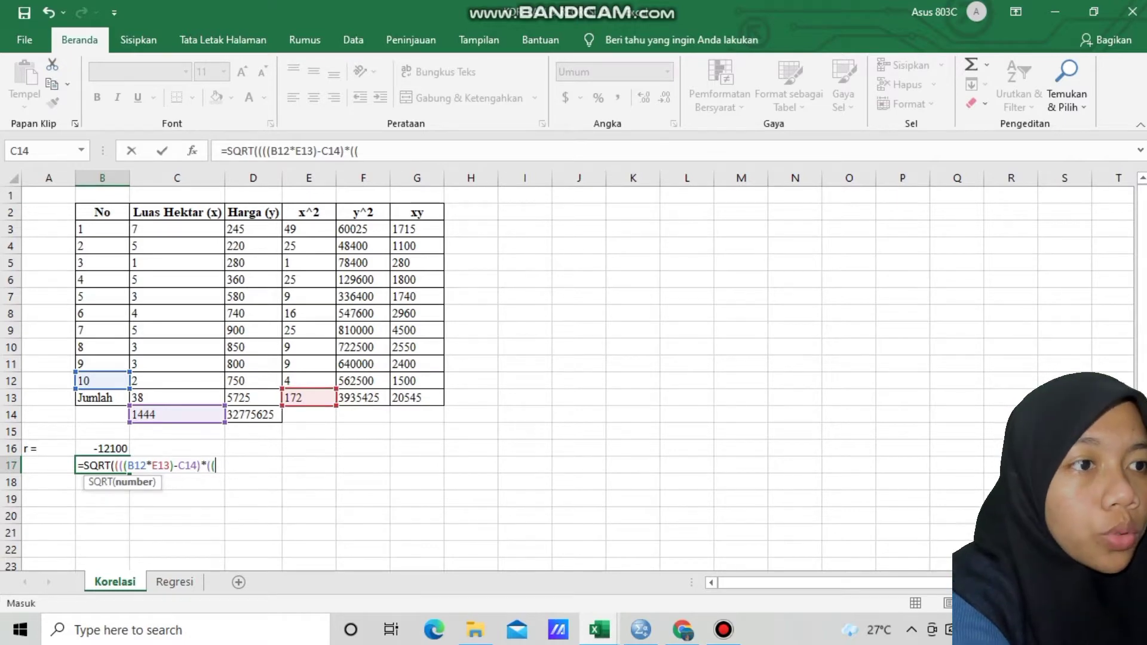
Complete the square-root denominator formula in cell B17 with the y factor ((B12*F13)-D14) and its closing parentheses
left_click(102, 381)
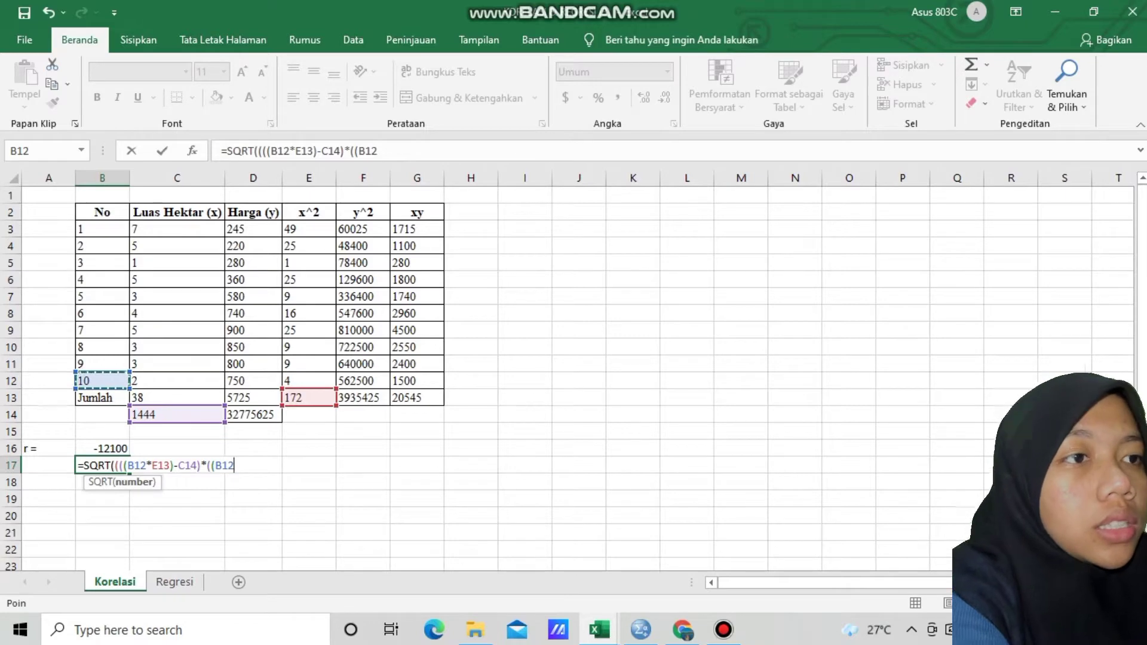
type("*")
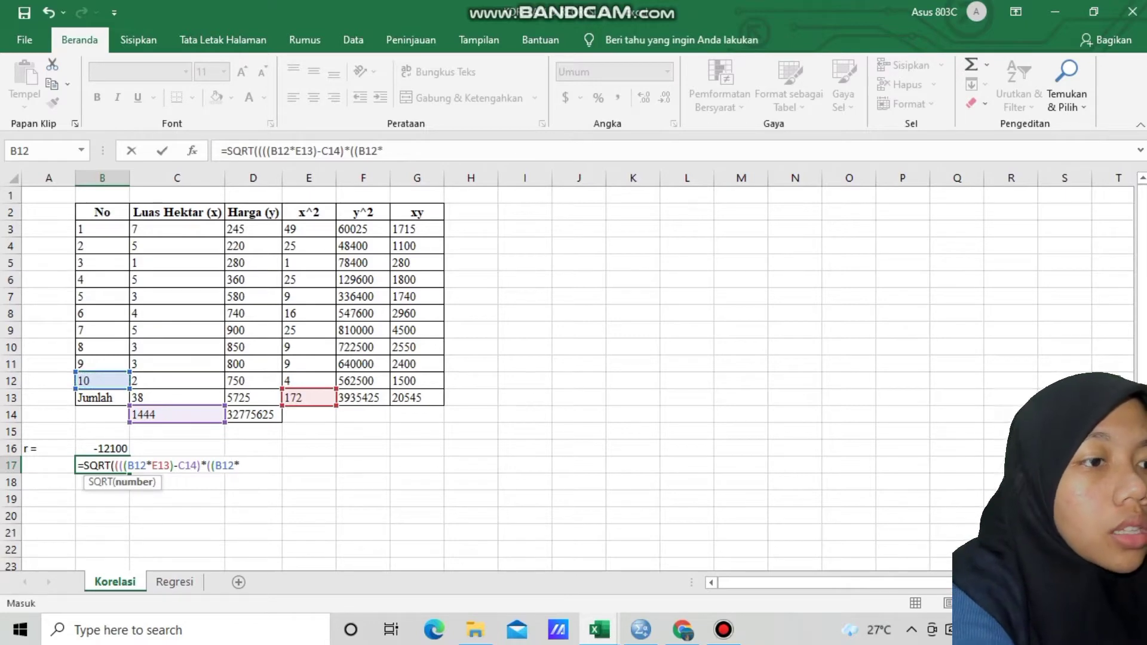
left_click(363, 398)
type(")-")
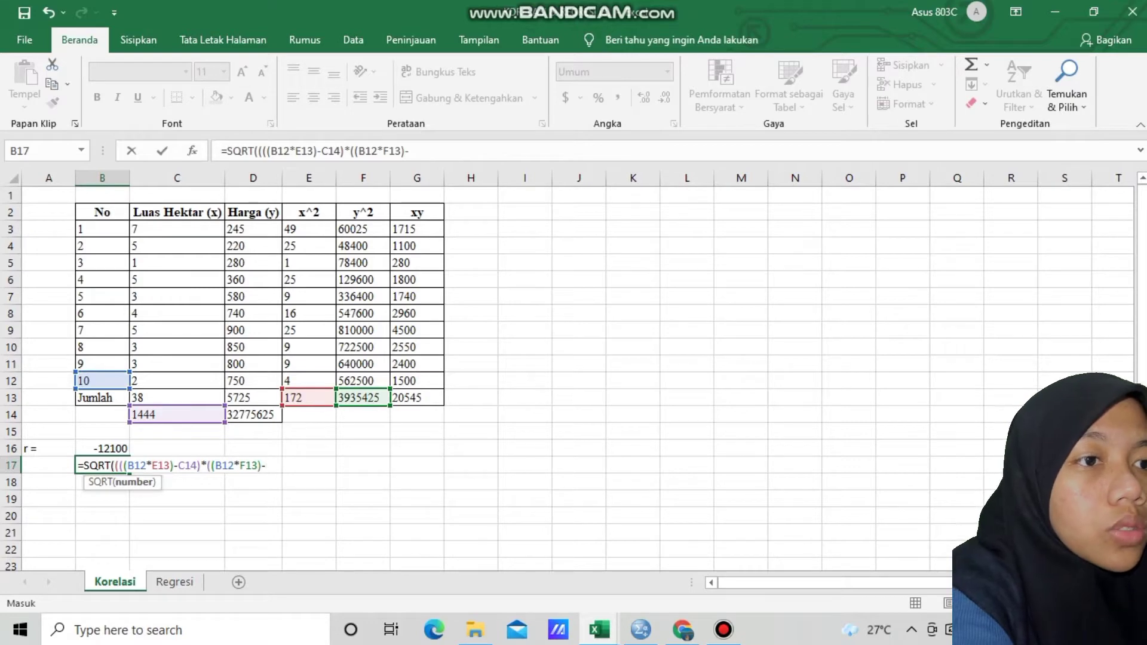
left_click(253, 415)
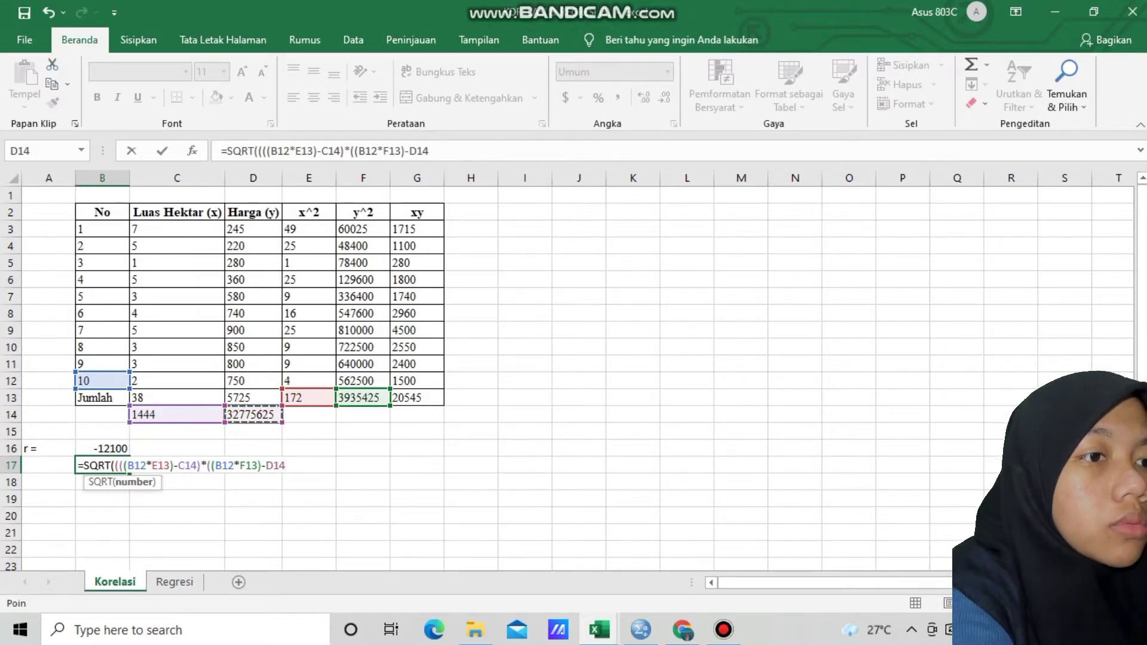
type("))")
key("Return")
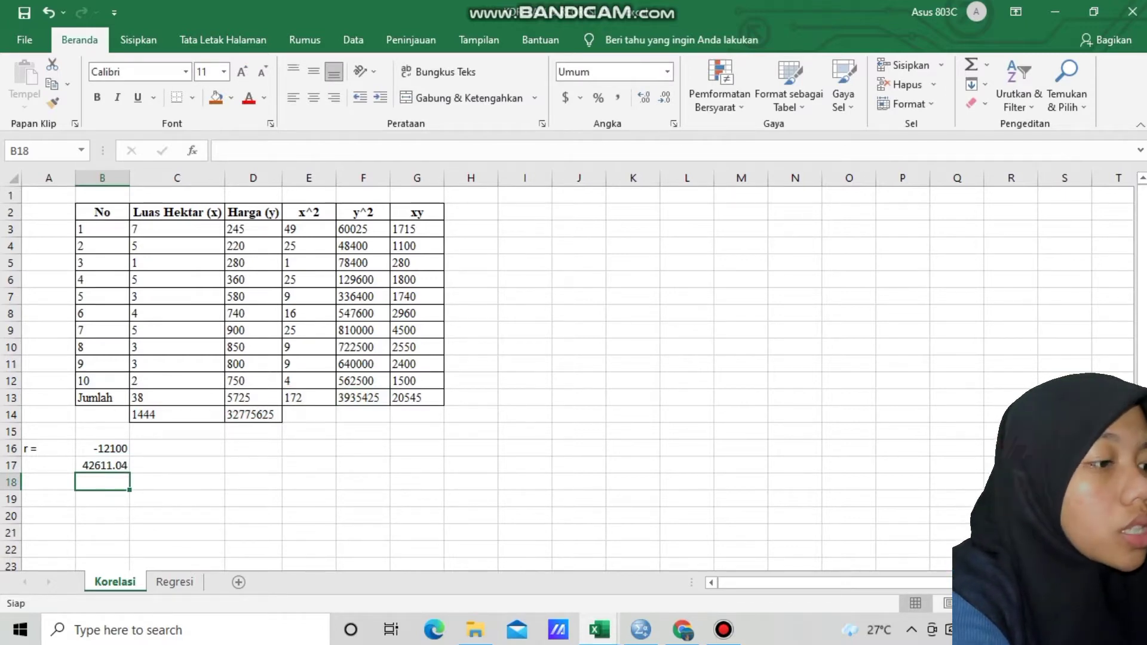
Calculate r in cell B18 by dividing the numerator by the denominator with =B16/B17
type("=")
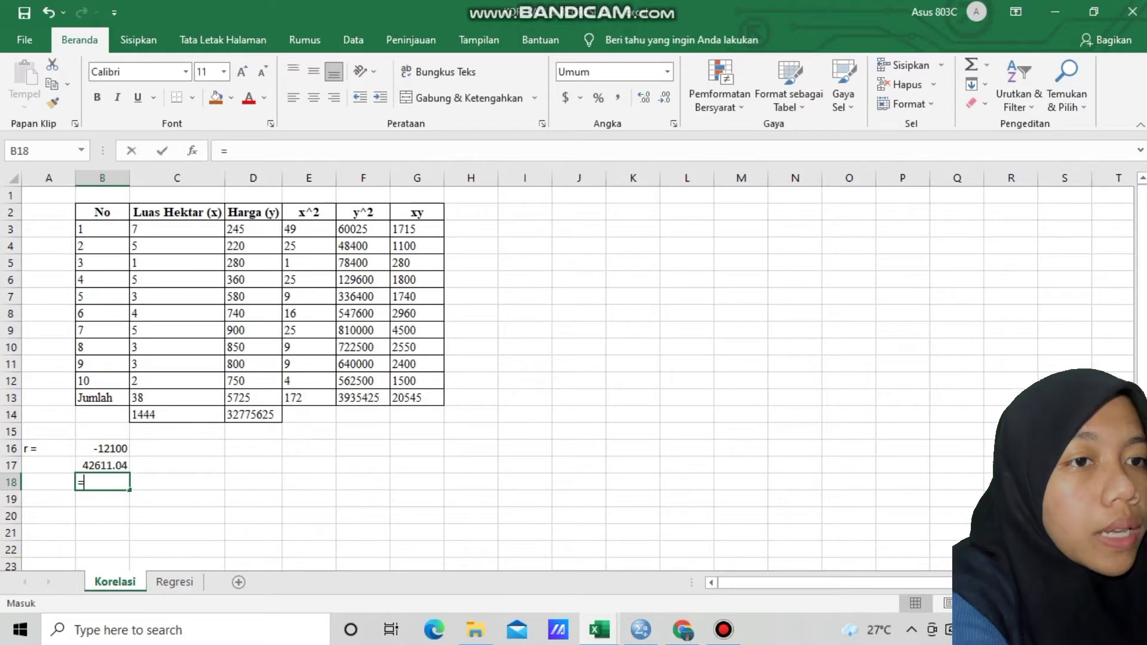
left_click(102, 448)
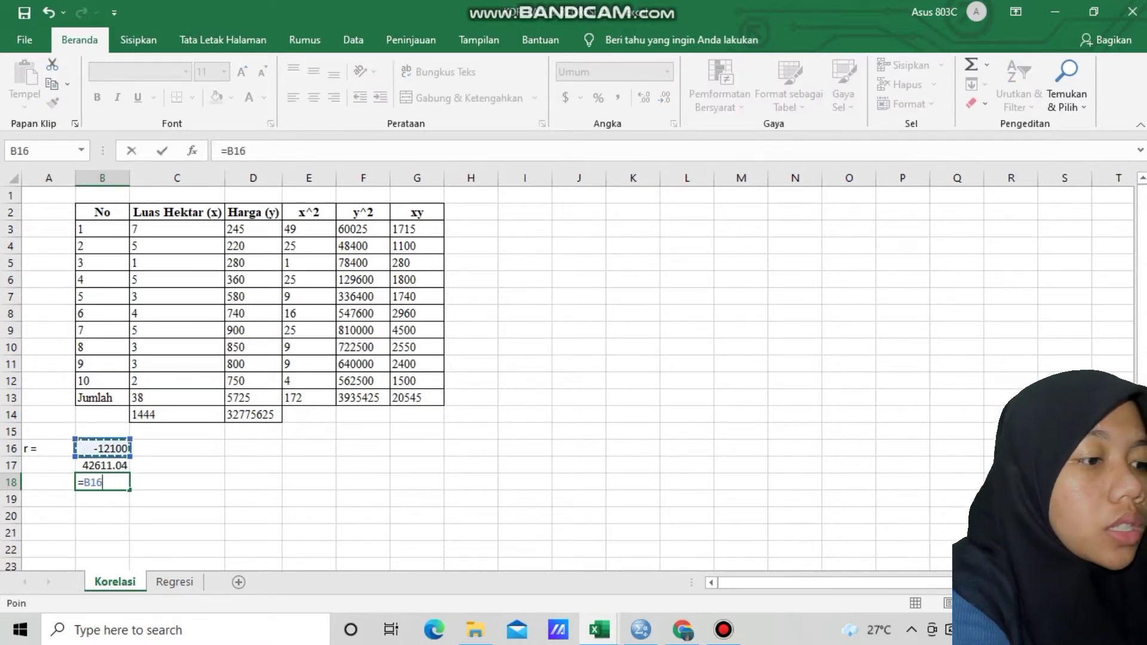
type("/")
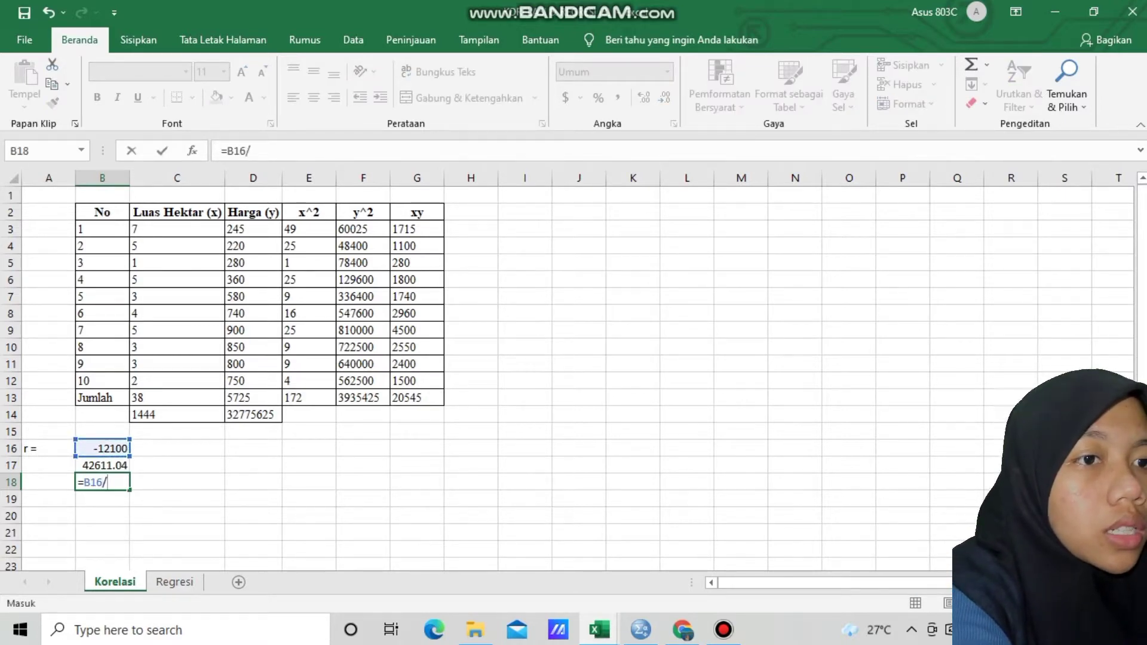
left_click(102, 466)
key("Return")
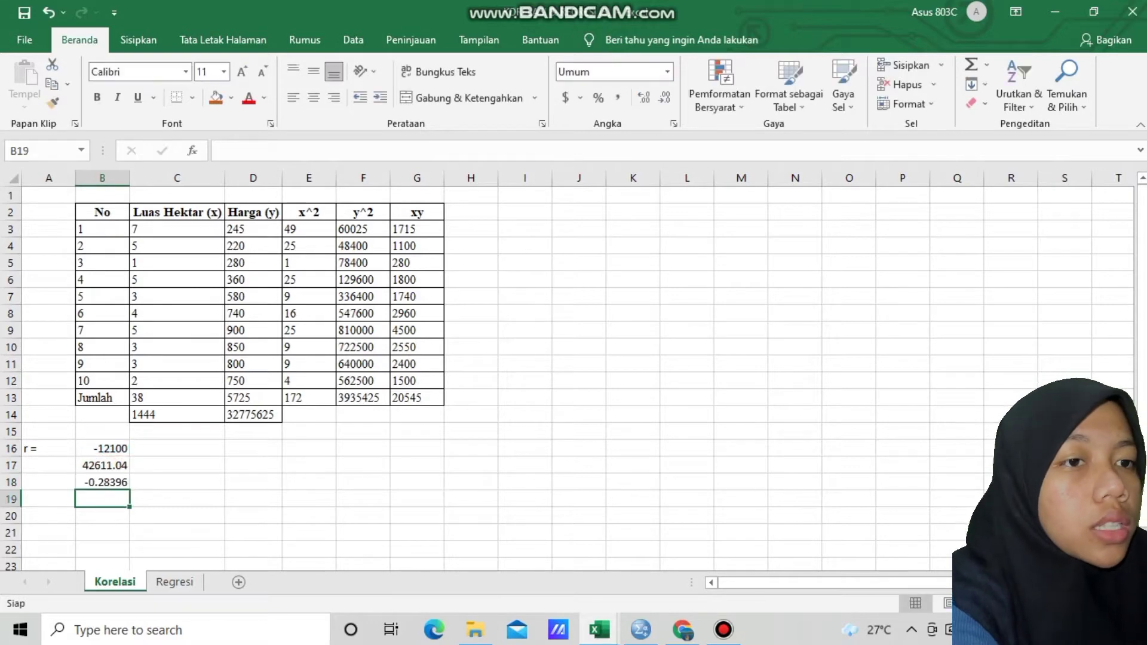
Highlight the r result in cell B18 with the standard red fill color
left_click(103, 465)
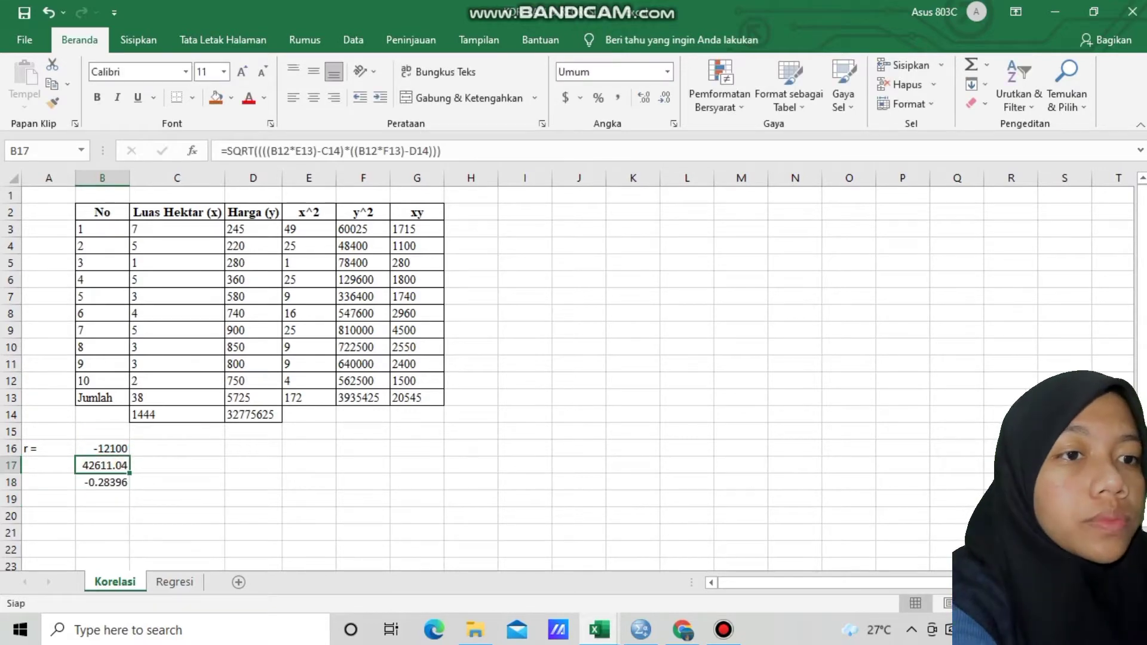
left_click(102, 482)
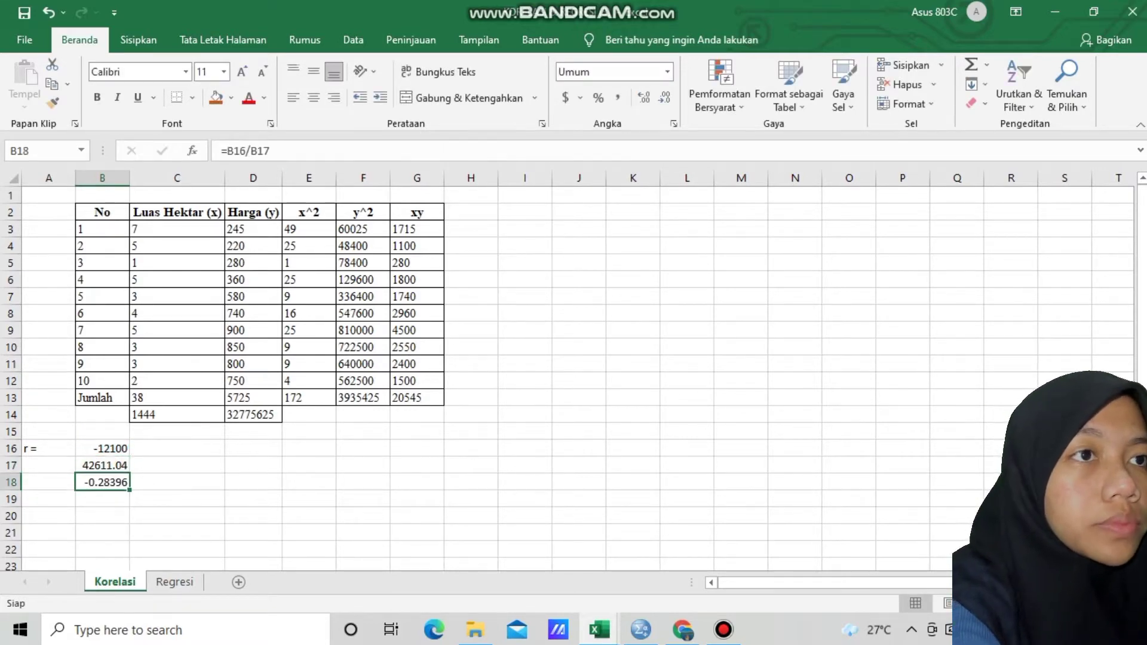
left_click(216, 98)
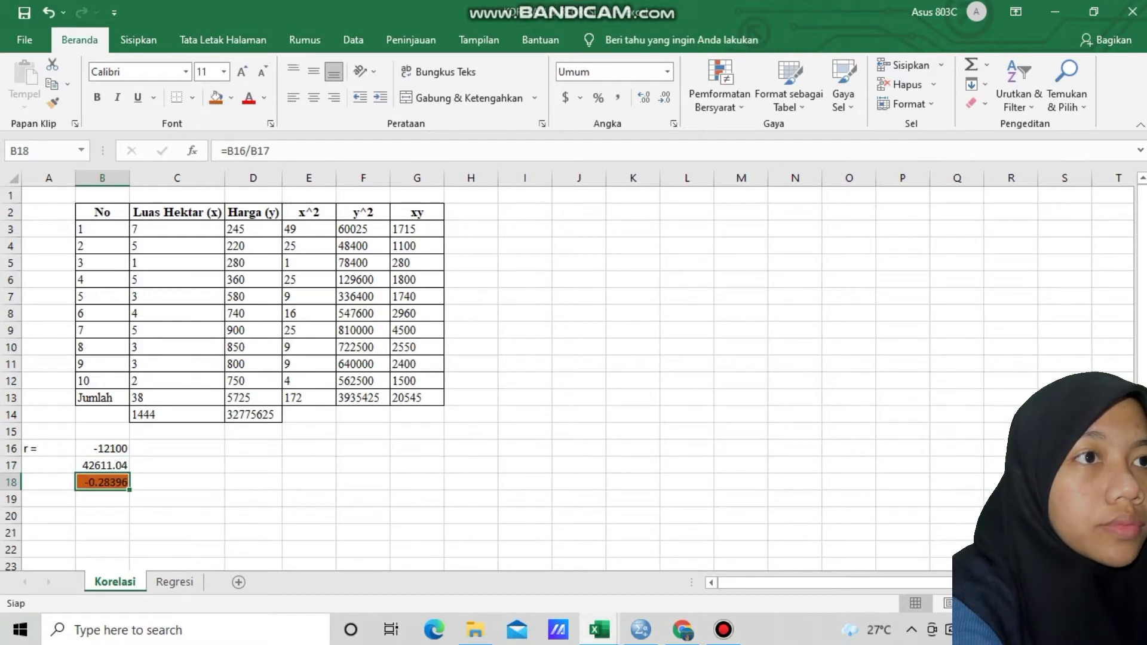
left_click(230, 98)
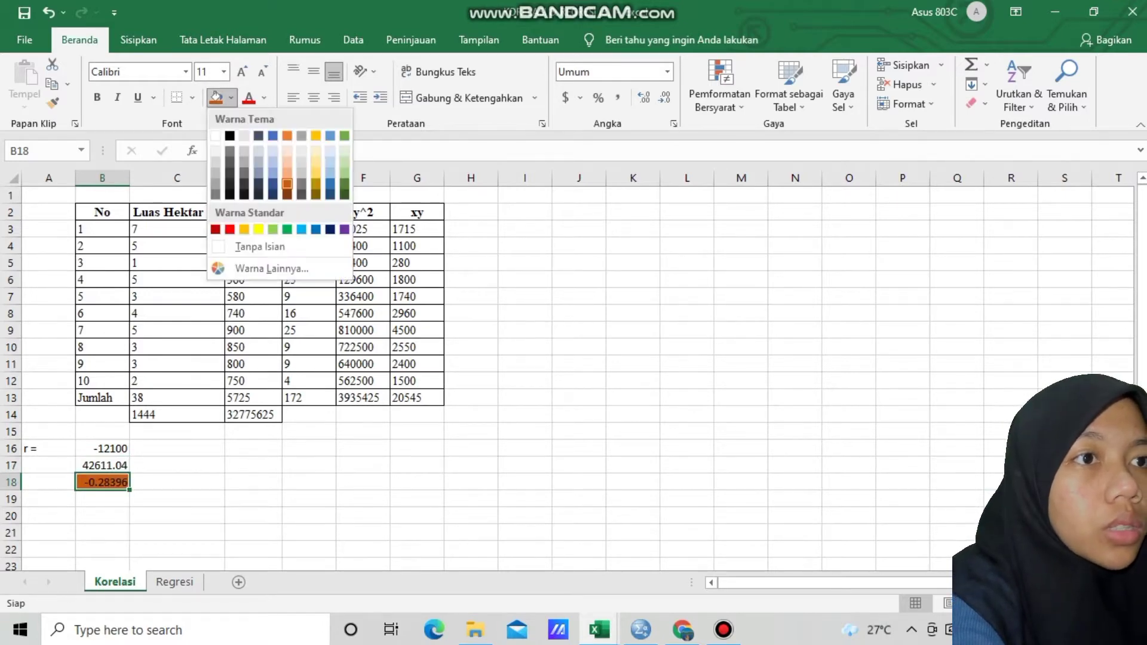
left_click(230, 230)
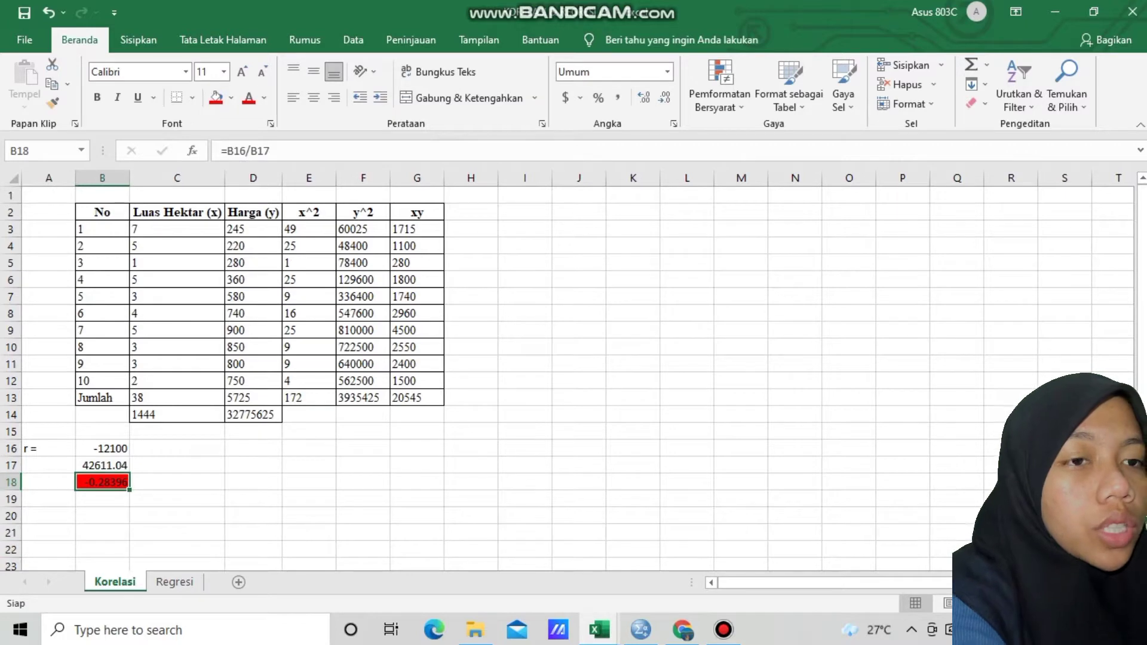
Enter the label "KP =" in cell A19 and the text r^2 beside it in B19
left_click(48, 499)
type("KP ")
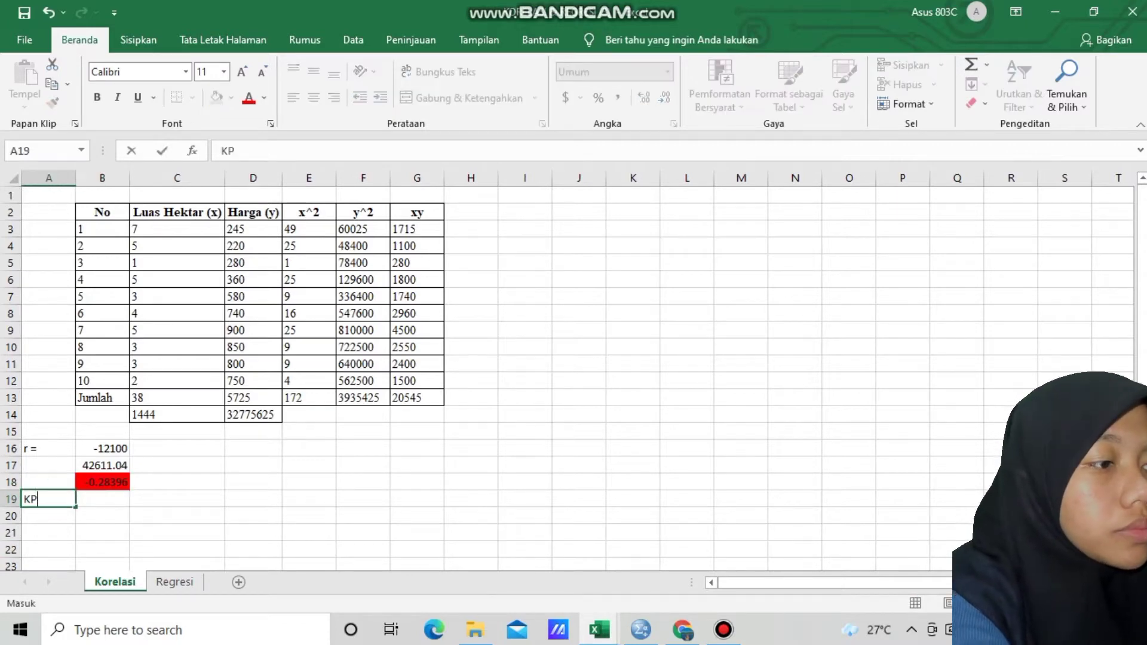
type("=")
key("Tab")
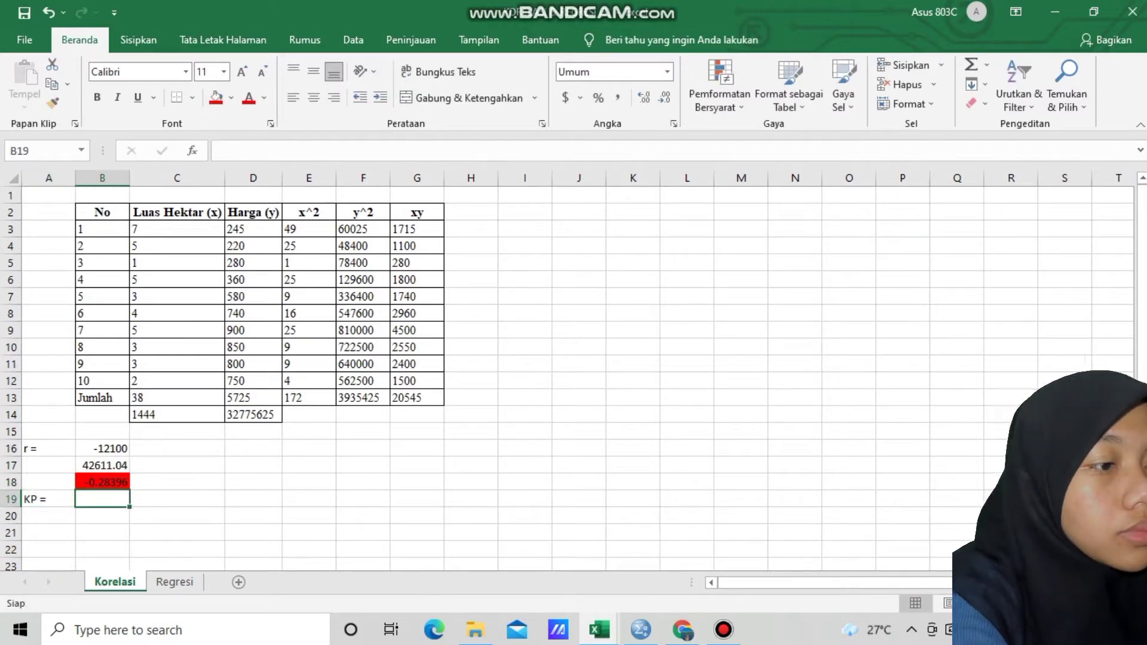
type("r^2")
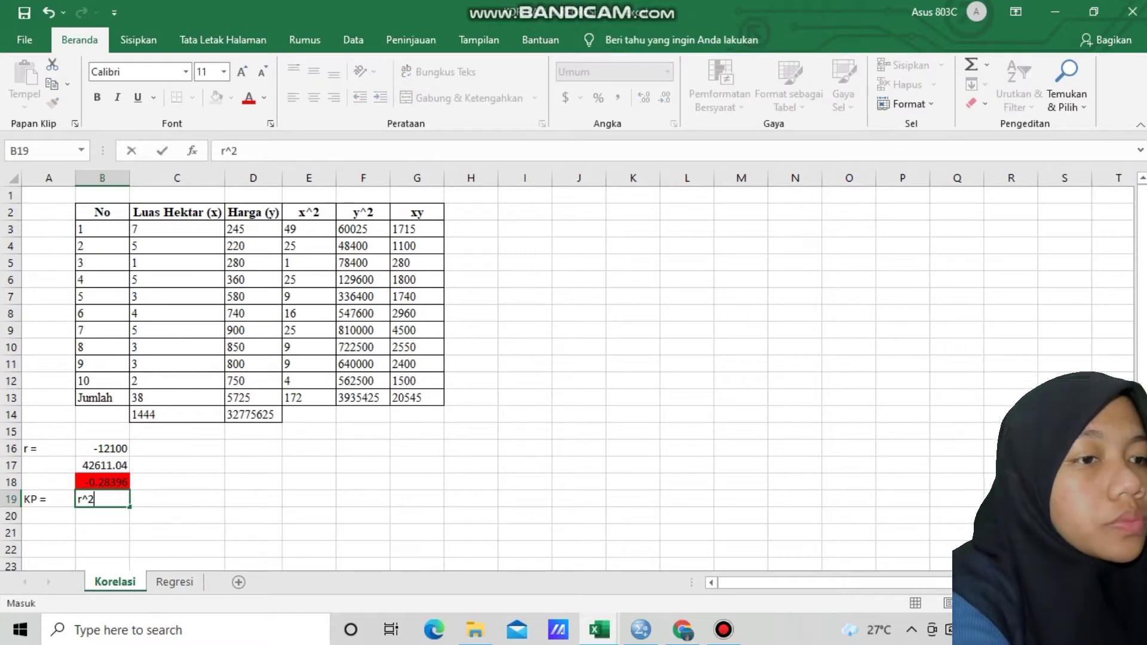
key("Return")
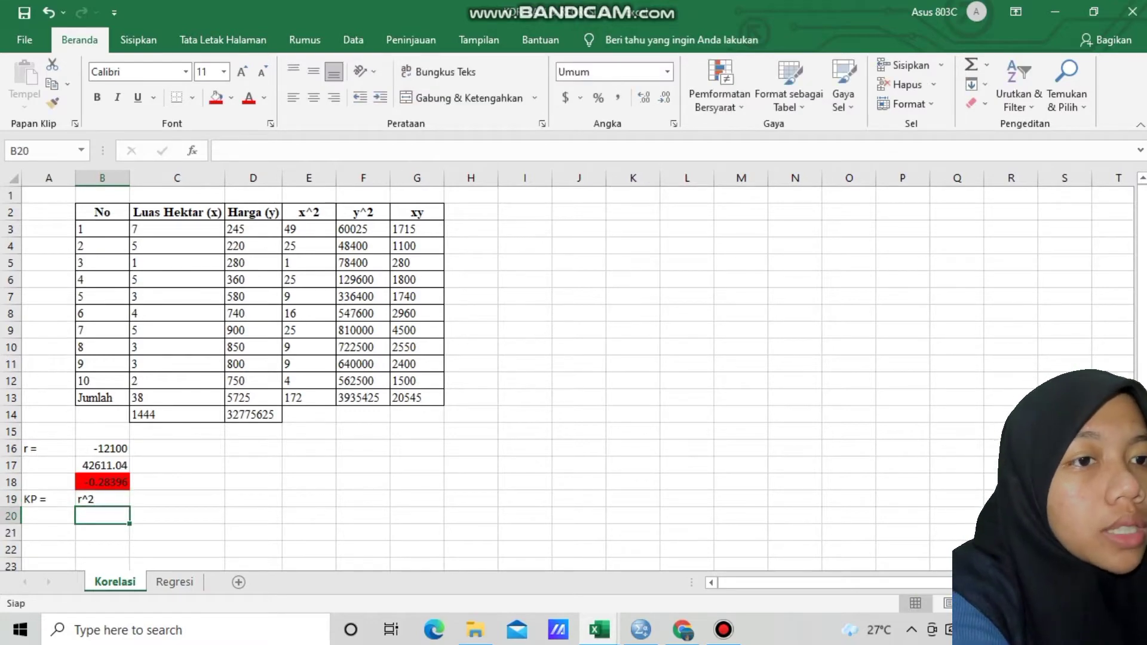
Calculate the coefficient of determination in cell B20 with the formula =B18^2
type("=")
key("Up")
key("Up")
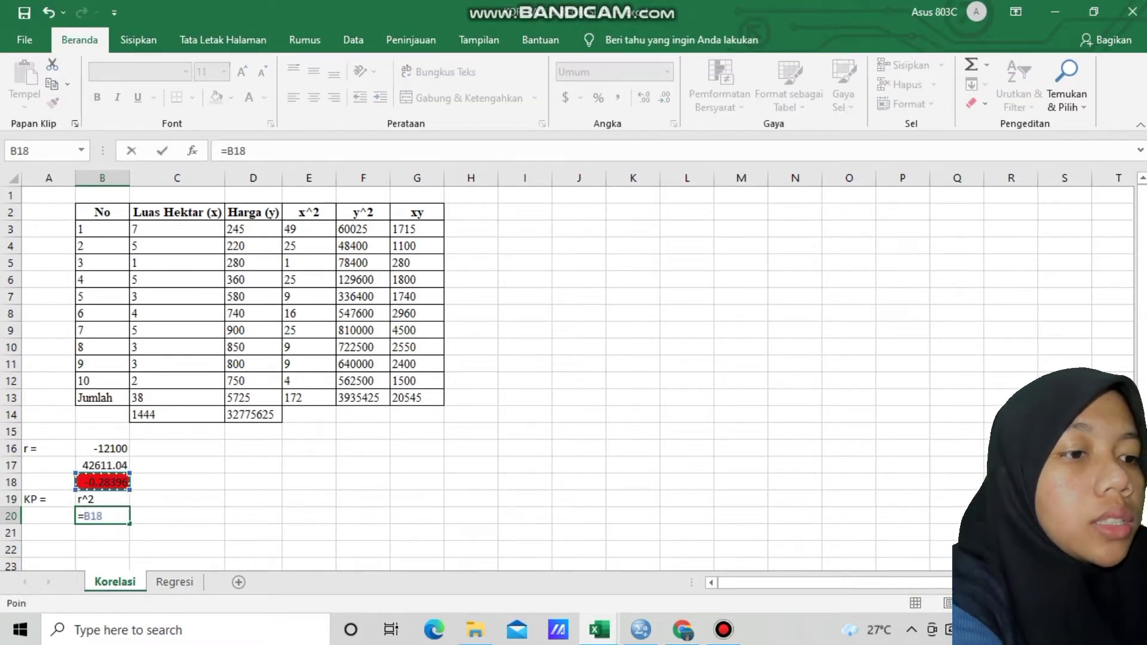
type("^2")
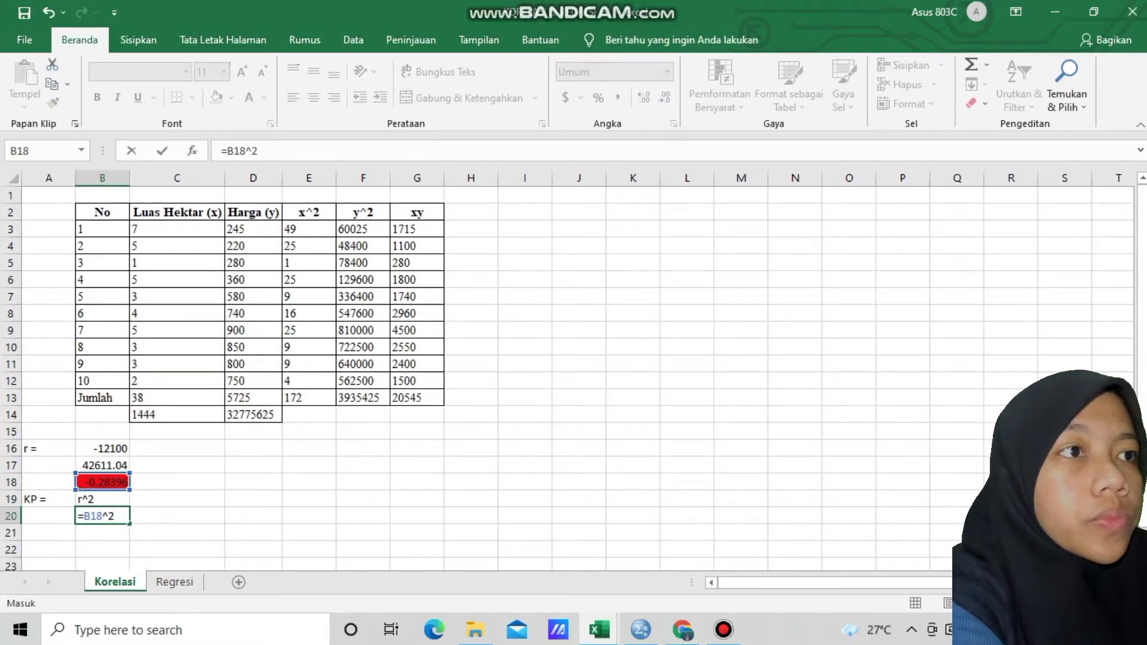
key("Return")
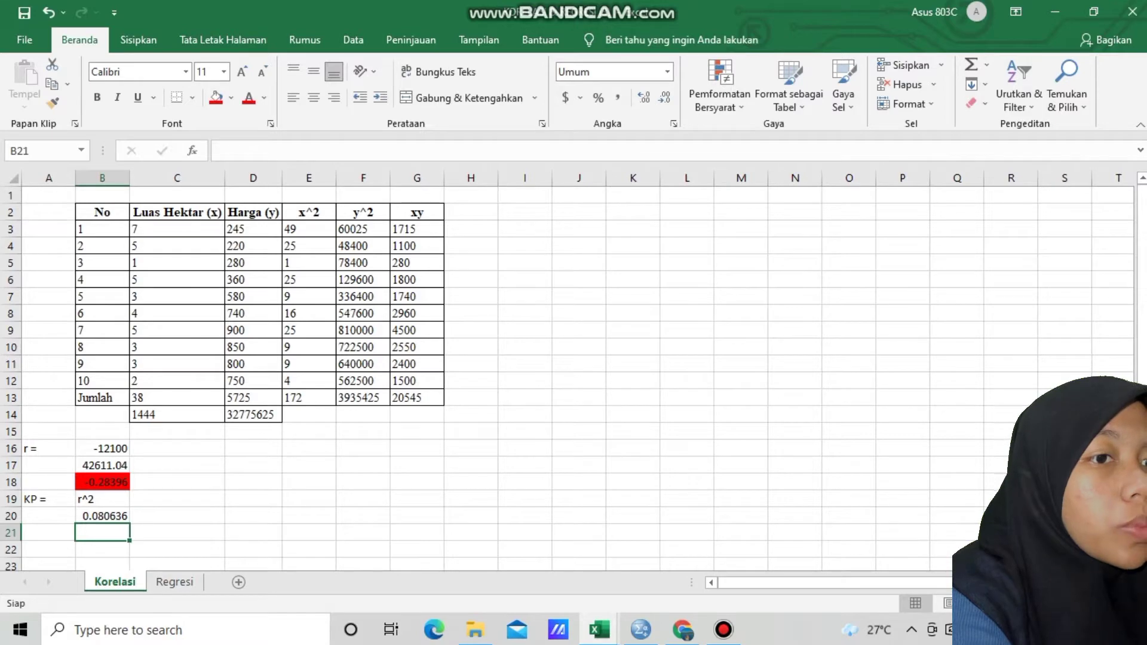
Format the KP result in cell B20 as a percentage (Persentase)
left_click(102, 516)
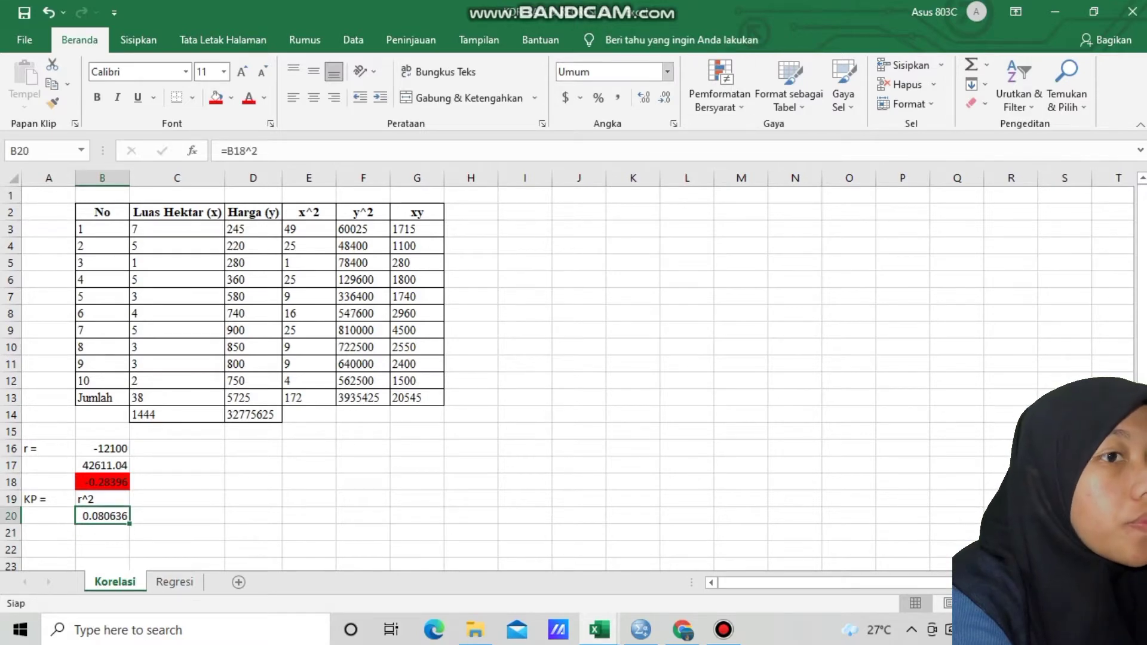
left_click(668, 72)
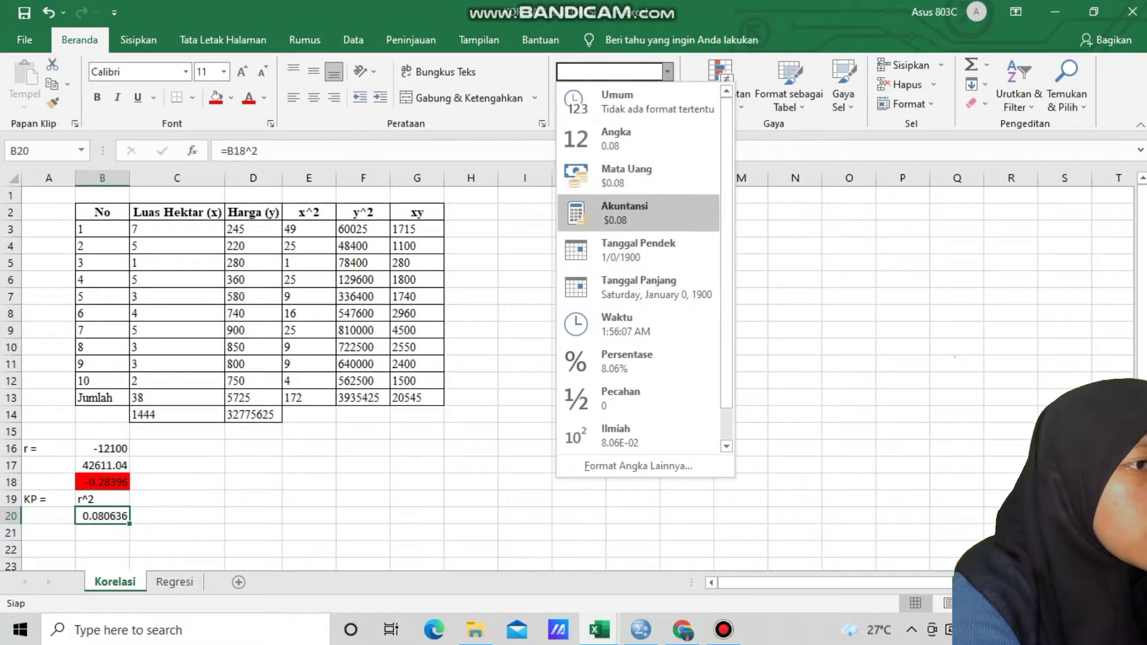
left_click(627, 360)
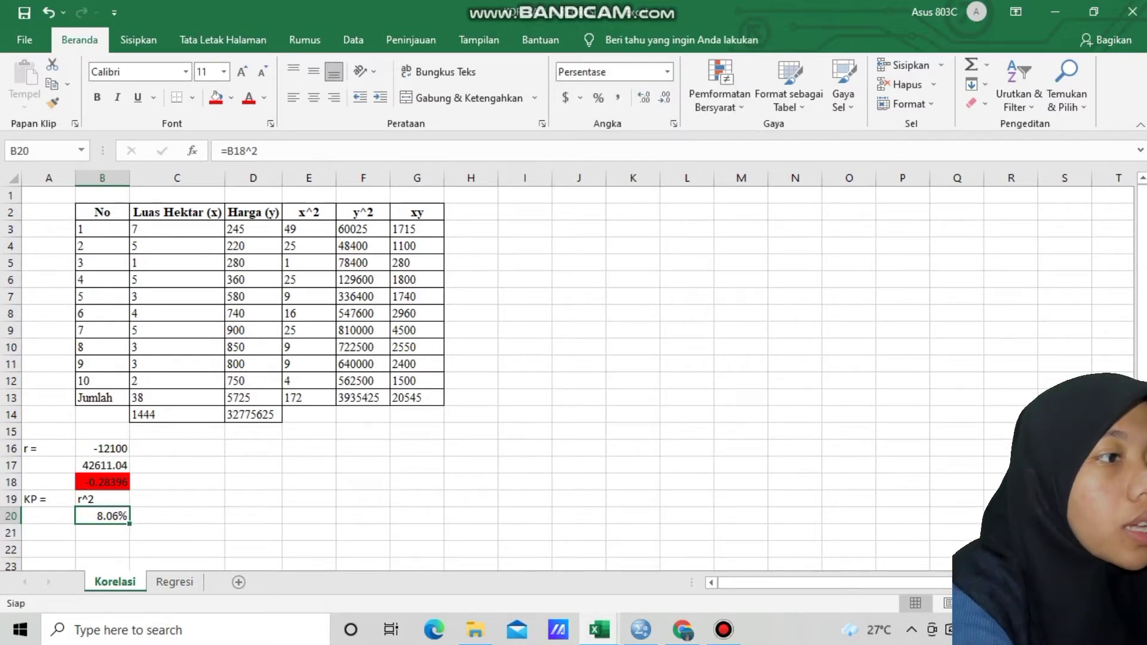
Enter the heading "Kesimpulan :" in cell D17
left_click(253, 466)
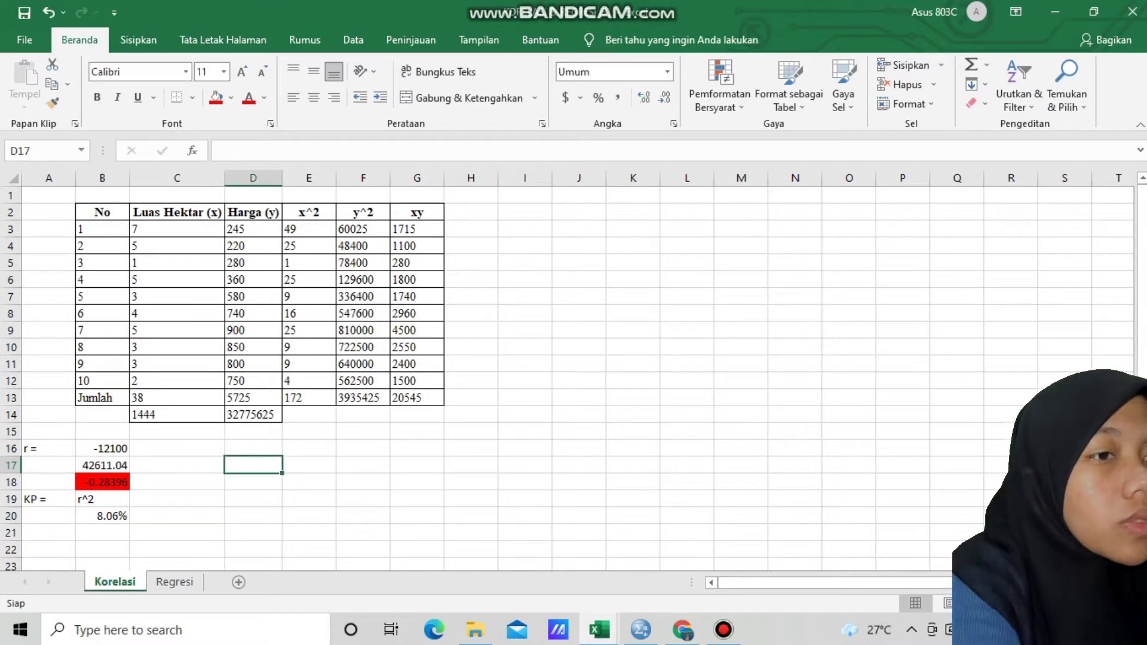
type("Kesim")
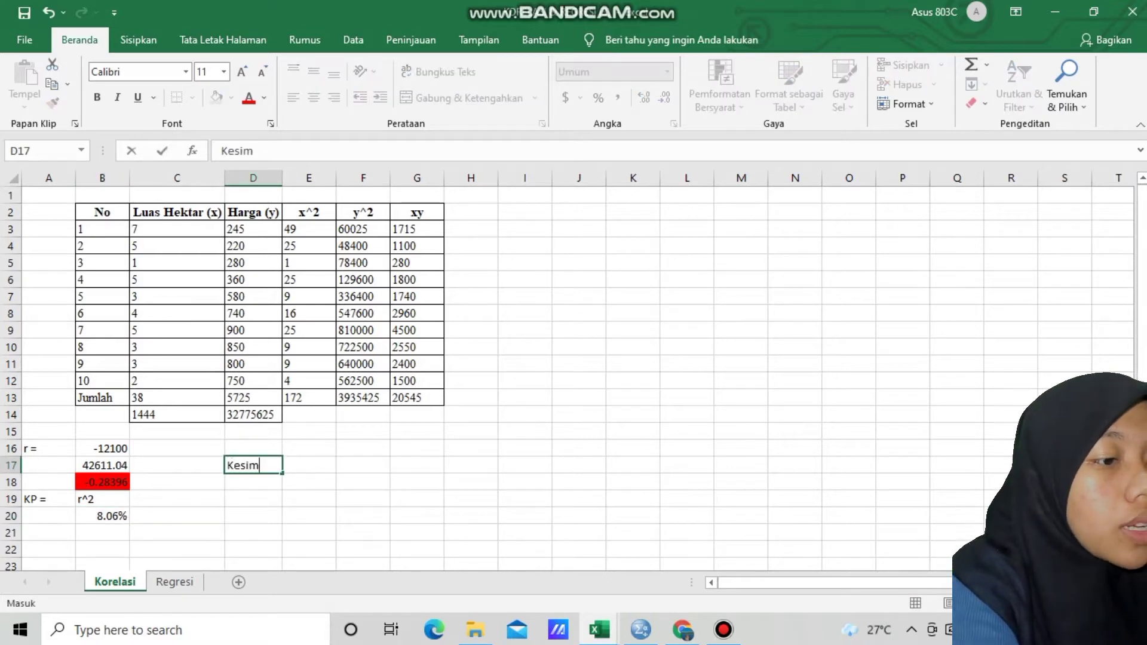
type("pulan :")
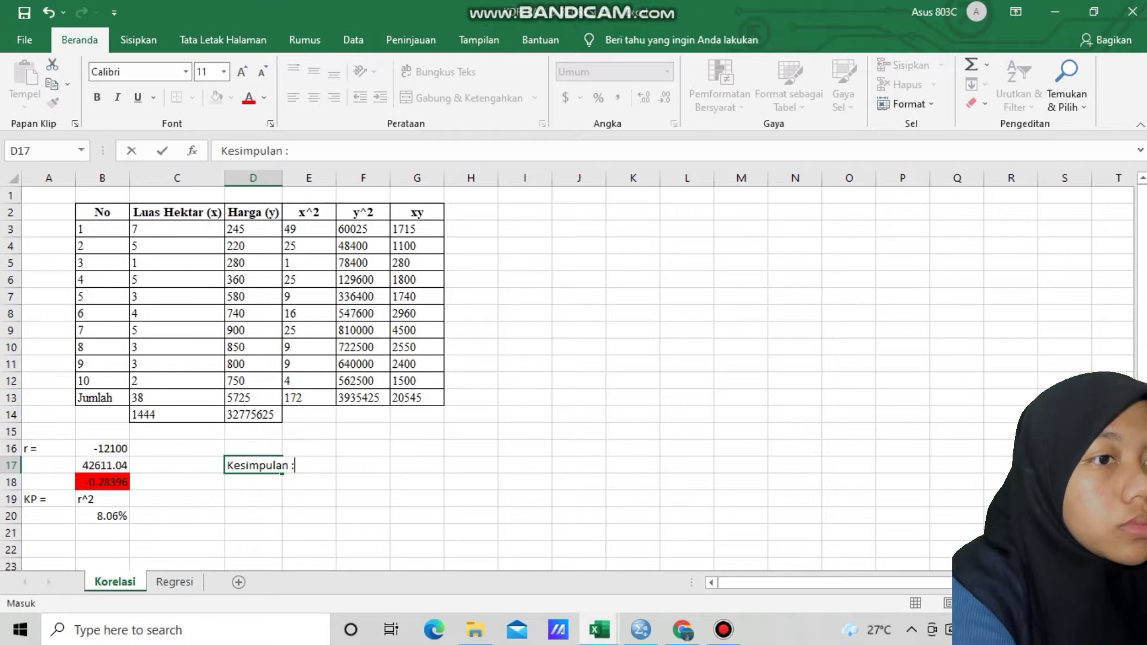
key("Return")
Enter the opening conclusion line "Berdasarkan hasil rxy yang didapat, maka dapat disimpulkan bahwa biaya" in cell D18
type("N")
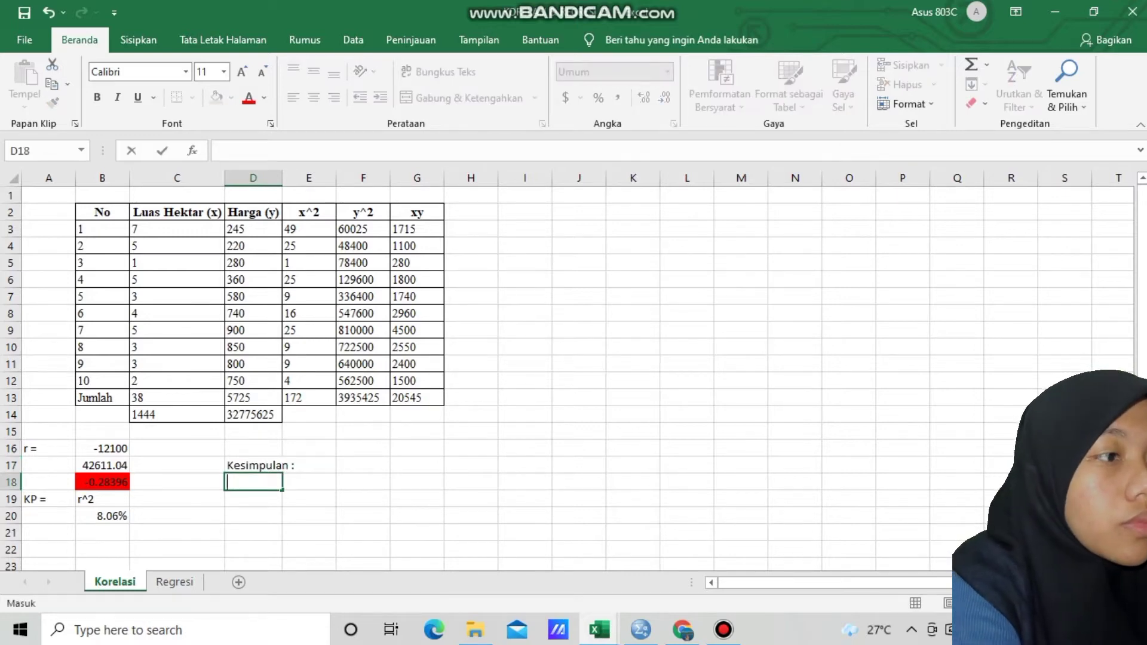
key("BackSpace")
type("B")
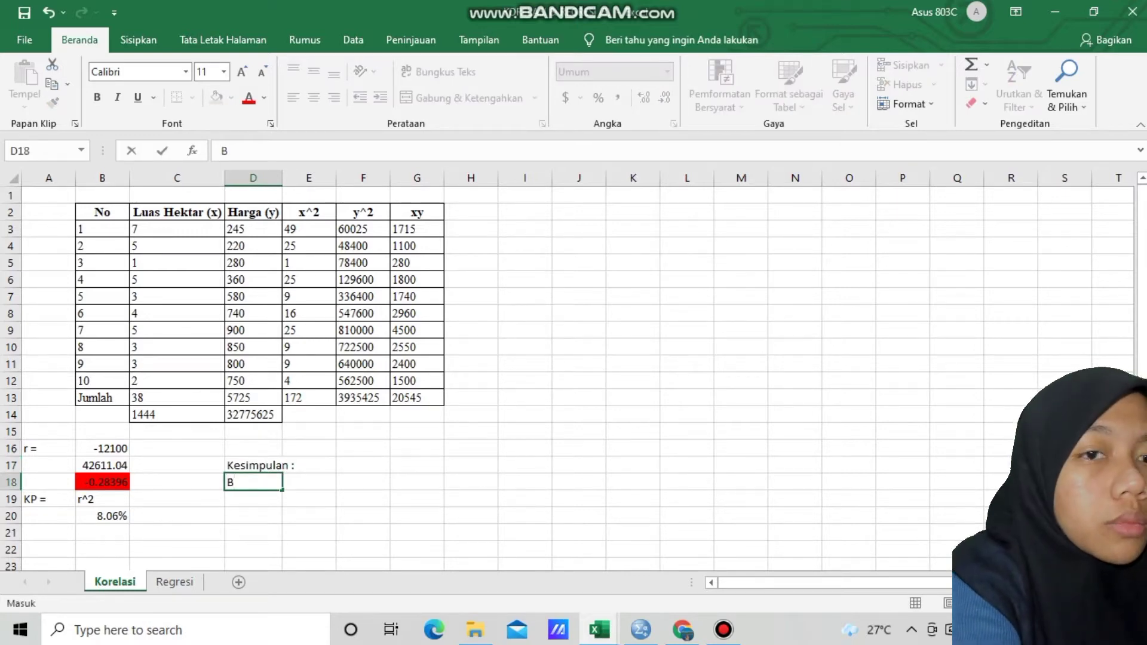
type("erdasarkan hasil")
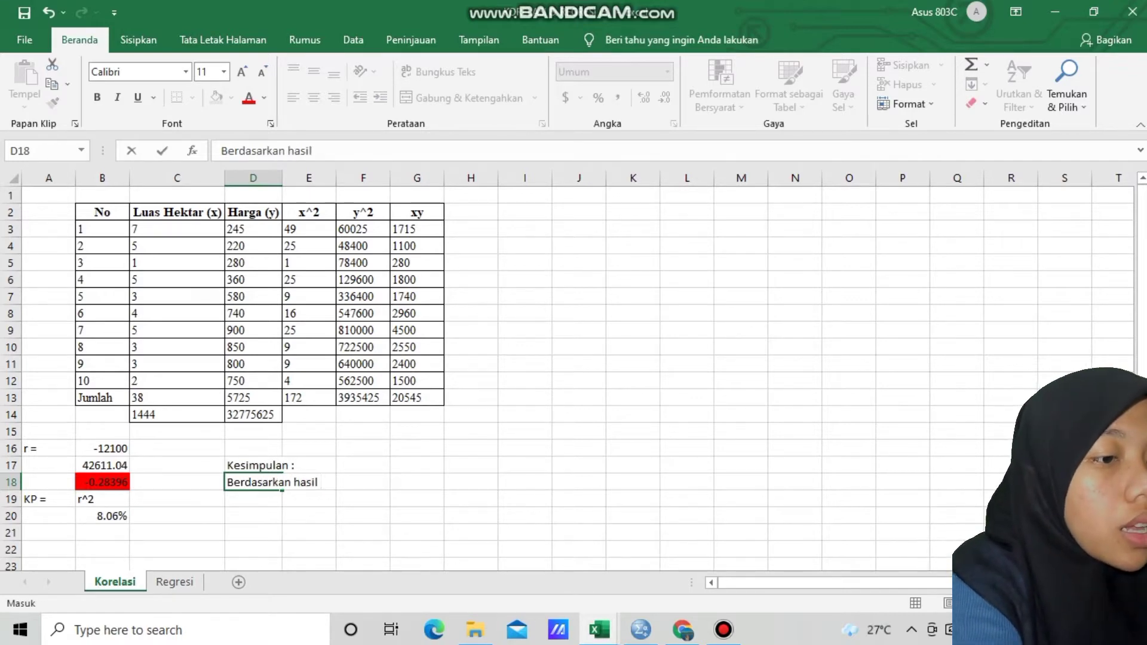
type("rxy ")
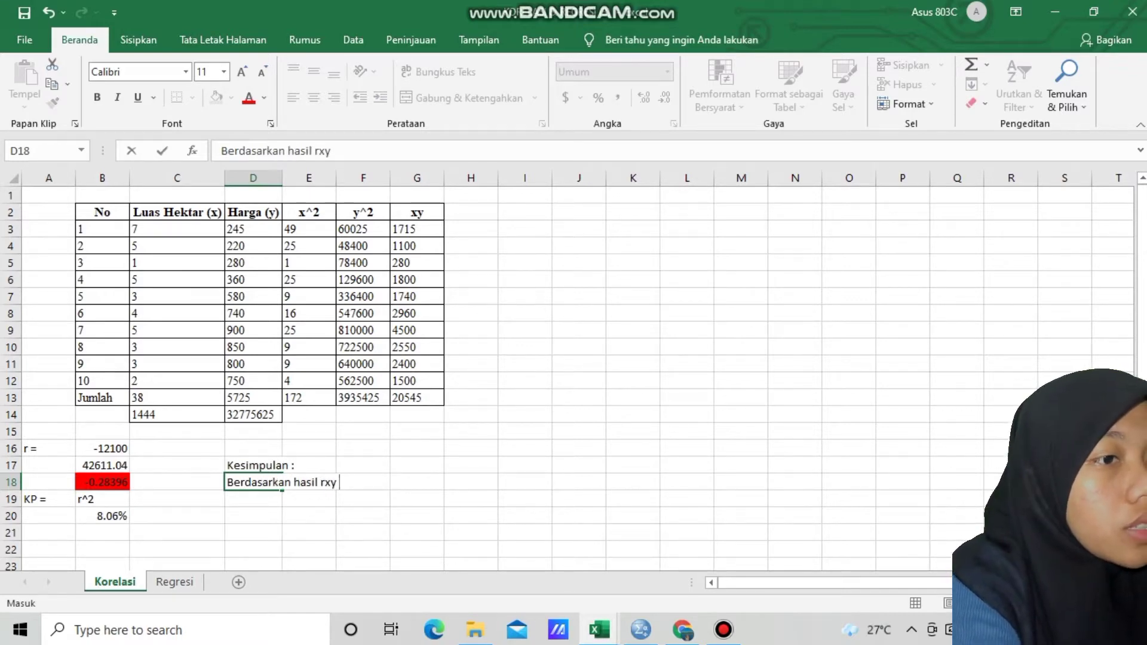
type("yang didapat")
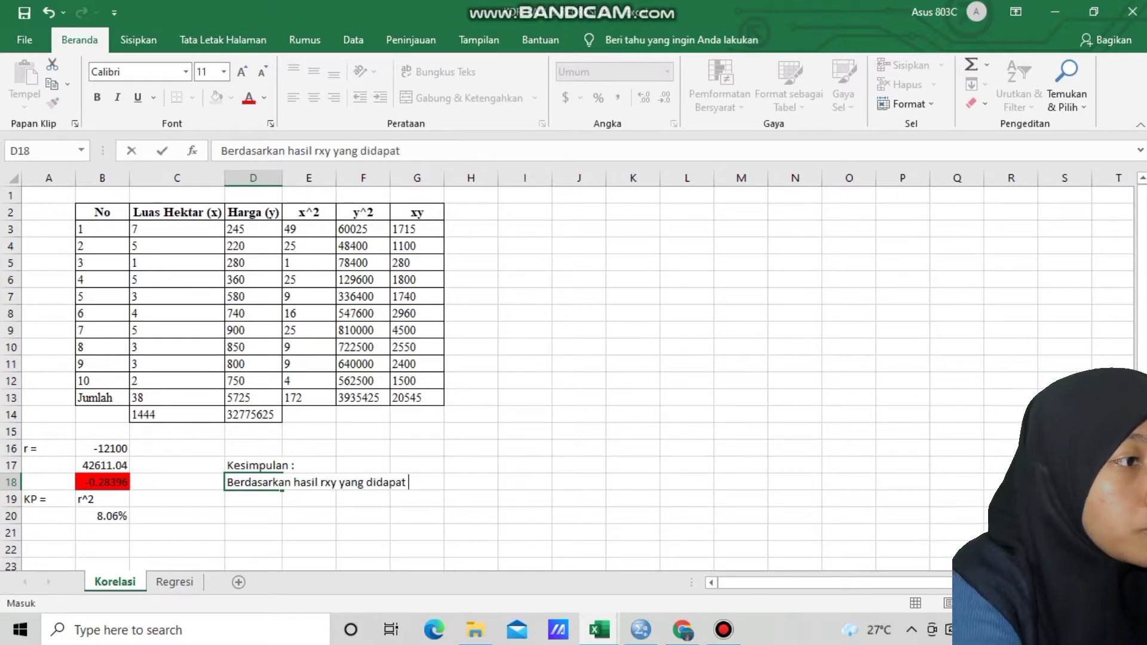
key("BackSpace")
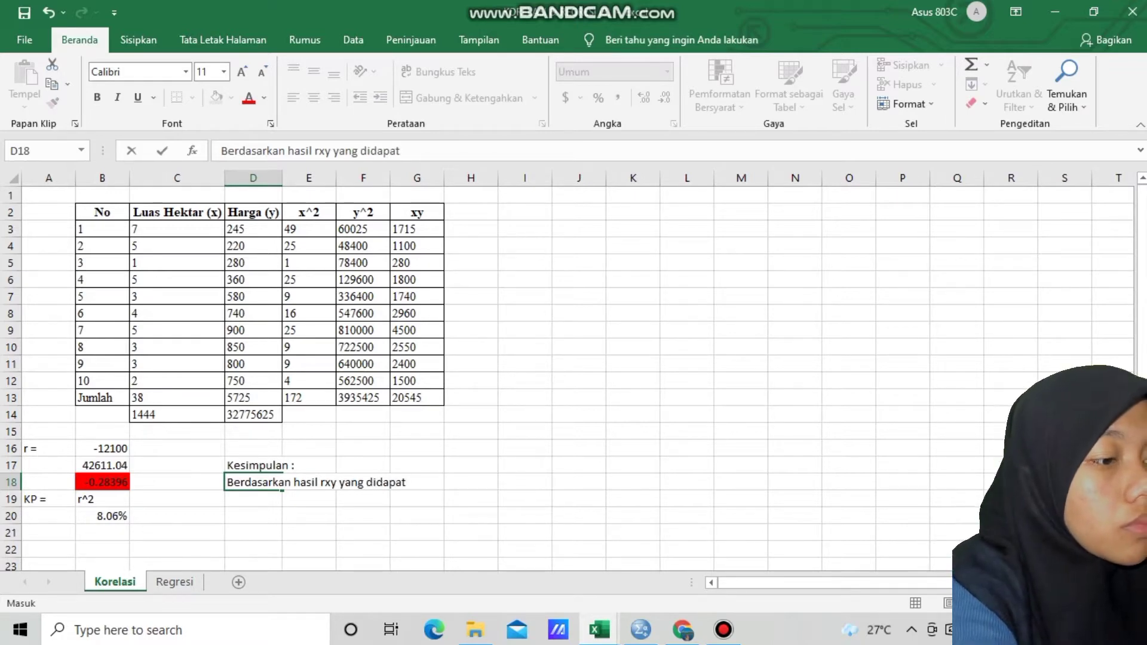
type(", maka ")
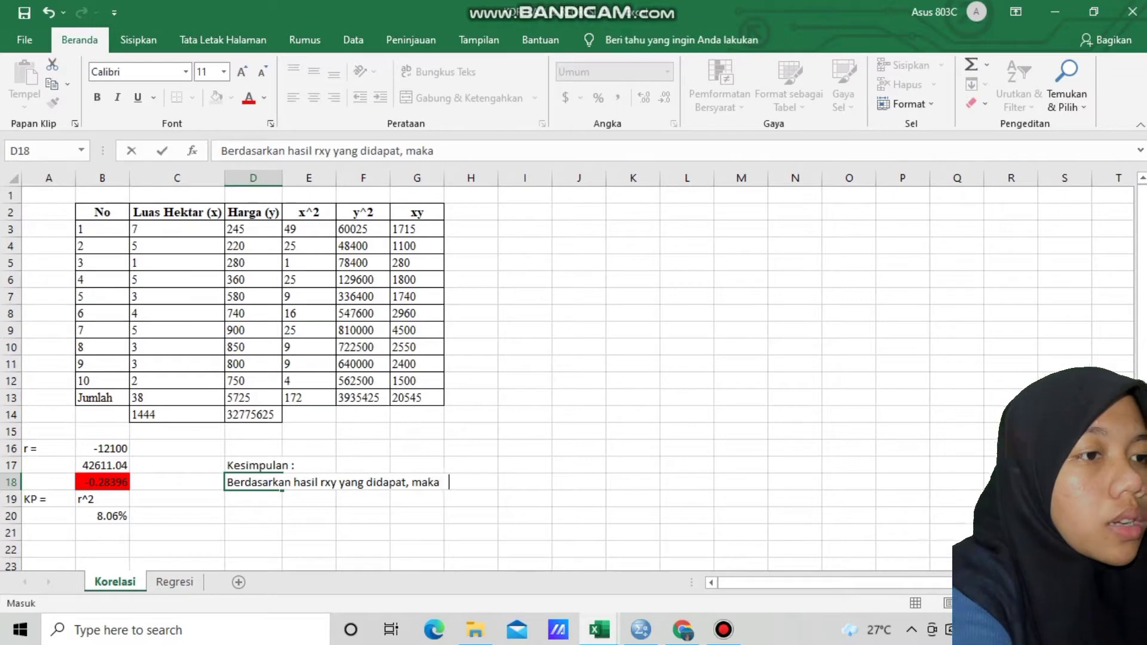
type("dapat disim")
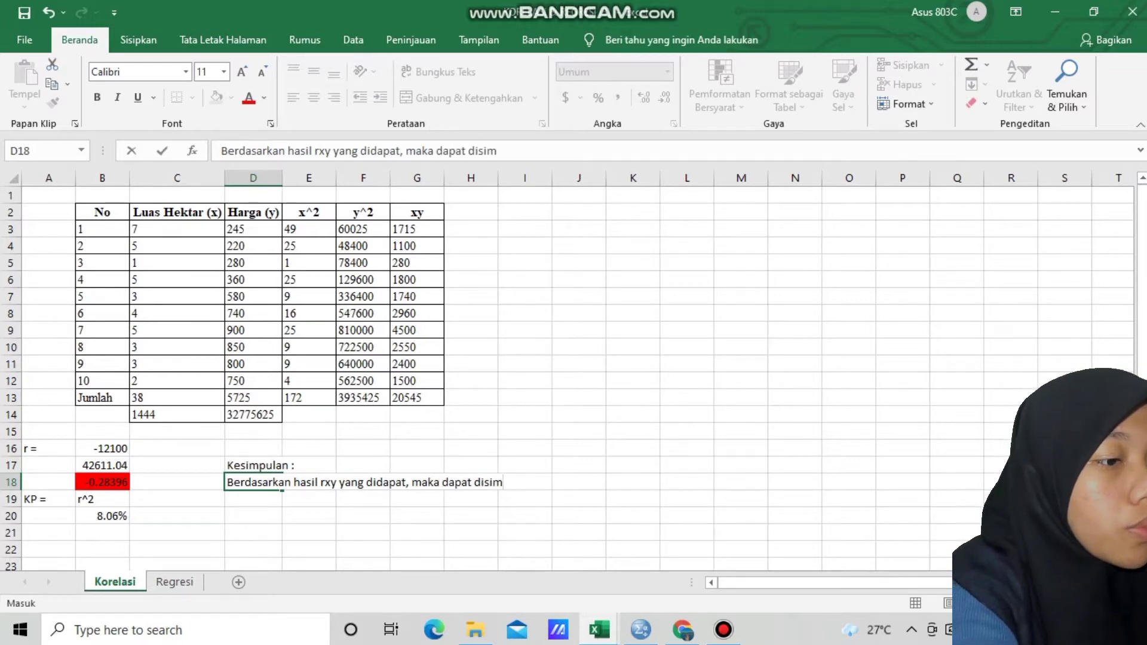
type("pulkan")
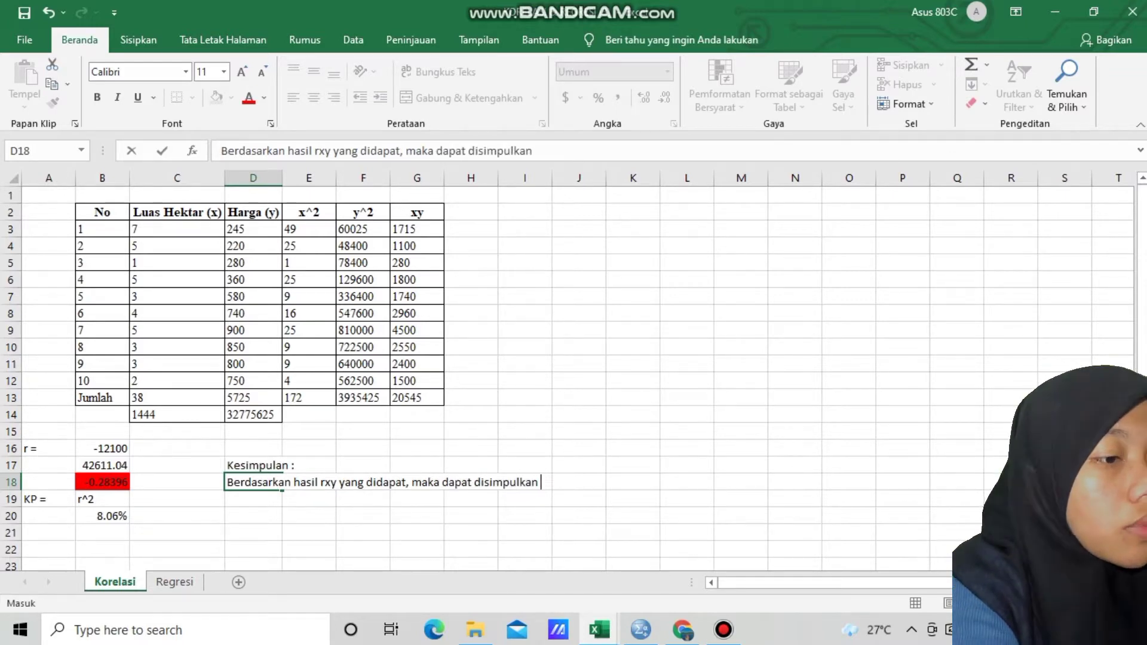
type(" bahwa biaya")
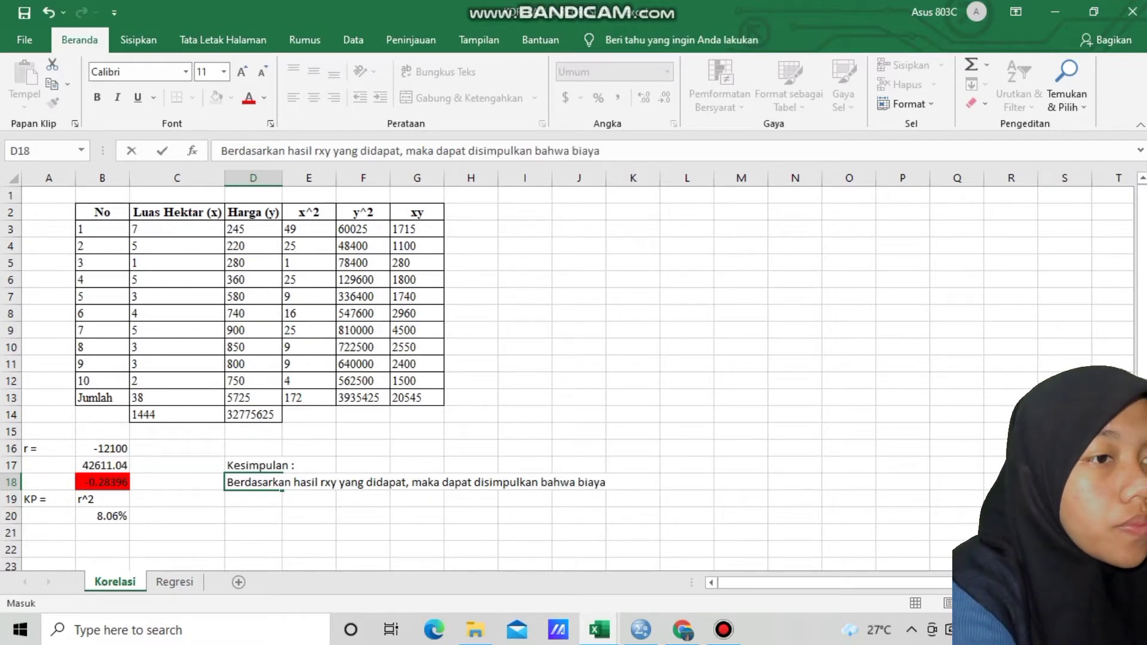
key("Return")
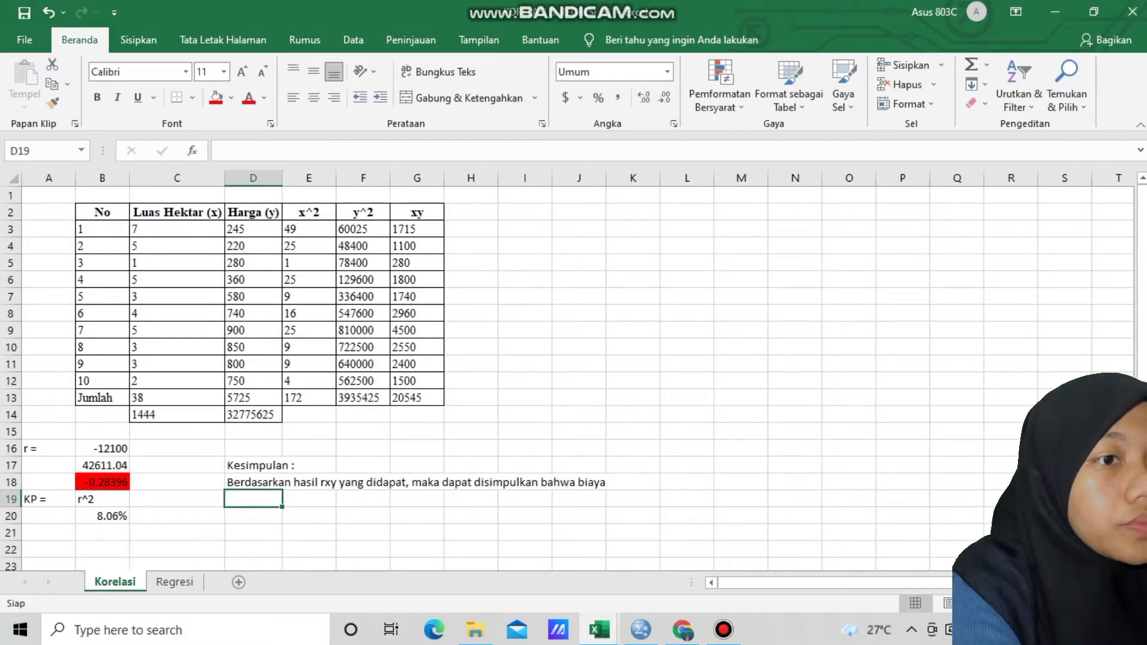
Replace the closing word "biaya" in cell D18 with "luas hektar"
left_click(254, 483)
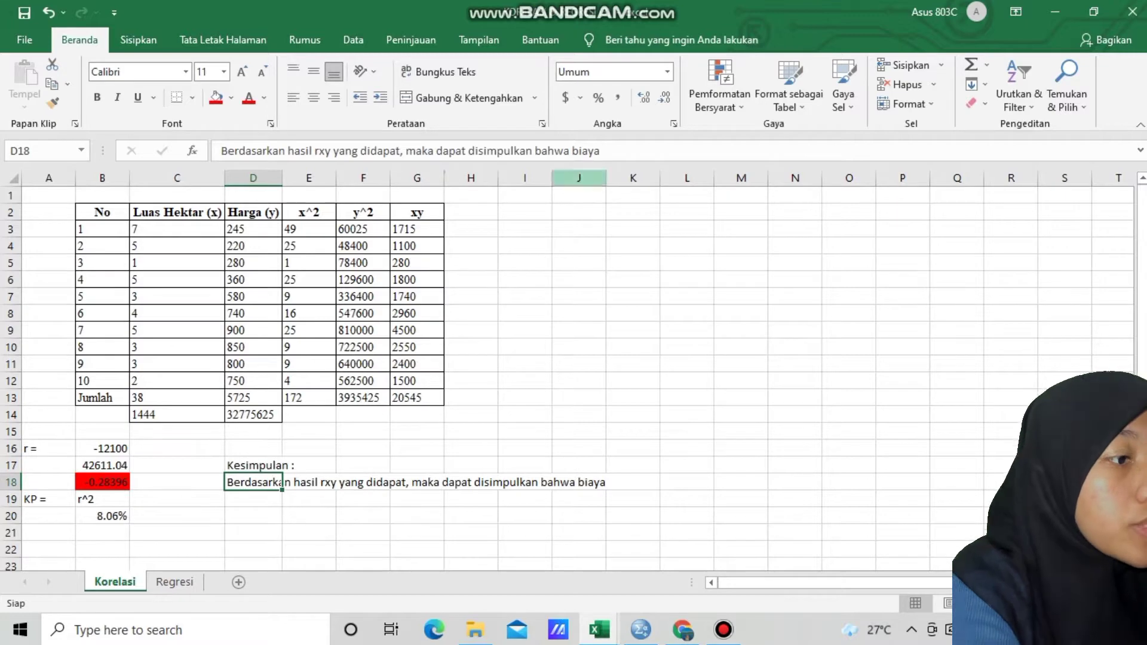
left_click(605, 150)
key("BackSpace")
key("BackSpace")
key("BackSpace")
key("BackSpace")
key("BackSpace")
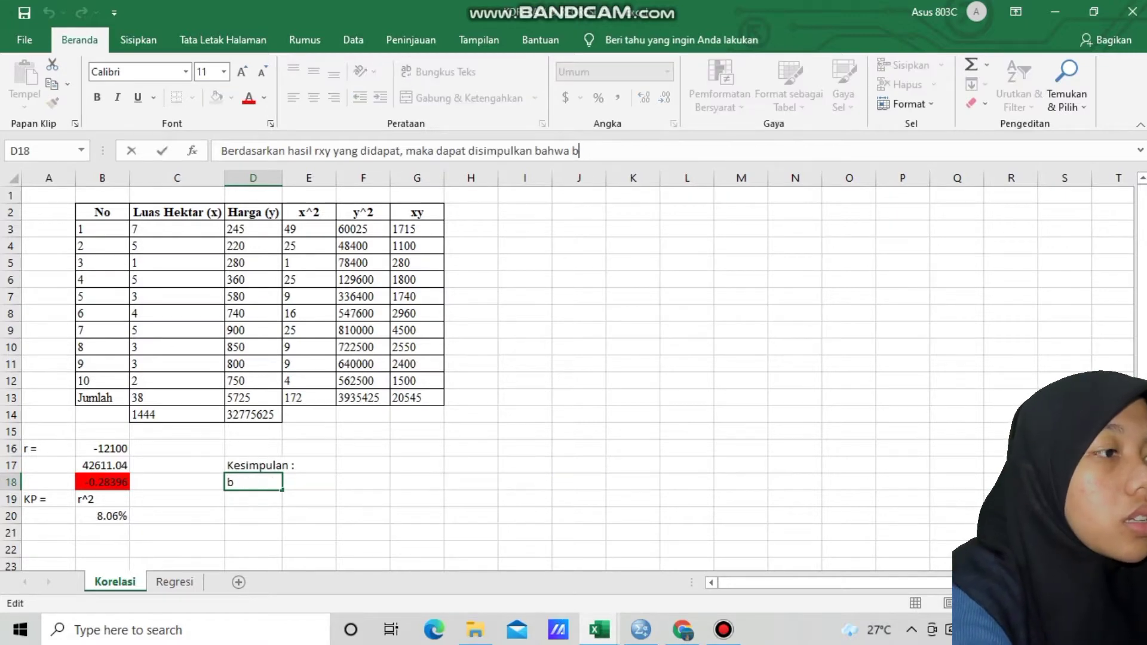
type("luas hekt")
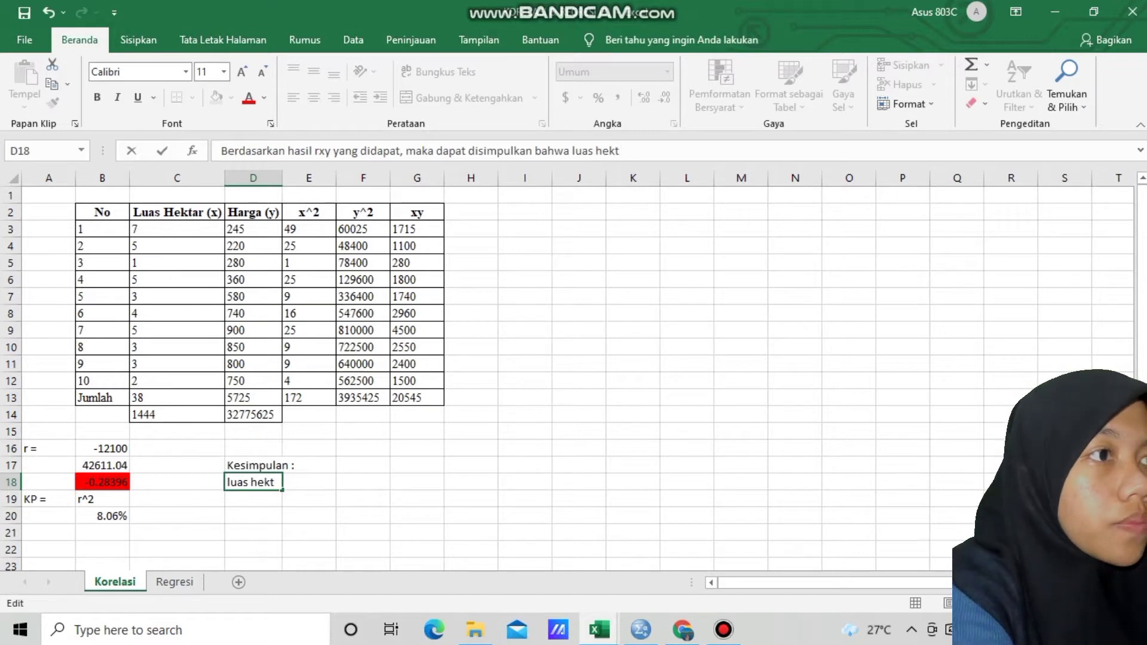
type("ar")
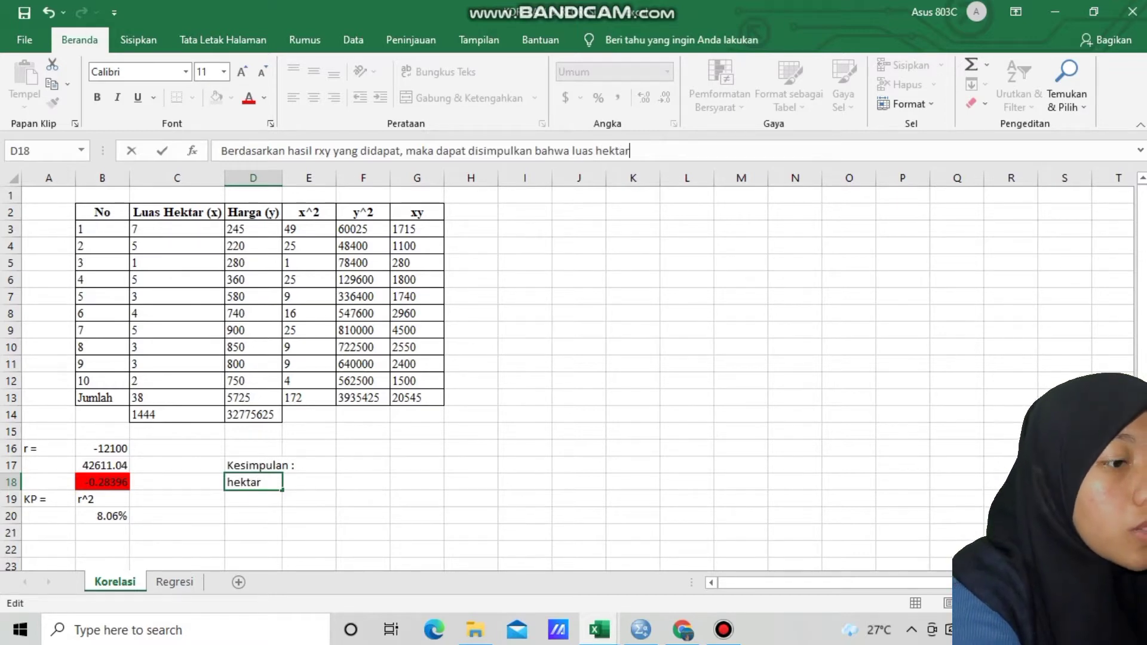
type("dan")
key("BackSpace")
key("BackSpace")
key("BackSpace")
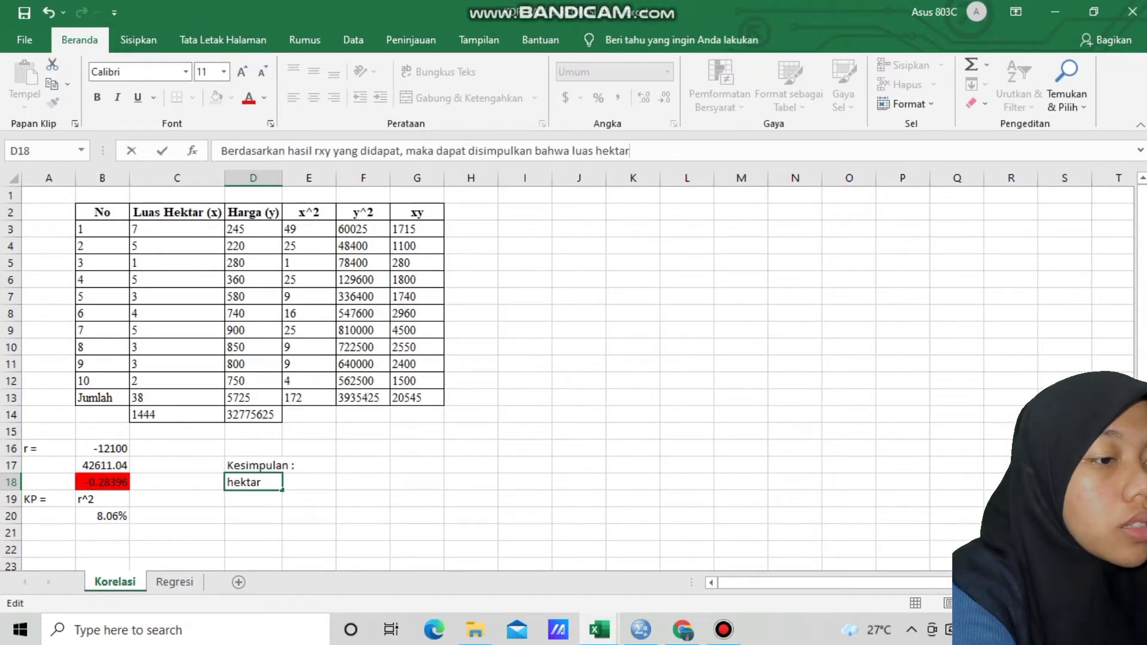
key("Return")
Continue the conclusion in cell D19 with the text "dan harga memiliki hubungan lemah."
type("dan harg")
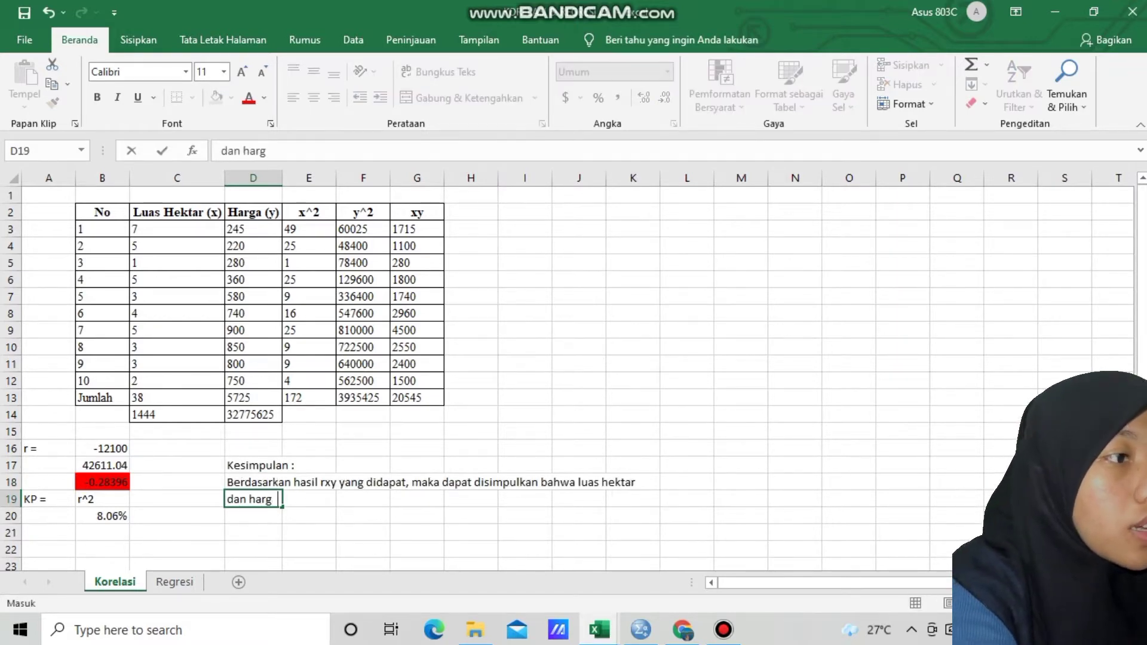
type("a")
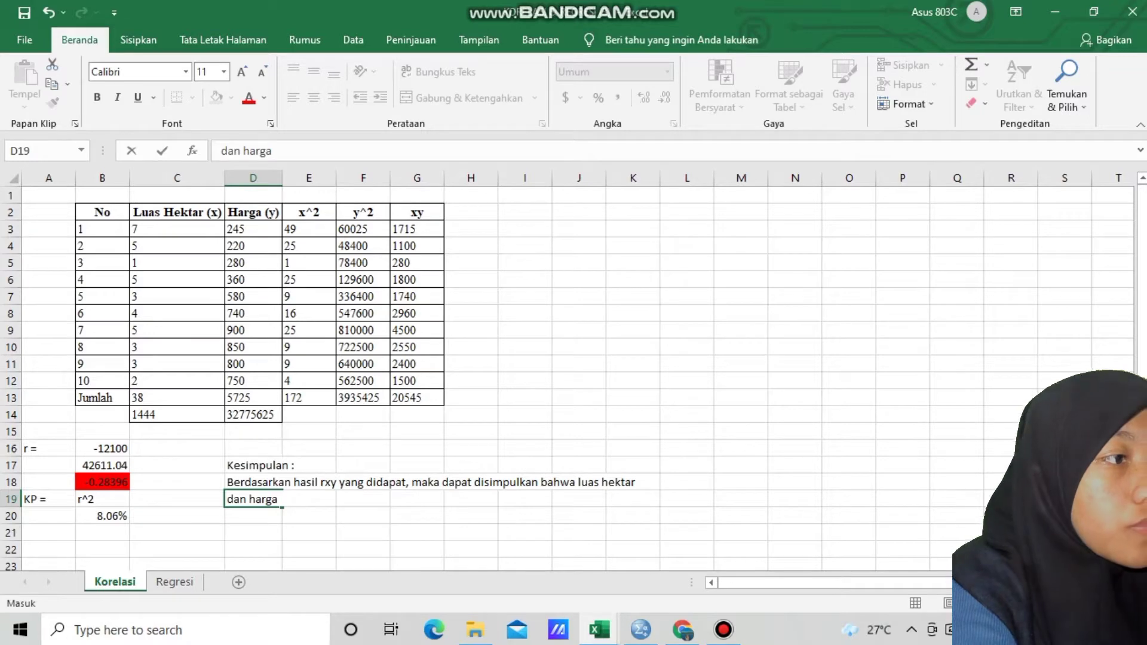
type(" memil")
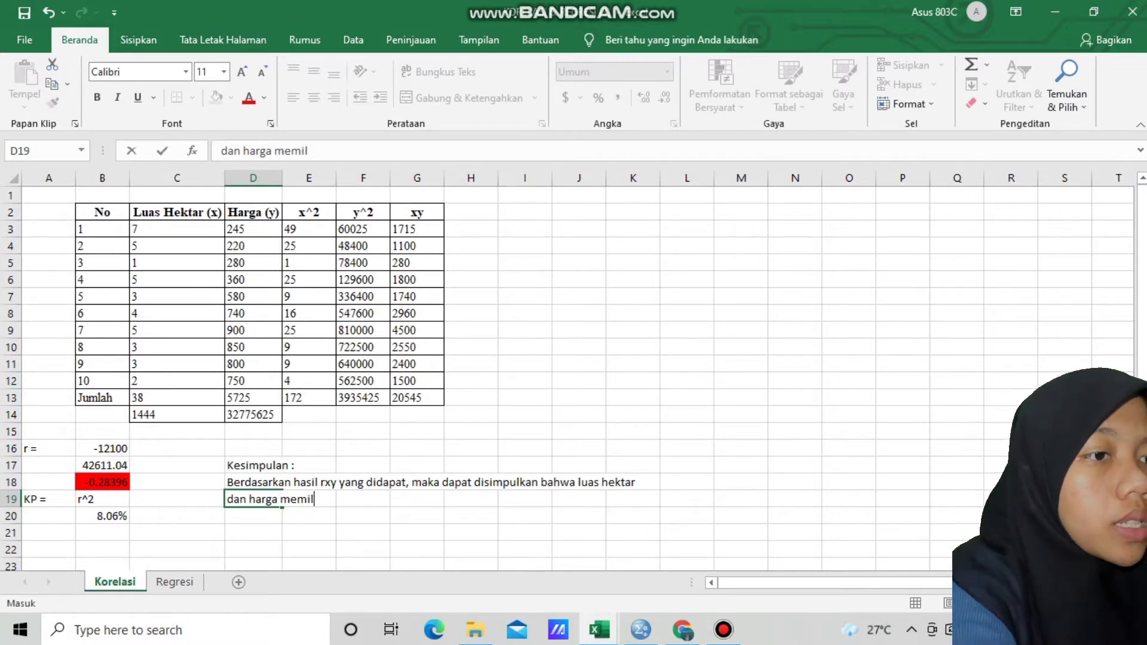
type("iki hubunga")
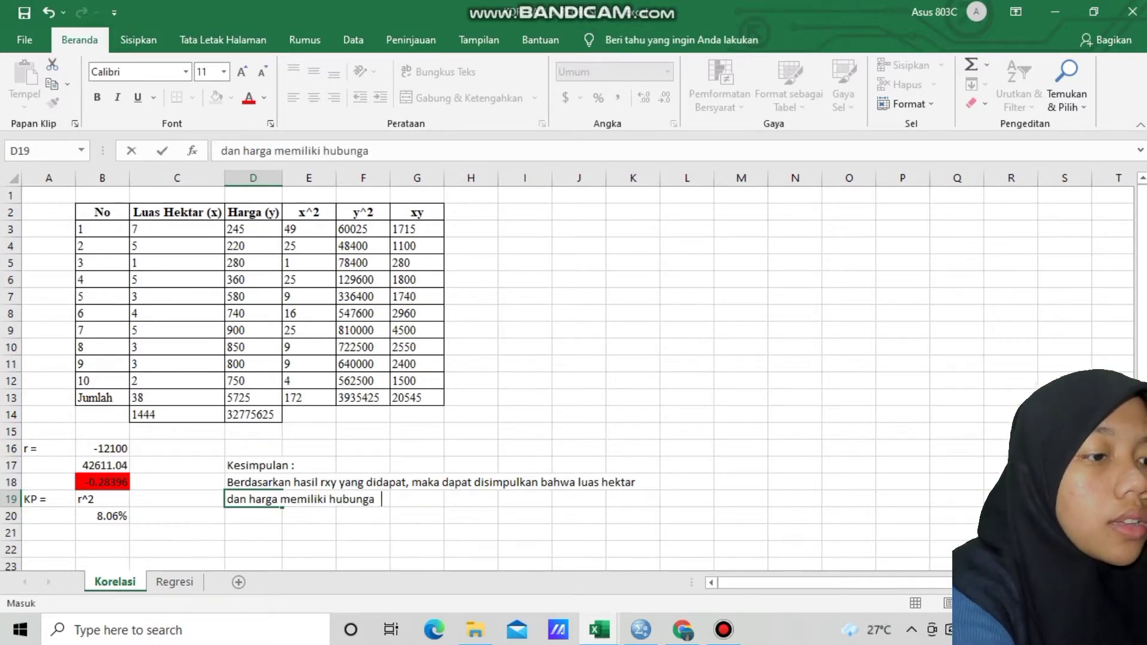
type("n lemah.")
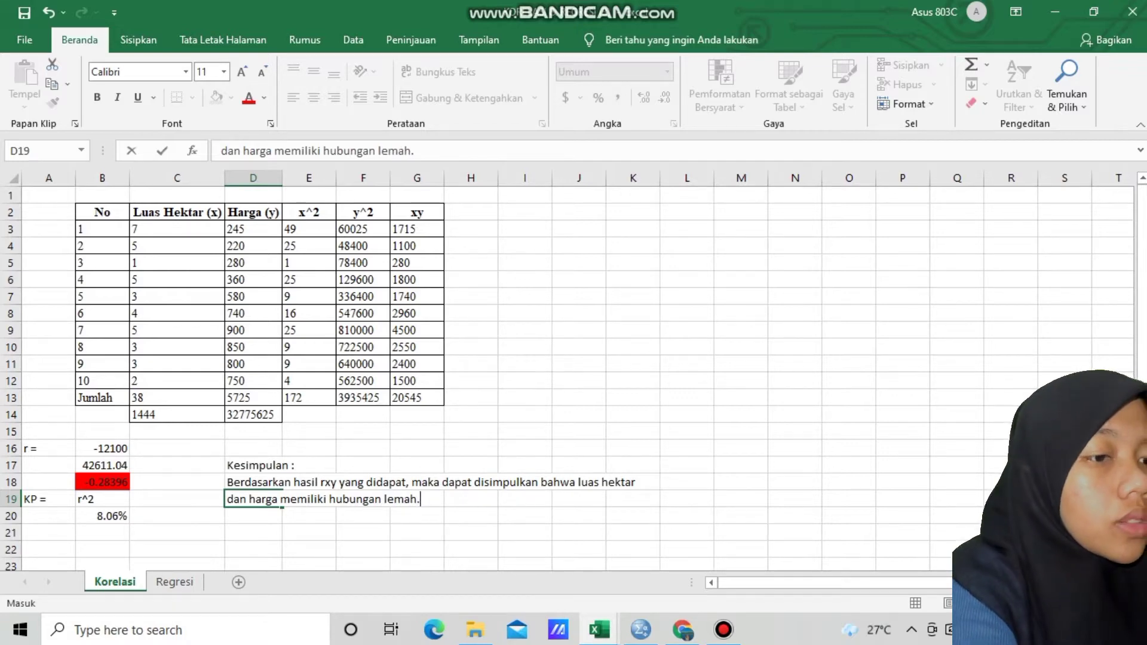
key("Return")
Enter the sentence "Dimana setiap luas hektar semakin luas, harga akan semakin menurun." in cell D20
type("Dima")
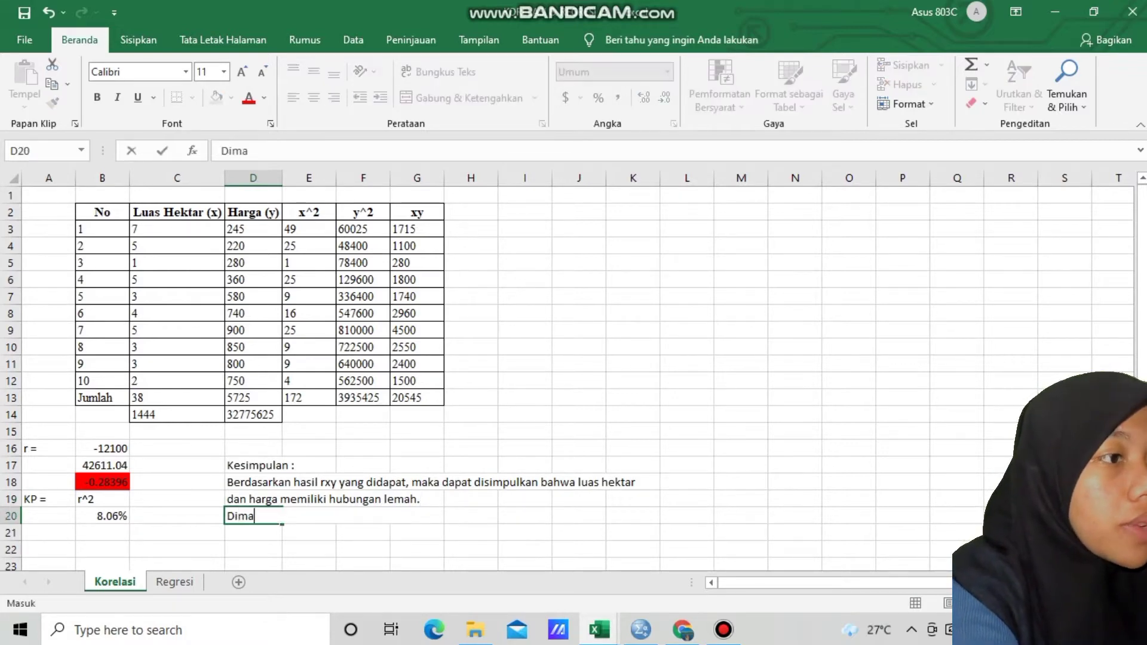
type("na setiap ")
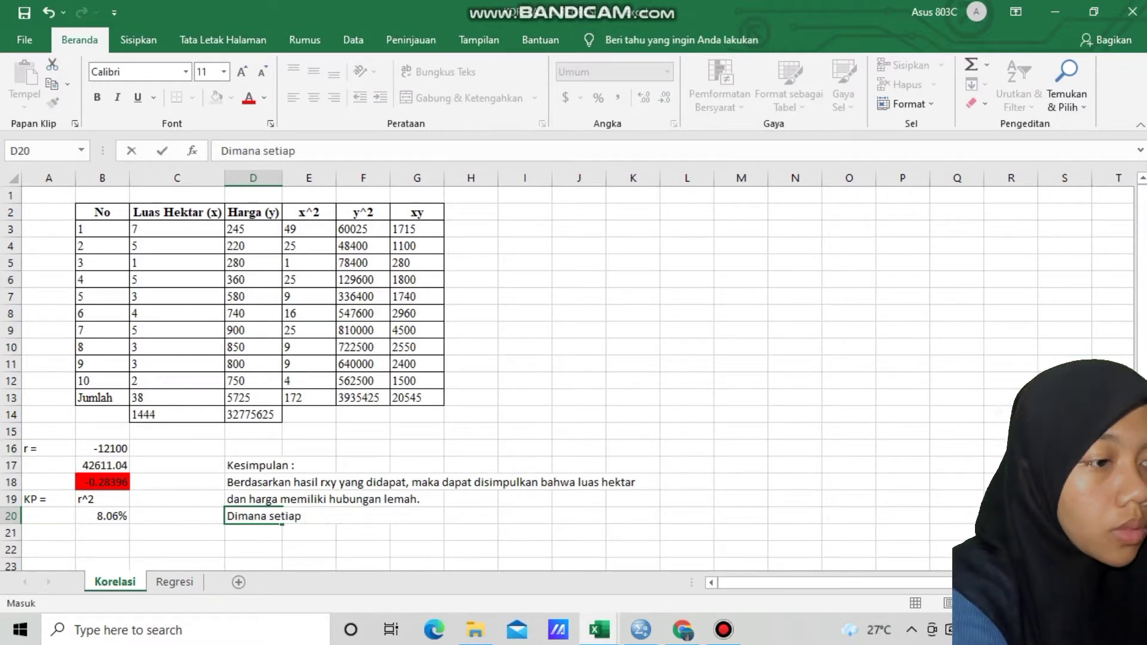
type("luas hek")
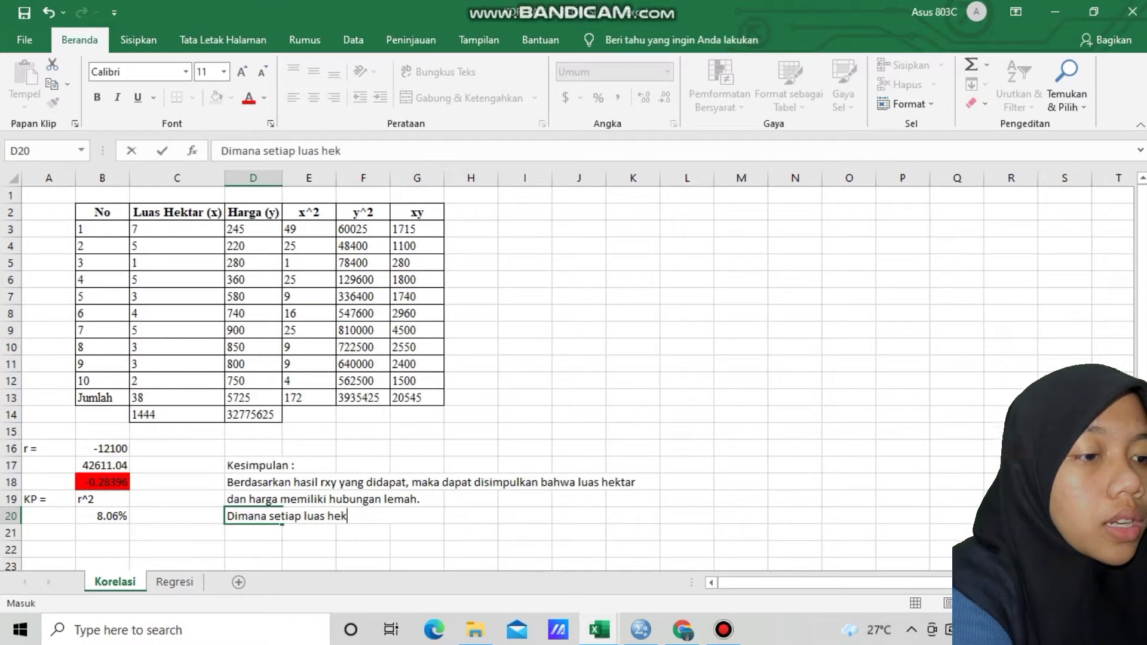
type("tar semakin ")
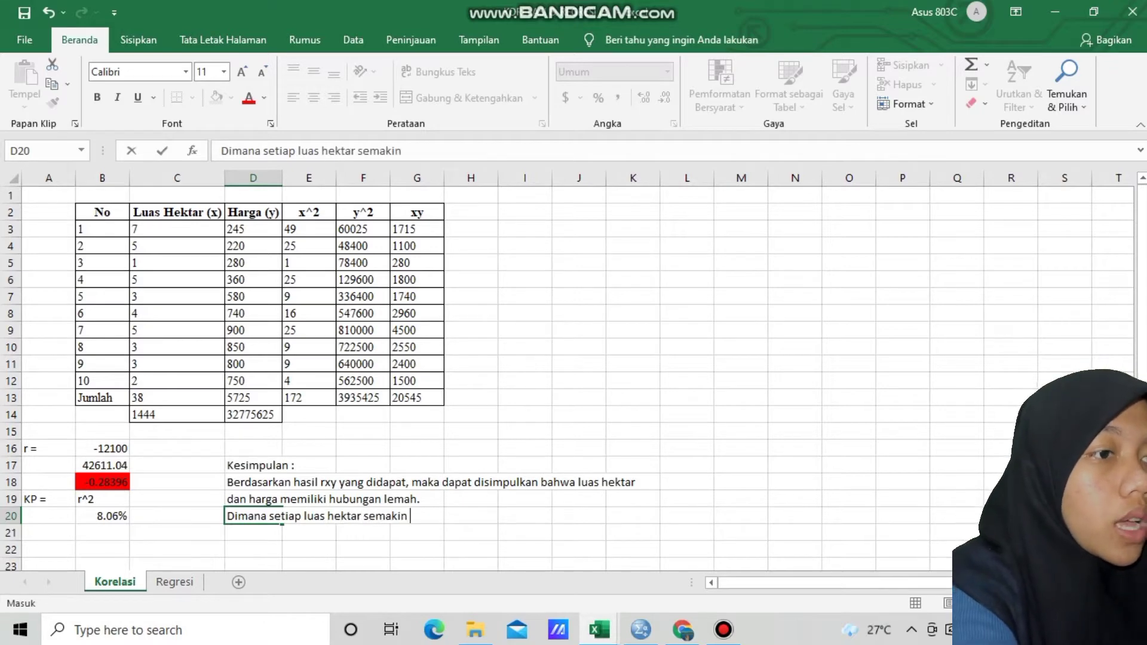
type("luas")
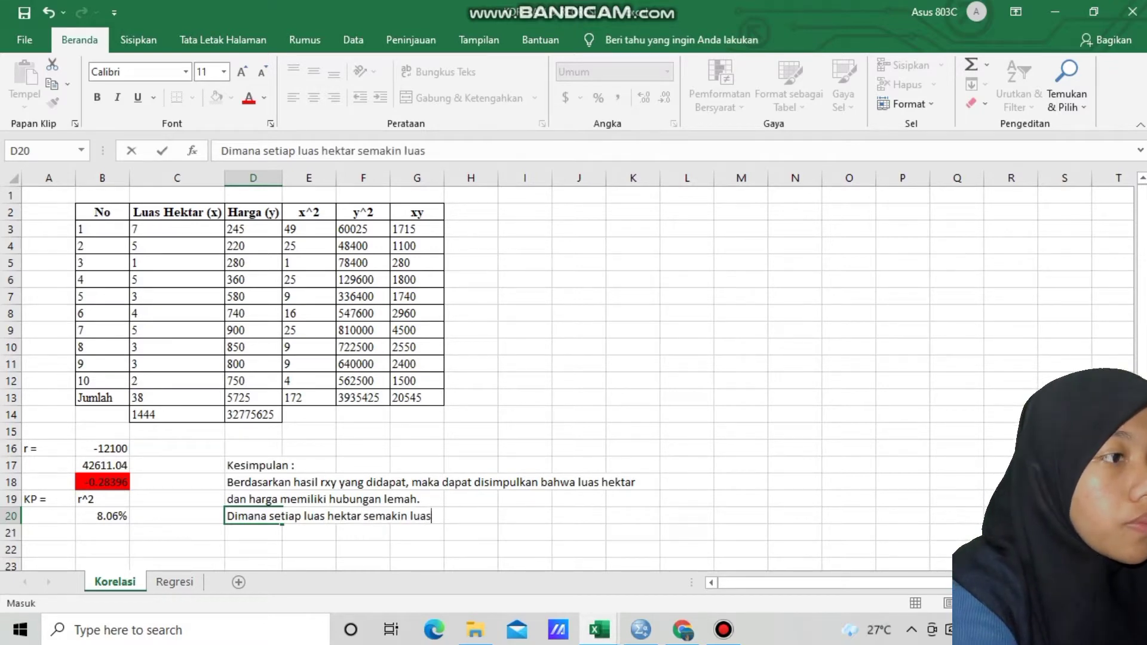
type(", ")
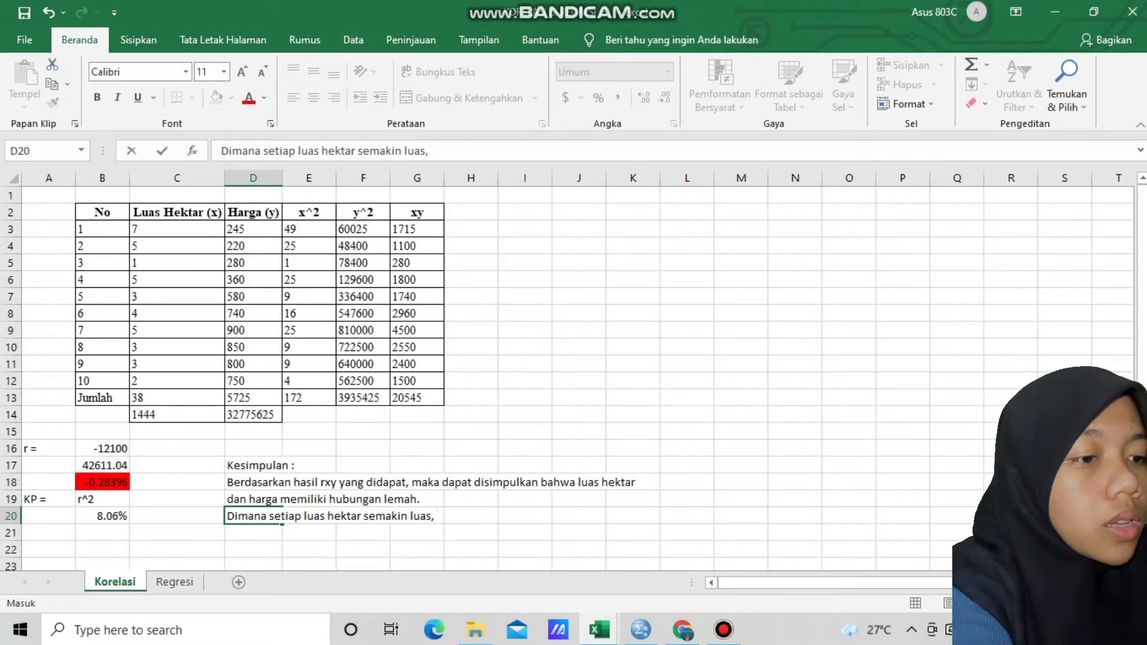
type("harga ")
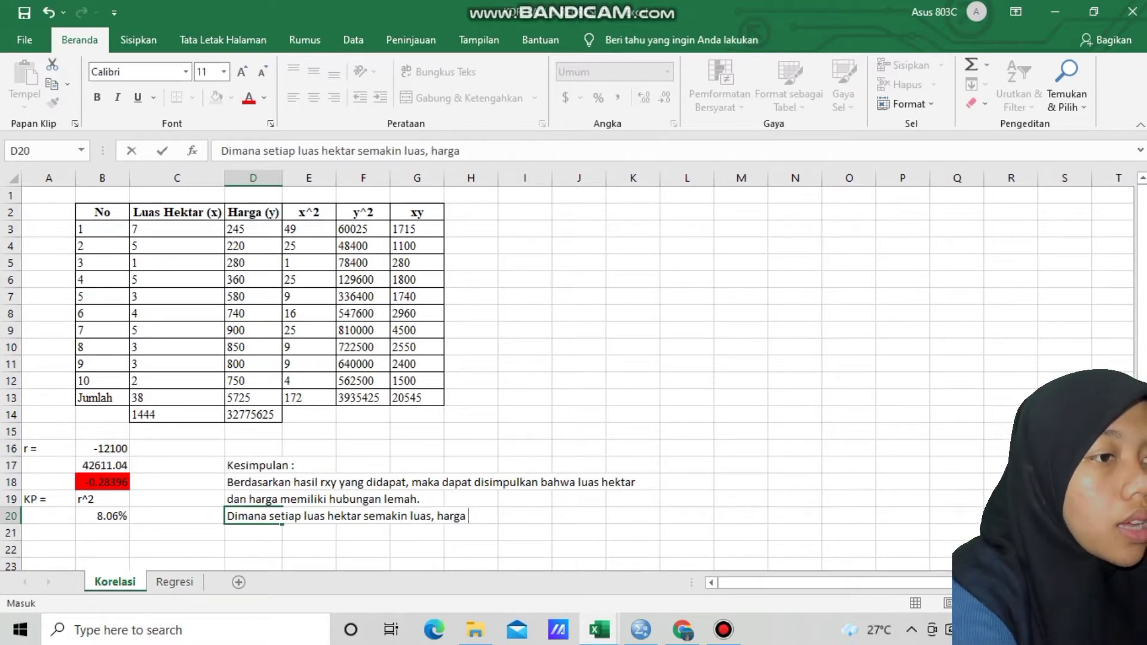
type("akan semaki ")
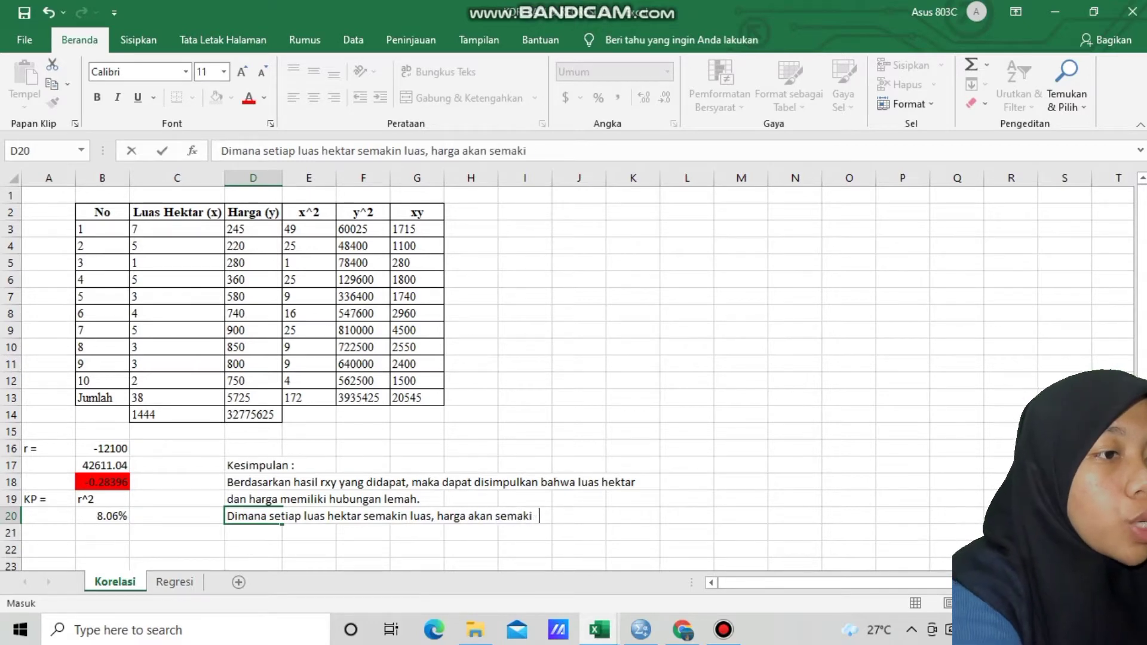
type("n menurun")
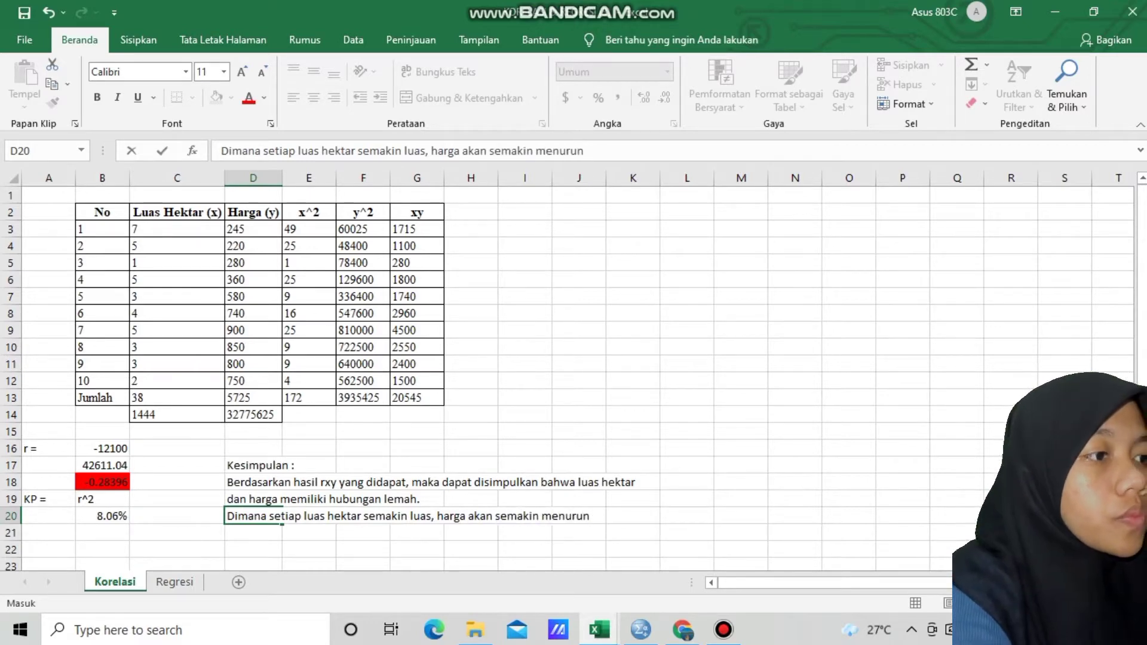
type(".")
key("Return")
key("Return")
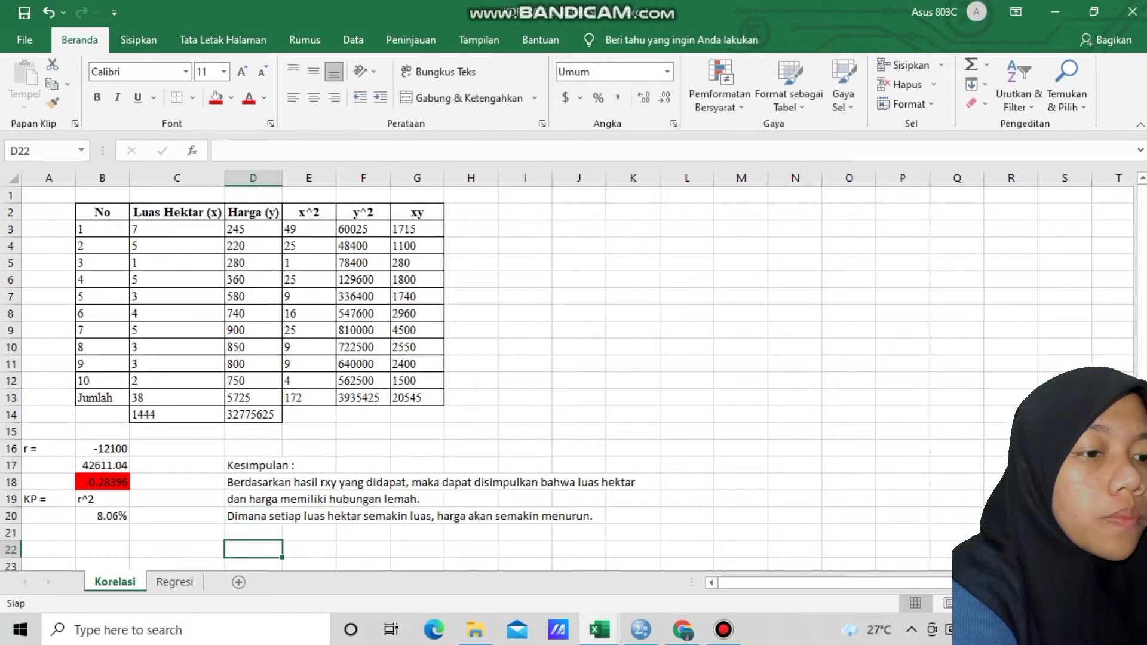
Enter the KP conclusion line "Berdasarkan nilai KP yang didapat, artinya luas hektar tidak memiliki" in cell D22
type("Berdasar")
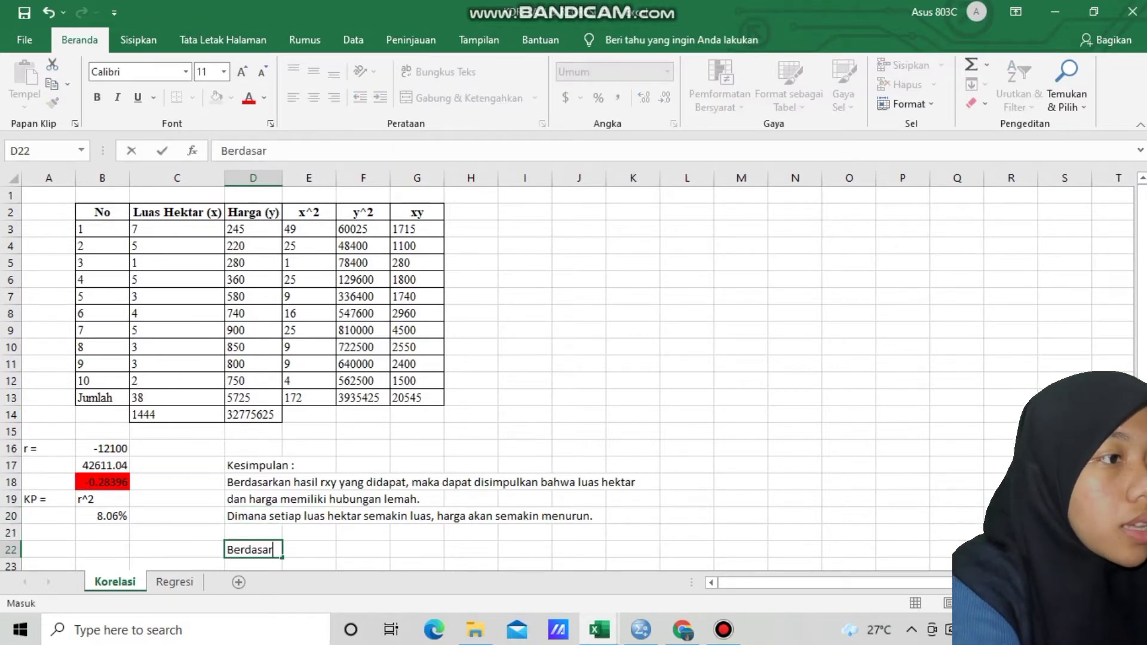
type("kan nilai ")
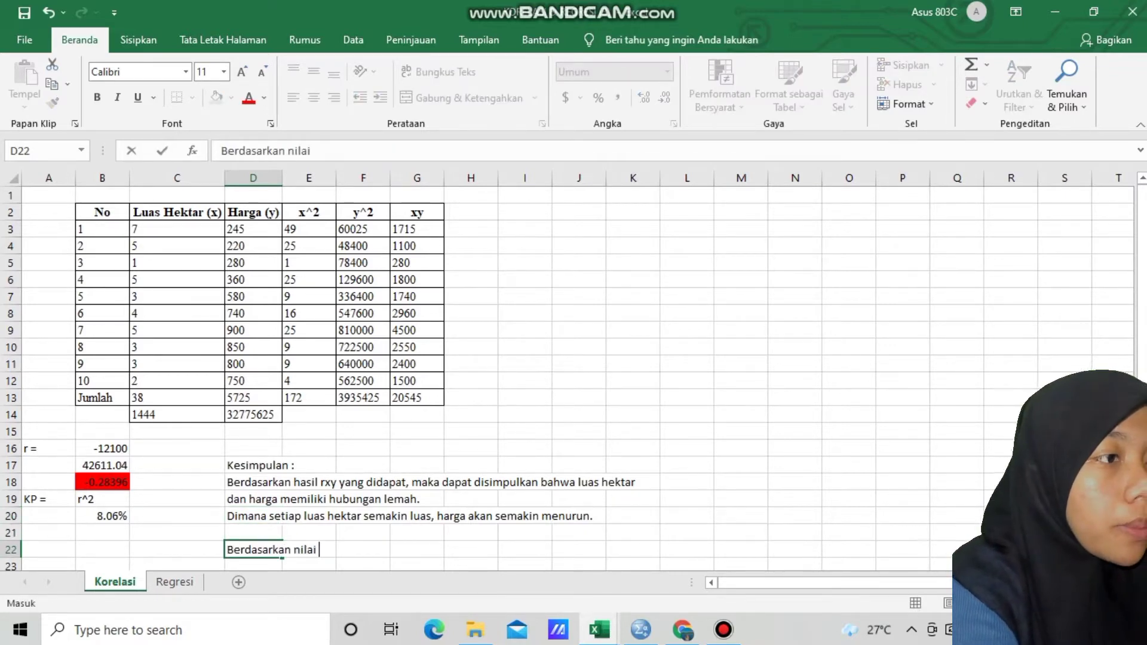
type("KP ya")
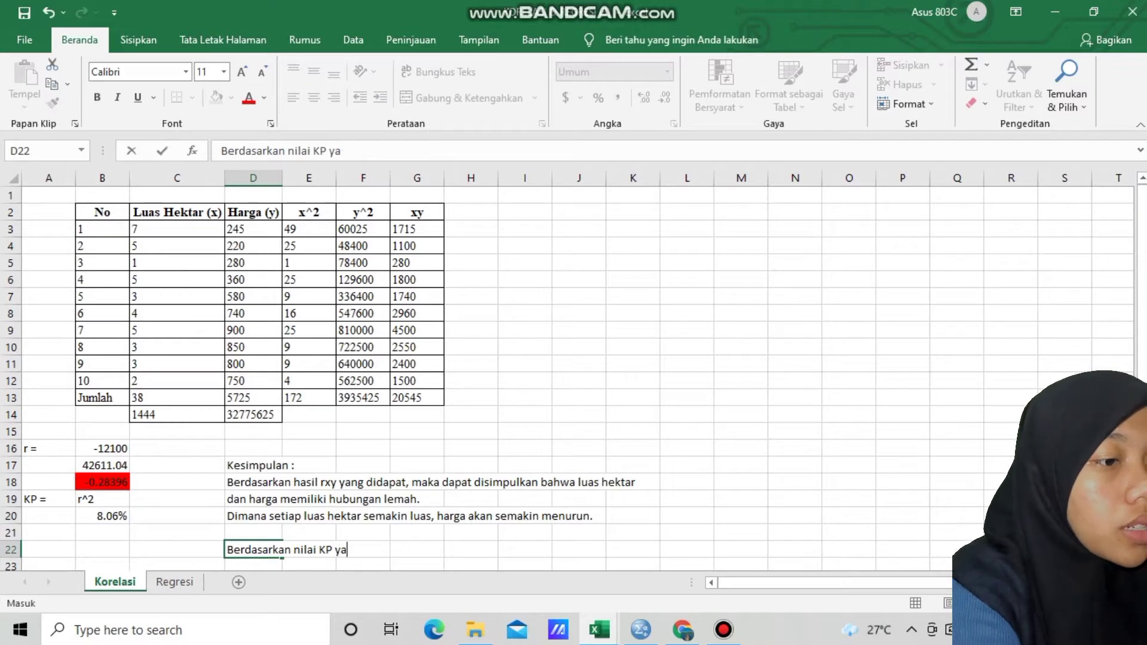
type("ng didapat")
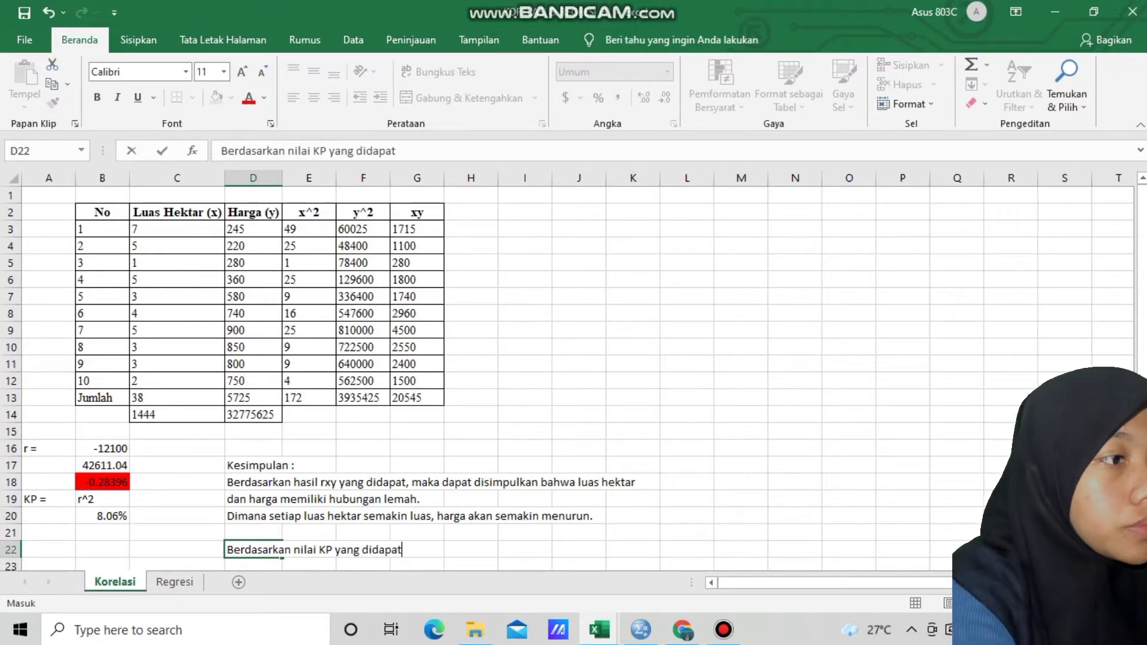
type(", artinya ")
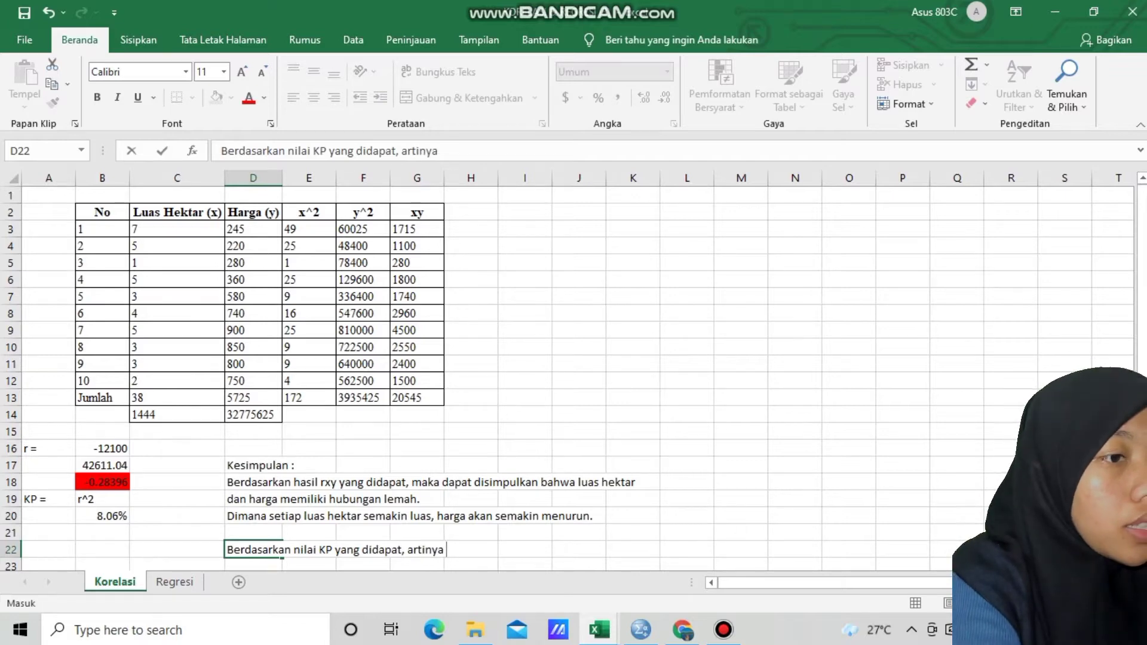
type("ika")
key("BackSpace")
key("BackSpace")
key("BackSpace")
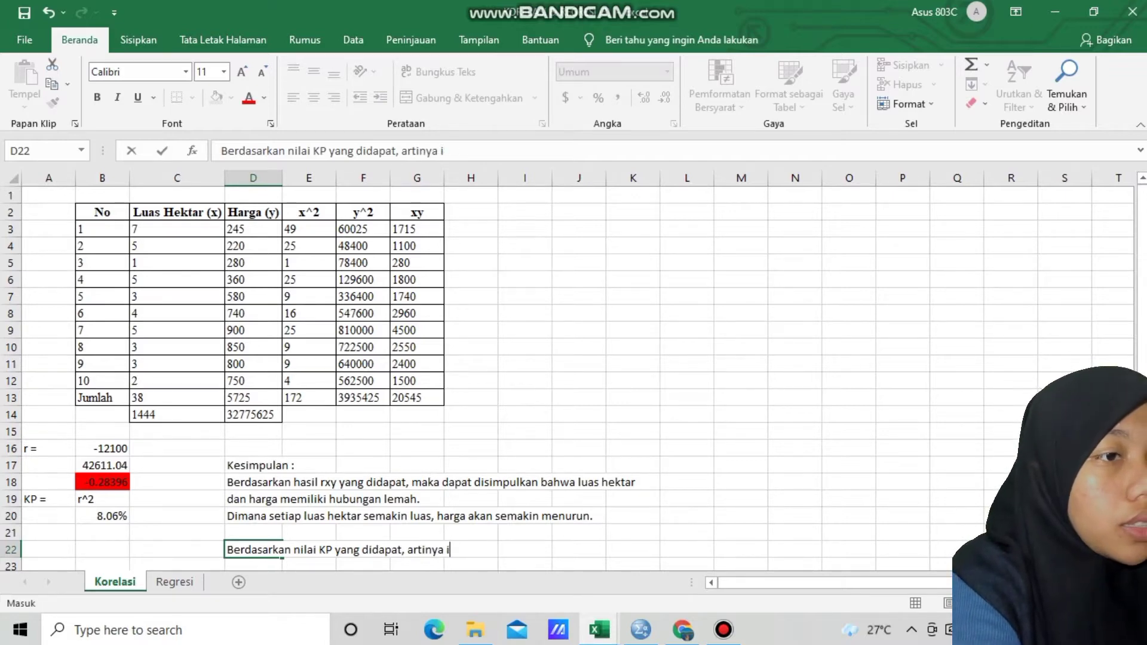
type("luas")
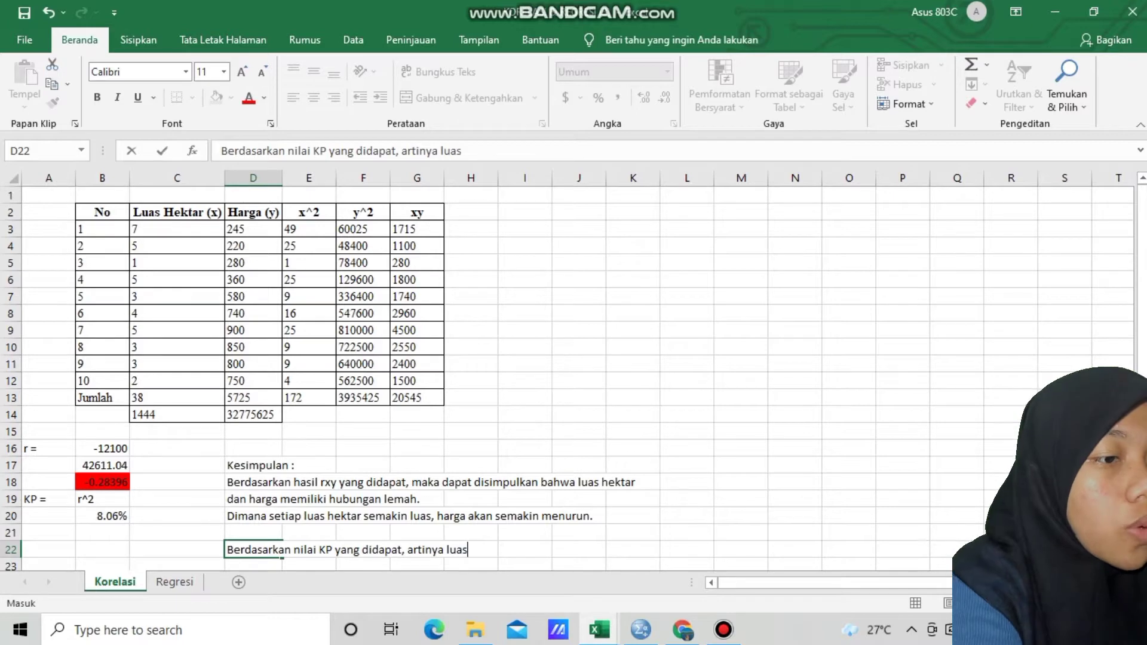
type(" hektar")
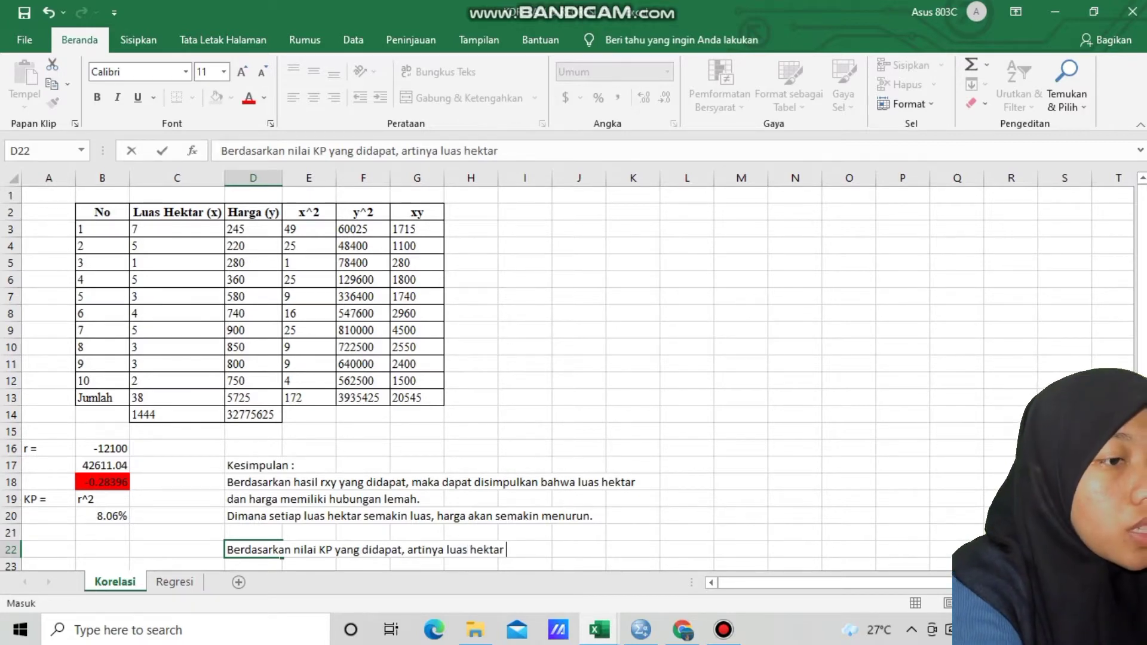
type(" tidak m")
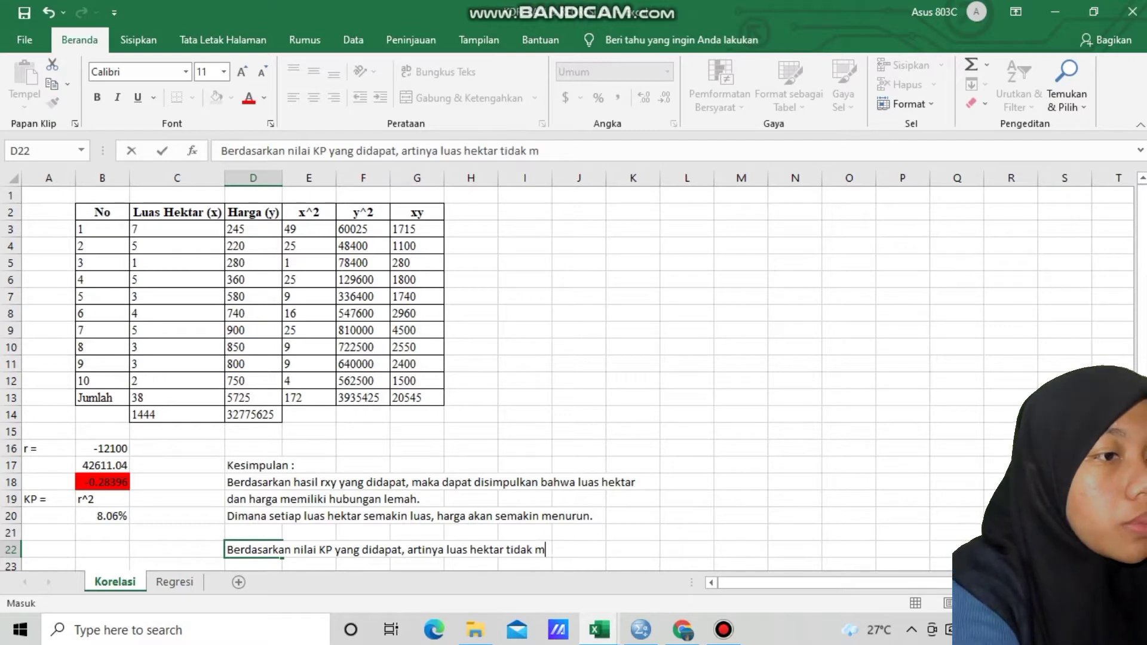
type("emiliki")
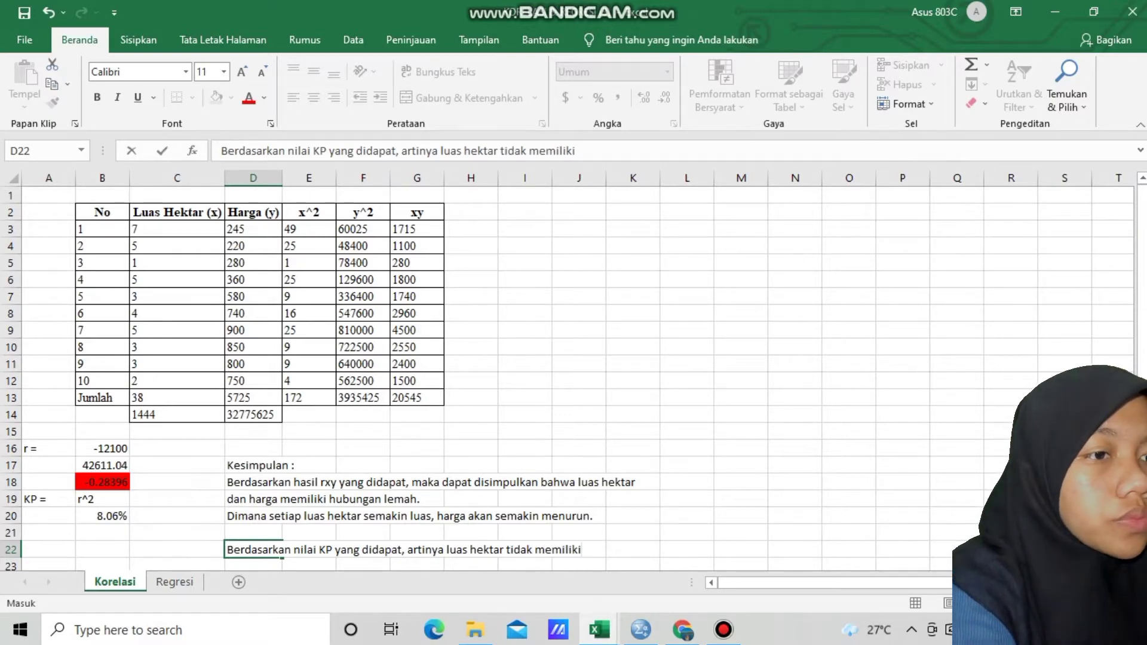
key("Return")
Continue the KP conclusion in cell D23 with "sumbangsi terhadap naiknya harga adalah sebesar 8 %."
type("sumbangs")
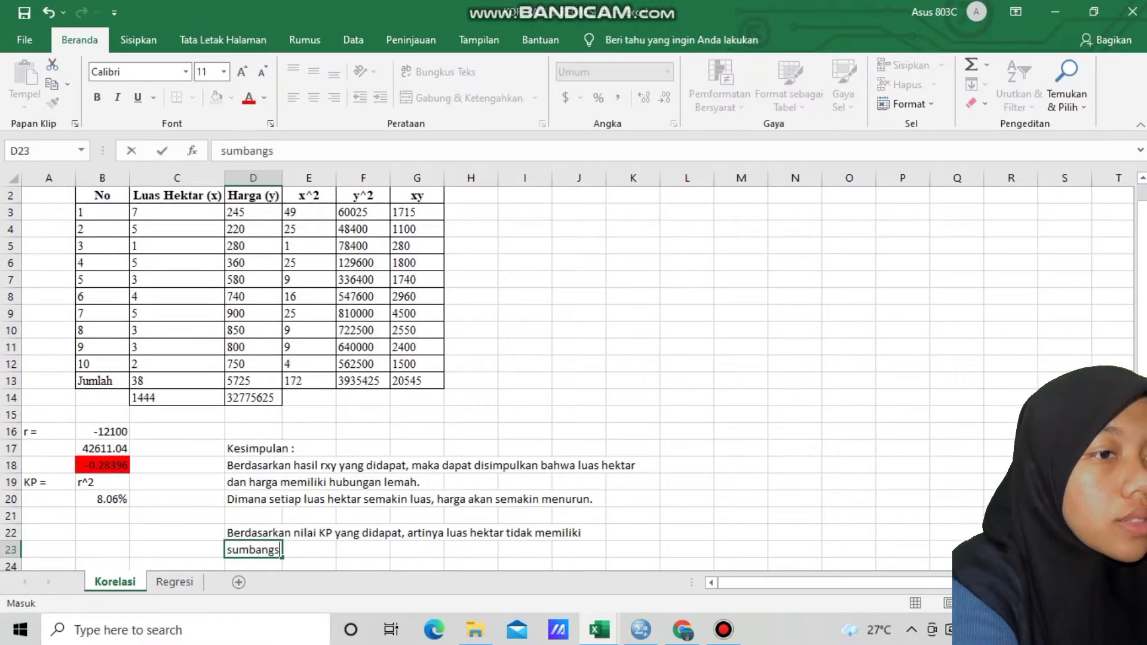
type("ai")
key("BackSpace")
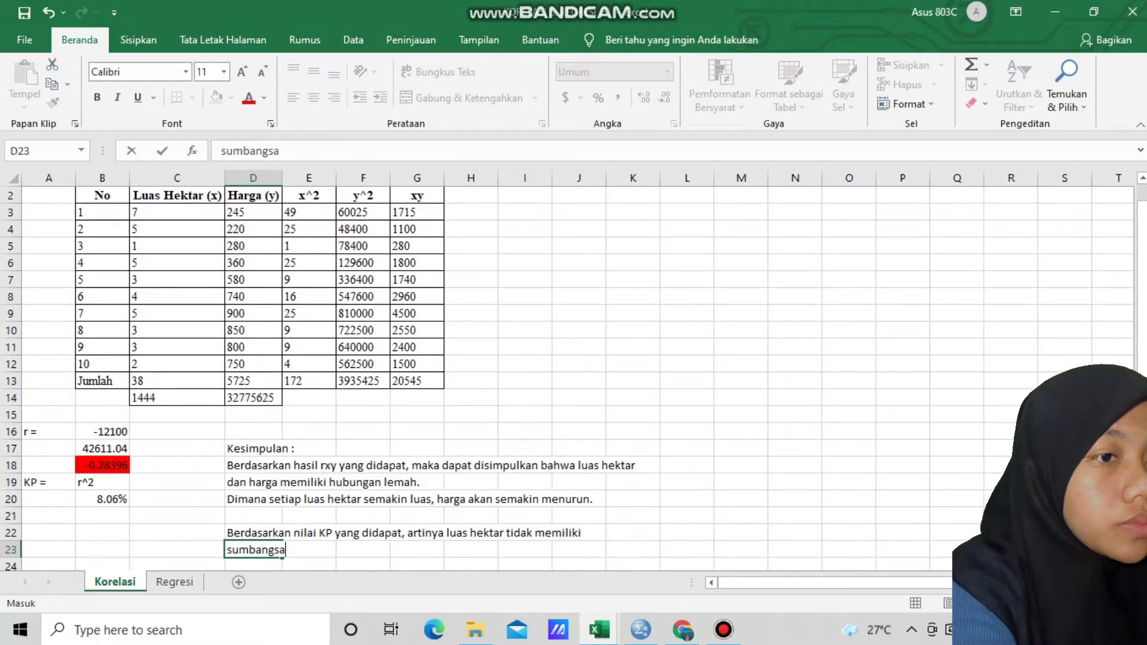
key("BackSpace")
type("i")
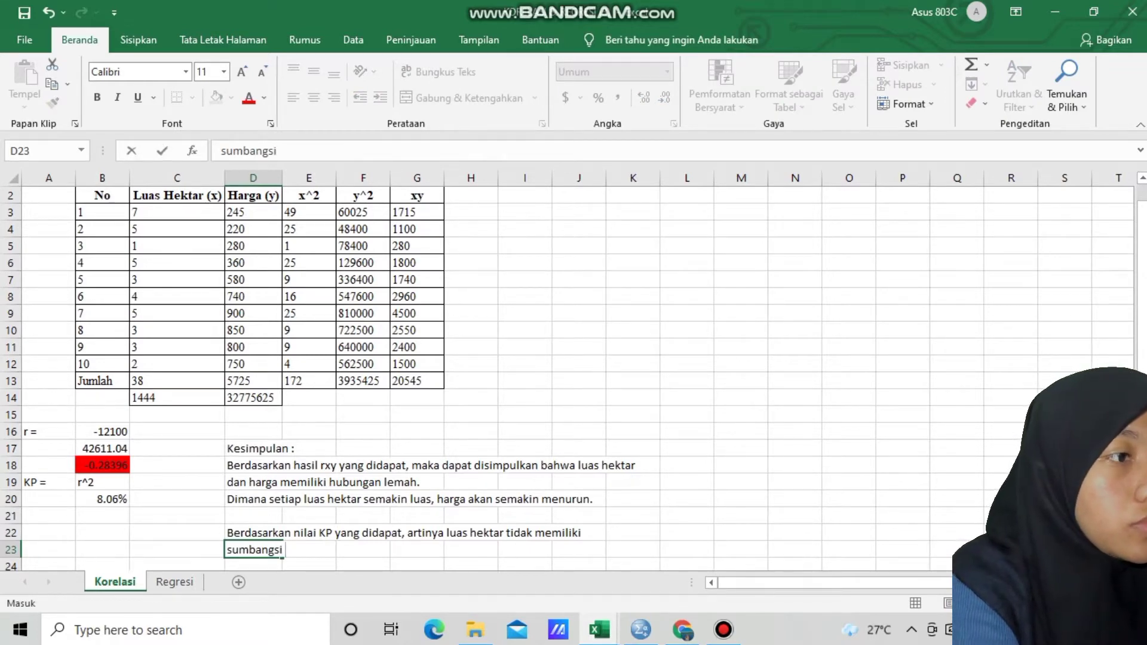
type(" terhadapa")
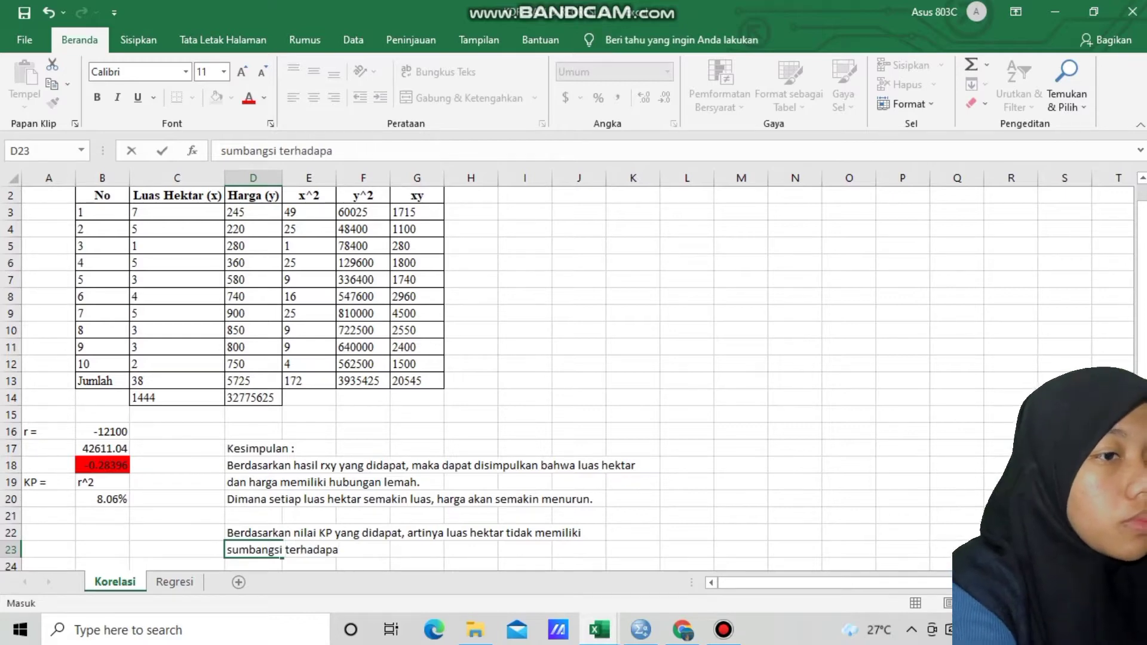
key("BackSpace")
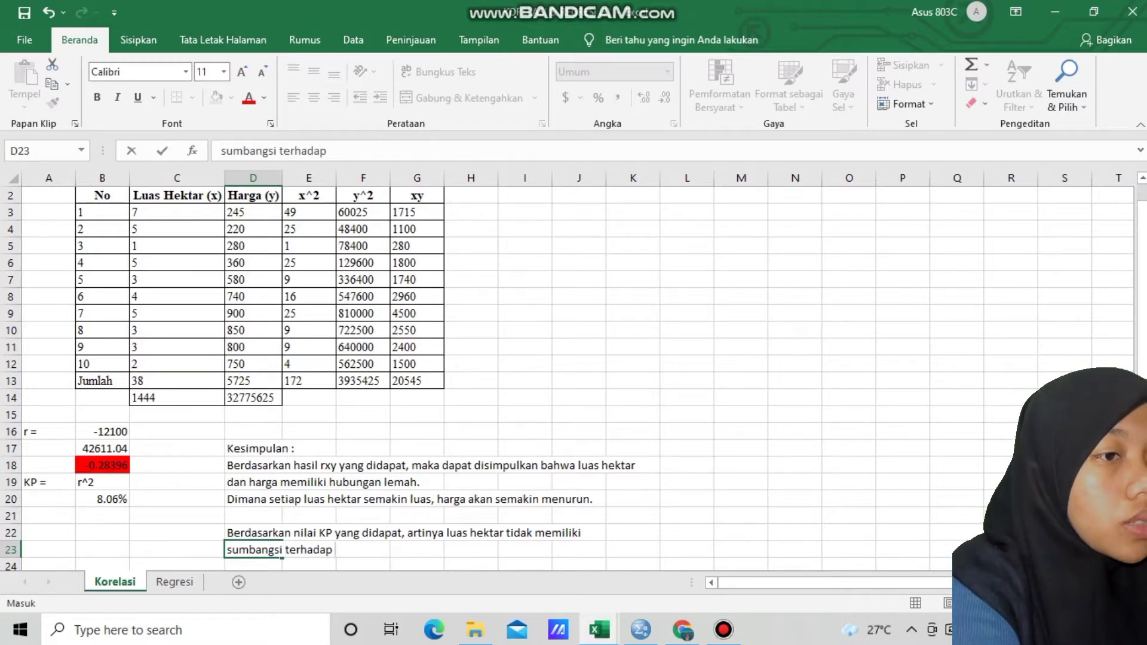
type("naiknya ")
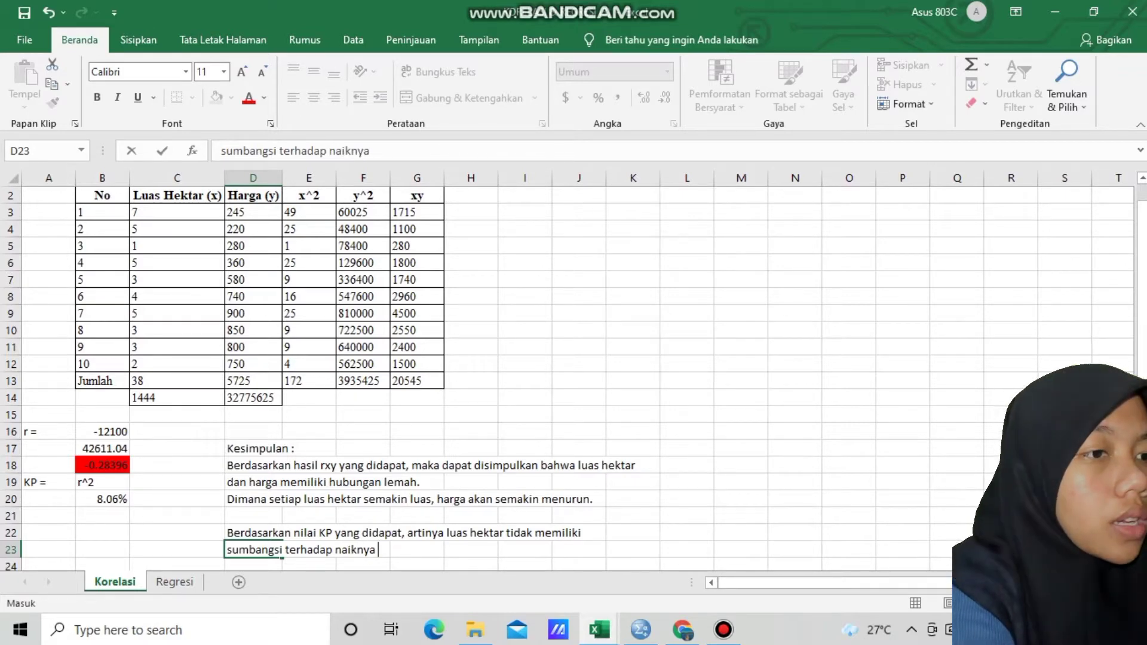
type("harga")
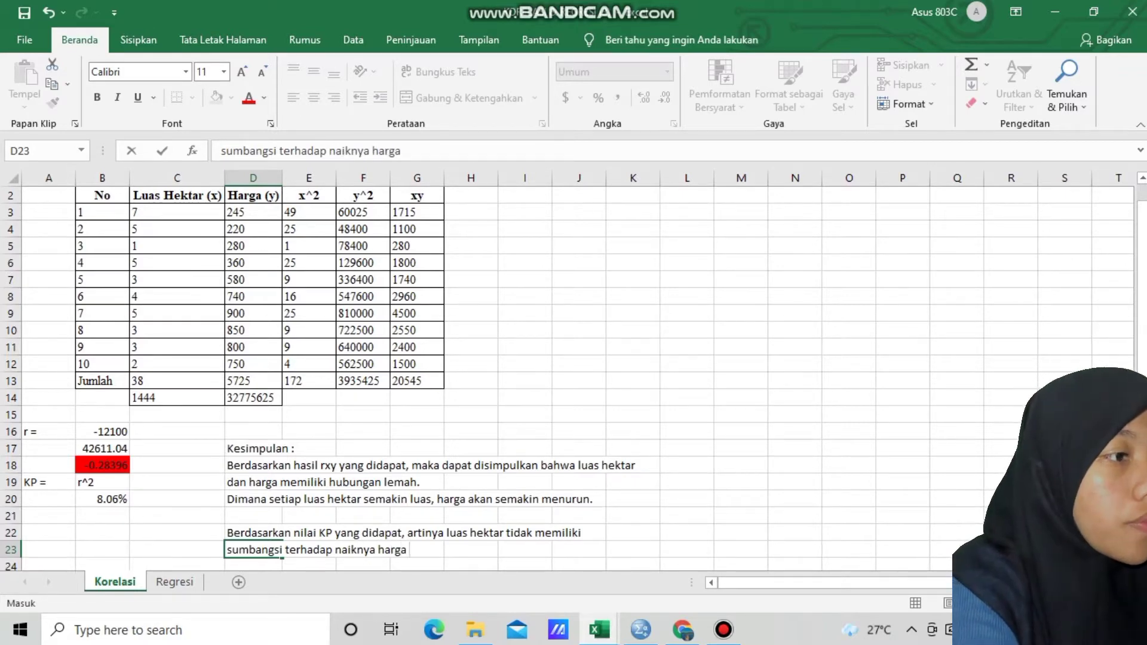
type(" adalah ")
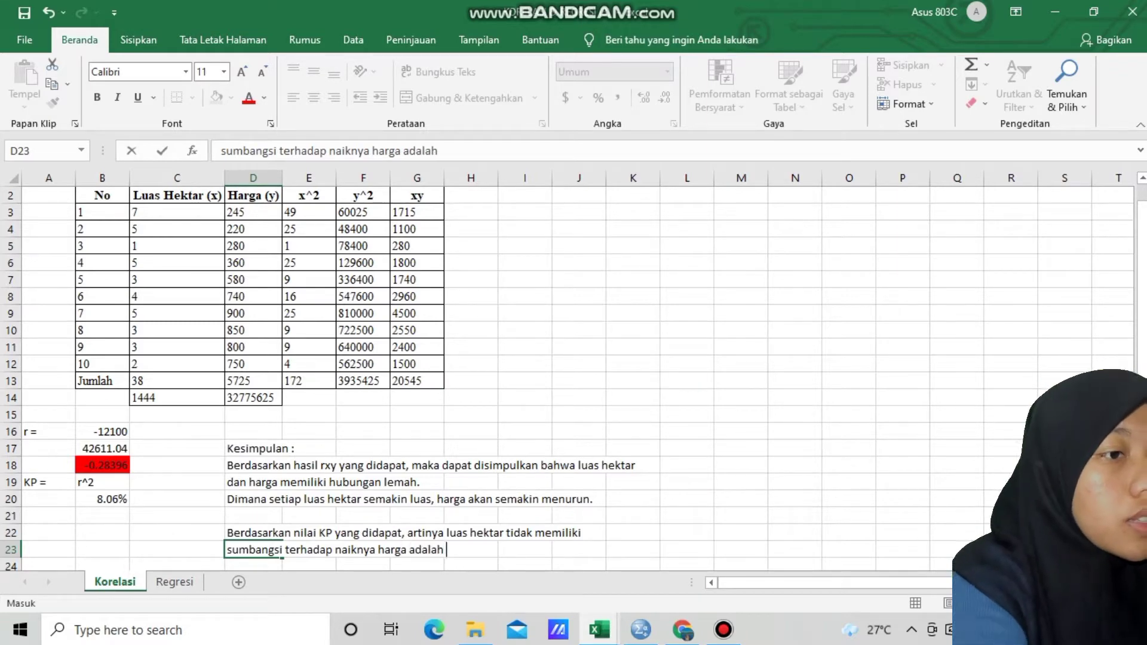
type("sebesar 8")
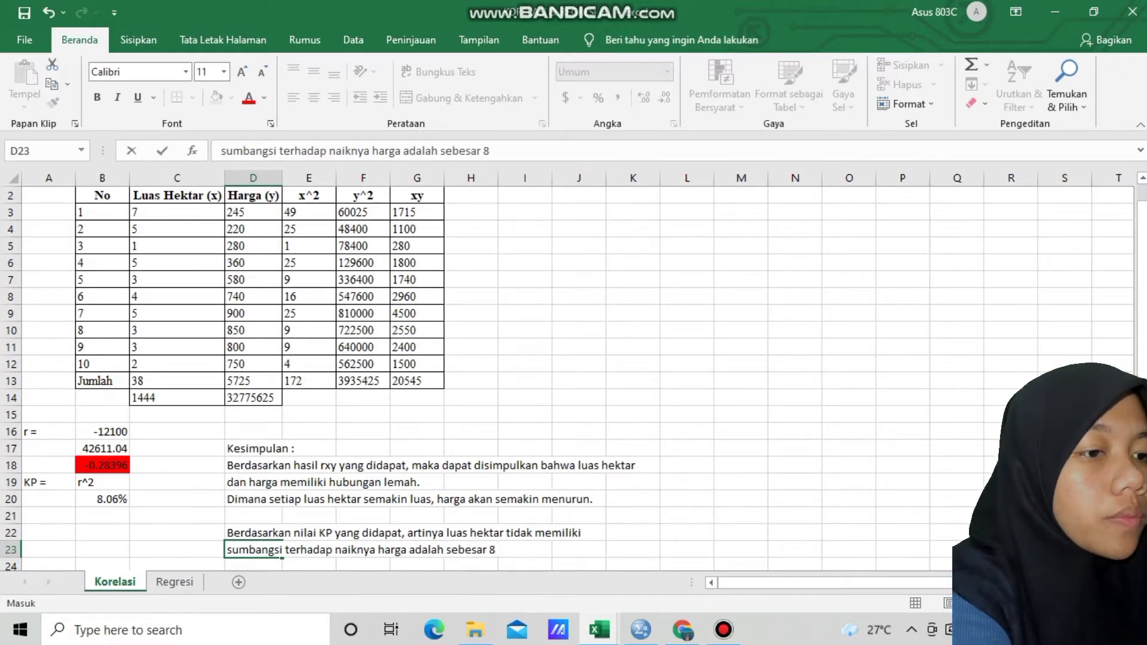
type(" %")
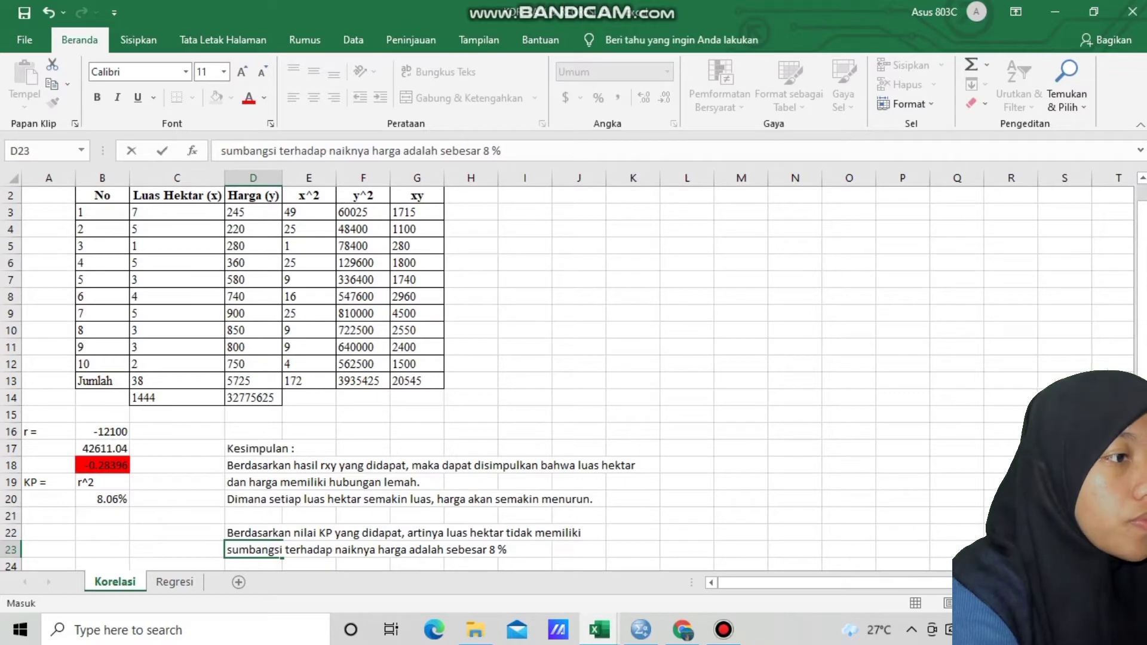
type(".")
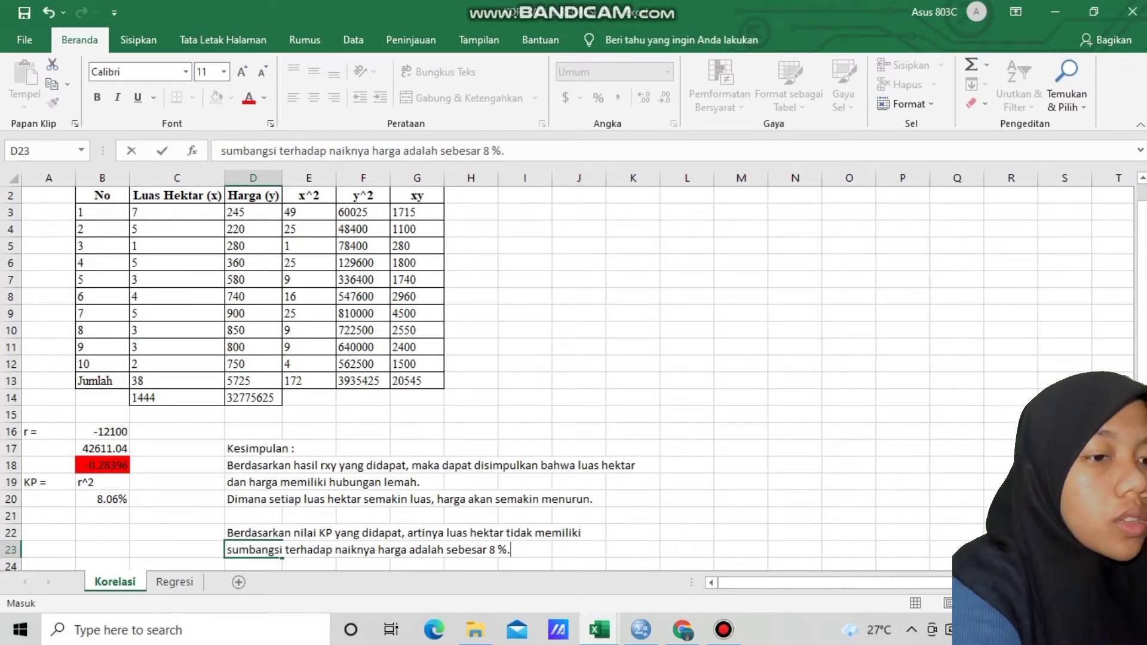
key("Return")
Enter the closing sentence "Sedangkan sisanya 92% disebabkan oleh faktor - faktor lain" in cell D24
type("Sedanf")
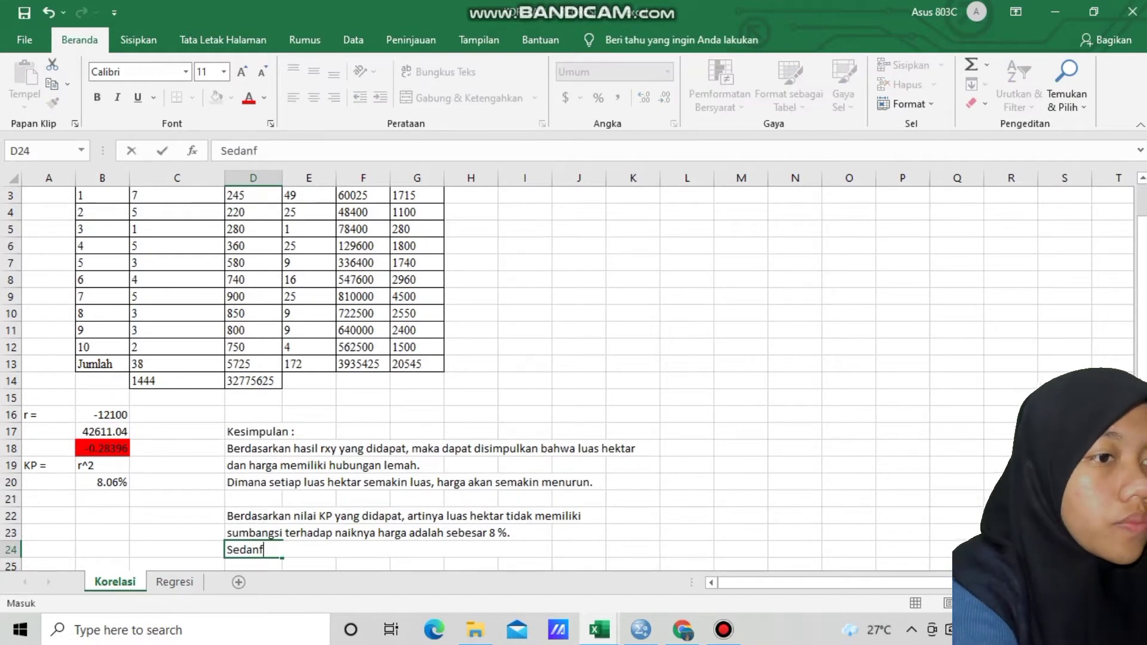
key("BackSpace")
type("gkan sis")
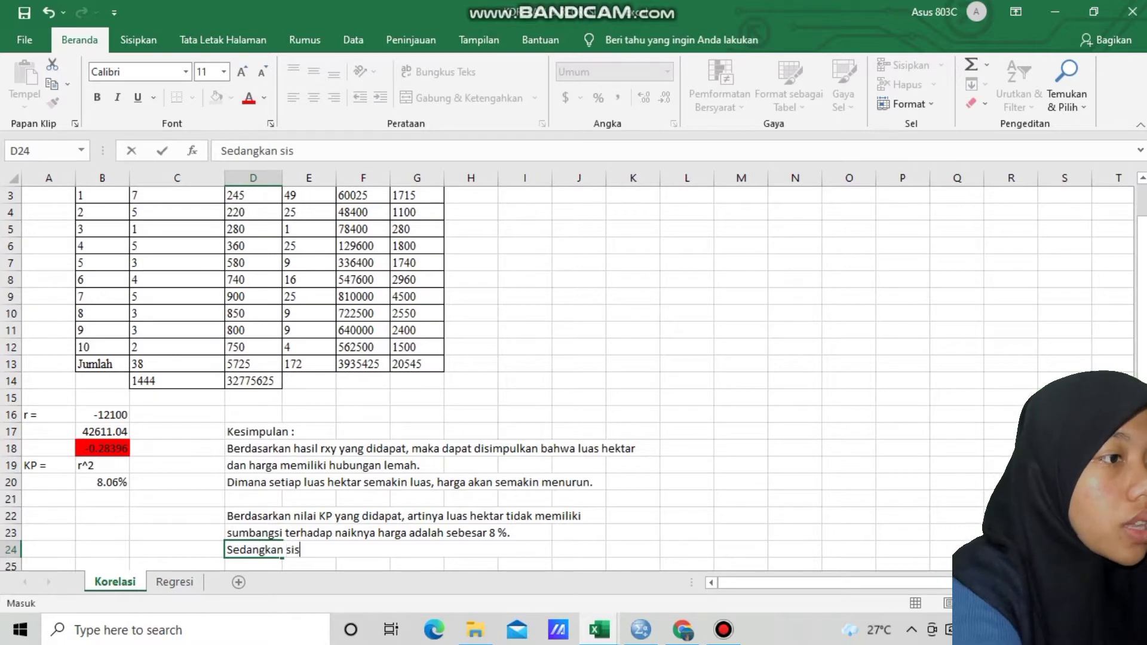
type("anya 92% ")
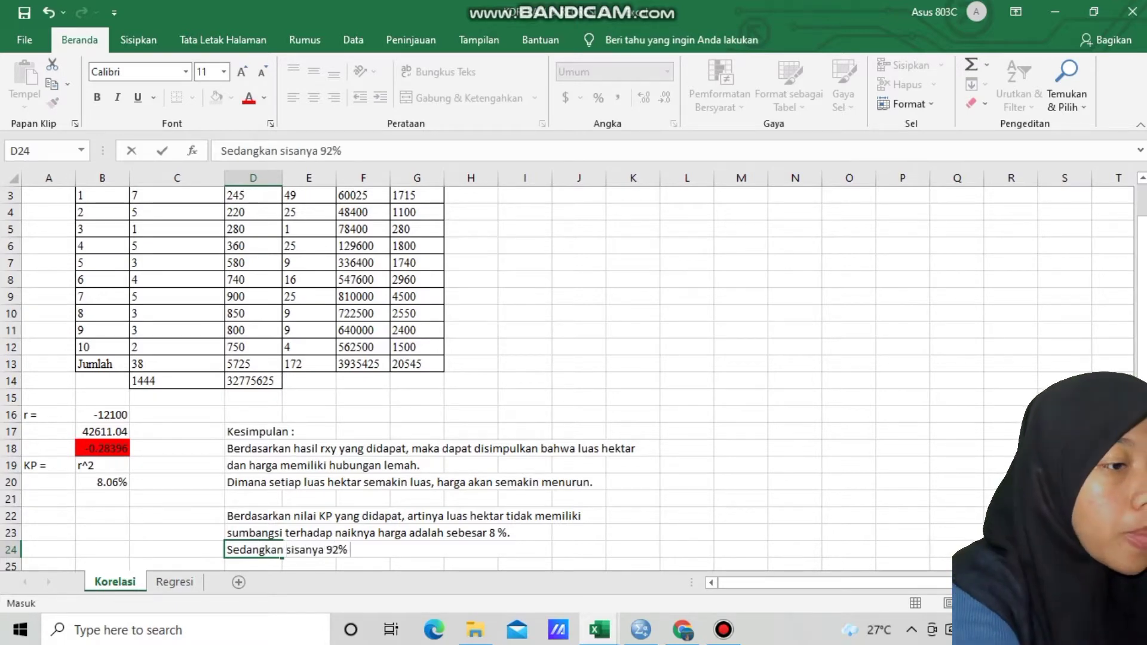
type("disebabk")
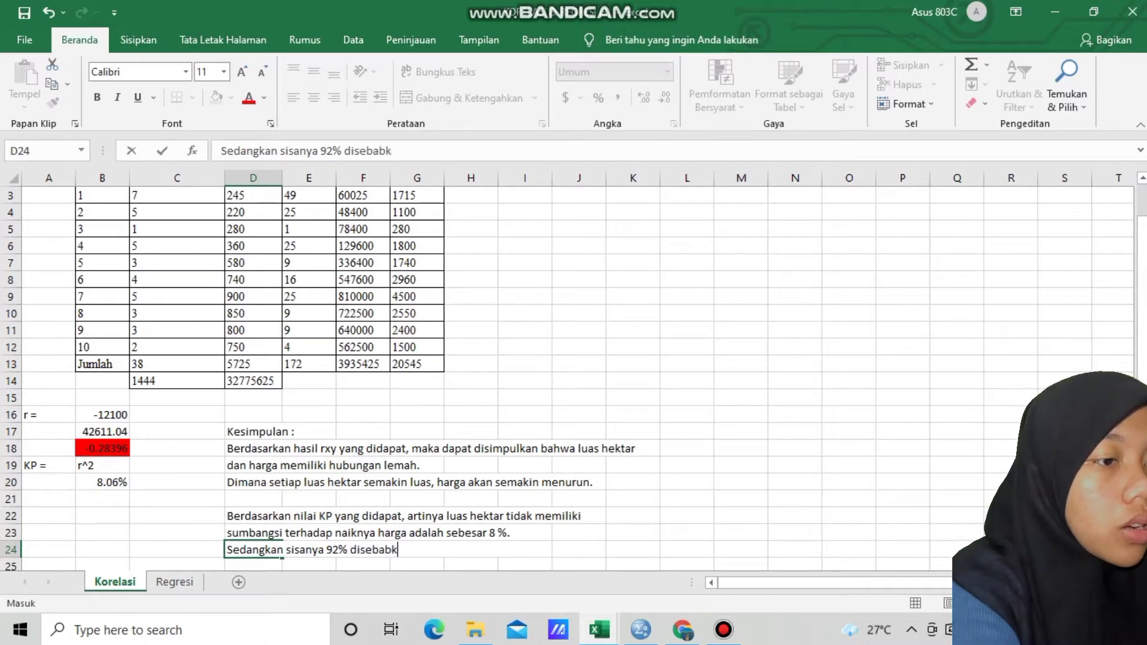
type("an oleh fa")
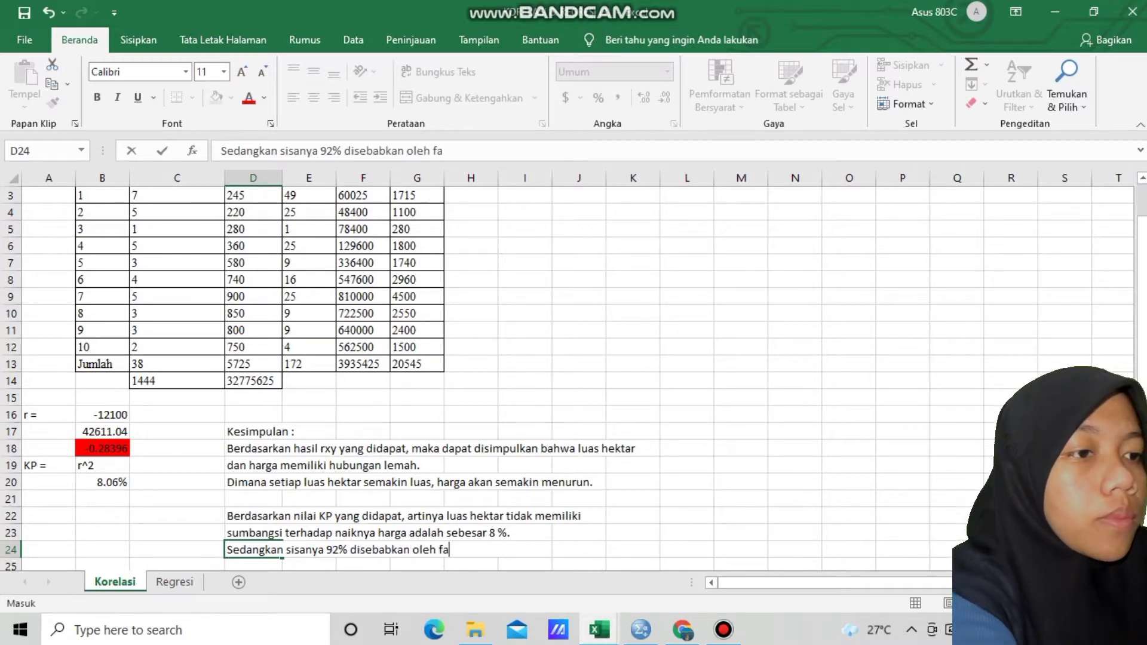
type("ktor - fak")
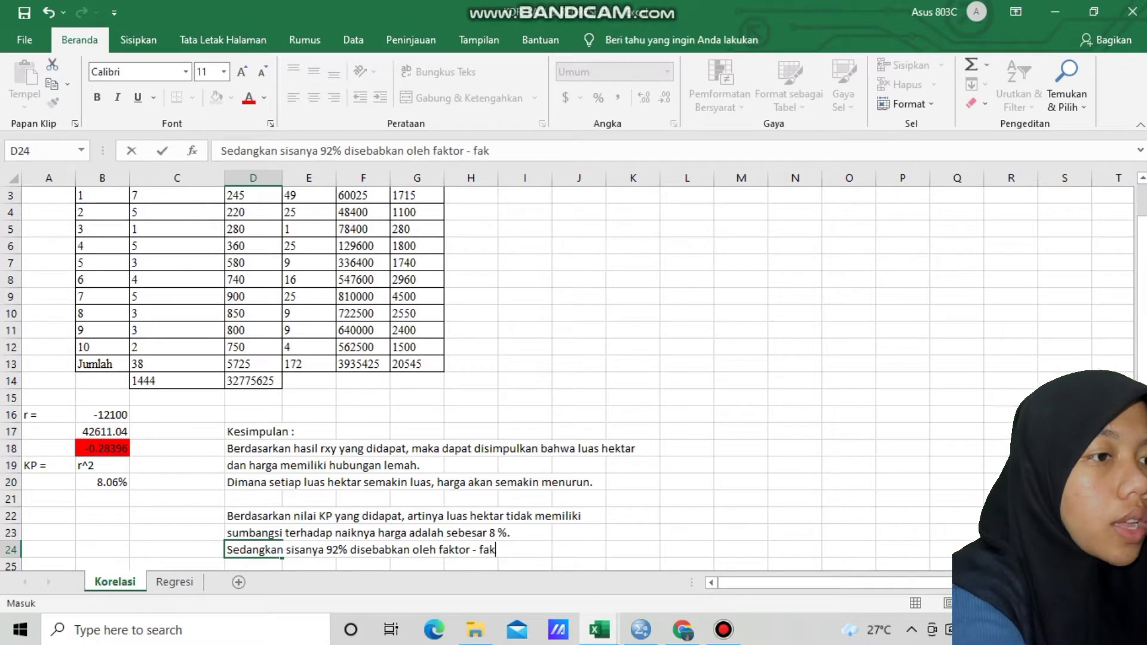
type("tor lain")
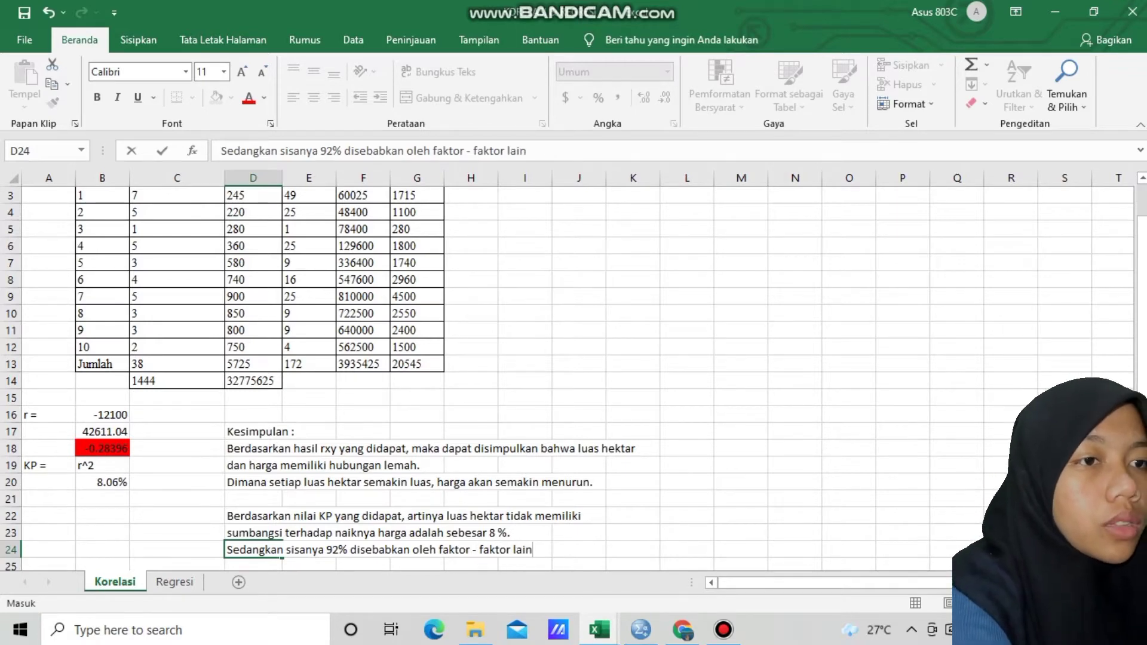
Fill the rxy conclusion block D18:K20 with a light orange theme color
left_click_drag(254, 448, 645, 484)
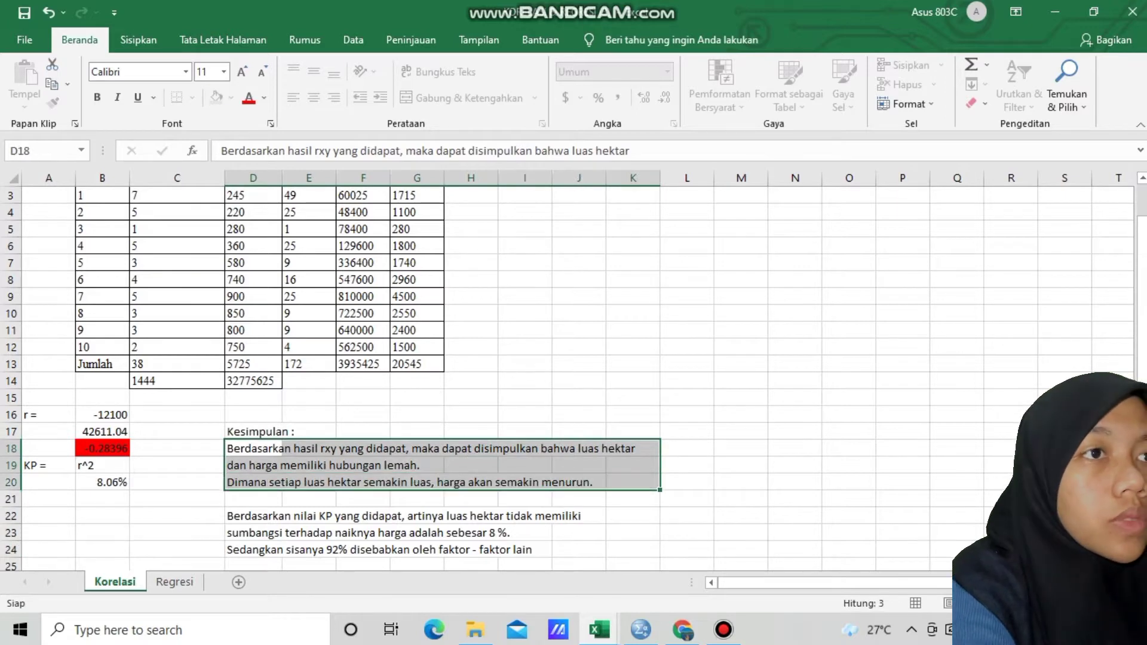
left_click(231, 98)
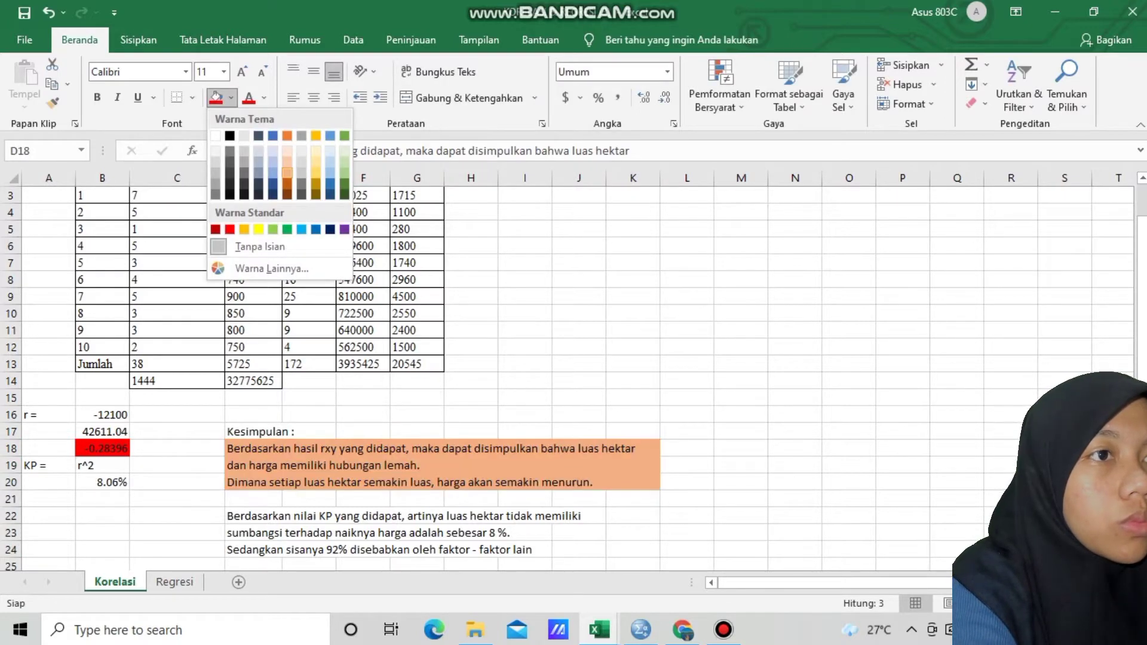
left_click(286, 173)
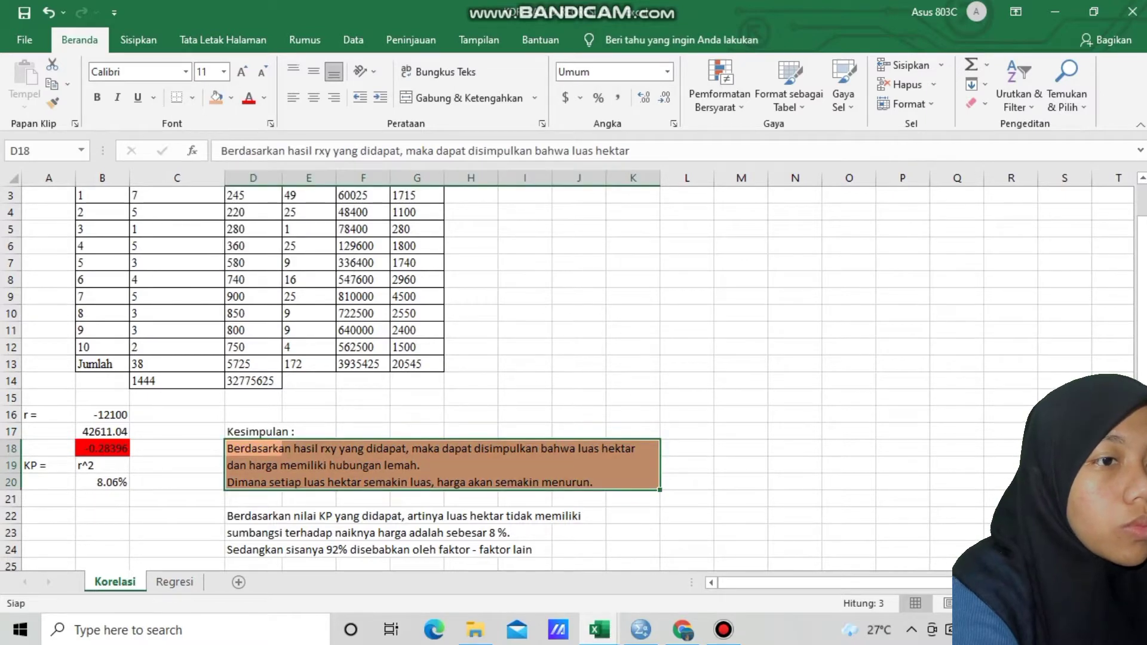
Fill the KP conclusion block D22:J24 with a darker orange theme color
left_click_drag(257, 517, 585, 550)
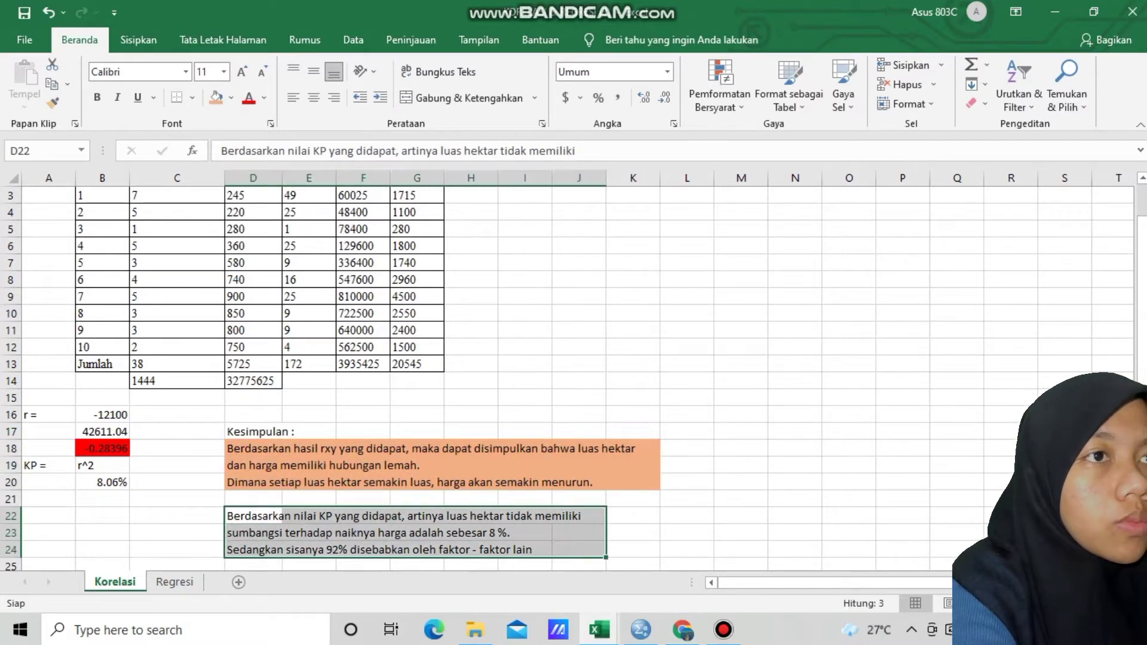
left_click(231, 97)
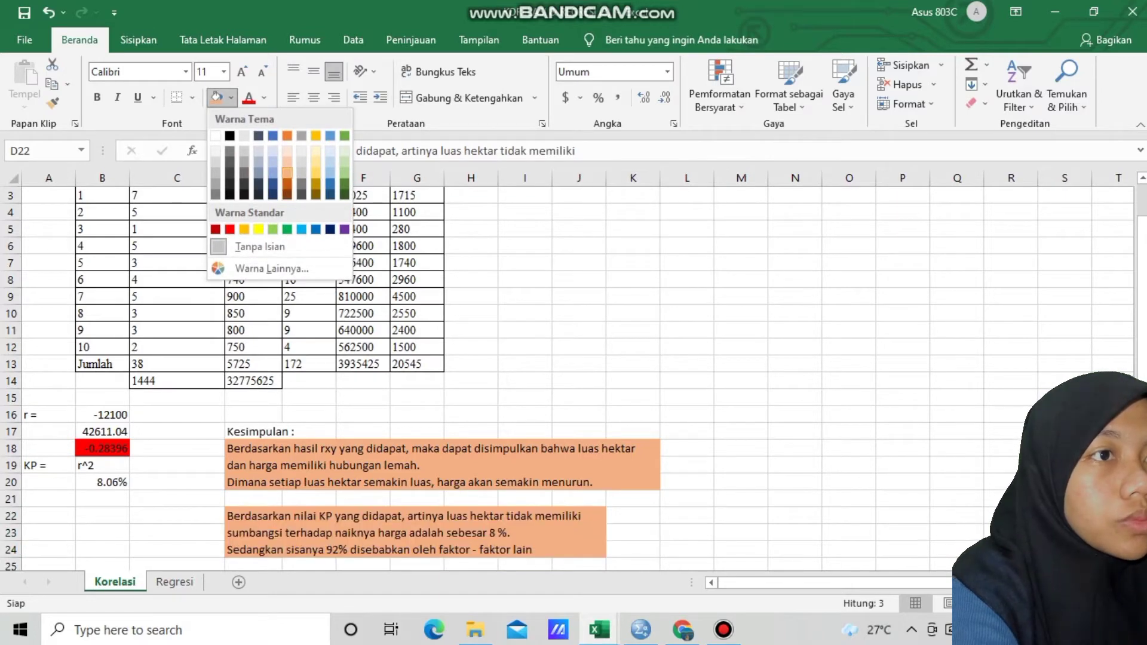
left_click(287, 184)
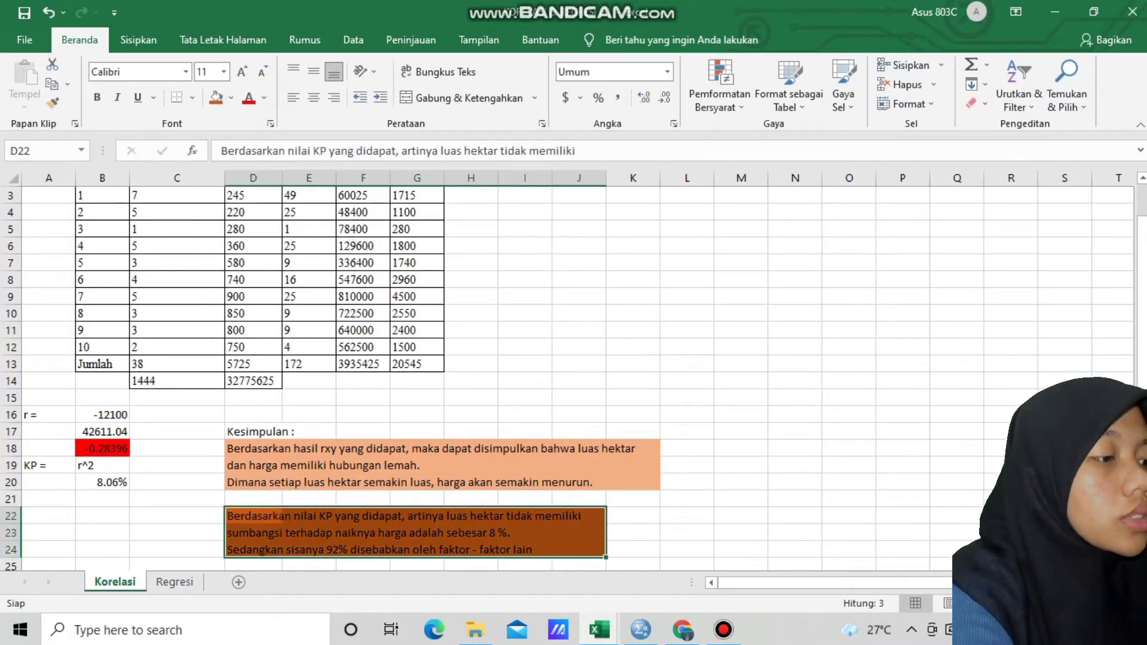
Start the Correlation analysis tool from the Data Analysis add-in on the Korelasi sheet
left_click(578, 212)
key("Up")
key("Up")
key("Up")
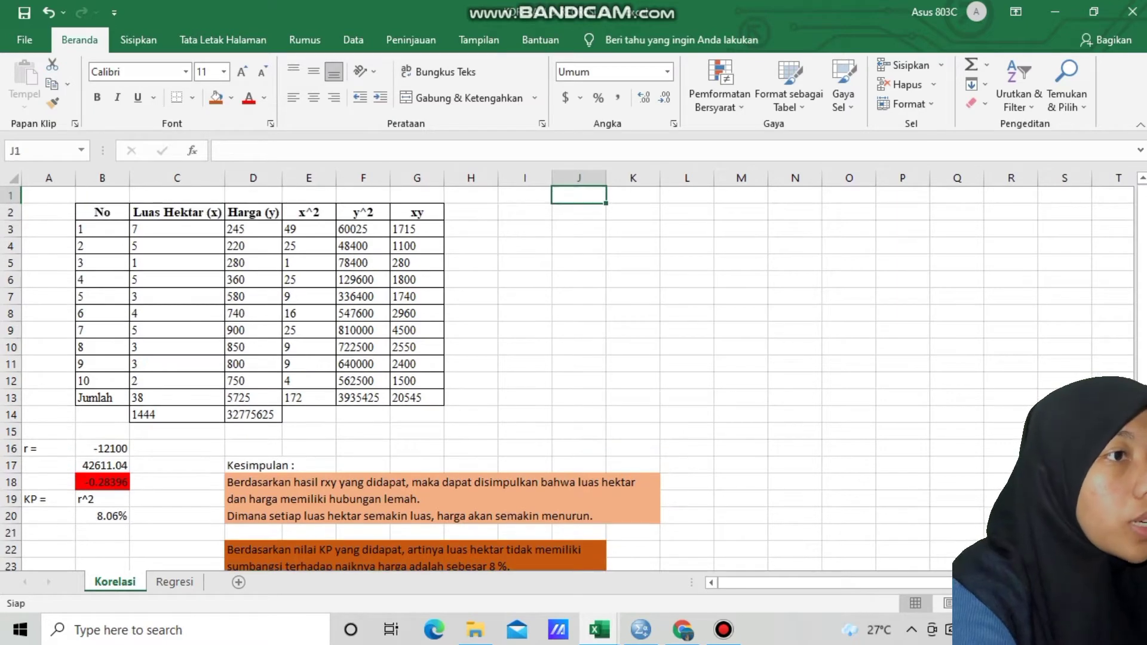
left_click(524, 212)
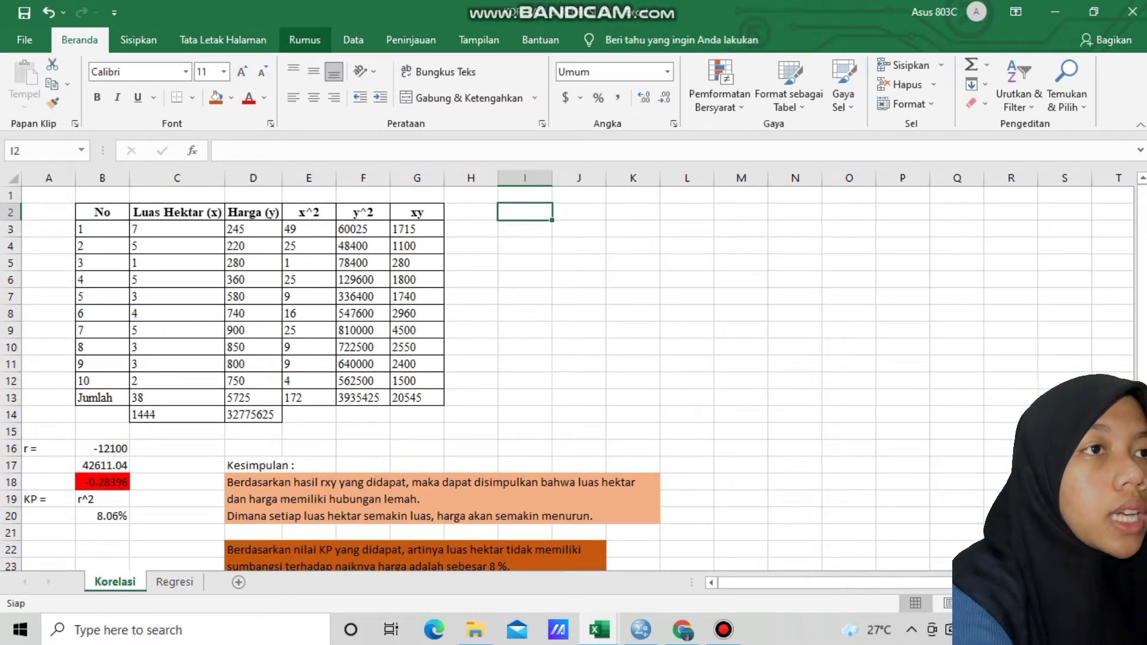
left_click(353, 40)
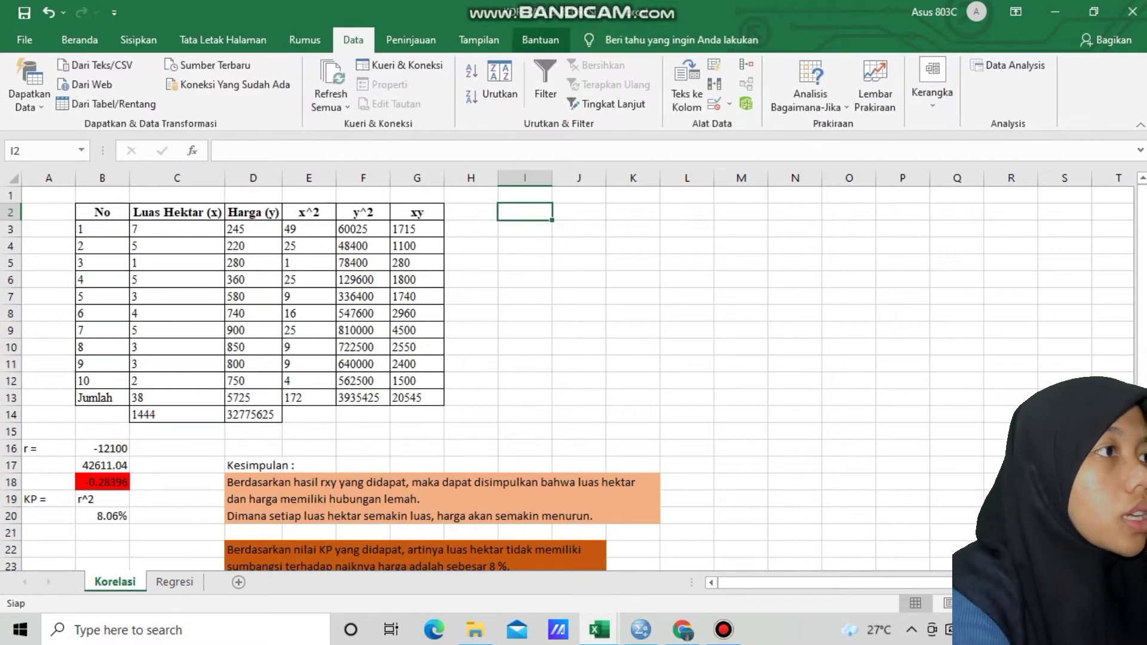
left_click(1009, 65)
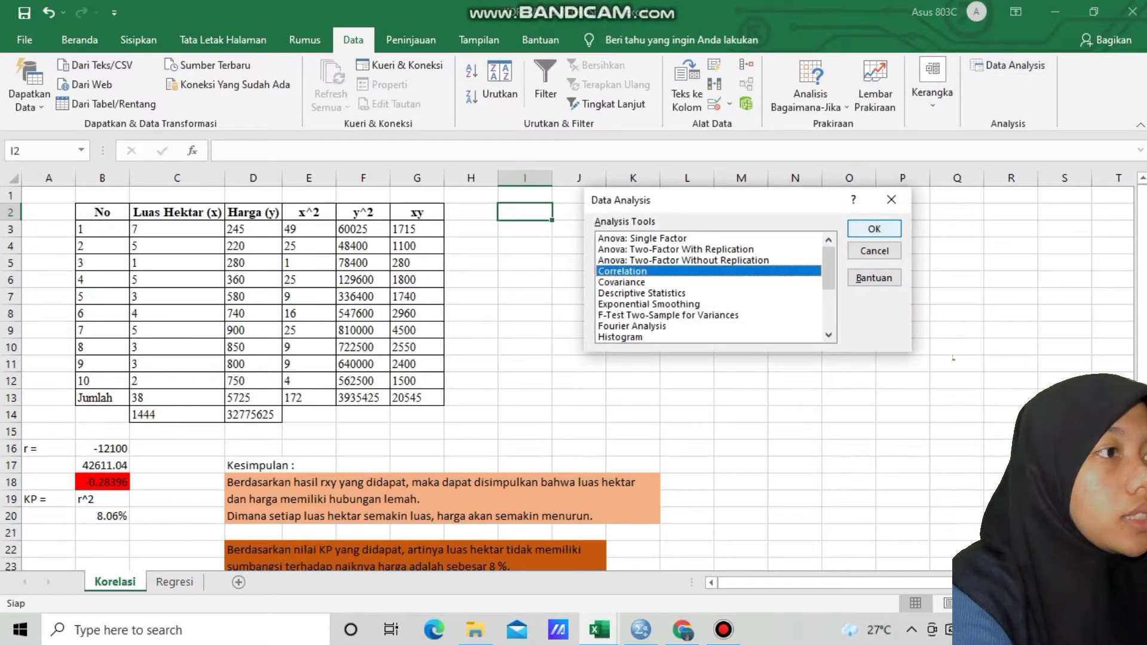
left_click(874, 229)
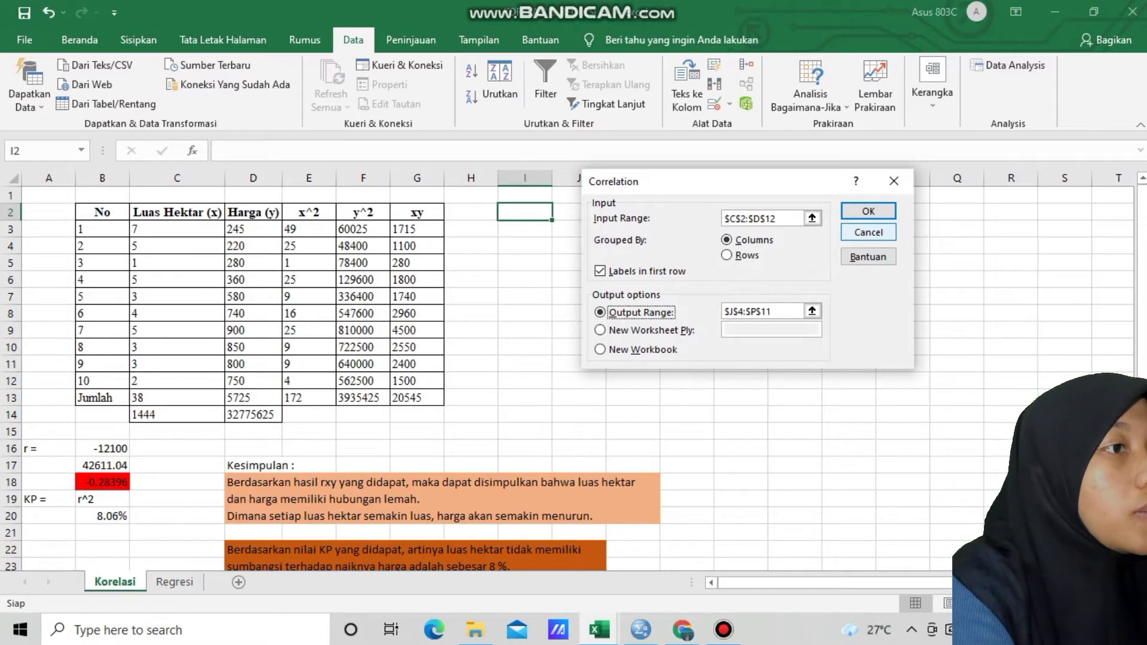
Reselect the Luas Hektar (x) and Harga (y) columns, C2:D12 with headers, as the correlation input range
left_click(812, 219)
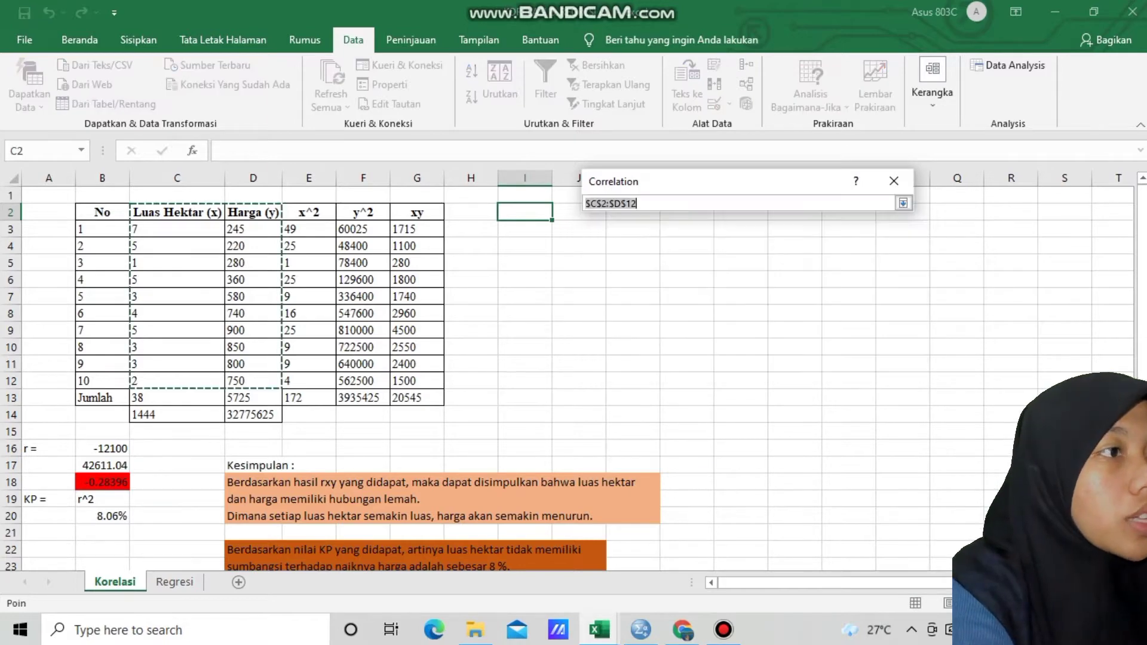
key("BackSpace")
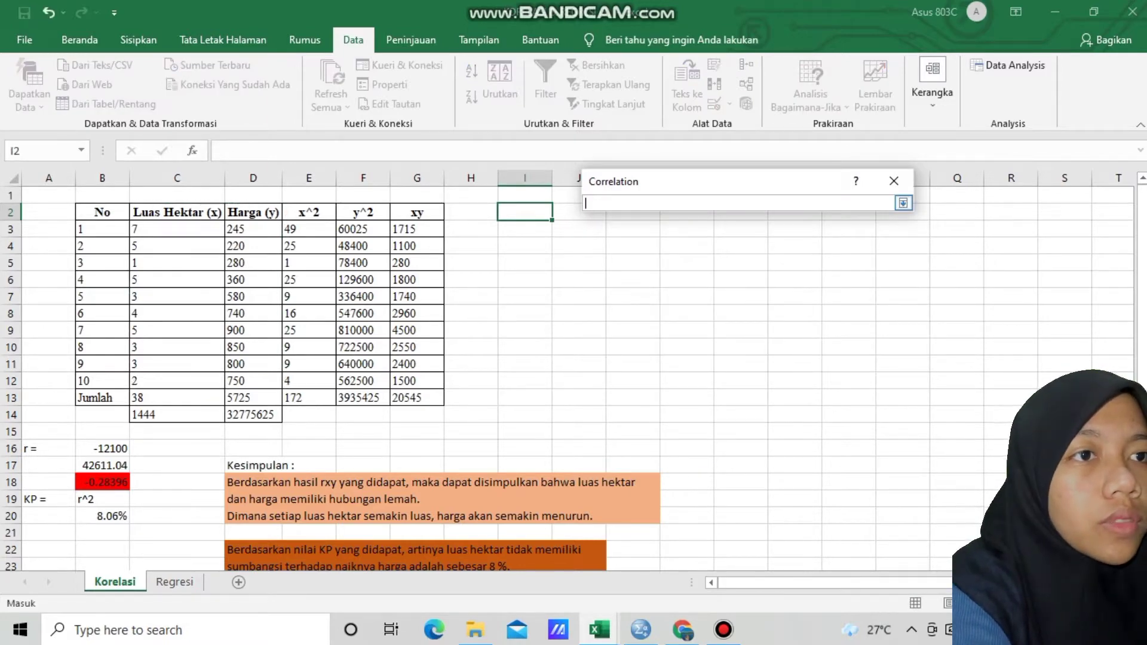
left_click_drag(149, 213, 282, 391)
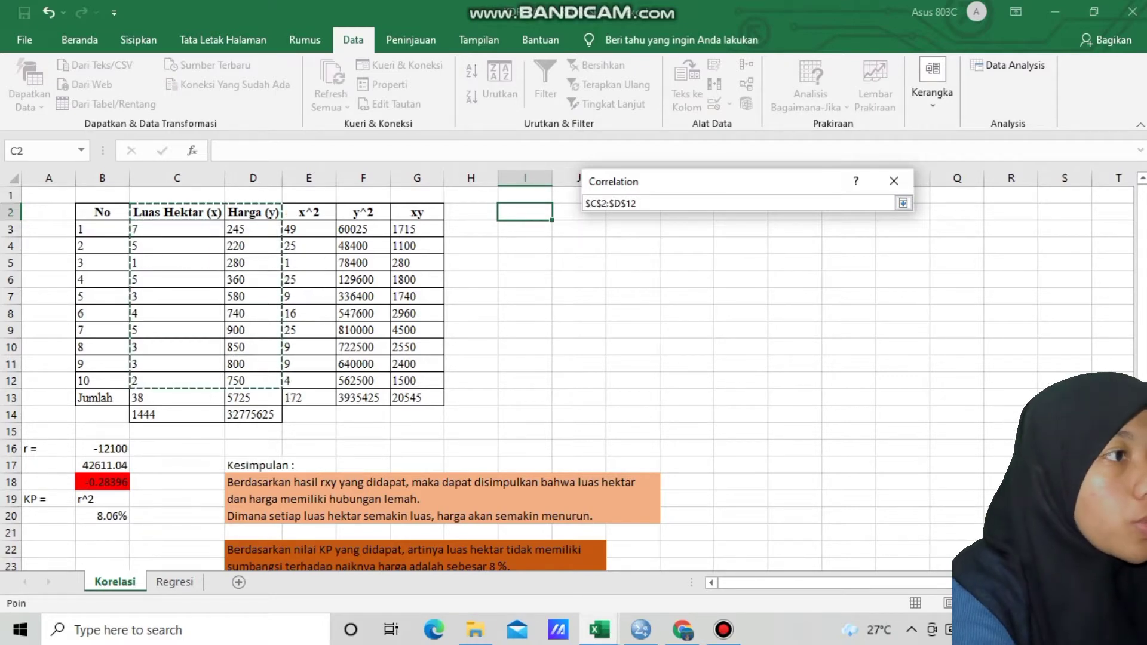
left_click(904, 204)
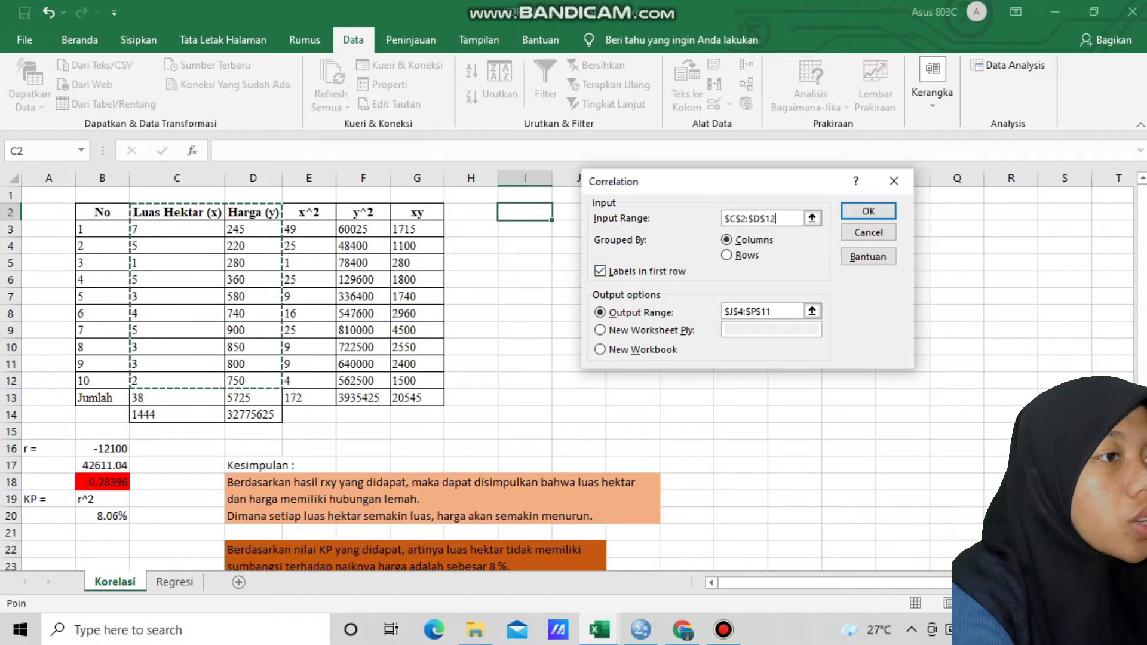
Set the correlation output range to K3:O9 and run the analysis with labels in the first row
left_click(812, 310)
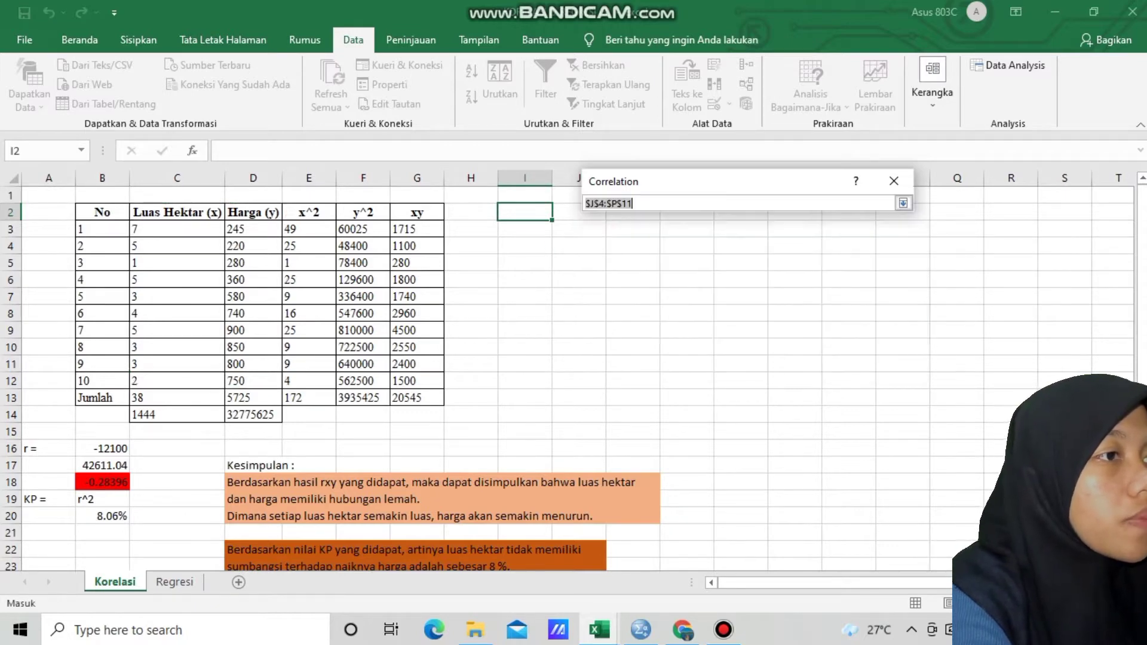
key("BackSpace")
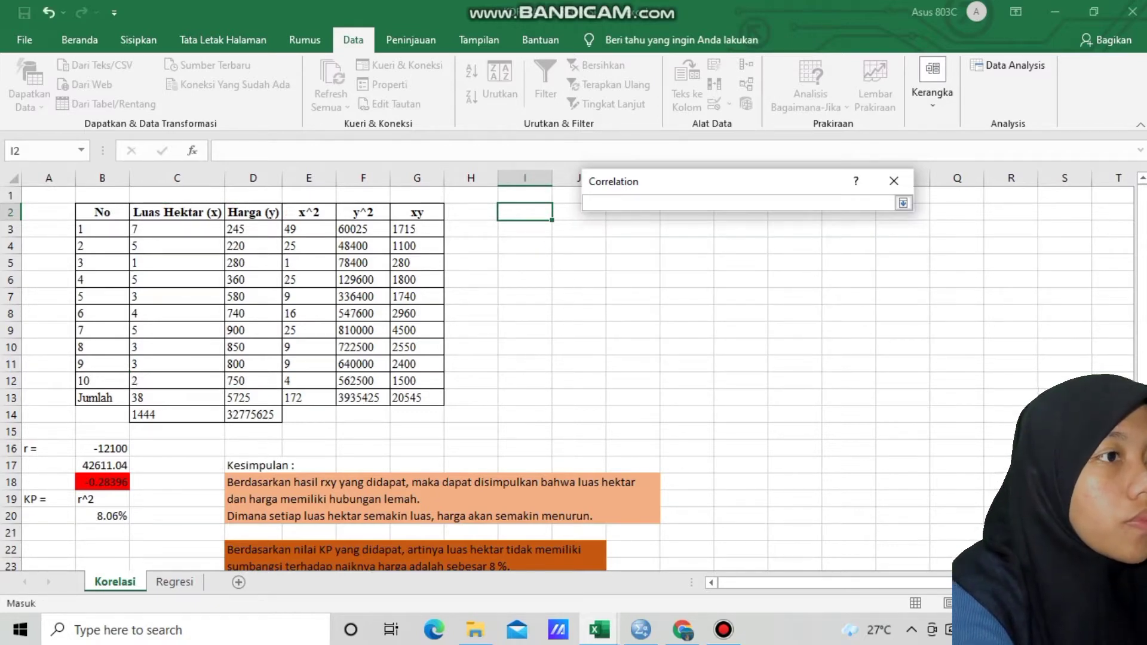
left_click_drag(616, 224, 873, 336)
left_click(904, 203)
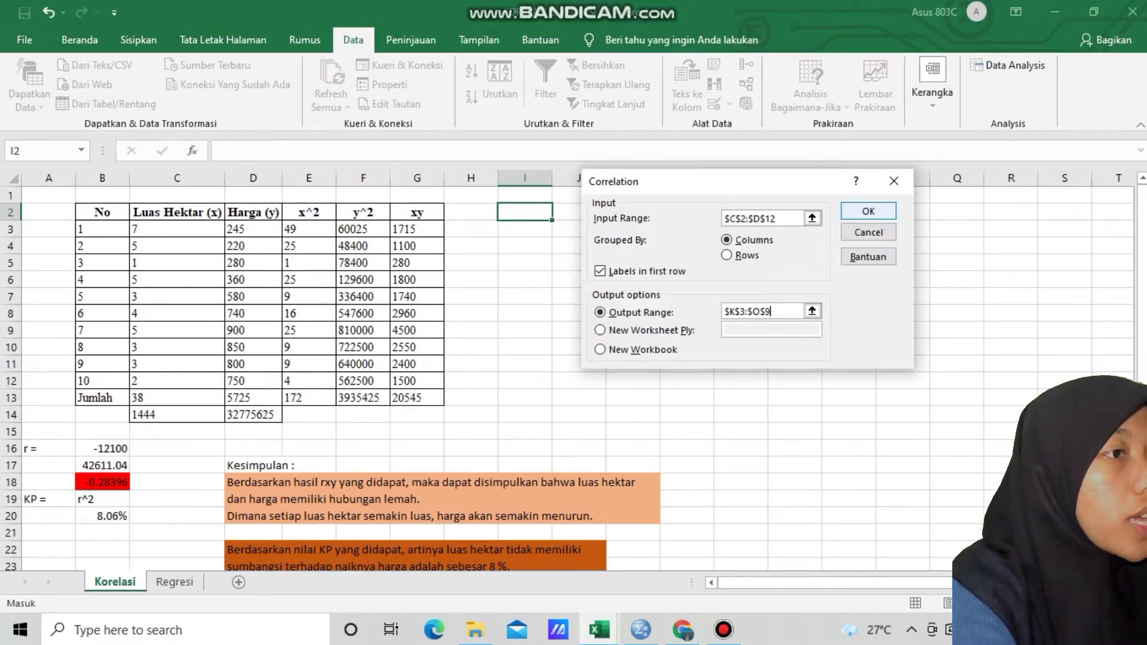
left_click(868, 211)
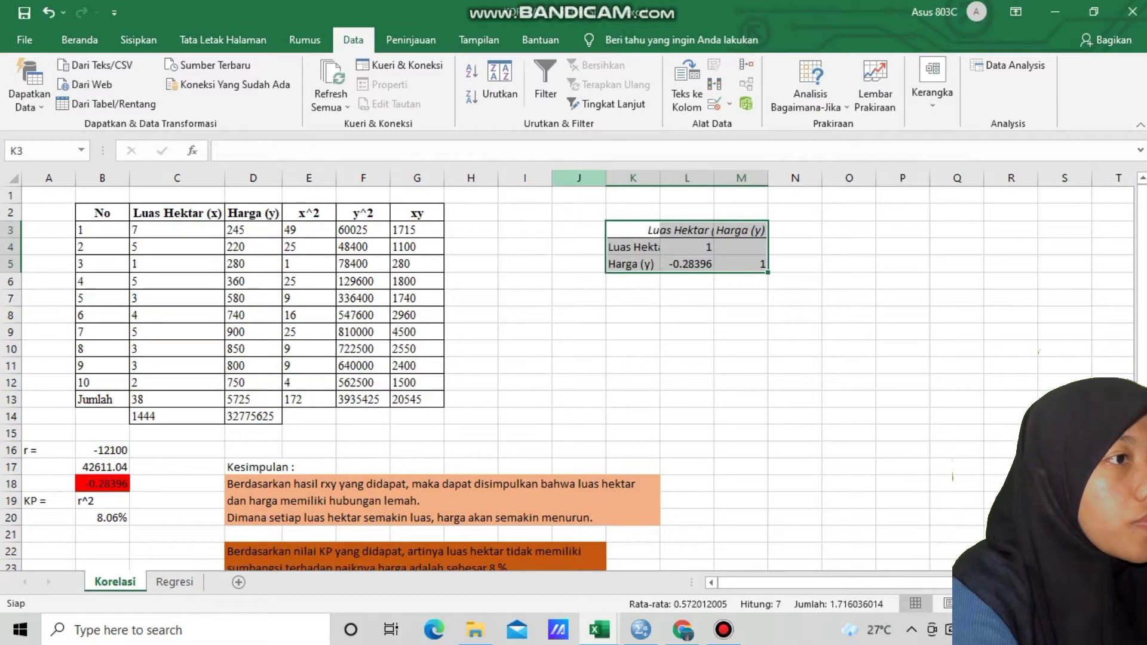
Autofit columns K, L and M to the contents of the correlation matrix
double_click(660, 178)
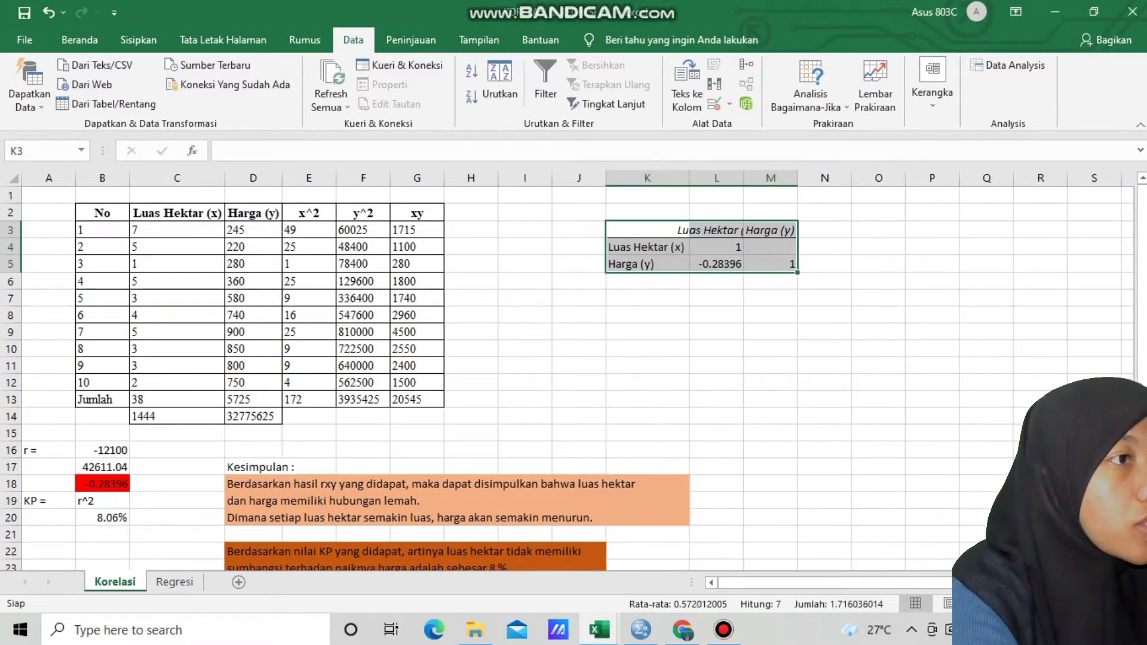
left_click_drag(744, 178, 744, 178)
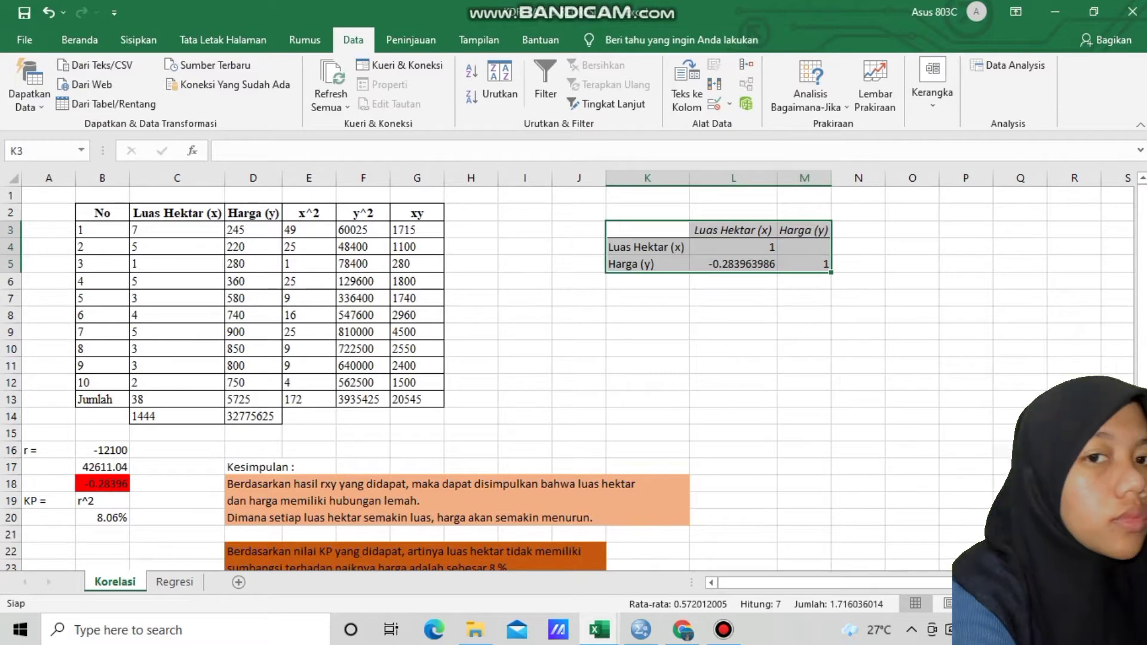
double_click(831, 178)
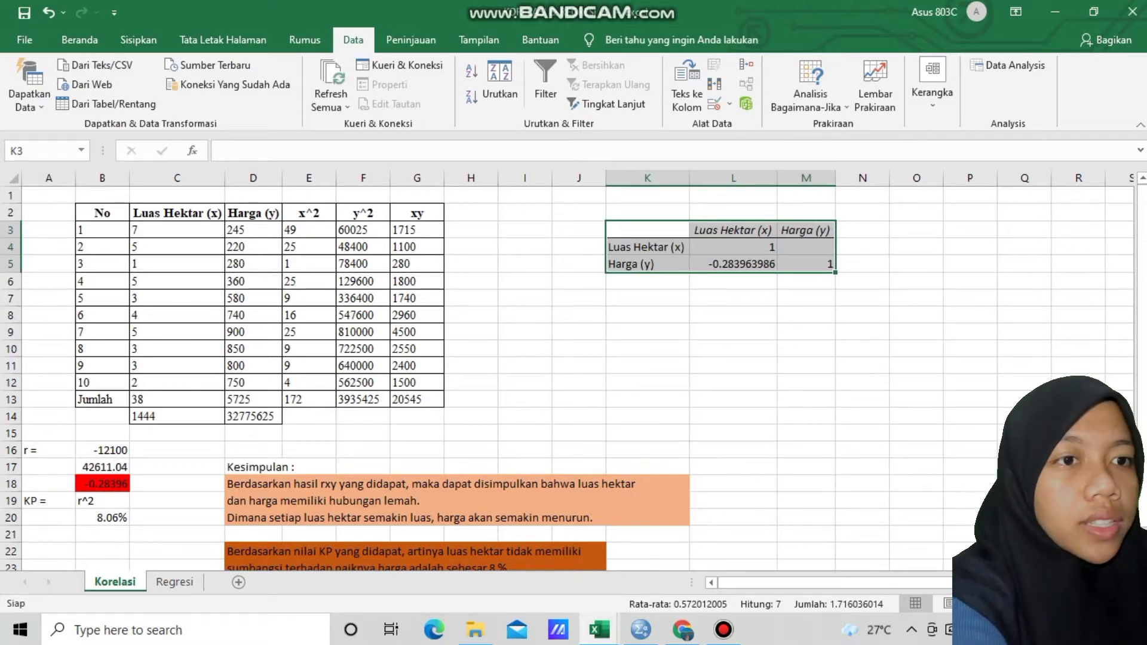
Fill the Luas Hektar–Harga correlation coefficient in cell L5 with red
left_click(734, 264)
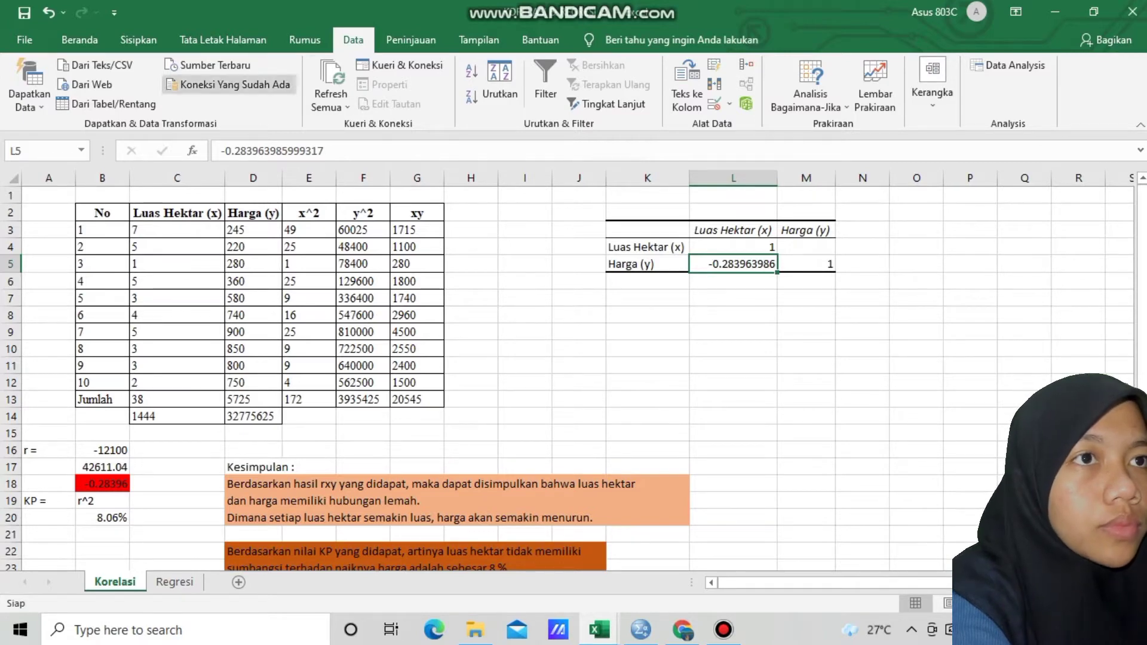
left_click(80, 39)
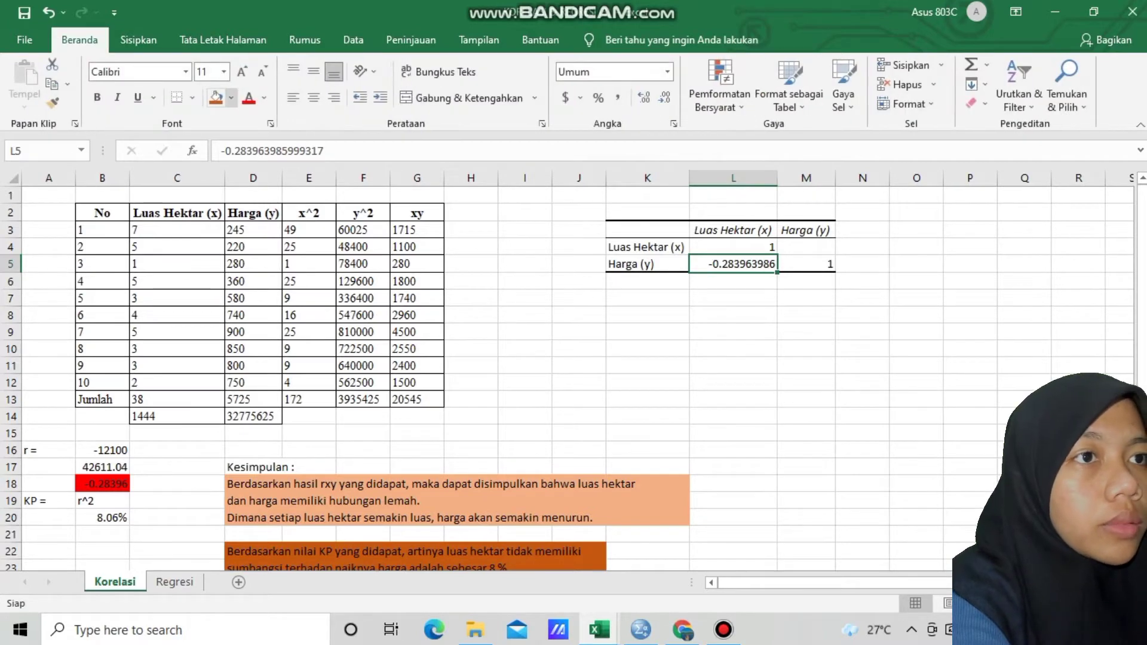
left_click(231, 97)
left_click(230, 230)
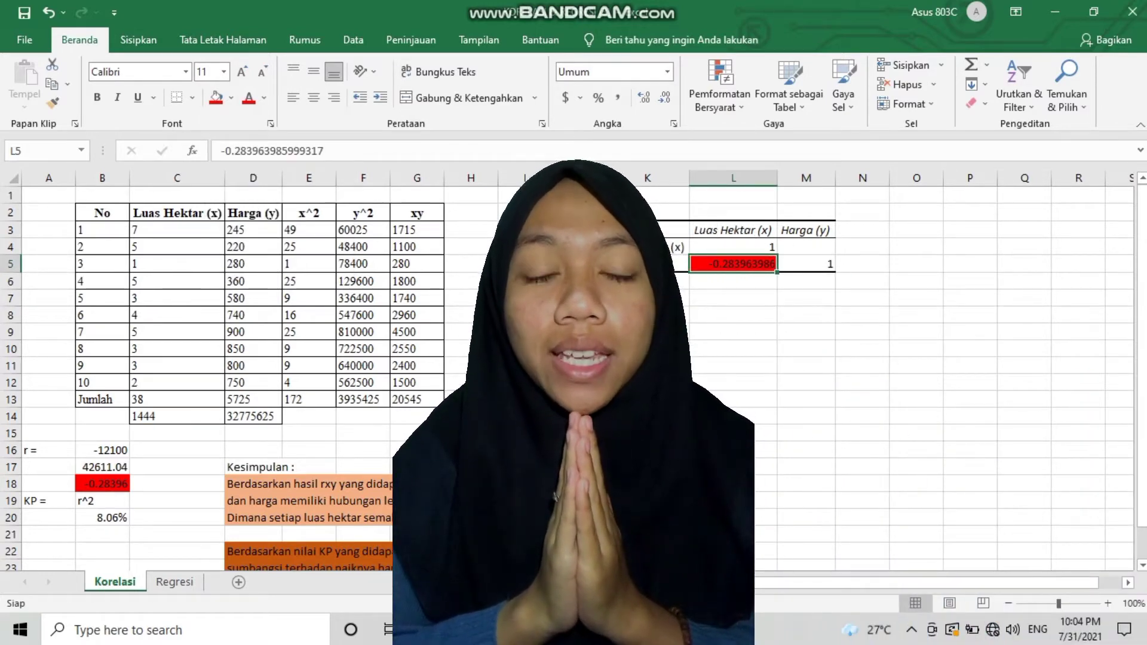
left_click(471, 349)
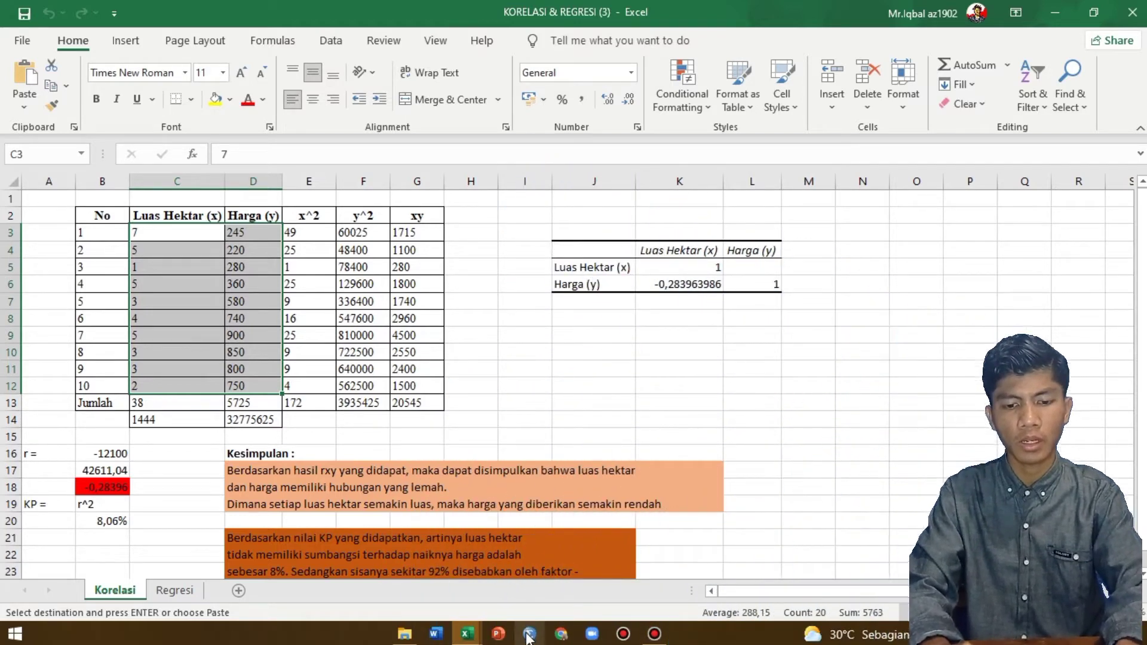
Switch to IBM SPSS Statistics and create a new empty dataset
left_click(530, 635)
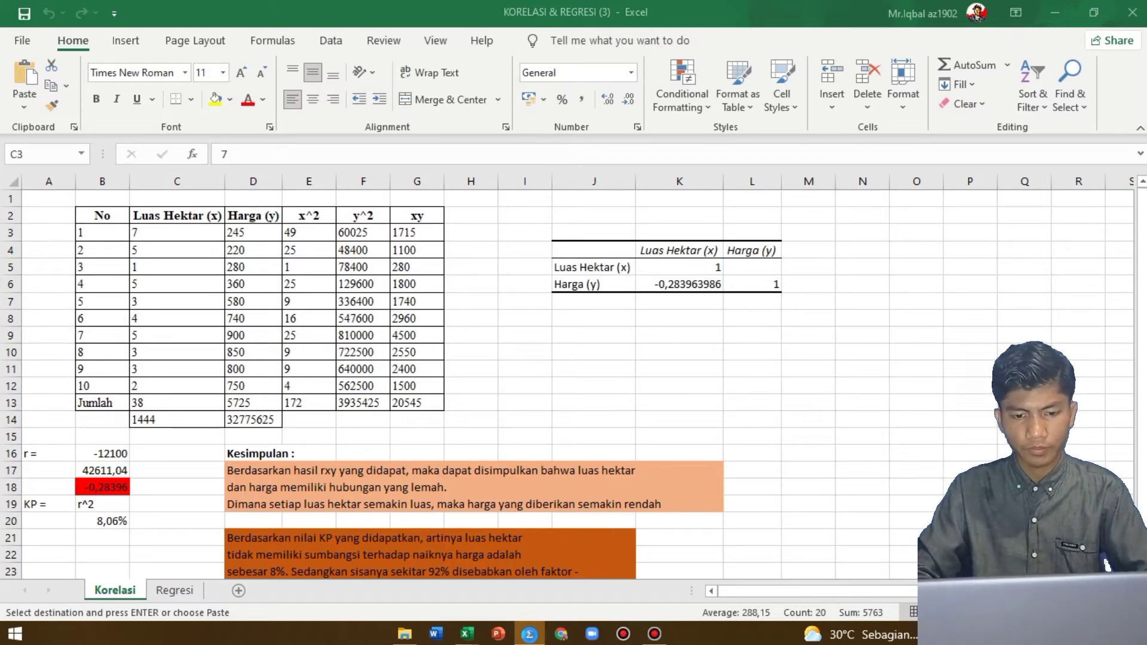
left_click(529, 635)
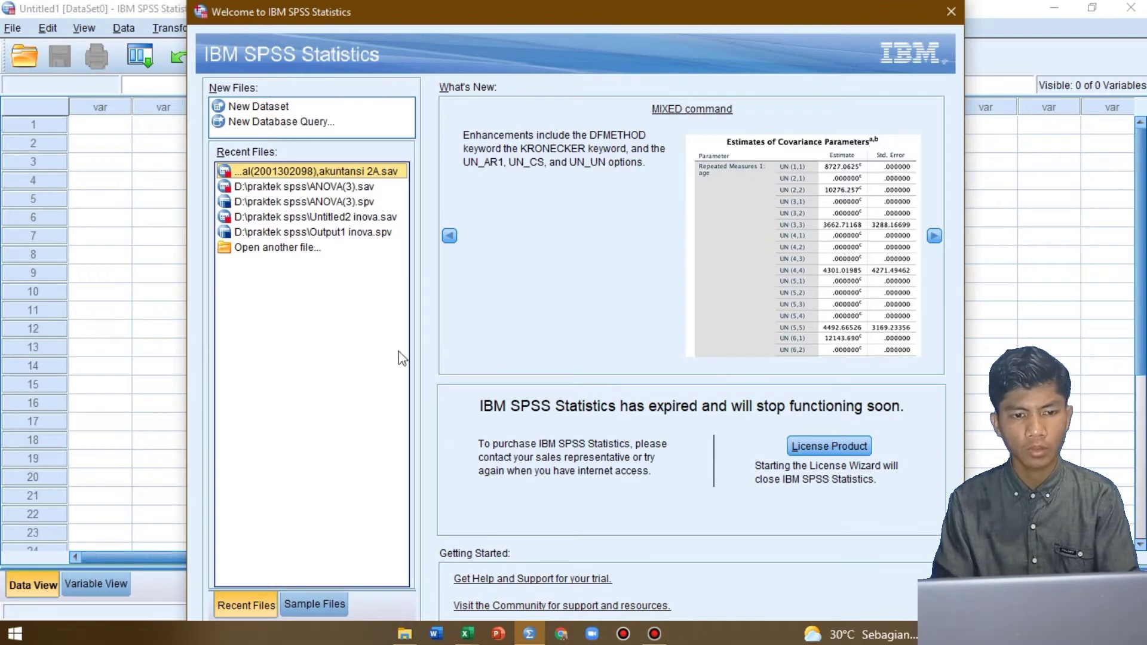
double_click(280, 107)
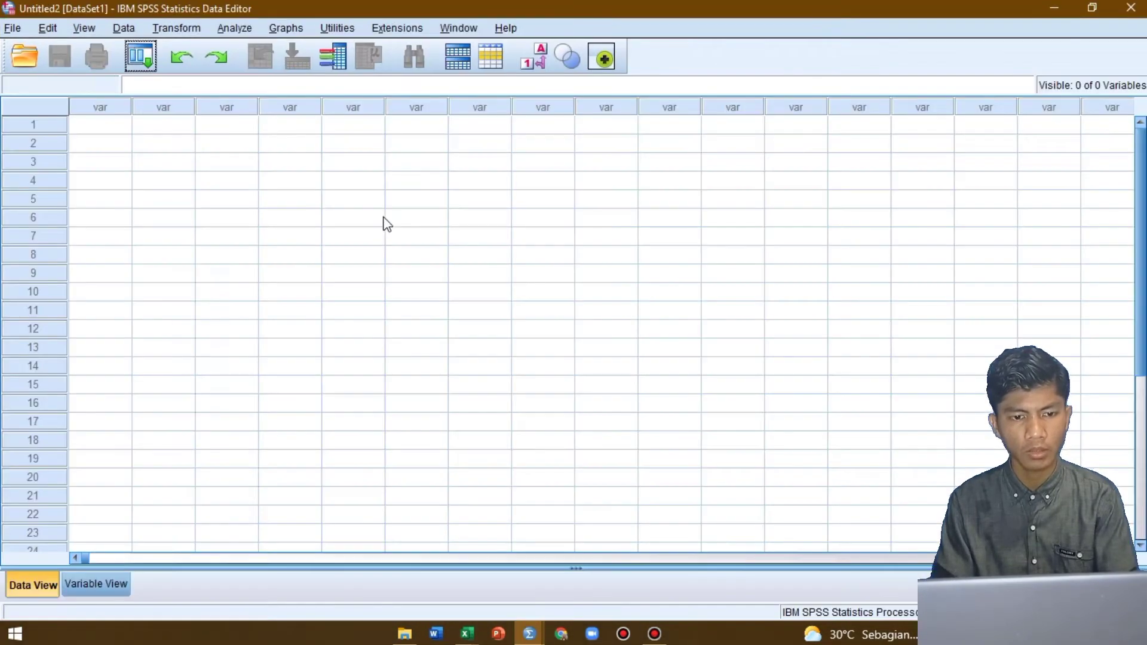
Define the first variable in Variable View with the name x and 0 decimals
left_click(101, 584)
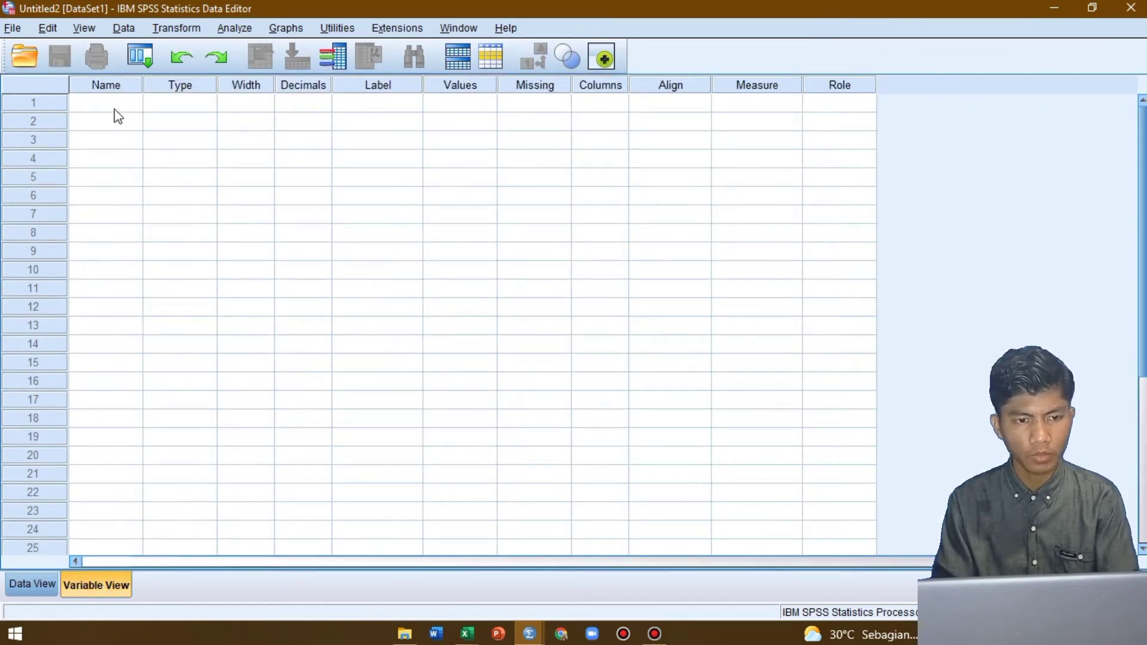
type("x")
key("Return")
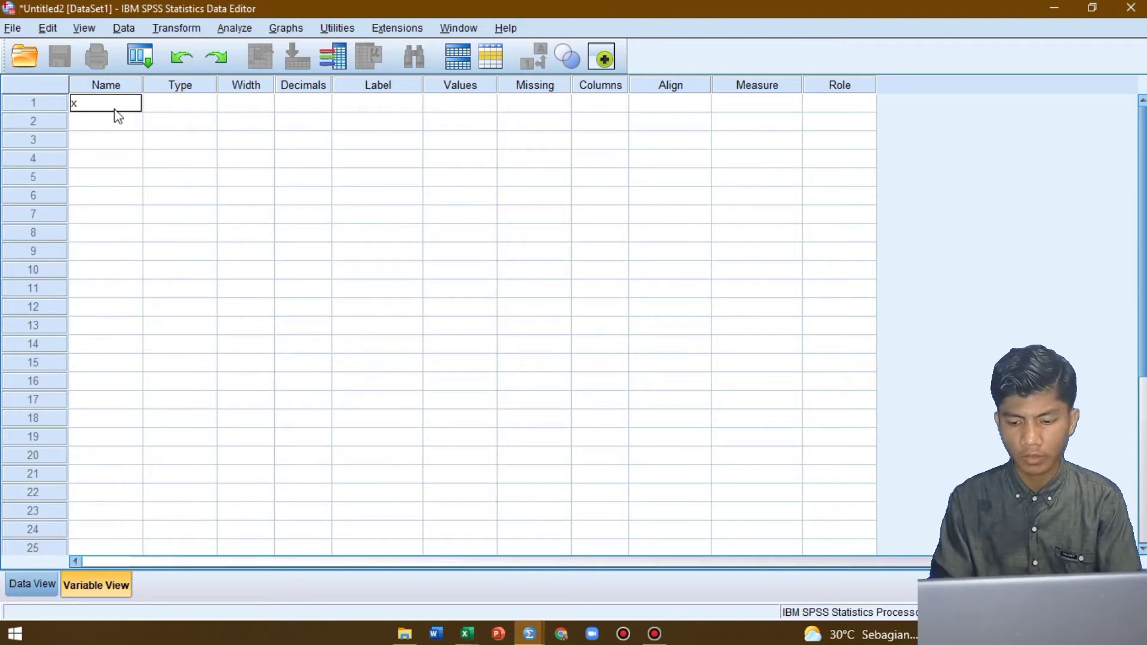
left_click(299, 103)
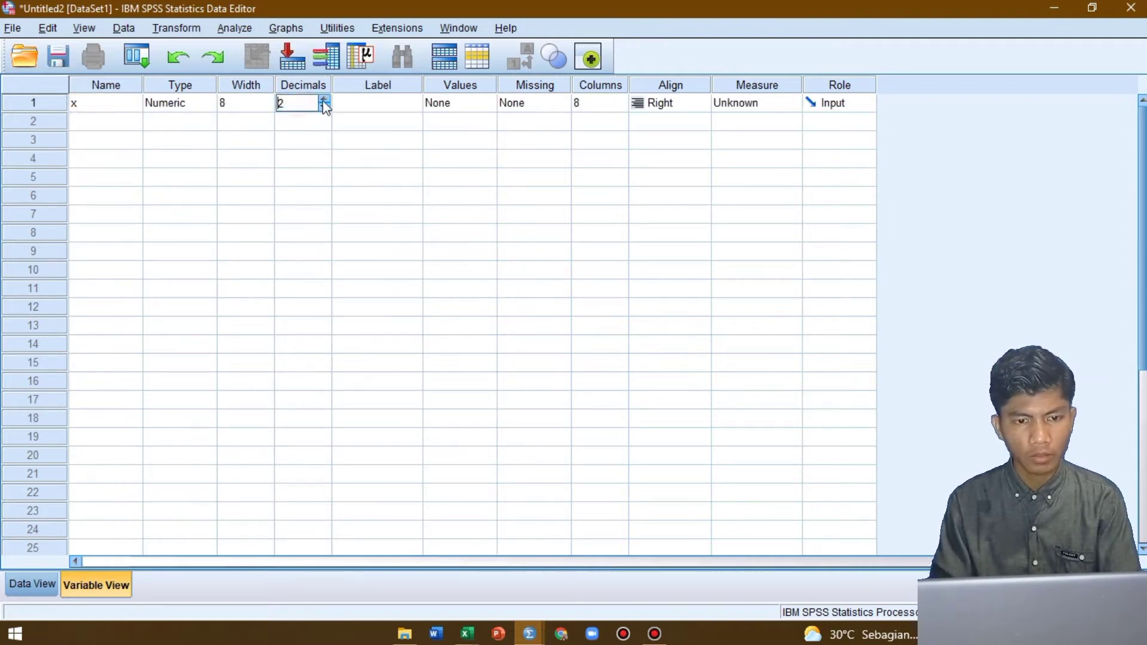
left_click(323, 107)
left_click(324, 109)
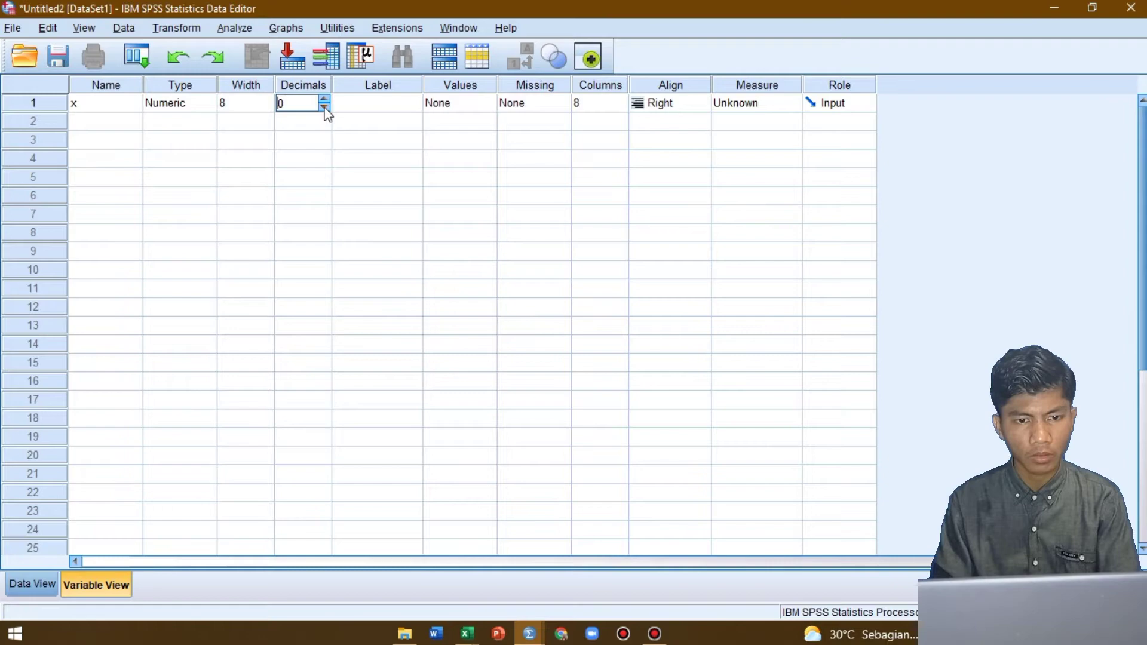
Label variable x "luas hektar", matching the Excel column heading, and set its measure to Scale
left_click(372, 117)
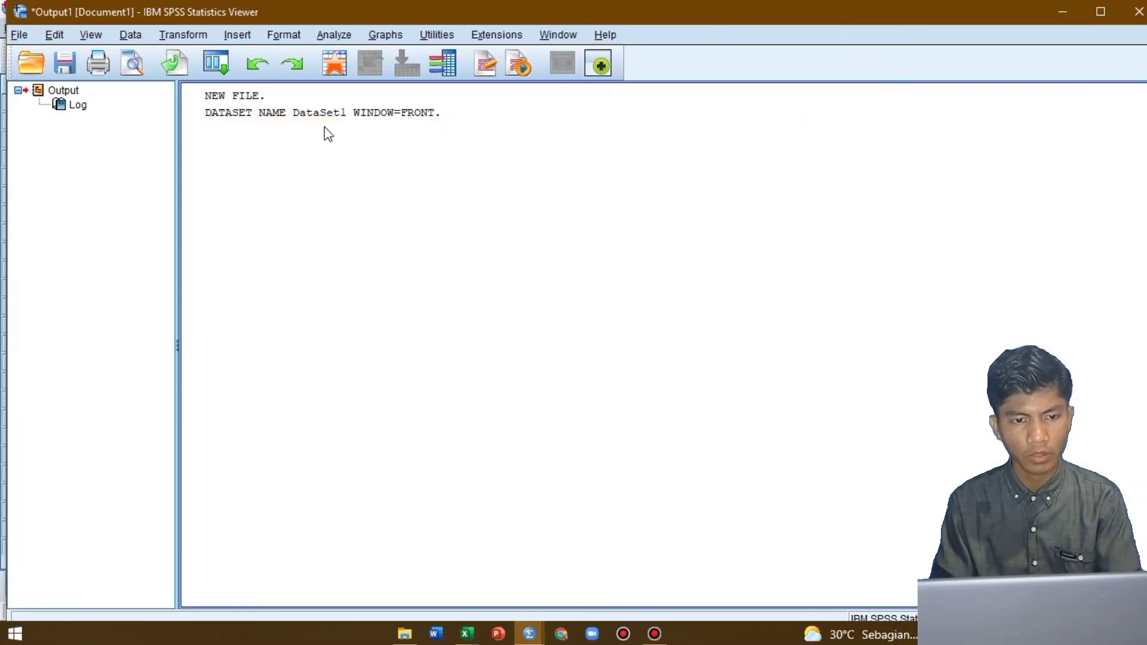
key("alt+Tab")
key("alt+Tab")
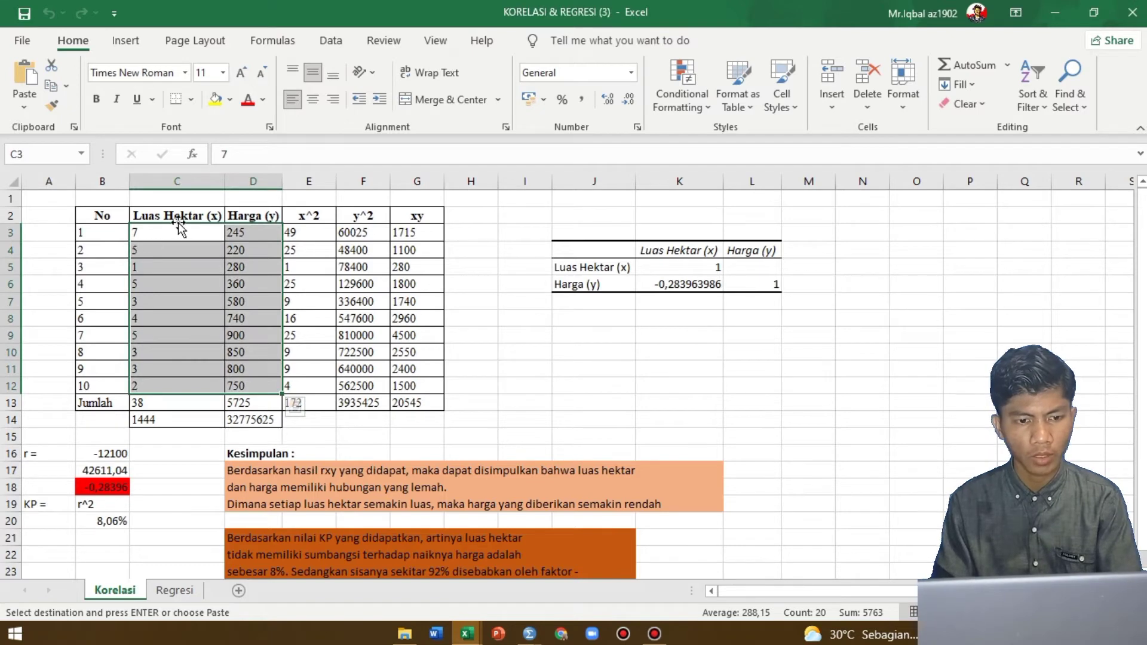
key("alt+Tab")
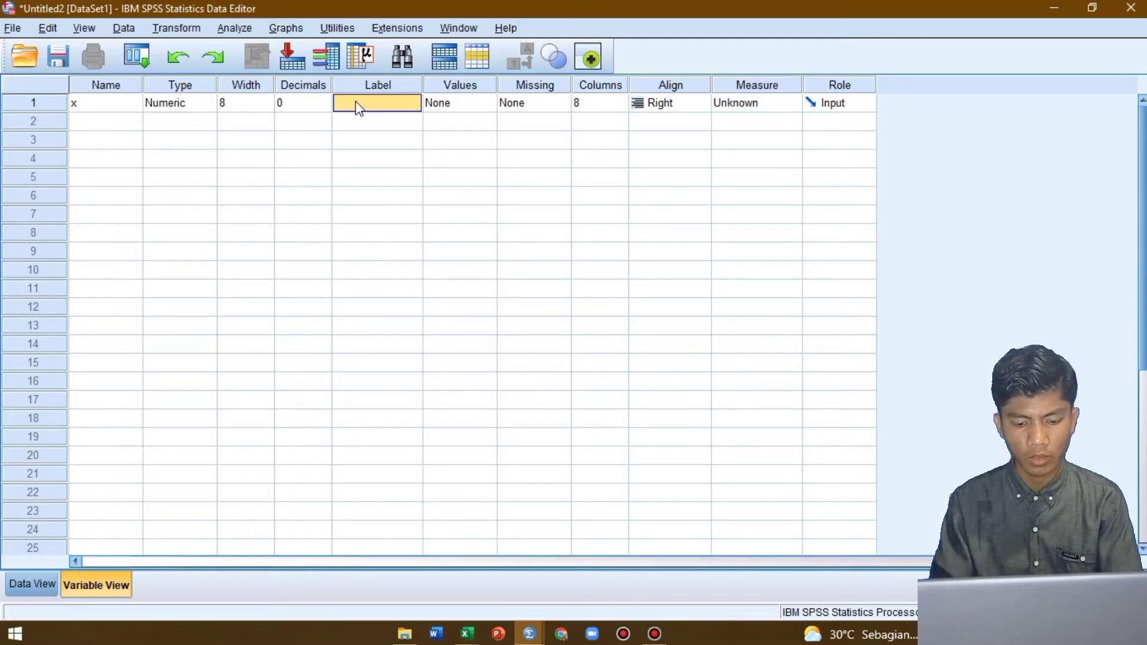
key("alt+Tab")
key("alt+Tab")
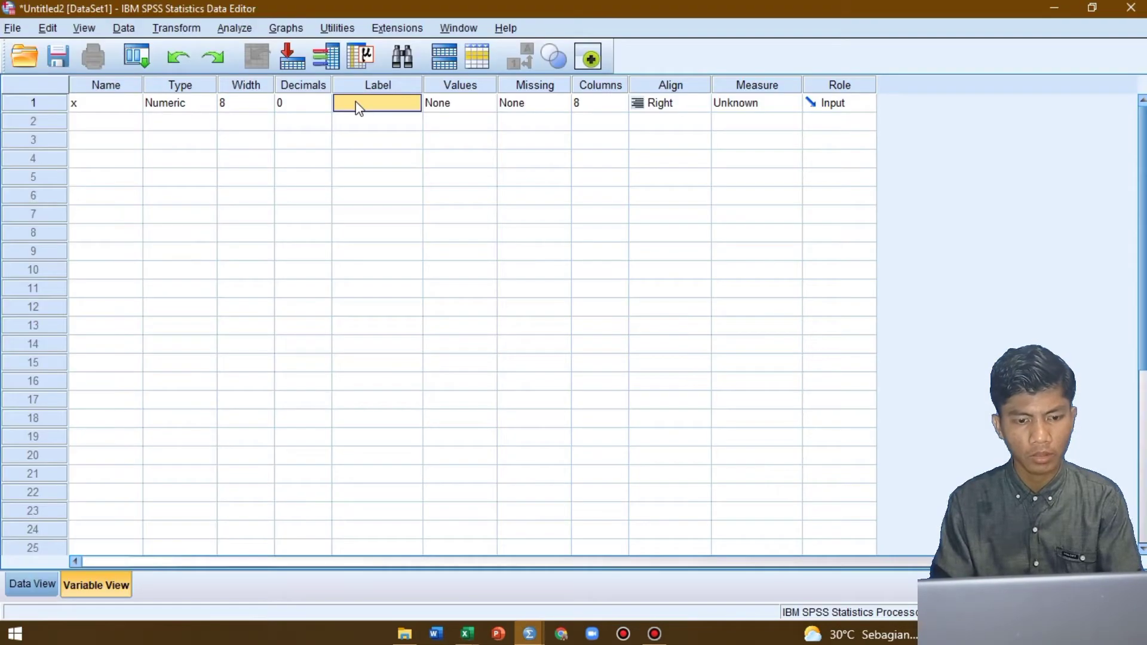
left_click(357, 104)
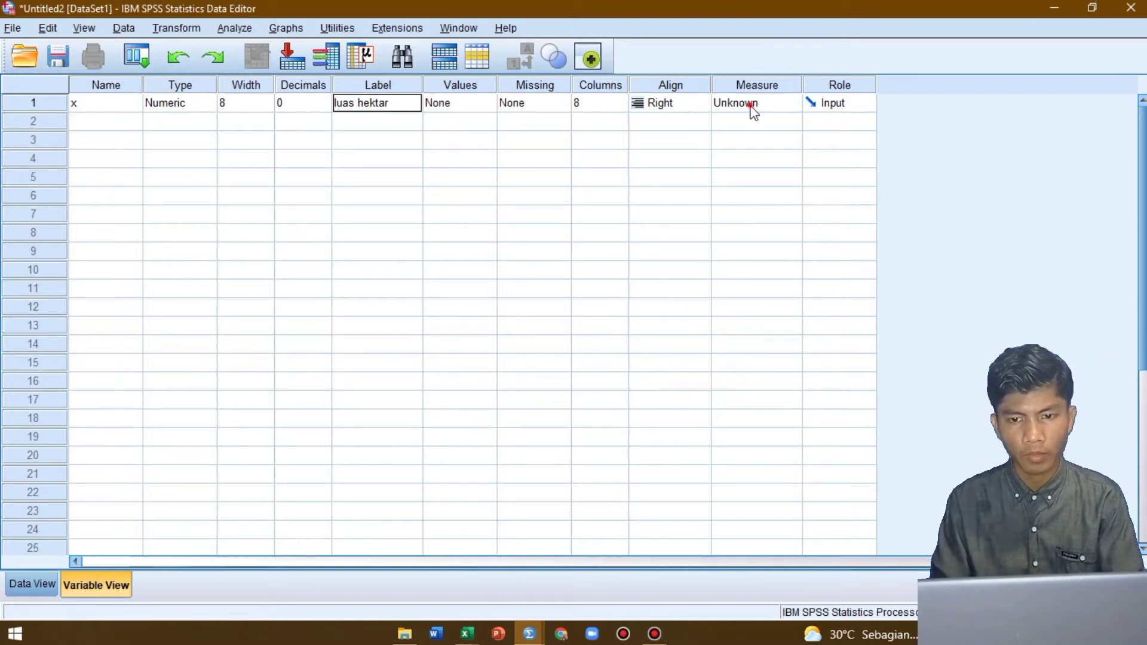
left_click(777, 112)
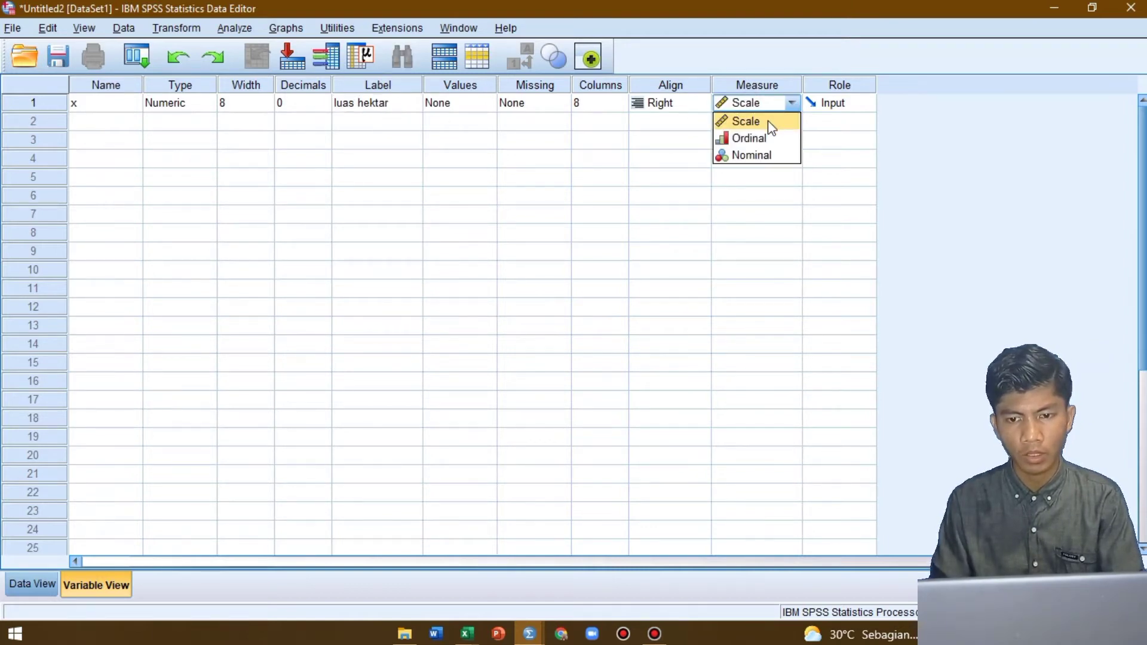
left_click(769, 120)
Define a second variable in row 2 with the name y and 0 decimals
left_click(124, 123)
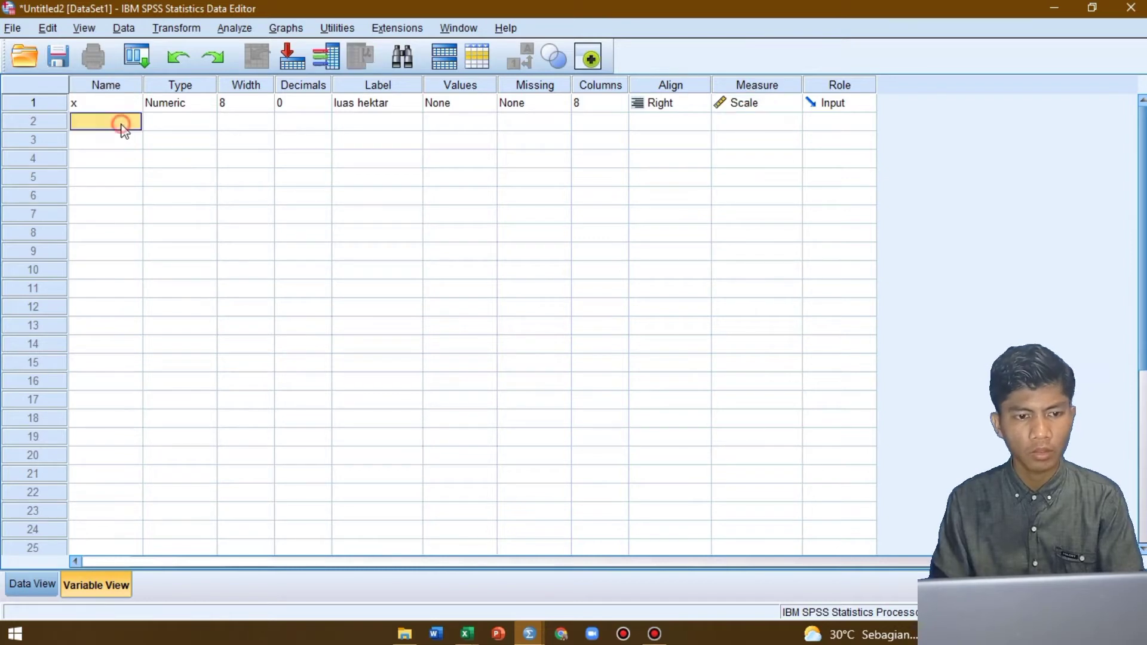
type("y")
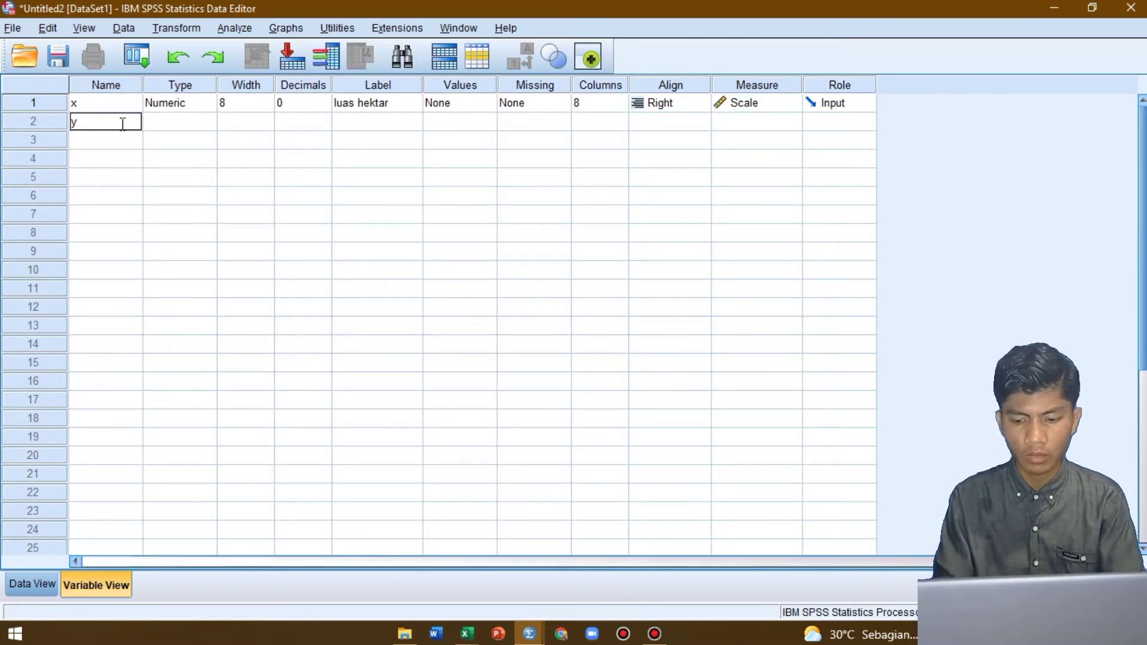
key("Return")
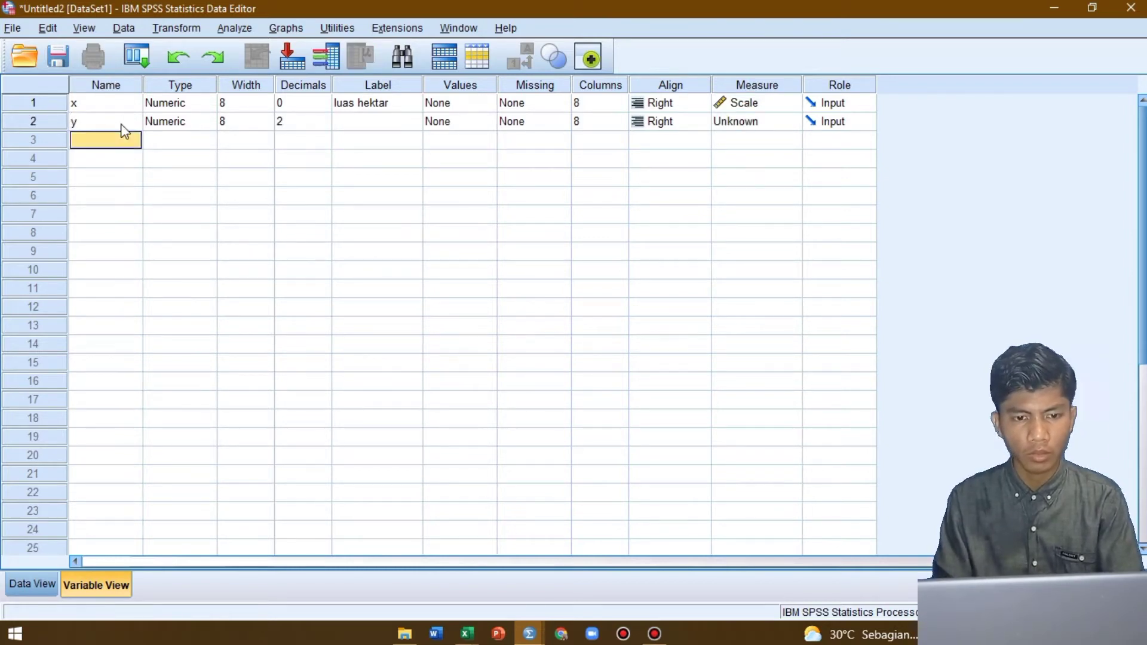
left_click(315, 121)
left_click(323, 126)
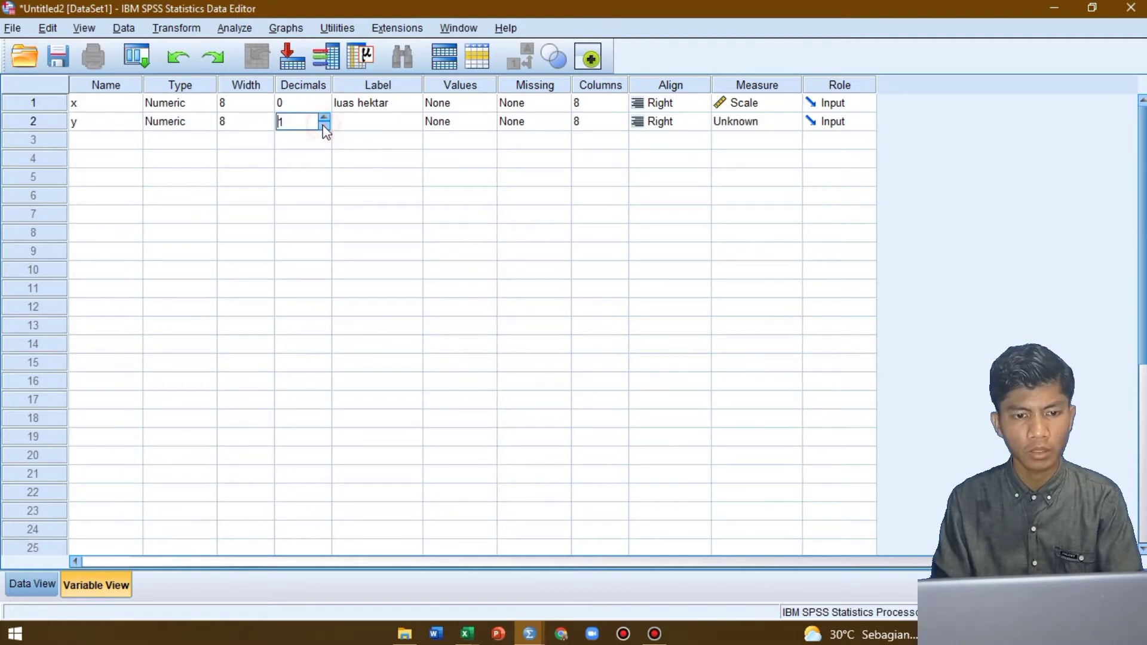
Label variable y "harga", matching the Excel column heading, and set its measure to Scale
left_click(342, 124)
key("alt+Tab")
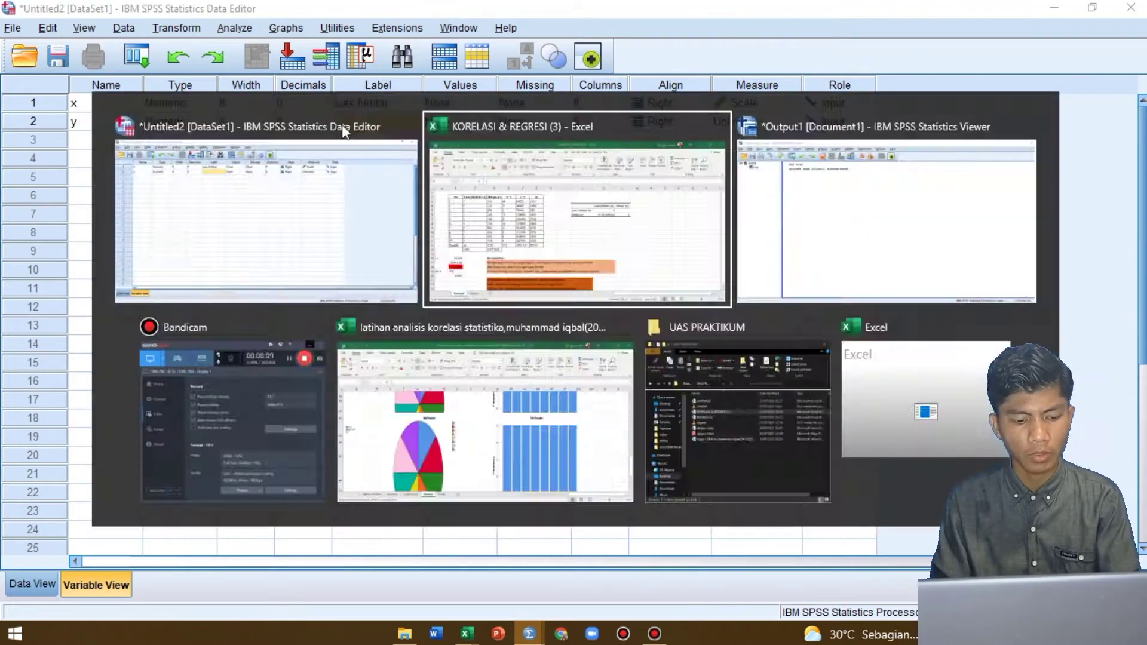
key("alt+Tab")
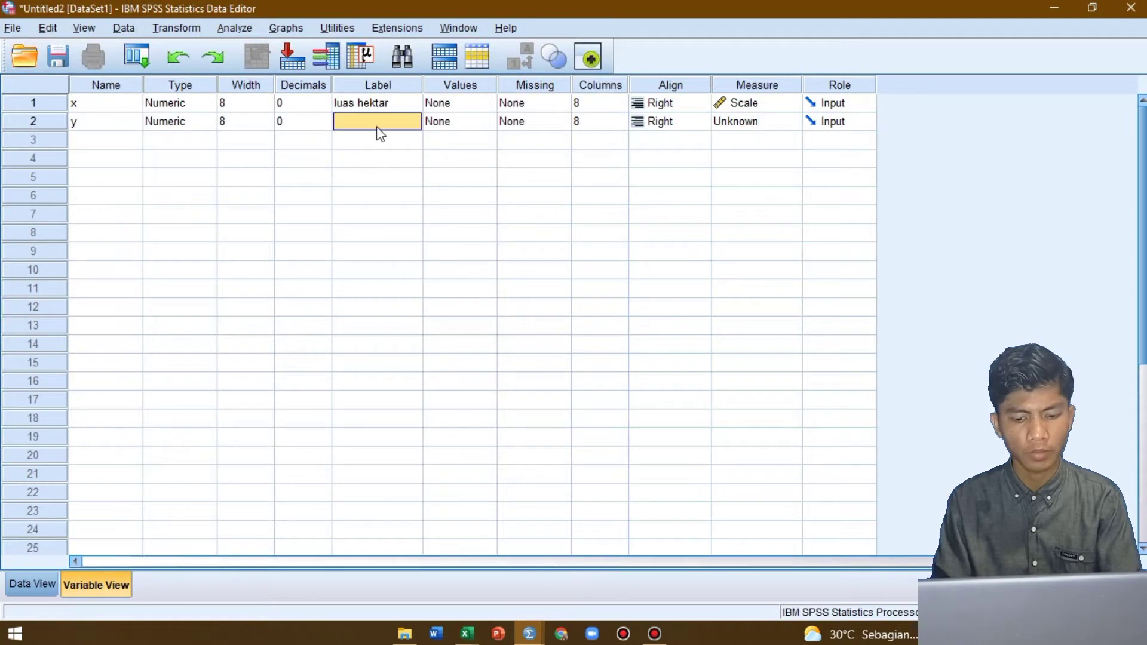
type("har")
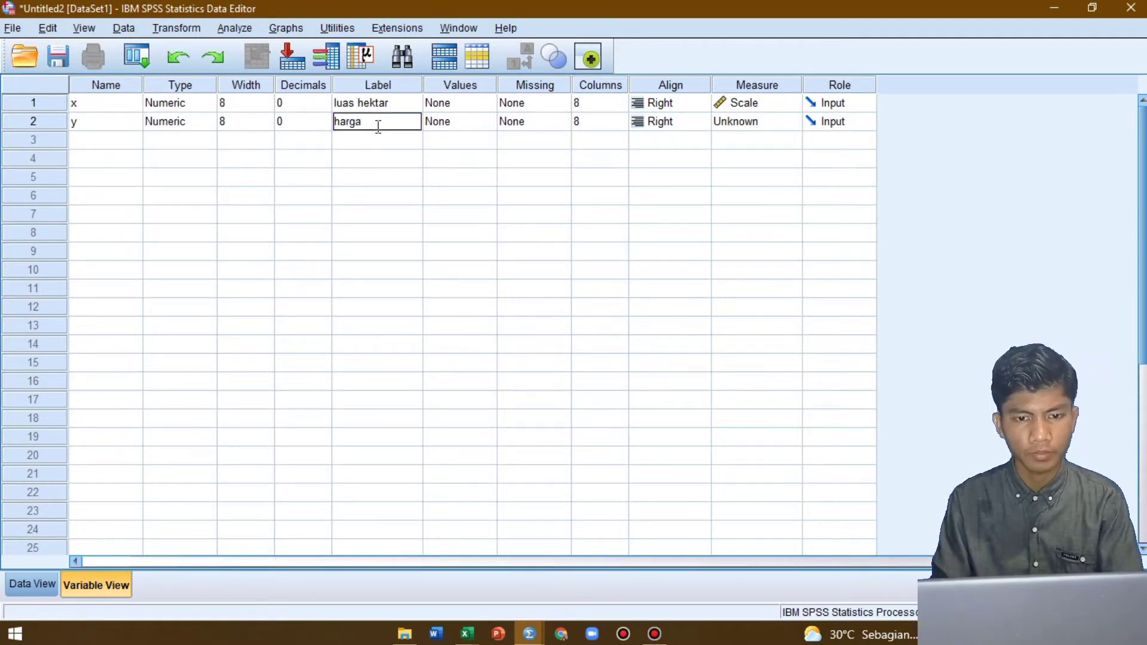
type("ga")
left_click(734, 119)
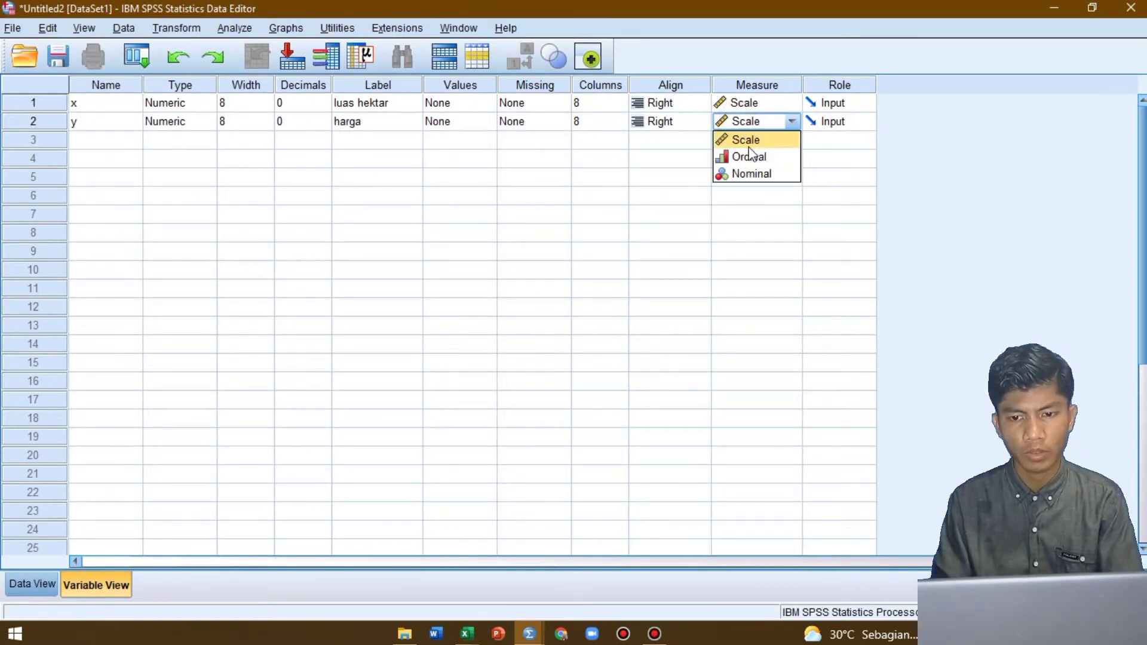
left_click(749, 143)
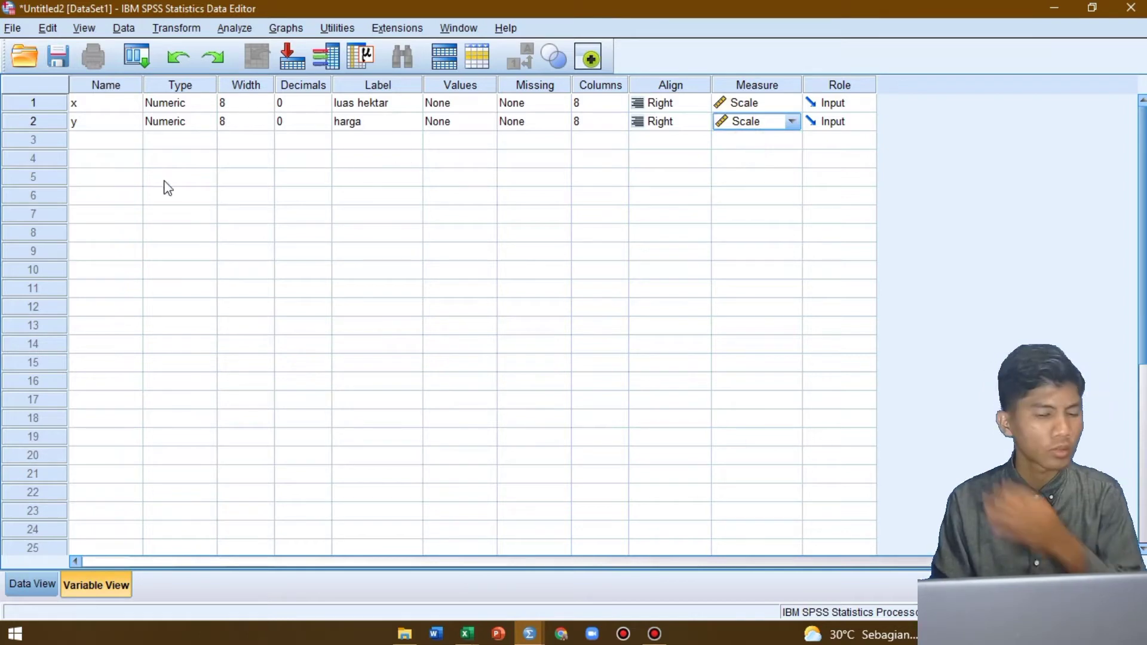
Copy the Luas Hektar and Harga values in C3:D12 from the Excel sheet into the SPSS x and y data columns, starting at case 1
left_click(35, 596)
key("alt+Tab")
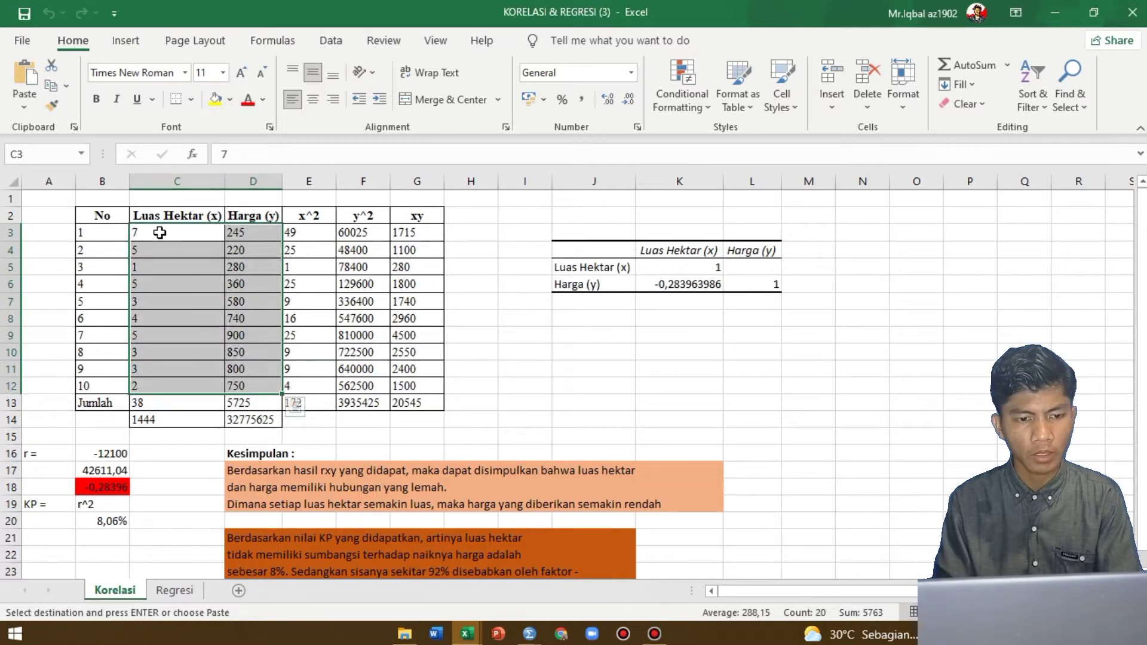
left_click_drag(159, 233, 247, 386)
key("ctrl+c")
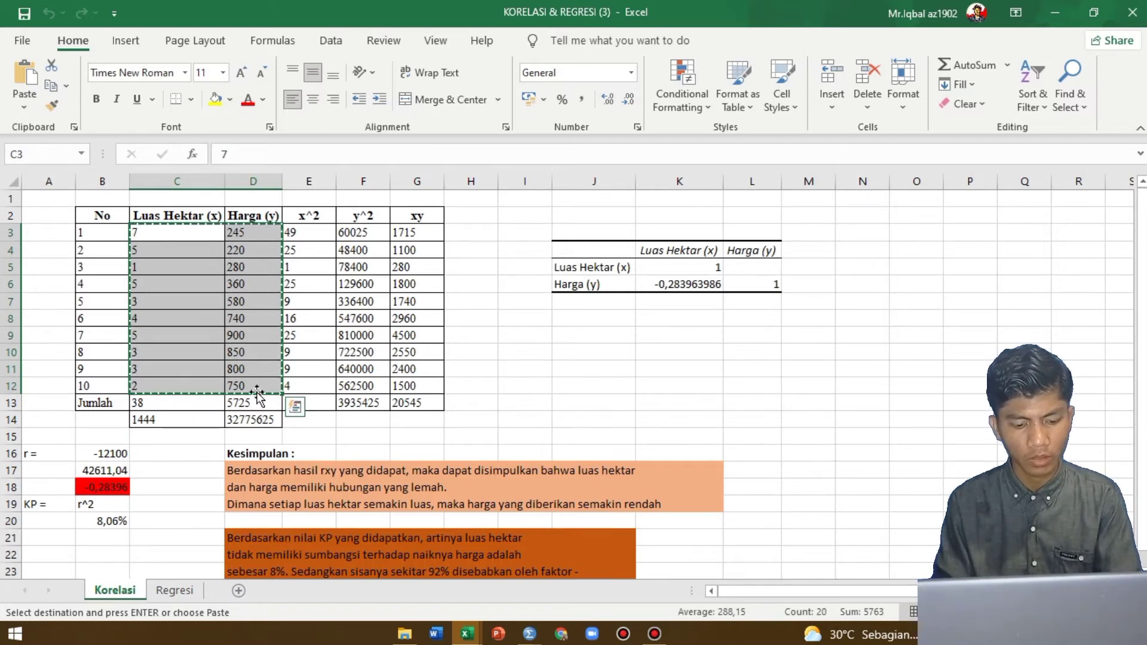
key("alt+Tab")
left_click(96, 124)
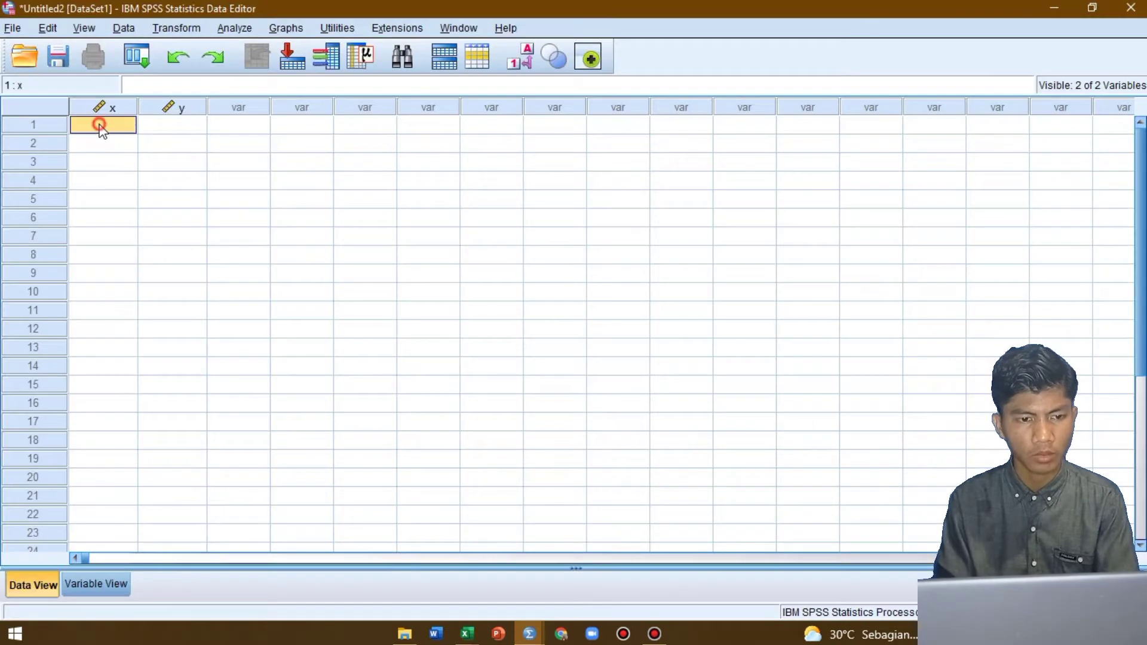
key("ctrl+v")
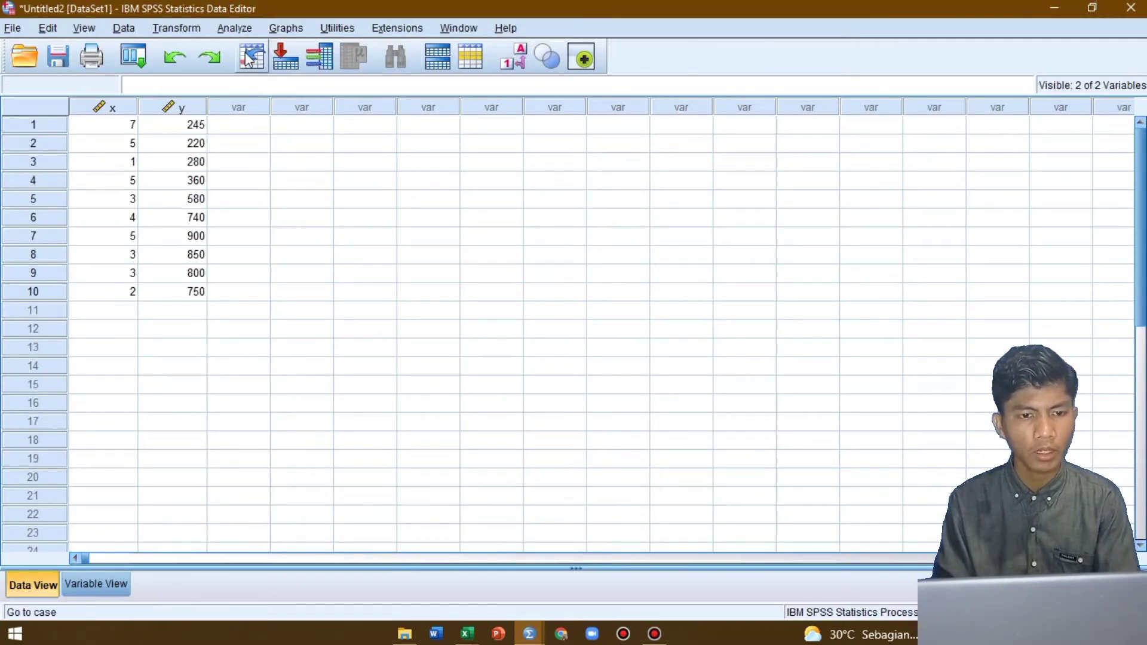
Start a bivariate correlation analysis and add luas hektar [x] and harga [y] as its variables
left_click(235, 29)
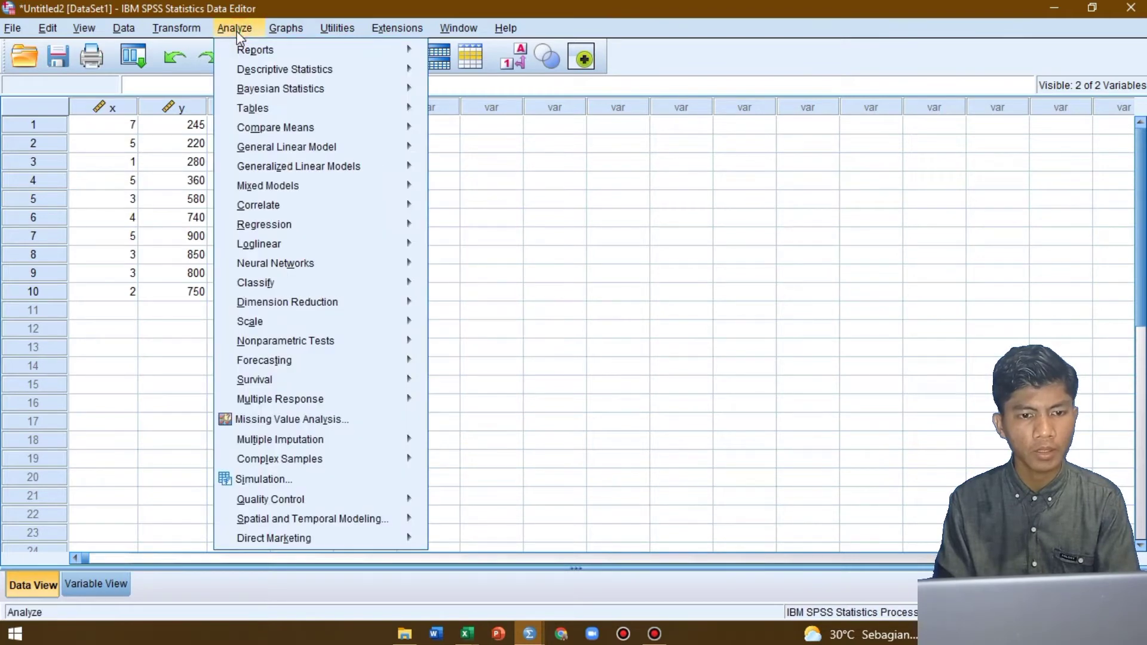
mouse_move(334, 204)
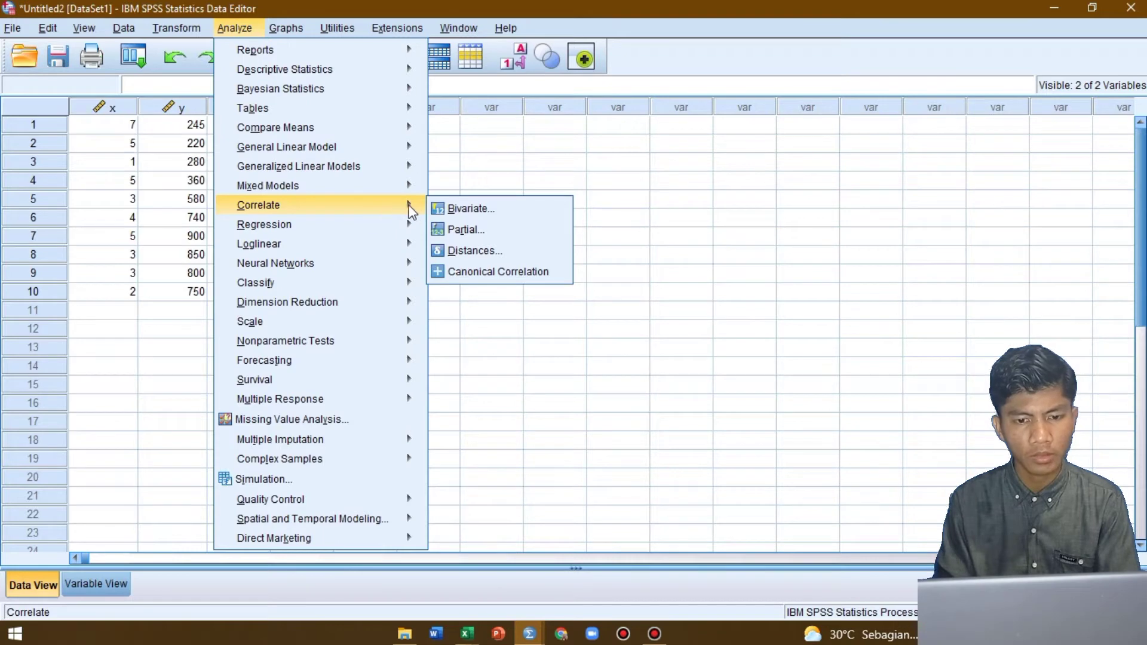
left_click(475, 208)
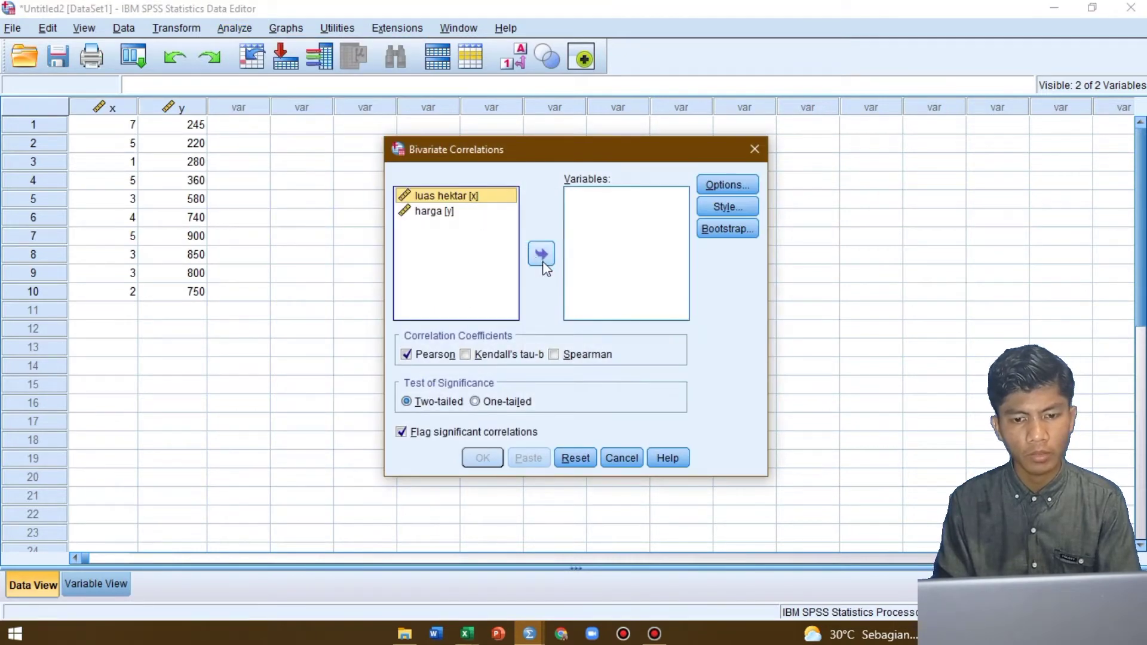
left_click(542, 261)
left_click(475, 206)
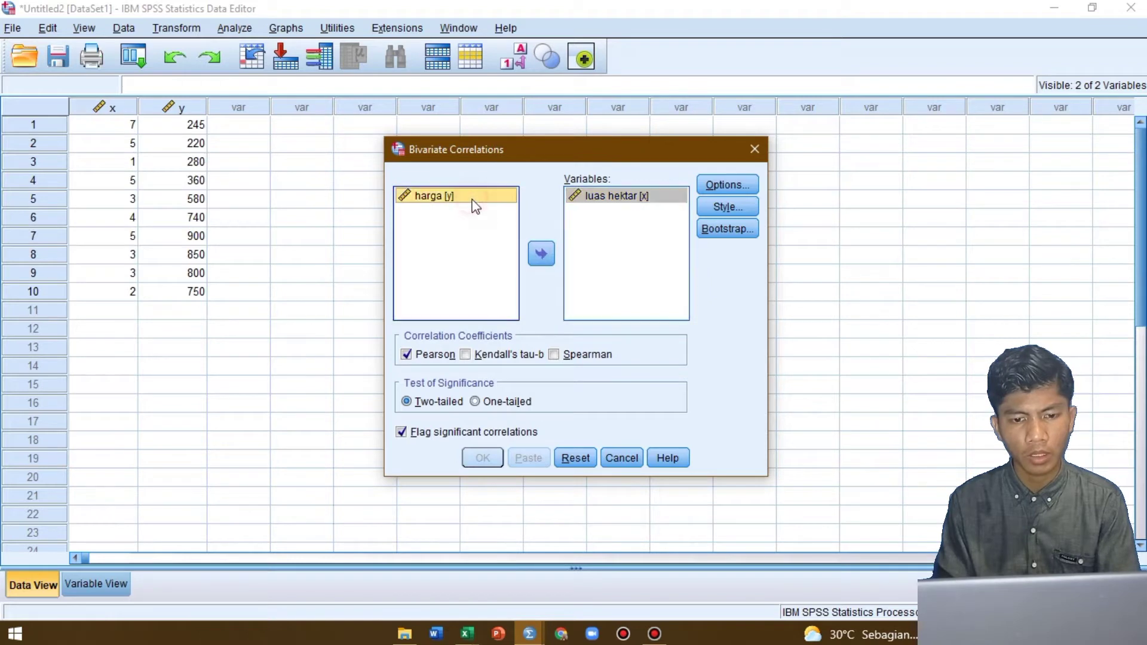
left_click(547, 254)
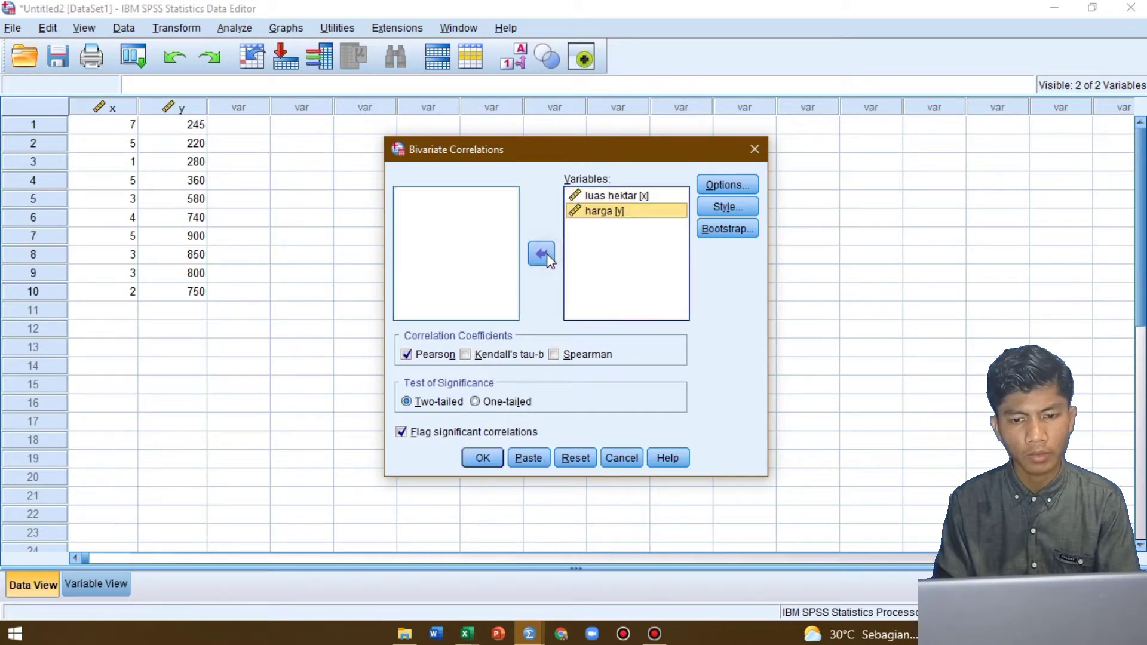
Include means and standard deviations plus cross-product deviations and covariances in the correlation options
left_click(727, 186)
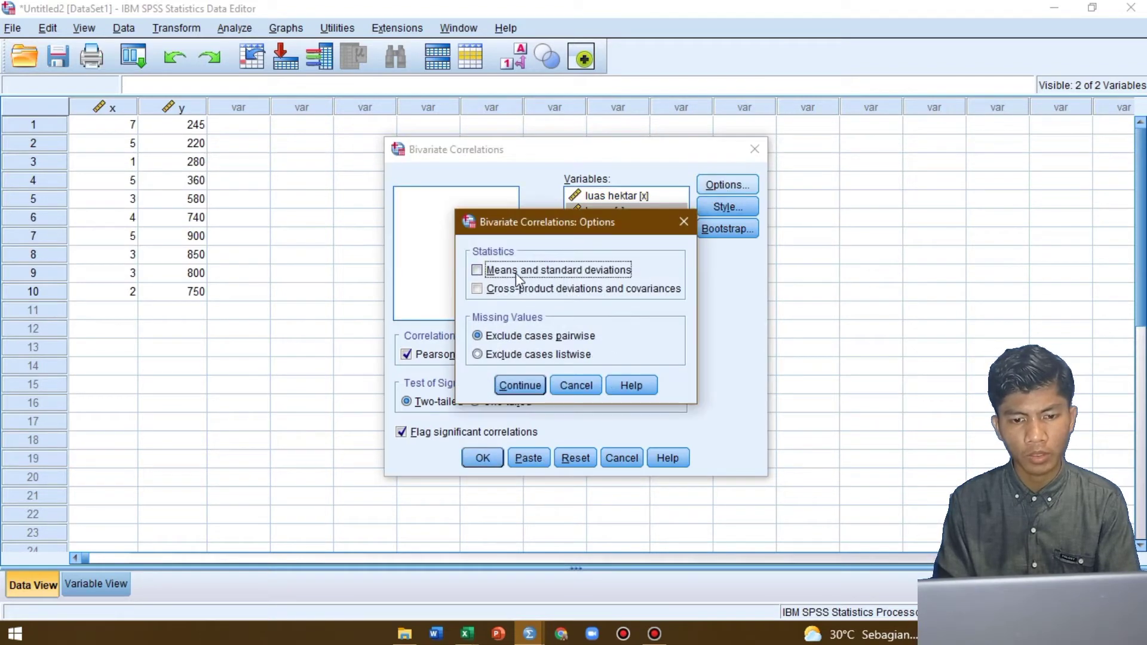
left_click(515, 274)
left_click(503, 290)
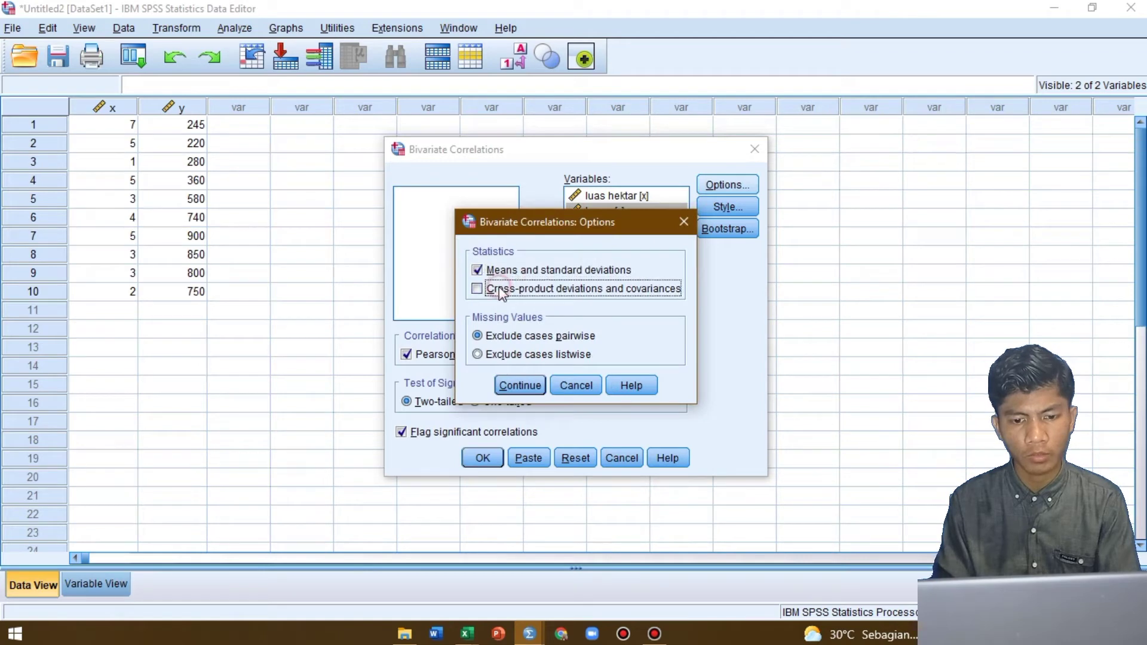
left_click(506, 383)
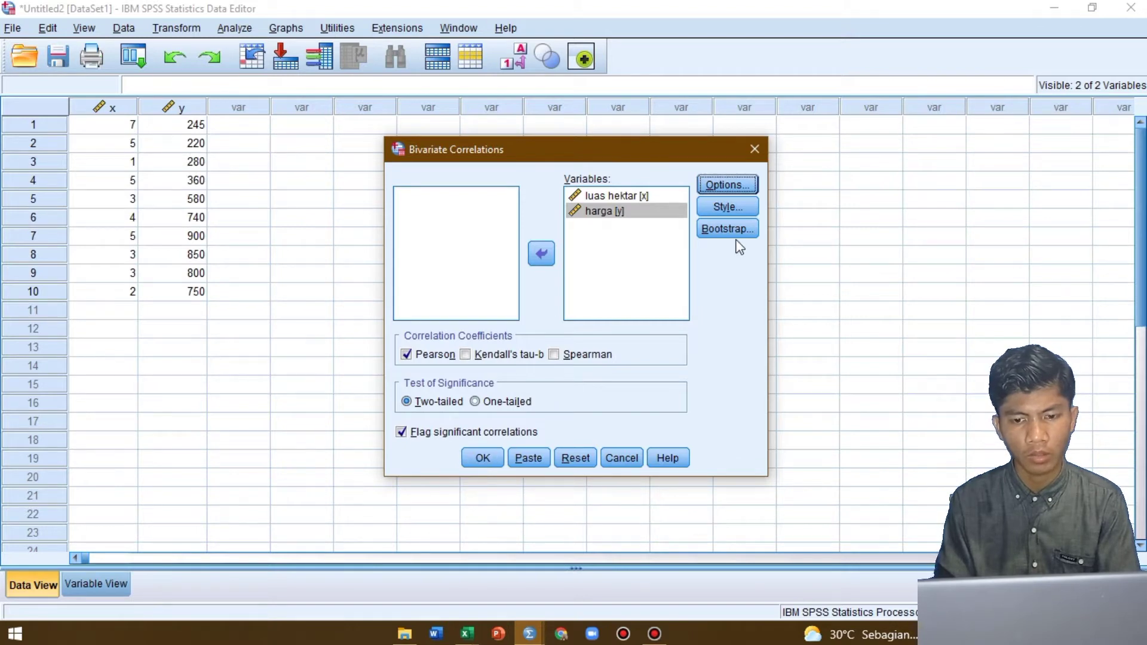
Run the bivariate correlation with the Pearson coefficient and two-tailed significance, leaving the table style unformatted
left_click(730, 209)
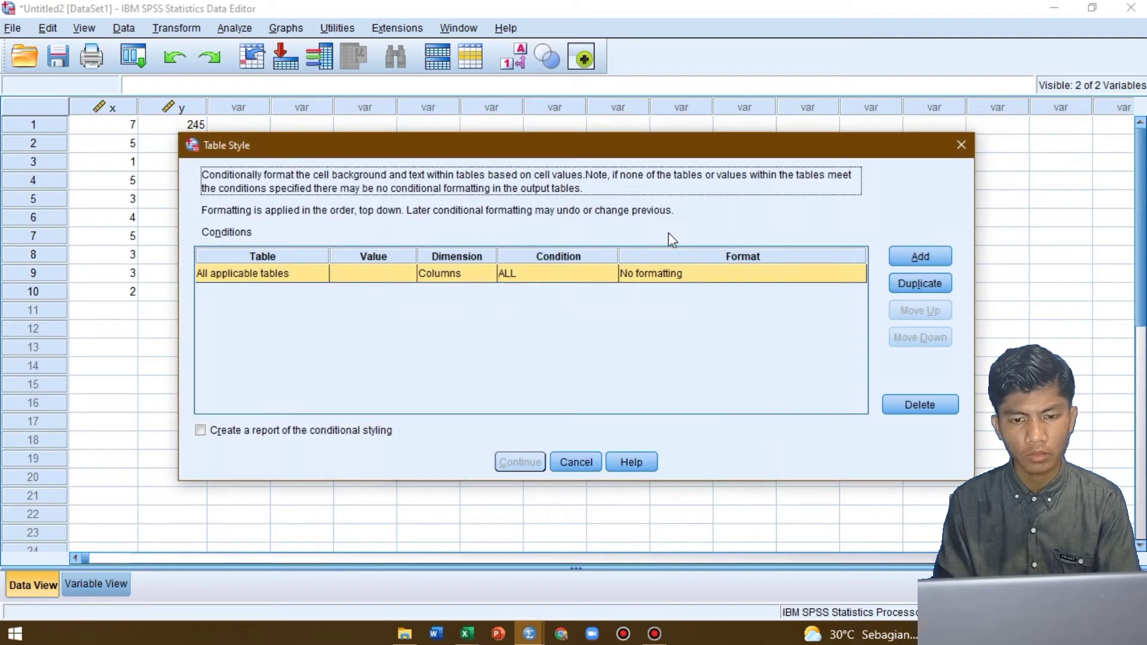
left_click(961, 145)
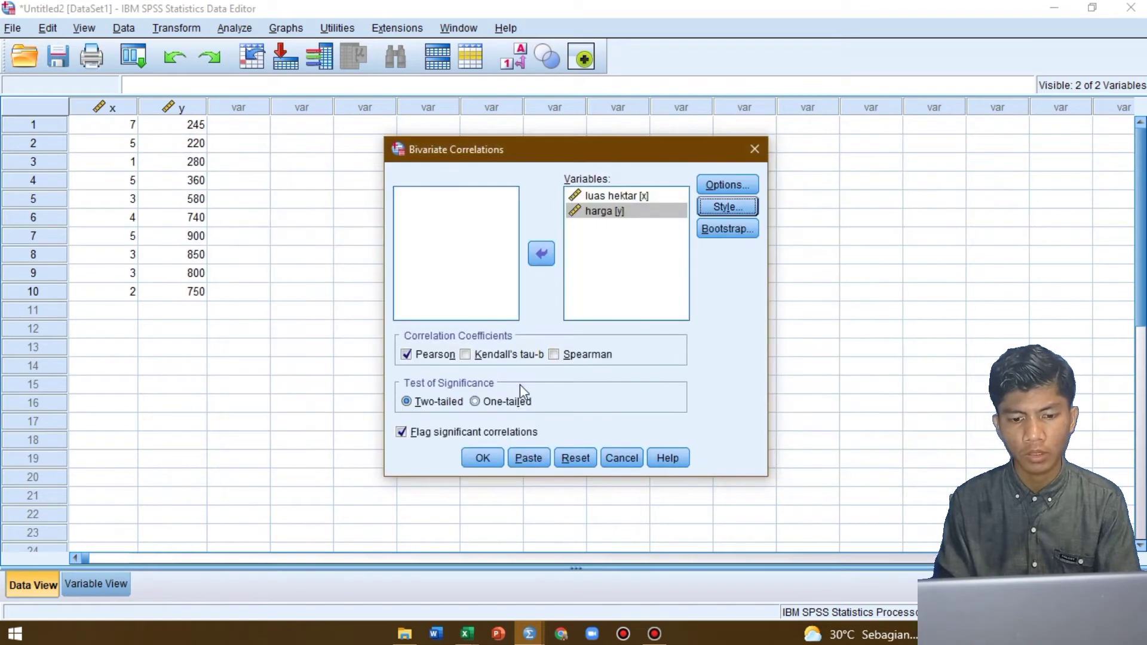
left_click(481, 461)
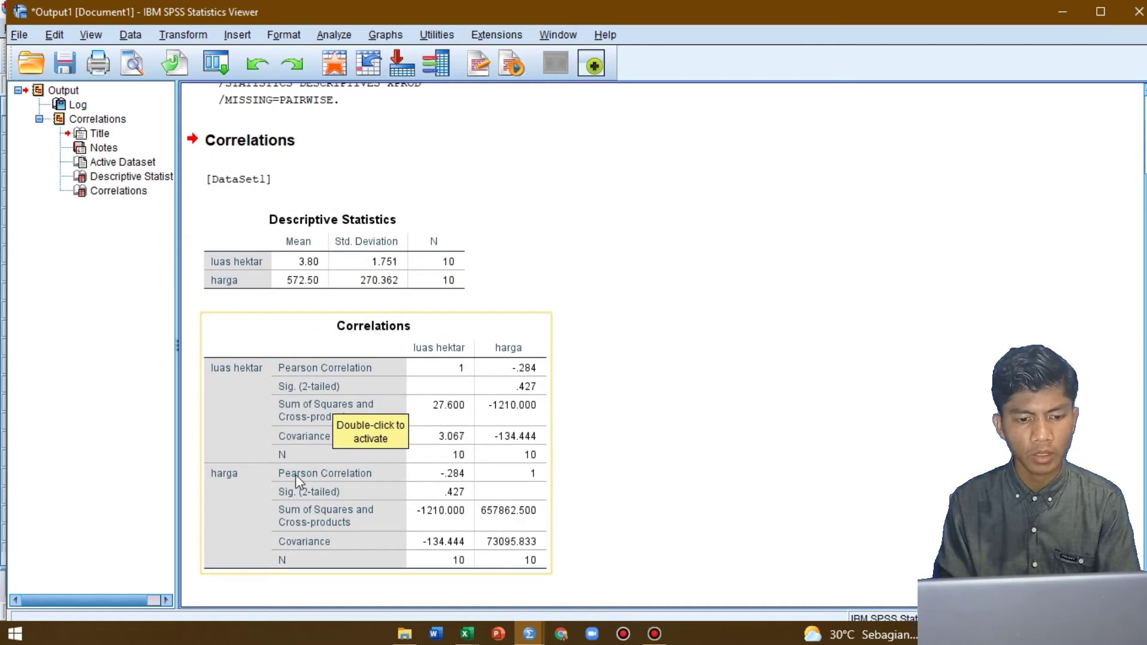
Copy the Correlations table in the SPSS output as an image
right_click(392, 380)
mouse_move(452, 444)
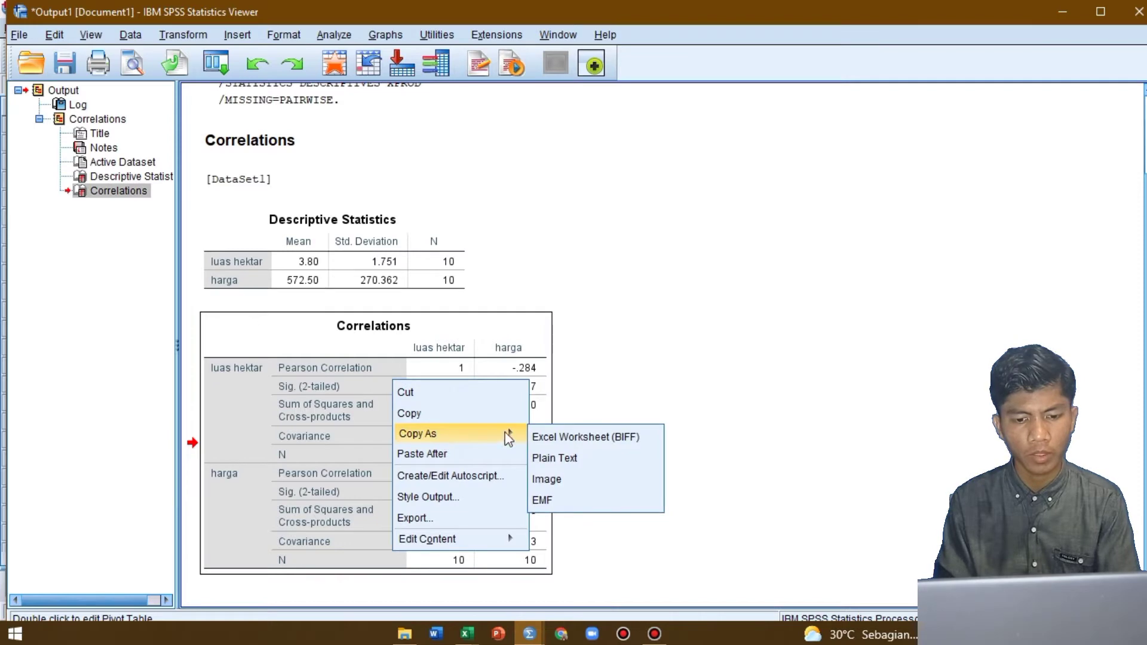
left_click(560, 481)
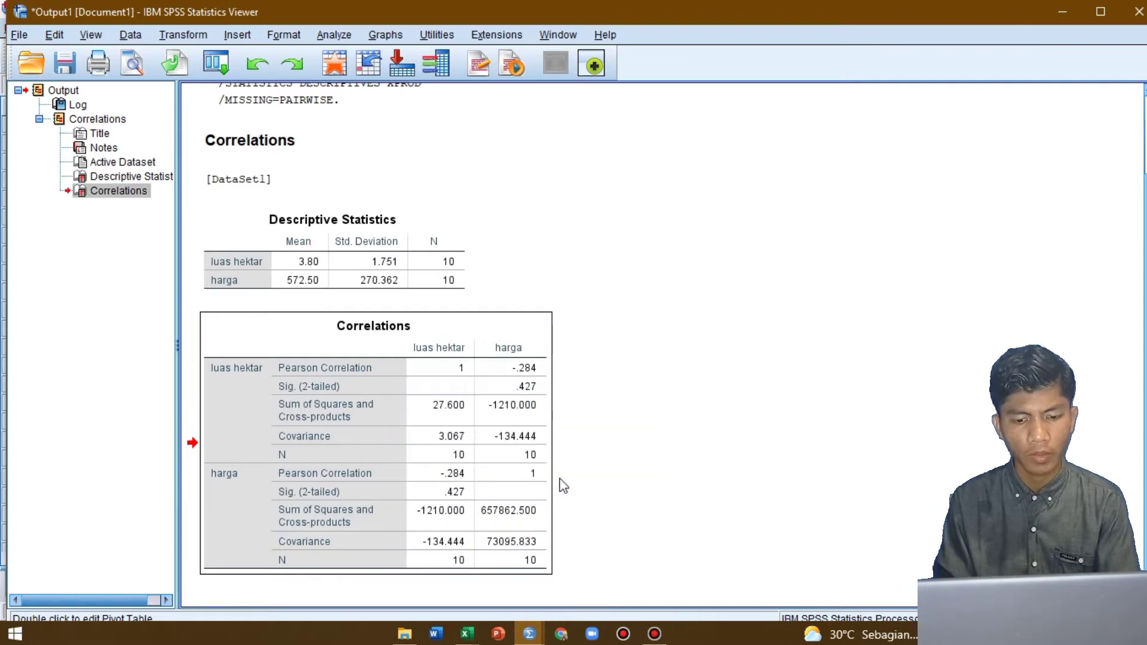
Switch to the KORELASI & REGRESI (3) workbook in Excel and enter the heading "Analisis SPSS" in cell P2 of the Korelasi sheet
key("alt+Tab")
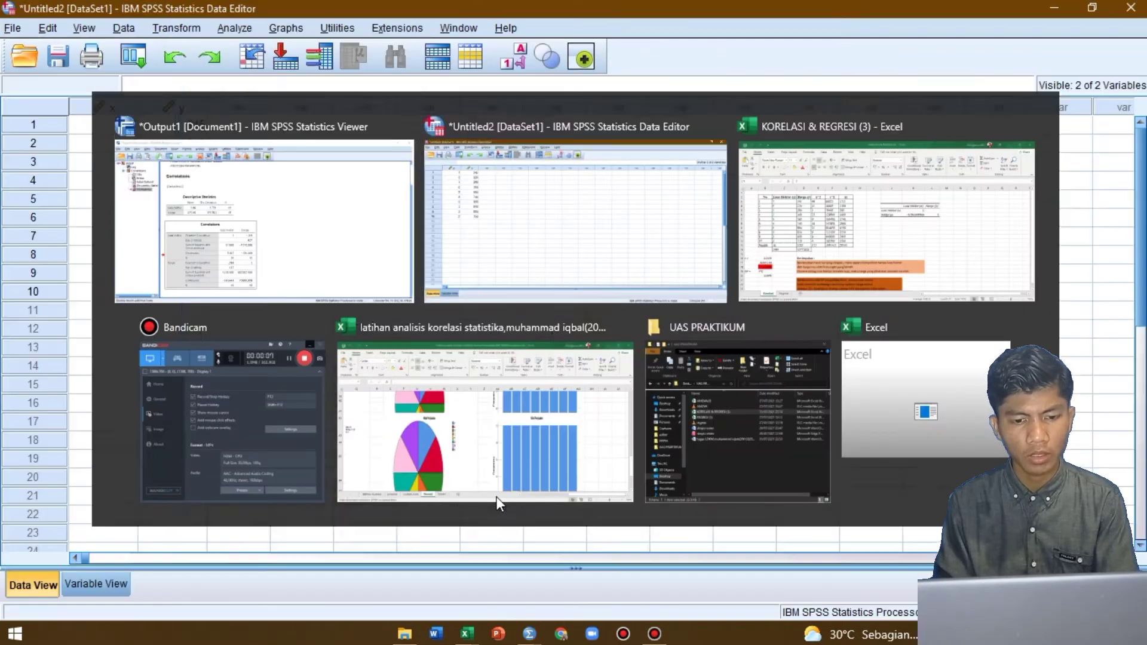
key("alt+Tab")
key("alt+Tab")
key("alt+Tab")
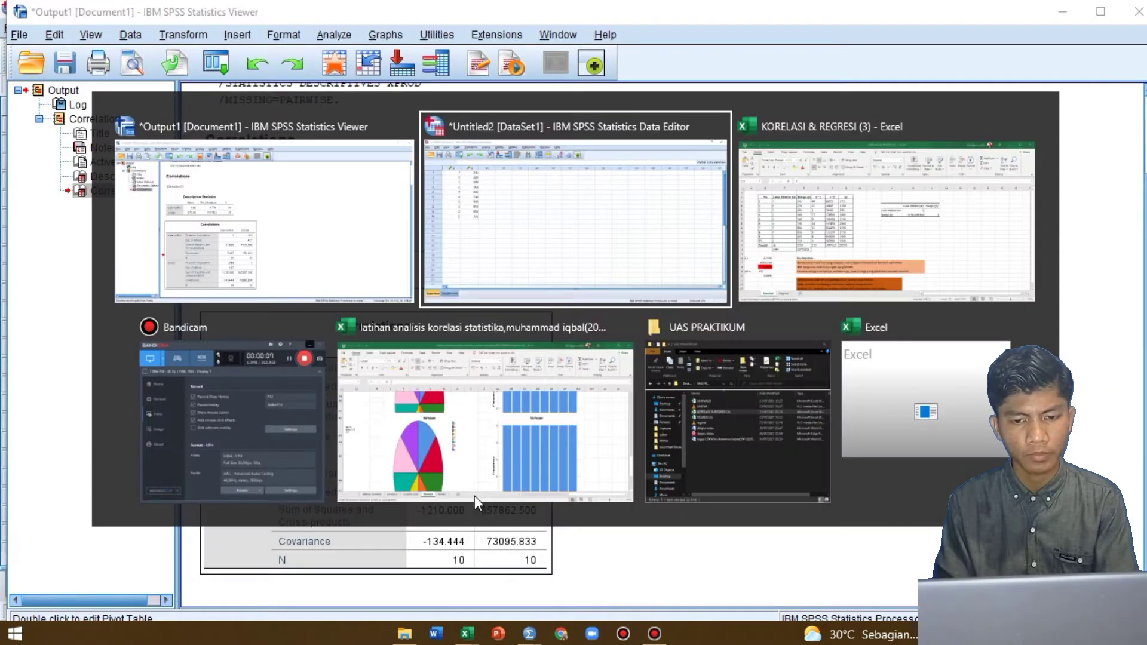
scroll(598, 272, "right", 2)
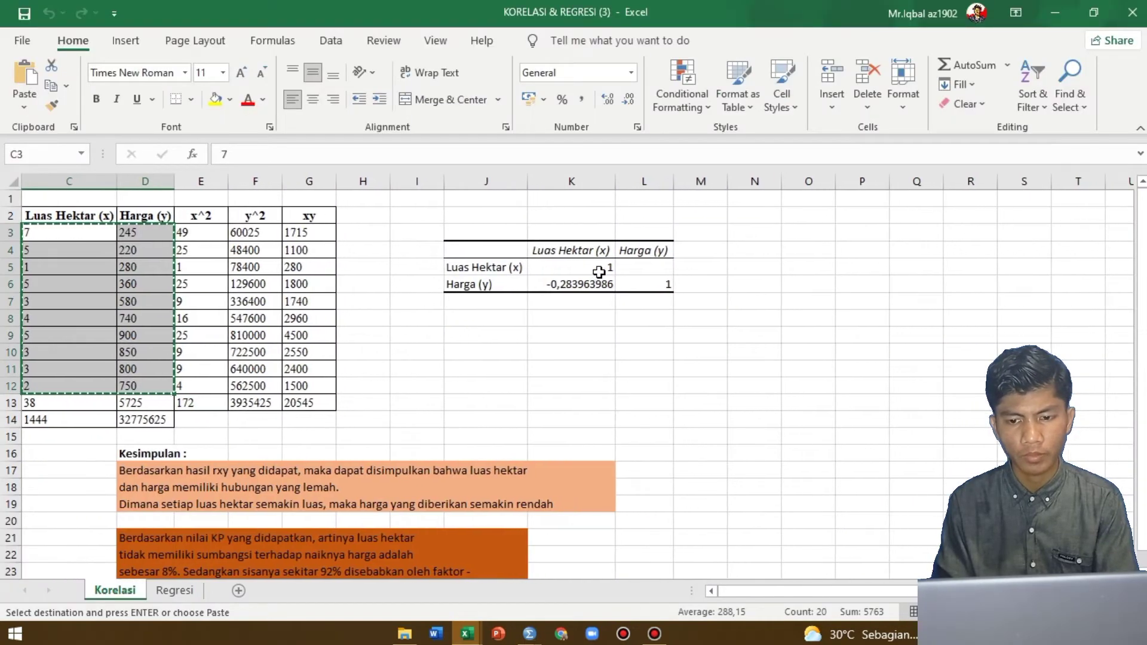
left_click(850, 215)
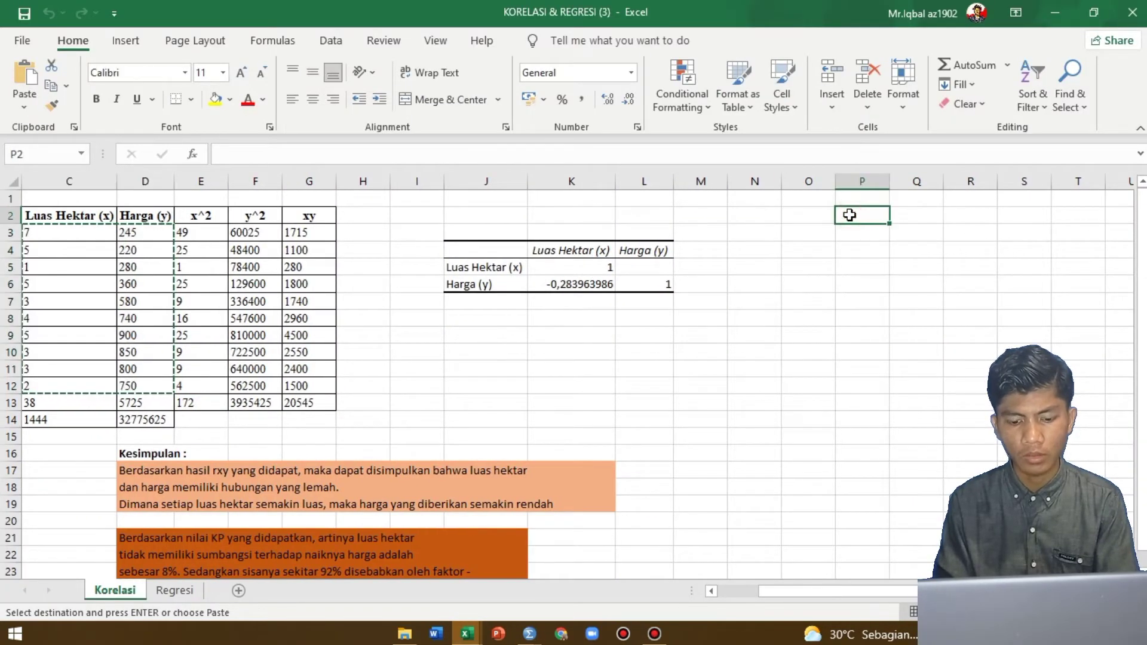
type("ala")
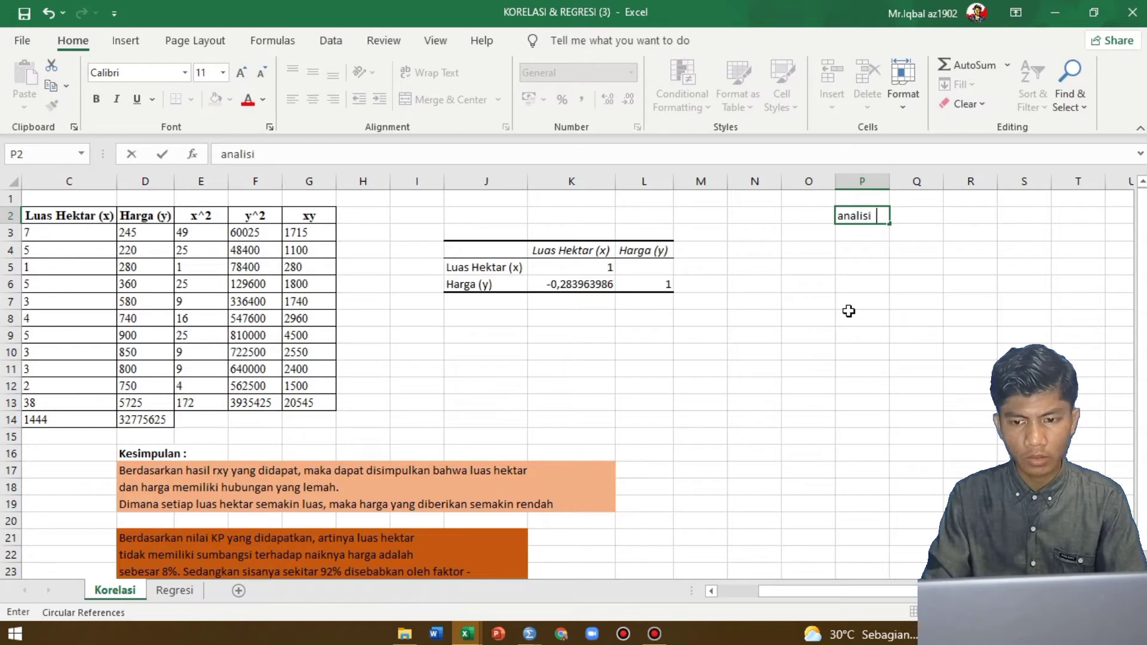
type("lisis ")
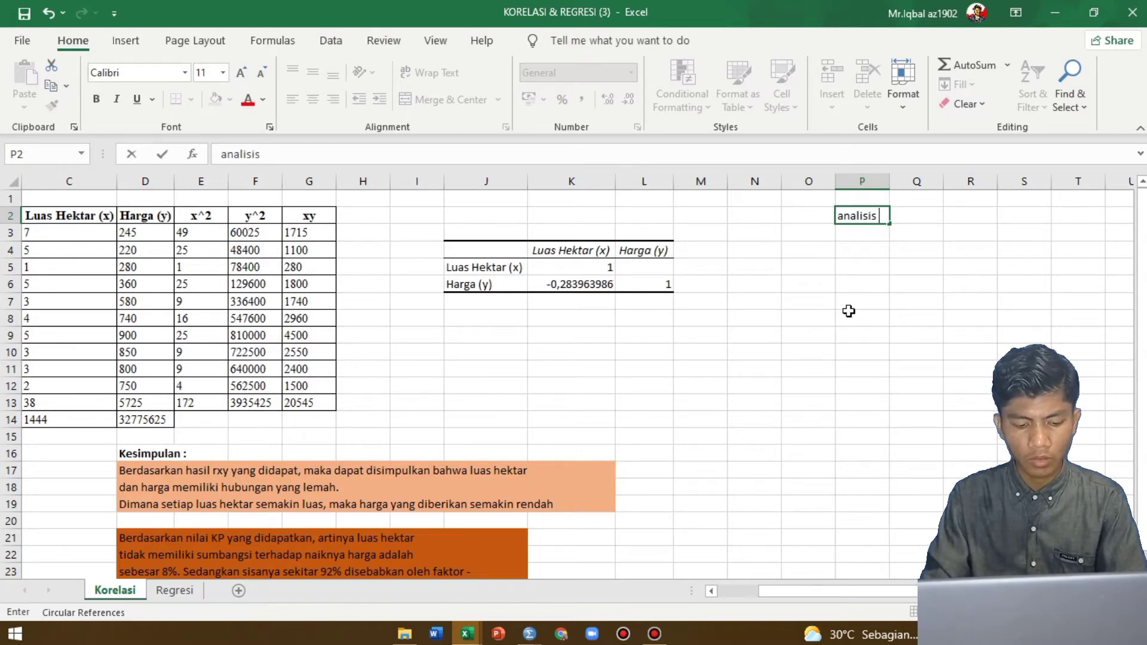
type("d")
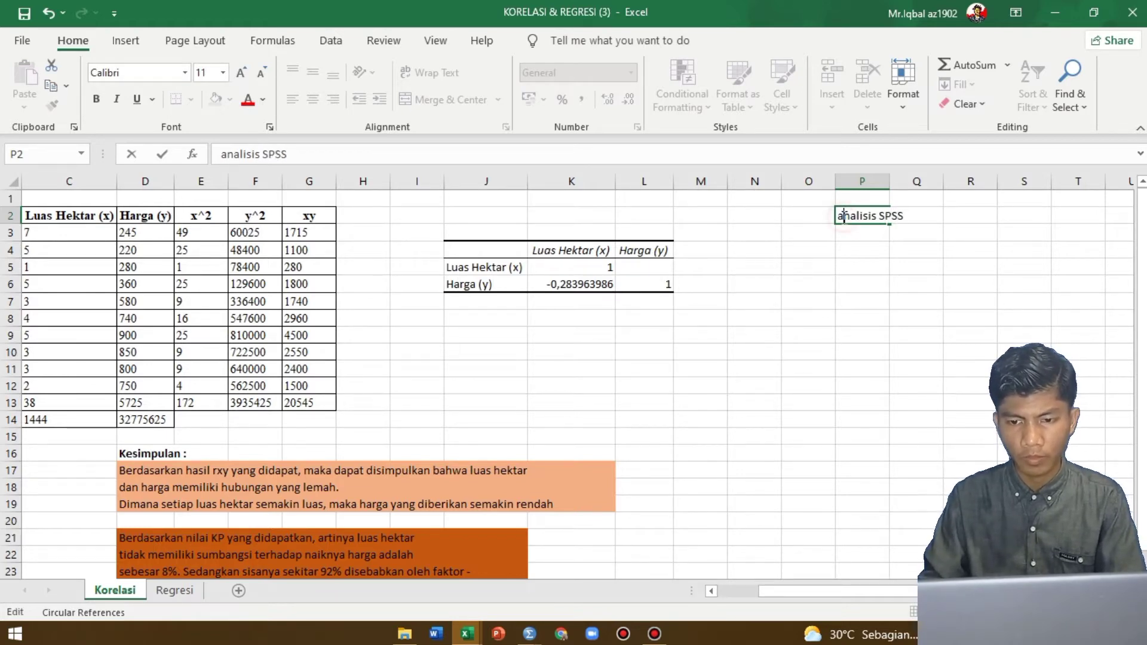
key("BackSpace")
type("A")
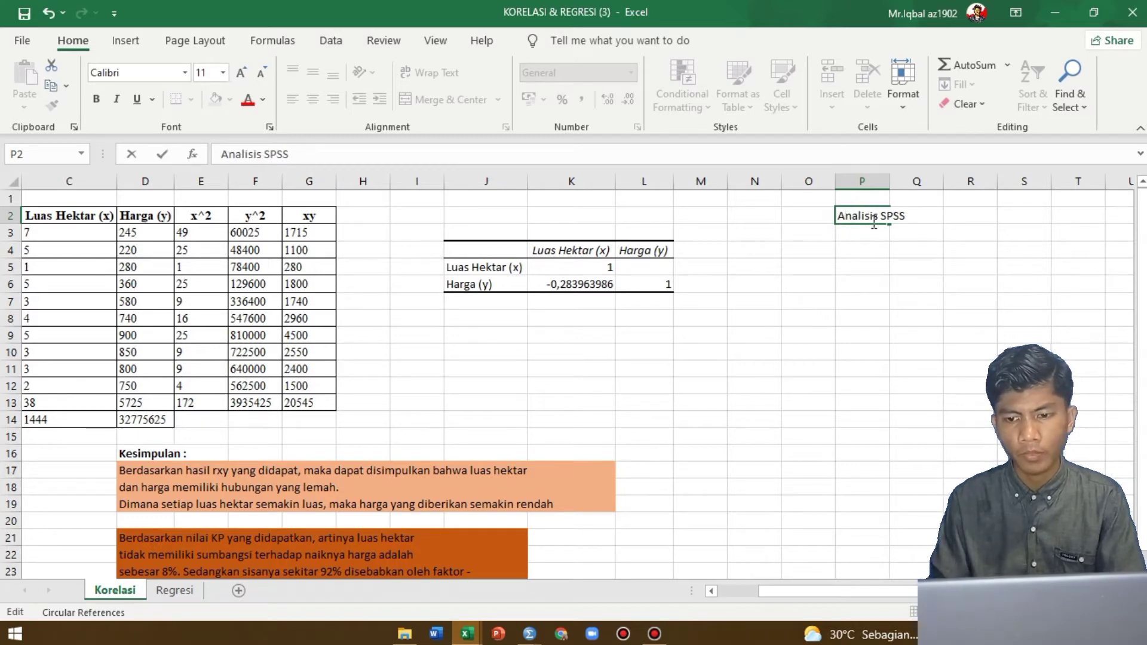
left_click(825, 232)
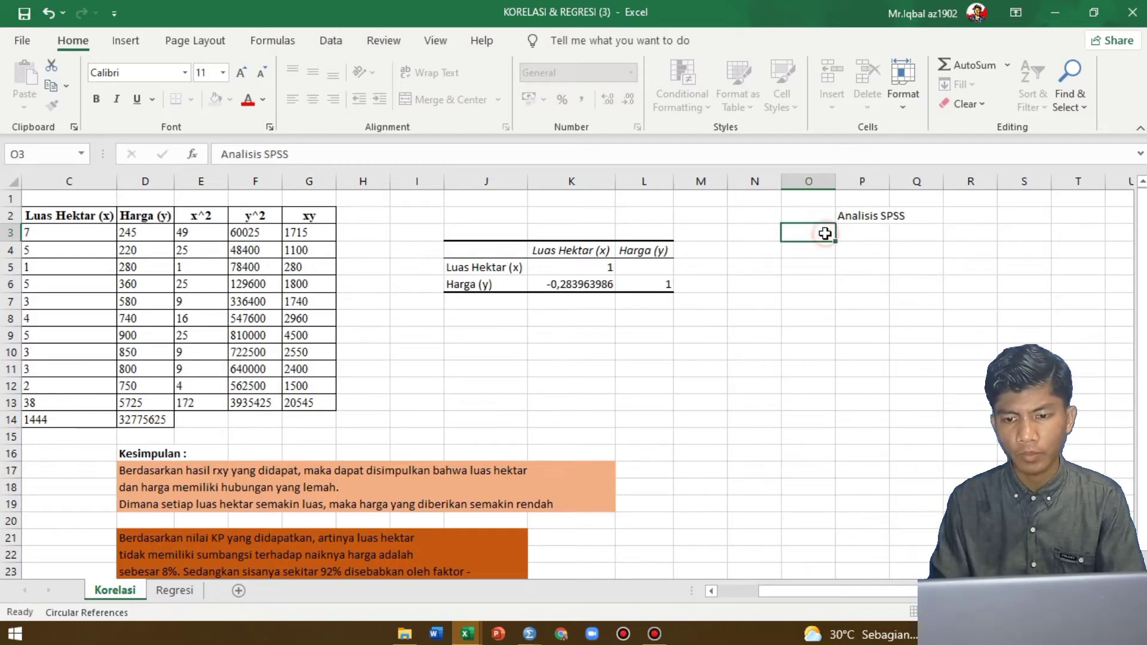
Return to the SPSS output and copy the Correlations table as an image again
right_click(775, 266)
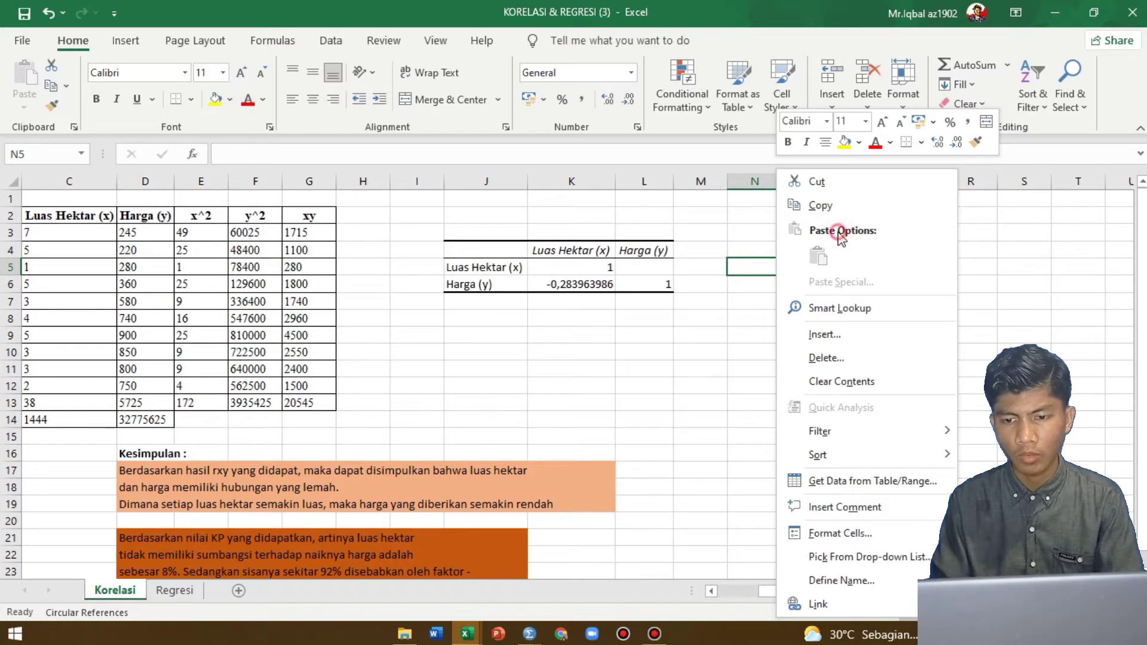
left_click(735, 289)
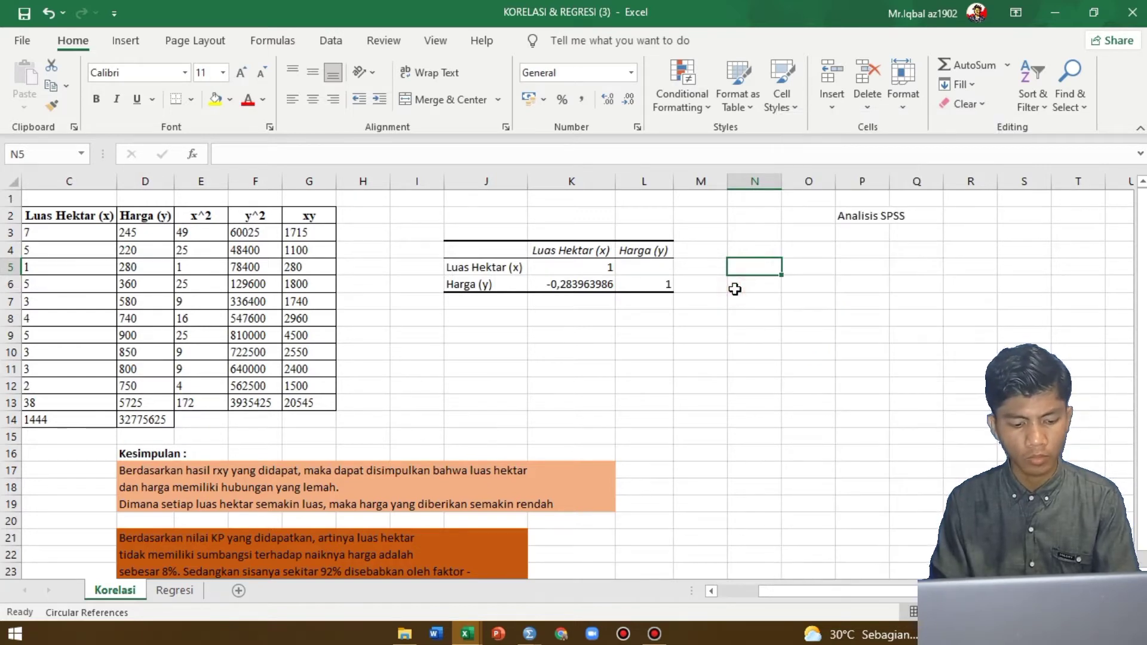
key("alt+Tab")
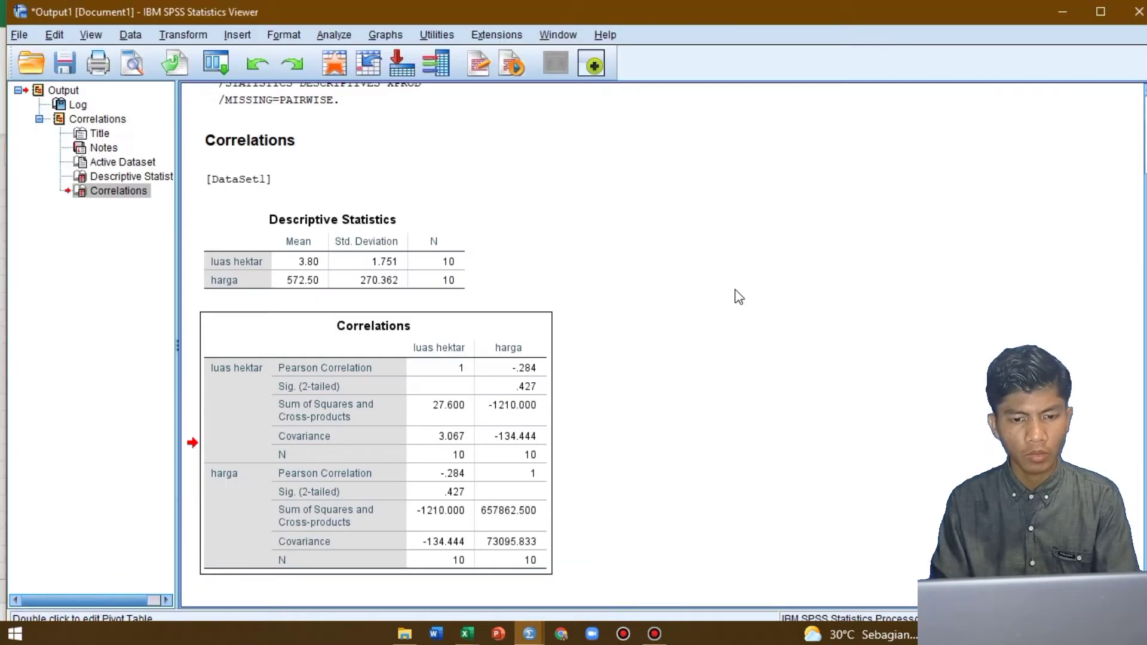
right_click(448, 389)
mouse_move(526, 442)
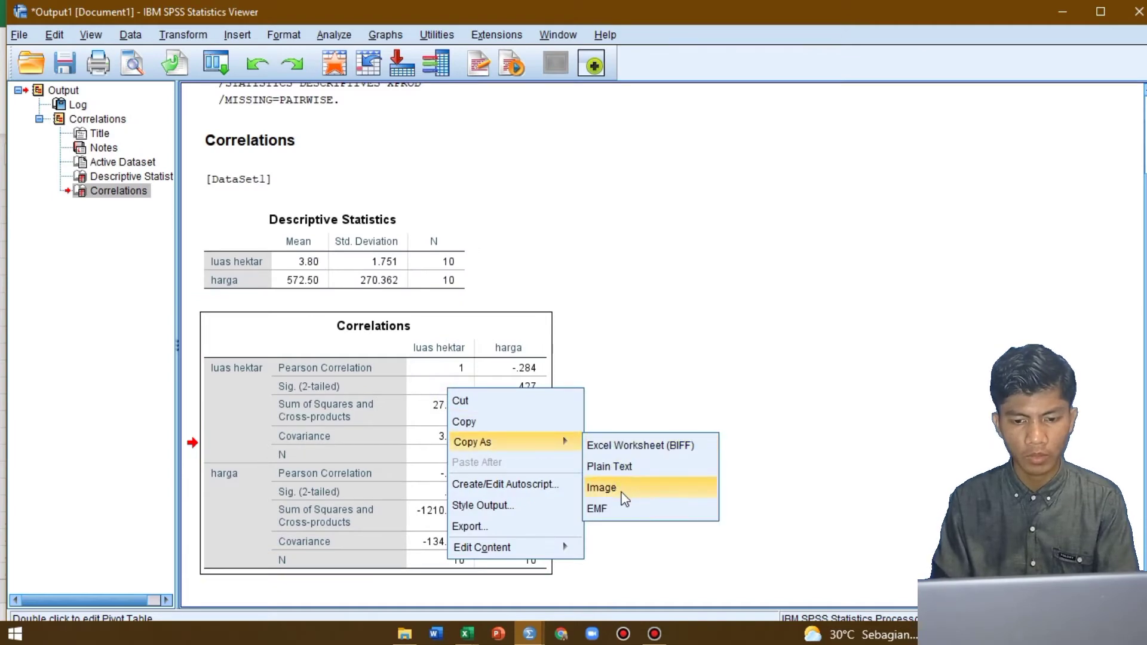
left_click(624, 498)
Paste the Correlations table into the Excel Korelasi sheet at N5 as a JPEG picture and place it just below the "Analisis SPSS" heading
key("alt+Tab")
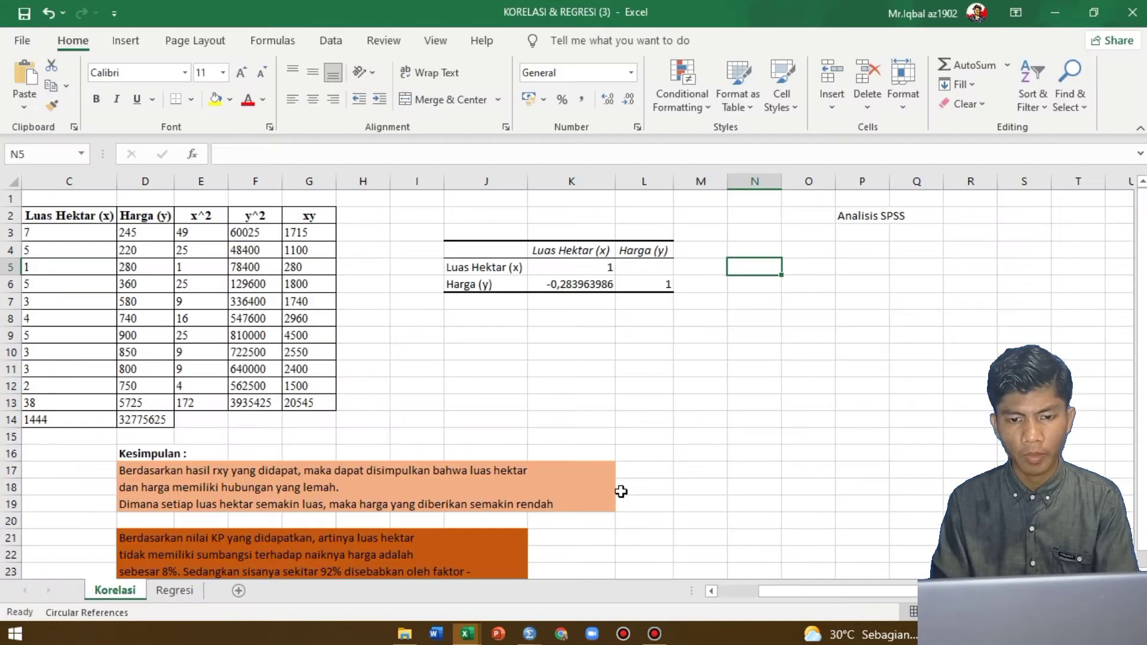
right_click(763, 267)
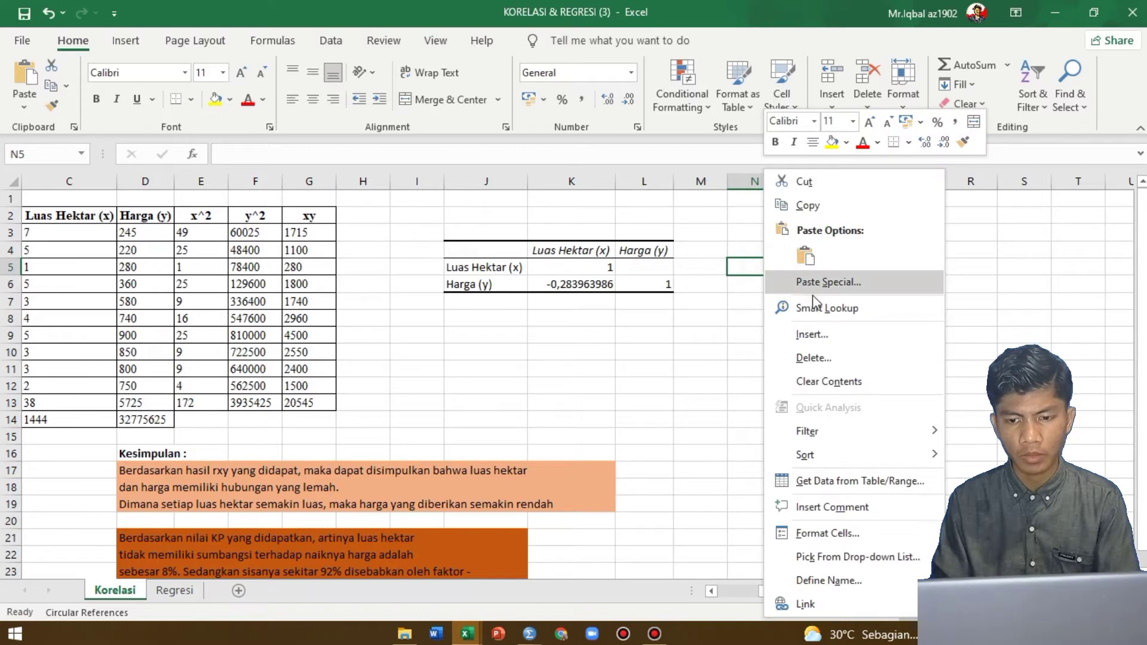
left_click(851, 281)
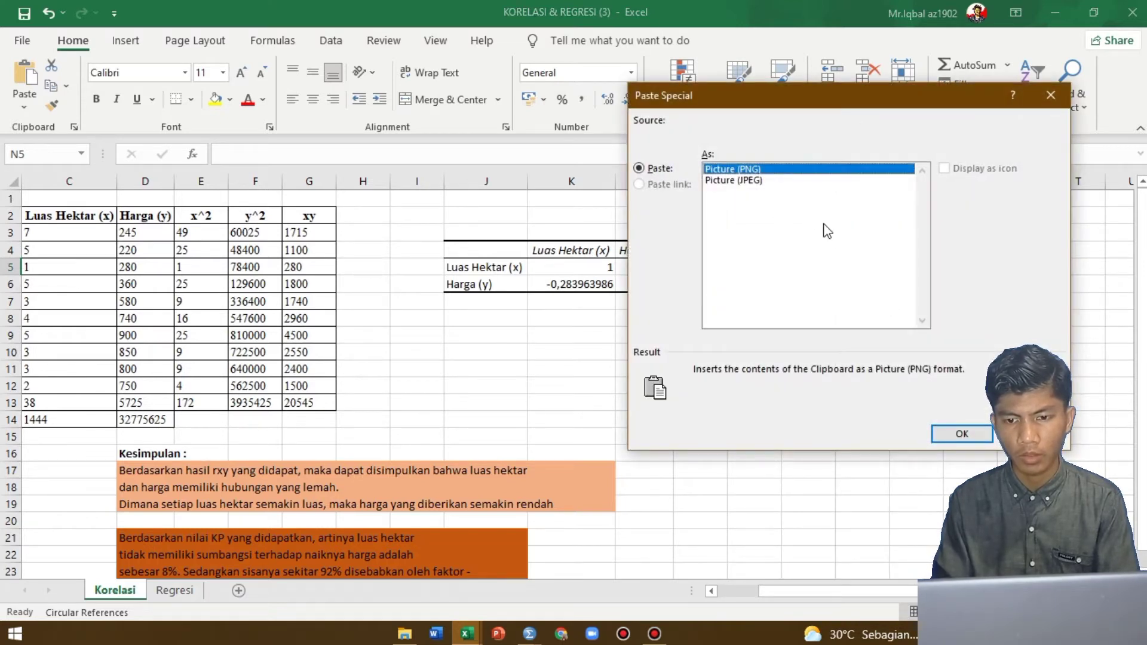
left_click(754, 181)
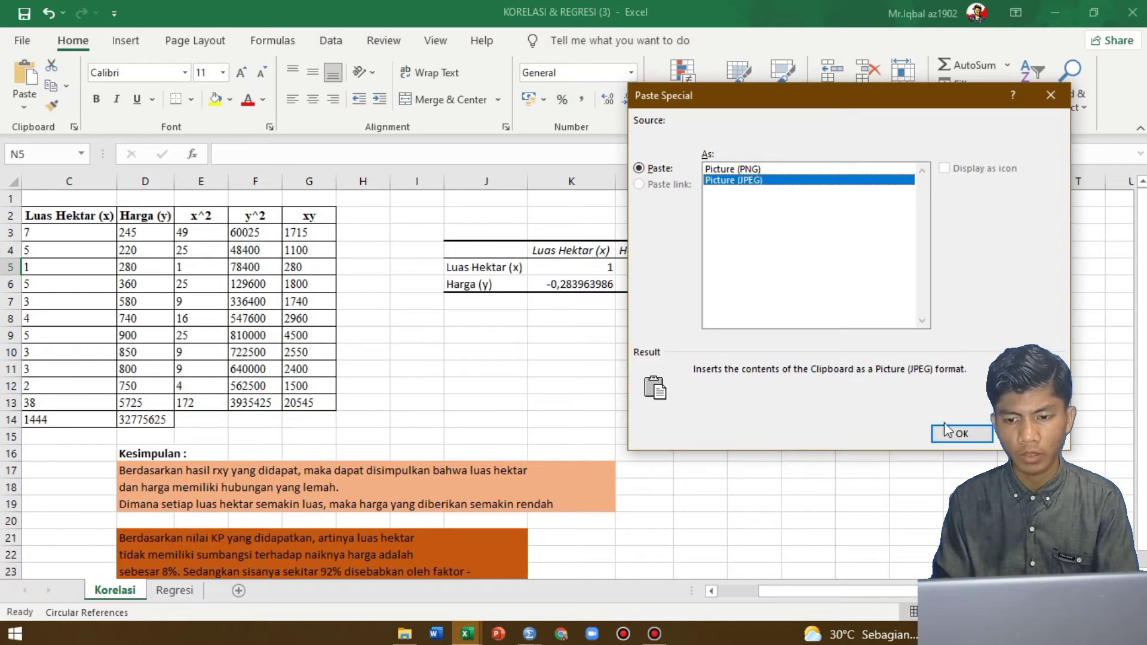
left_click(961, 436)
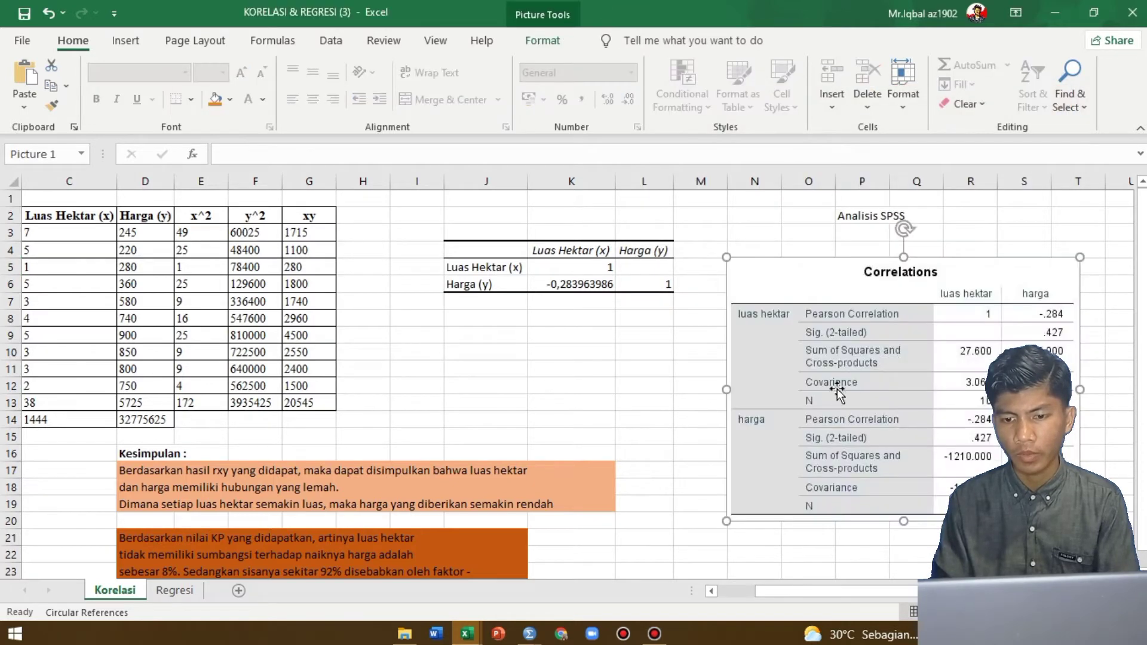
left_click_drag(879, 317, 863, 303)
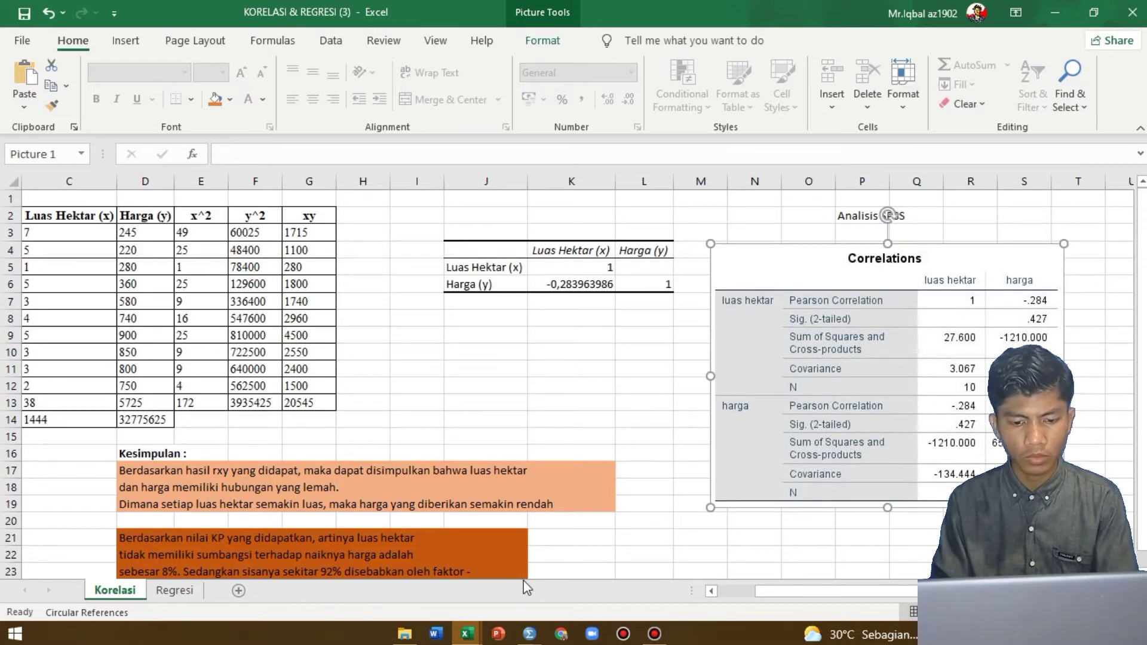
Switch to the SPSS Data Editor and set up a Frequencies analysis with the variables luas hektar and harga
key("alt+Tab")
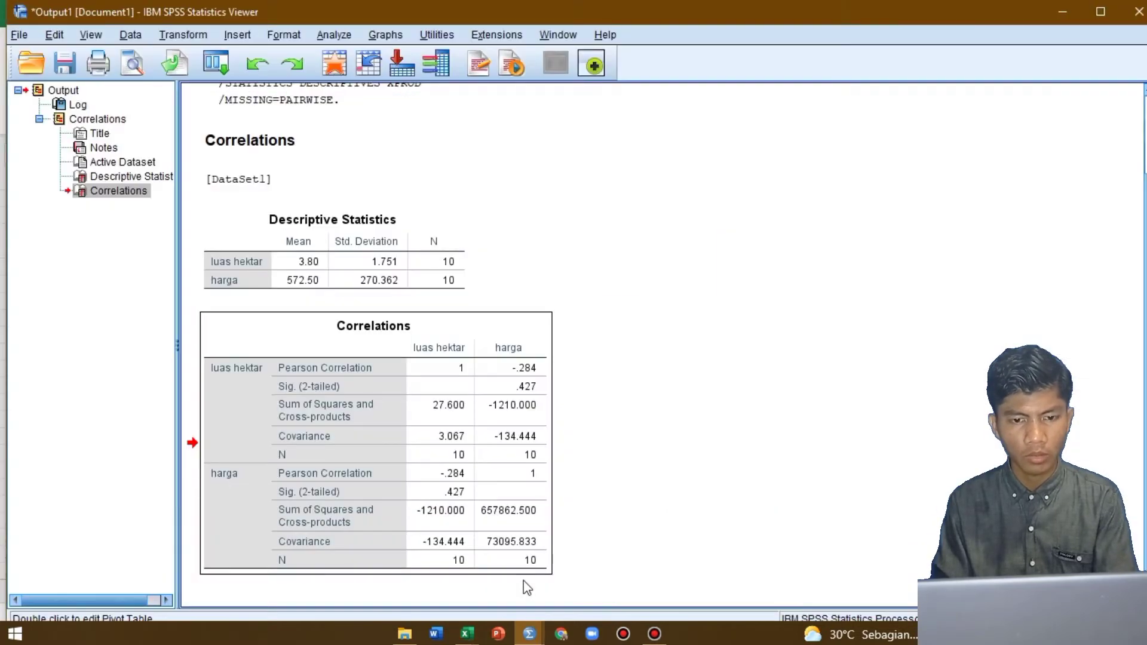
key("alt+Tab")
key("alt+Tab")
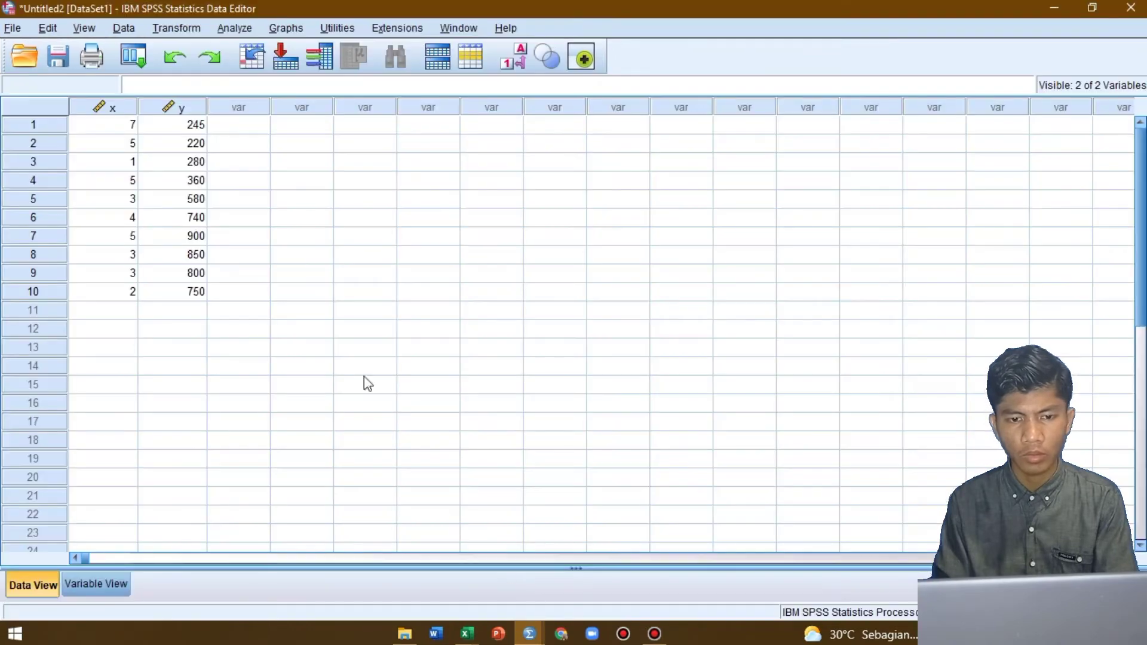
left_click(239, 27)
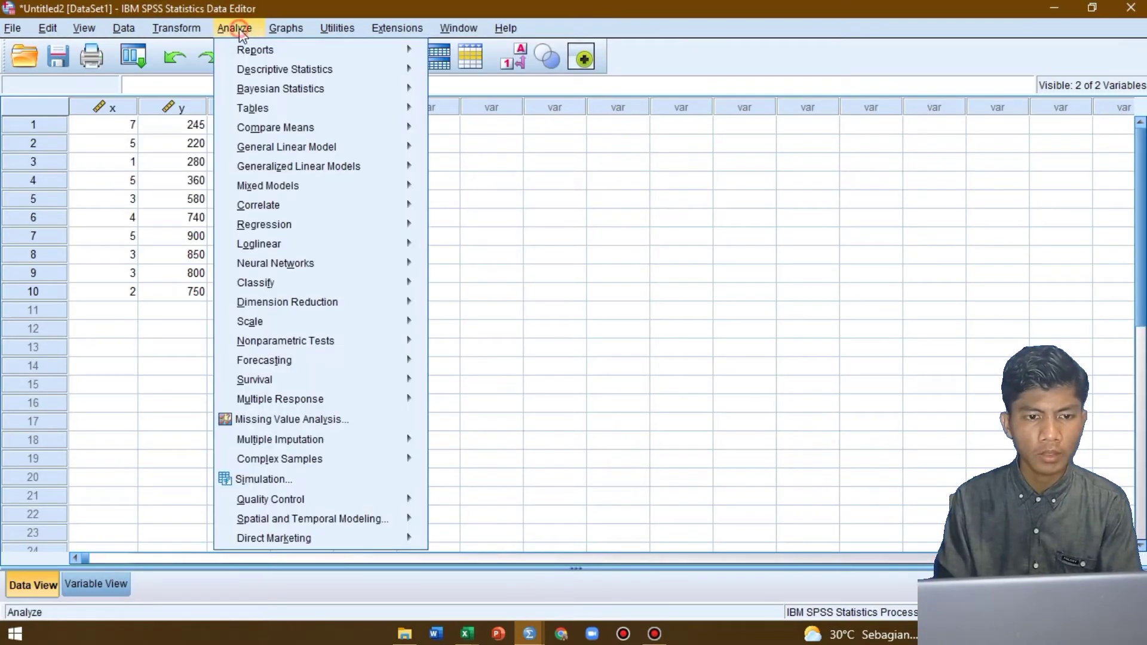
mouse_move(303, 69)
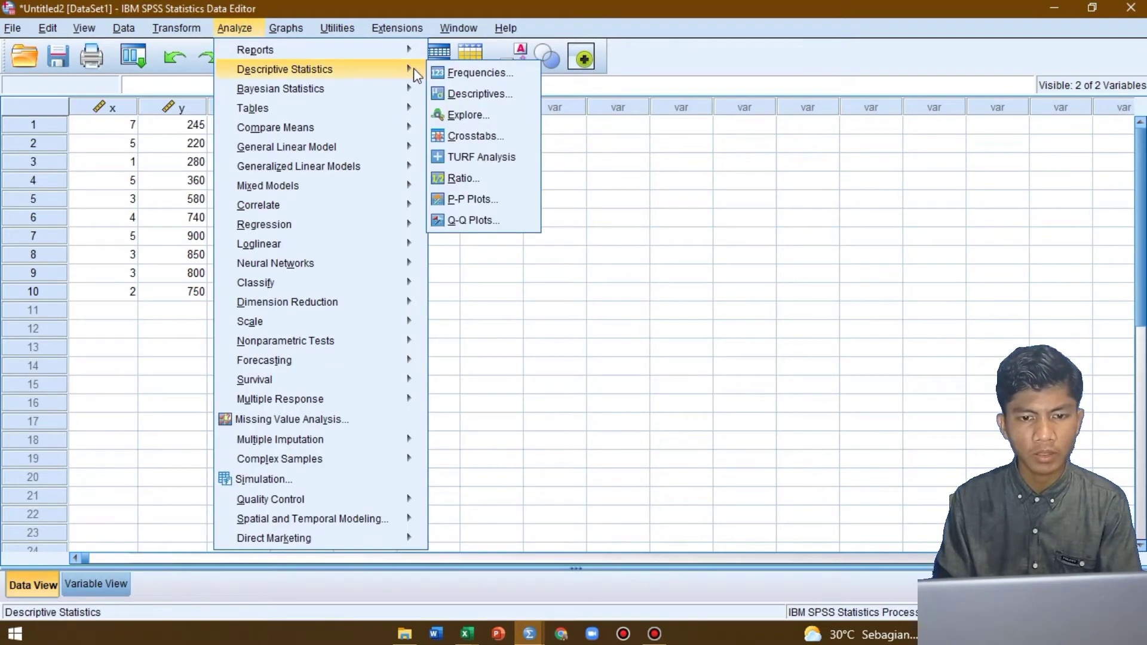
left_click(472, 74)
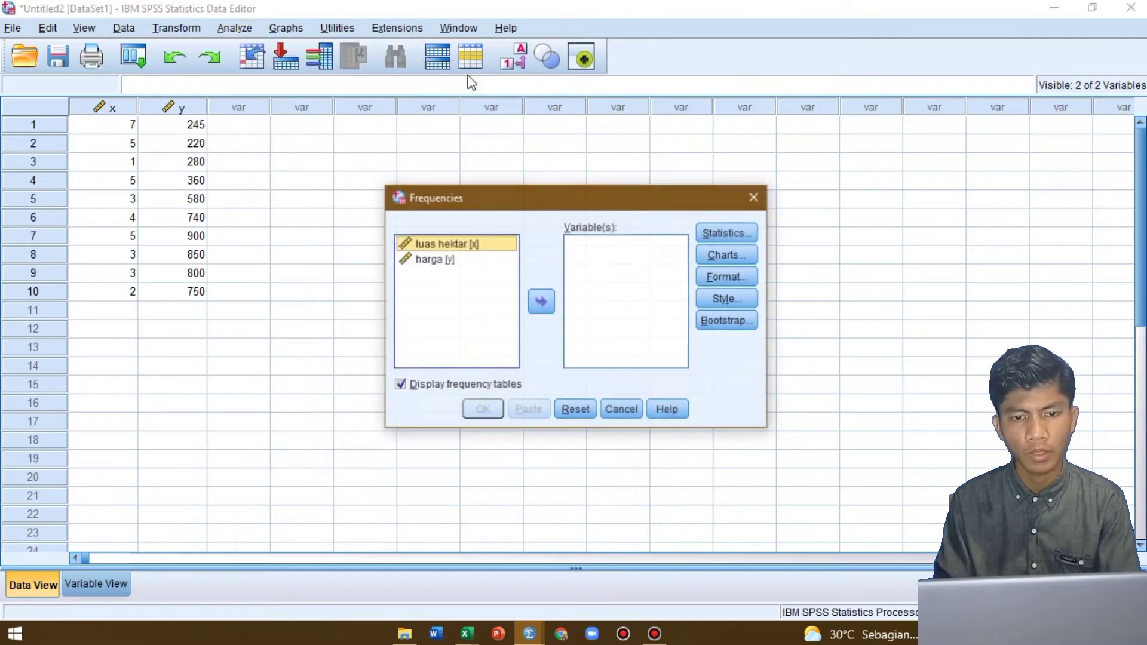
left_click(532, 299)
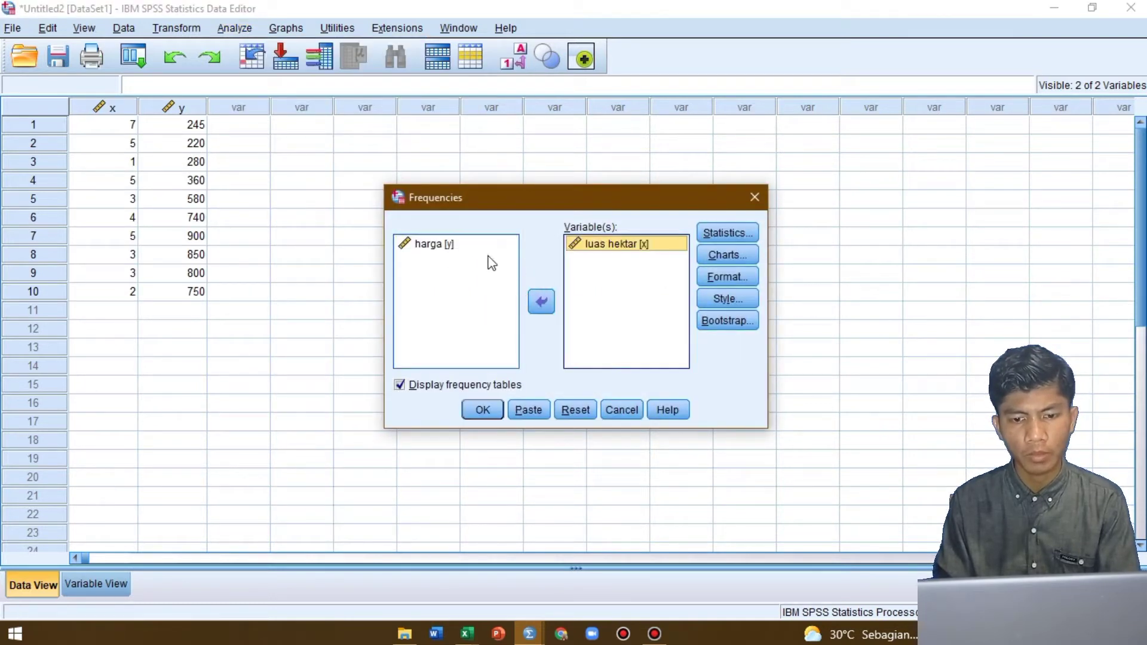
left_click(502, 245)
left_click(534, 306)
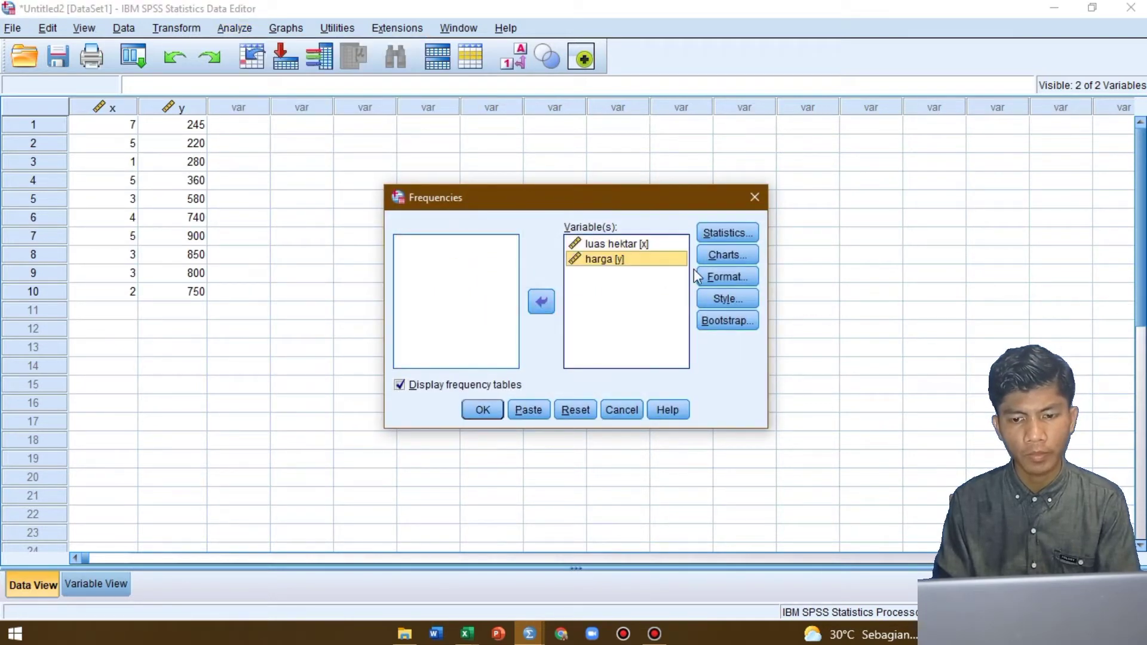
Include quartiles and the 95th percentile in the Frequencies statistics
left_click(718, 234)
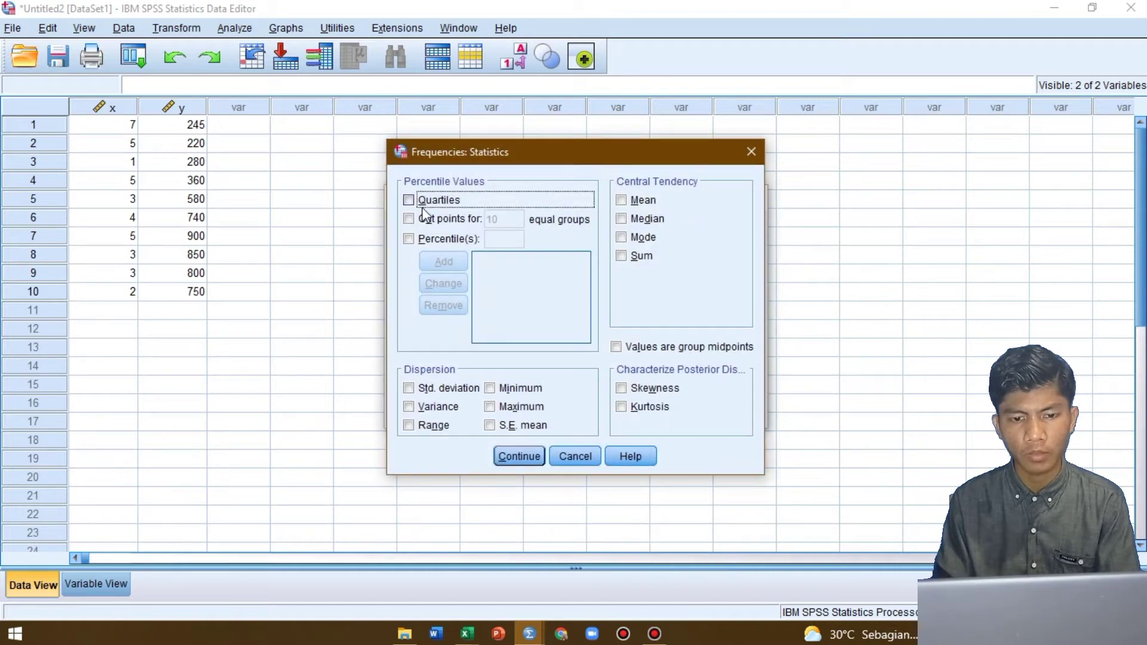
left_click(410, 202)
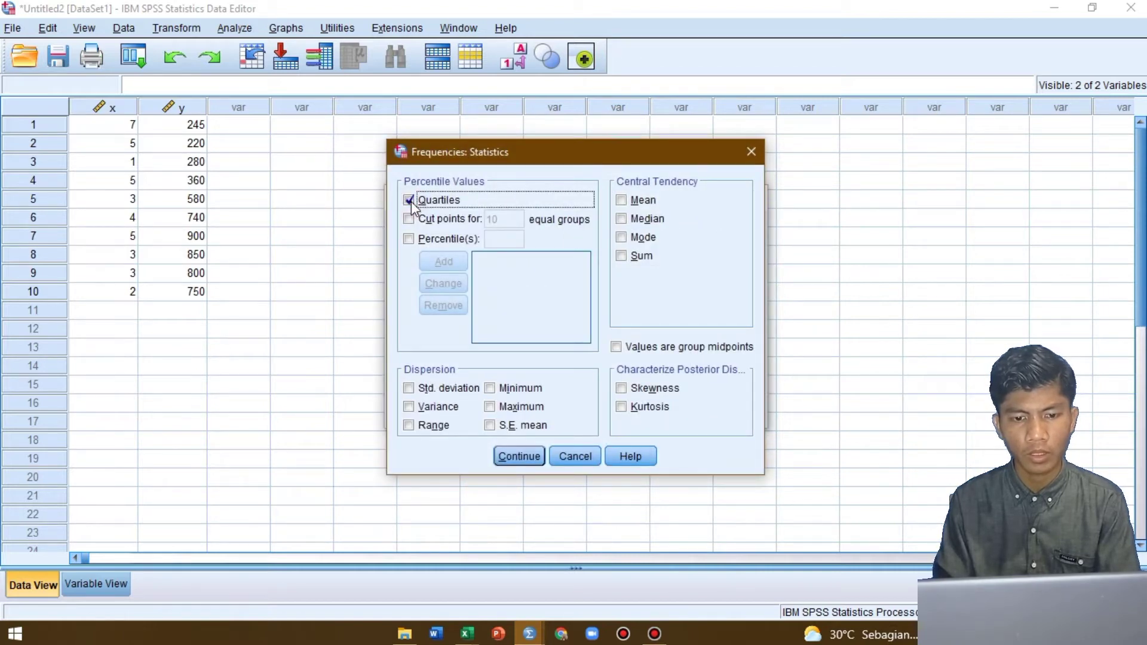
left_click(410, 239)
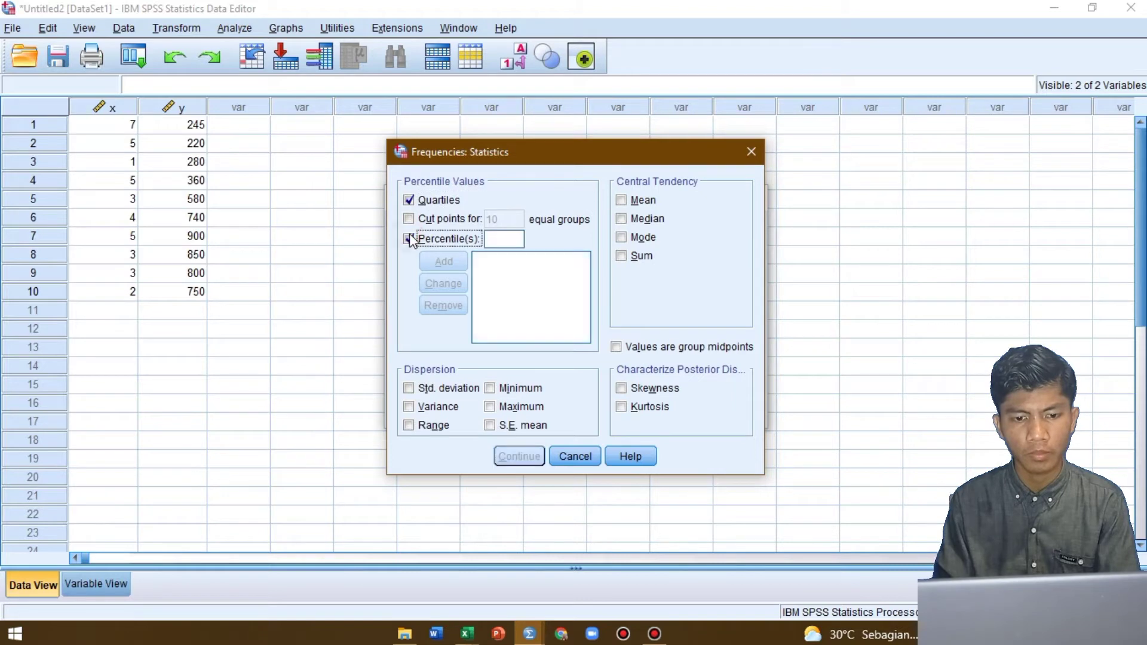
left_click(492, 238)
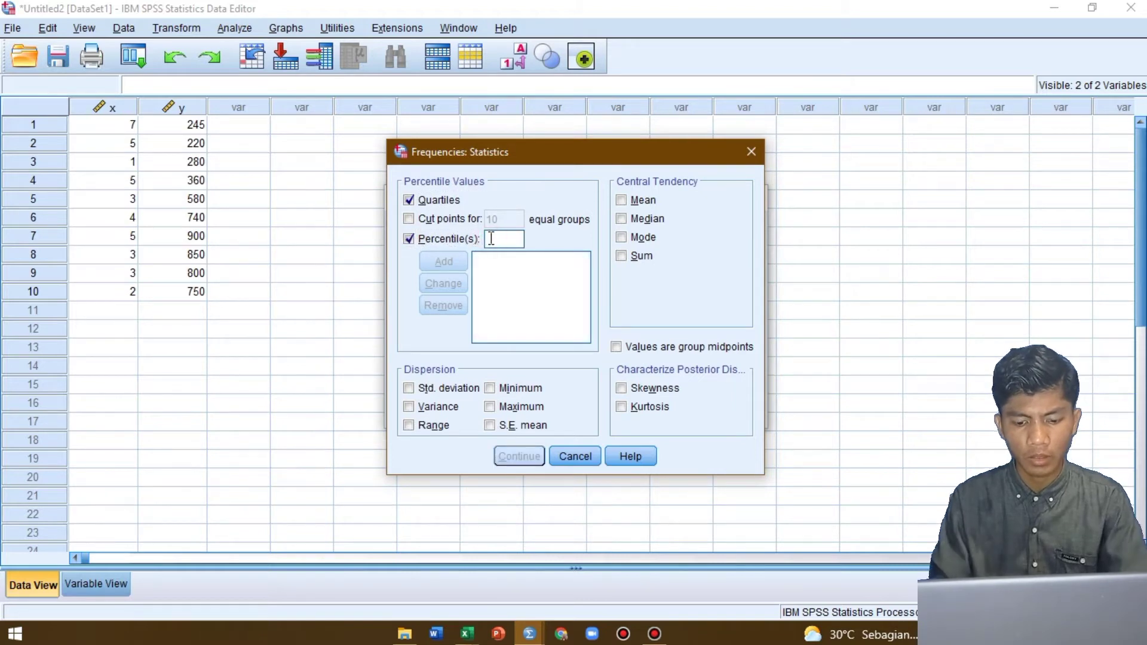
type("95")
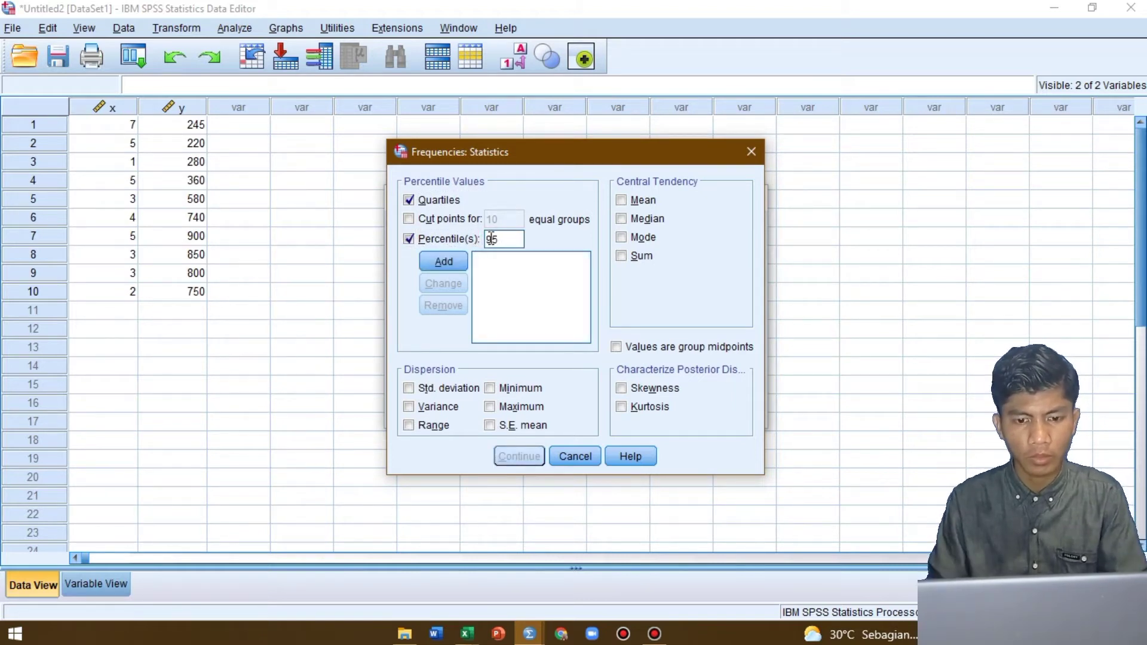
left_click(444, 262)
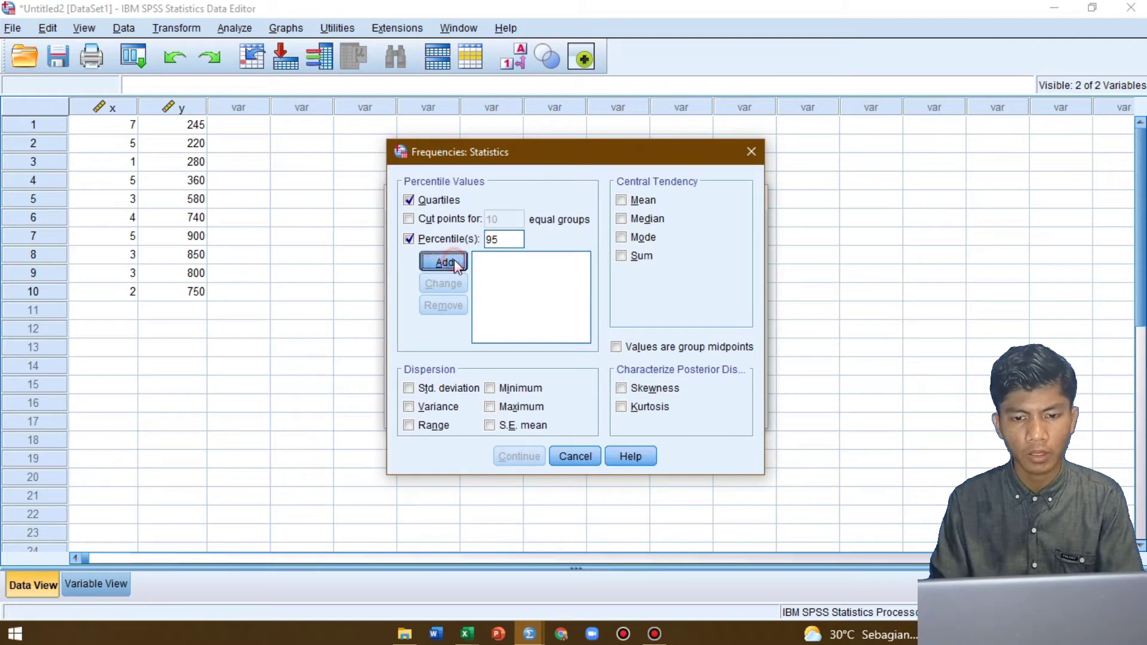
Include the mean, median, mode and sum as central tendency statistics
left_click(640, 203)
left_click(640, 223)
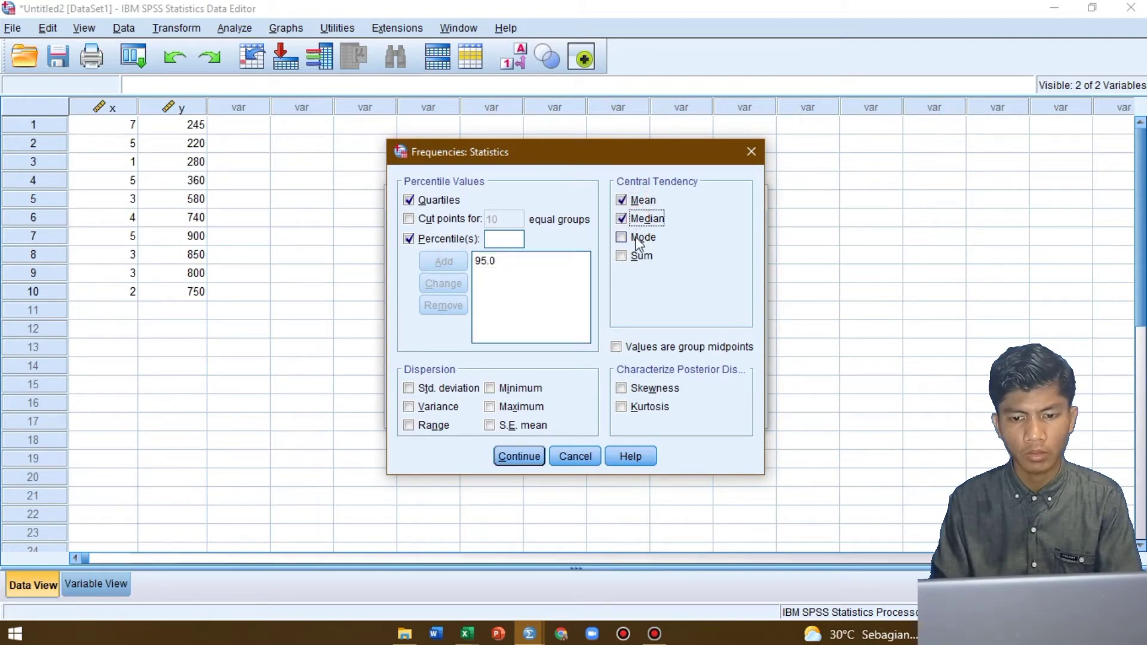
left_click(638, 239)
left_click(635, 257)
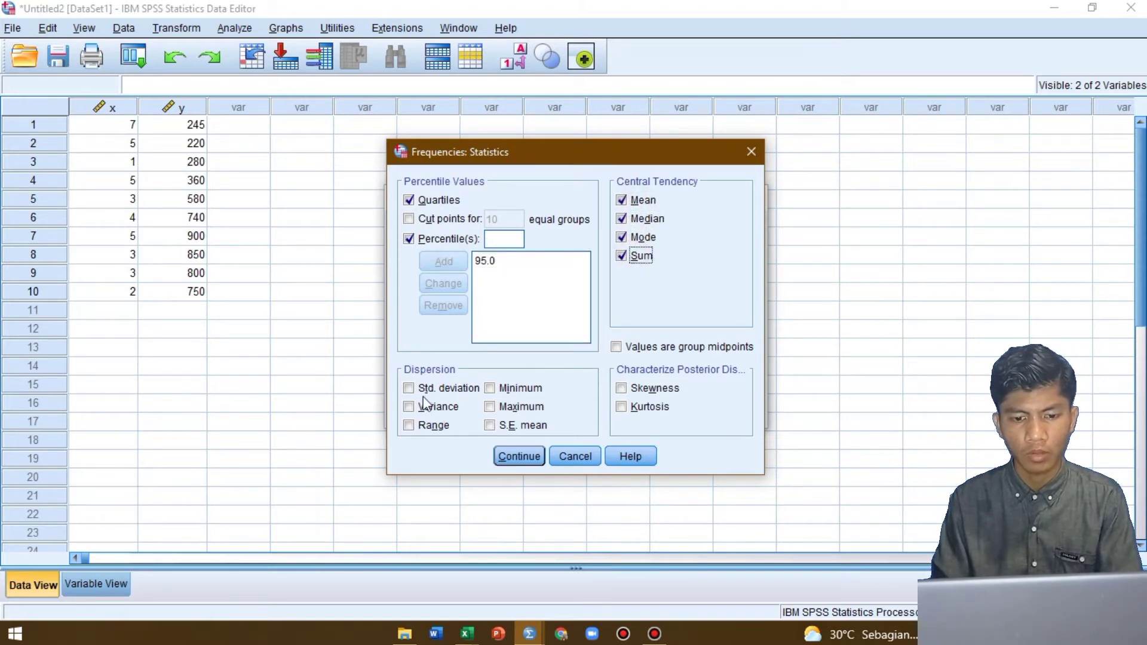
Include standard deviation, variance, range, minimum, maximum and S.E. mean, plus skewness and kurtosis, and accept the statistics selection
left_click(422, 390)
left_click(421, 411)
left_click(424, 428)
left_click(501, 389)
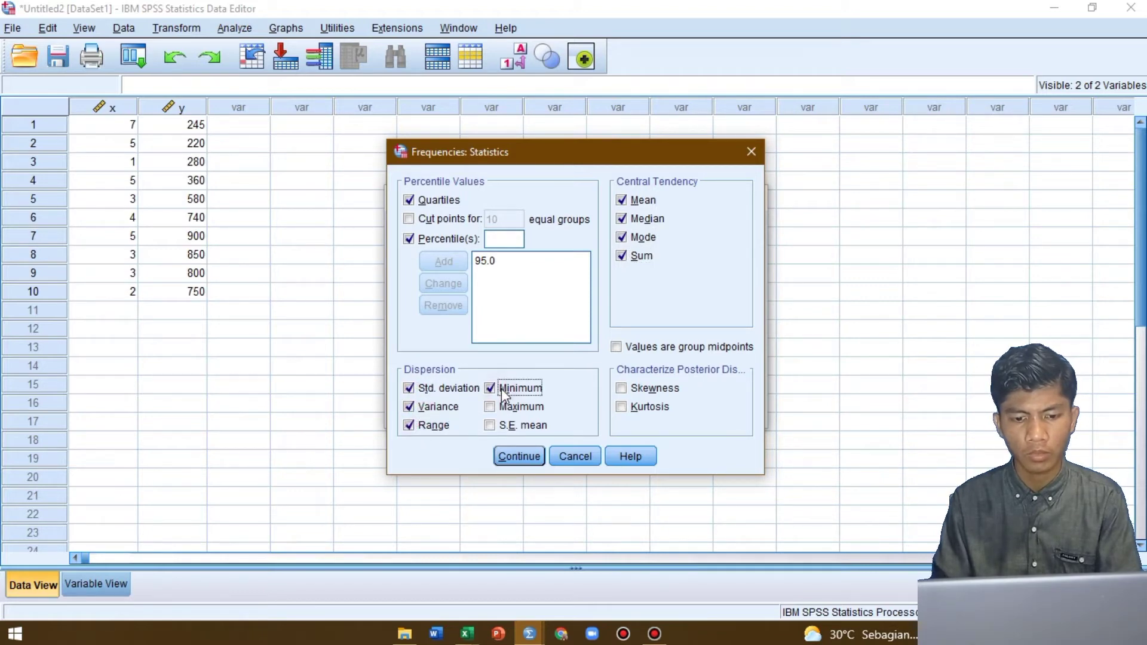
left_click(495, 405)
left_click(491, 428)
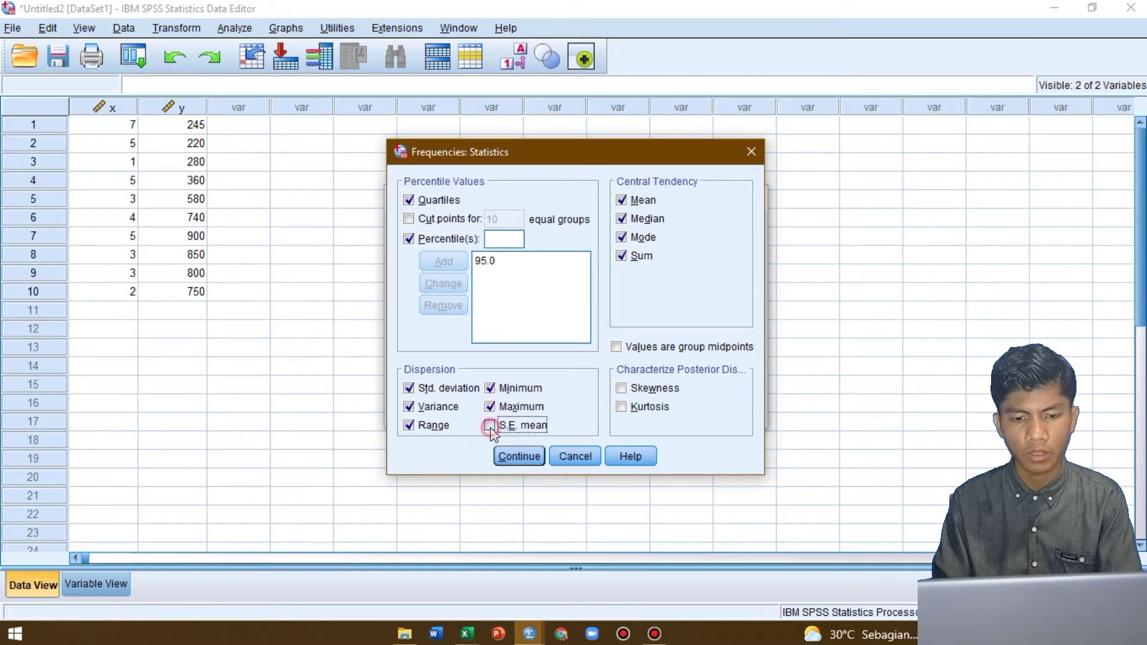
left_click(639, 391)
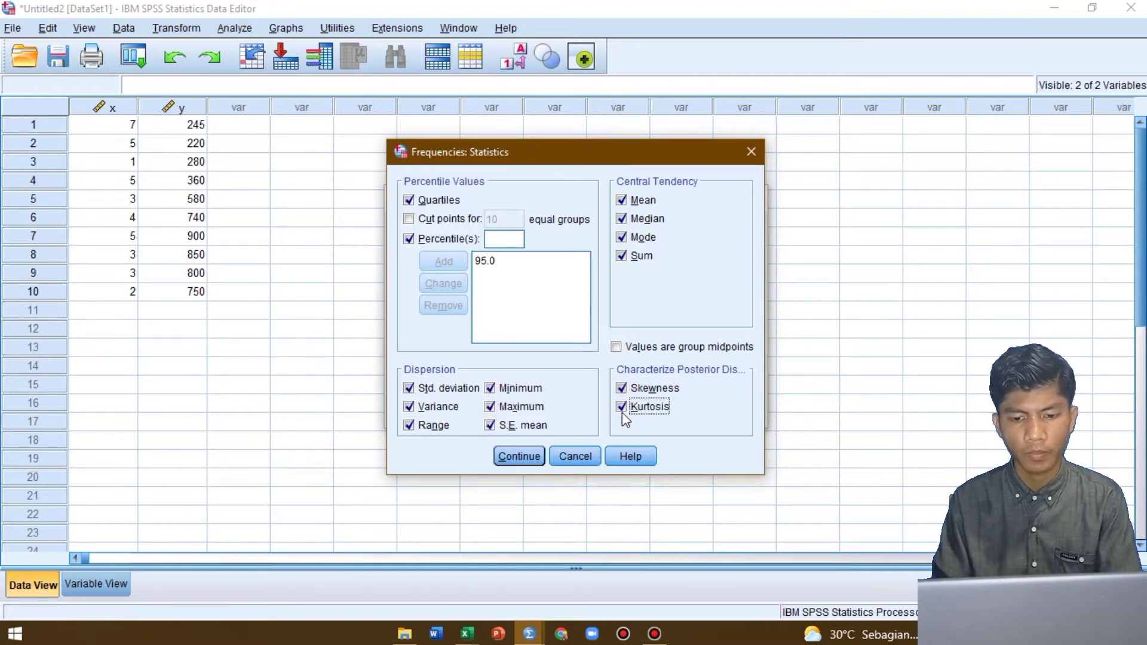
left_click(519, 456)
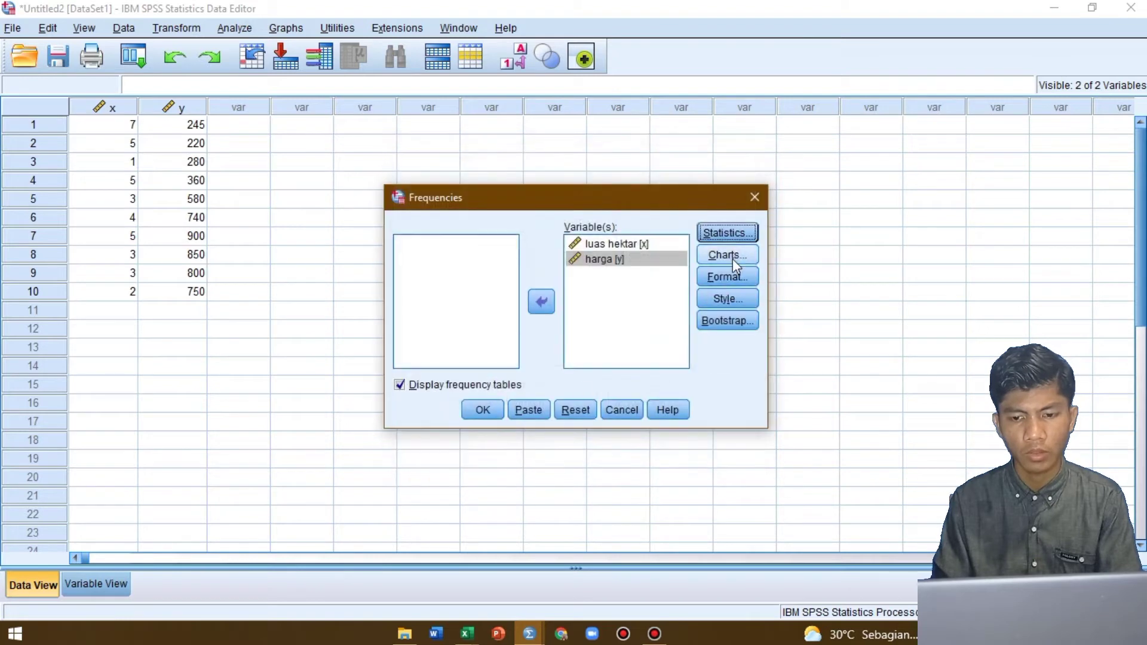
Set the charts to bar charts showing frequencies and run the Frequencies analysis
left_click(733, 260)
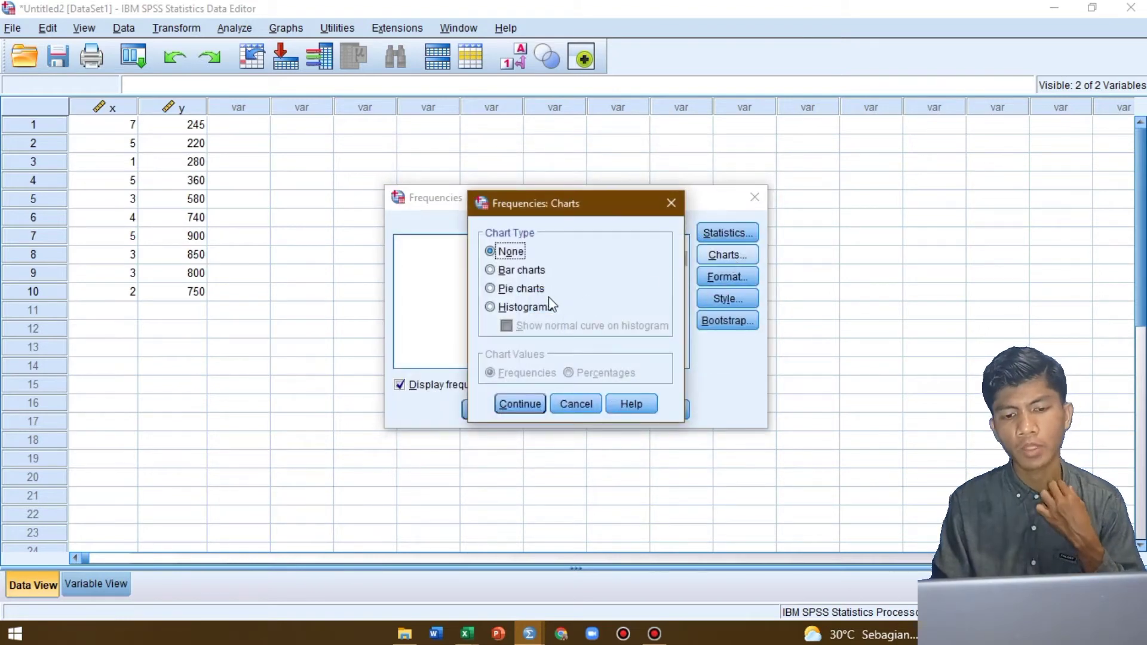
left_click(508, 277)
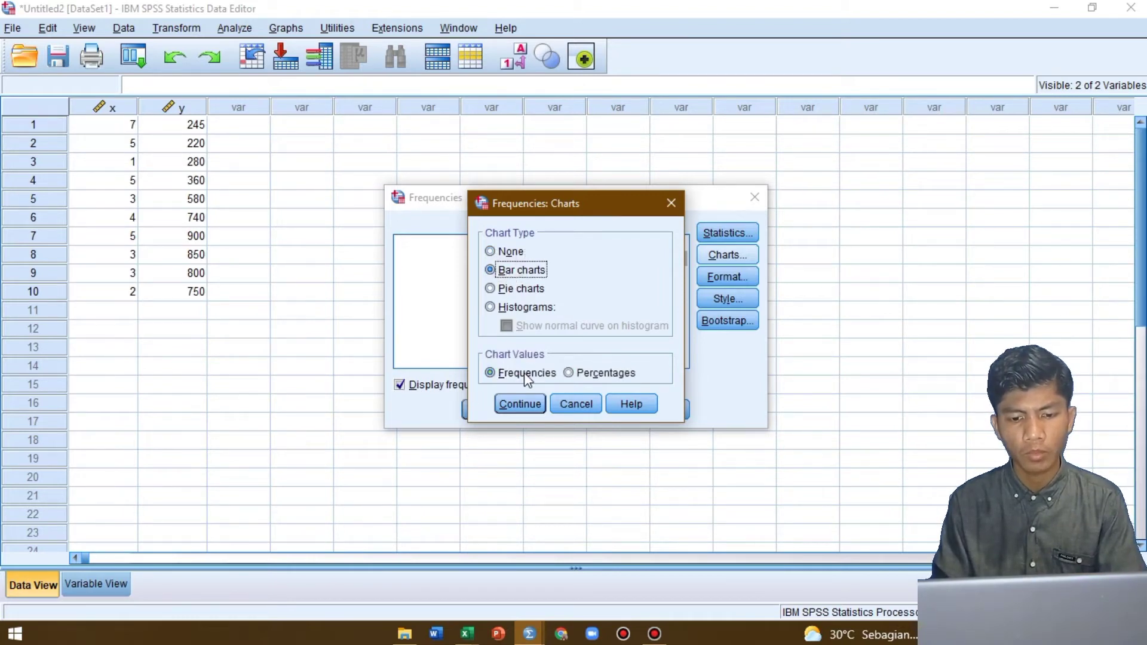
left_click(528, 405)
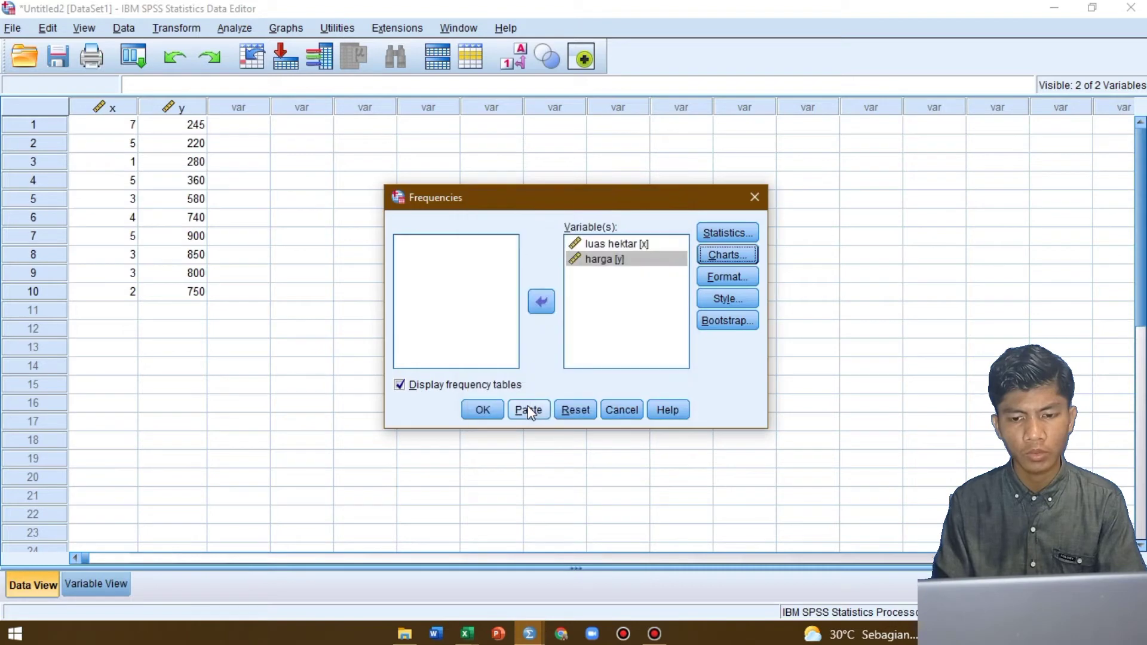
left_click(486, 414)
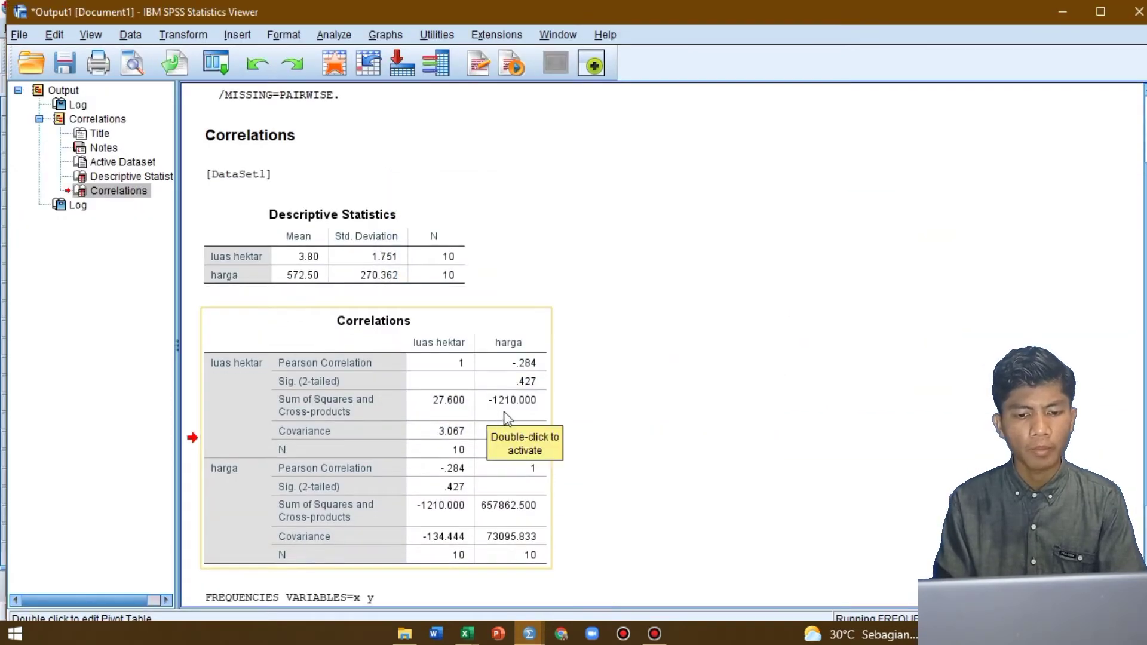
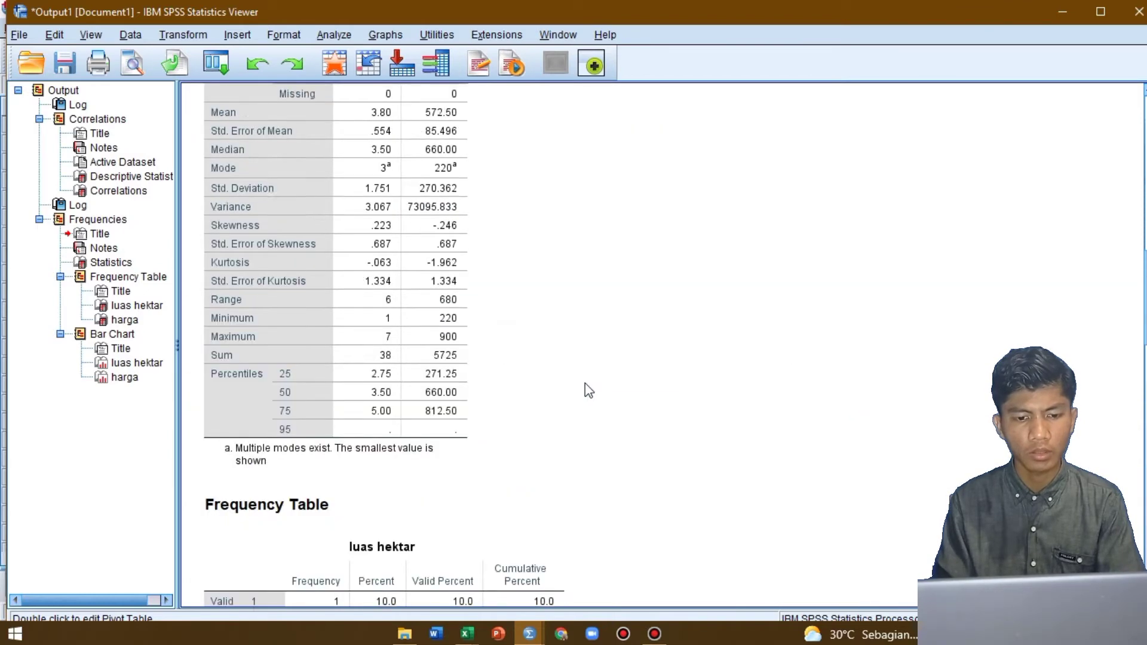
Copy the Frequencies Statistics table for luas hektar and harga as an image
left_click(362, 323)
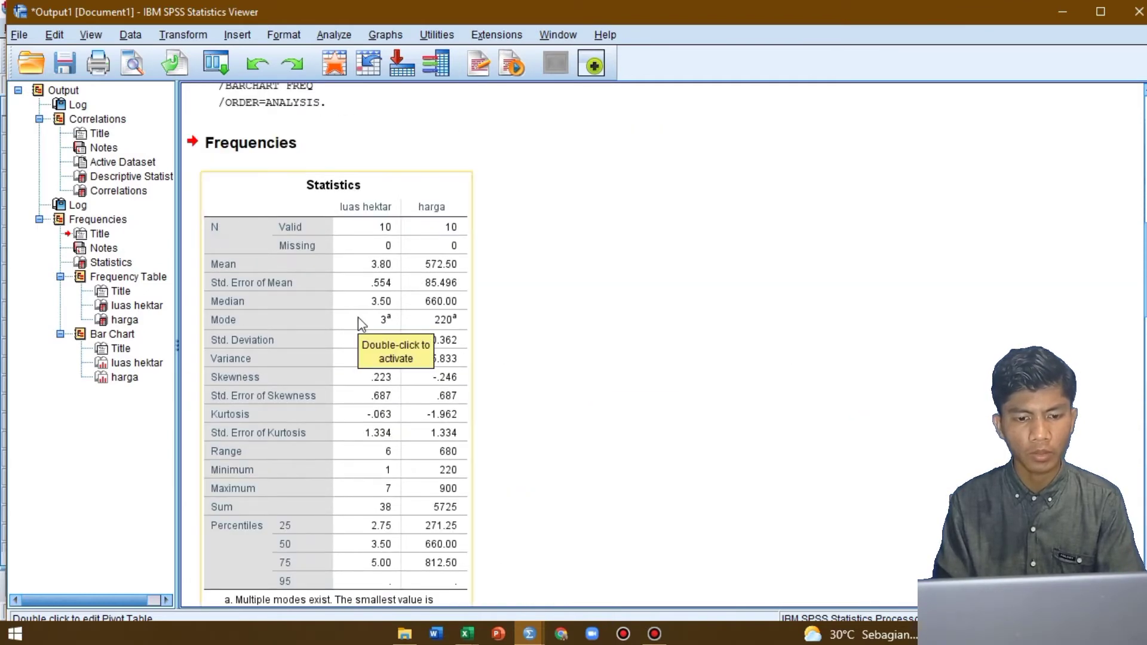
right_click(357, 316)
mouse_move(414, 373)
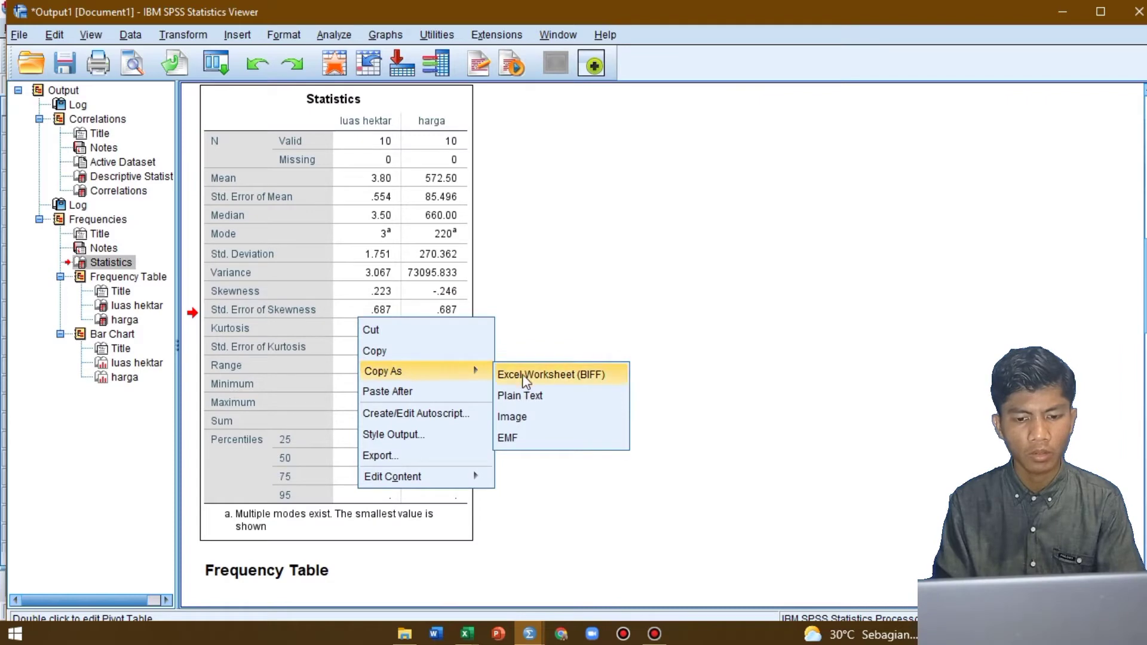
left_click(534, 417)
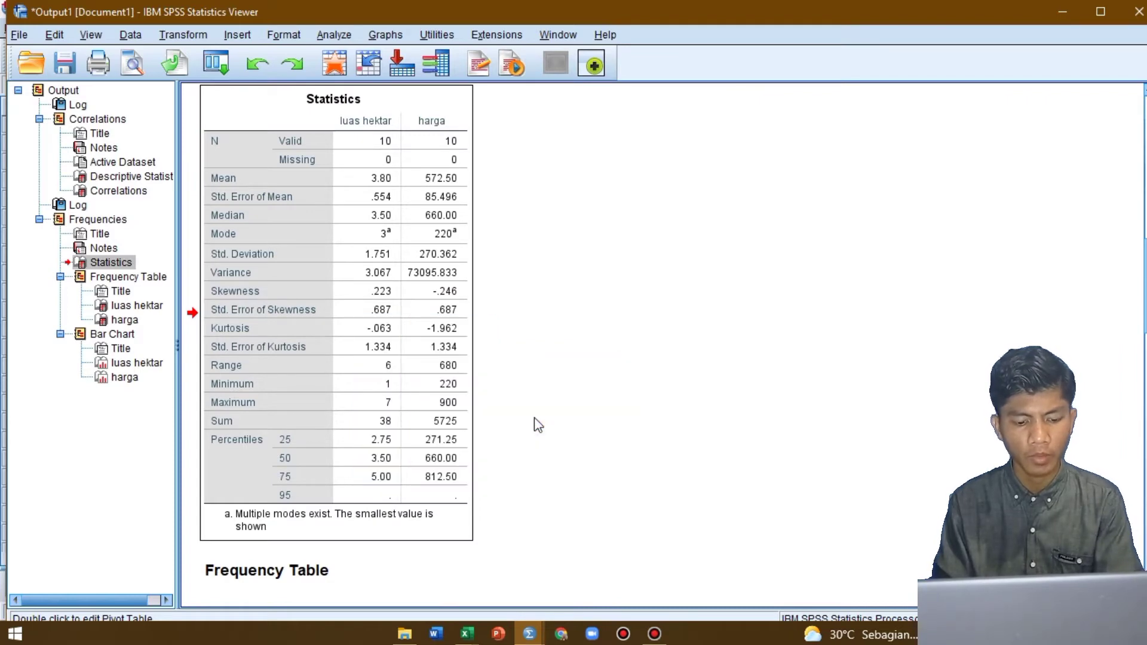
Switch to the Excel workbook and paste the Statistics table as a JPEG picture at cell U4 of the Korelasi sheet
key("alt+Tab")
key("alt+Tab")
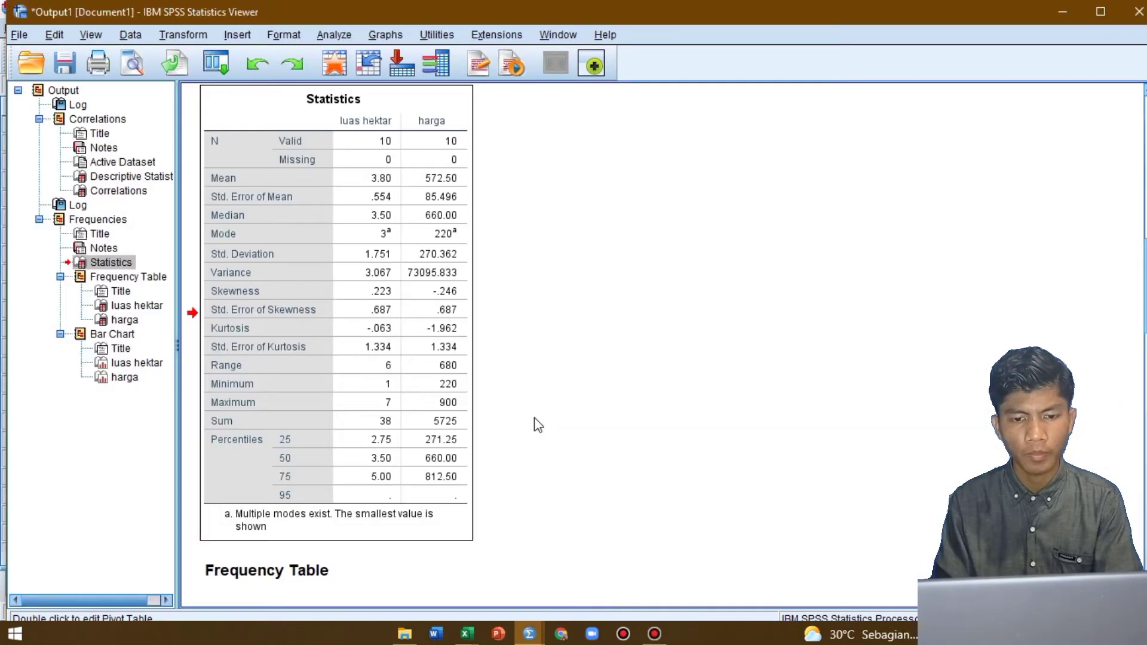
key("alt+Tab")
key("Tab")
scroll(663, 323, "right", 6)
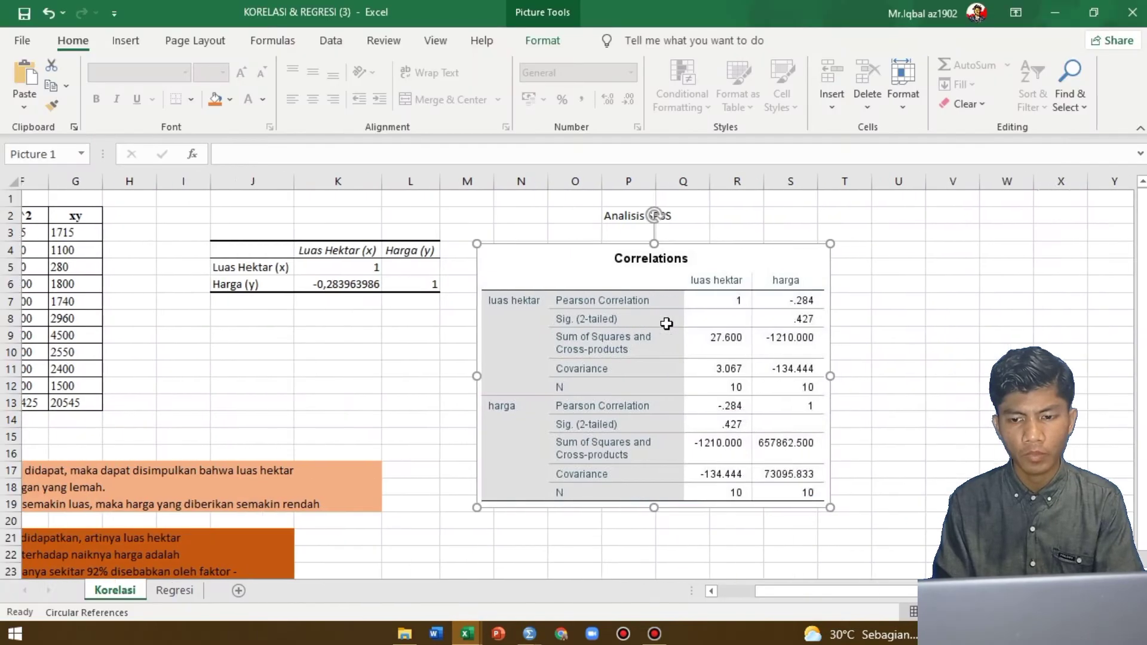
left_click(774, 249)
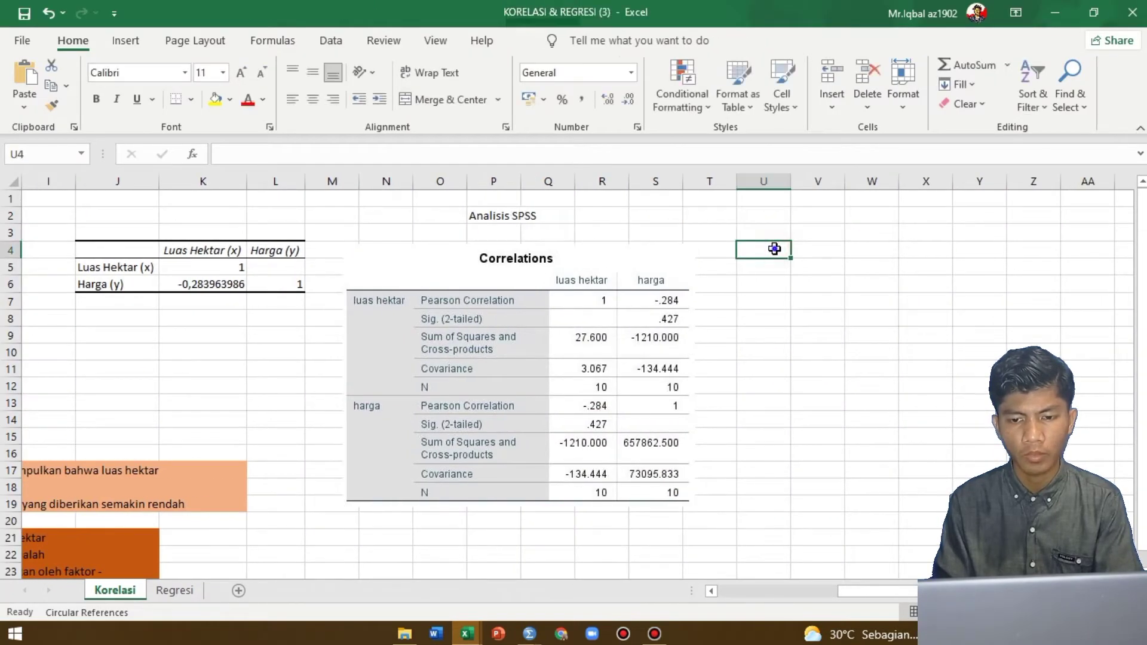
right_click(775, 249)
left_click(826, 284)
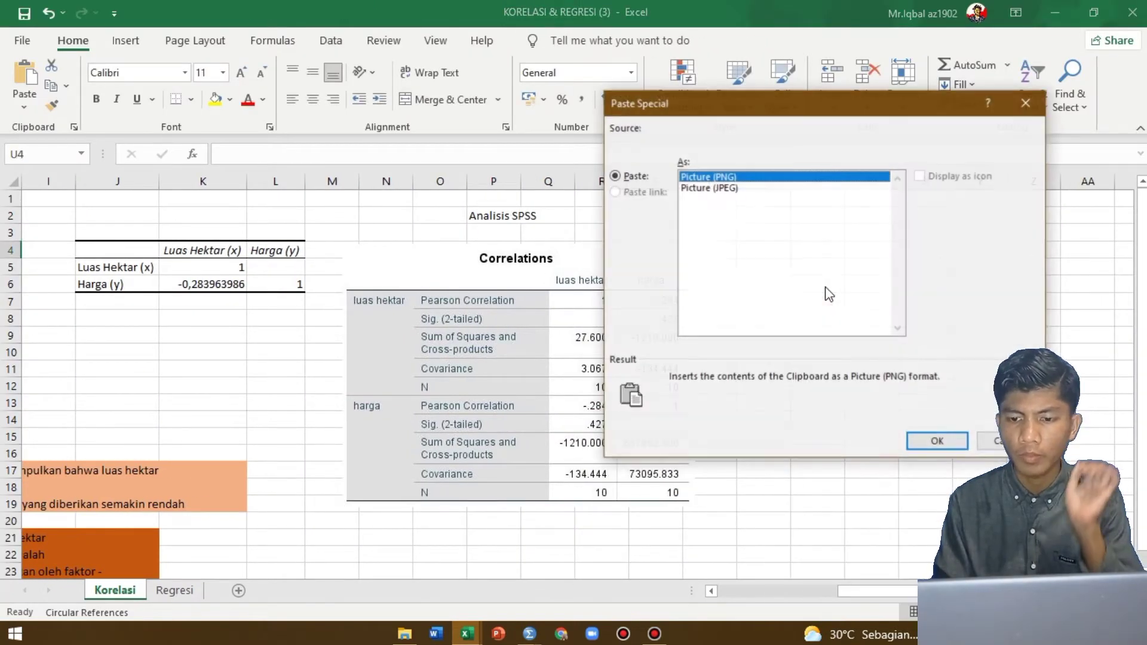
left_click(938, 441)
scroll(944, 440, "down", 4)
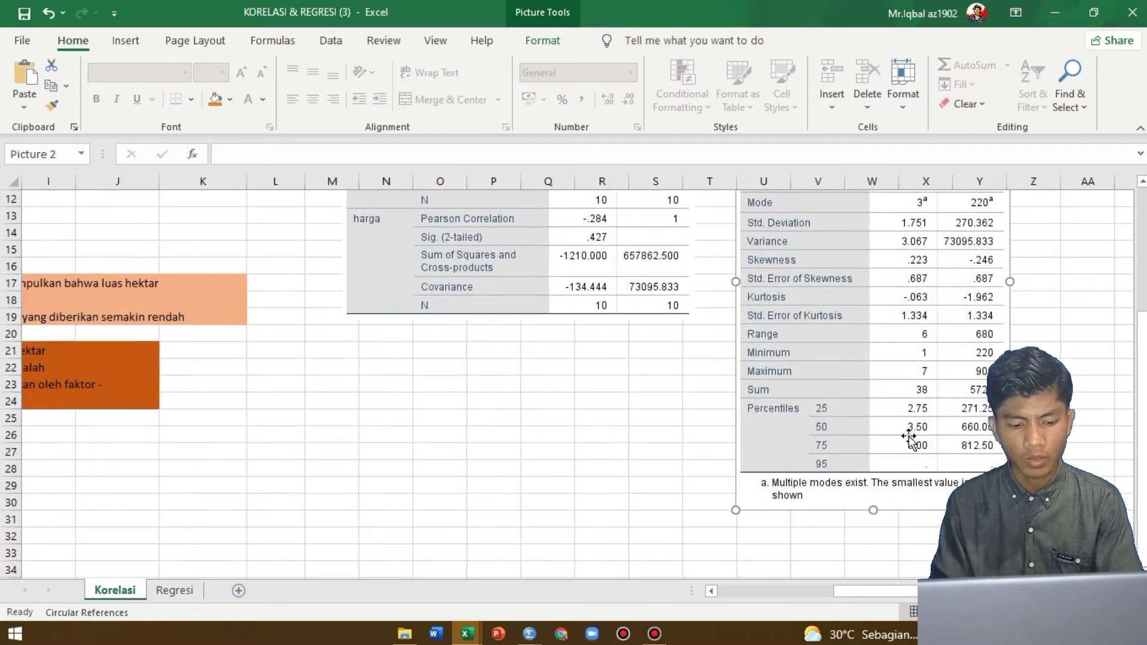
Switch back to the SPSS output and copy the luas hektar bar chart as an image
key("alt+Tab")
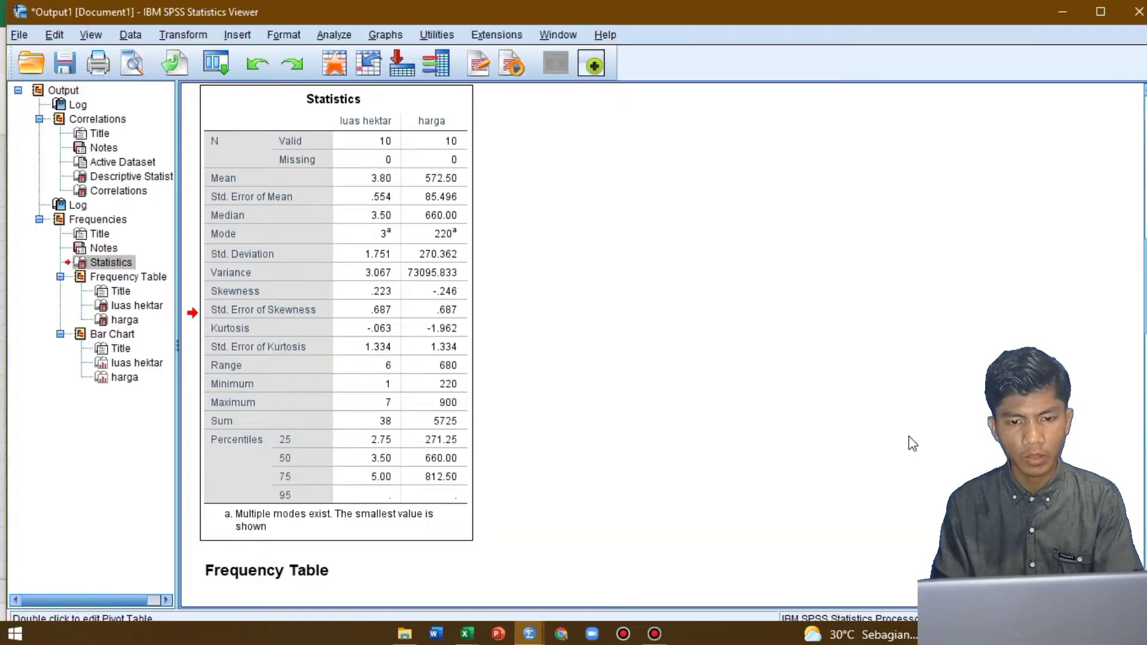
scroll(670, 383, "down", 15)
scroll(670, 381, "up", 5)
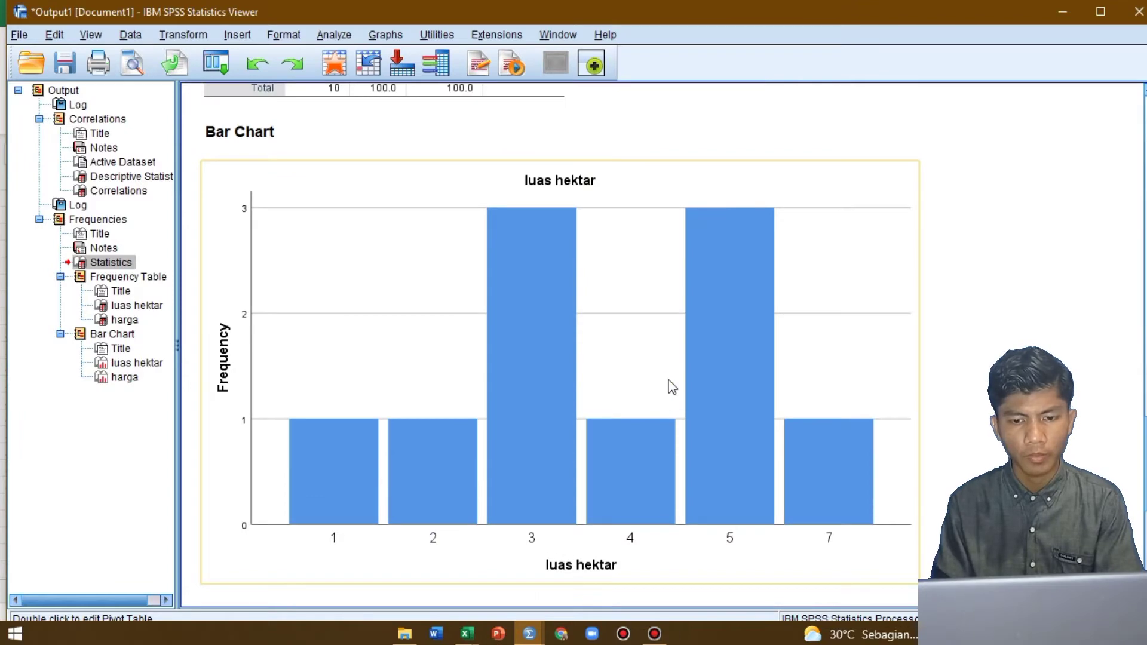
right_click(668, 380)
mouse_move(701, 428)
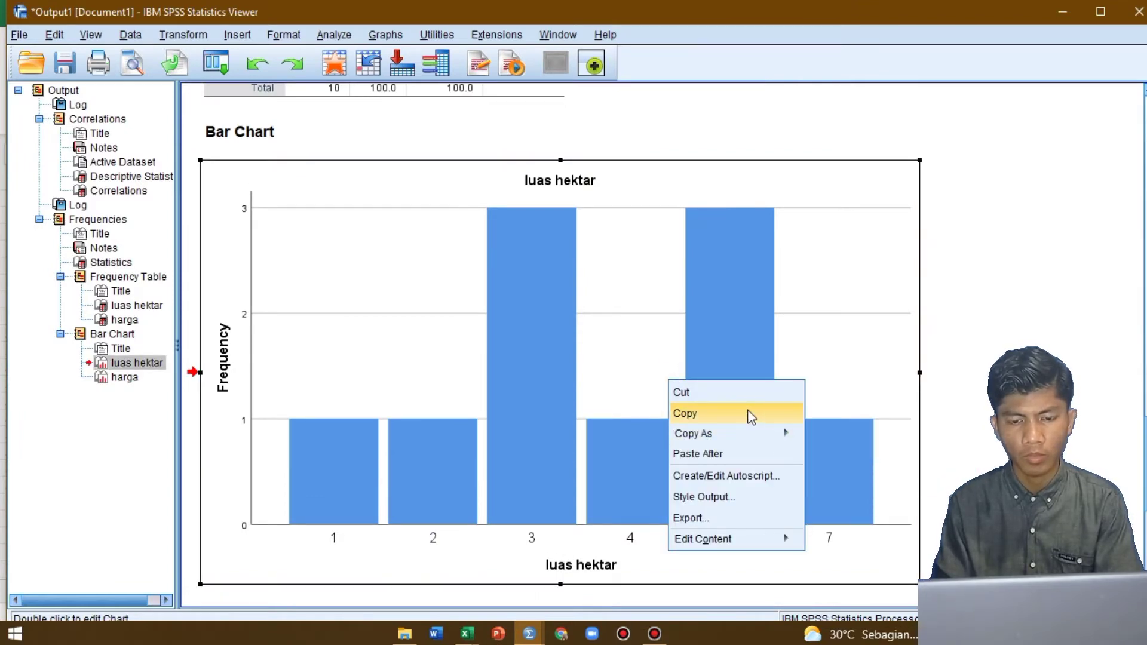
mouse_move(771, 433)
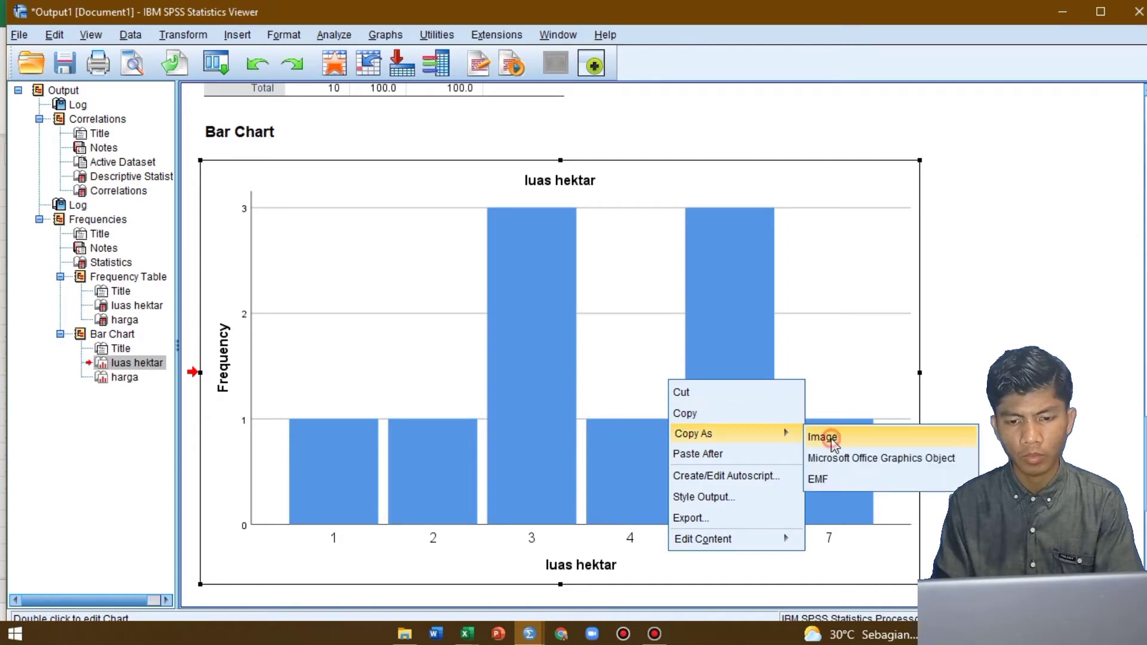
left_click(829, 437)
Return to the Excel workbook and paste the luas hektar chart as a JPEG picture at cell AA4, beside the Statistics table
key("alt+Tab")
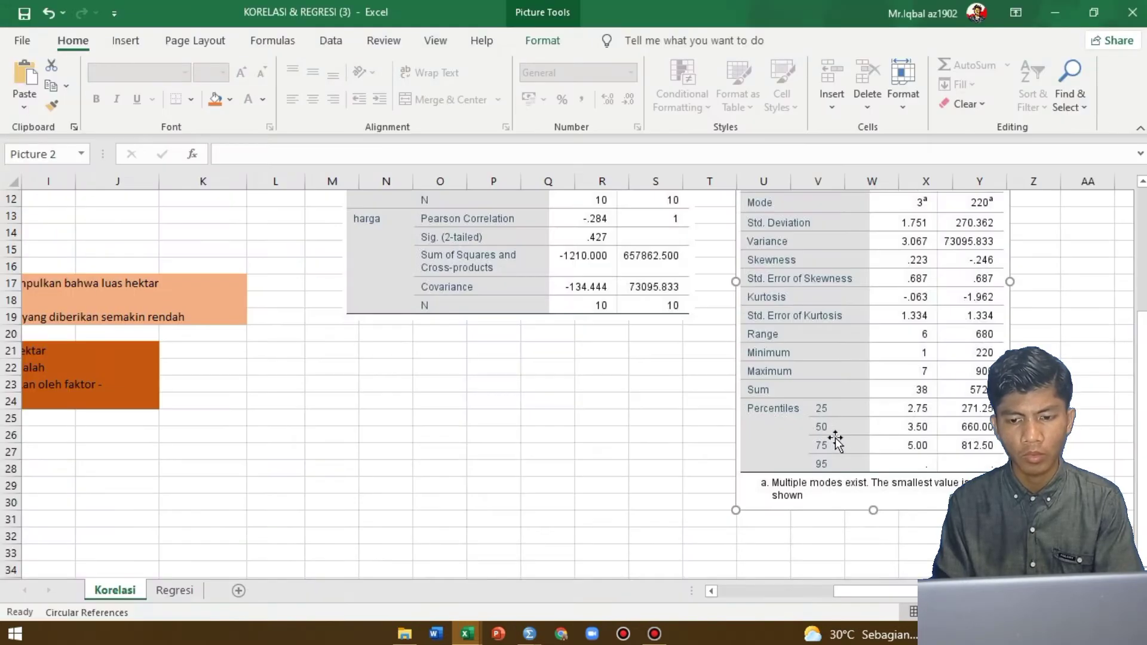
scroll(888, 427, "right", 3)
scroll(888, 428, "up", 3)
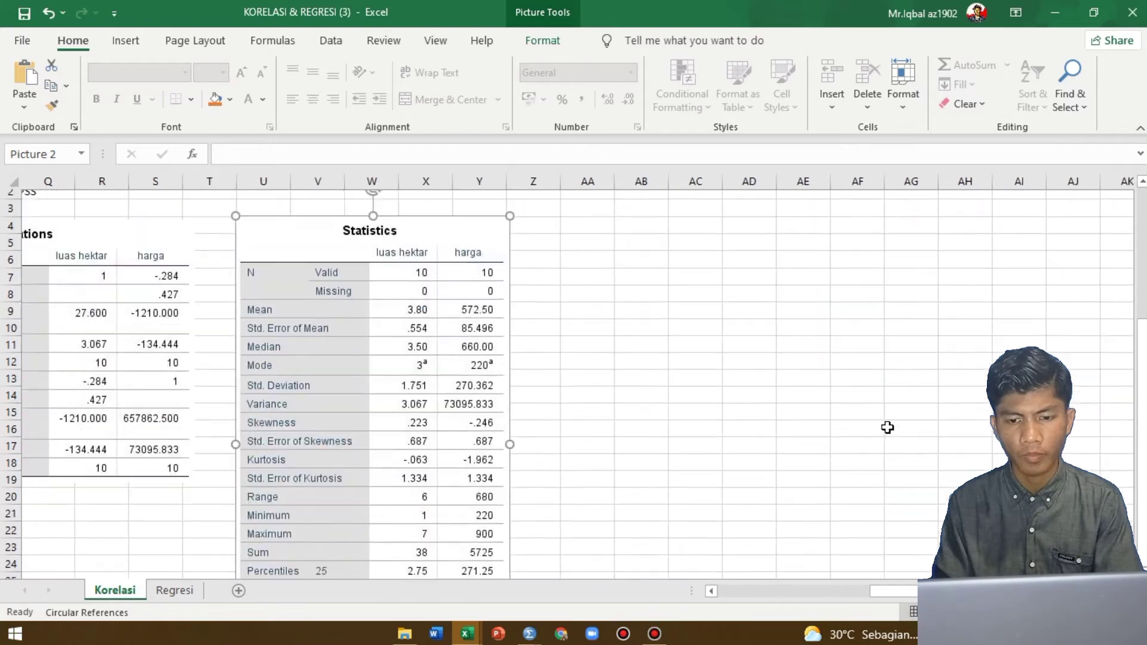
left_click(600, 236)
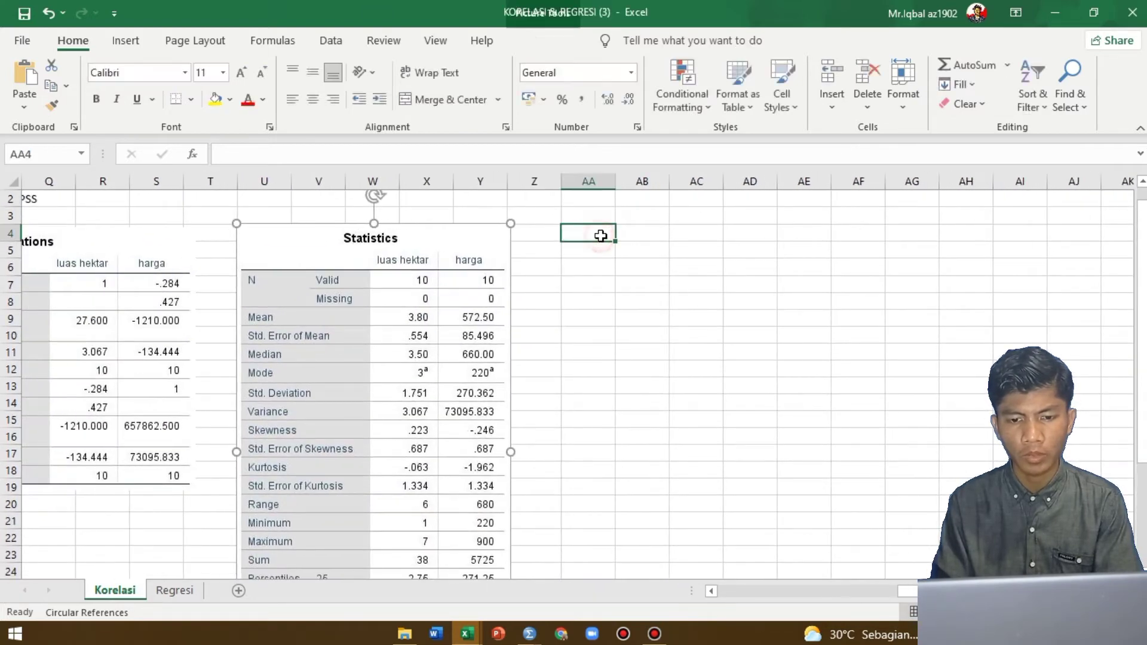
right_click(600, 236)
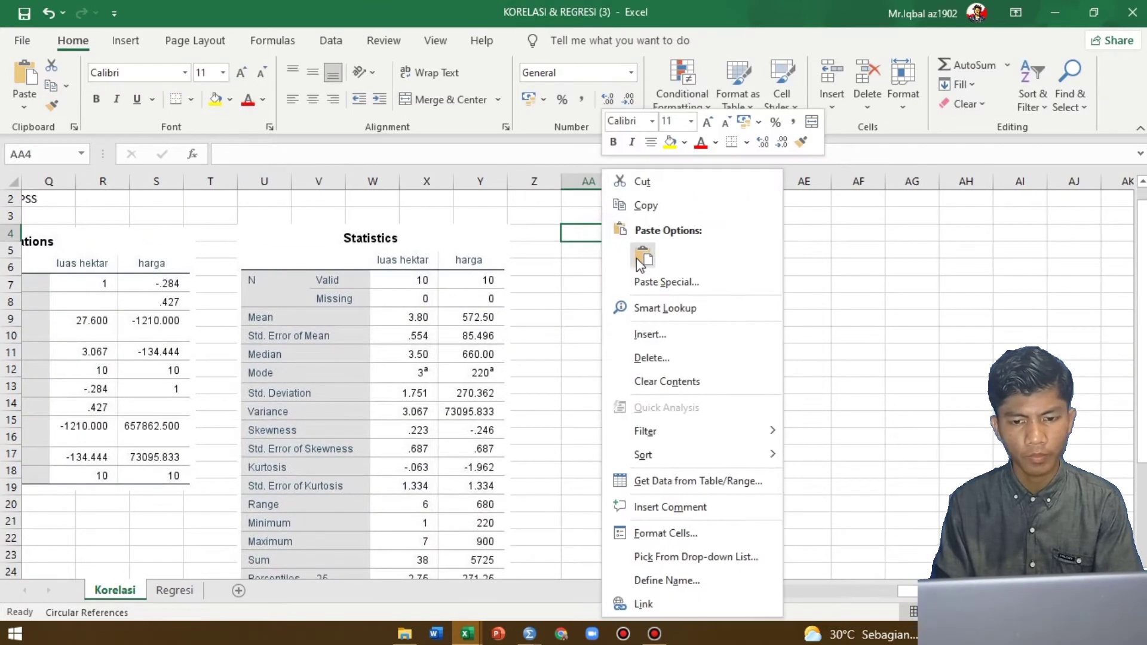
left_click(662, 282)
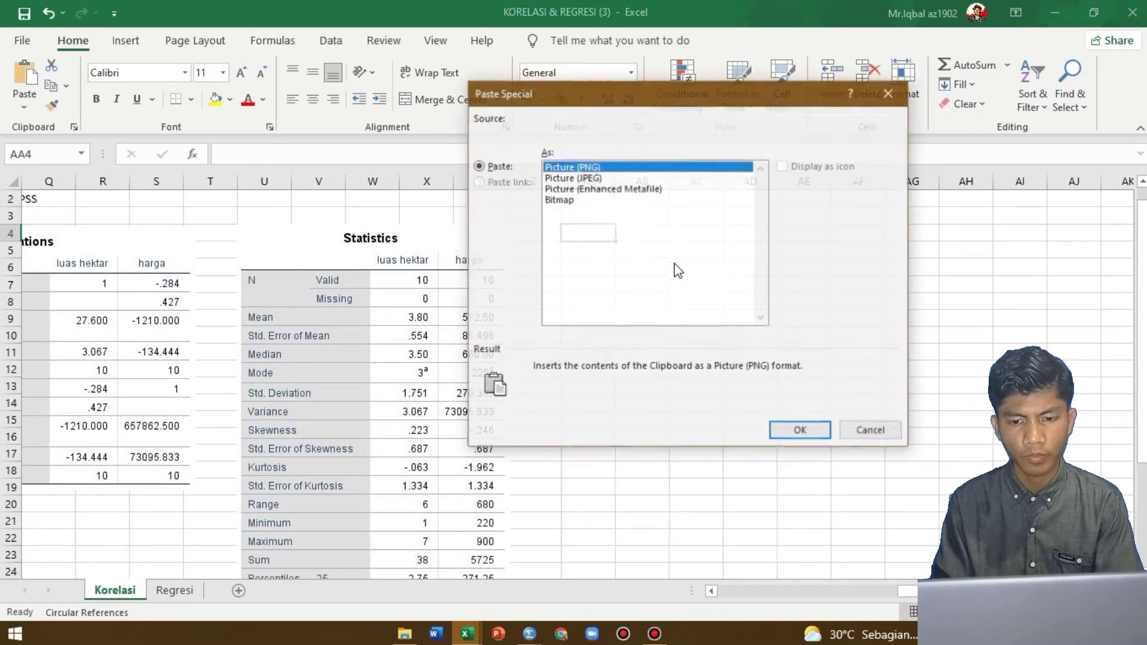
left_click(634, 178)
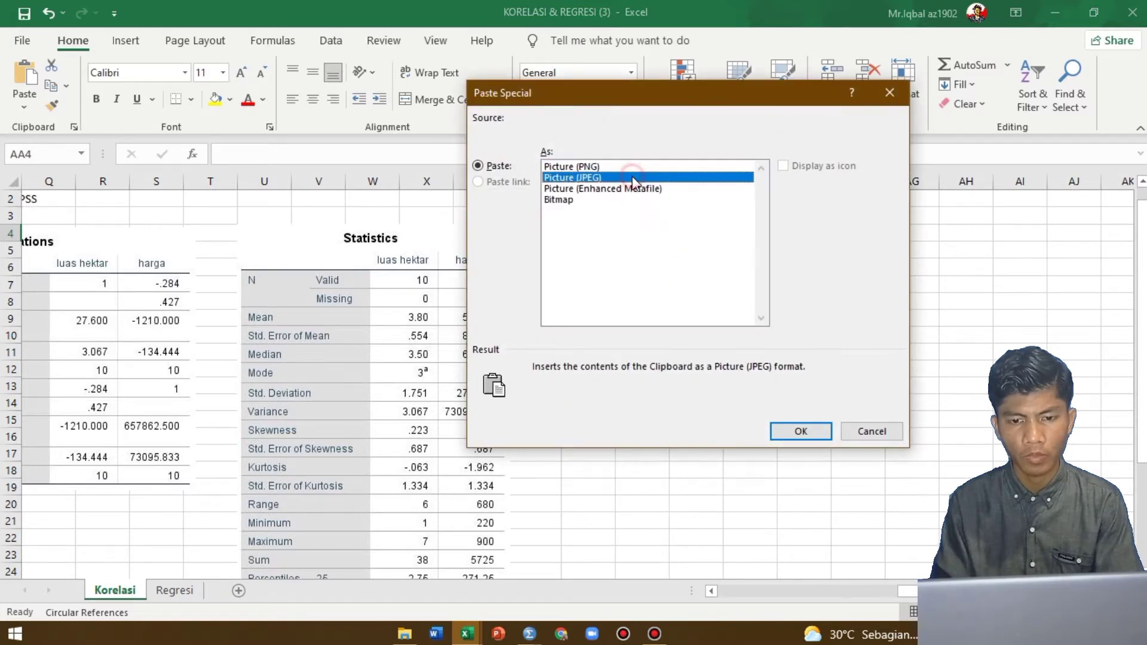
left_click(800, 431)
Shrink the luas hektar chart picture to span about AA4 to AH17, and select cell AA19 below it
scroll(683, 392, "down", 1)
scroll(682, 392, "right", 1)
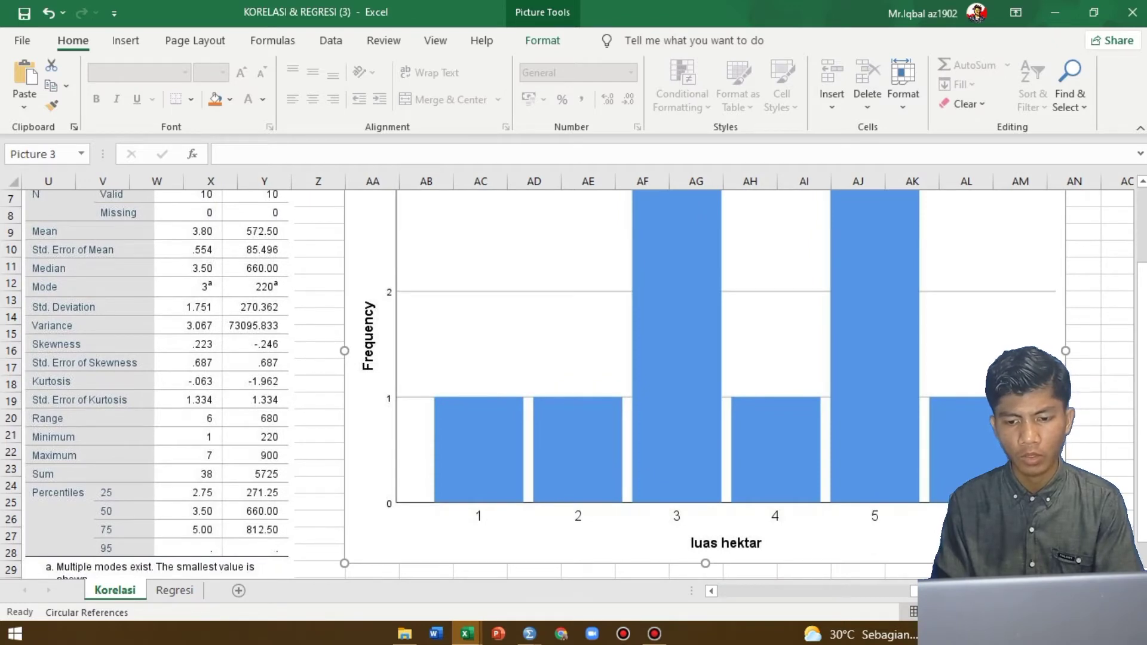
left_click_drag(1066, 563, 786, 356)
scroll(787, 360, "up", 1)
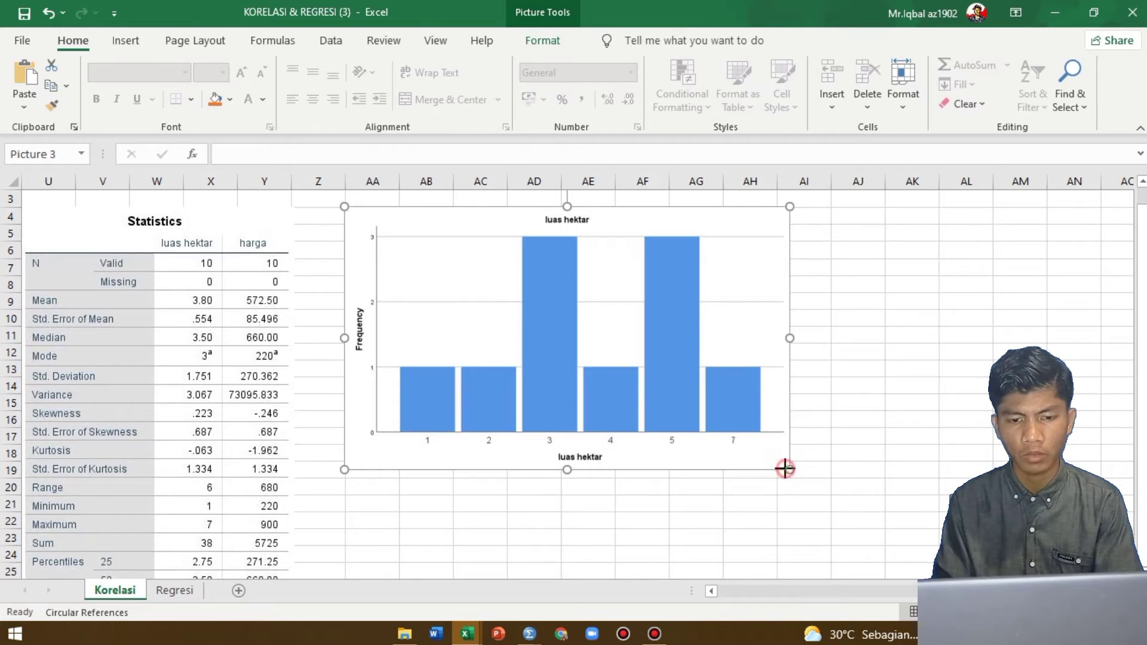
left_click_drag(785, 469, 748, 445)
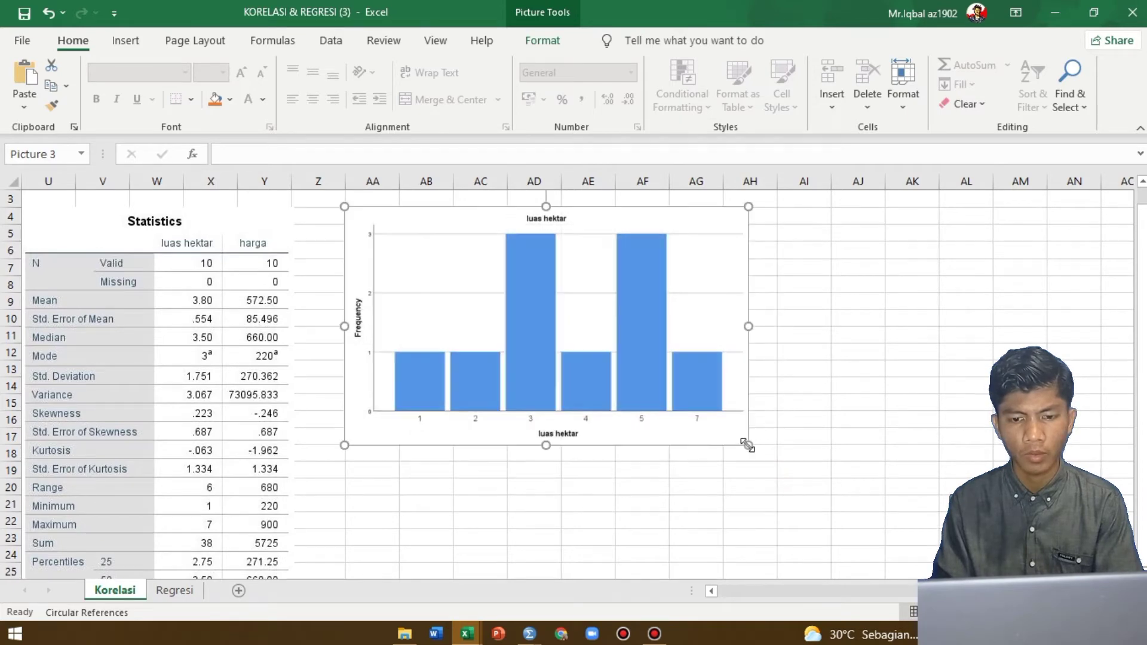
left_click(474, 478)
left_click(362, 472)
Switch to the SPSS output and copy the harga bar chart as an image
key("alt+Tab")
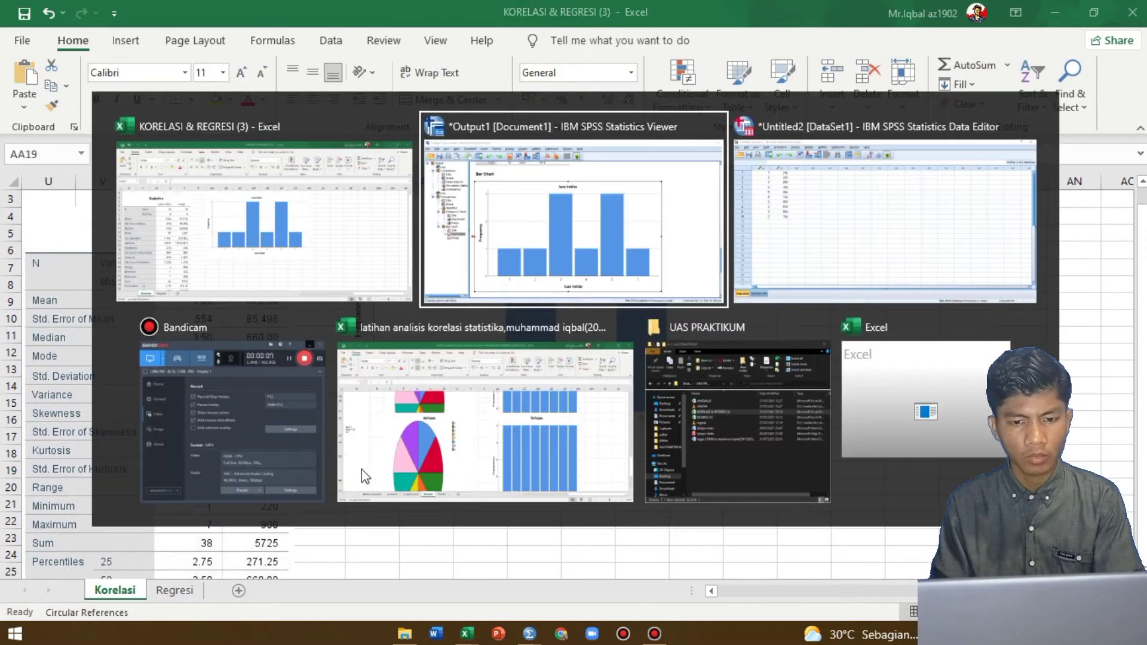
scroll(542, 383, "down", 5)
scroll(542, 383, "down", 1)
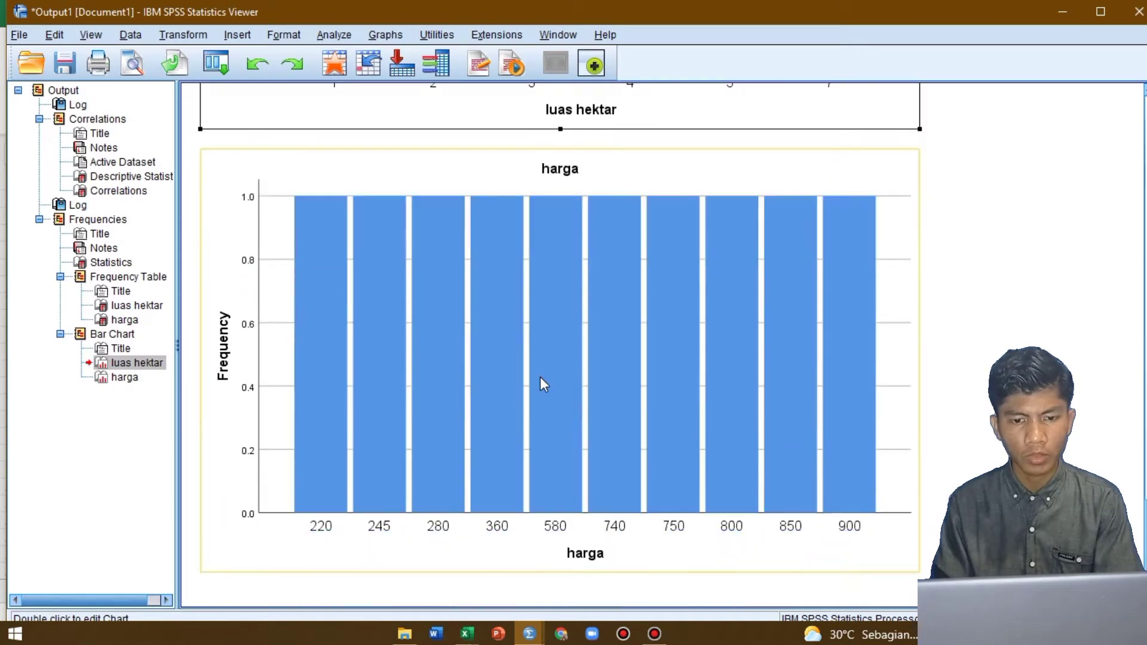
left_click(541, 382)
right_click(541, 381)
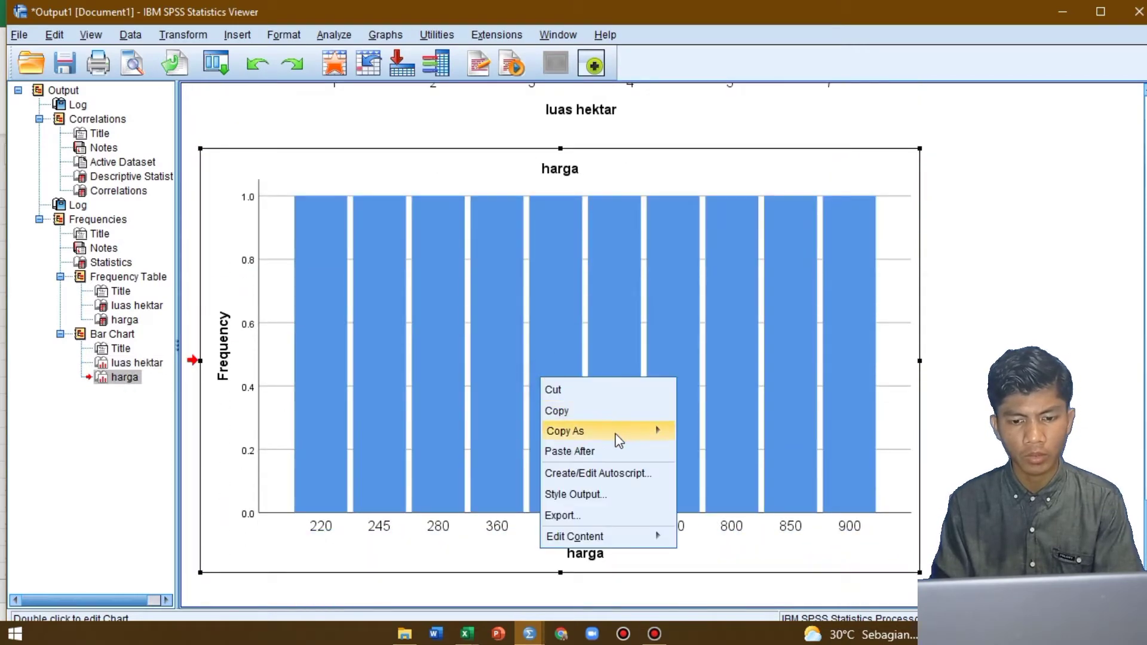
mouse_move(620, 435)
left_click(695, 434)
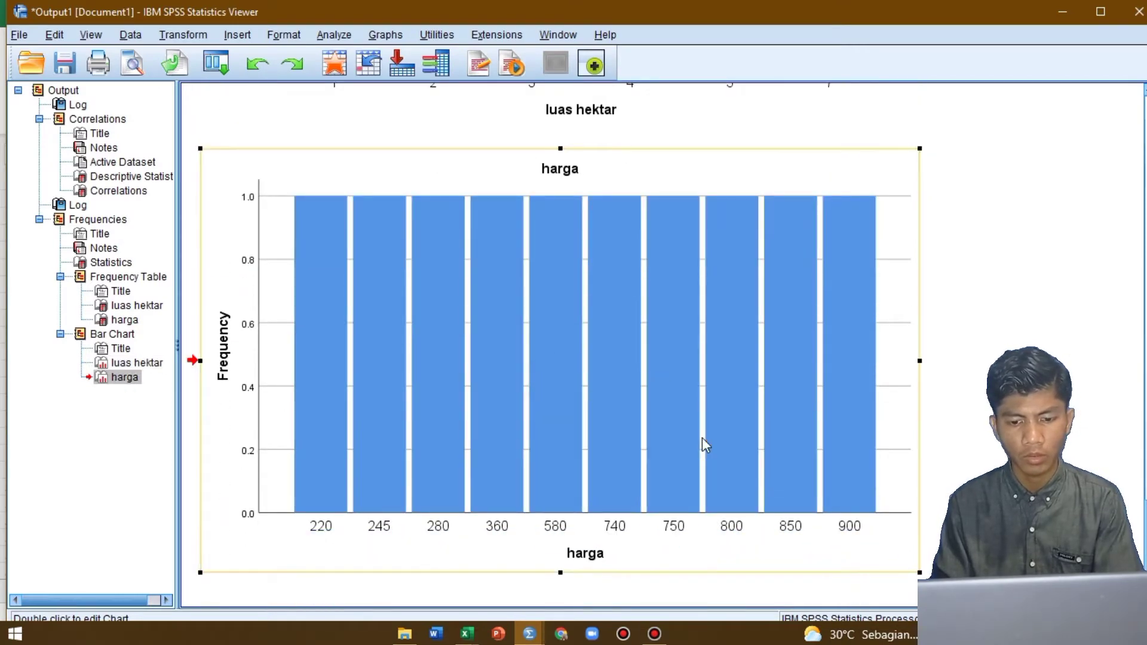
Return to the Excel workbook and paste the harga chart as a JPEG picture at cell AA20
key("alt+Tab")
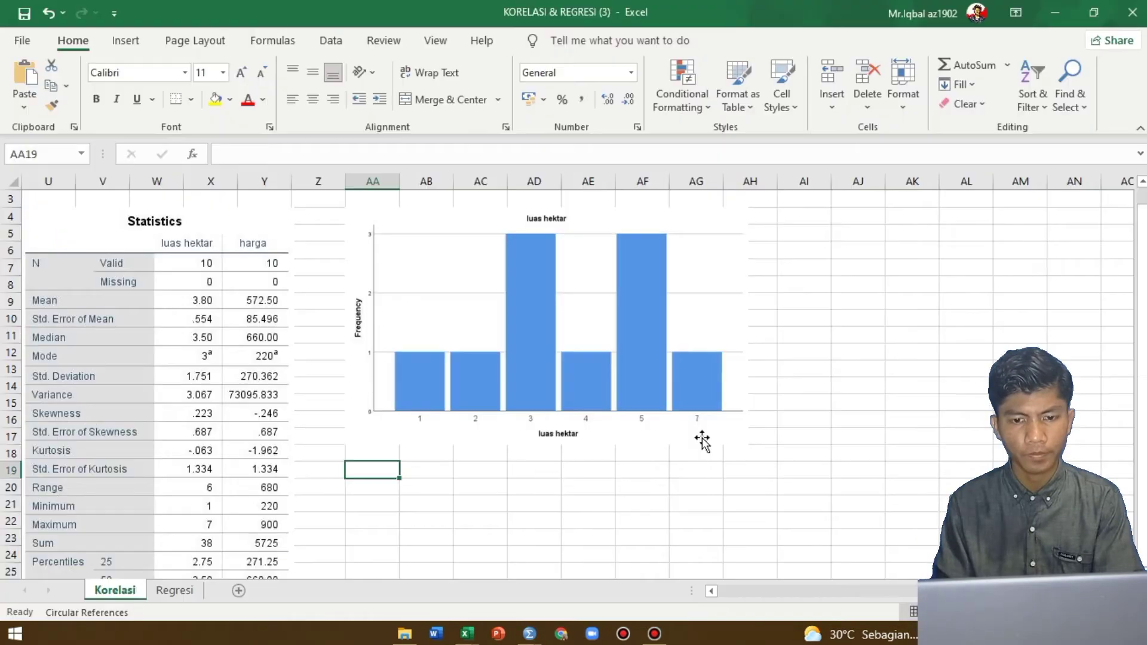
left_click(378, 491)
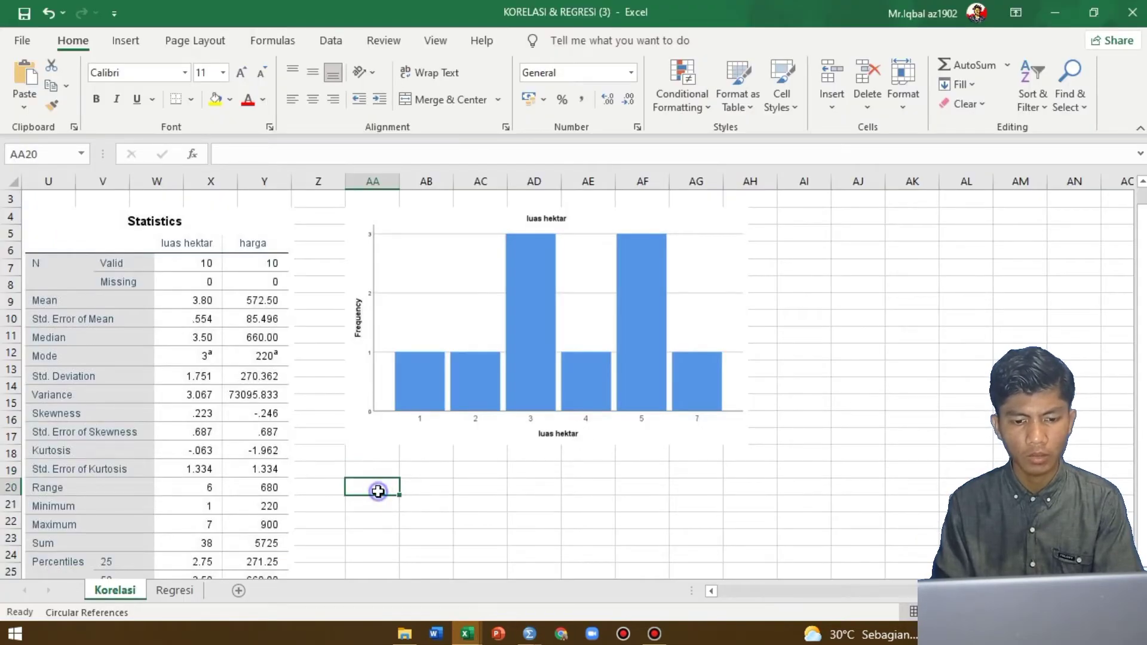
right_click(378, 491)
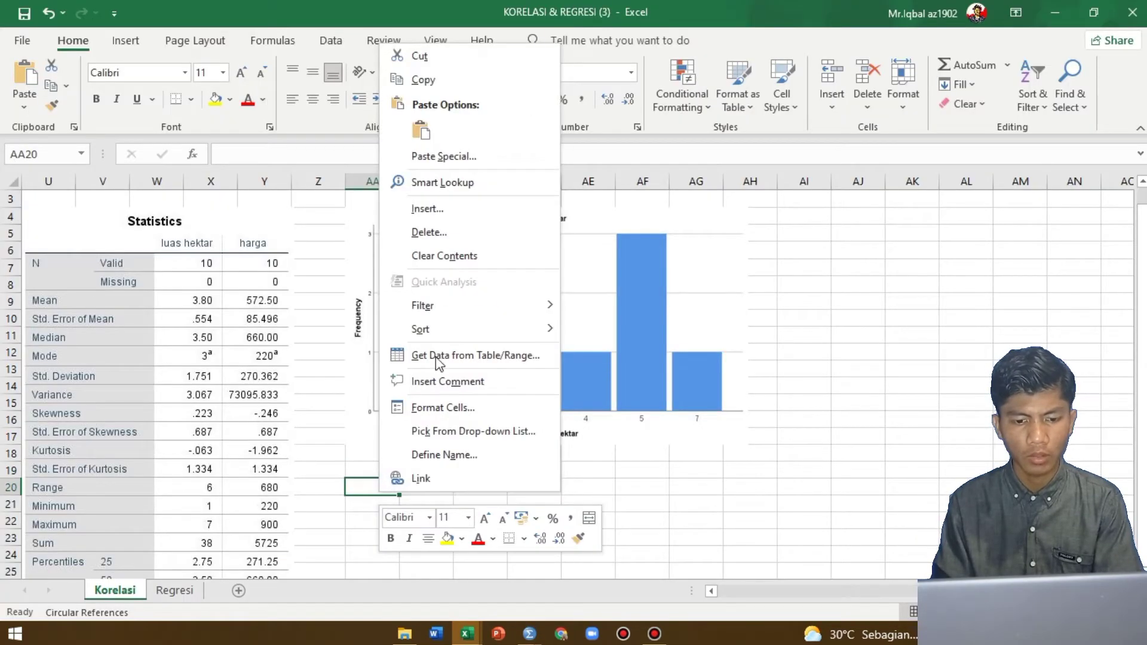
left_click(435, 156)
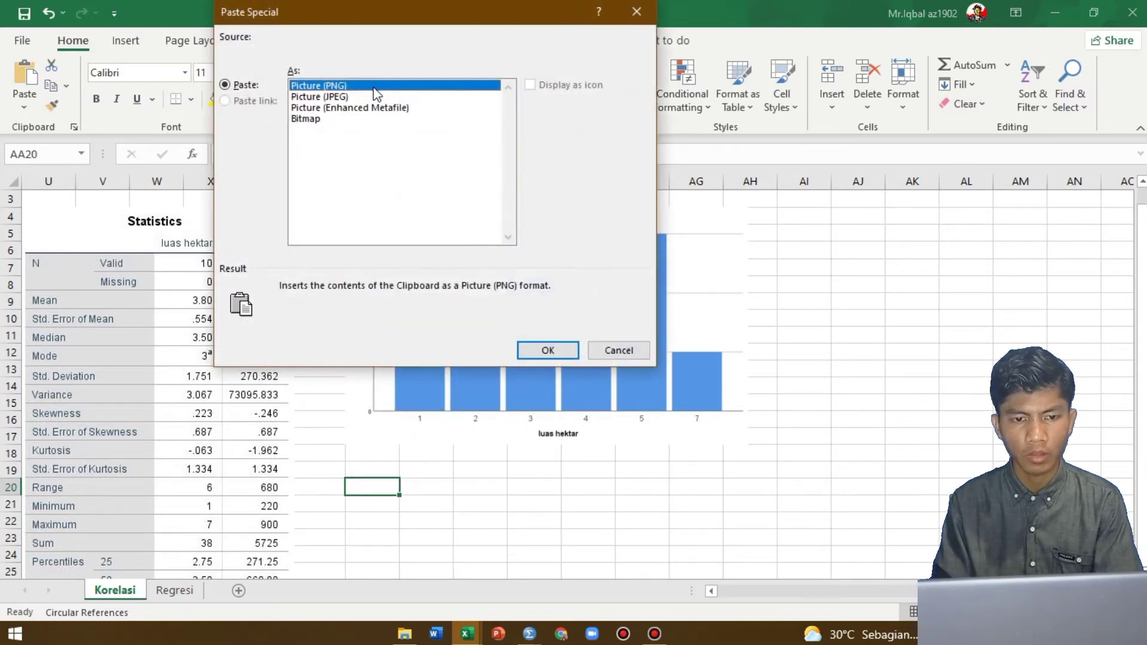
left_click(377, 96)
left_click(549, 350)
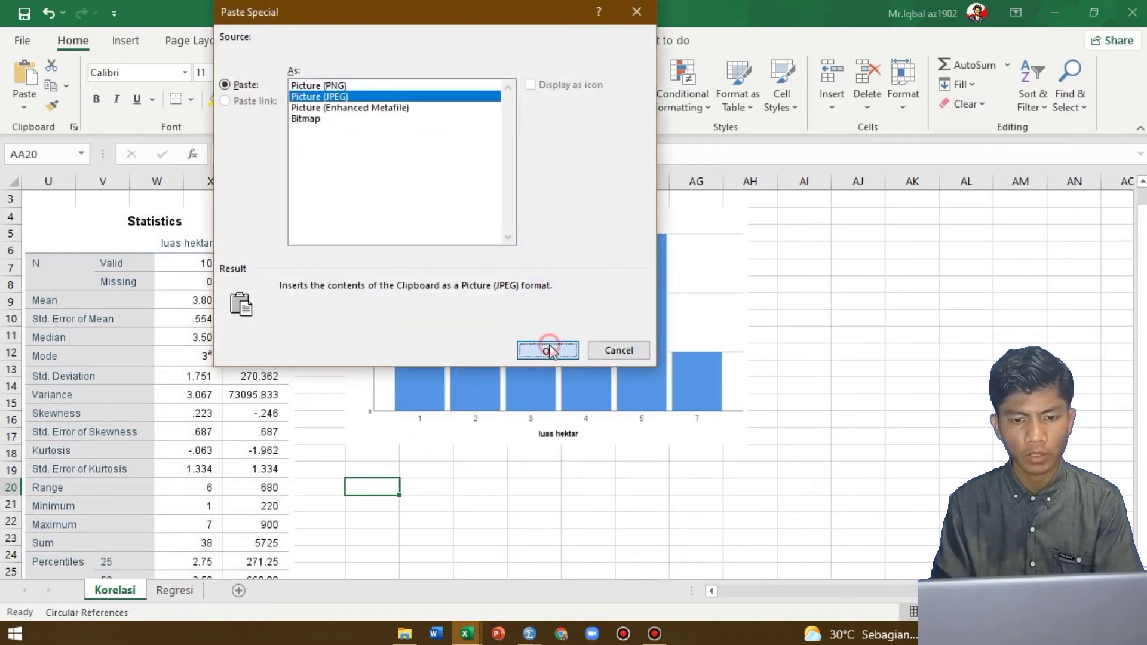
Shrink the harga chart picture to about the same width as the luas hektar chart above it
scroll(583, 418, "down", 5)
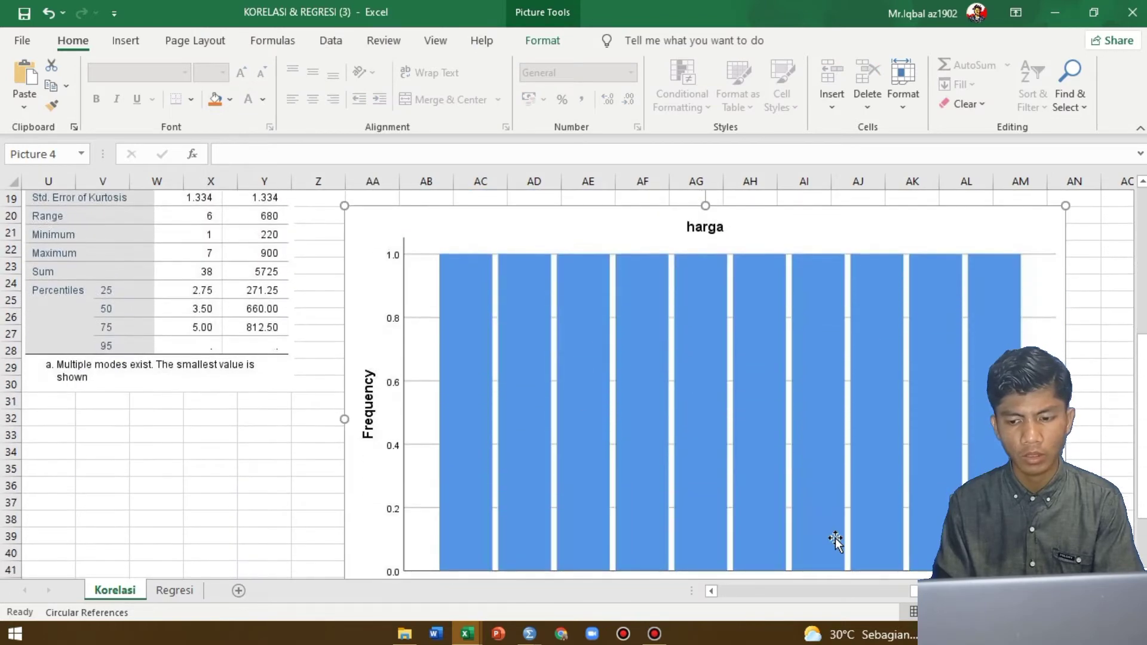
scroll(835, 541, "down", 3)
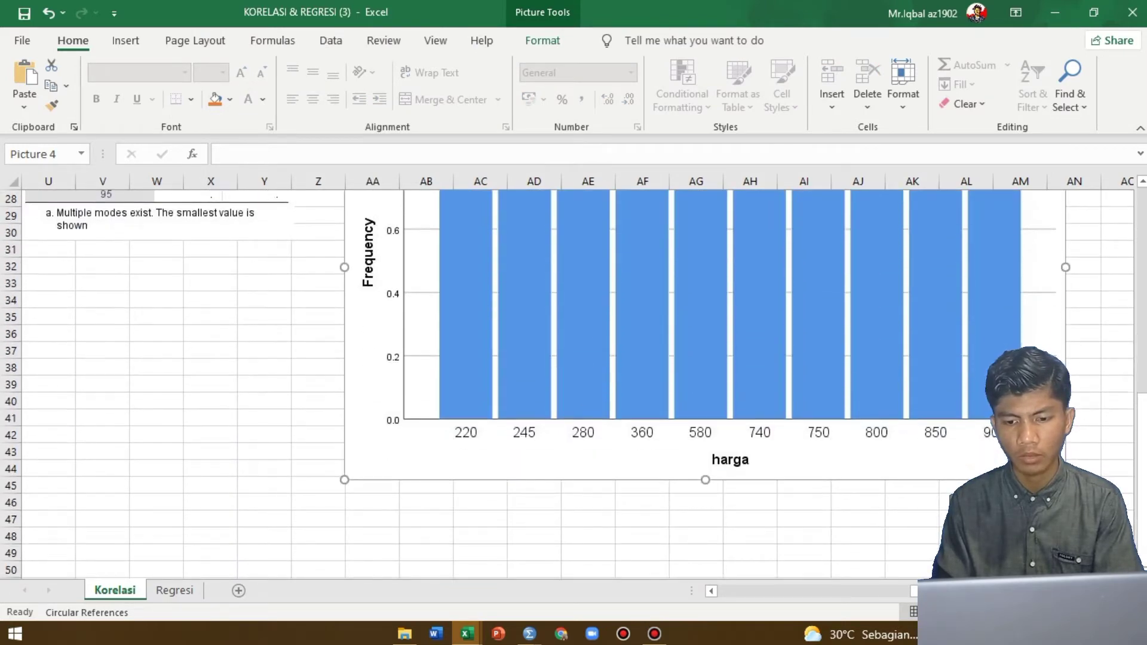
left_click_drag(1065, 480, 742, 289)
scroll(745, 292, "up", 2)
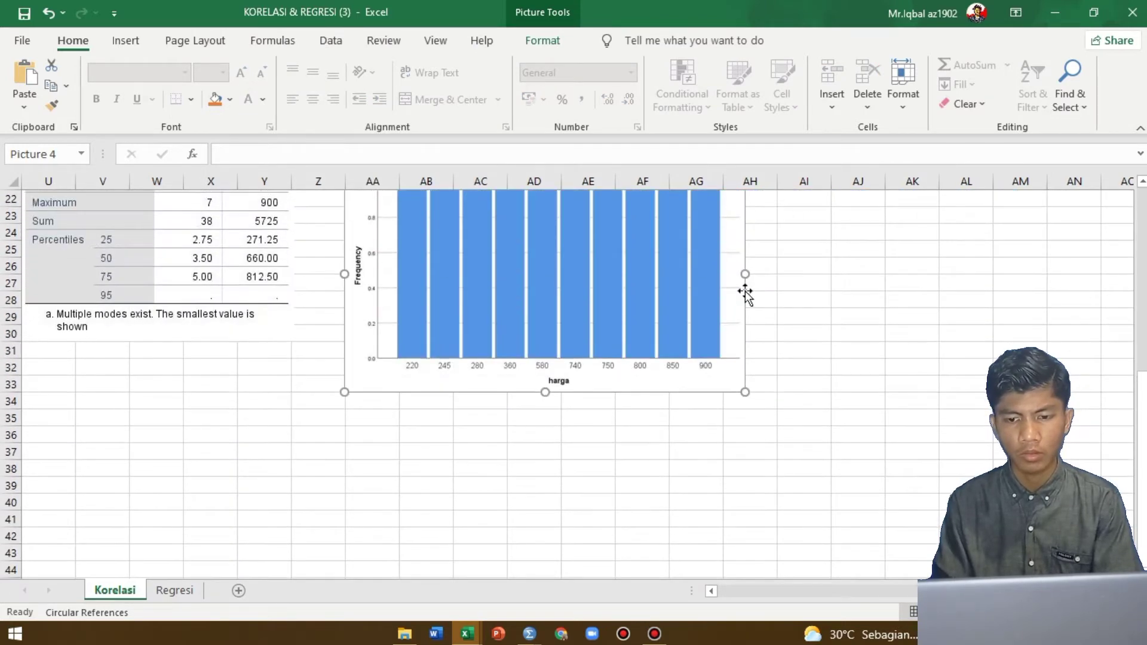
scroll(746, 292, "up", 3)
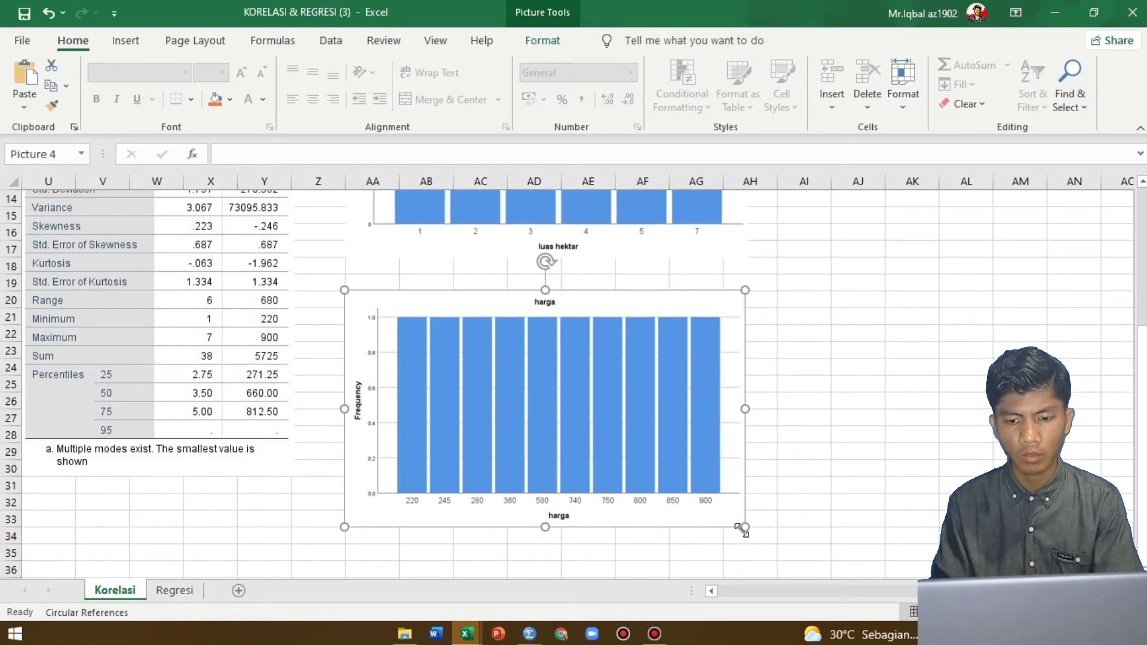
mouse_move(744, 527)
left_mouse_down()
mouse_move(733, 518)
mouse_move(752, 530)
left_mouse_up()
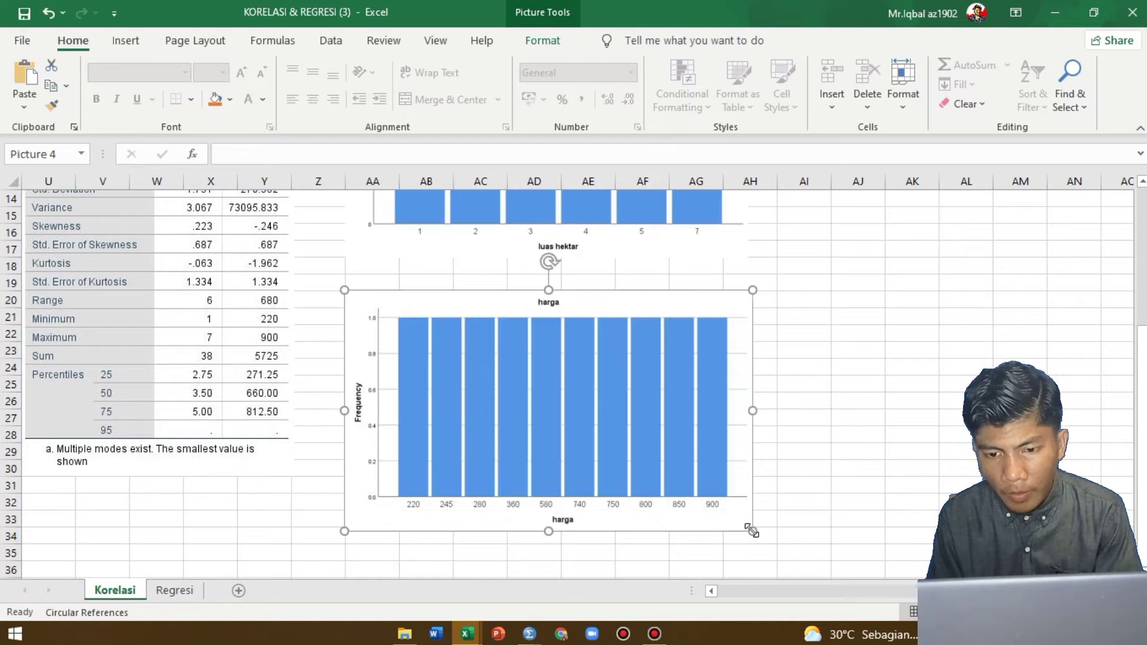
Switch to the SPSS Data Editor and open the Frequencies analysis for luas hektar and harga
left_click(798, 470)
scroll(799, 471, "up", 5)
key("alt+Tab")
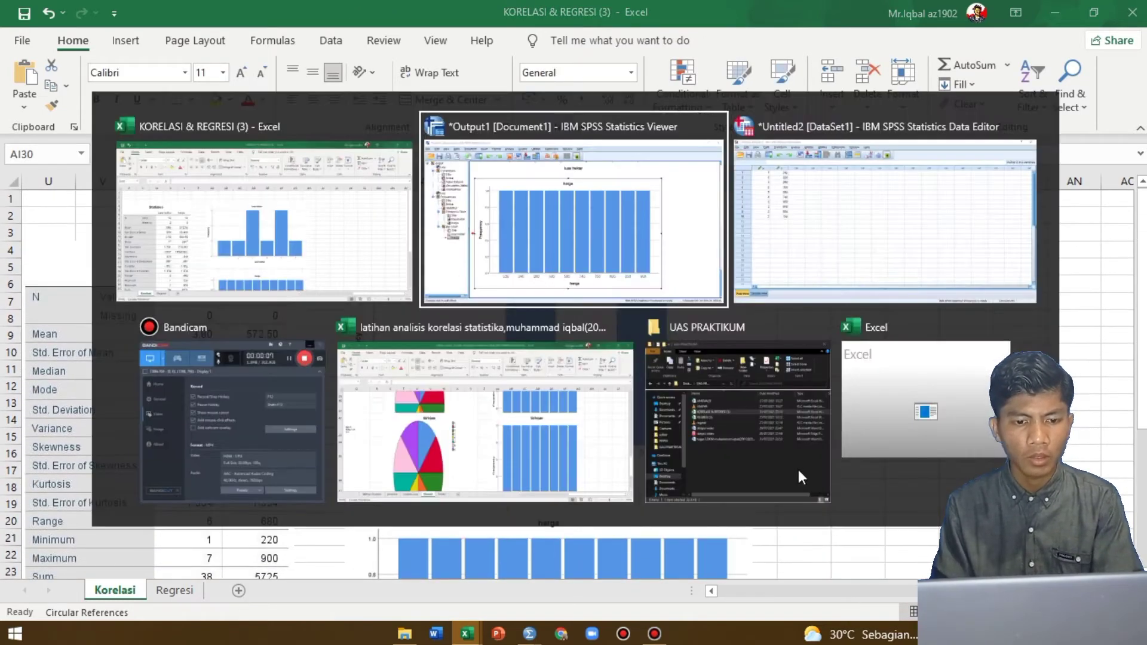
key("alt+Tab")
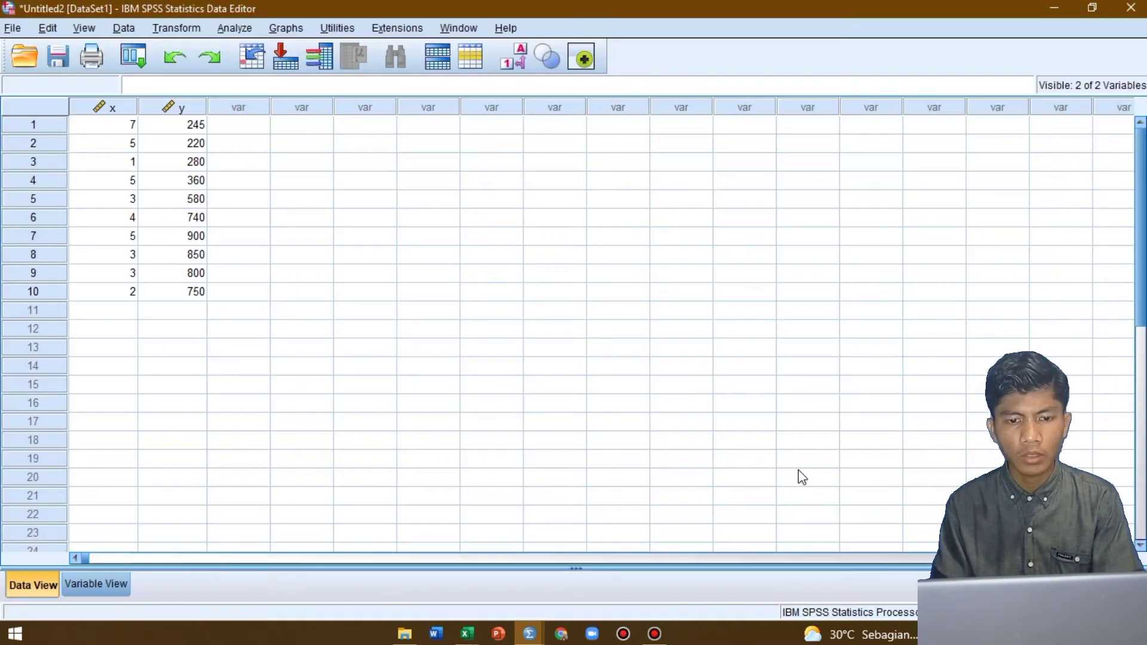
left_click(247, 31)
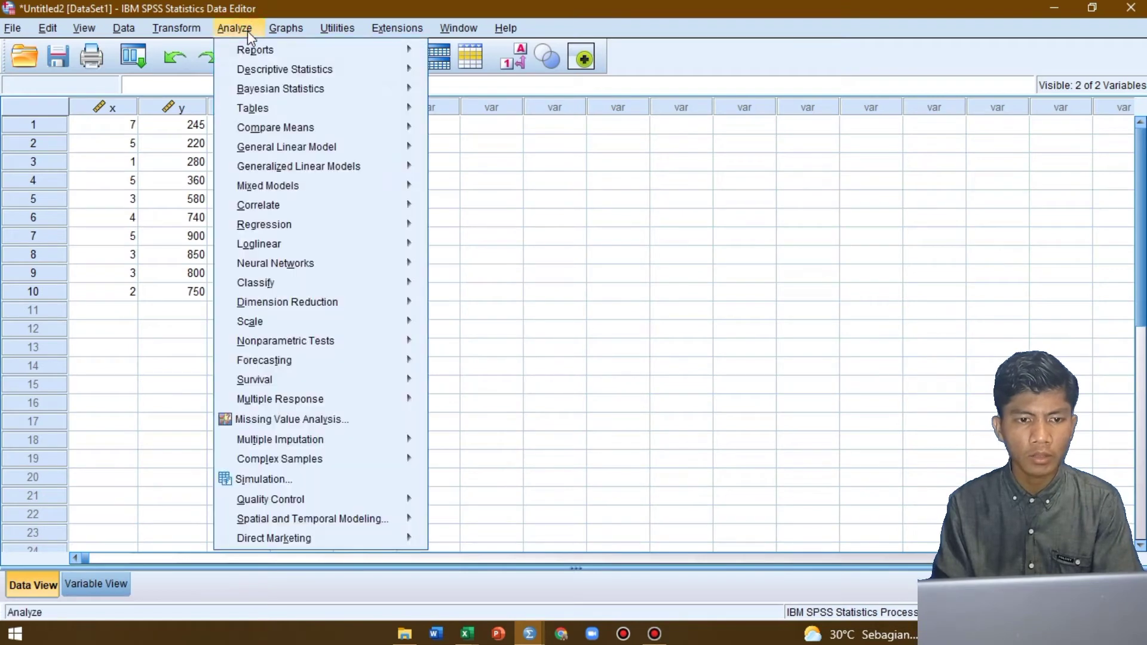
mouse_move(303, 75)
left_click(476, 74)
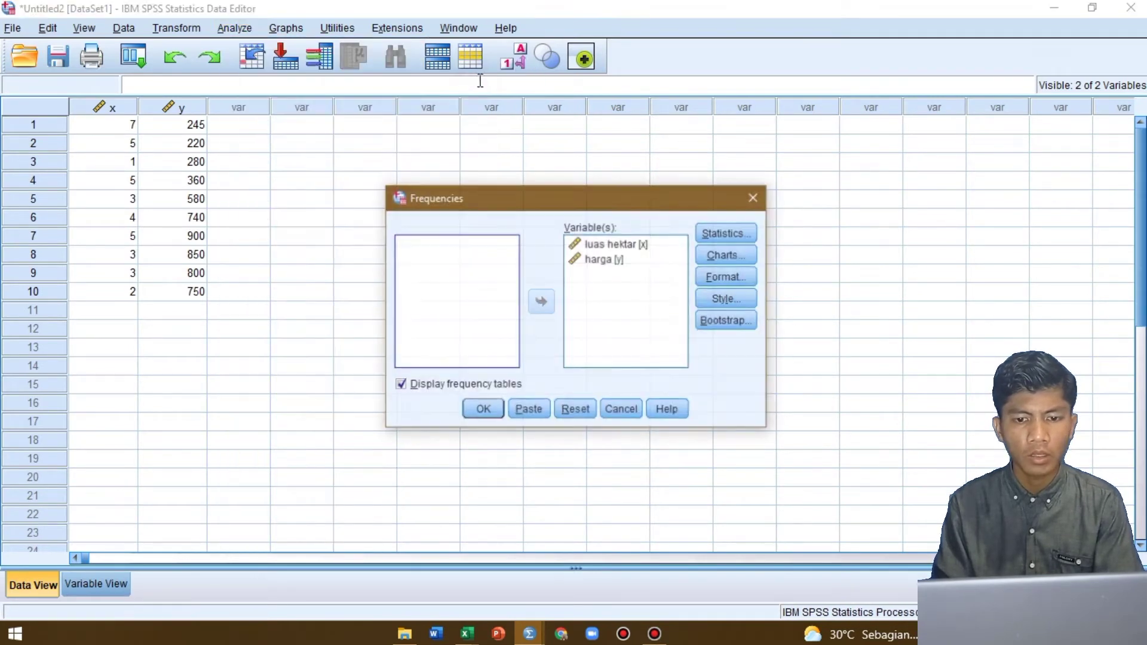
Set the frequency chart type to pie charts, keep the chosen statistics, and run the analysis
left_click(725, 257)
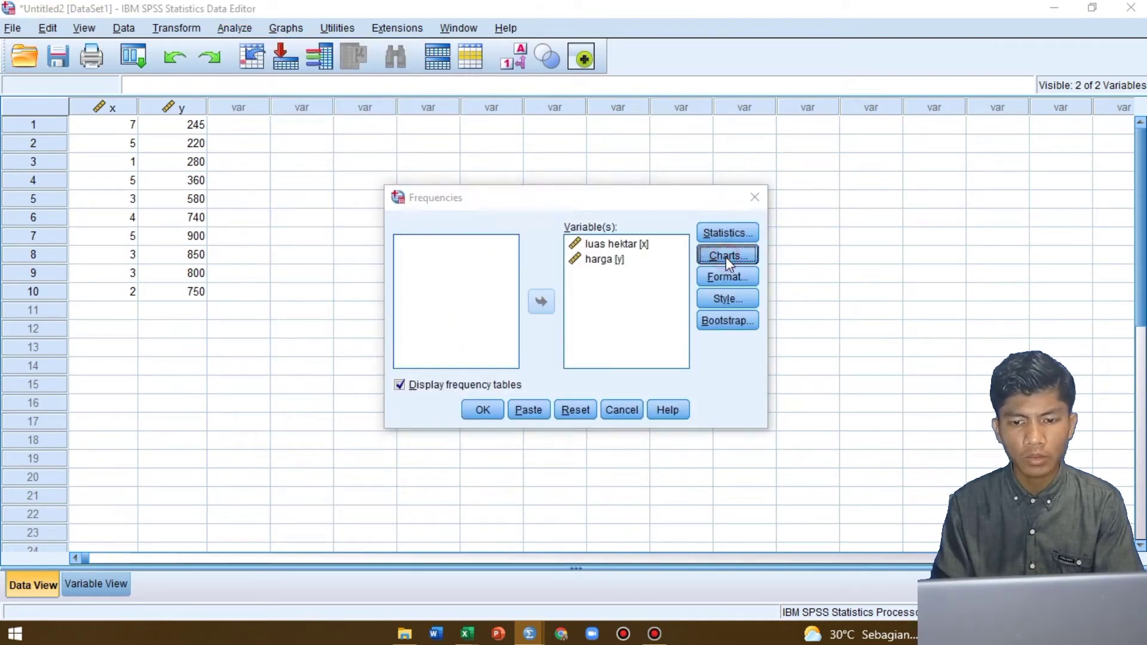
left_click(508, 291)
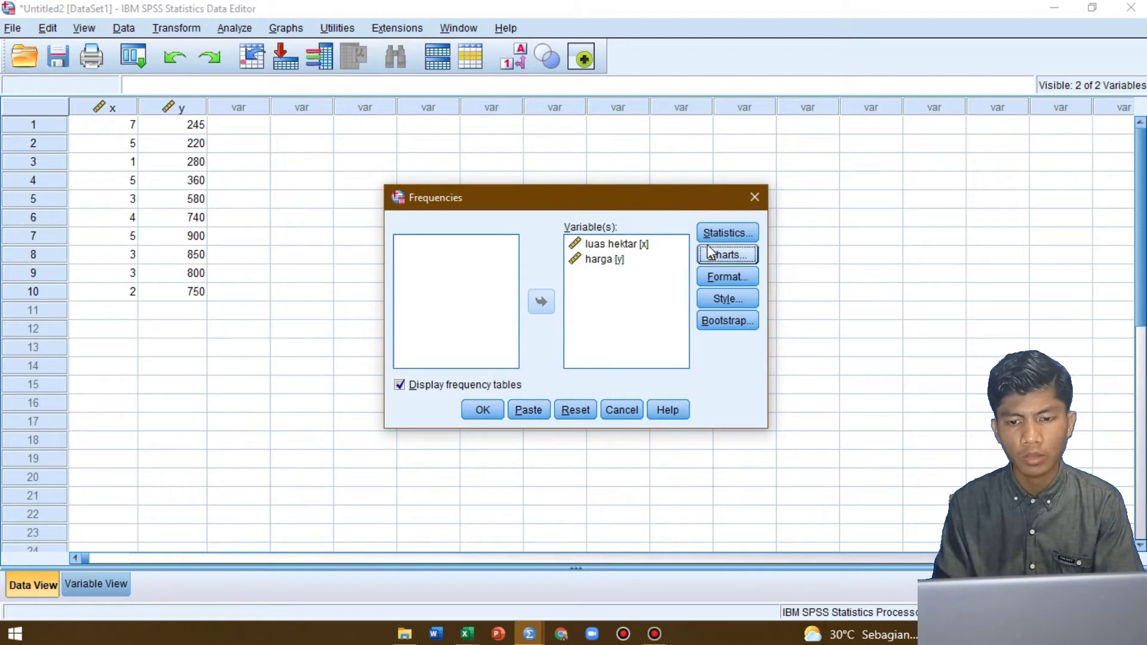
left_click(732, 232)
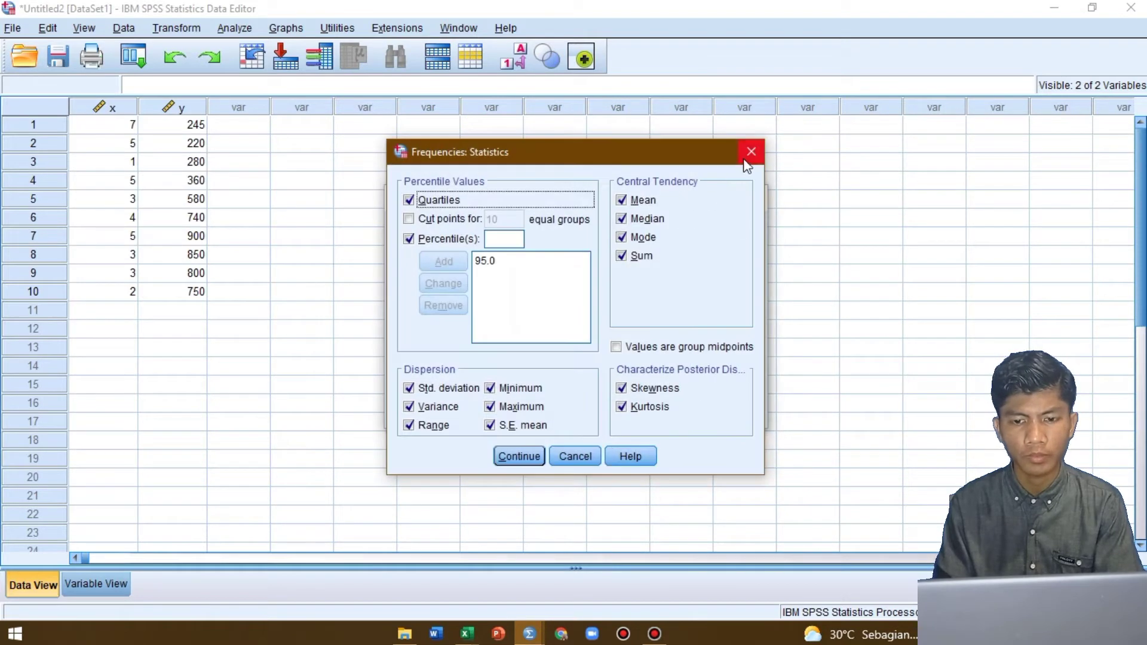
left_click(523, 456)
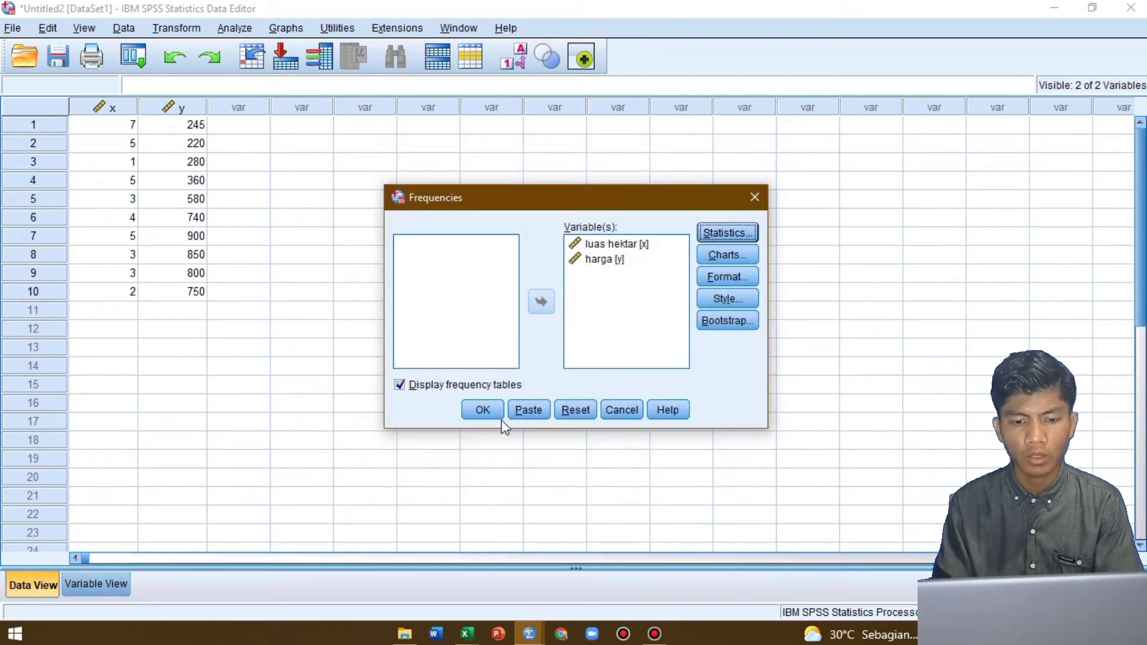
left_click(483, 411)
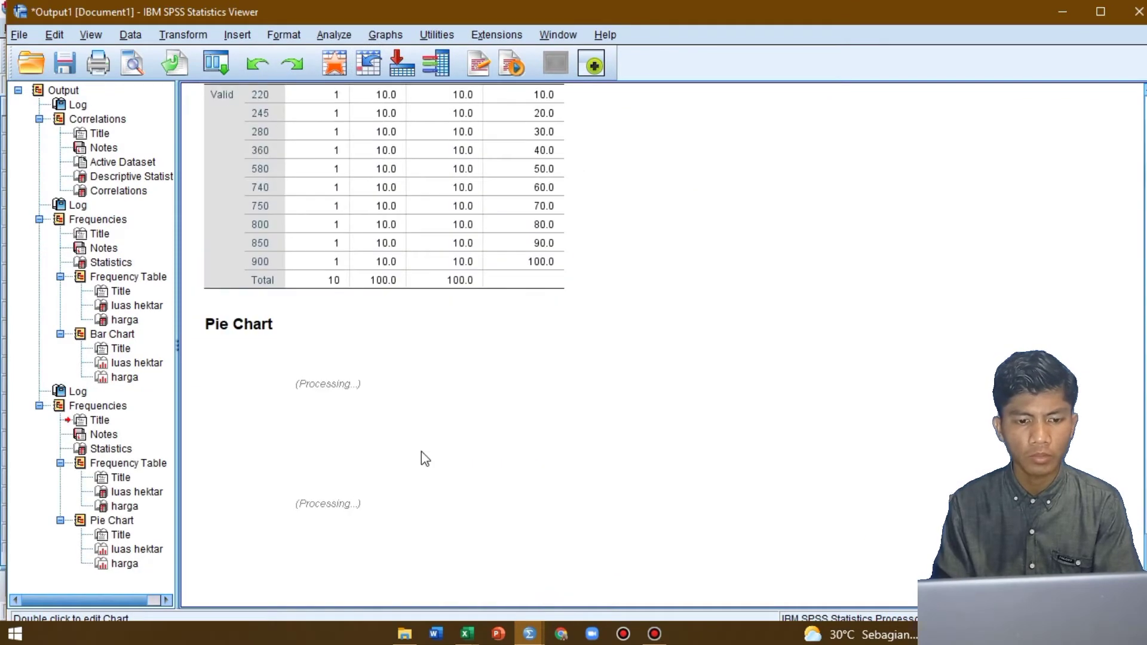
Copy the luas hektar pie chart from the SPSS output as an image
scroll(405, 482, "down", 10)
scroll(405, 482, "up", 9)
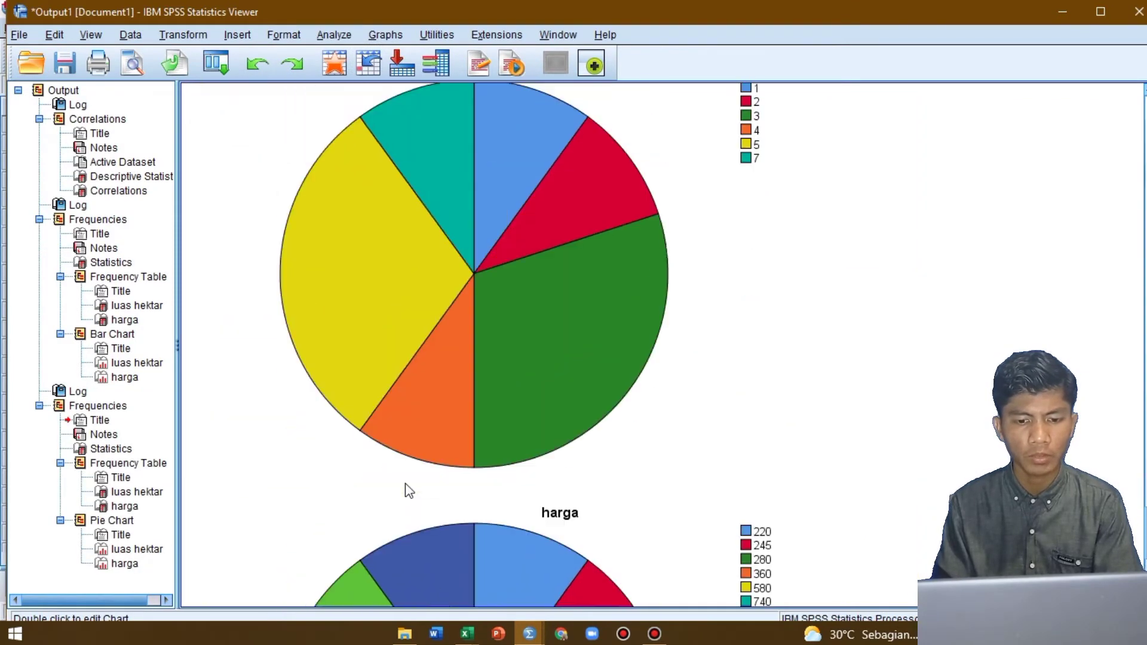
right_click(475, 475)
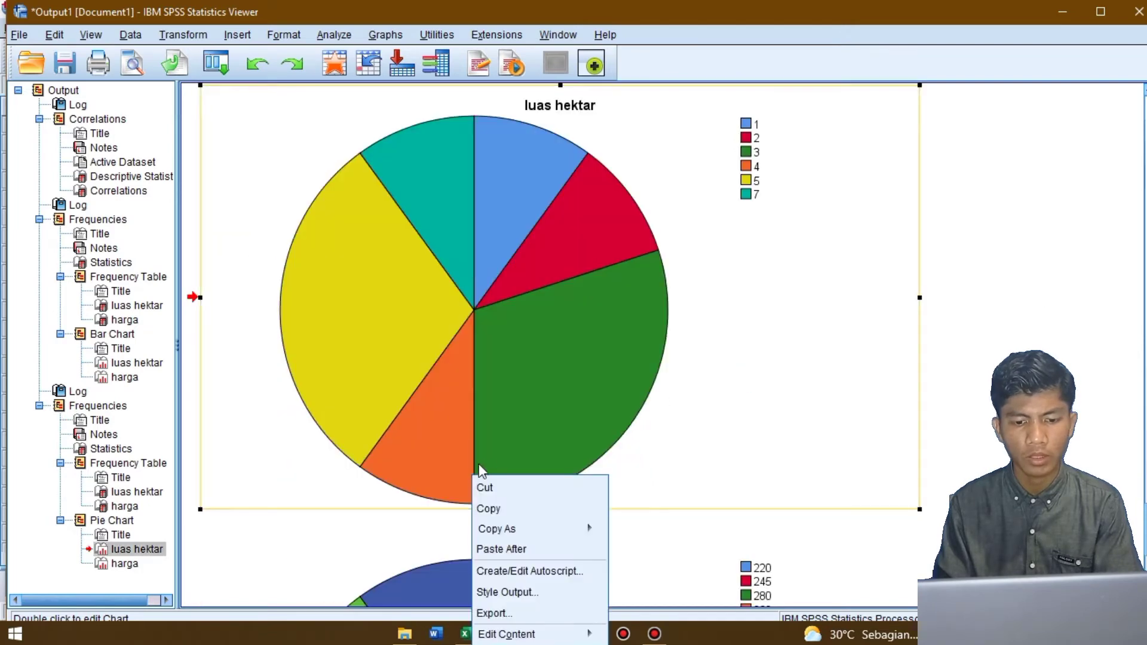
mouse_move(518, 536)
left_click(620, 529)
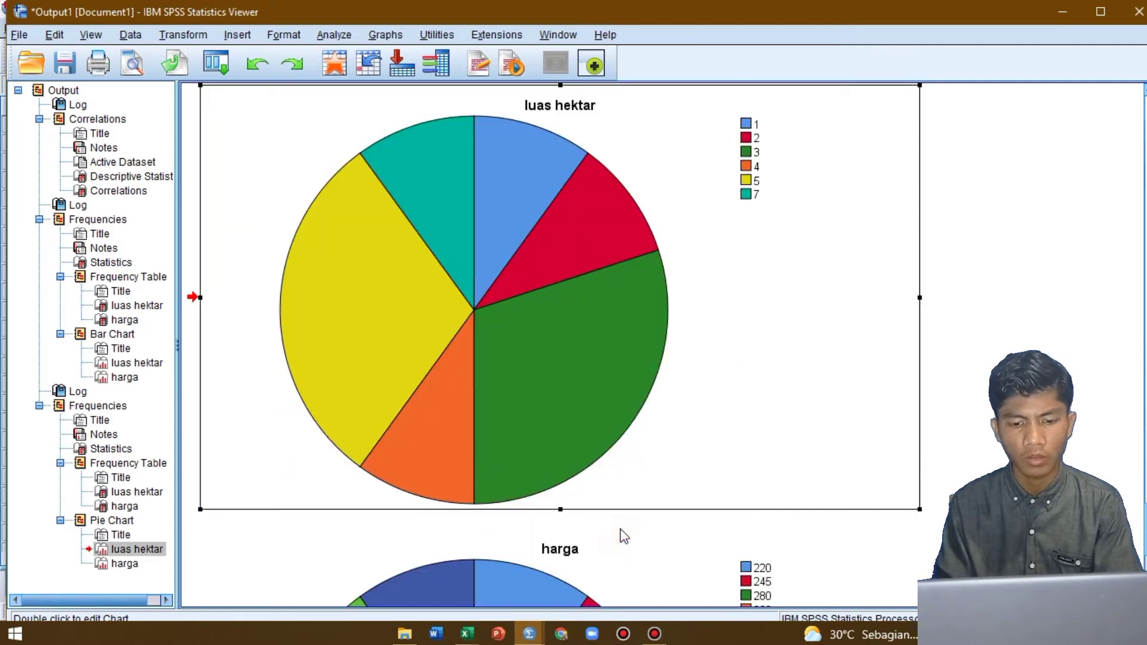
Switch to the KORELASI & REGRESI (3) workbook in Excel and paste the luas hektar pie chart as a JPEG picture at cell AI4
key("alt+Tab")
key("alt+Tab")
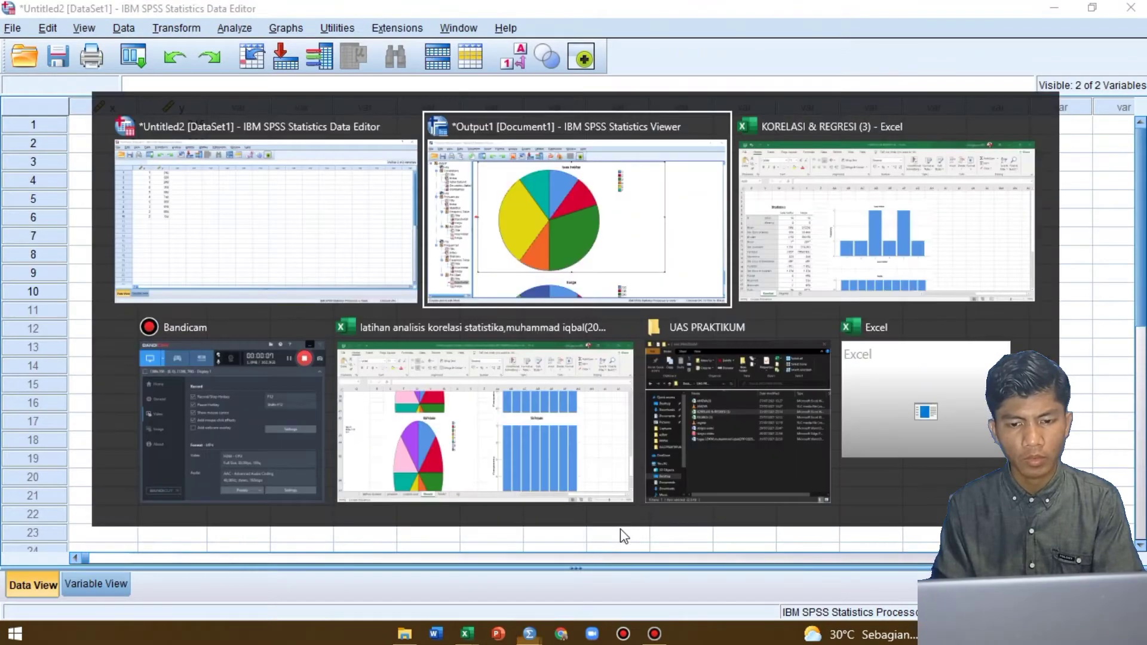
key("alt+Tab")
key("alt+Tab")
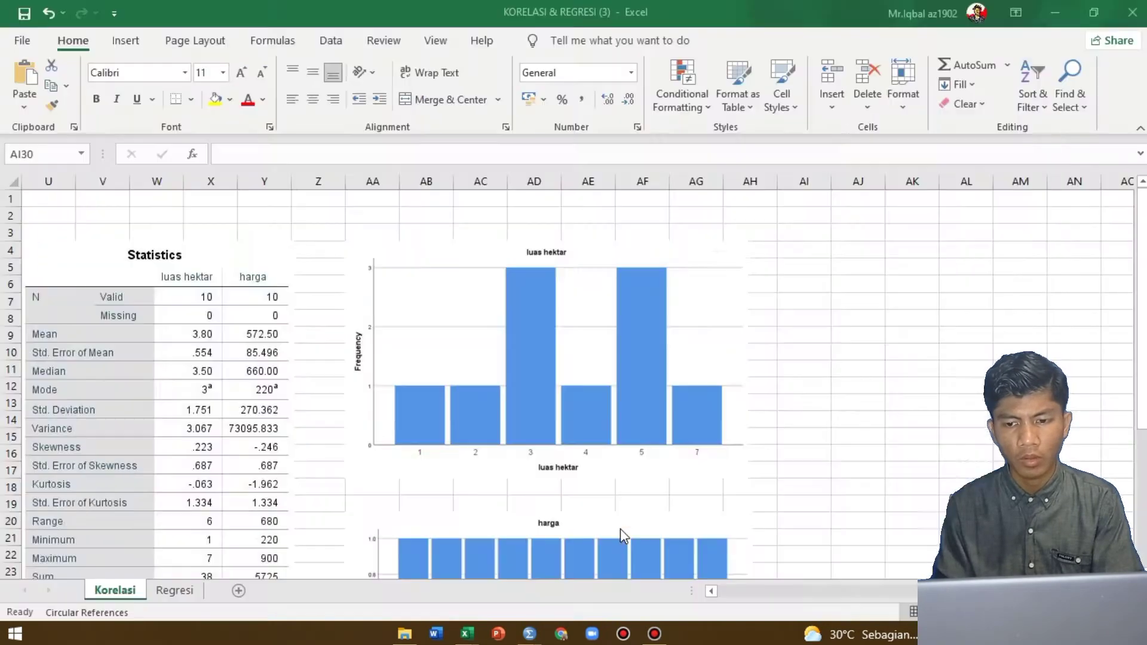
left_click(823, 253)
right_click(823, 253)
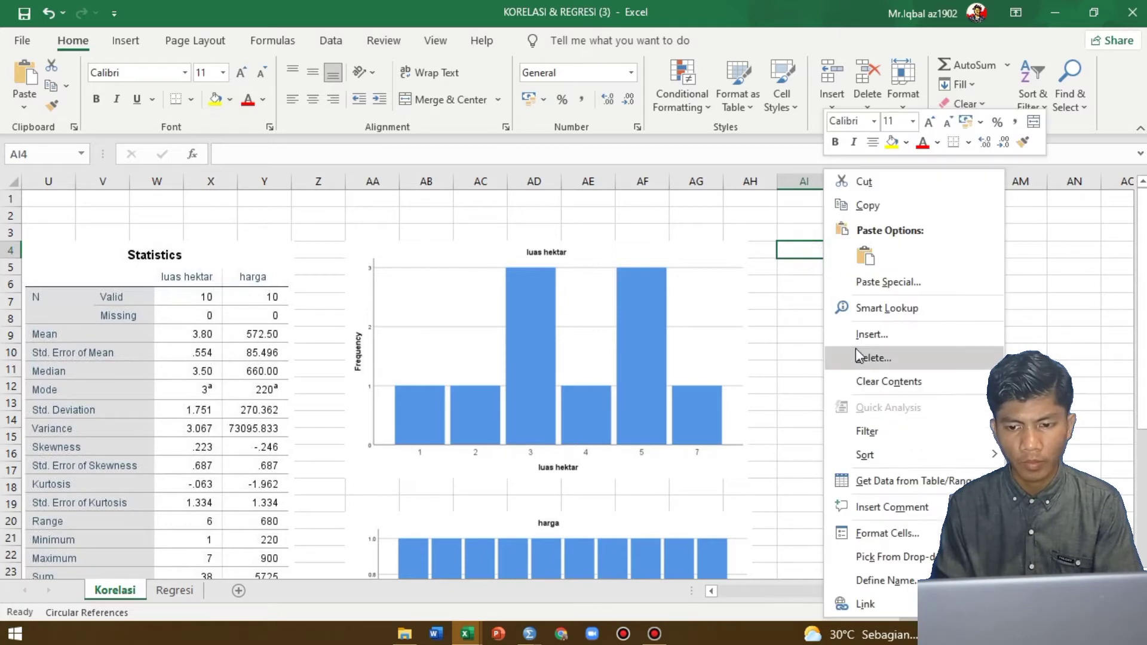
left_click(882, 283)
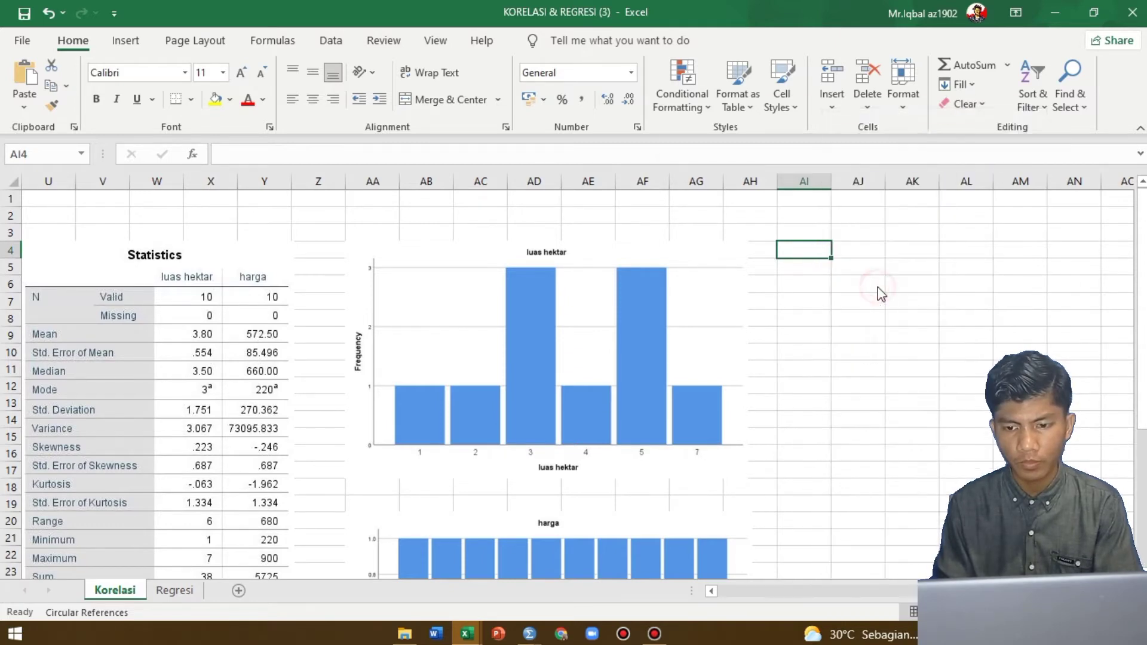
left_click(760, 188)
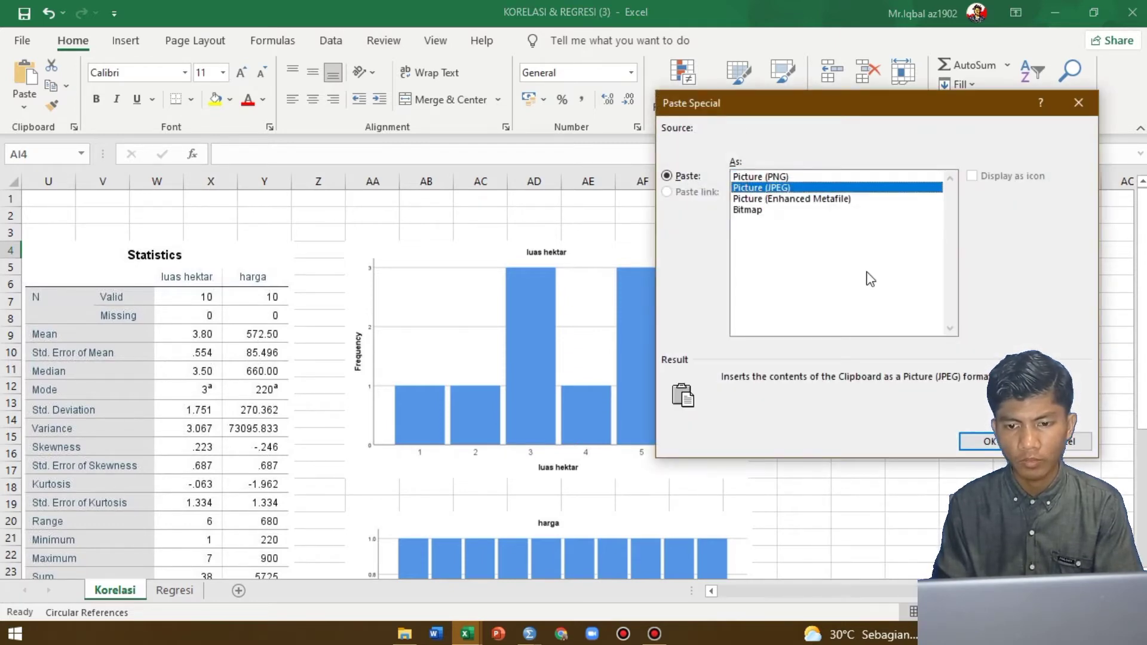
left_click(977, 443)
Shrink the luas hektar pie chart picture to span about AI4 to AO17, and select cell AI20 below it
scroll(974, 439, "down", 3)
scroll(974, 439, "right", 3)
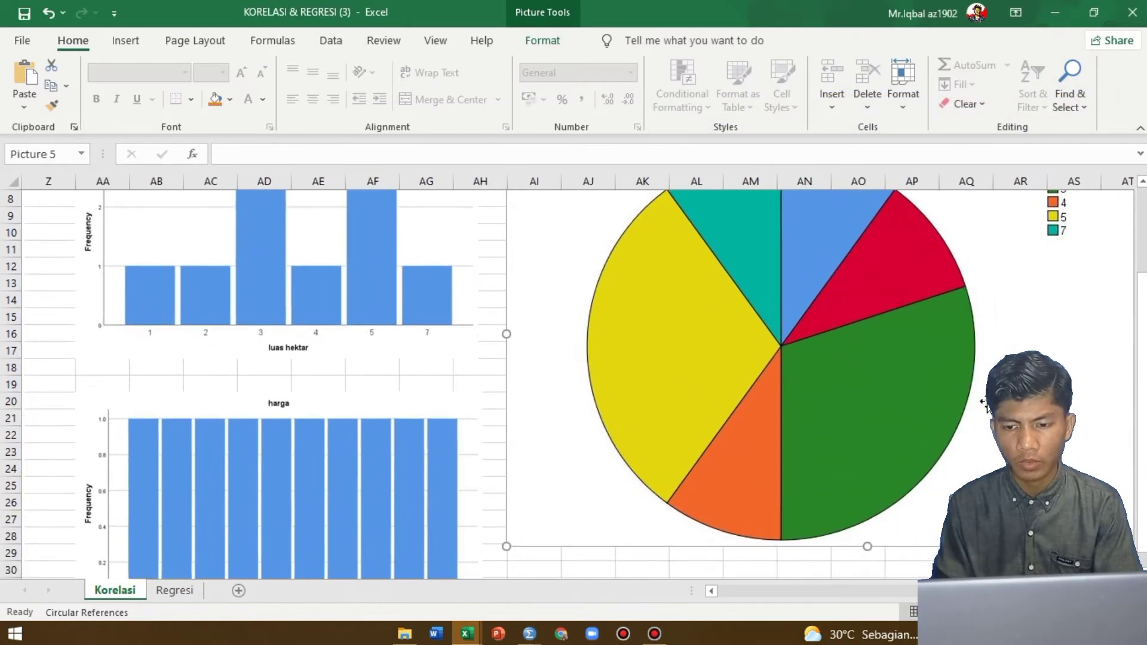
scroll(883, 416, "right", 3)
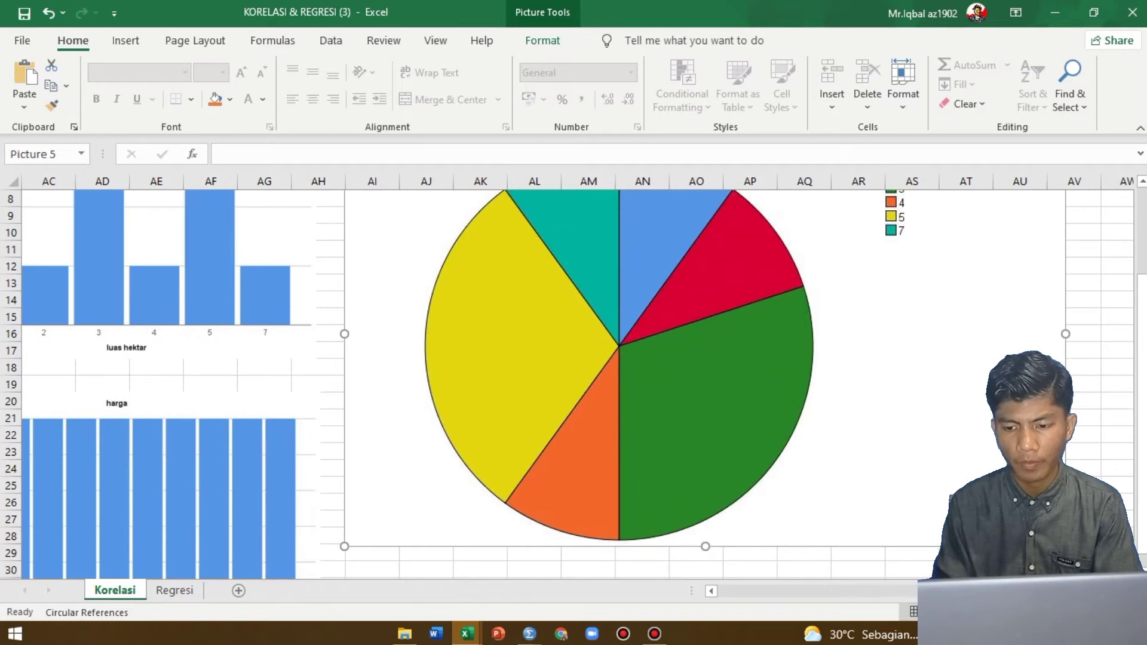
left_click_drag(1065, 546, 728, 345)
scroll(586, 286, "up", 3)
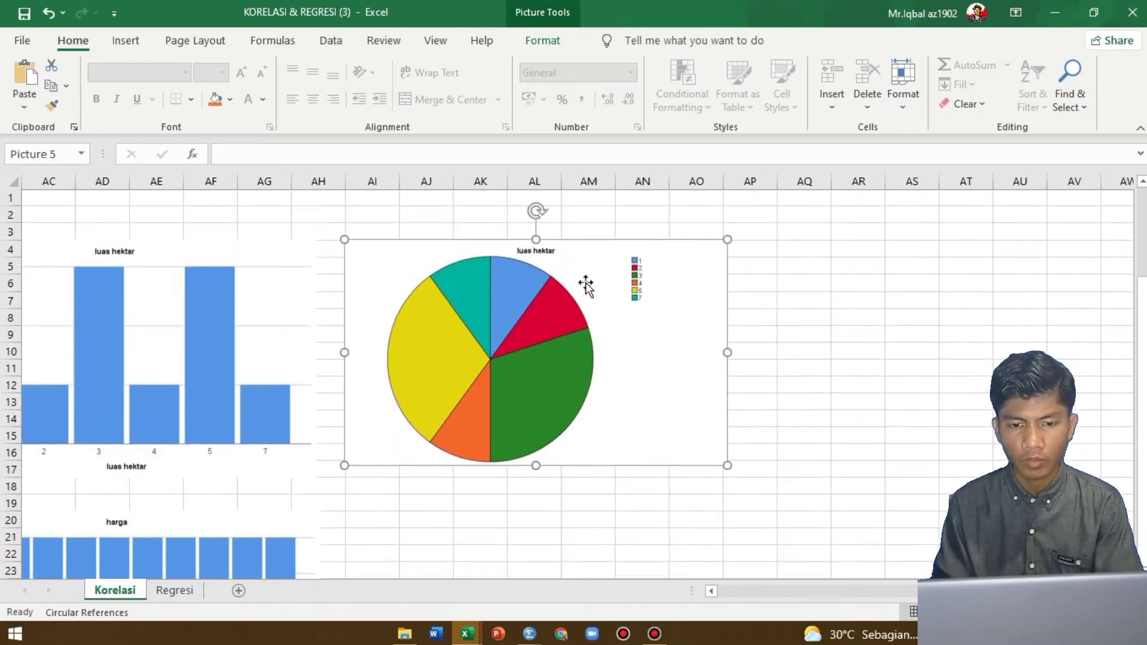
scroll(411, 440, "down", 1)
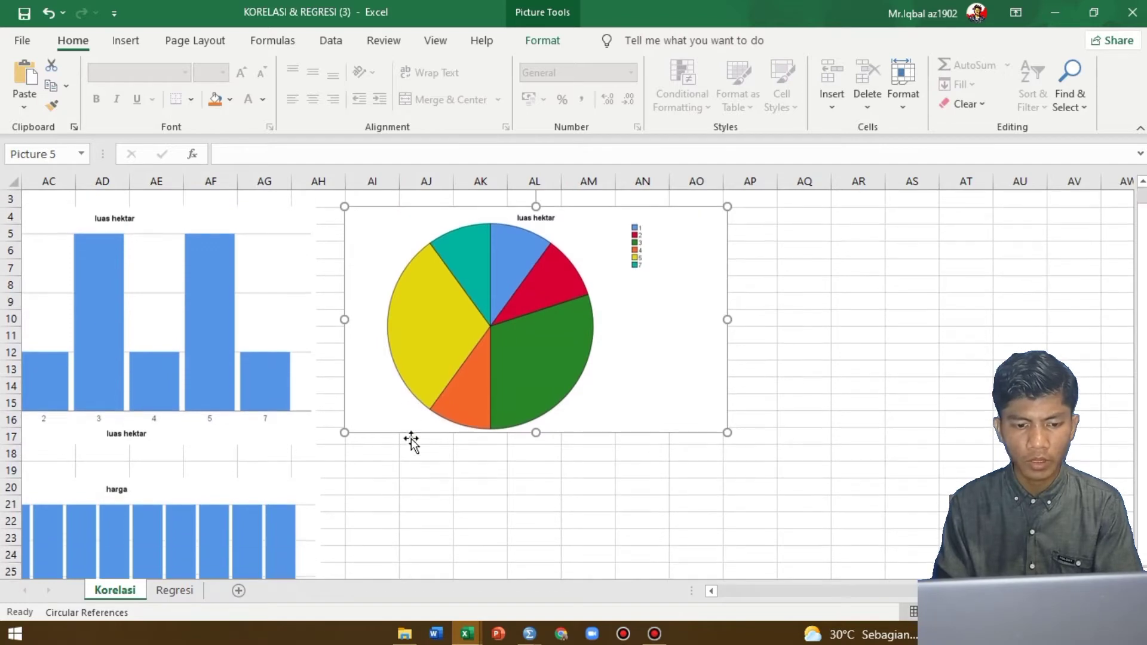
left_click(380, 474)
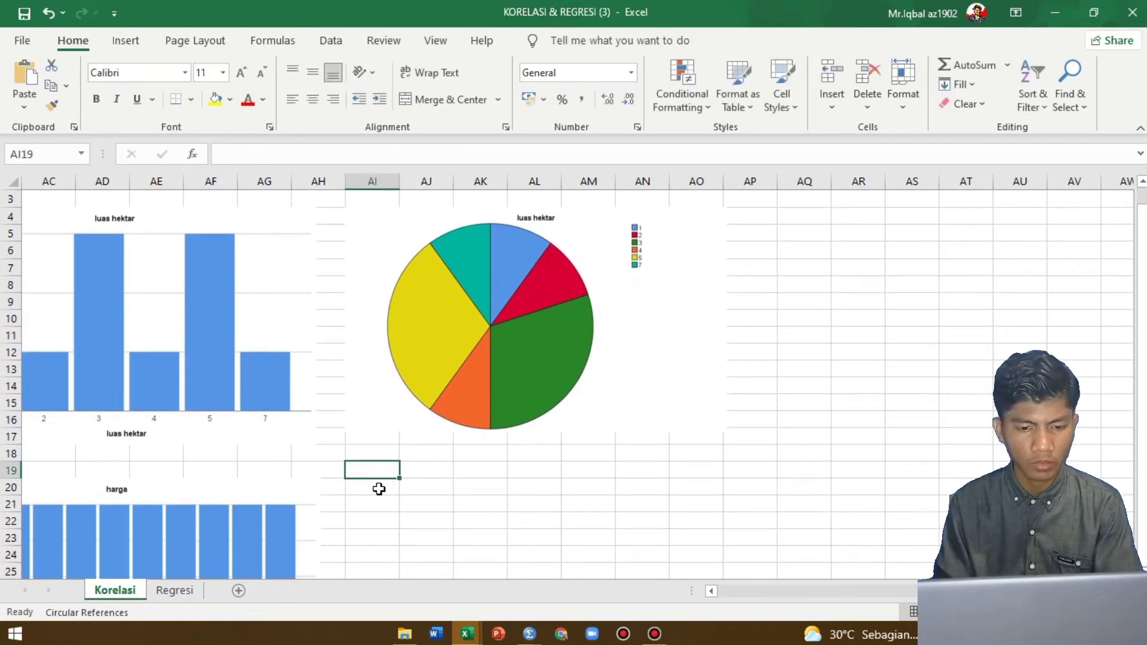
left_click(378, 490)
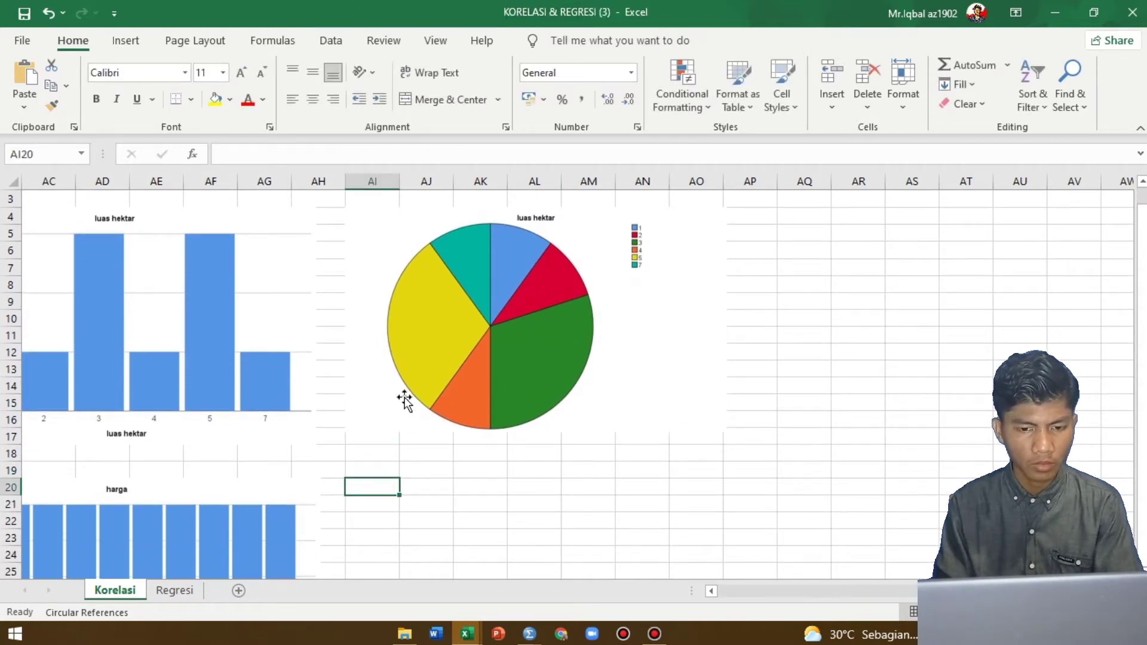
scroll(405, 400, "up", 1)
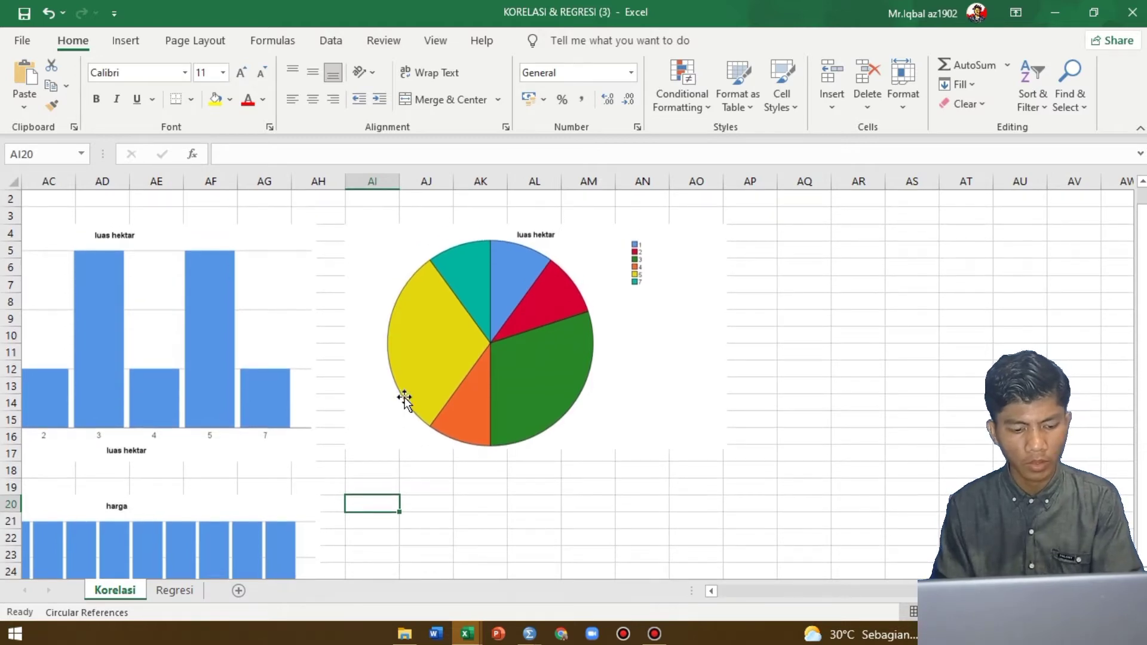
Switch to the SPSS output and copy the harga pie chart as an image
key("alt+Tab")
scroll(494, 439, "down", 5)
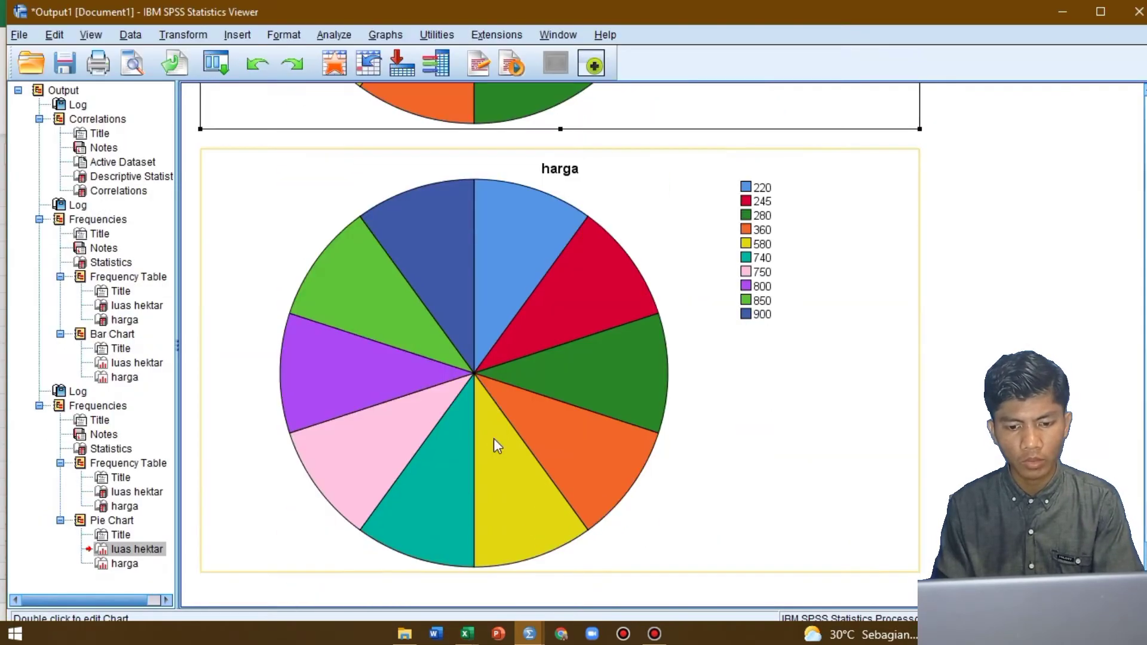
left_click(494, 438)
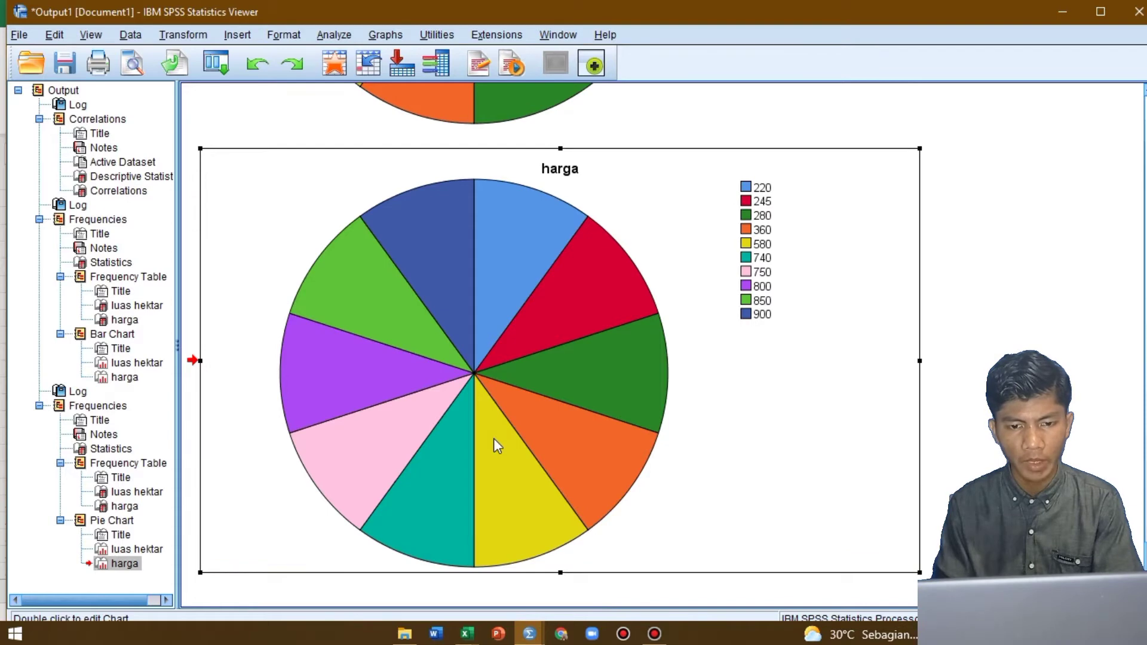
right_click(494, 438)
mouse_move(587, 495)
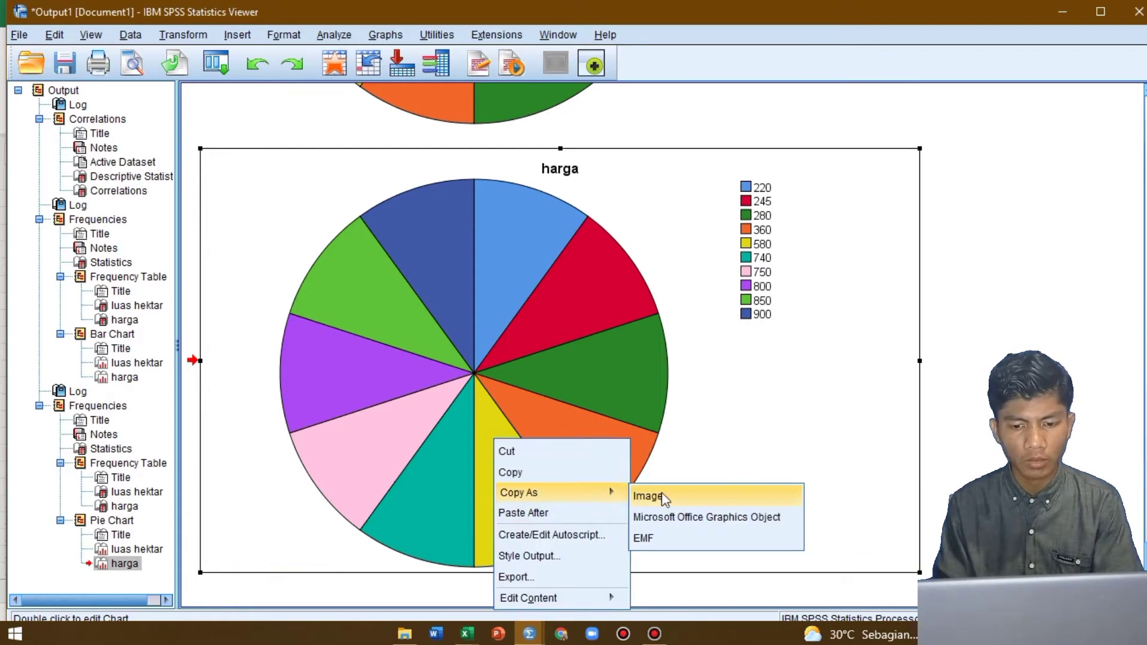
left_click(672, 497)
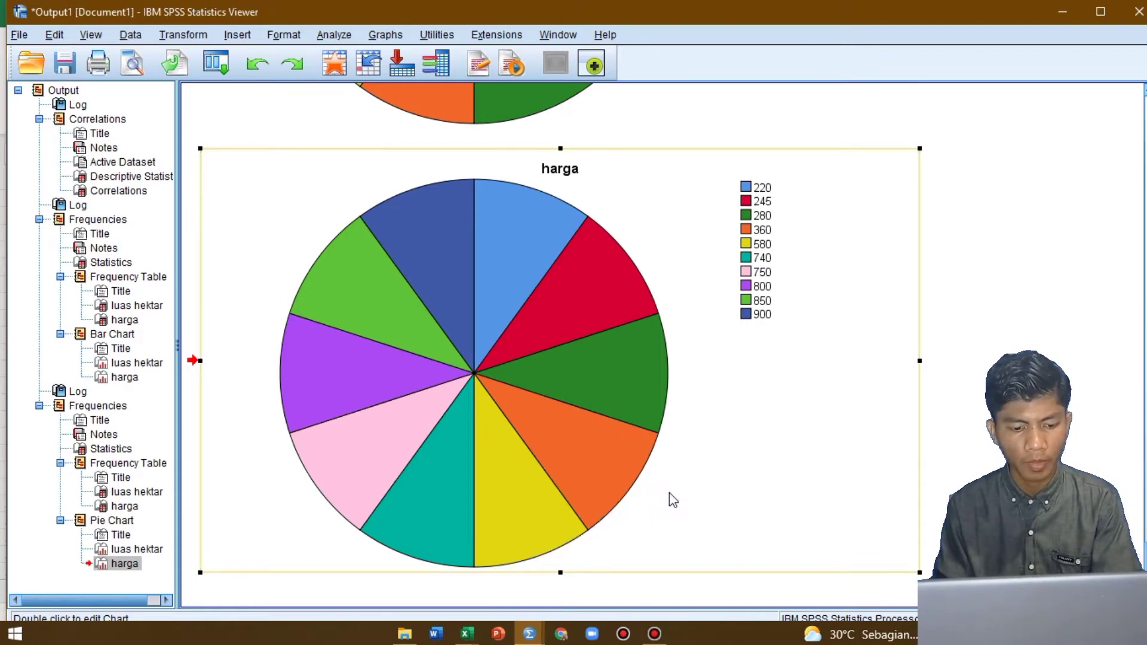
Return to the Excel workbook and paste the harga pie chart as a JPEG picture at cell AI20
key("alt+Tab")
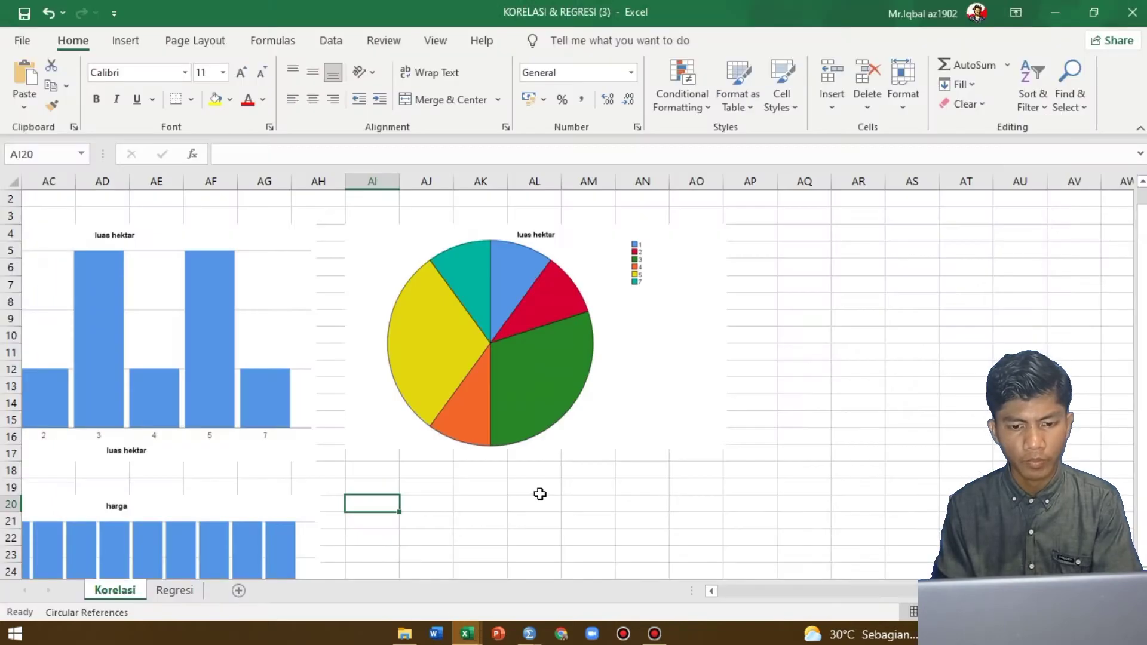
right_click(361, 507)
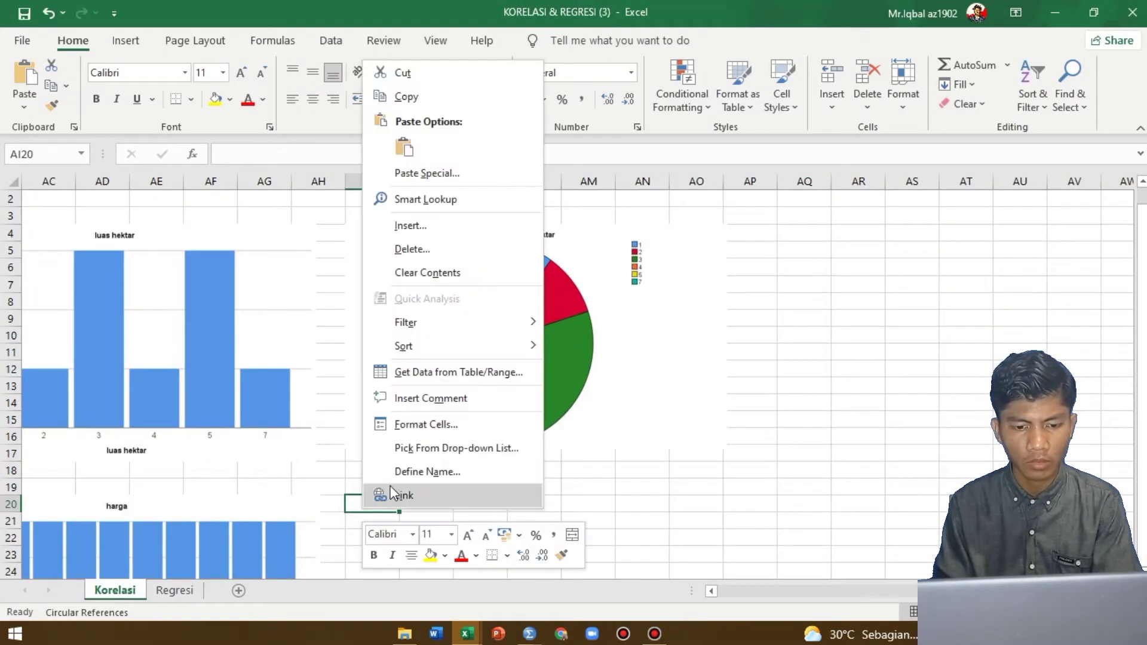
left_click(426, 174)
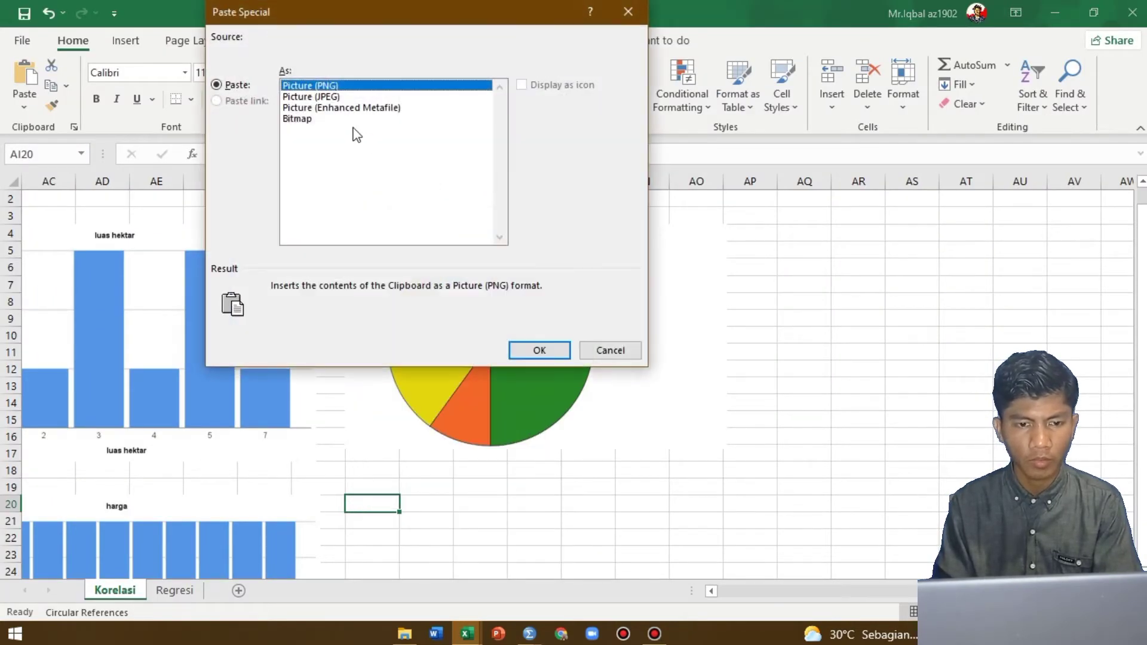
left_click(348, 98)
left_click(551, 343)
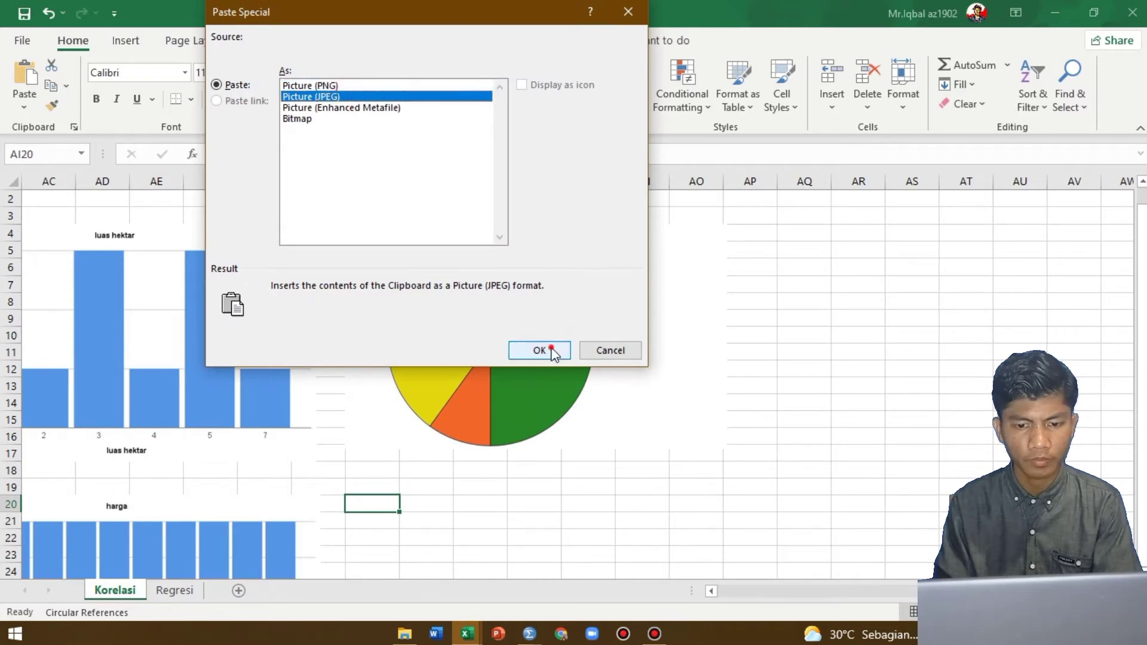
Shrink the harga pie chart picture to about the same width as the luas hektar pie chart above it
scroll(617, 443, "down", 6)
scroll(616, 443, "down", 3)
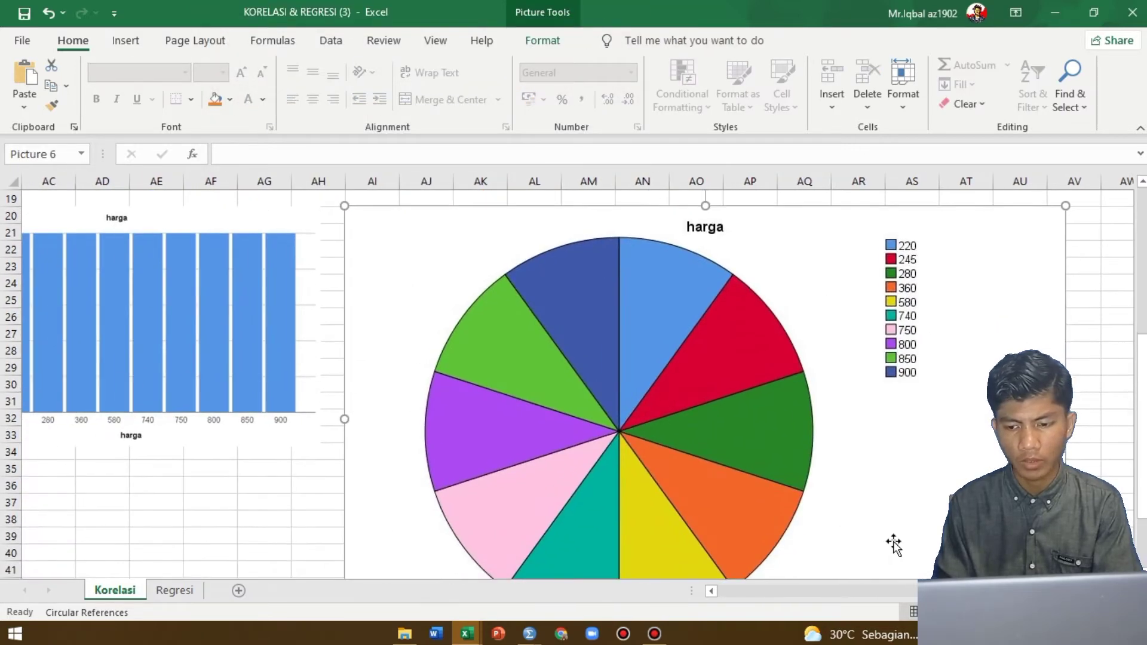
left_click_drag(1065, 480, 720, 294)
scroll(720, 294, "up", 5)
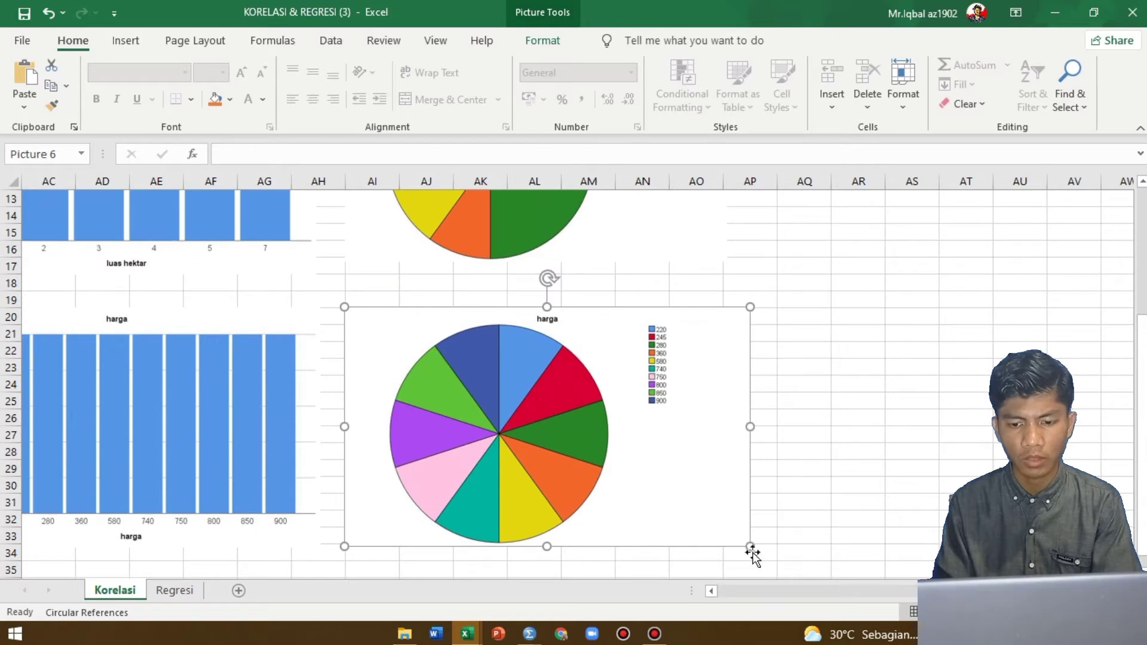
left_click_drag(750, 547, 739, 539)
scroll(884, 361, "up", 4)
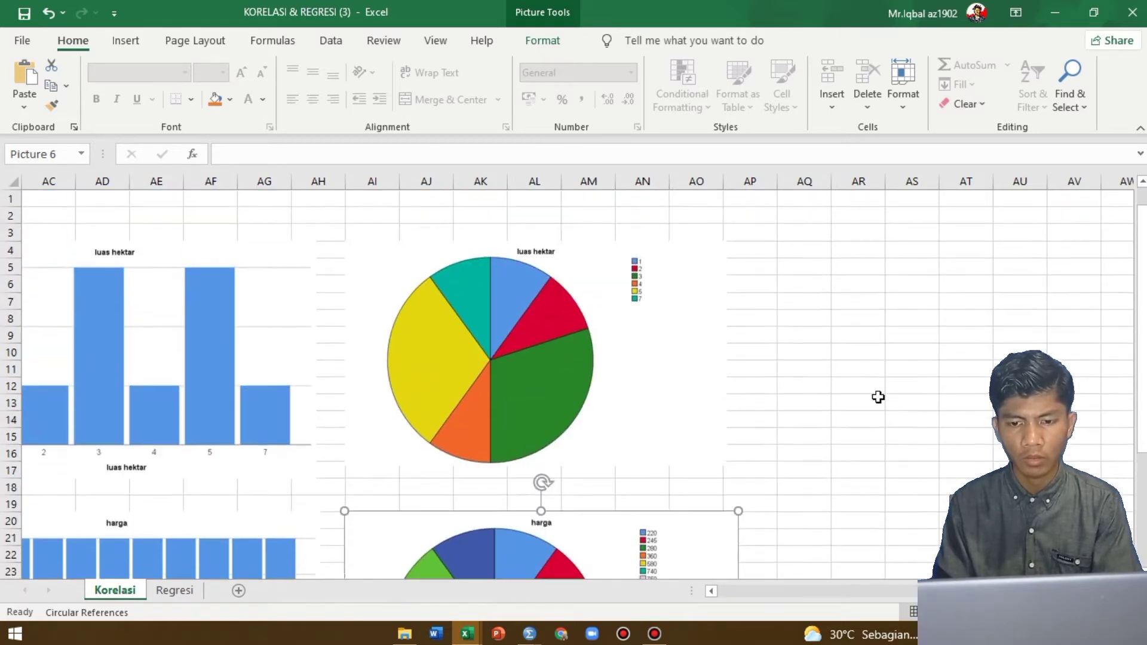
Select cell AQ4 beside the luas hektar pie chart, switch to the SPSS Data Editor and open the Frequencies analysis
left_click(817, 262)
key("alt+Tab")
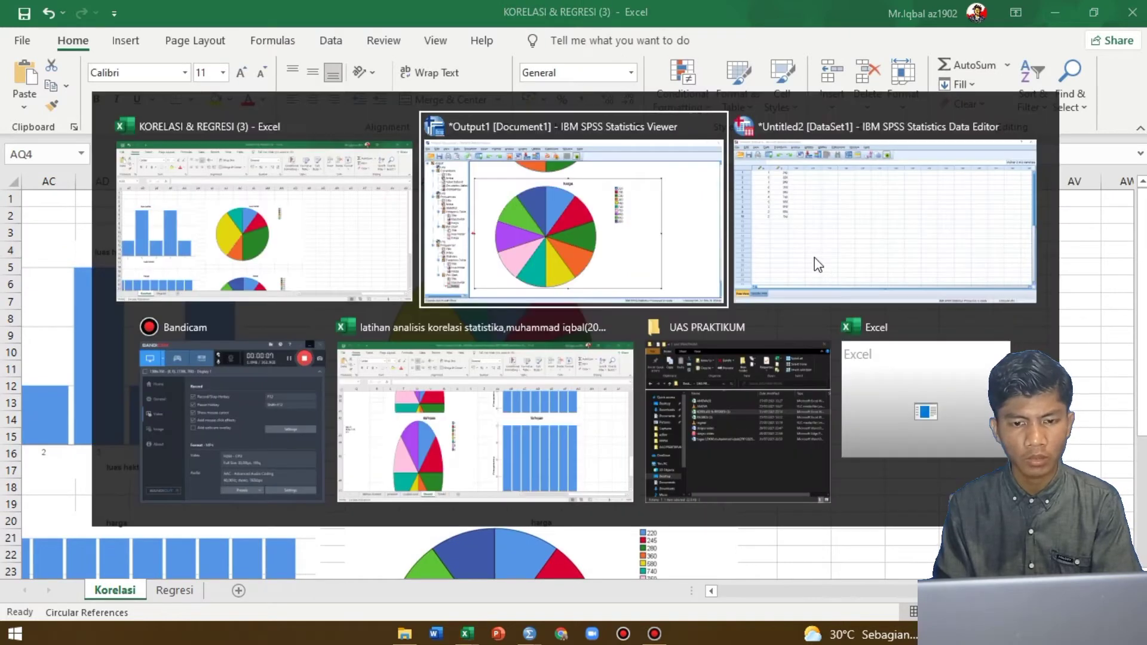
key("alt+Tab")
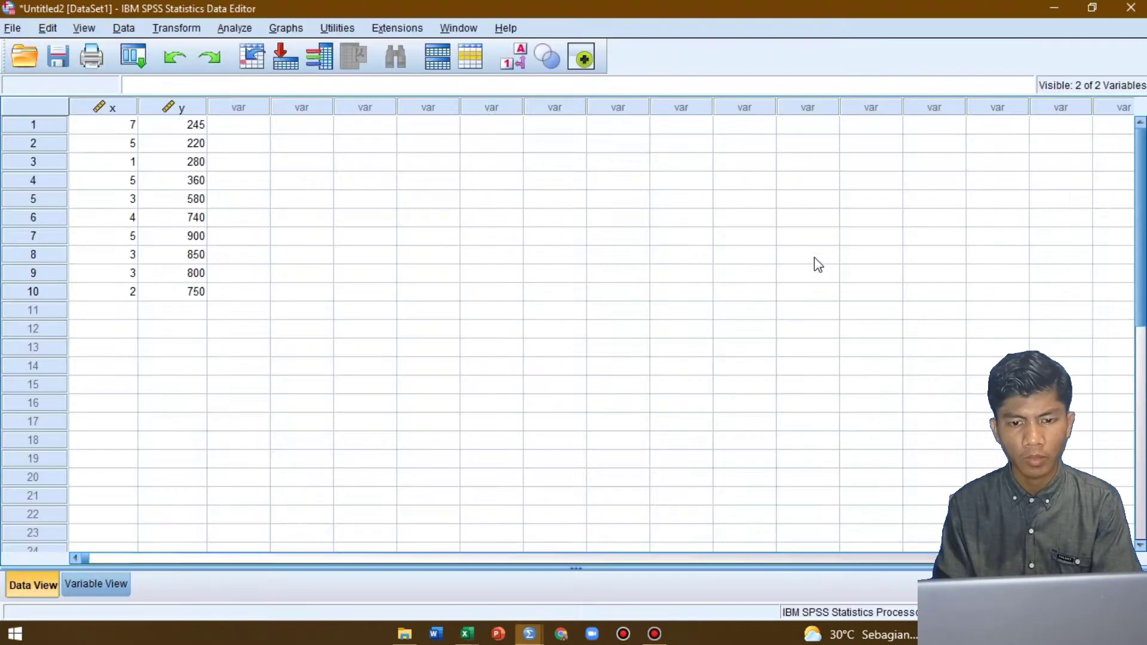
left_click(230, 31)
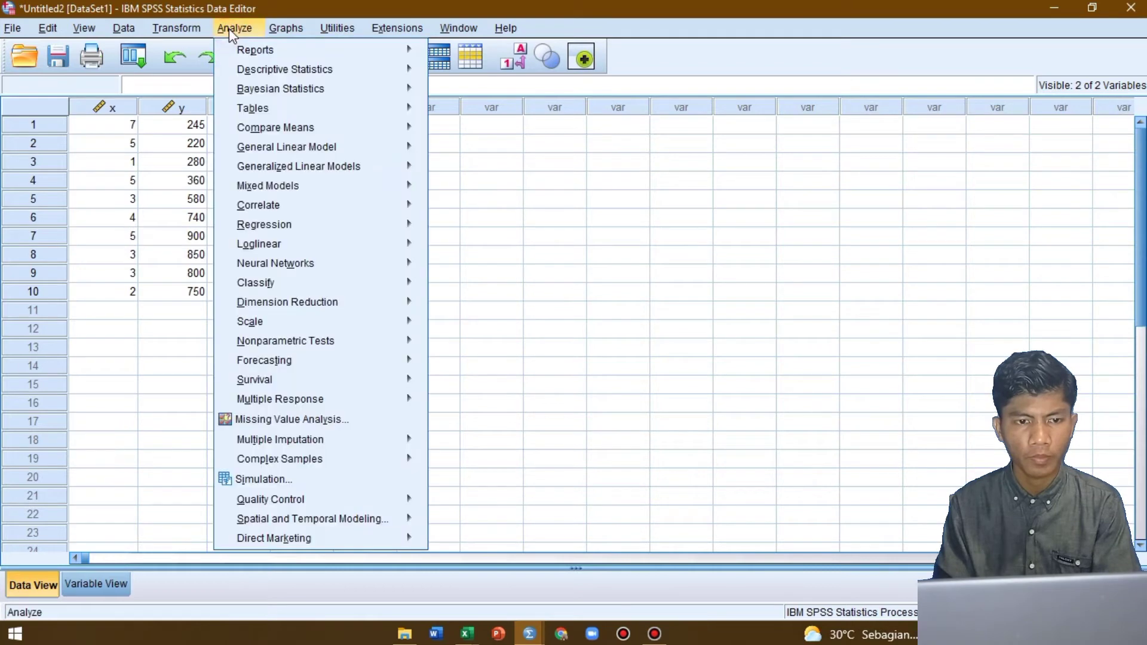
mouse_move(347, 71)
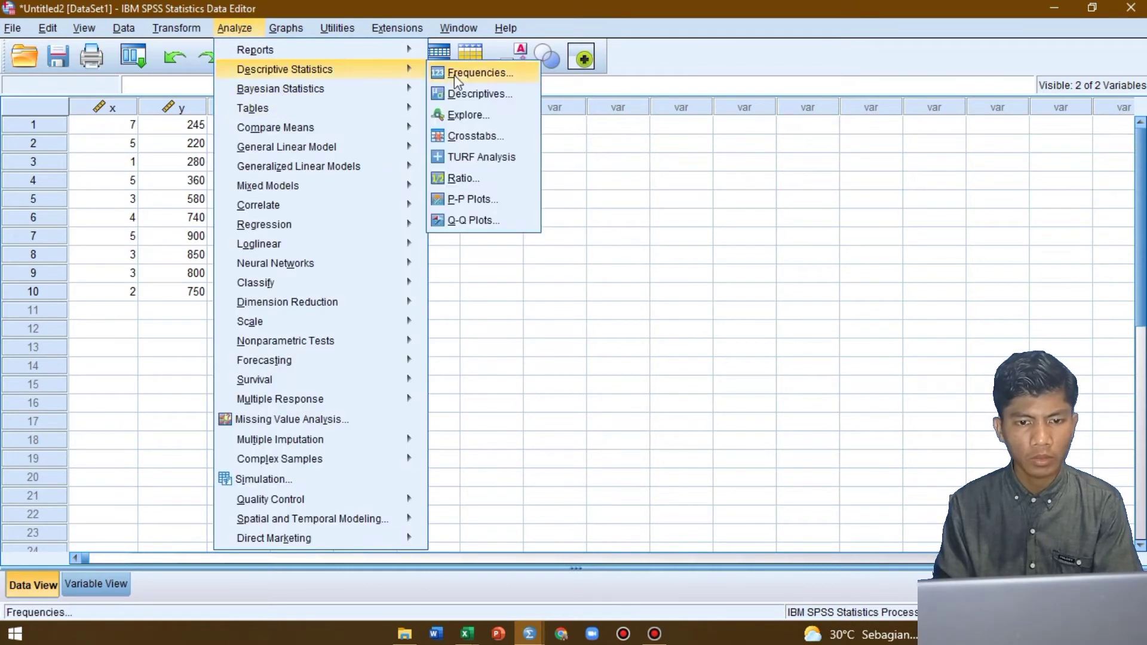
left_click(472, 72)
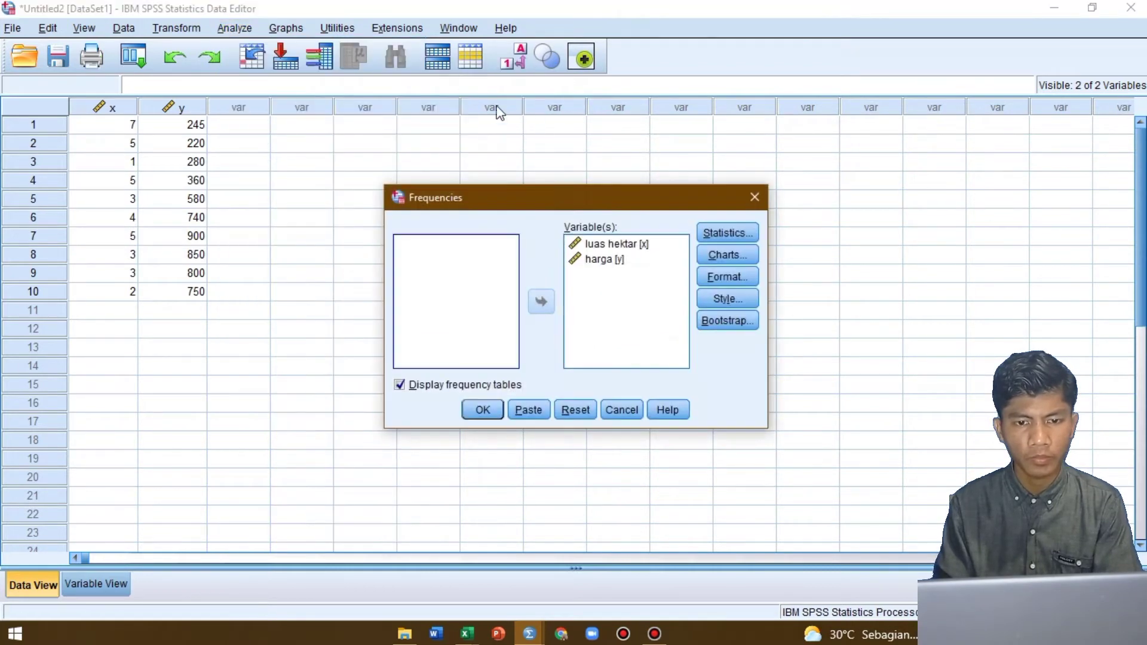
Set the frequency charts to histograms with the normal curve shown and run the analysis for luas hektar and harga
left_click(733, 257)
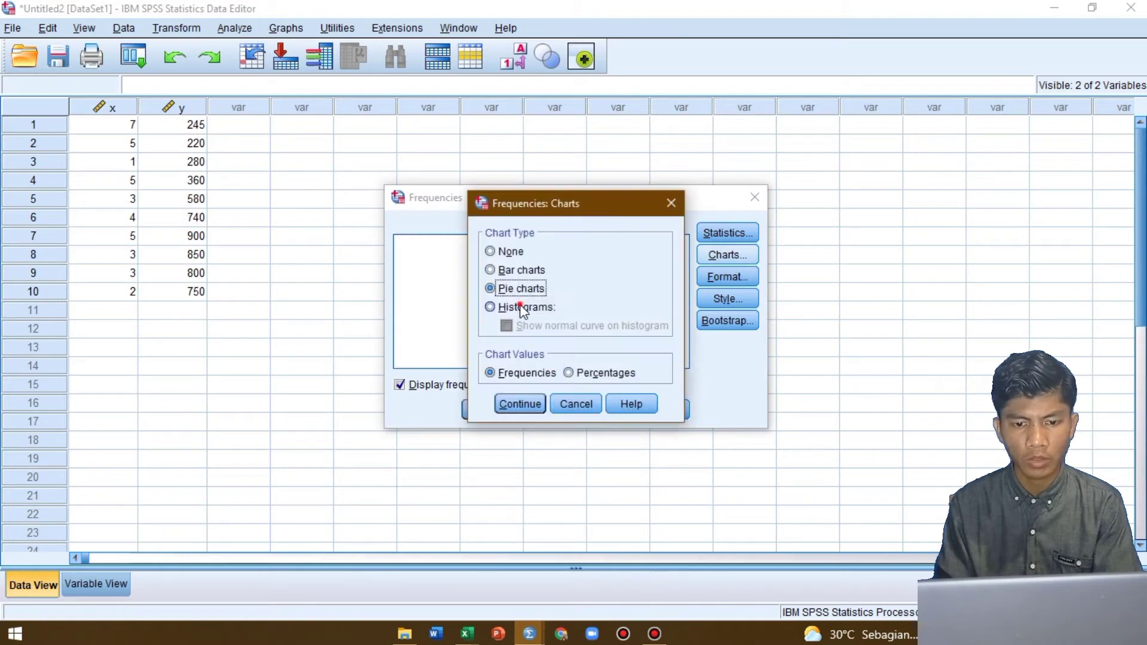
left_click(523, 310)
left_click(506, 327)
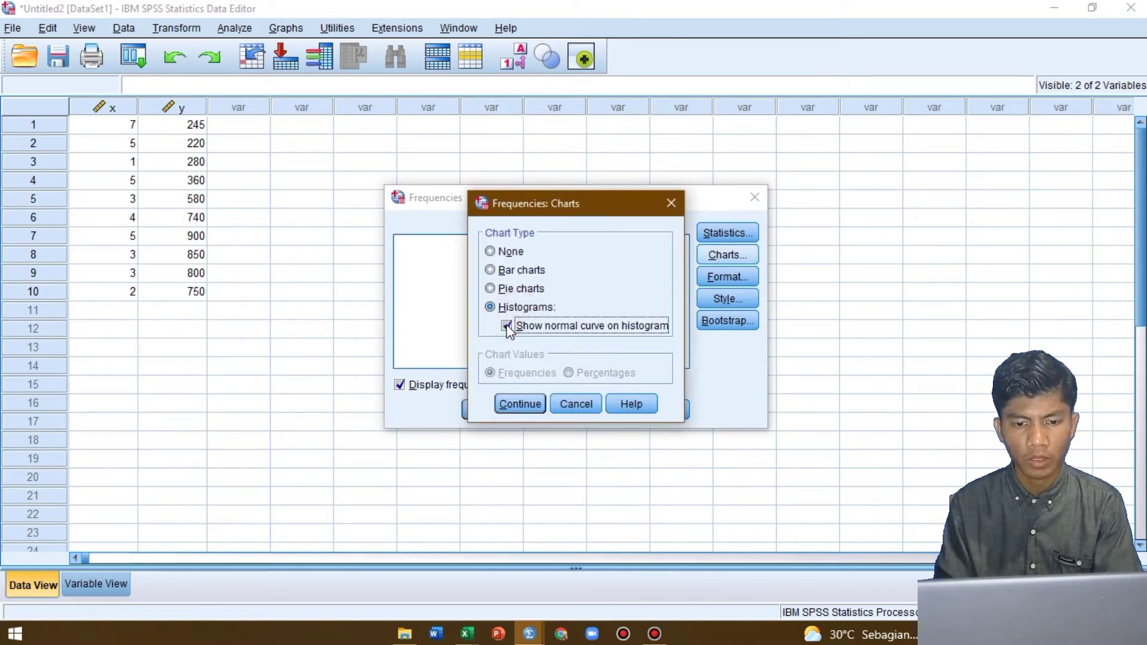
left_click(523, 406)
left_click(491, 404)
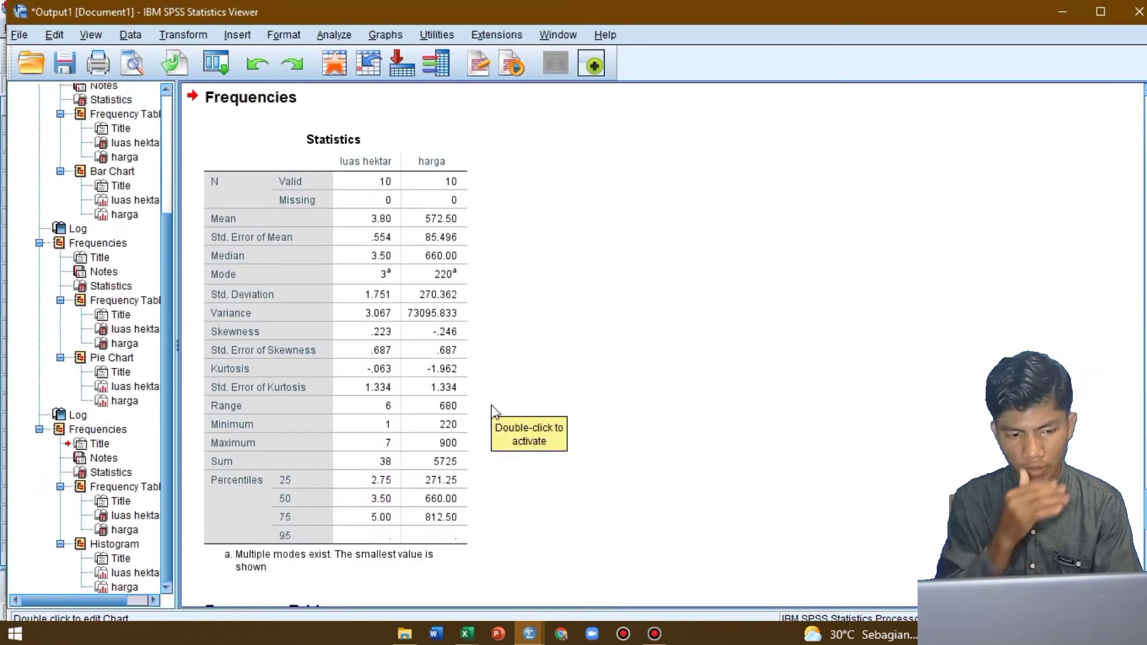
Copy the luas hektar histogram from the new SPSS output as an image
scroll(491, 404, "down", 5)
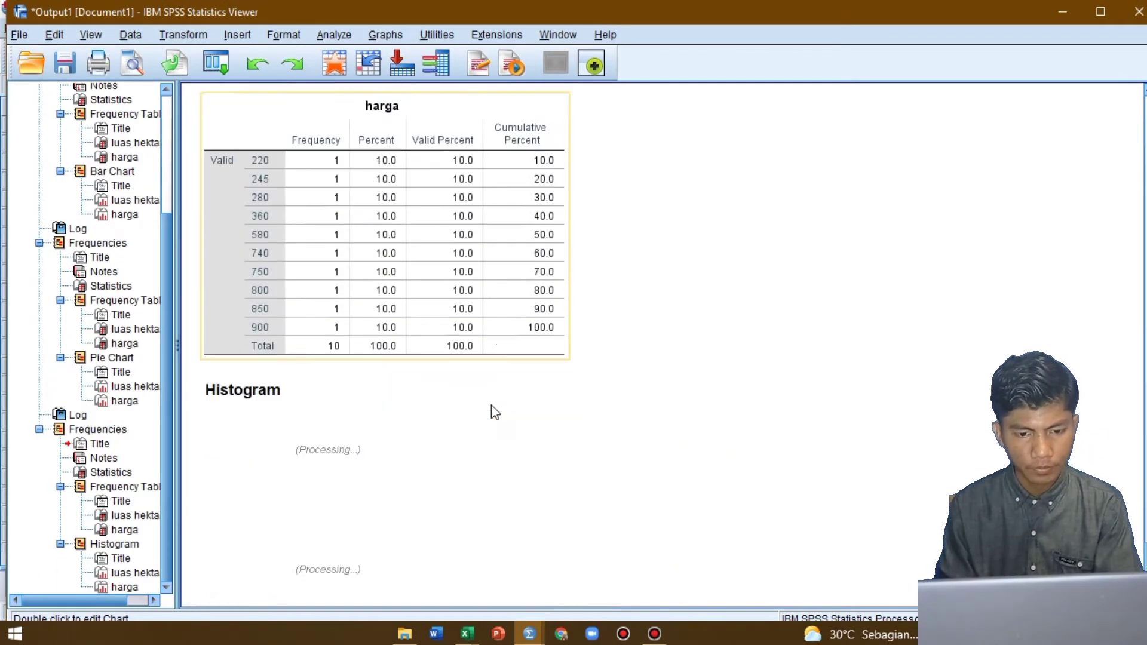
scroll(491, 404, "down", 3)
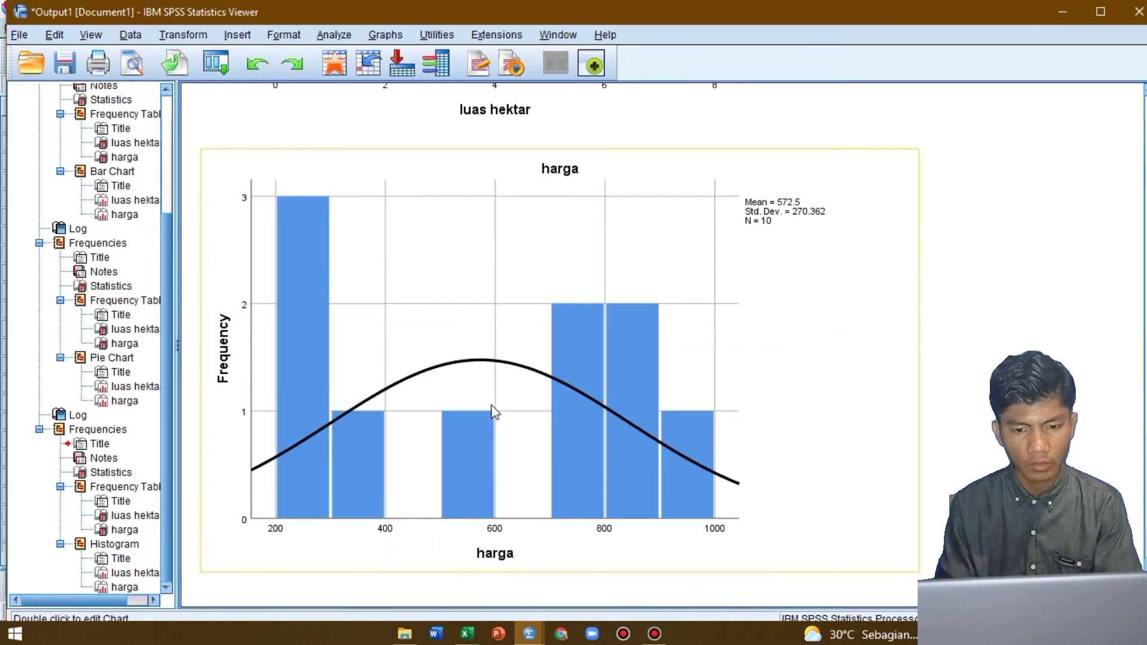
scroll(491, 404, "up", 10)
scroll(491, 404, "down", 3)
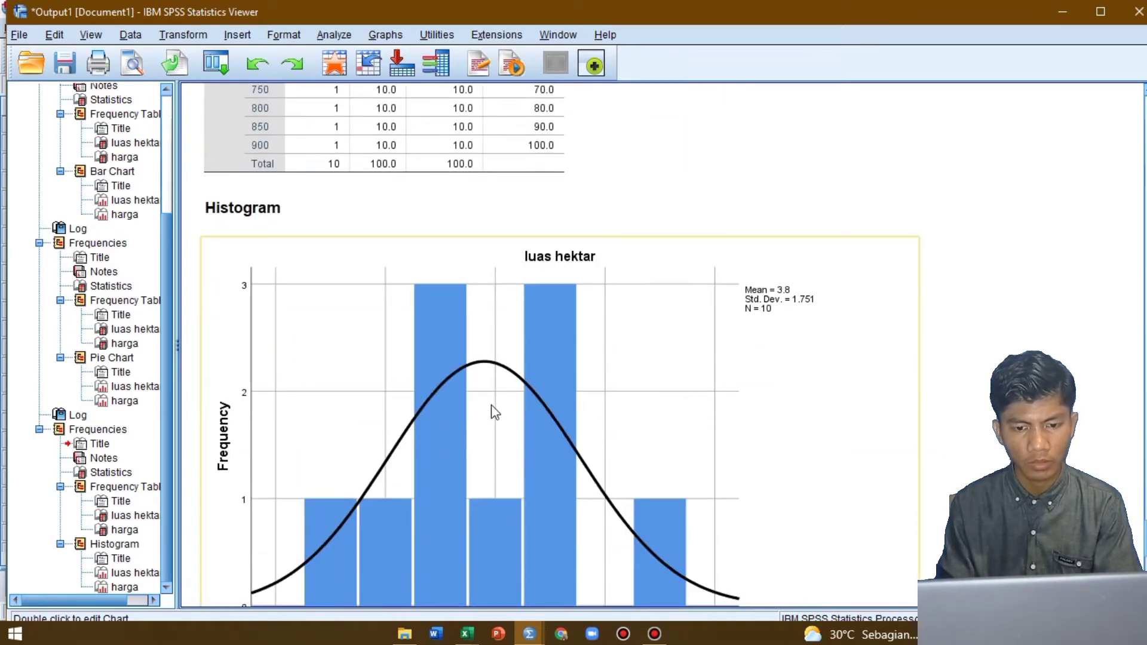
right_click(491, 406)
mouse_move(533, 460)
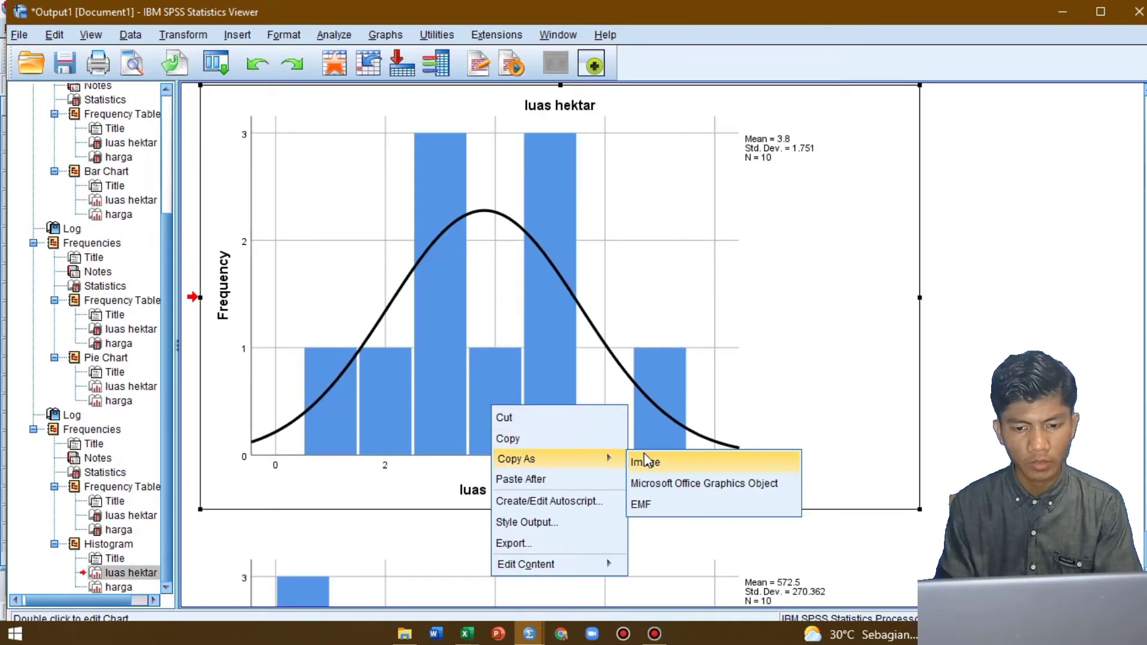
left_click(647, 461)
Return to the KORELASI & REGRESI (3) workbook in Excel and paste the luas hektar histogram as a JPEG picture at cell AQ4
key("alt+Tab")
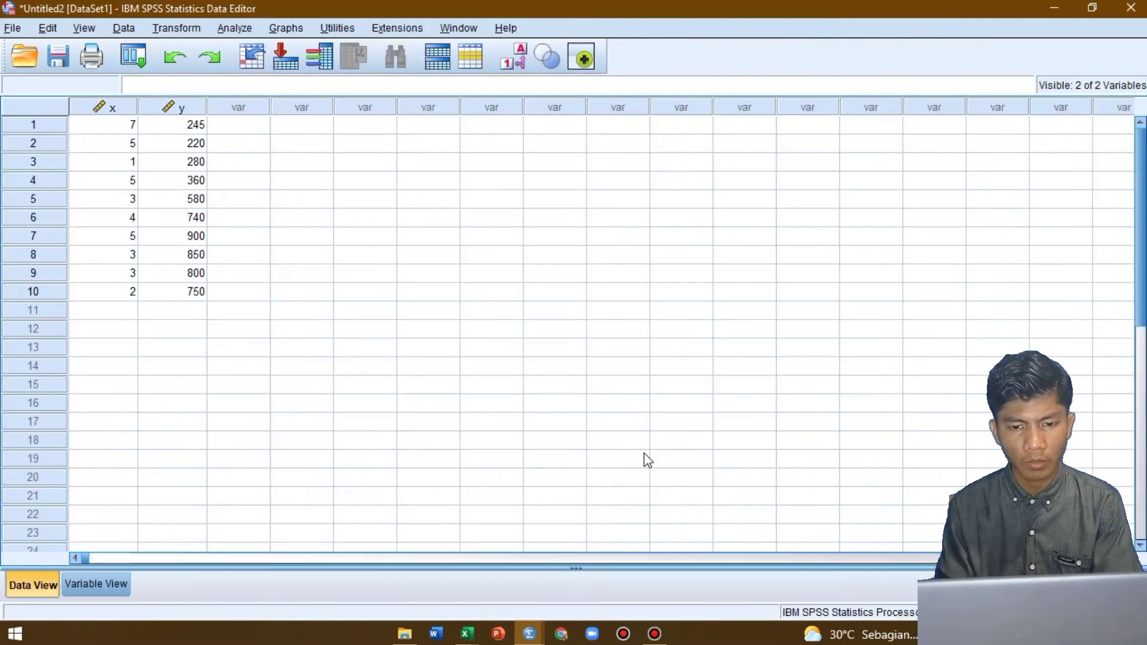
key("alt+Tab")
key("alt+Tab")
key("Tab")
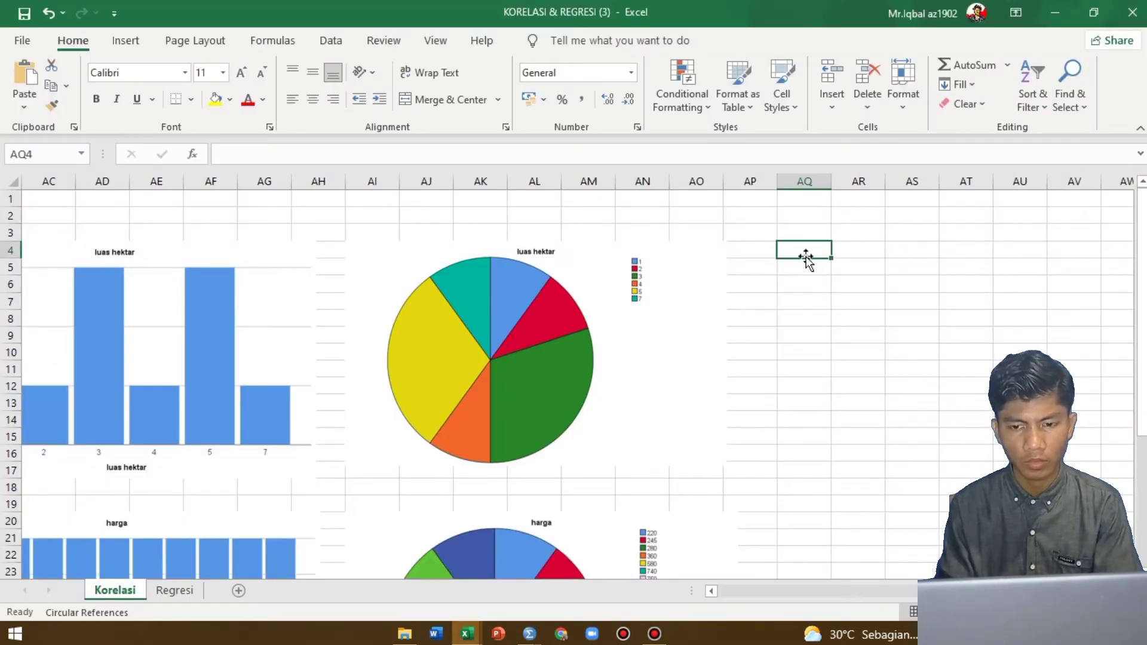
right_click(815, 254)
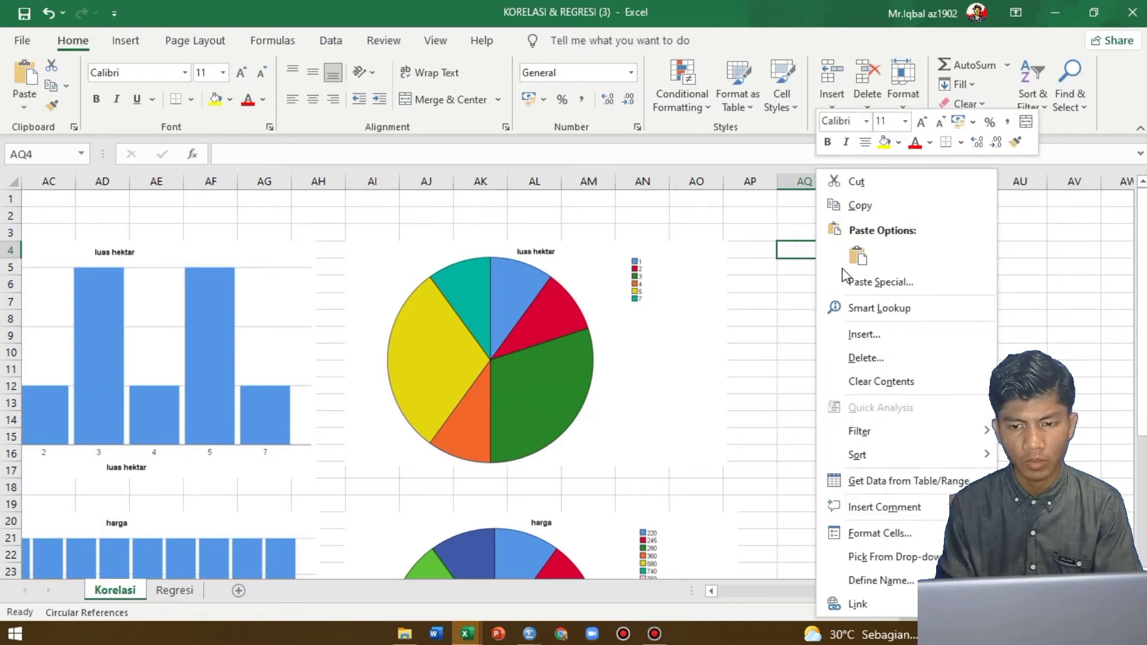
left_click(870, 286)
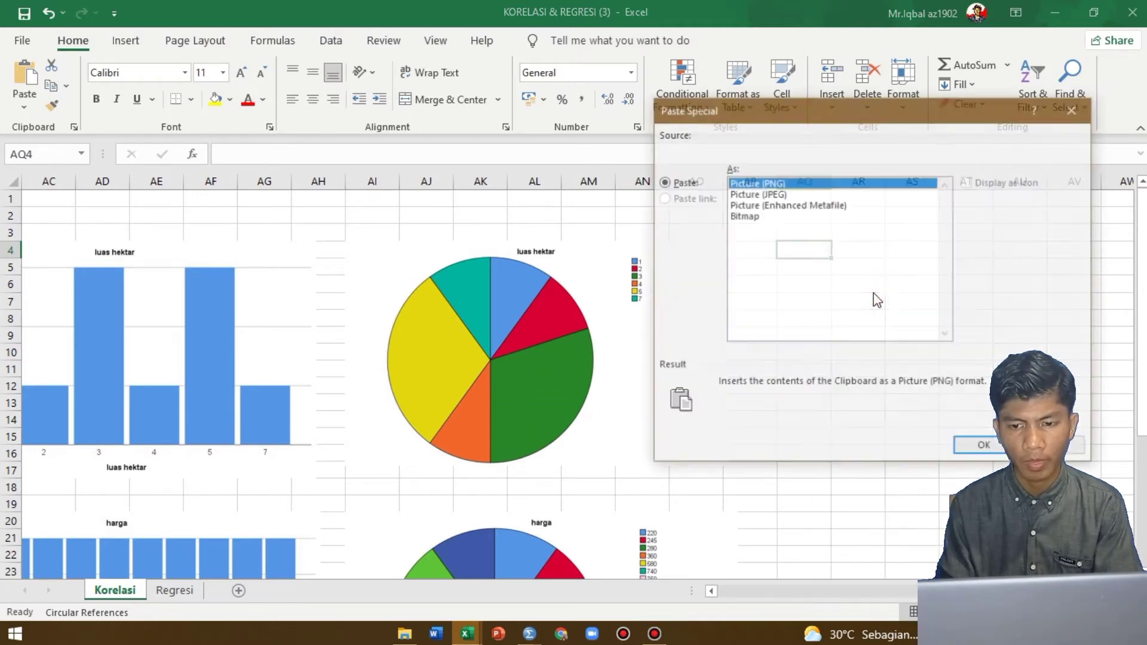
left_click(770, 194)
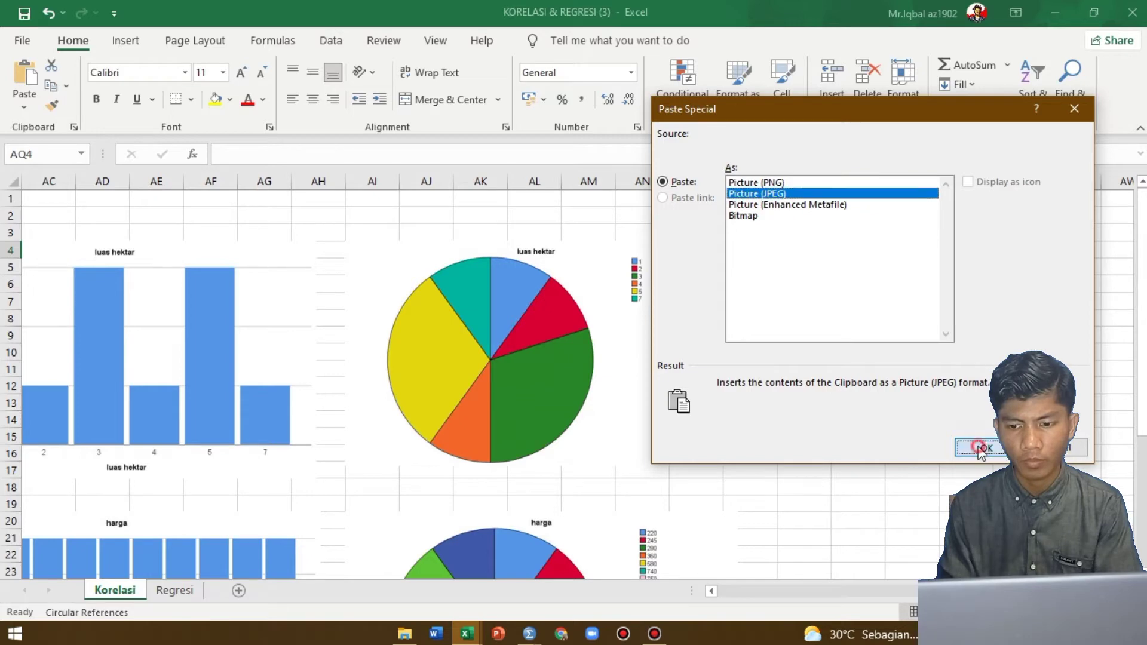
left_click(981, 448)
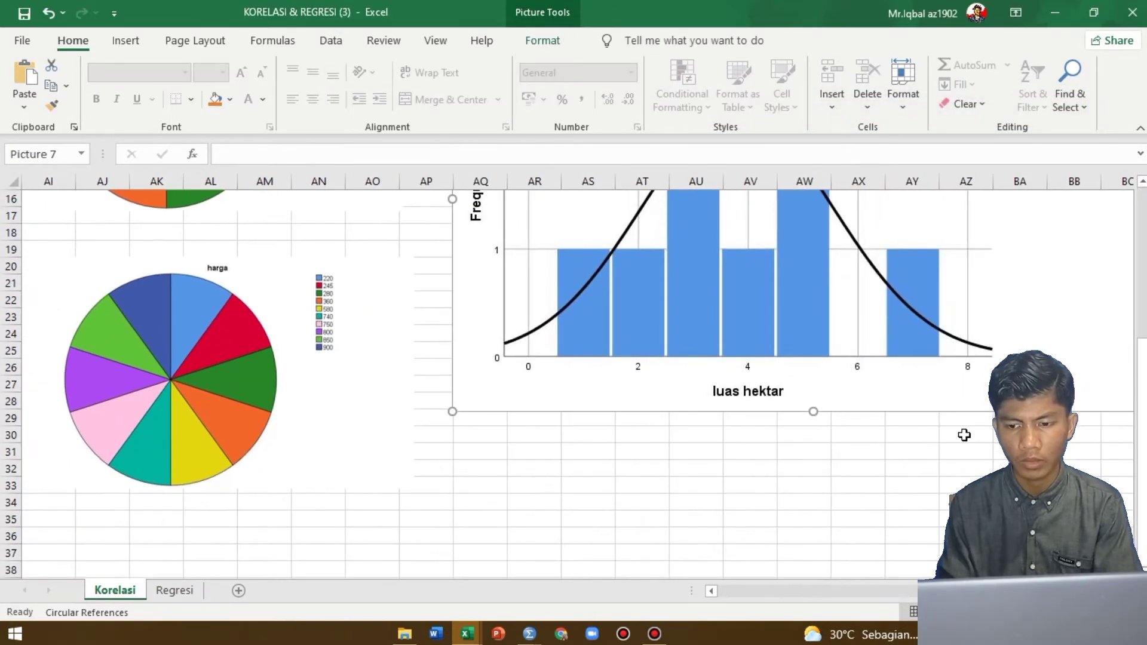
Shrink the luas hektar histogram picture to span about AQ4 to AX17, and select cell AQ20 below it
scroll(964, 435, "right", 1)
left_click_drag(1121, 412, 725, 253)
scroll(726, 254, "up", 2)
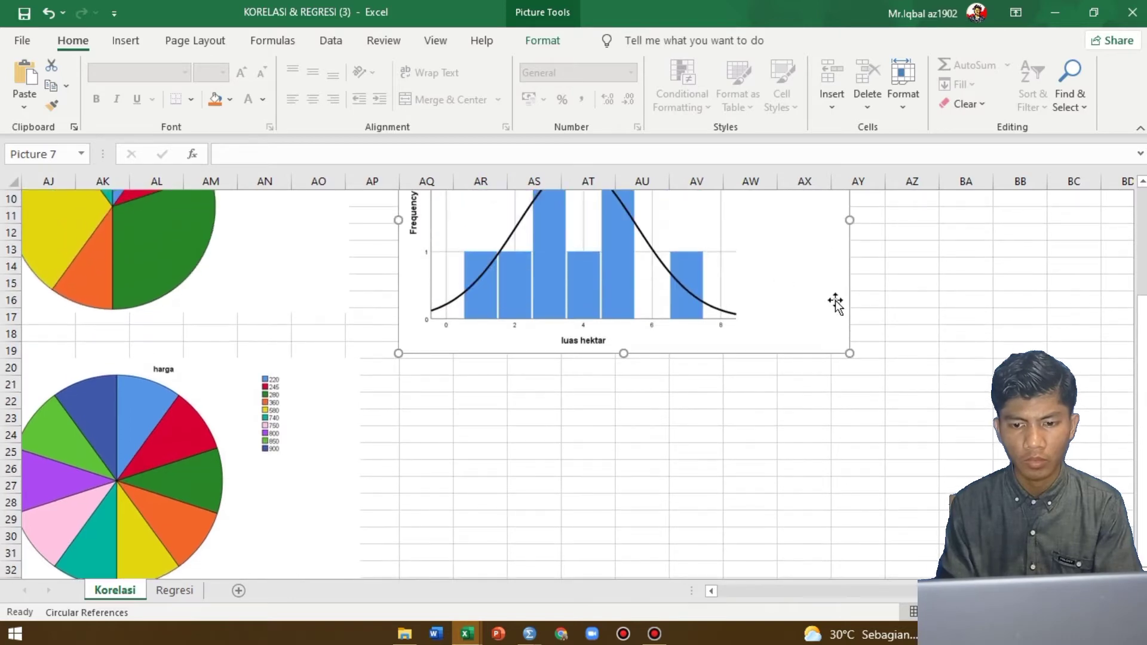
left_click_drag(851, 352, 800, 321)
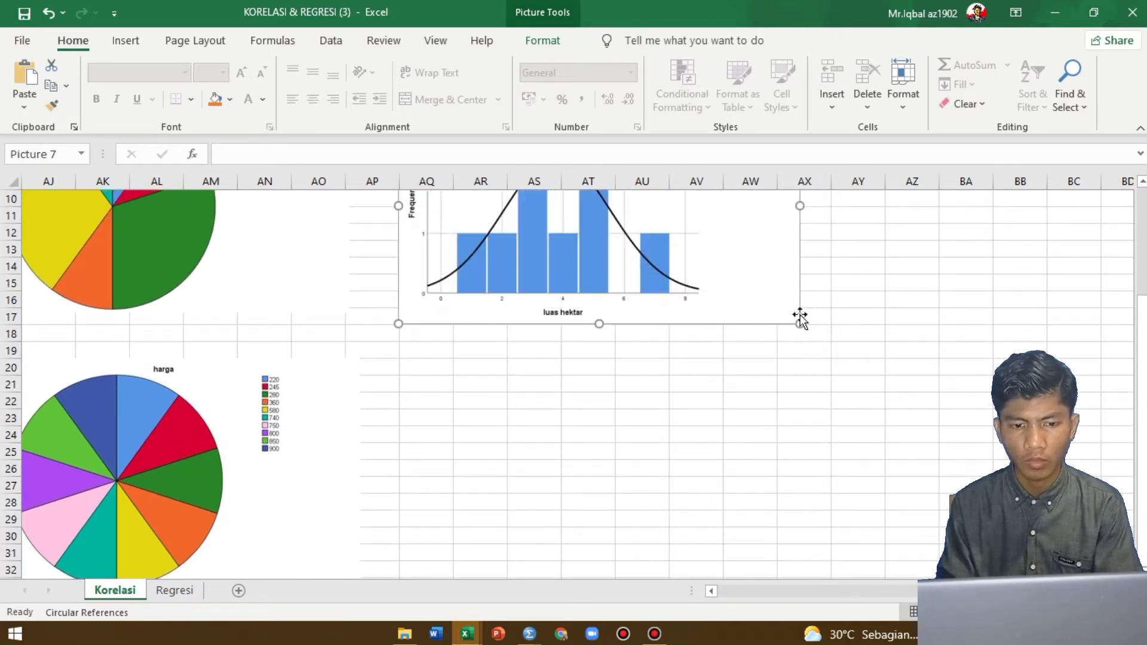
left_click(454, 367)
Switch to the SPSS output and copy the harga histogram as an image
key("alt+Tab")
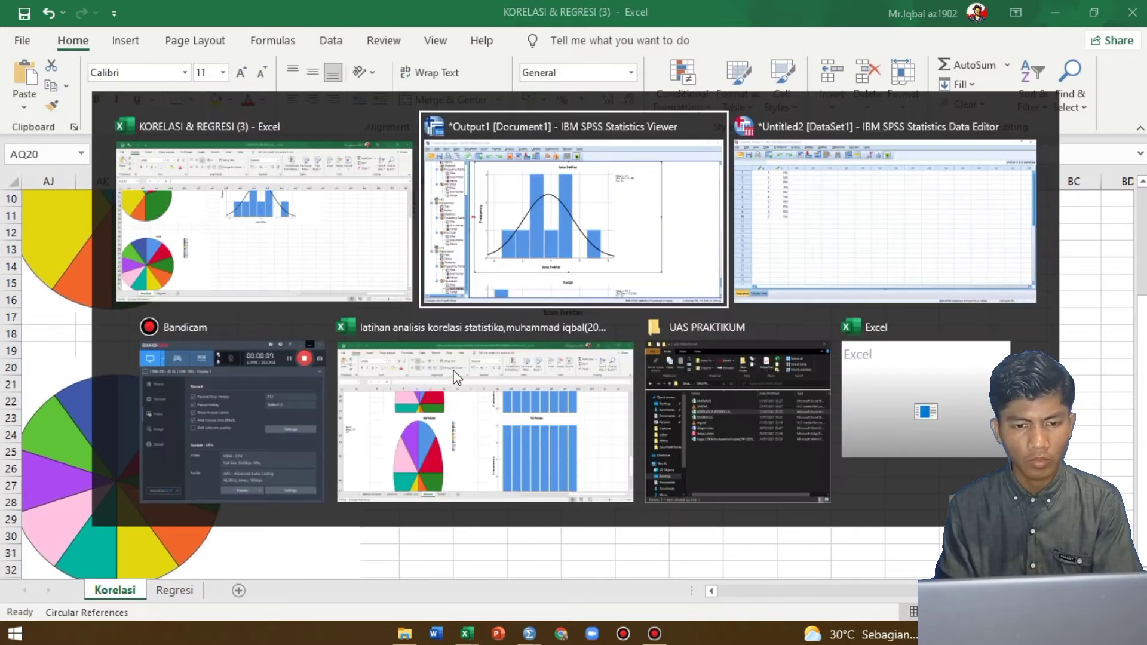
scroll(454, 373, "down", 5)
right_click(454, 371)
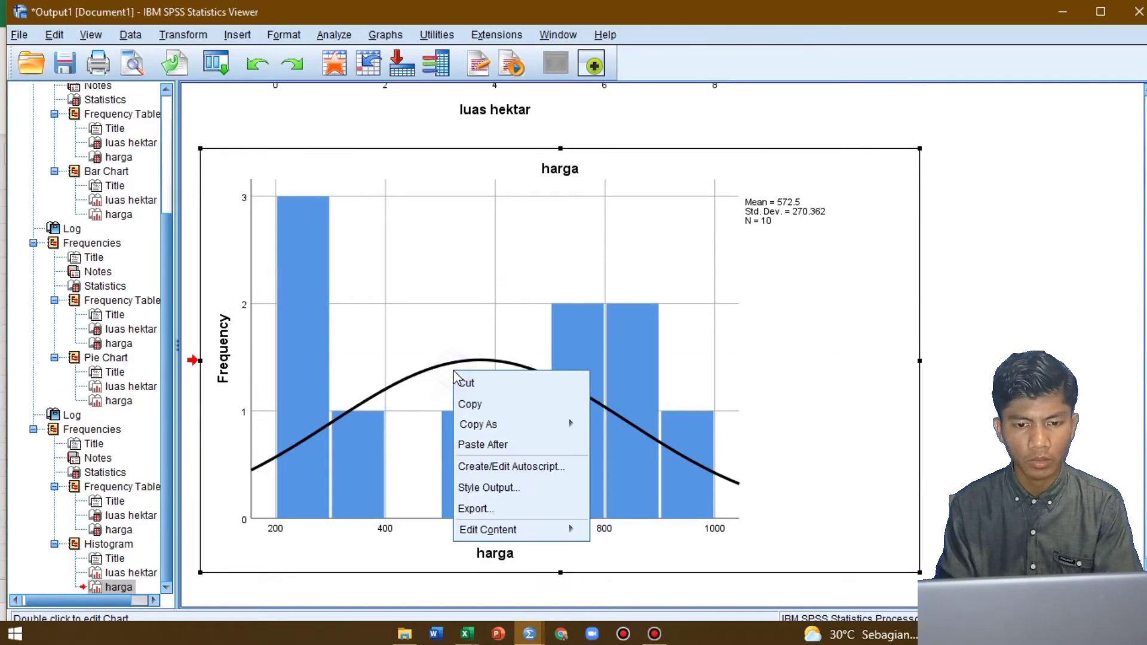
mouse_move(515, 426)
left_click(633, 429)
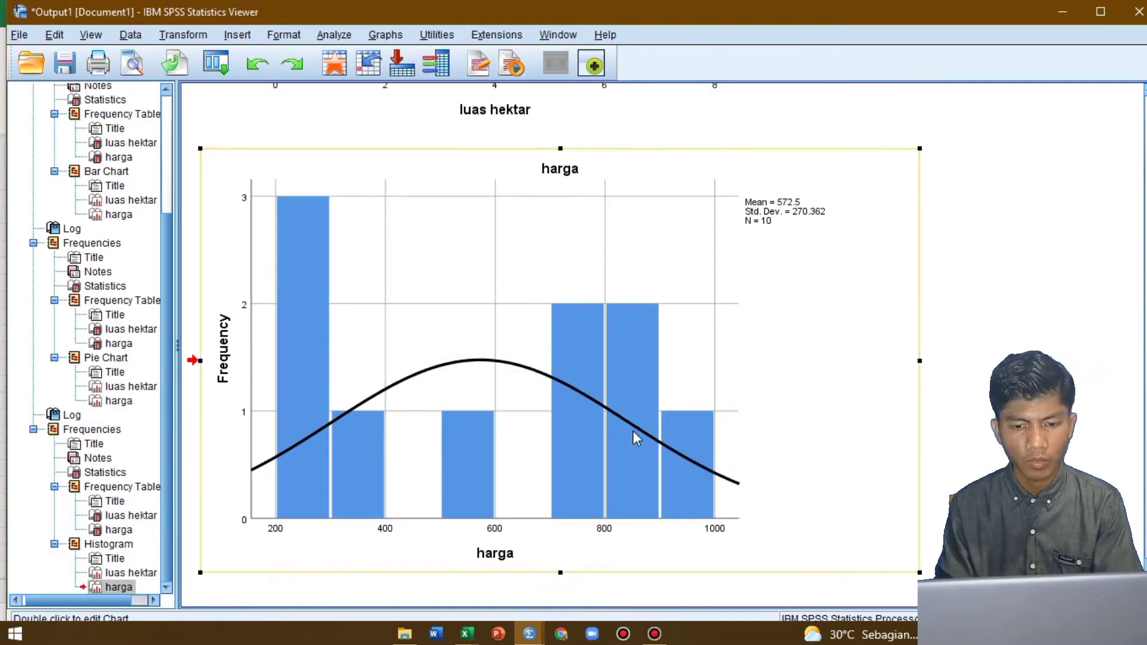
Return to the Excel workbook and paste the harga histogram as a JPEG picture at cell AQ21
key("alt+Tab")
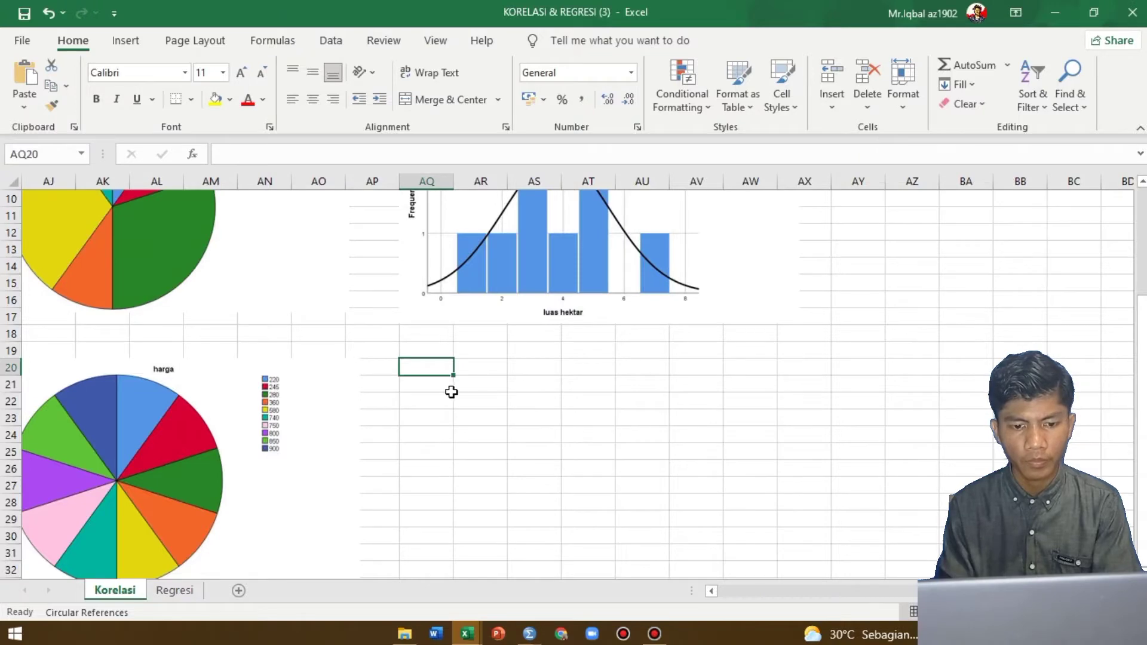
right_click(443, 379)
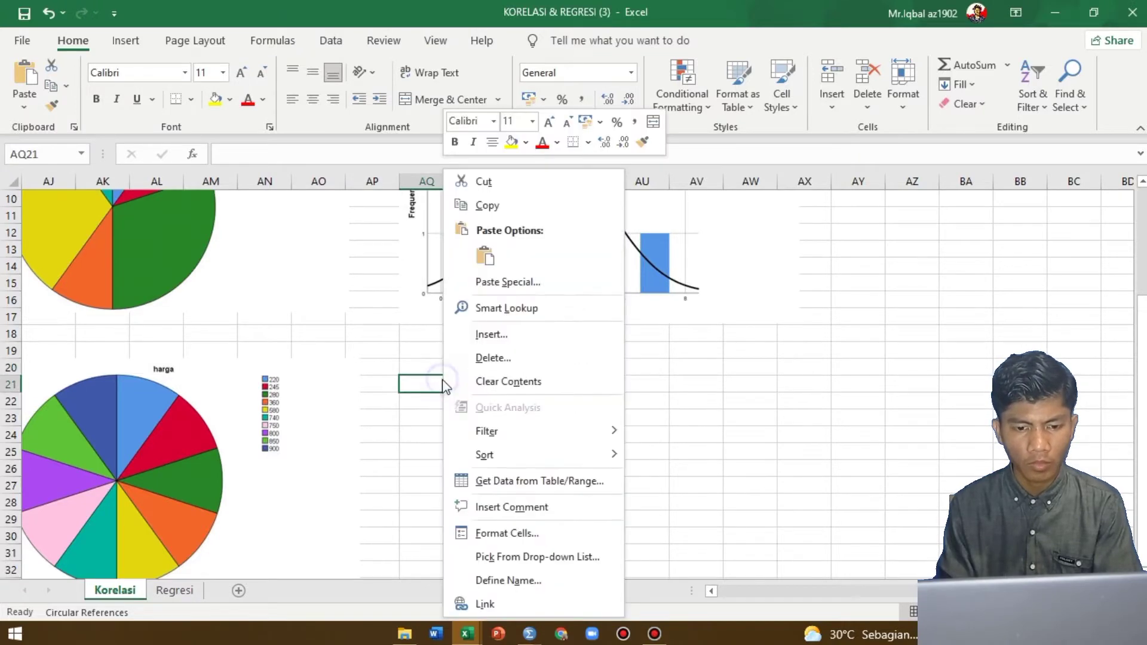
left_click(501, 285)
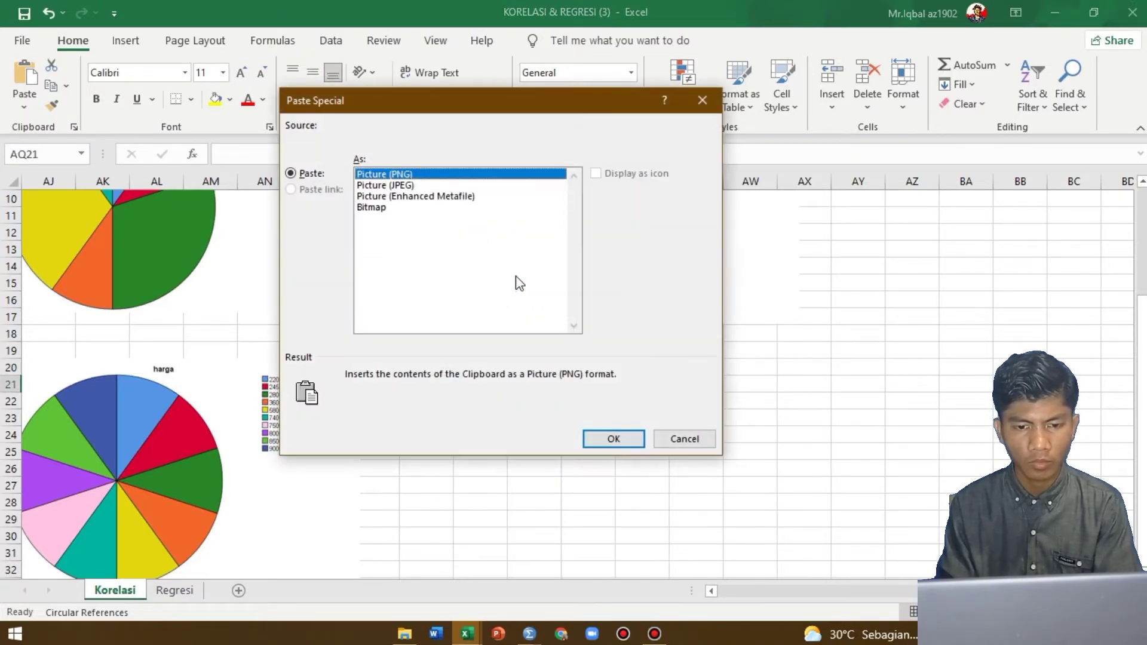
left_click(428, 186)
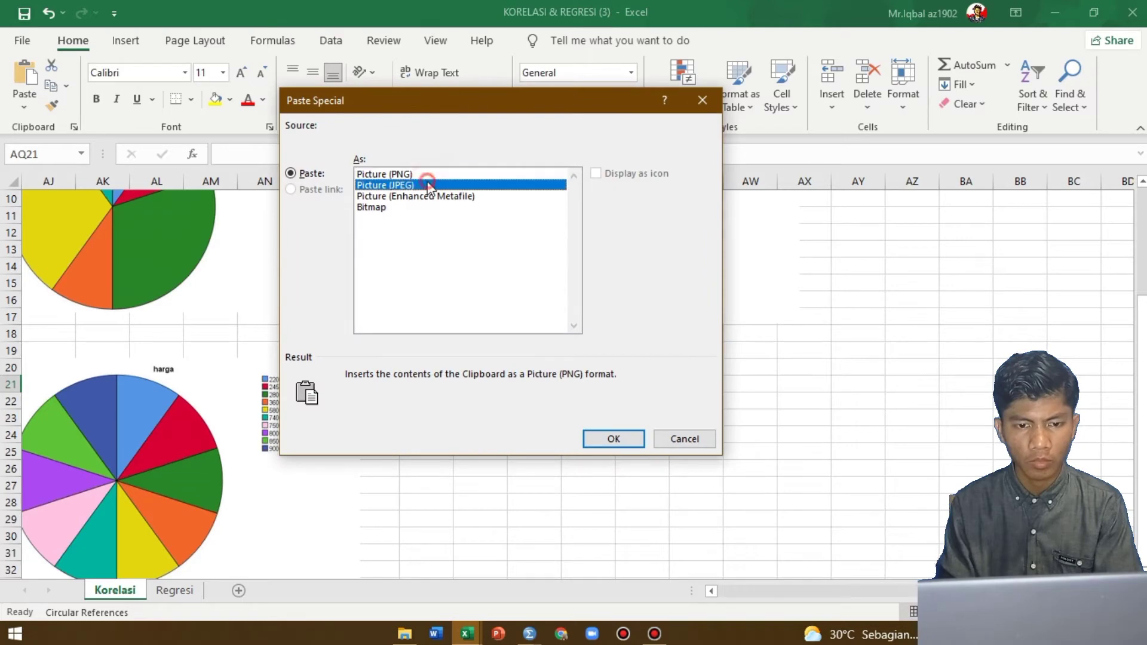
left_click(633, 438)
Shrink the harga histogram picture to about the same width as the luas hektar histogram above it
scroll(914, 507, "down", 6)
scroll(914, 506, "right", 2)
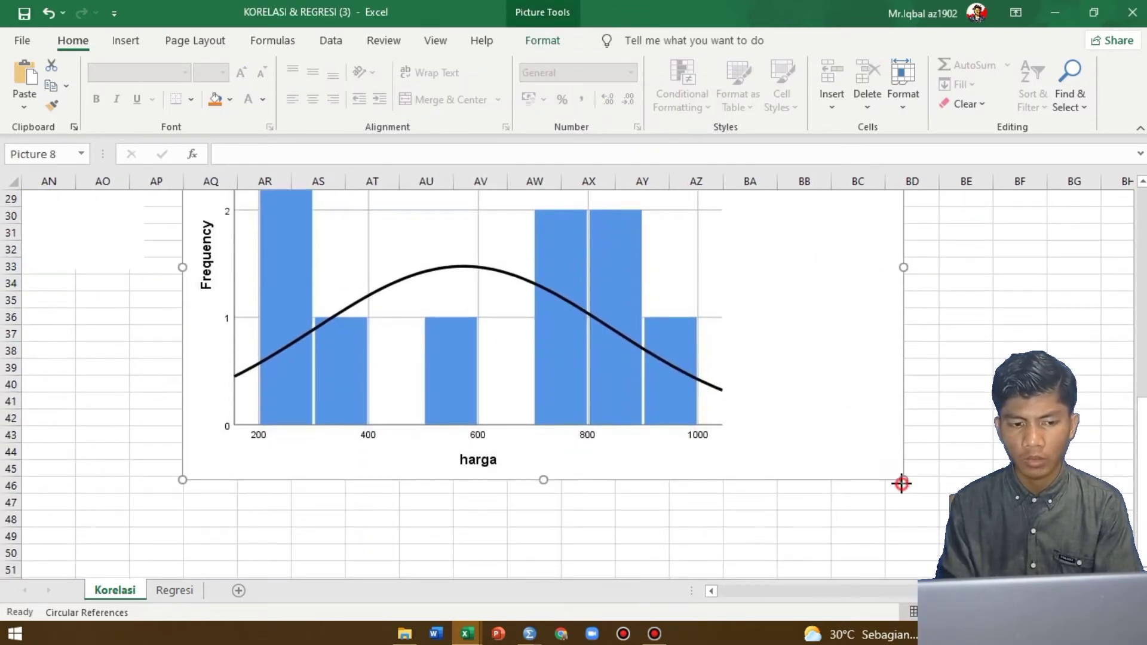
left_click_drag(901, 483, 554, 294)
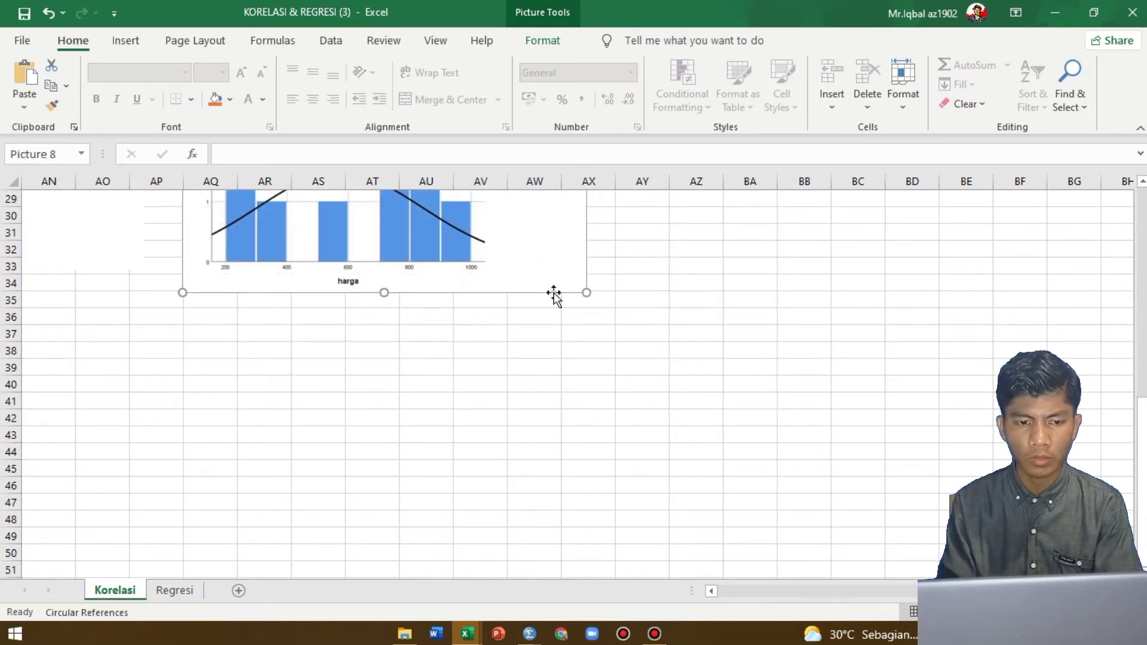
scroll(554, 295, "up", 9)
scroll(554, 294, "left", 2)
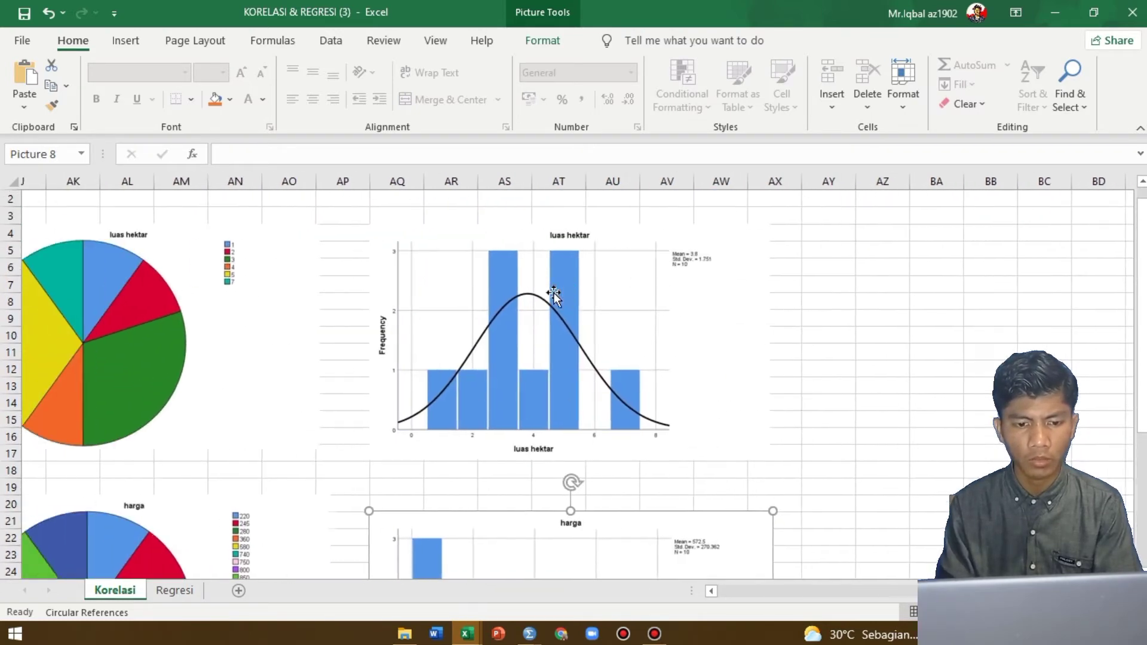
Review the Korelasi sheet from the pasted SPSS charts and statistics tables back to the manual correlation calculation and conclusions
scroll(554, 294, "left", 7)
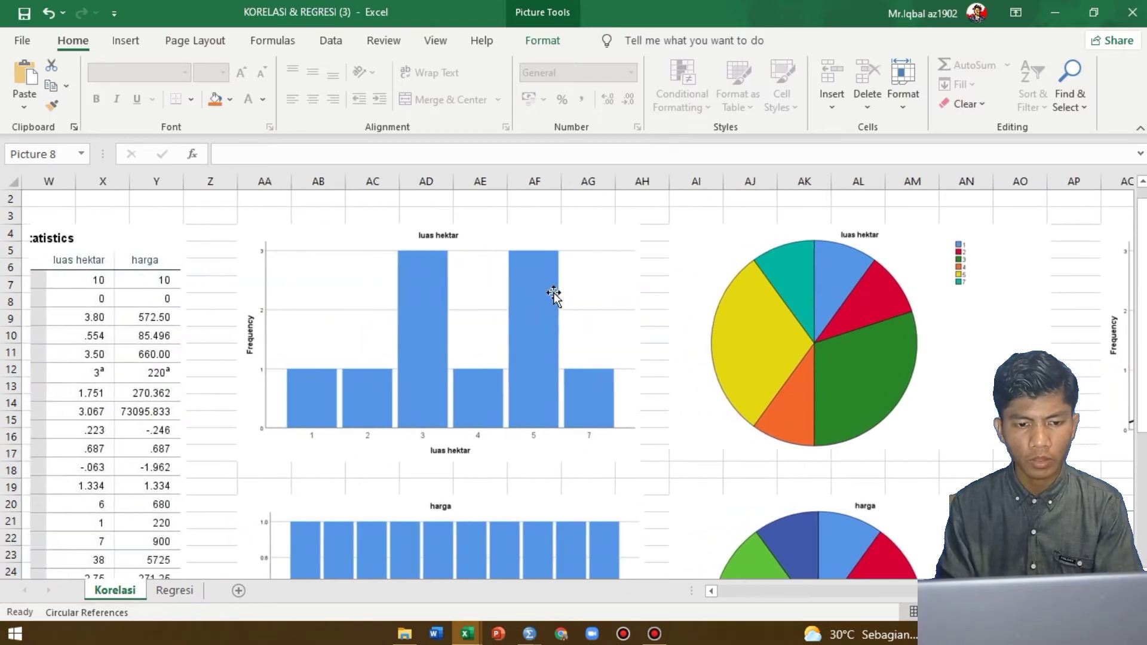
scroll(553, 295, "up", 1)
scroll(554, 295, "left", 1)
scroll(553, 295, "right", 5)
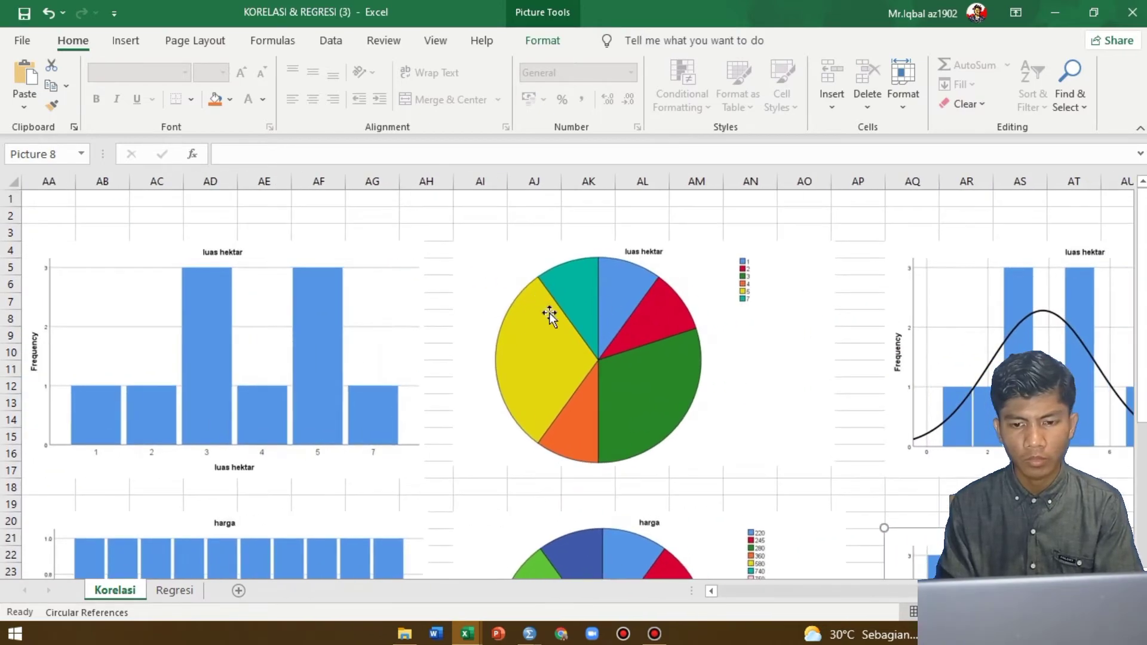
scroll(511, 316, "left", 10)
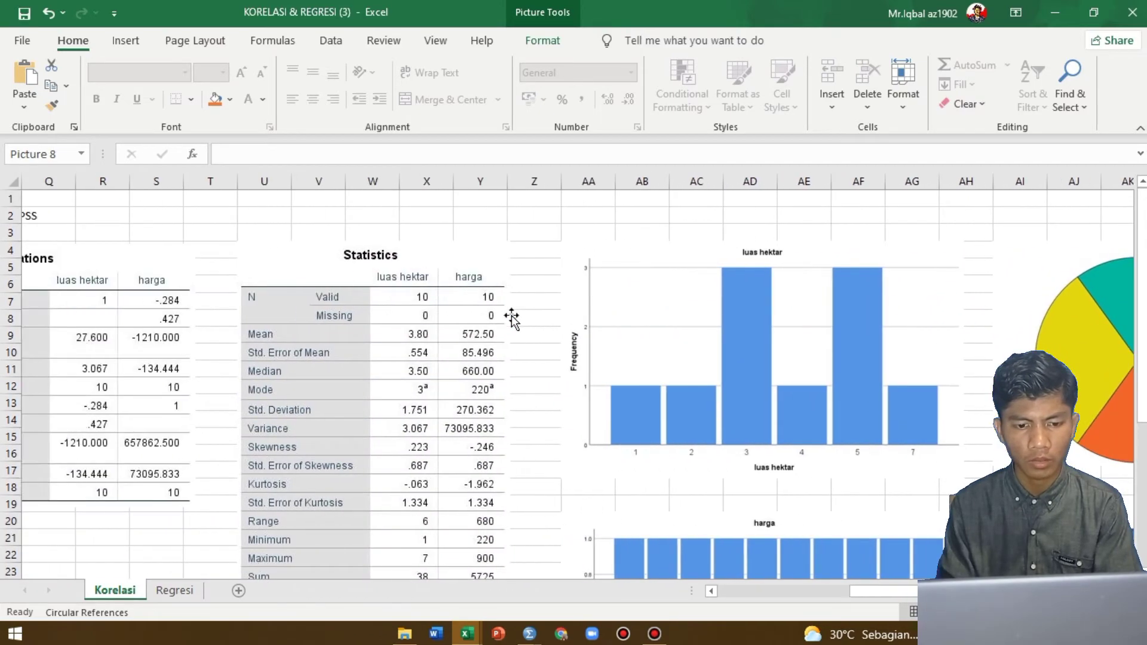
scroll(511, 317, "left", 5)
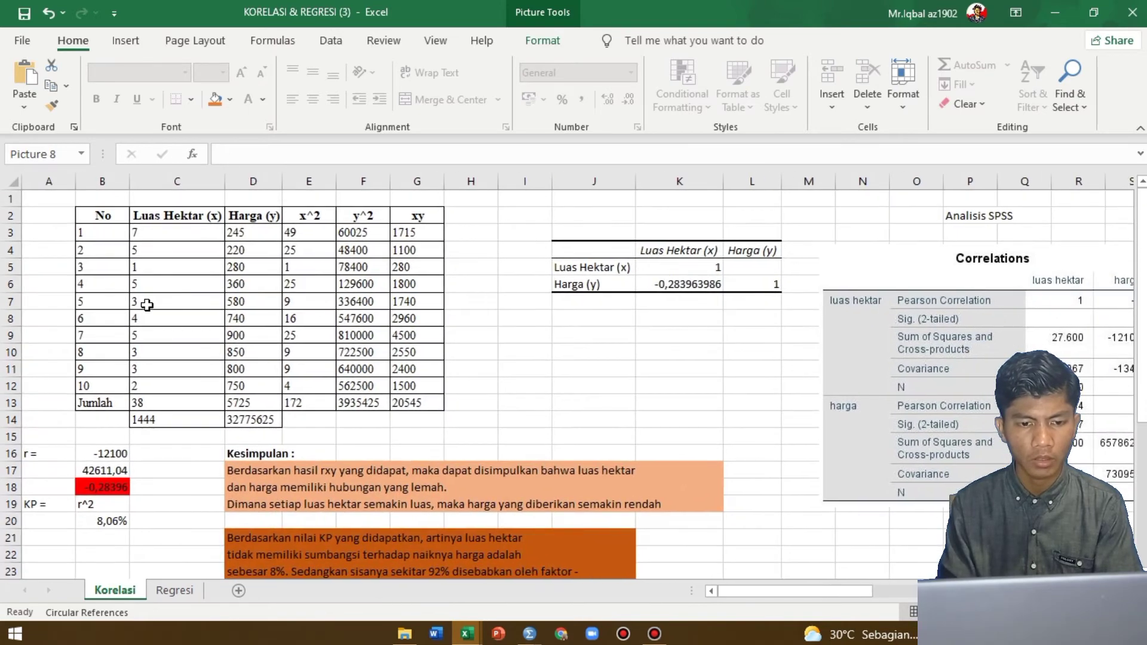
scroll(584, 383, "down", 4)
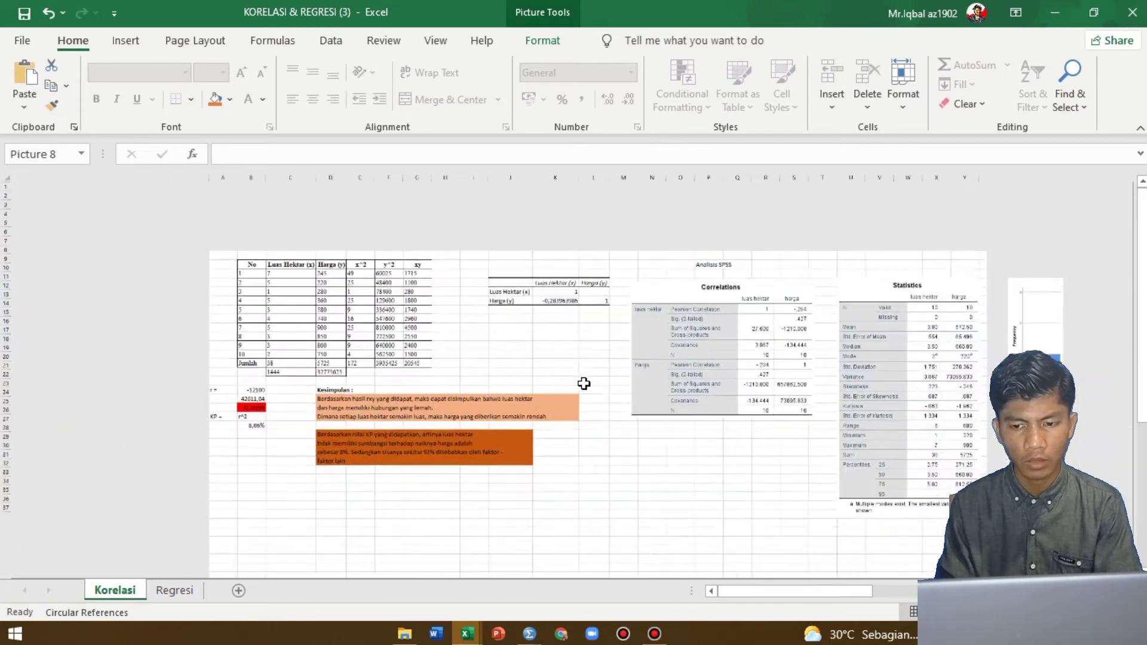
scroll(584, 384, "right", 3)
scroll(583, 384, "down", 2)
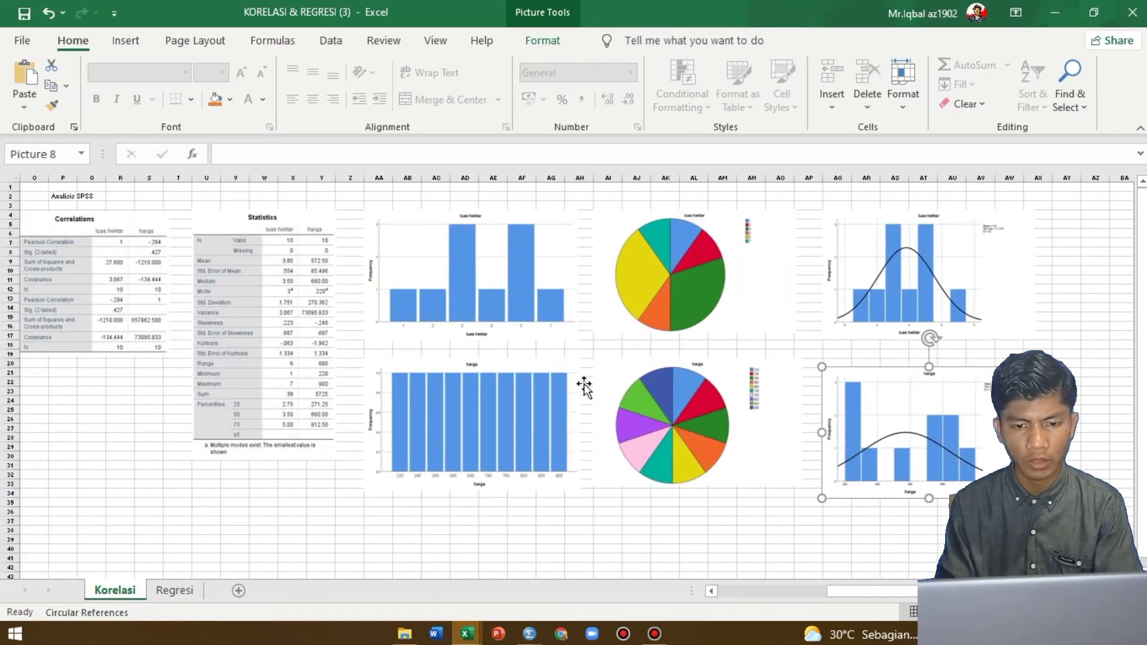
scroll(584, 383, "up", 3)
scroll(584, 384, "left", 3)
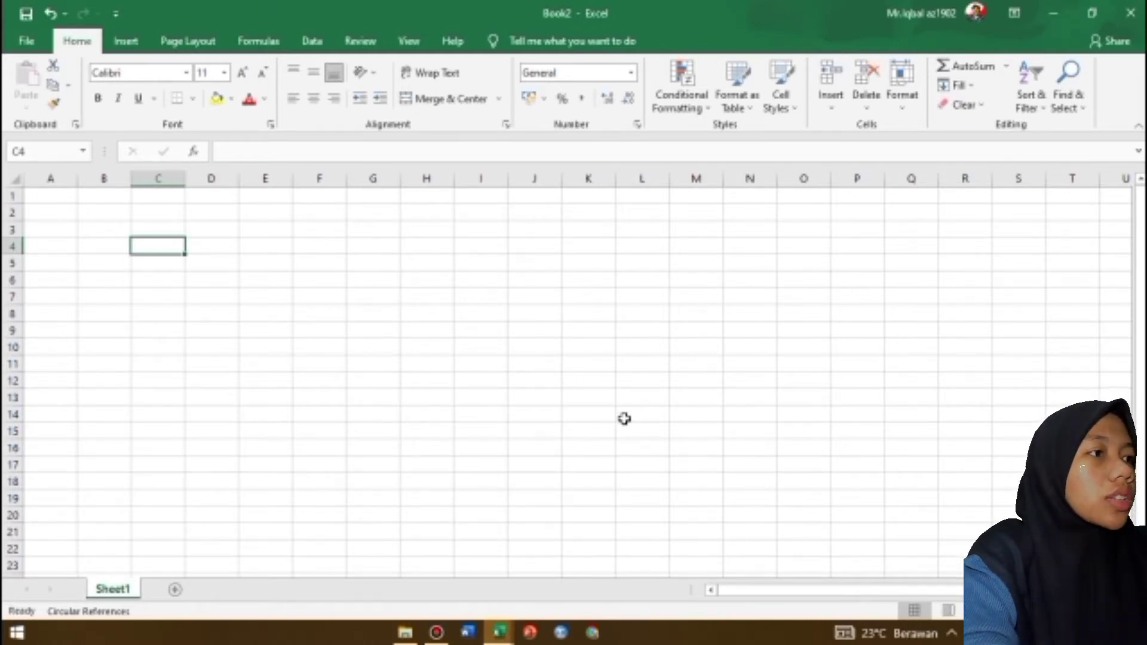
Enter the column headers No, Luas Hektar and Harga in cells C4 to E4 of the blank workbook
type("No")
key("Tab")
type("L")
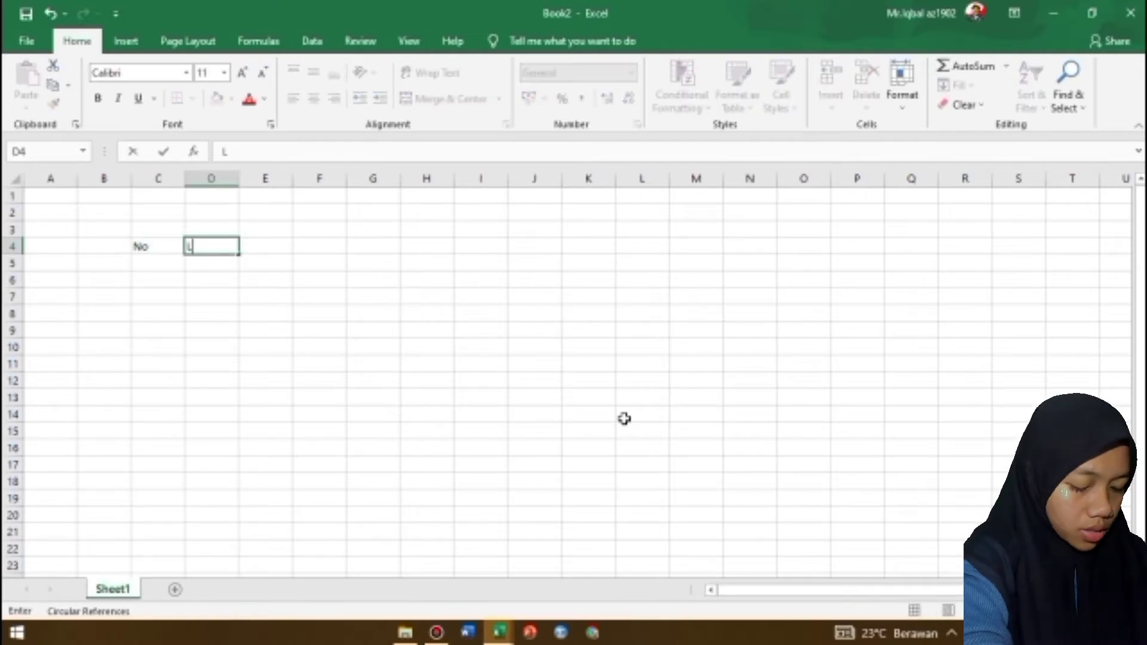
type("uas Hektar")
key("Tab")
type("Harga")
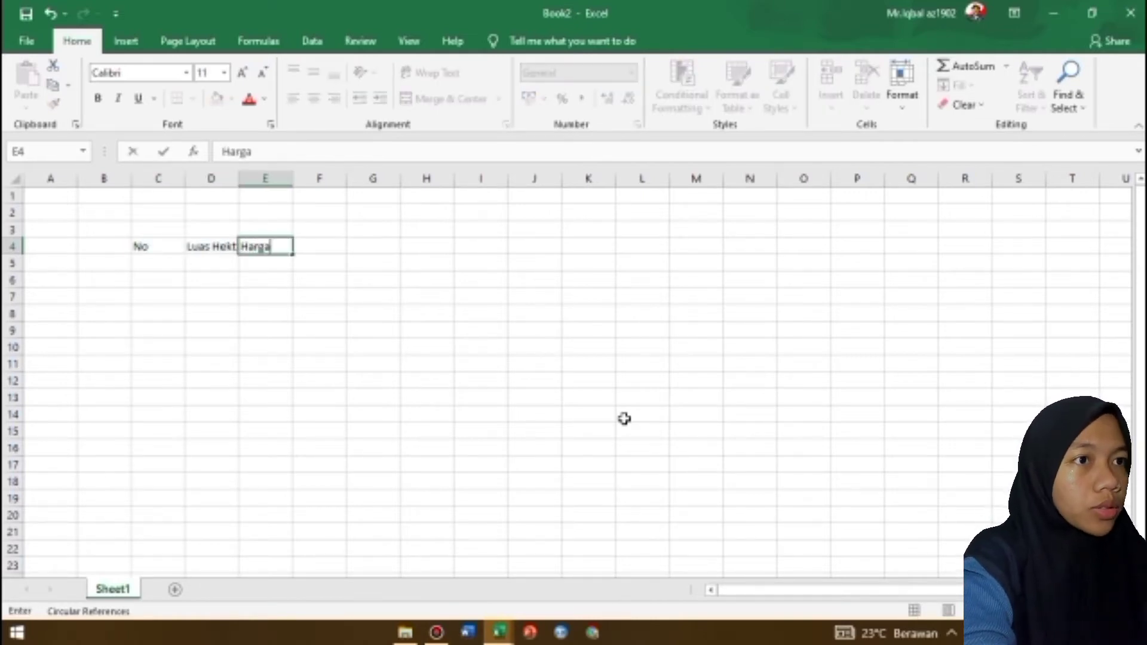
key("Tab")
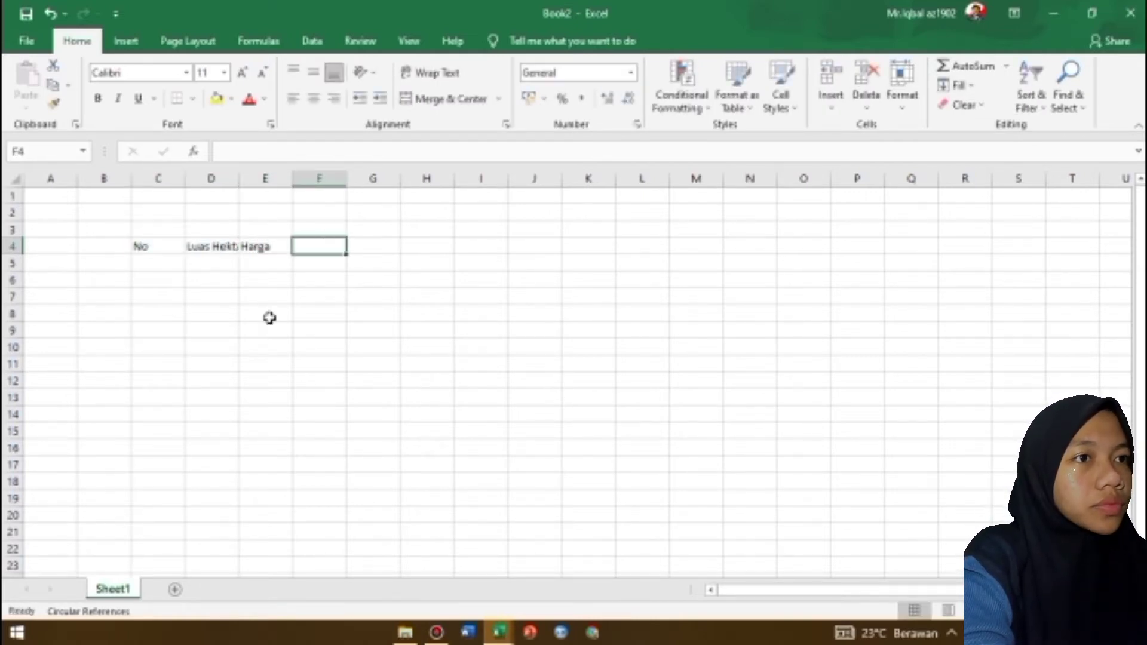
Number the rows 1 to 10 in C5:C14 and add the label Jumlah in C15
double_click(137, 264)
type("1")
key("Return")
type("2")
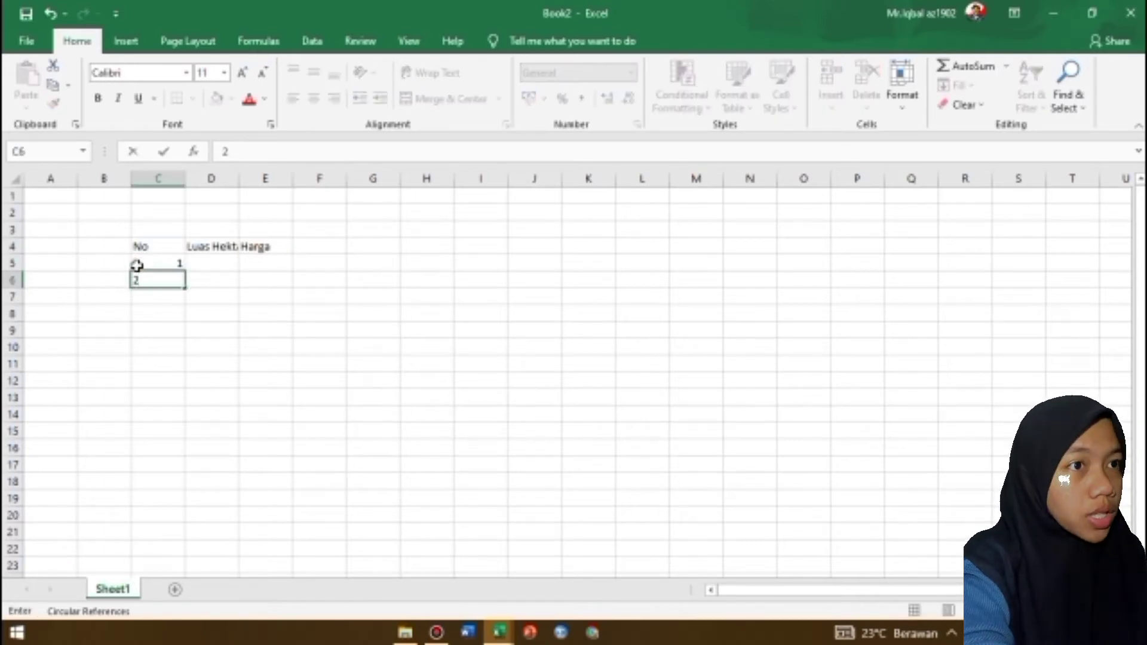
key("Return")
type("3")
left_click_drag(151, 266, 179, 421)
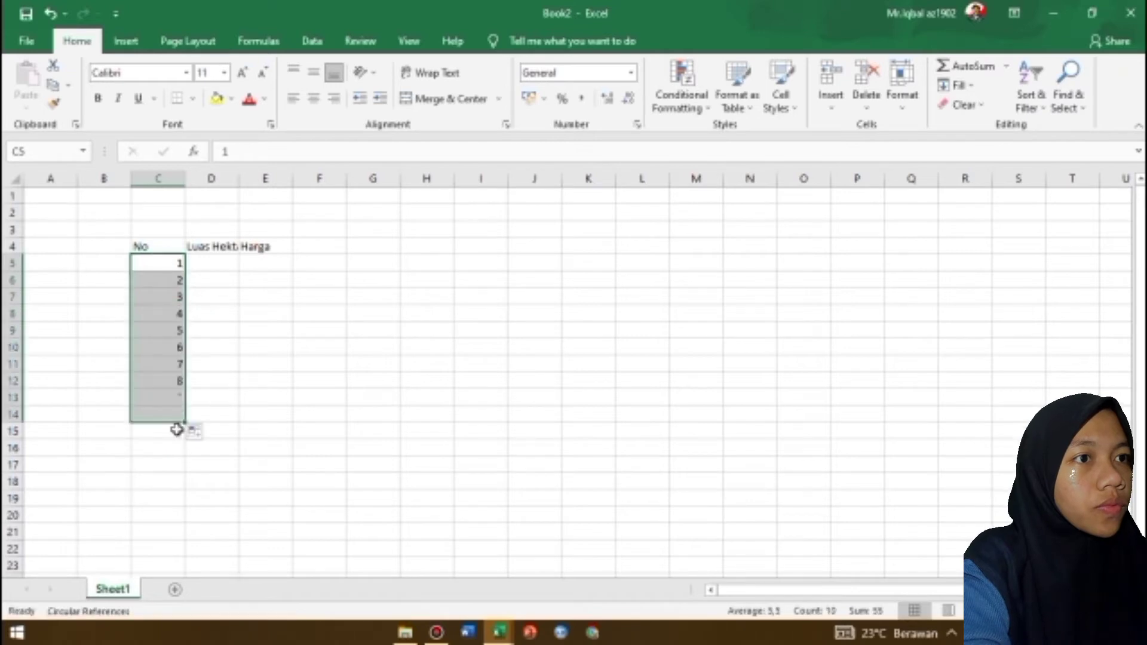
left_click(177, 429)
type("Jumlah")
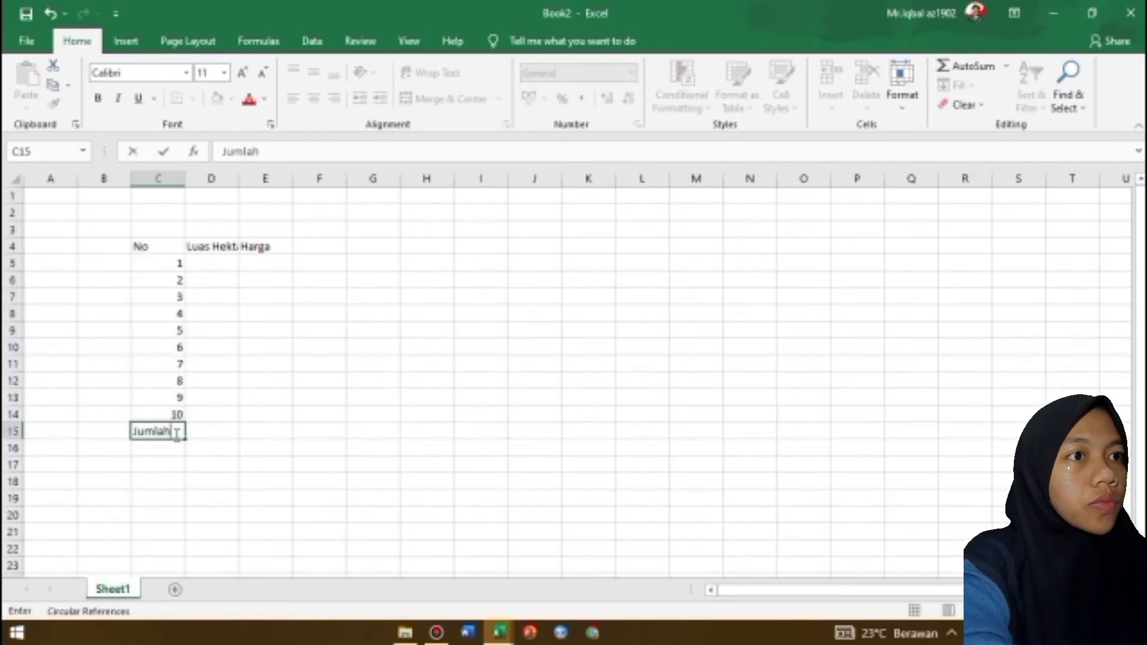
Fill the Luas Hektar column in D5:D14 with 7, 5, 1, 5, 3, 4, 5, 3, 3 and 2
left_click(216, 264)
type("7")
key("Return")
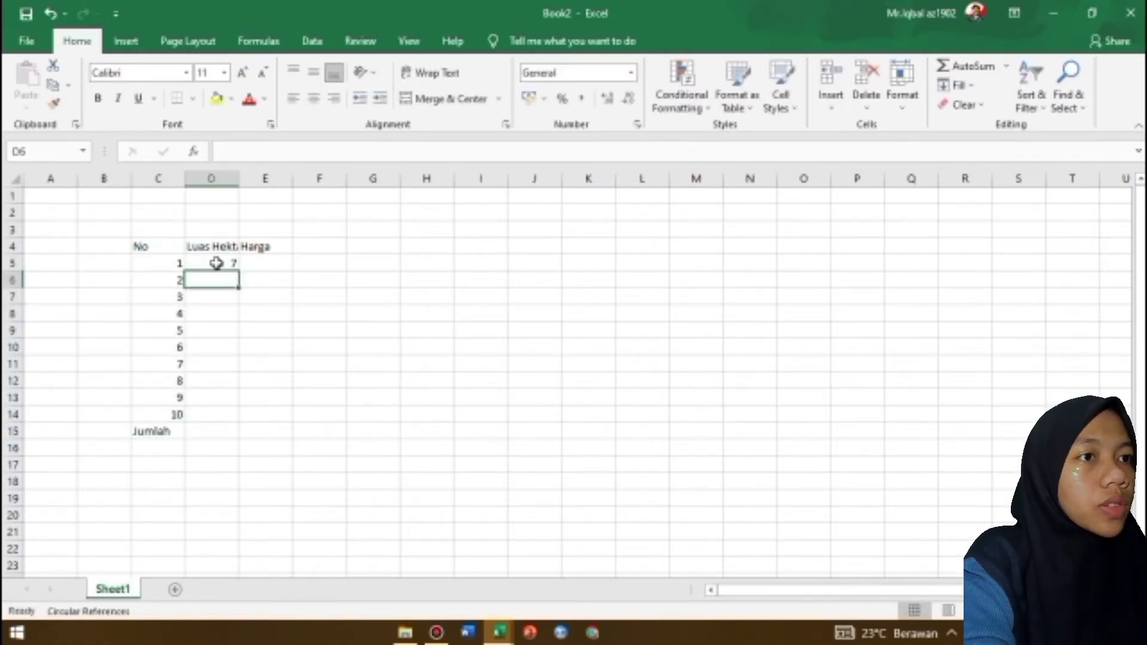
type("5")
key("Return")
type("1")
key("Return")
type("5")
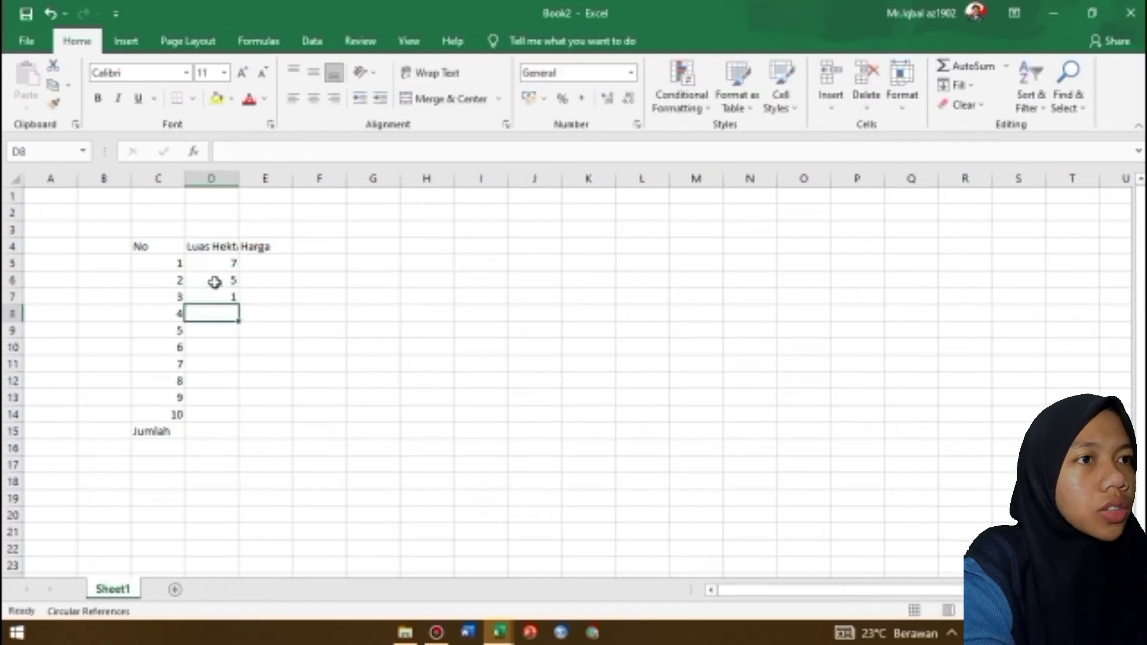
key("Return")
type("3")
key("Return")
type("4")
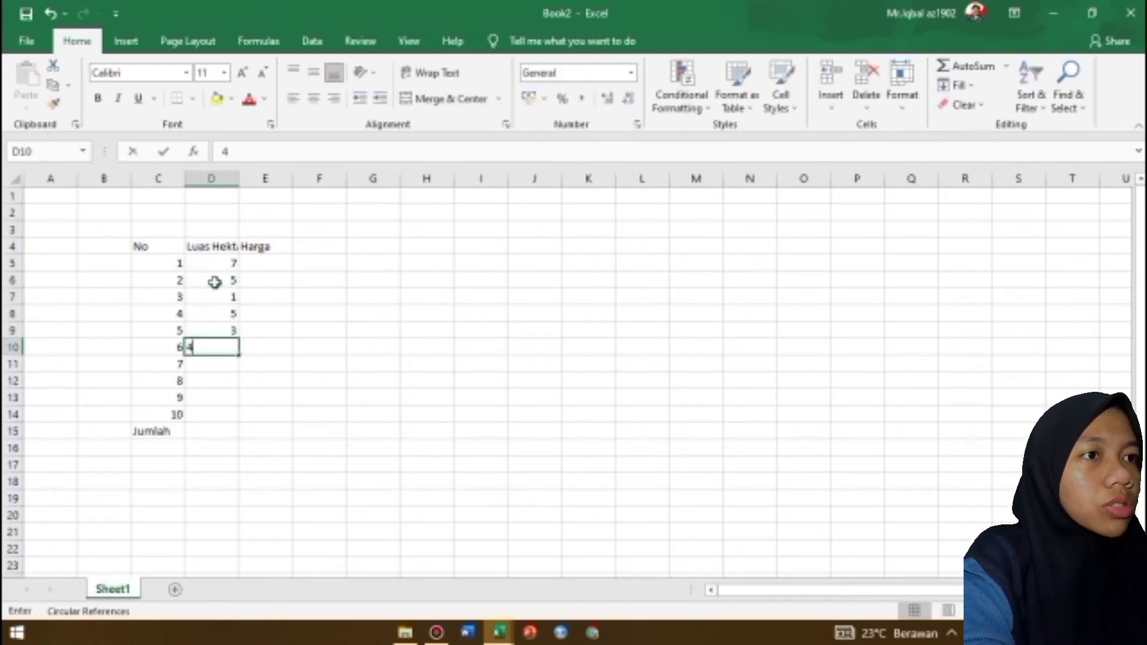
key("Return")
type("5")
key("Return")
type("3")
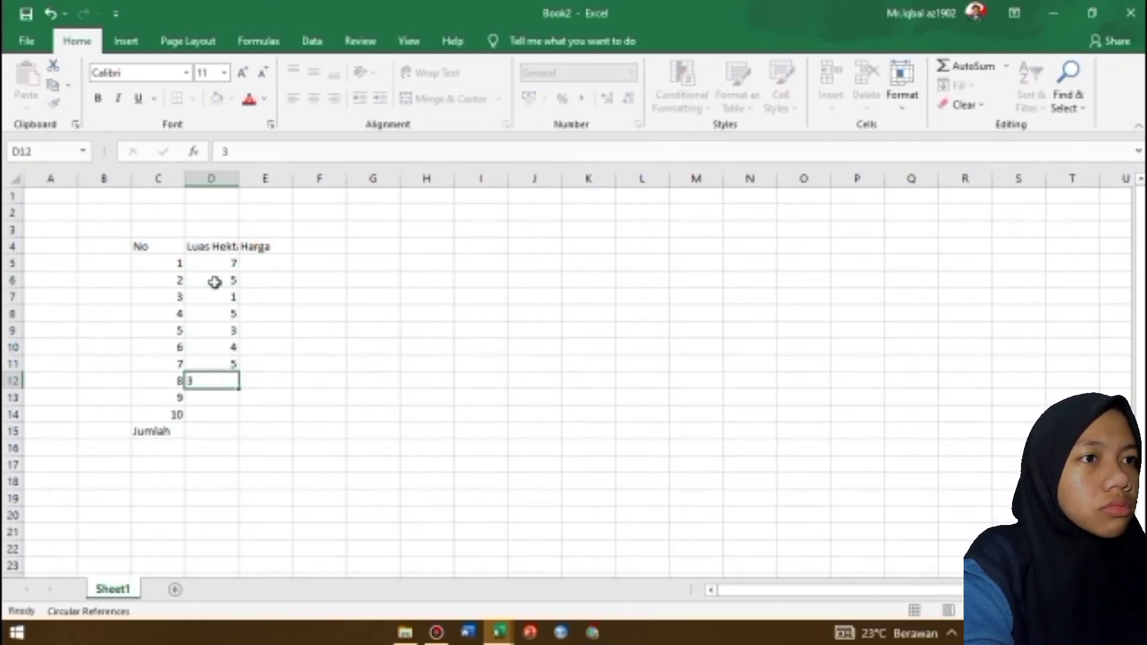
key("Return")
type("3")
key("Return")
type("2")
key("Return")
Fill the Harga column in E5:E14 with 245, 220, 280, 360, 580, 740, 900, 850, 800 and 750
type("245")
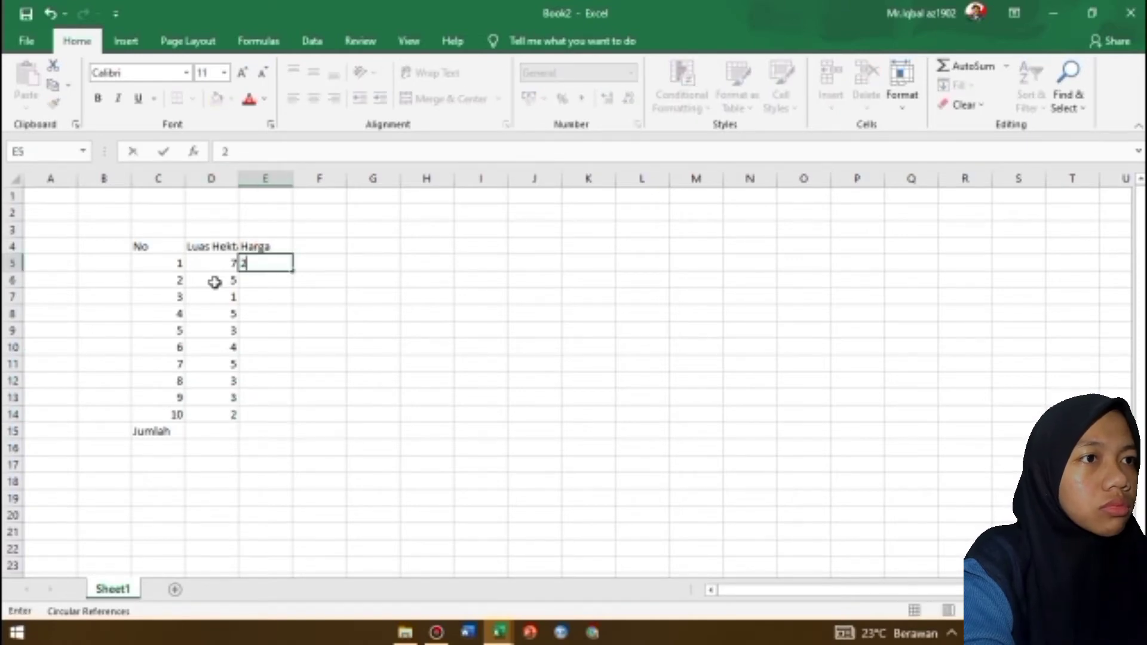
key("Return")
type("220")
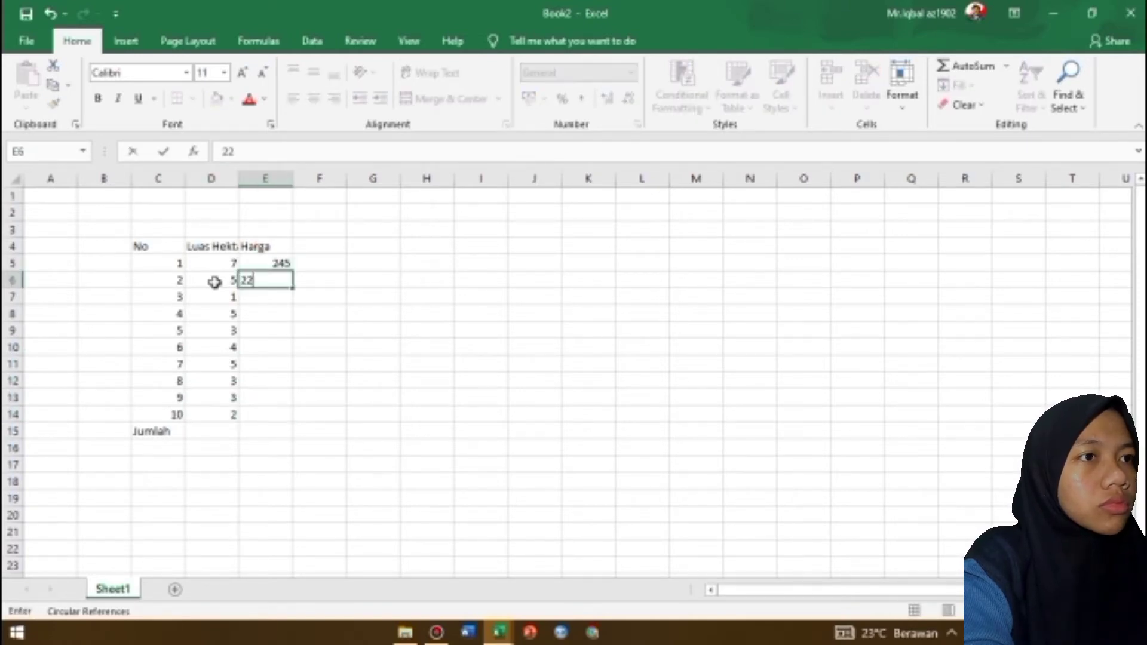
key("Return")
type("280")
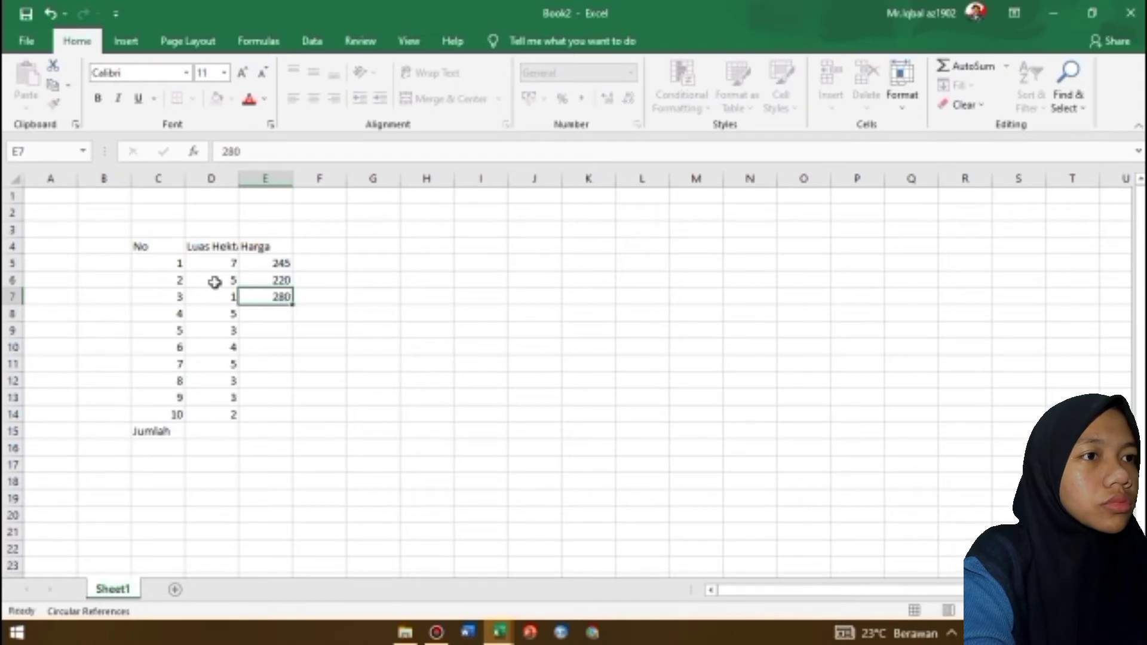
key("Return")
type("360")
key("Return")
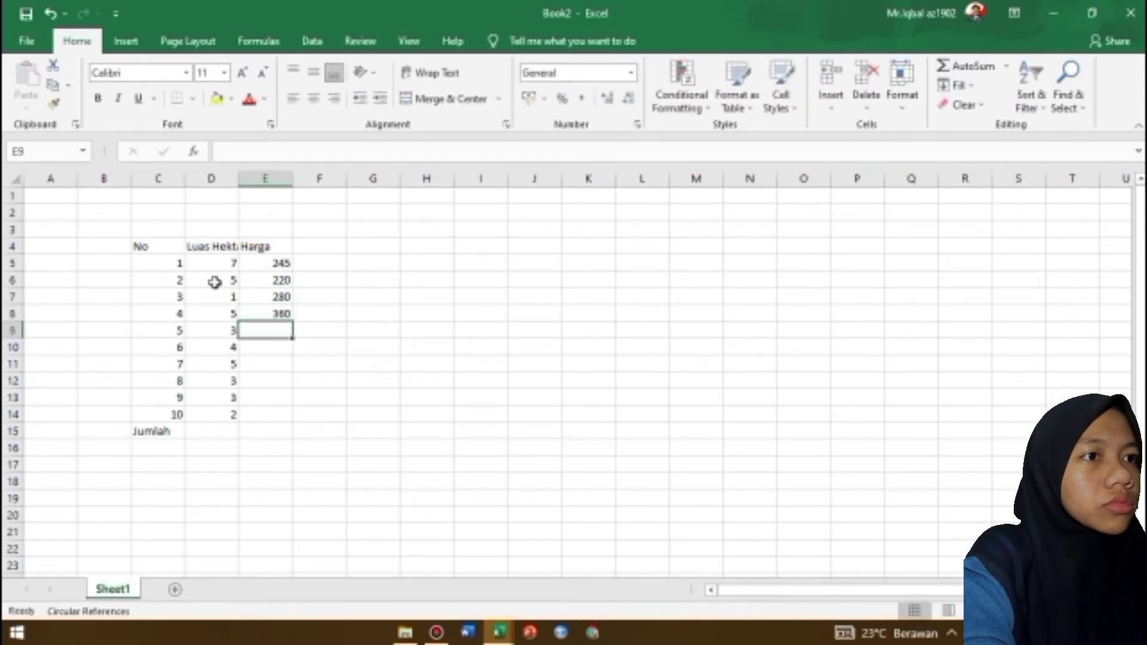
type("580")
key("Return")
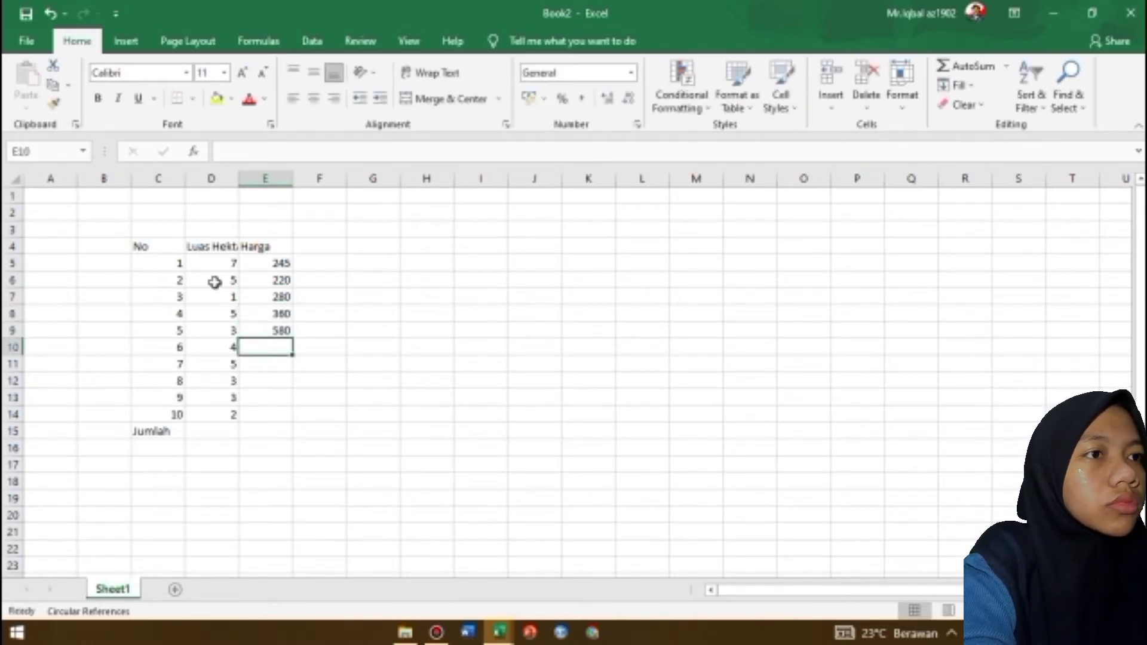
type("740")
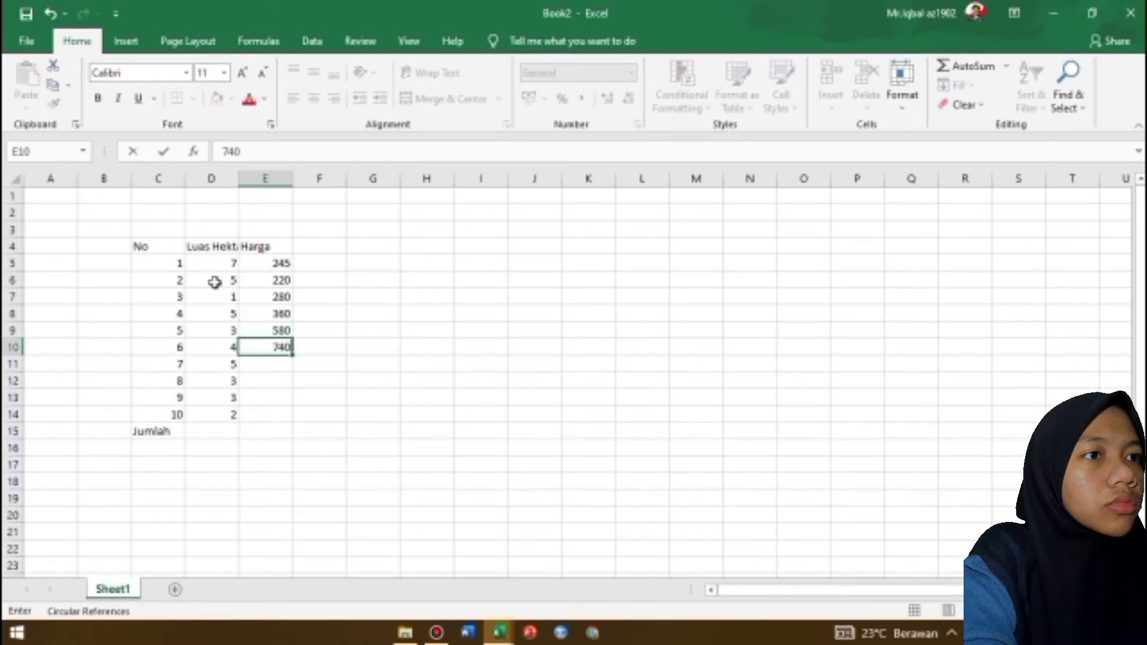
key("Return")
type("900")
key("Return")
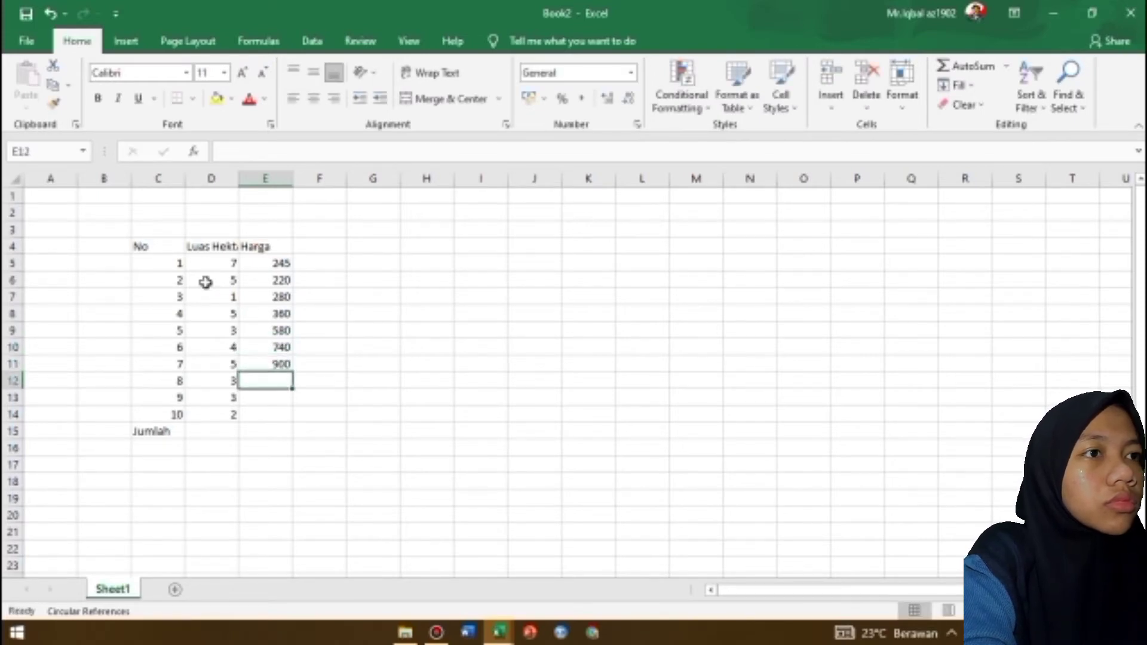
type("85")
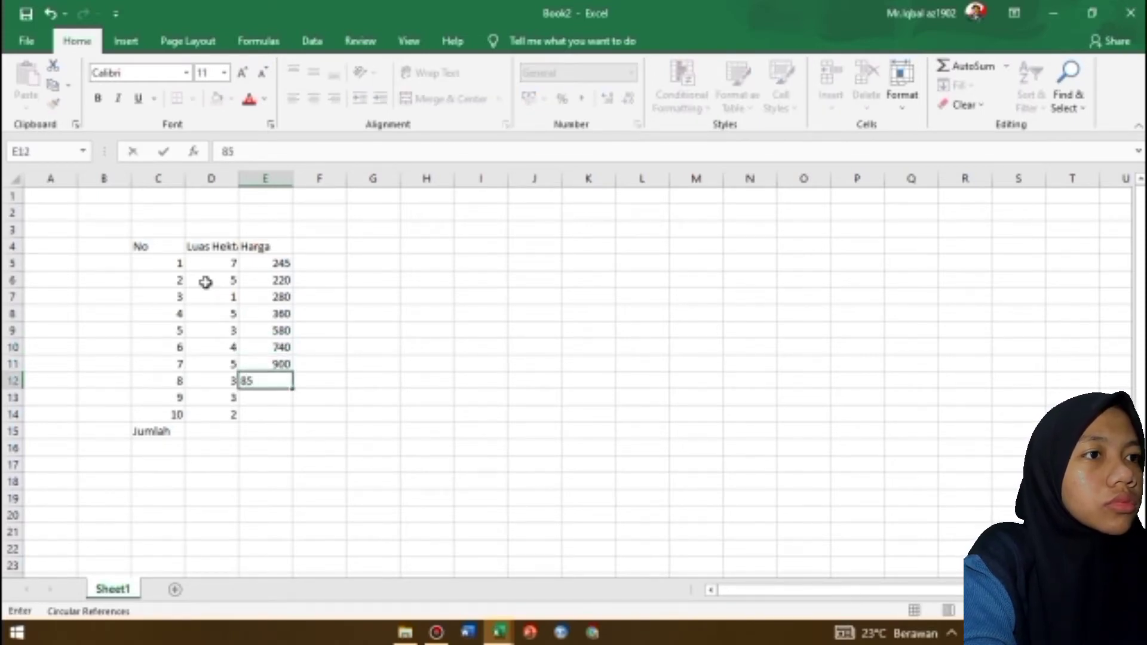
type("0")
key("Return")
type("80")
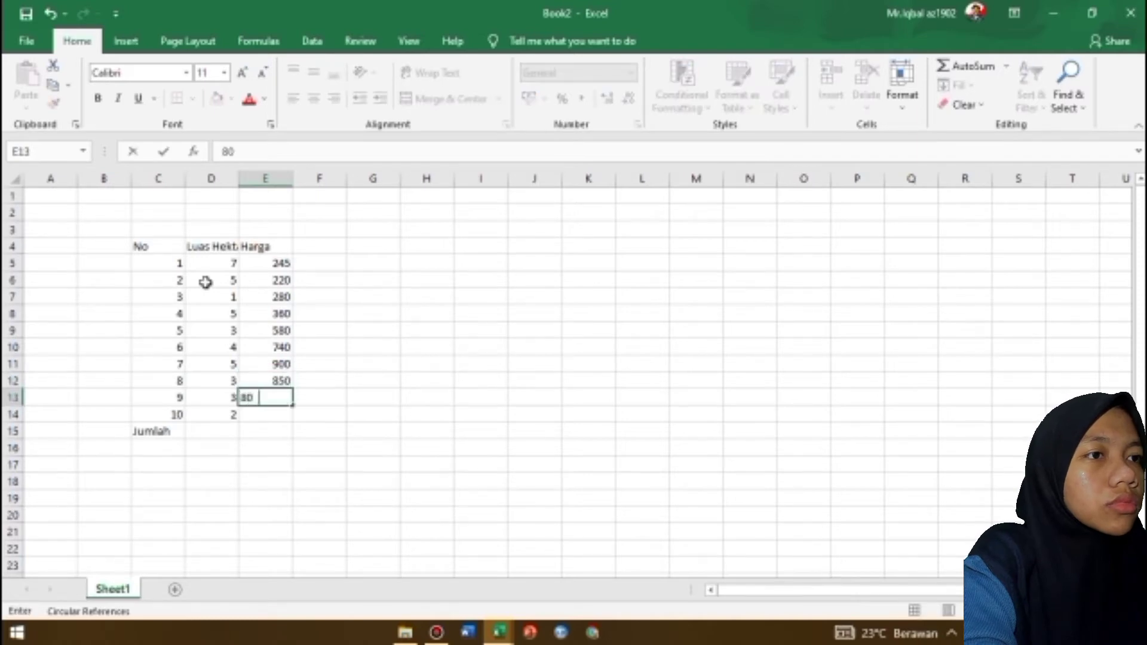
type("0")
key("Return")
type("75")
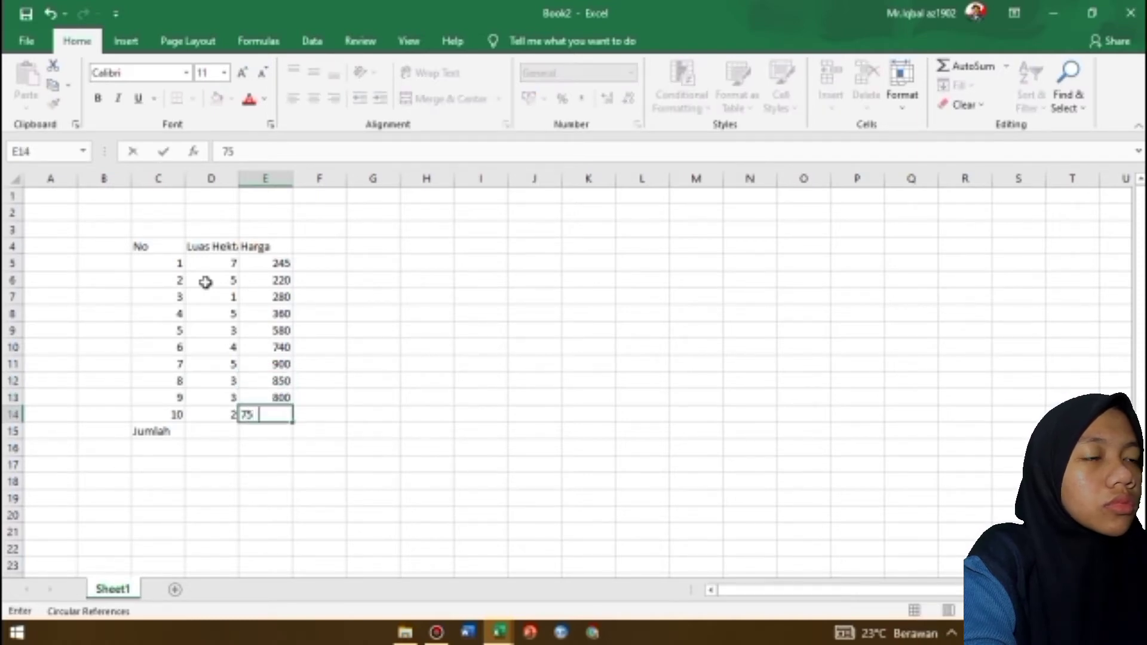
Vertically middle-align all cells of the sheet
left_click(427, 297)
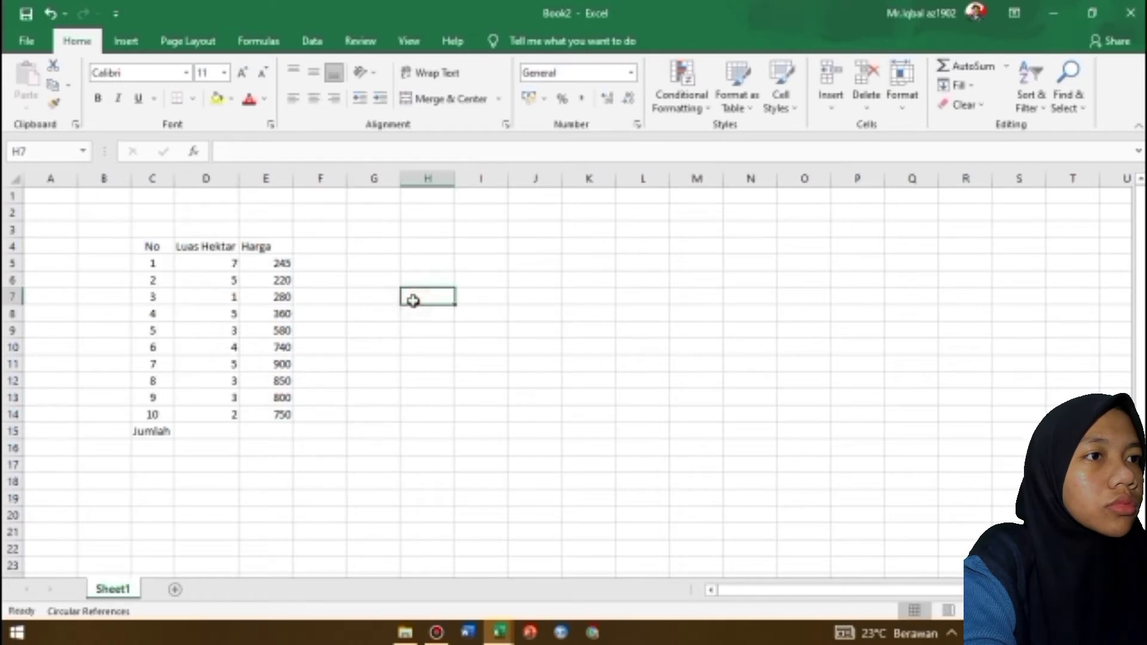
key("ctrl+a")
left_click(313, 72)
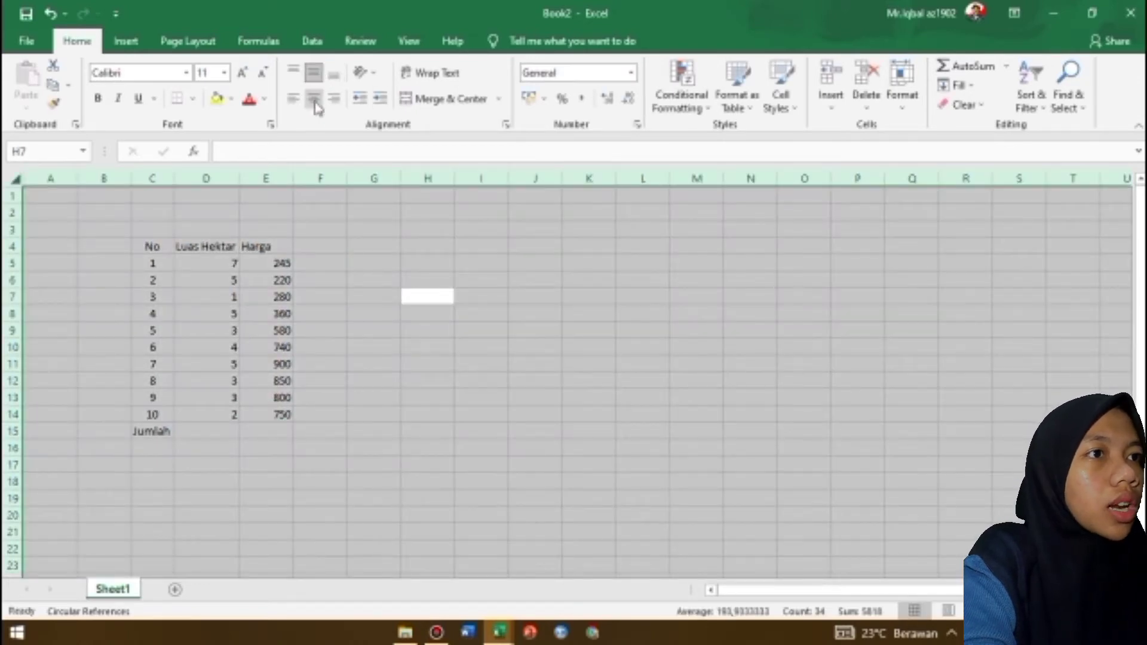
Set the font of the whole sheet to Times New Roman and the text colour to black
left_click(383, 263)
key("ctrl+a")
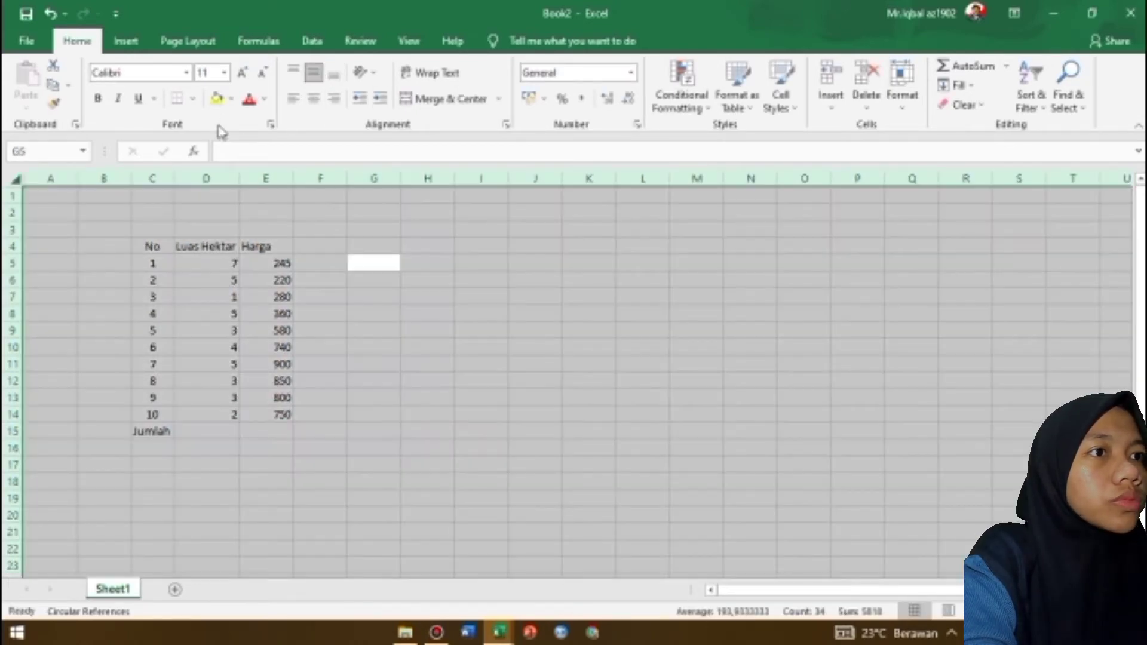
left_click(137, 72)
left_click(136, 72)
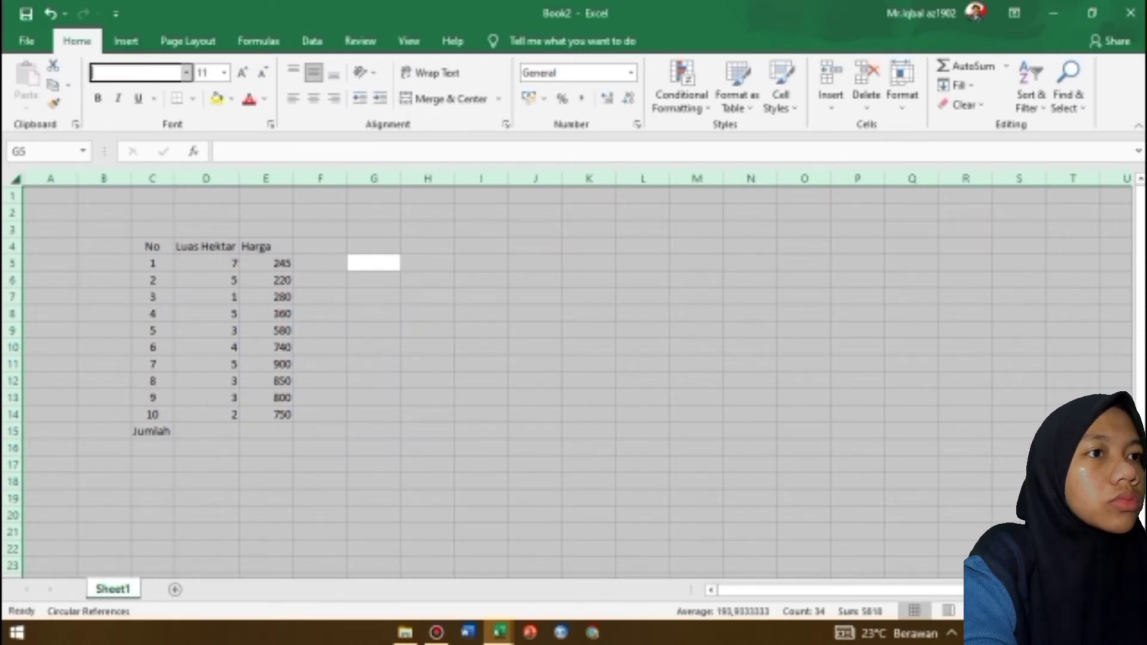
type("Times New Roman")
key("Return")
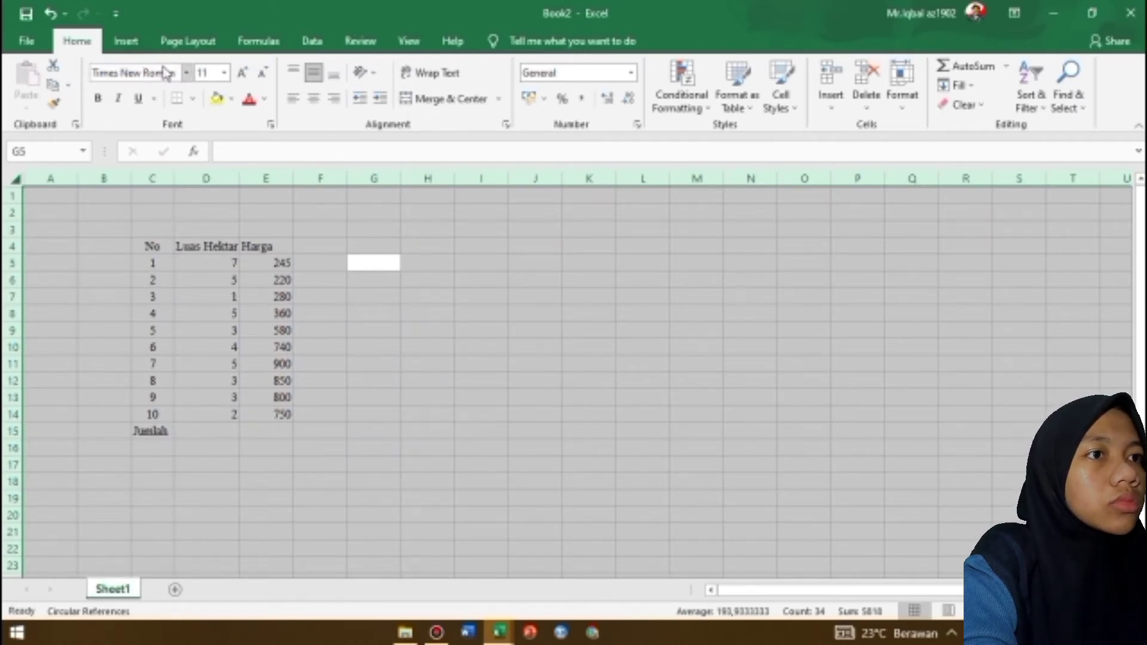
left_click(263, 100)
left_click(266, 117)
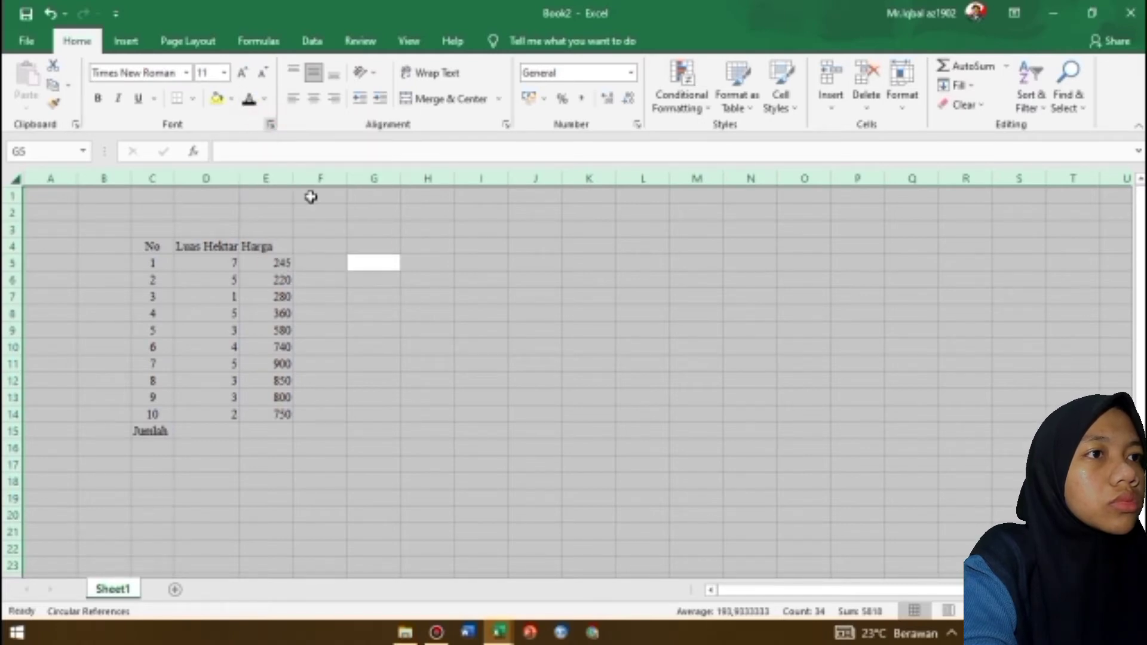
left_click(396, 361)
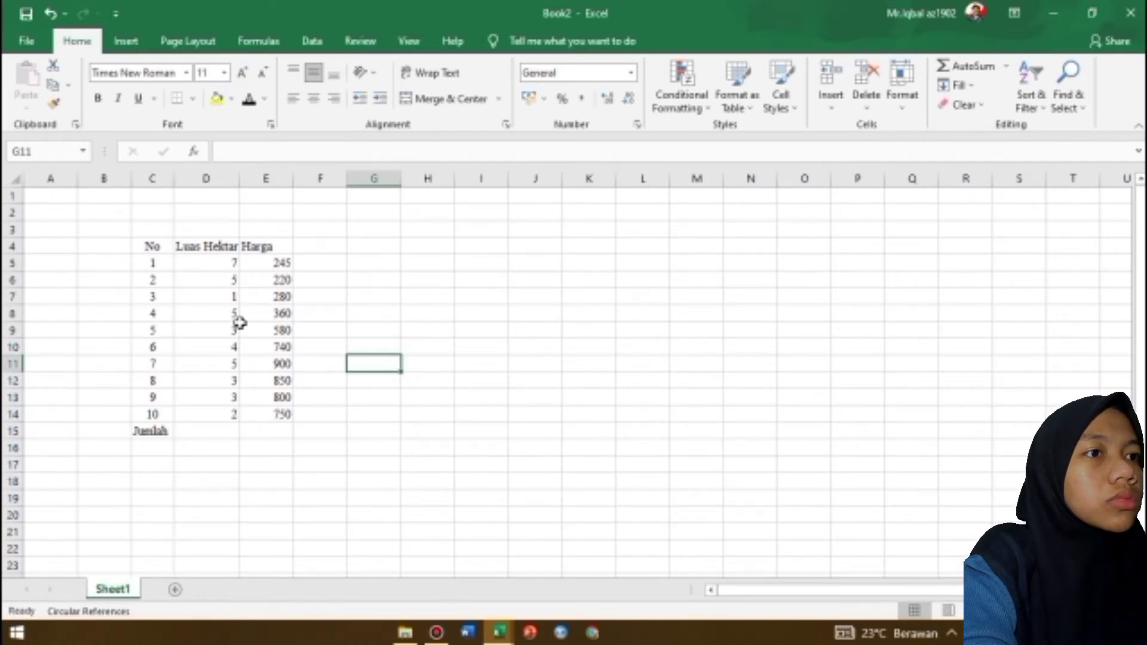
Fit column D to the width of its Luas Hektar header and left-align all cells of the sheet
double_click(238, 177)
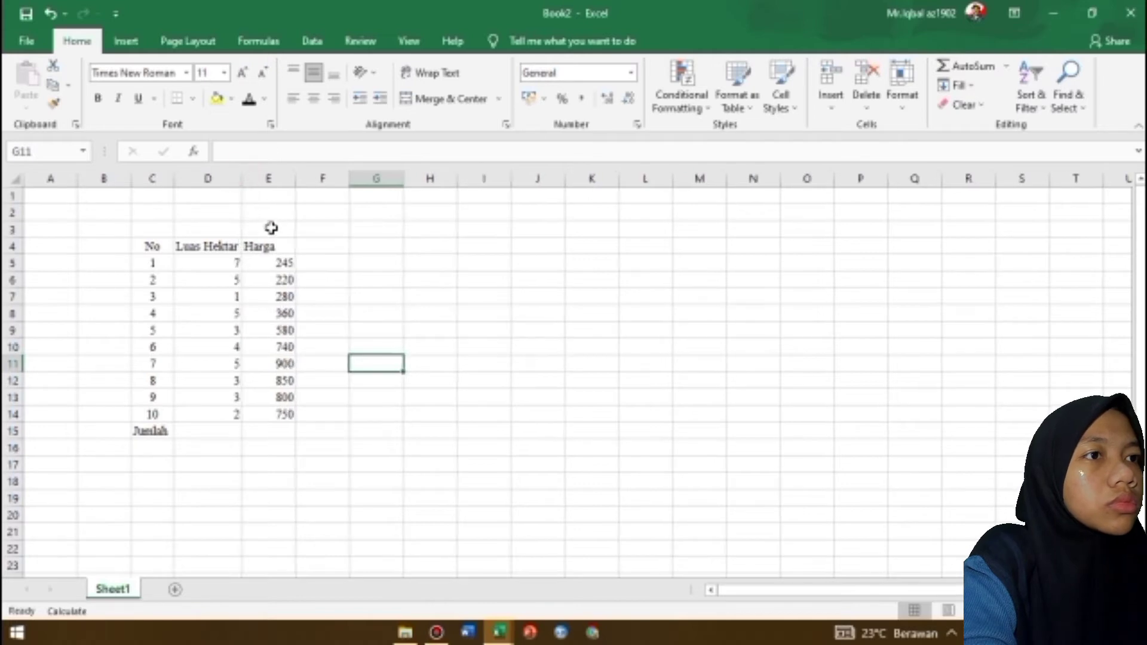
key("Return")
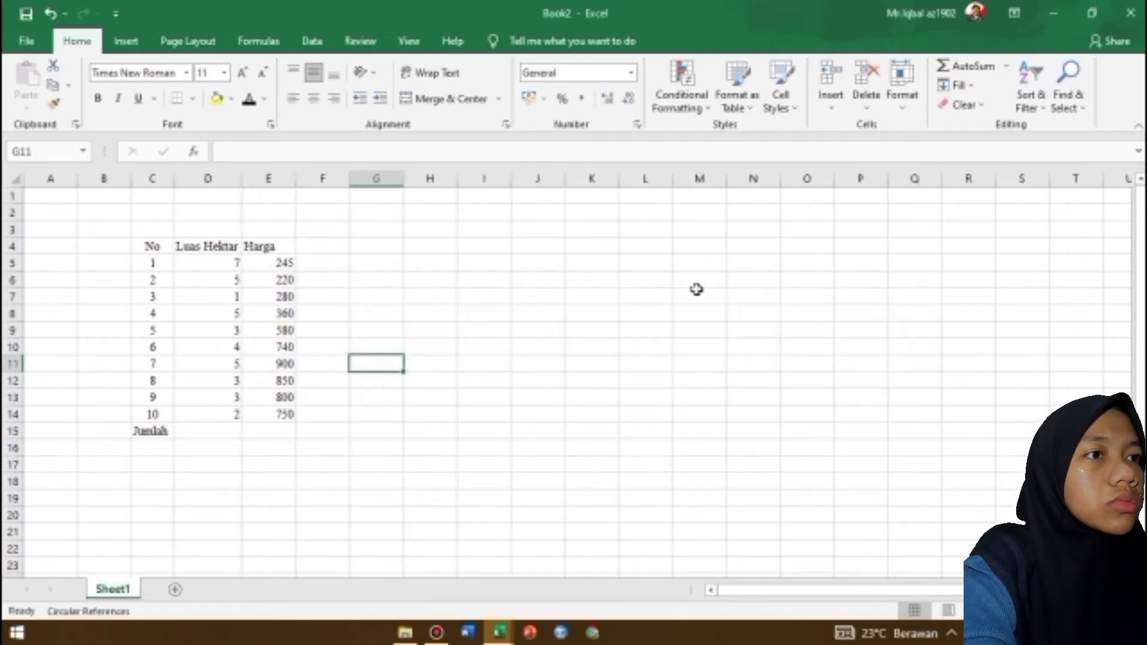
left_click(698, 294)
key("ctrl+a")
left_click(293, 101)
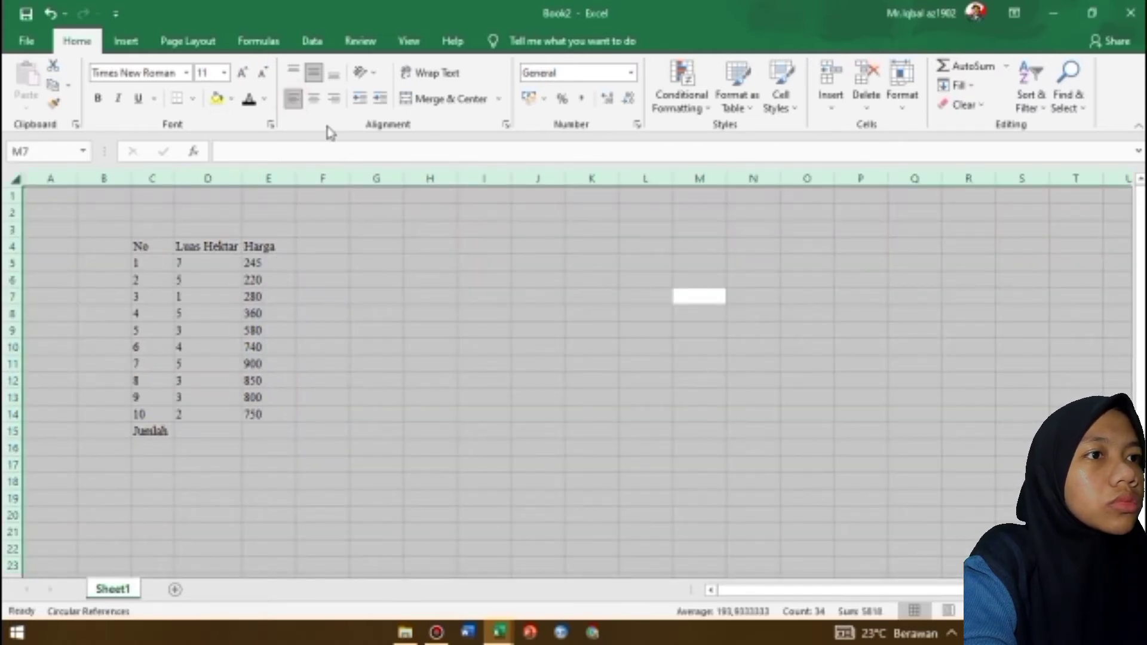
left_click(385, 295)
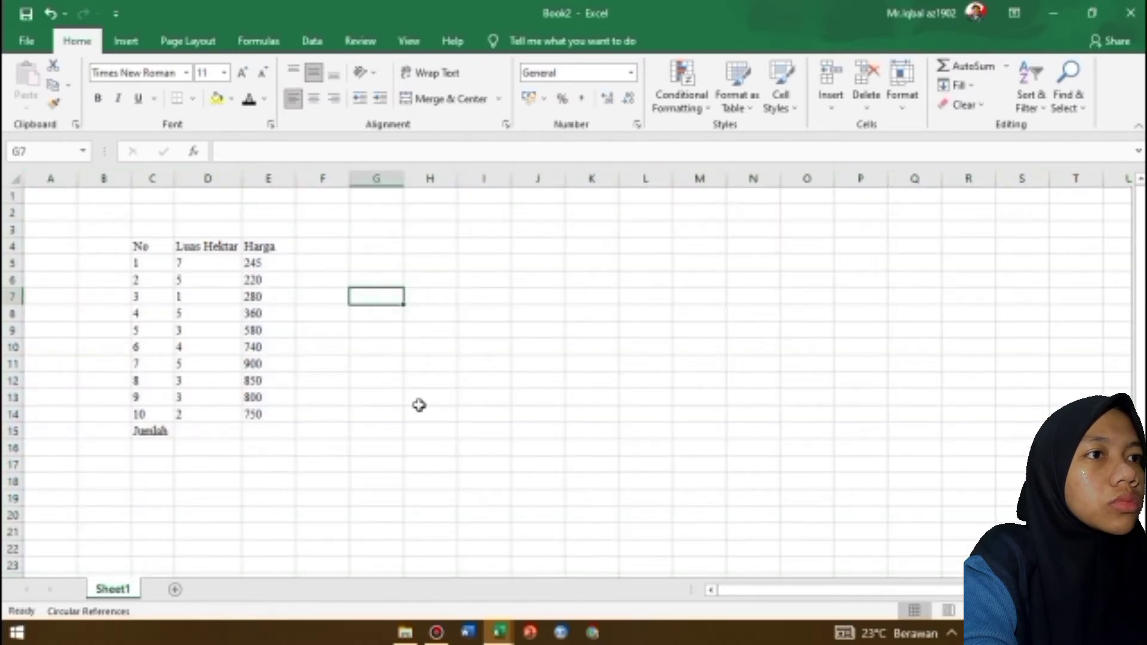
Add an x^2 column with its header in F4 and the formula =D5^2 in F5, filled down to F14
double_click(325, 245)
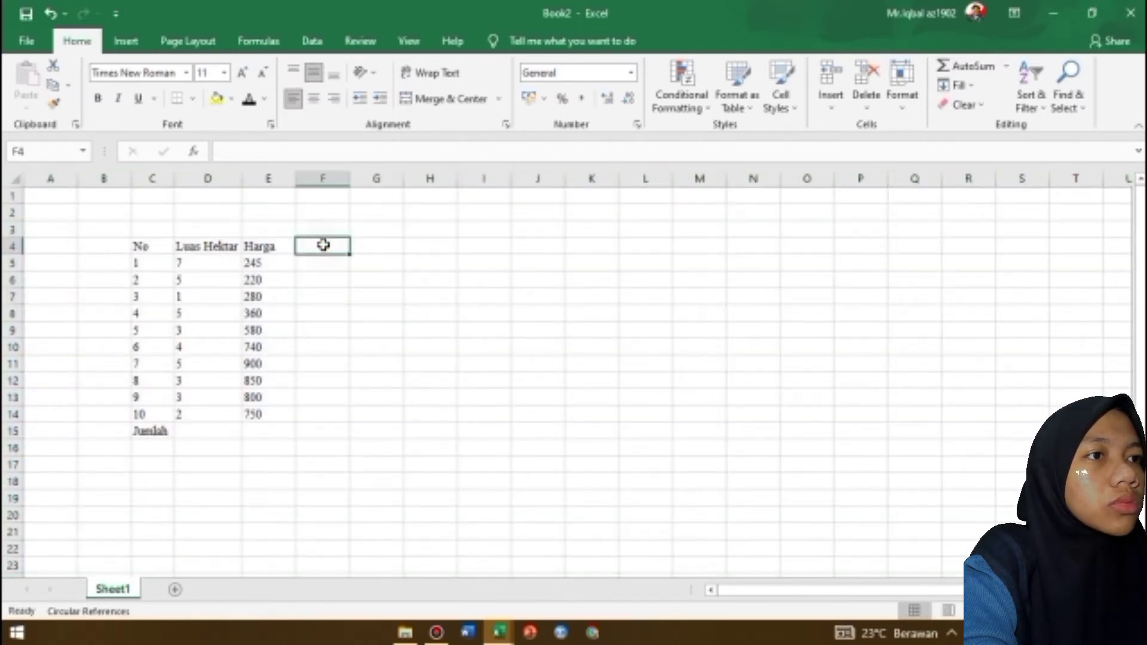
type("x")
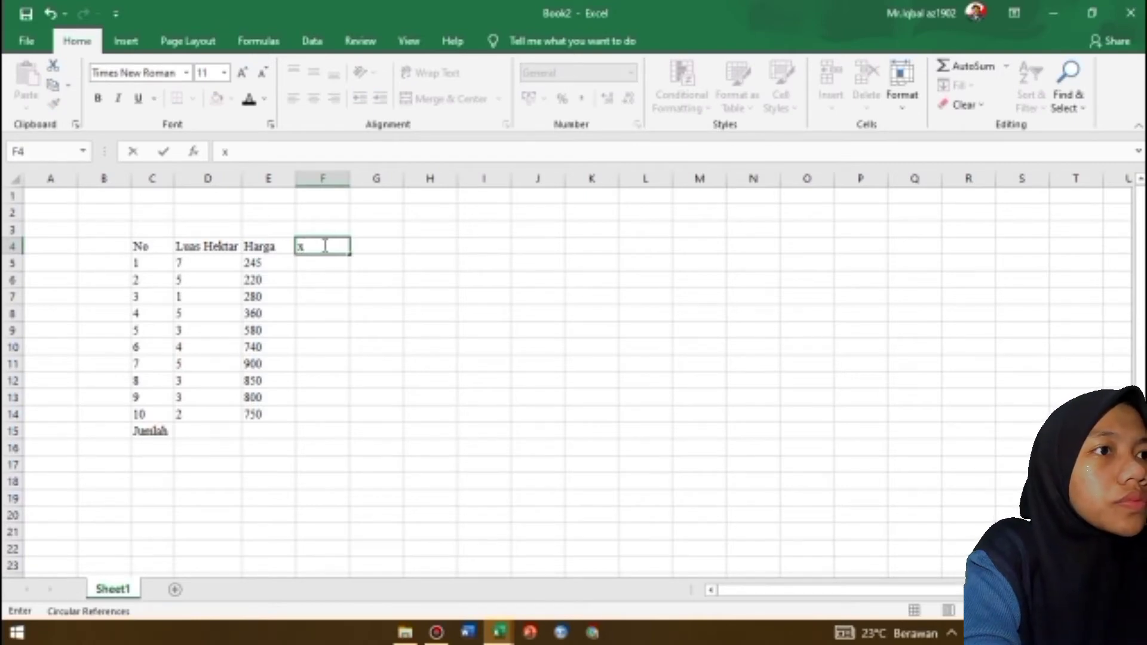
type("^^")
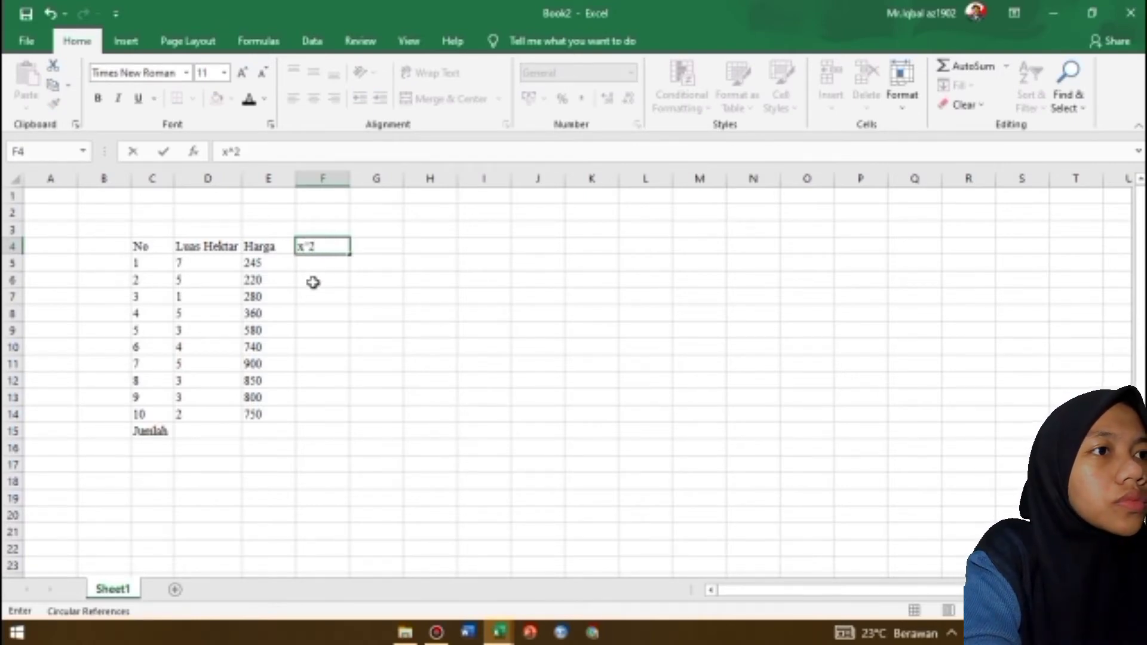
key("Return")
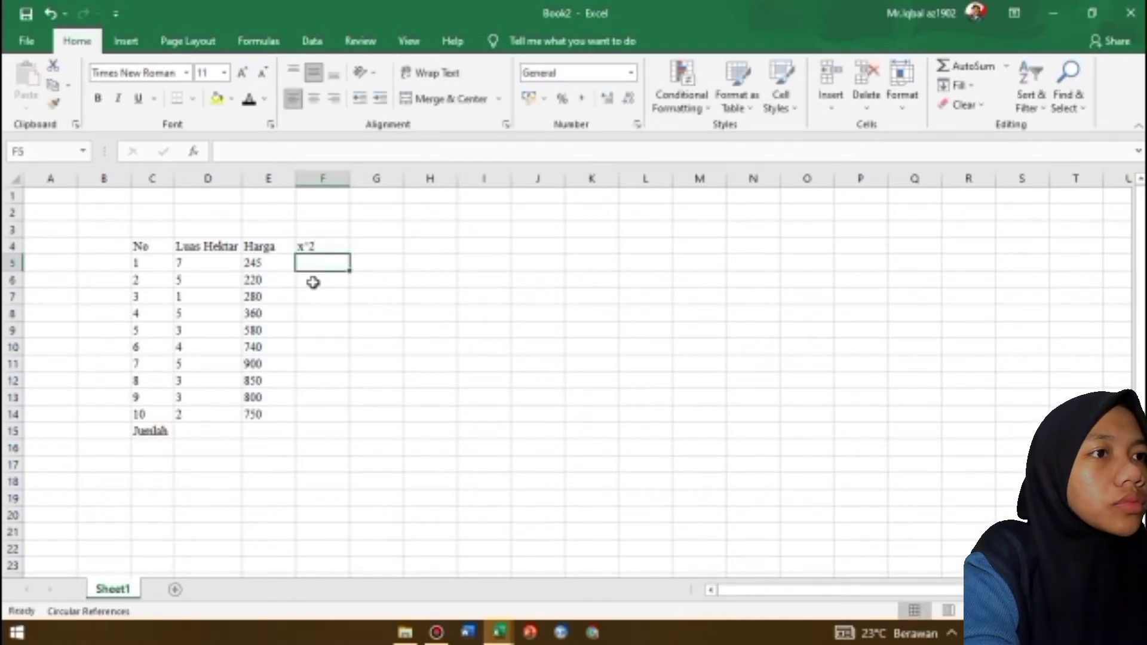
type("=")
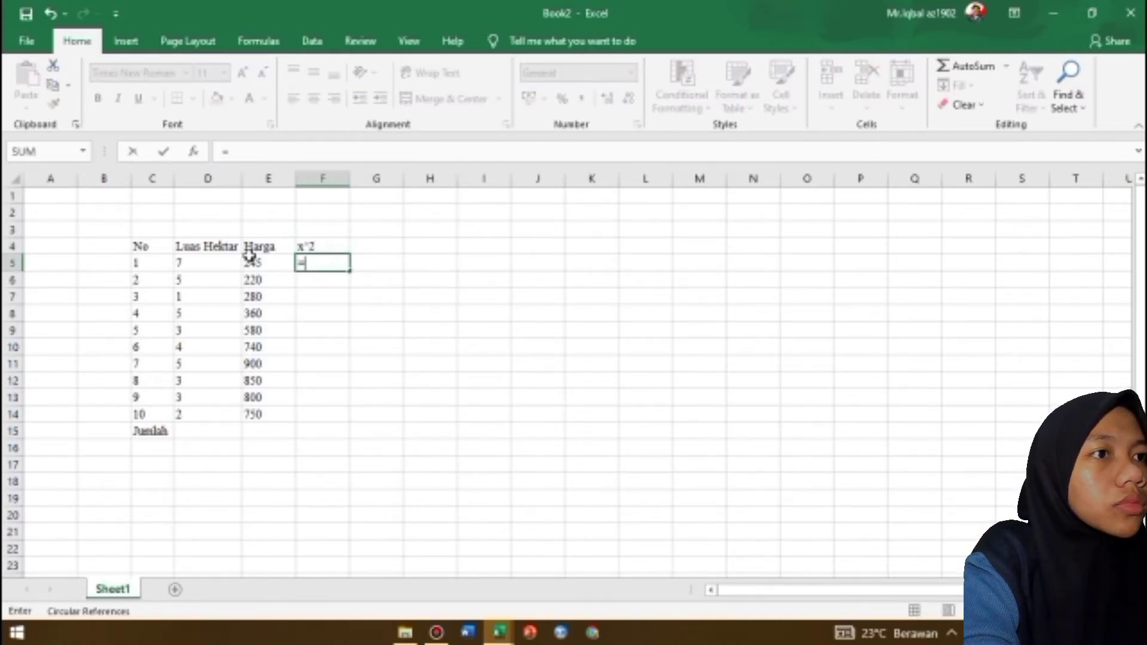
left_click(185, 261)
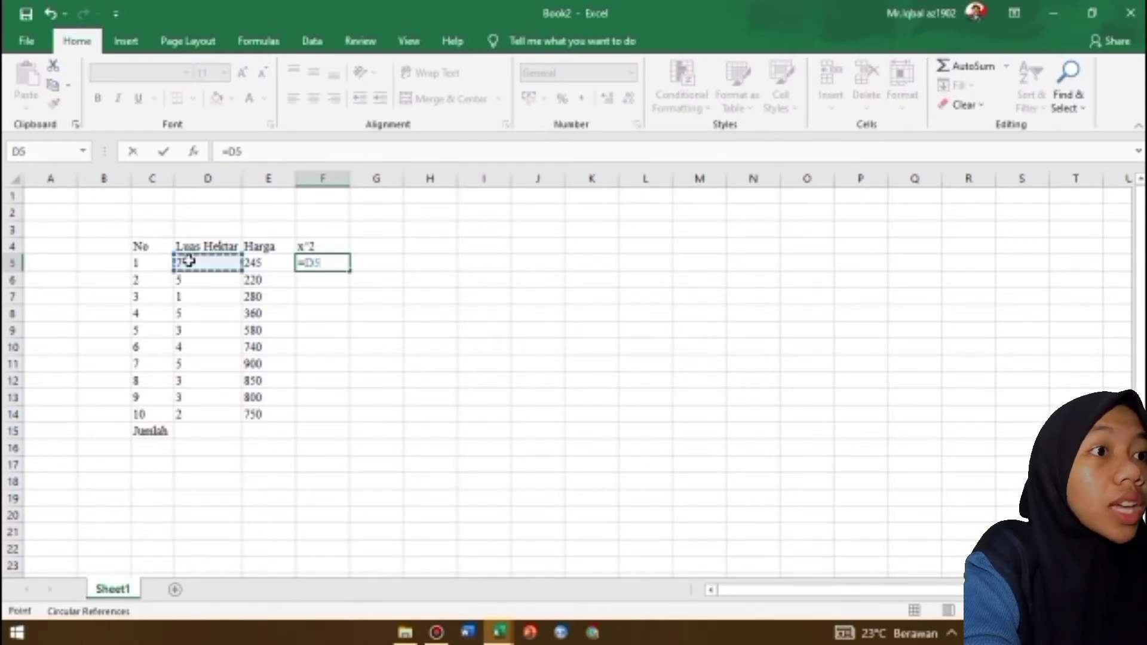
type("^^")
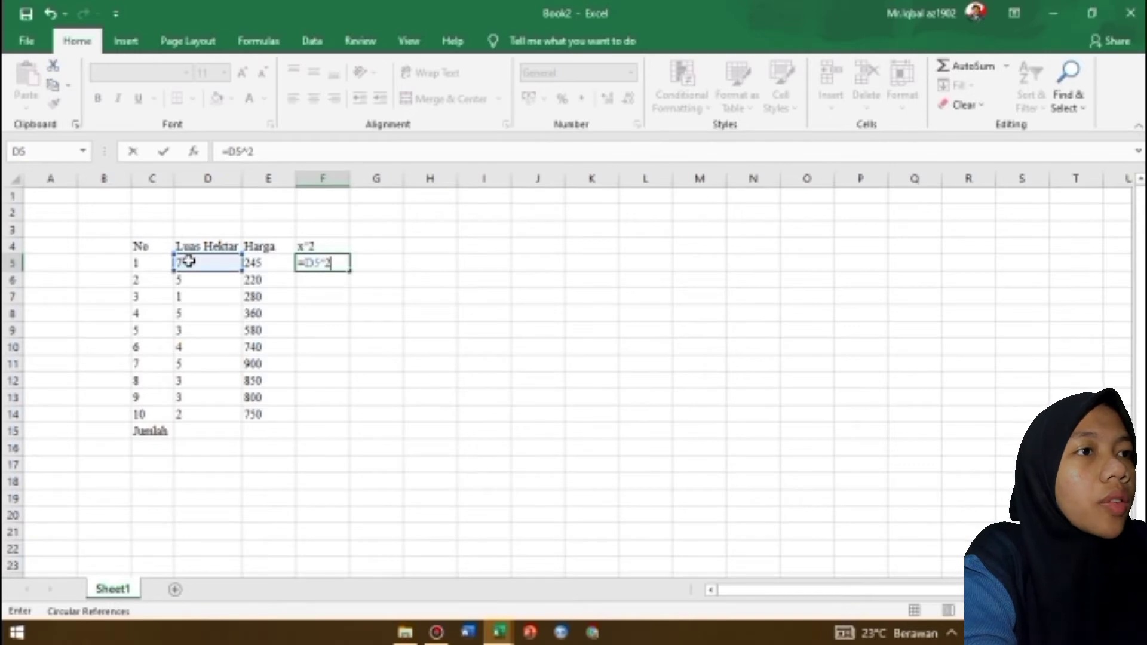
key("Return")
left_click(341, 266)
left_click_drag(351, 270, 320, 422)
Change the D4 and E4 headers to Luas Hektar (x) and Harga (y), and fit column D to its header
left_click(227, 246)
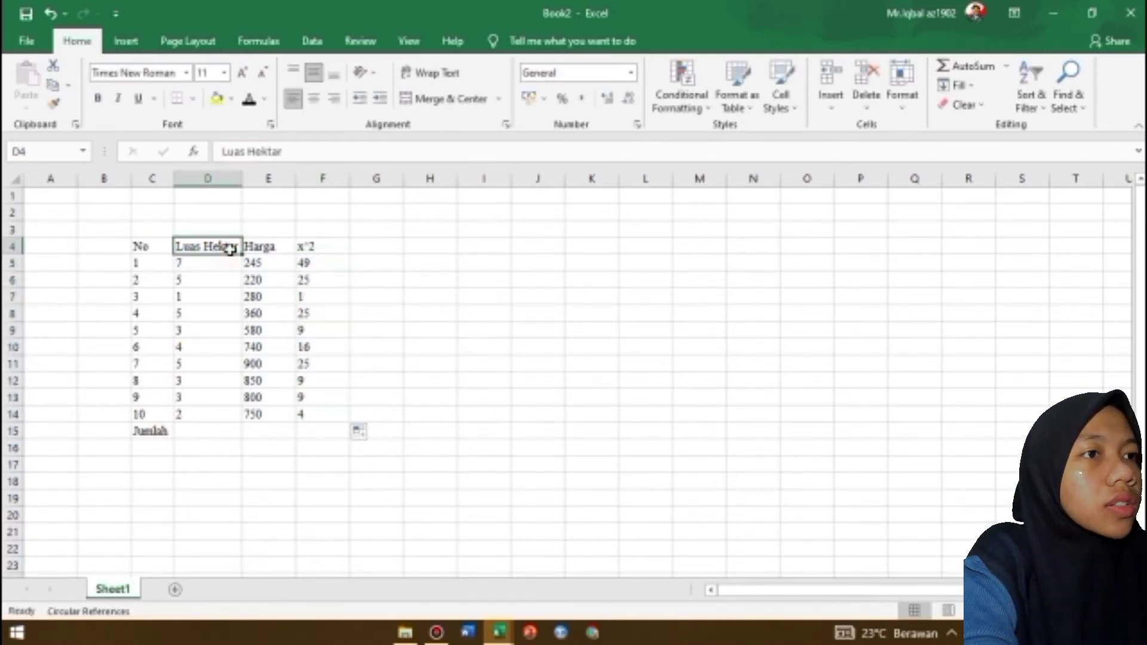
left_click(288, 151)
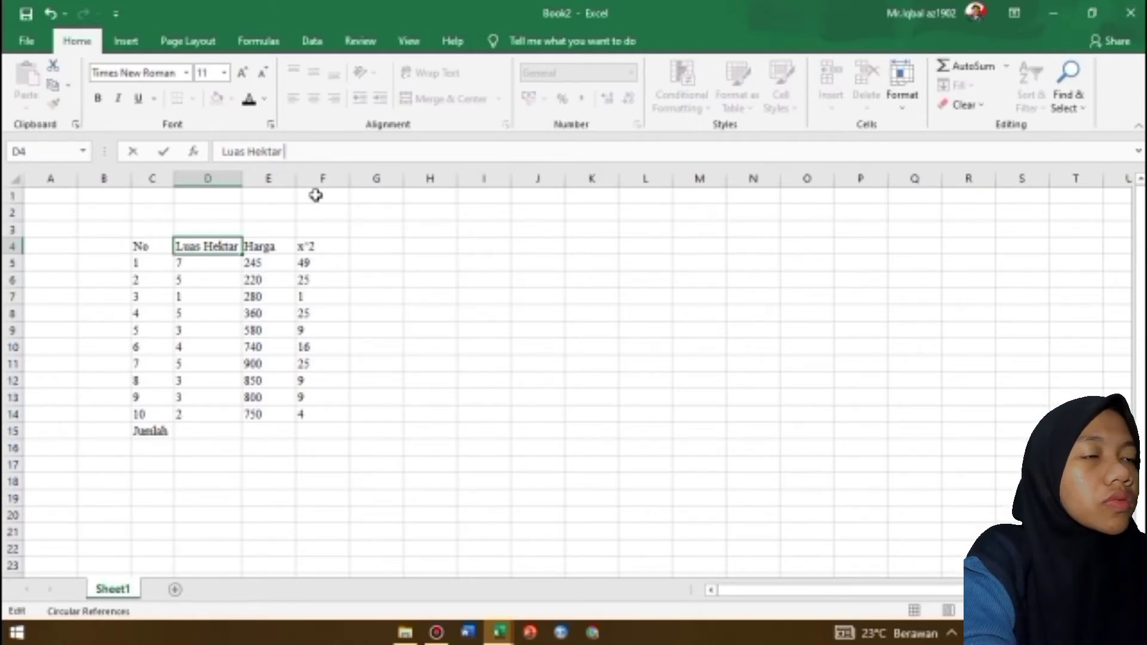
type("(")
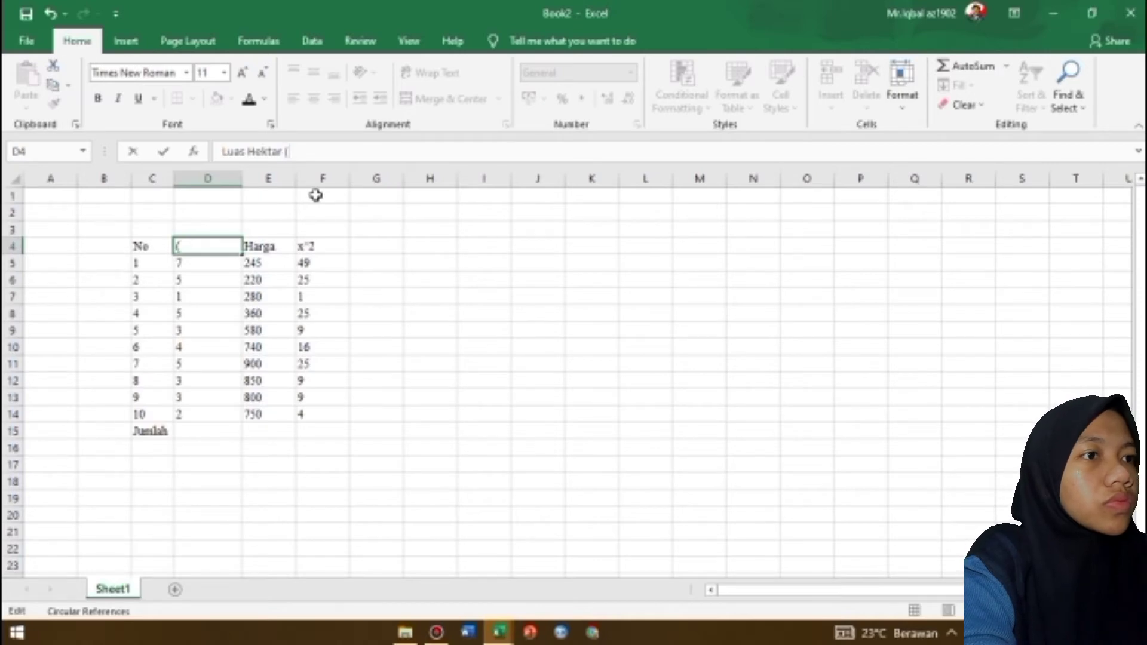
type("x)")
key("Return")
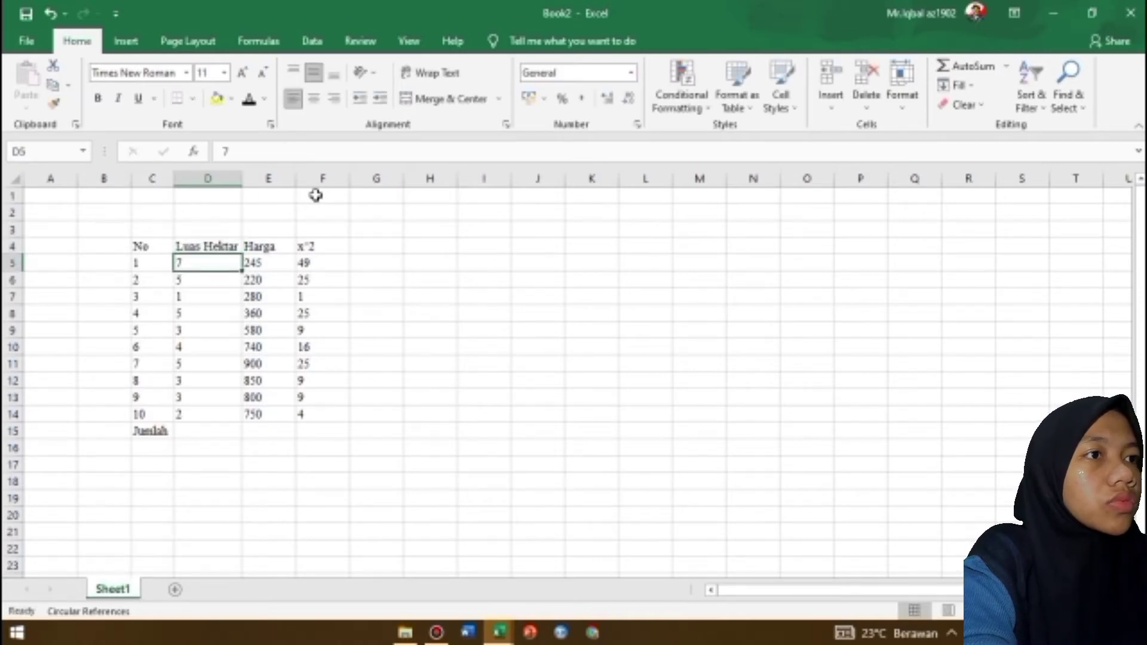
left_click(263, 246)
left_click(340, 148)
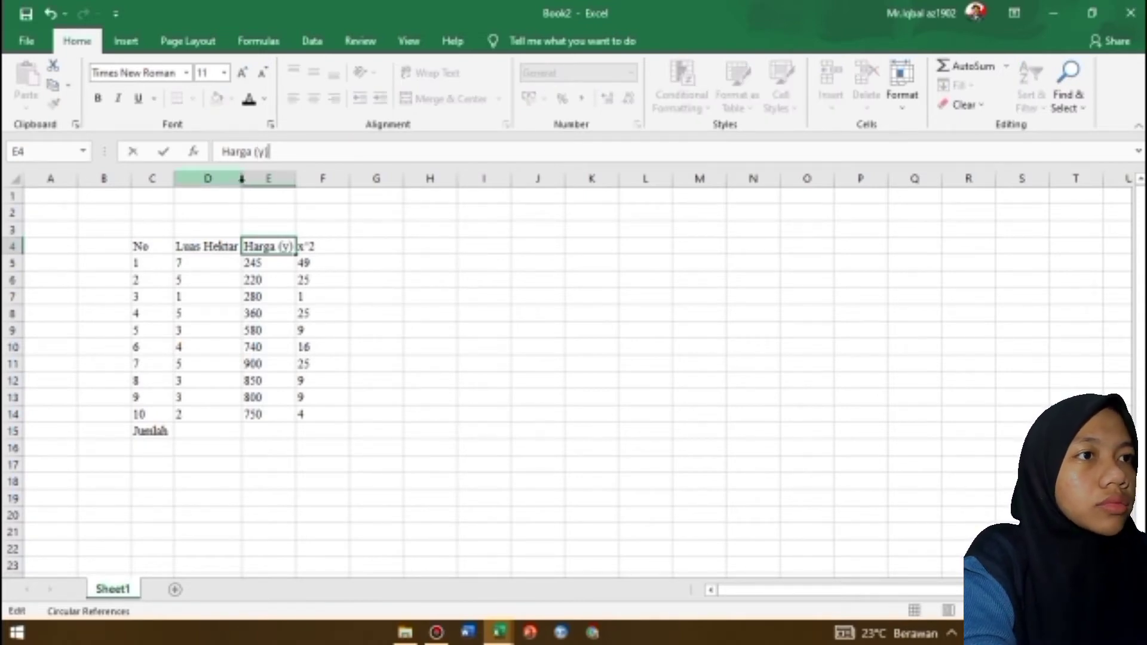
mouse_move(268, 218)
left_mouse_down()
mouse_move(243, 187)
mouse_move(255, 213)
left_mouse_up()
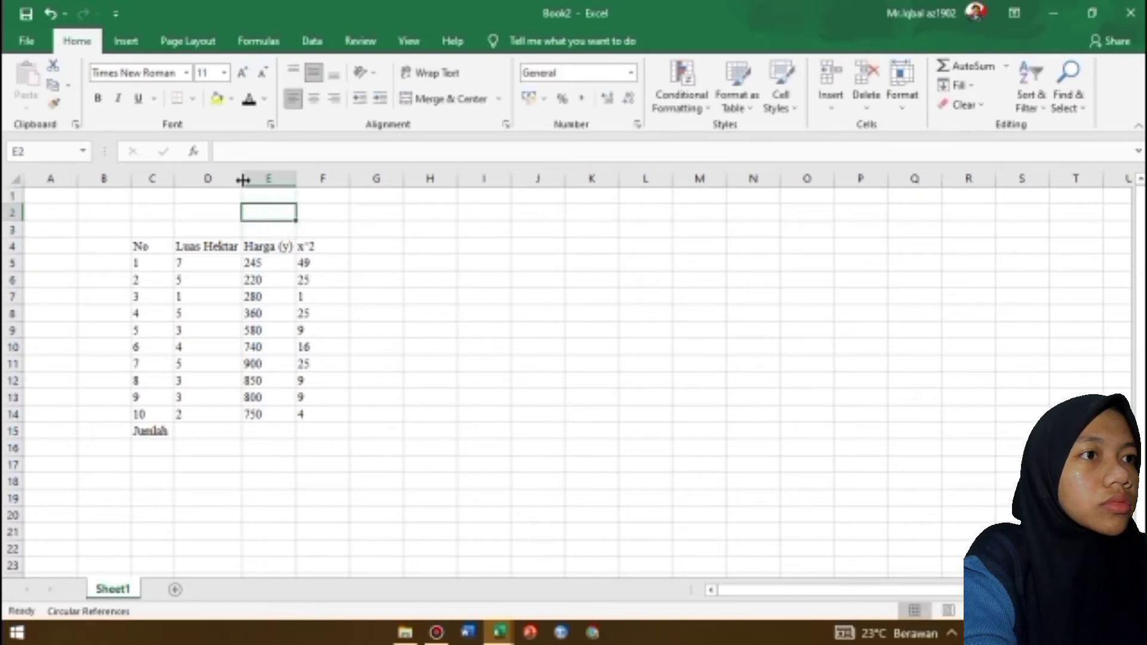
double_click(244, 180)
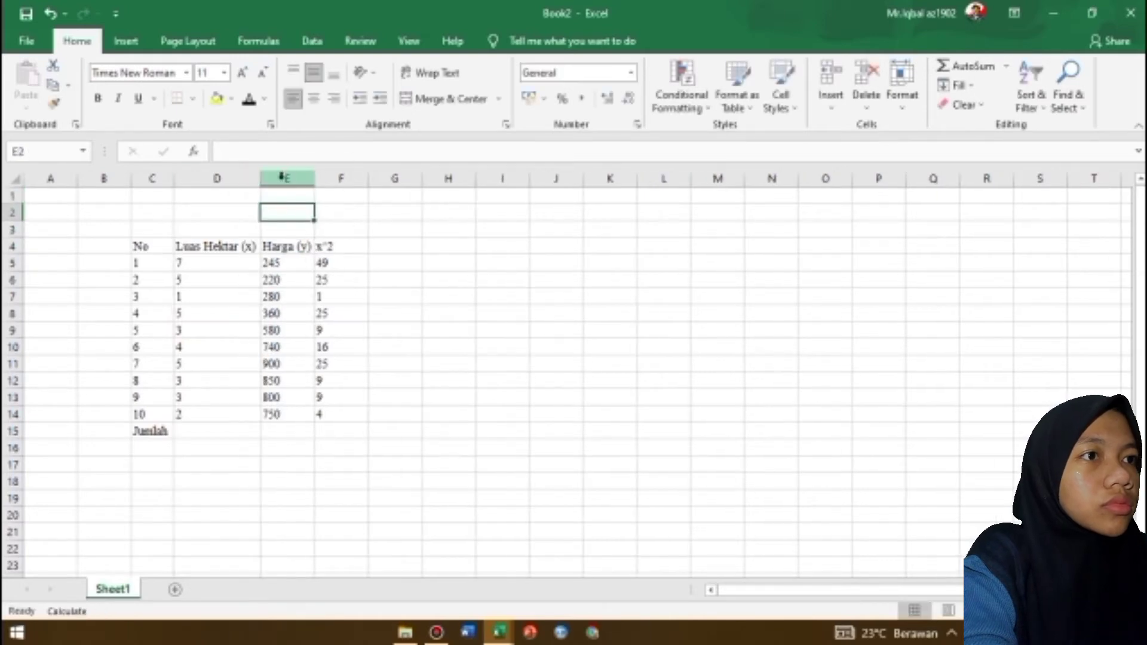
Add a y^2 column with its header in G4 and the formula =E5^2 in G5, filled down to G14
left_click(383, 245)
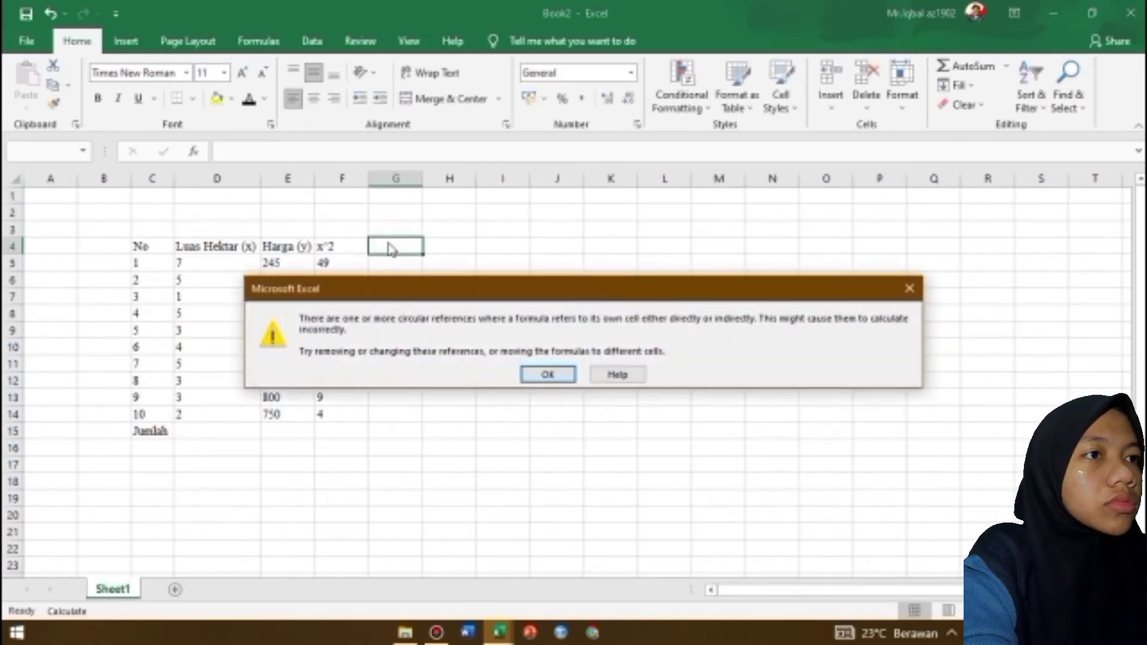
key("Return")
type("y")
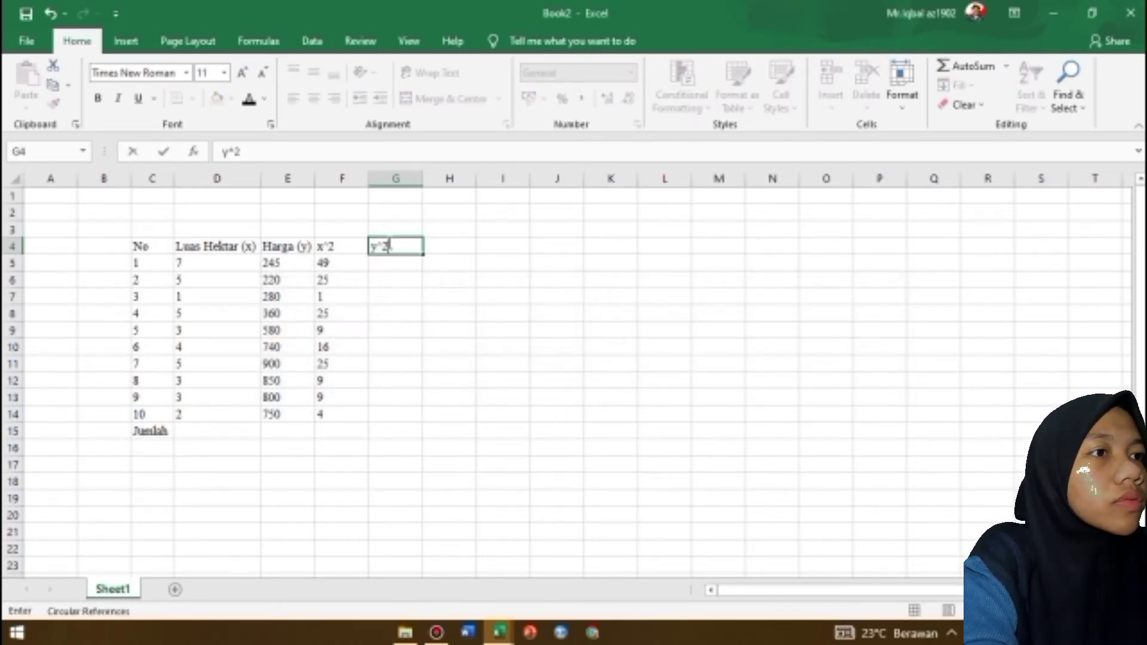
type("^2")
key("Return")
type("=")
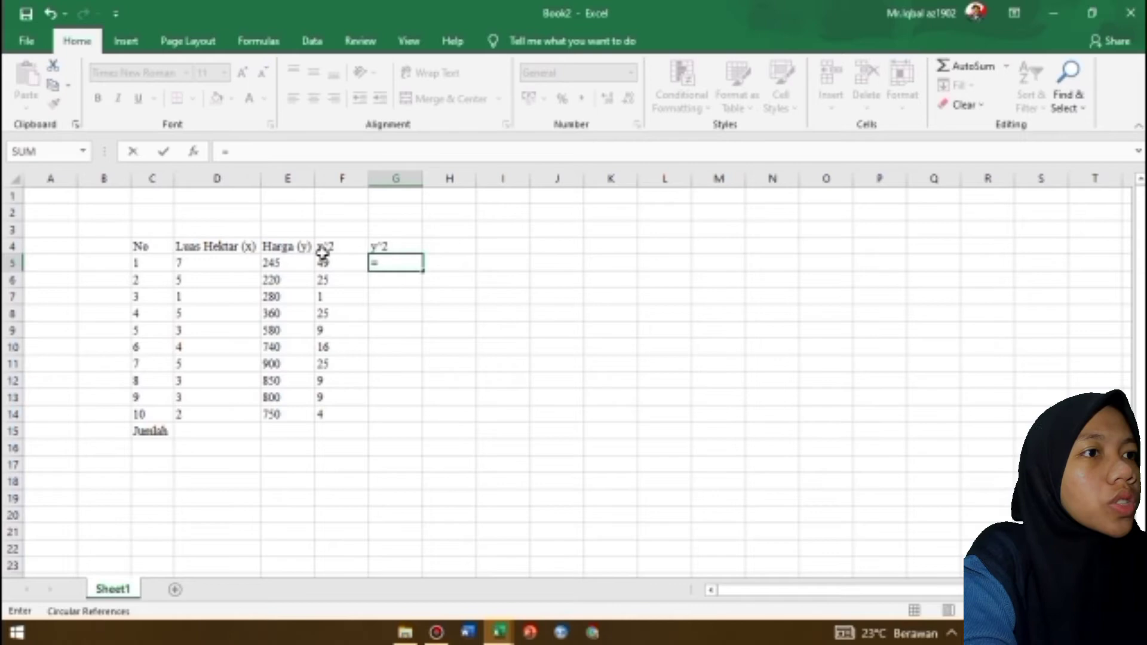
left_click(294, 262)
type("^2")
key("Return")
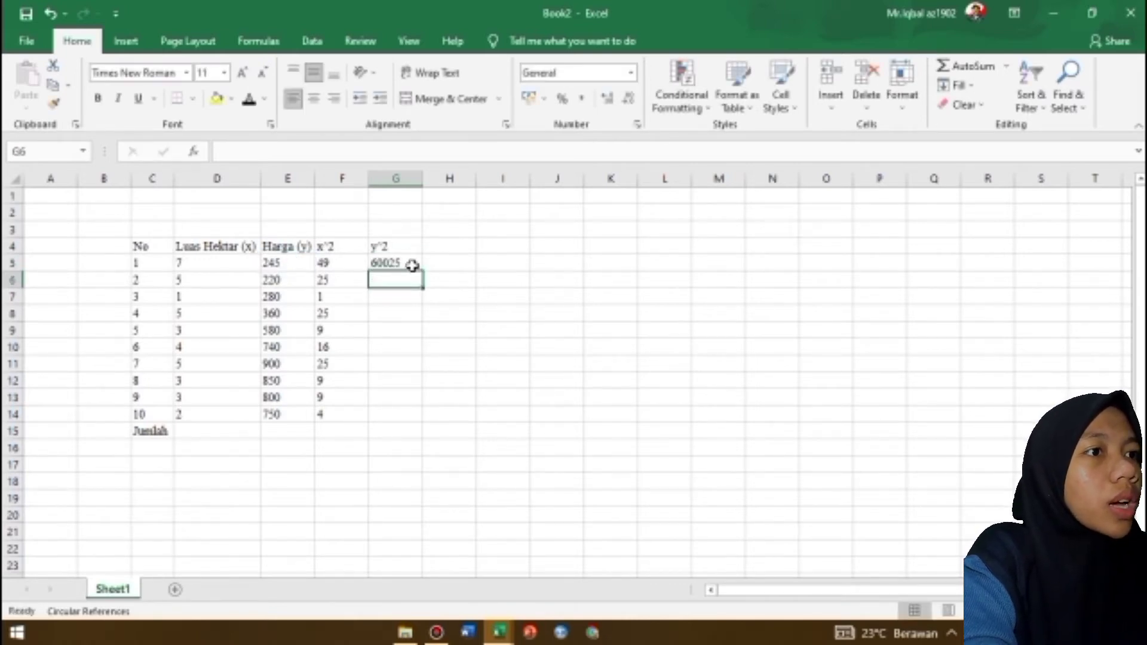
left_click(411, 265)
left_click_drag(422, 270, 413, 418)
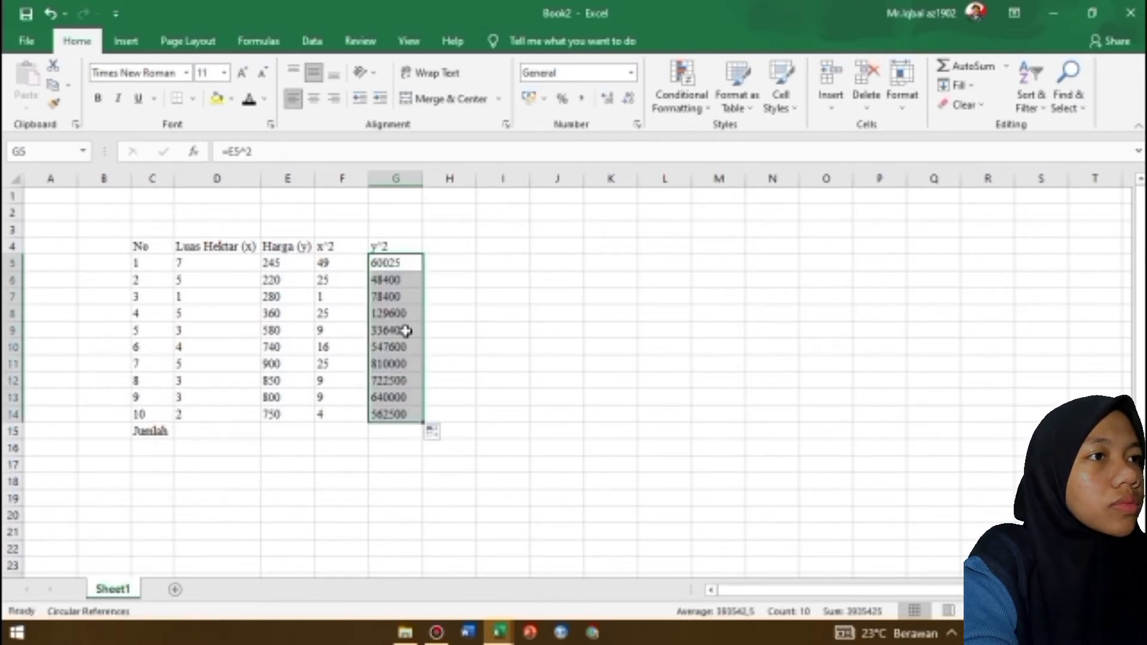
Add an xy column with its header in H4 and the formula =E5*D5 in H5, filled down to H14
left_click(454, 250)
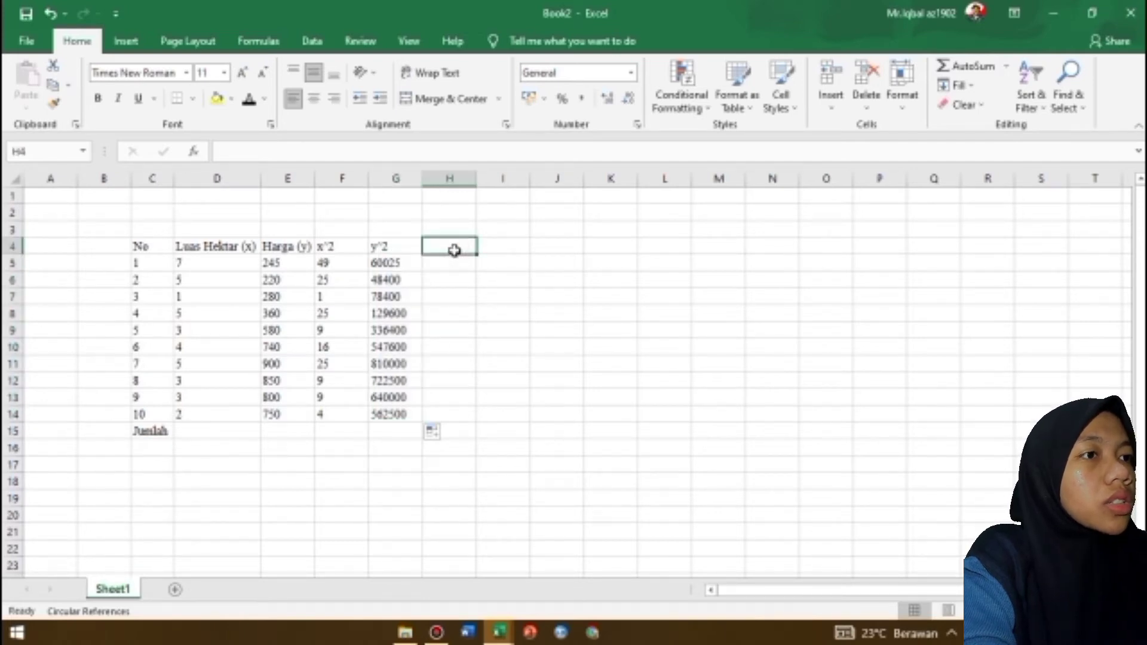
type("xy")
key("Return")
type("=")
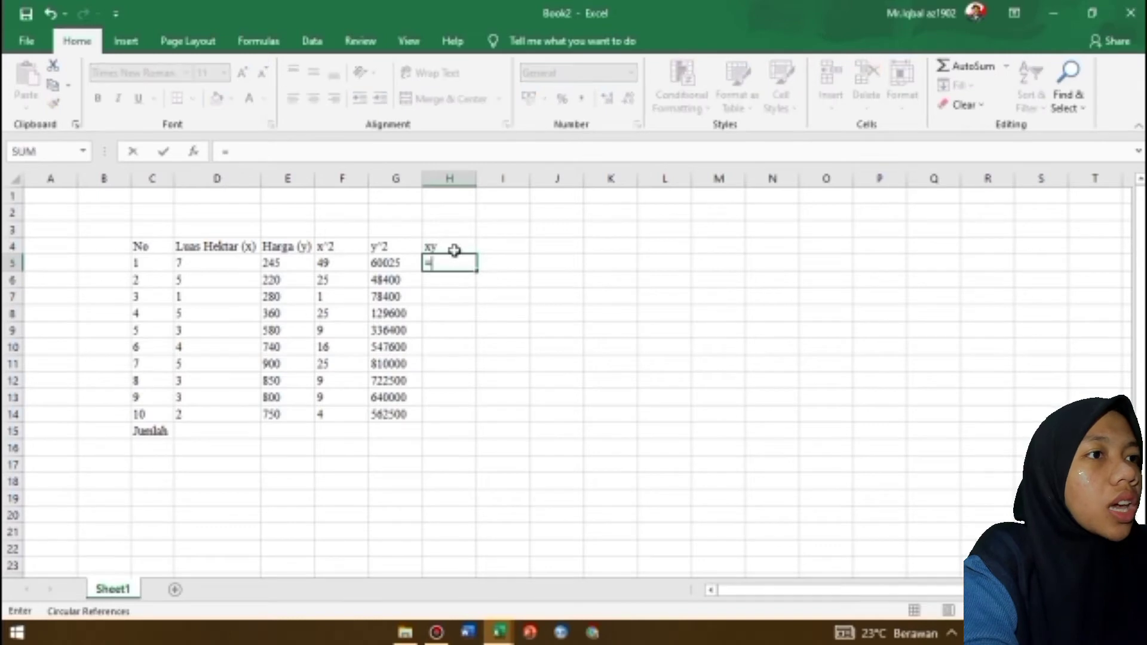
left_click(298, 265)
type("*")
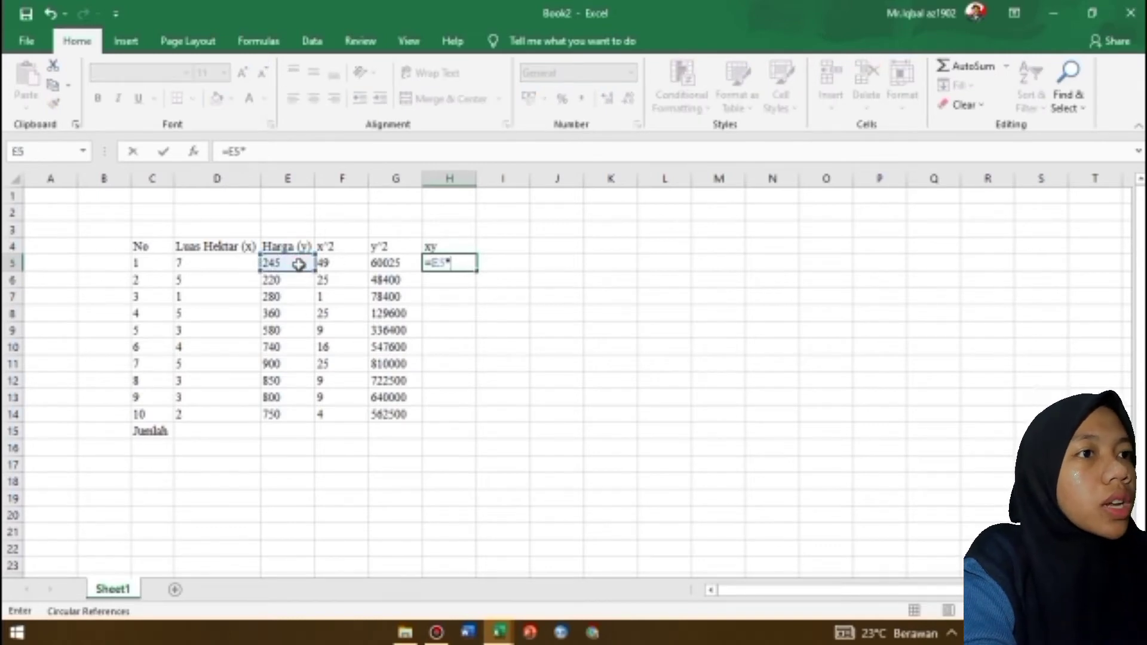
left_click(233, 263)
key("Return")
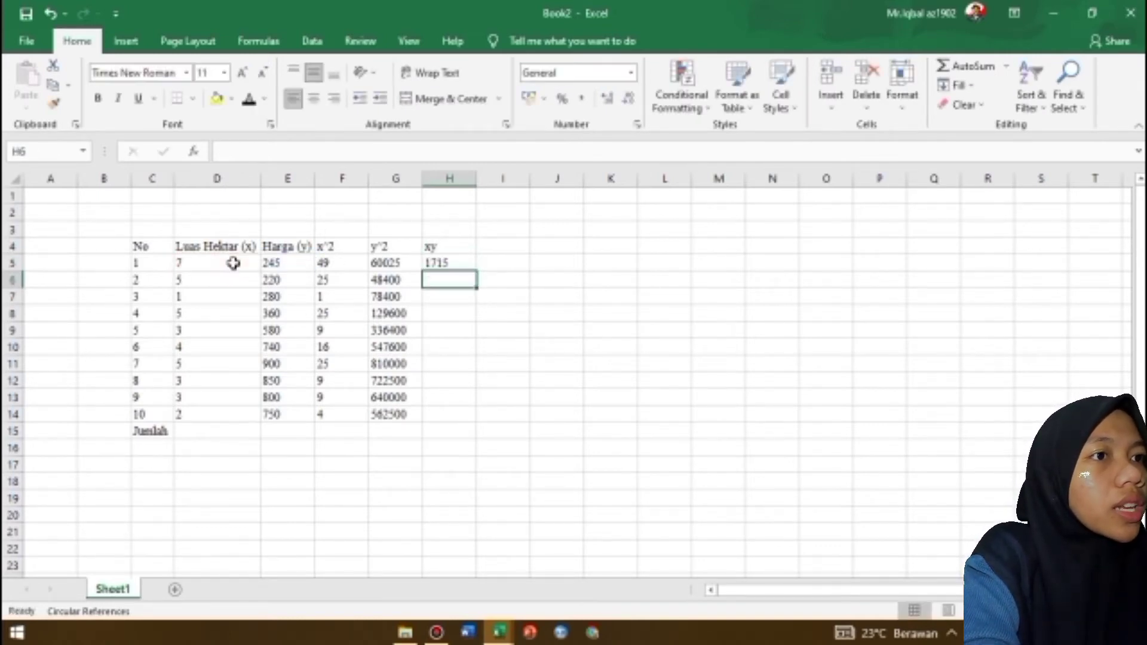
left_click(438, 264)
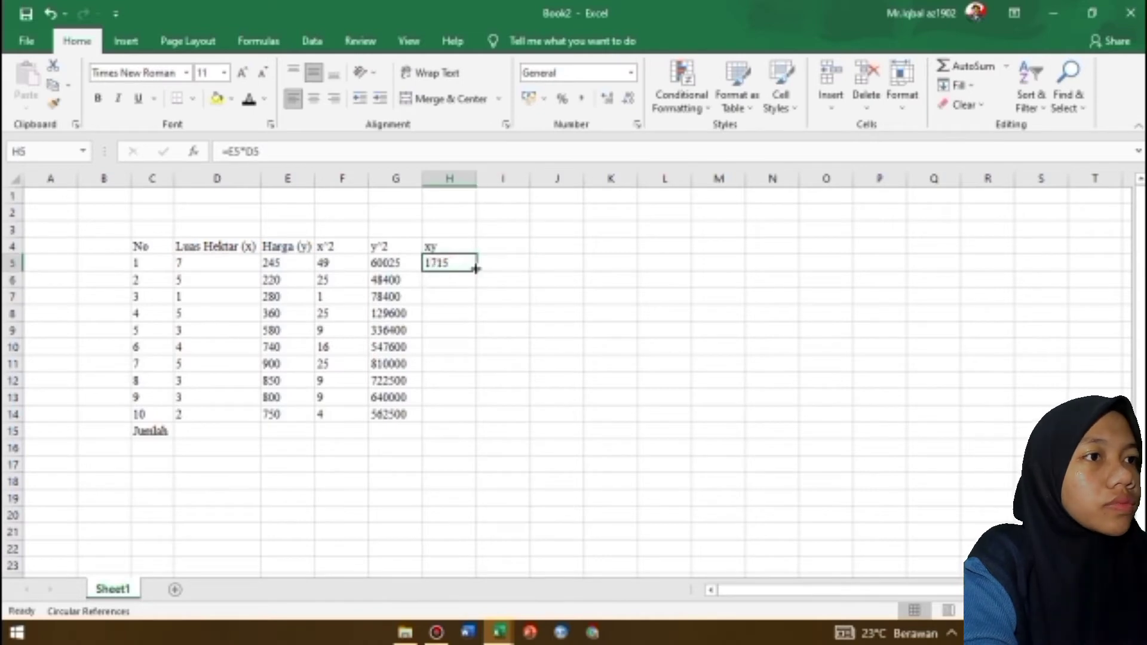
left_click_drag(476, 271, 466, 421)
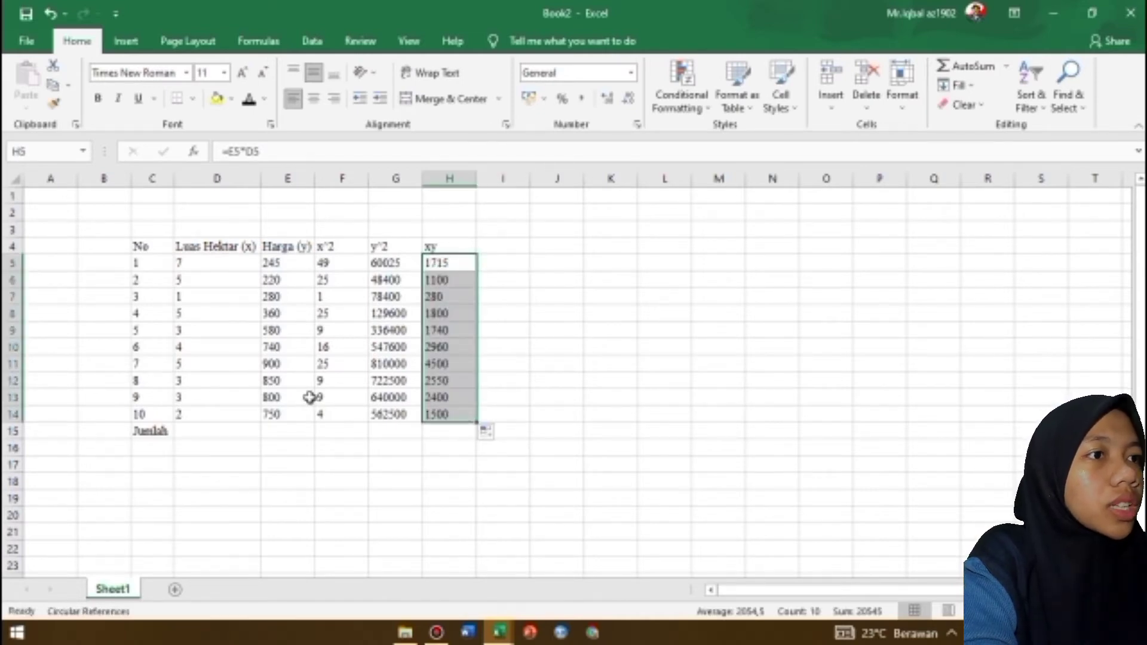
Sum D5:D14 in the Jumlah row at D15 and fill the total formula across to H15
left_click(187, 428)
type("=sum")
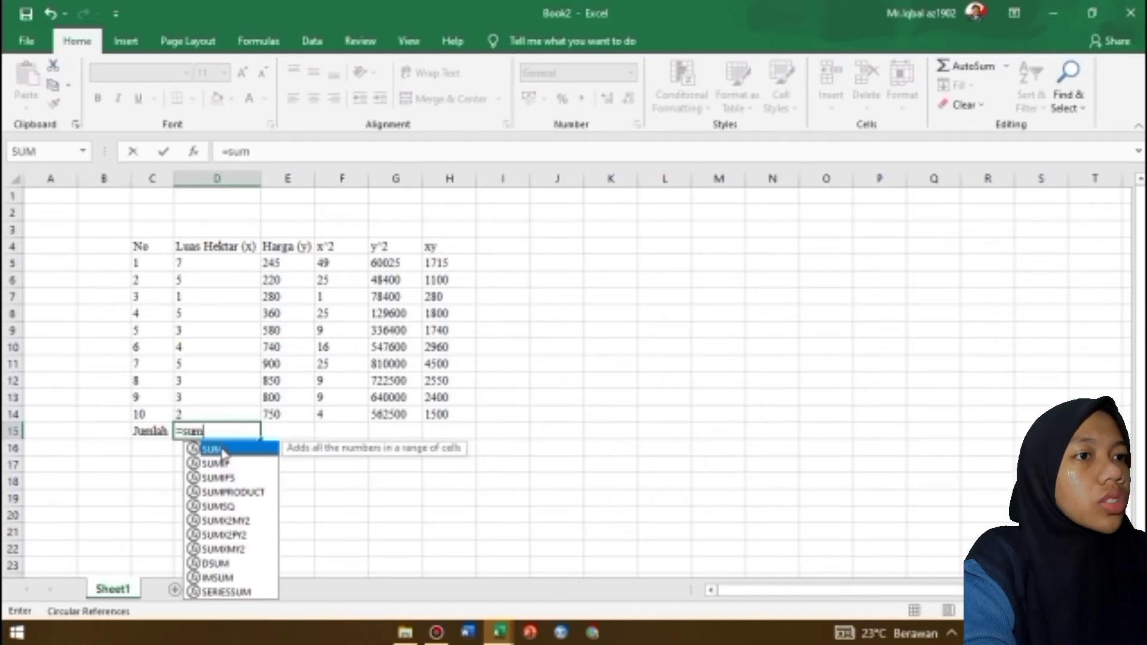
double_click(222, 454)
left_click_drag(191, 262, 459, 428)
key("Return")
left_click(255, 438)
left_click(565, 442)
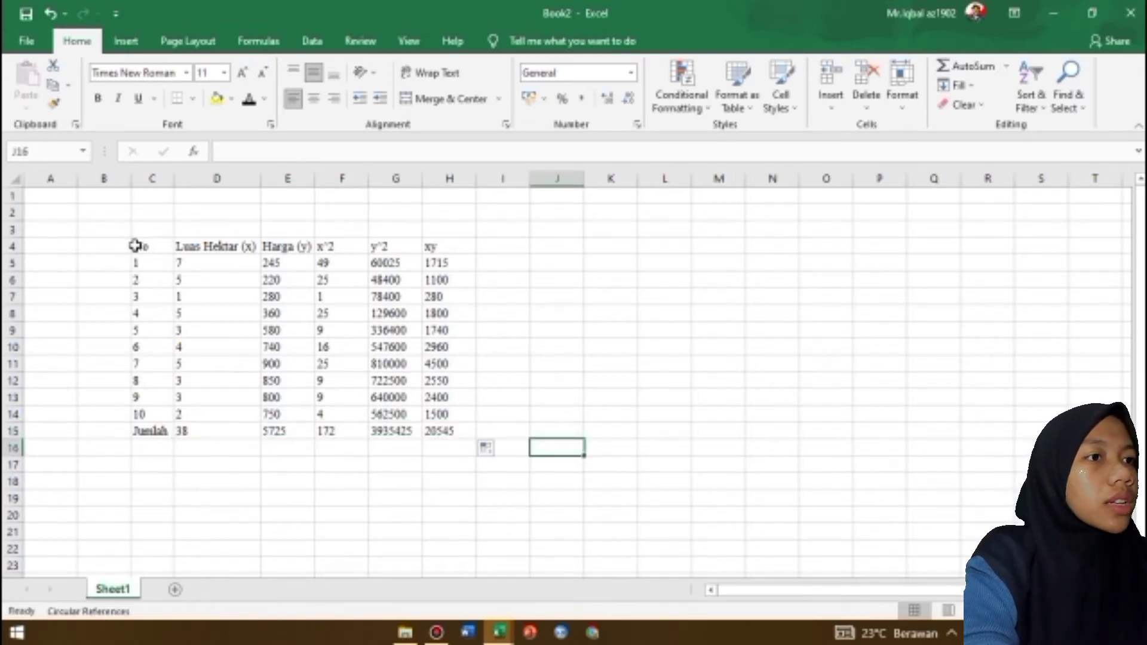
Apply all borders to the table range C4:H15
left_click_drag(135, 246, 447, 434)
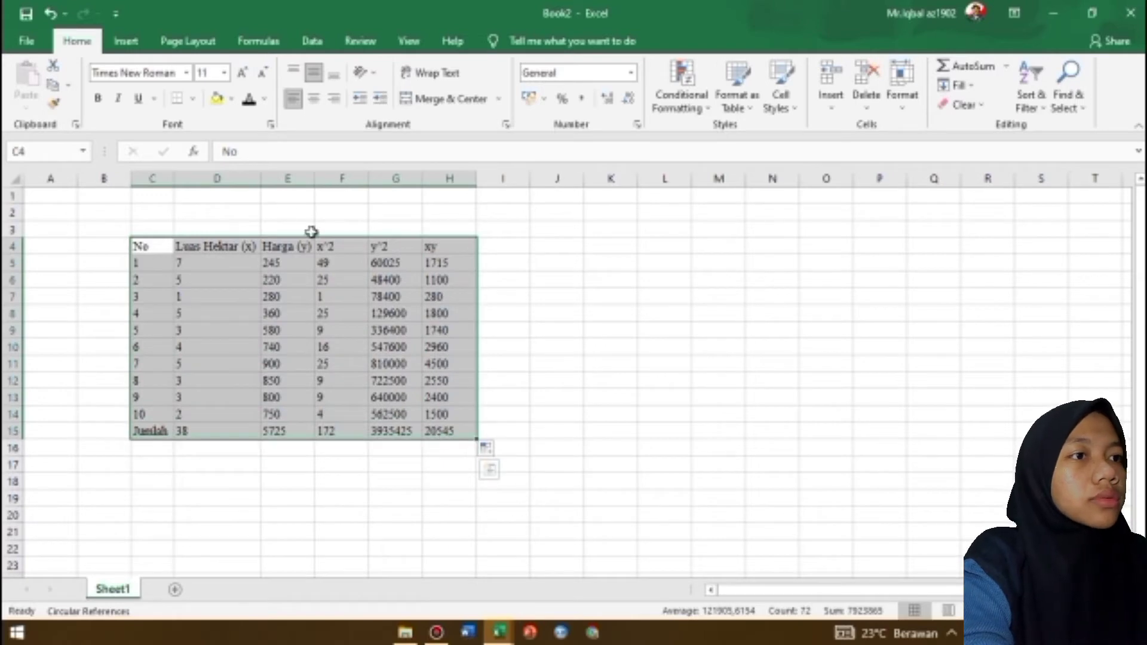
left_click(193, 99)
left_click(204, 245)
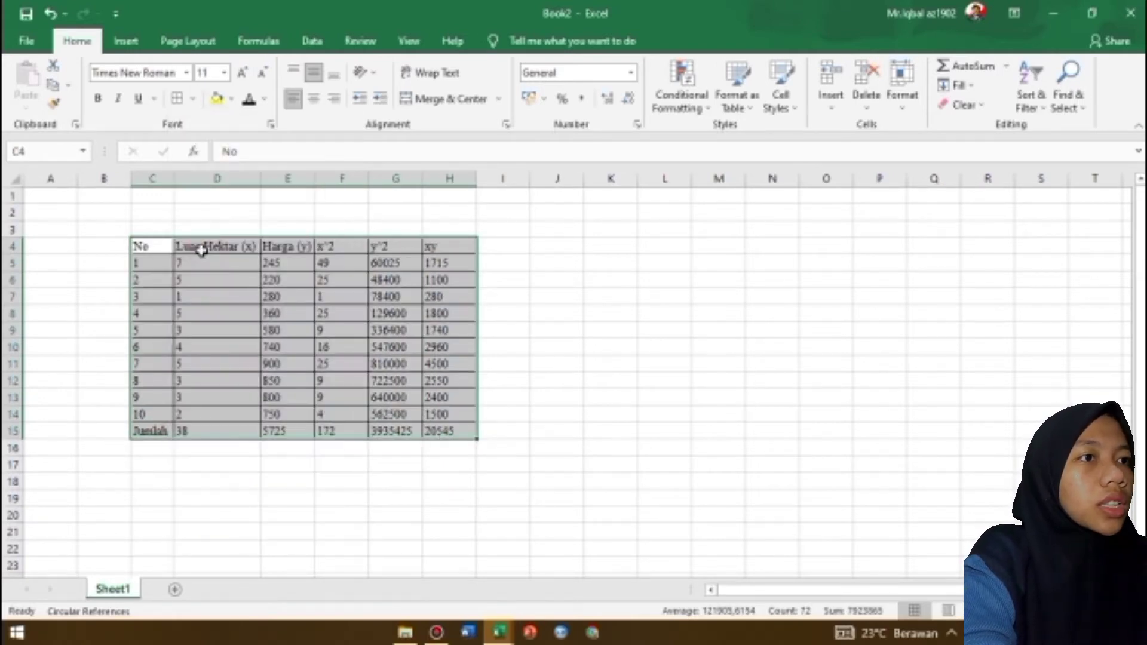
Centre and bold the header row C4:H4
left_click_drag(141, 247, 428, 250)
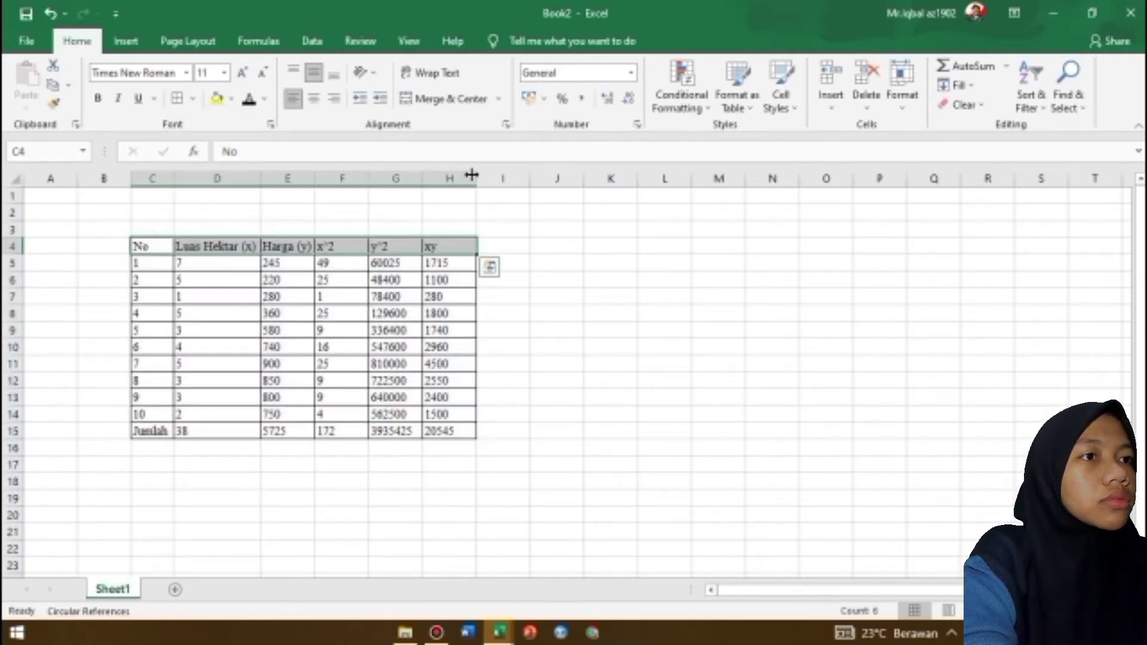
left_click(313, 99)
left_click(99, 100)
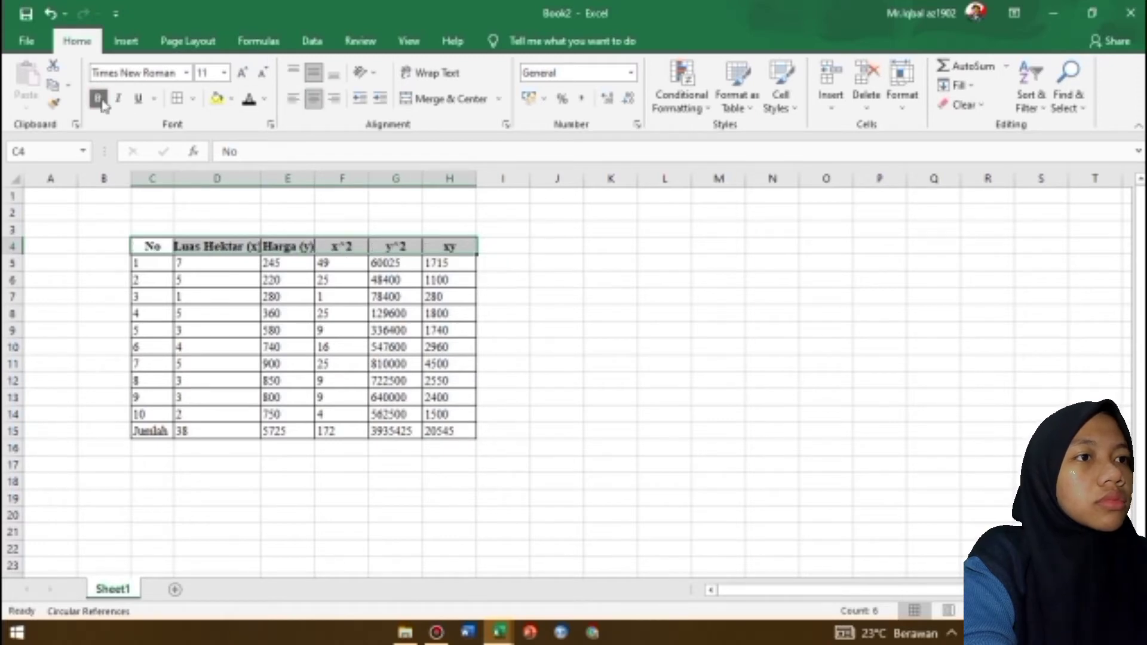
Fit columns C, D and E to their contents and resize the x^2 column to slightly narrower than the y^2 column
double_click(173, 178)
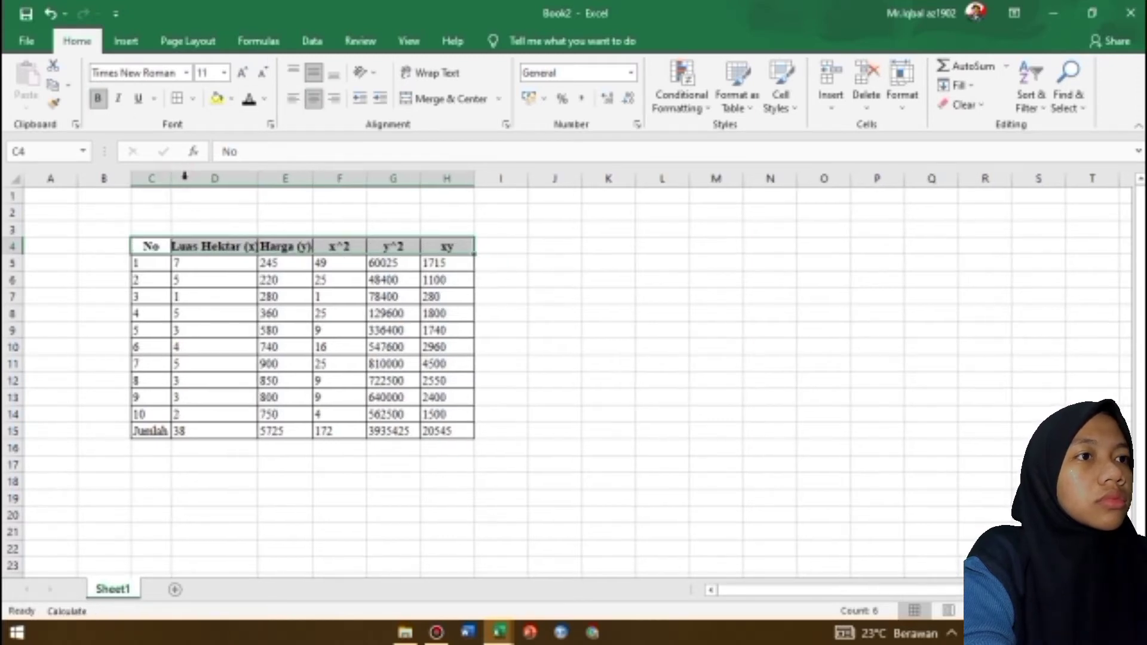
double_click(257, 178)
double_click(321, 178)
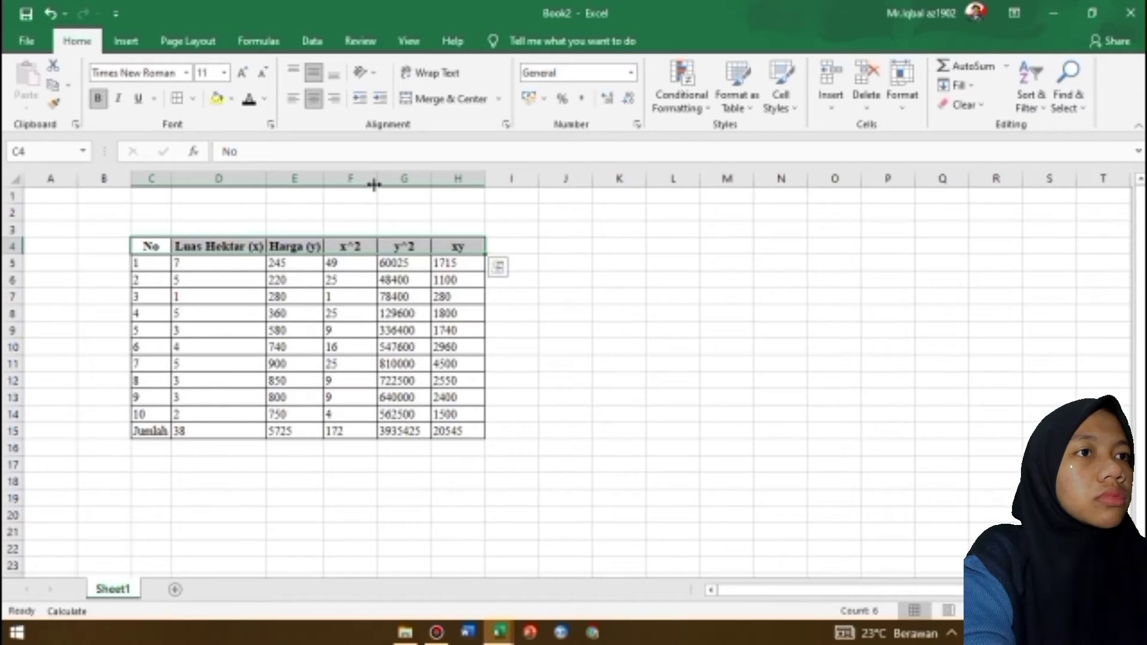
double_click(374, 184)
key("Return")
double_click(379, 178)
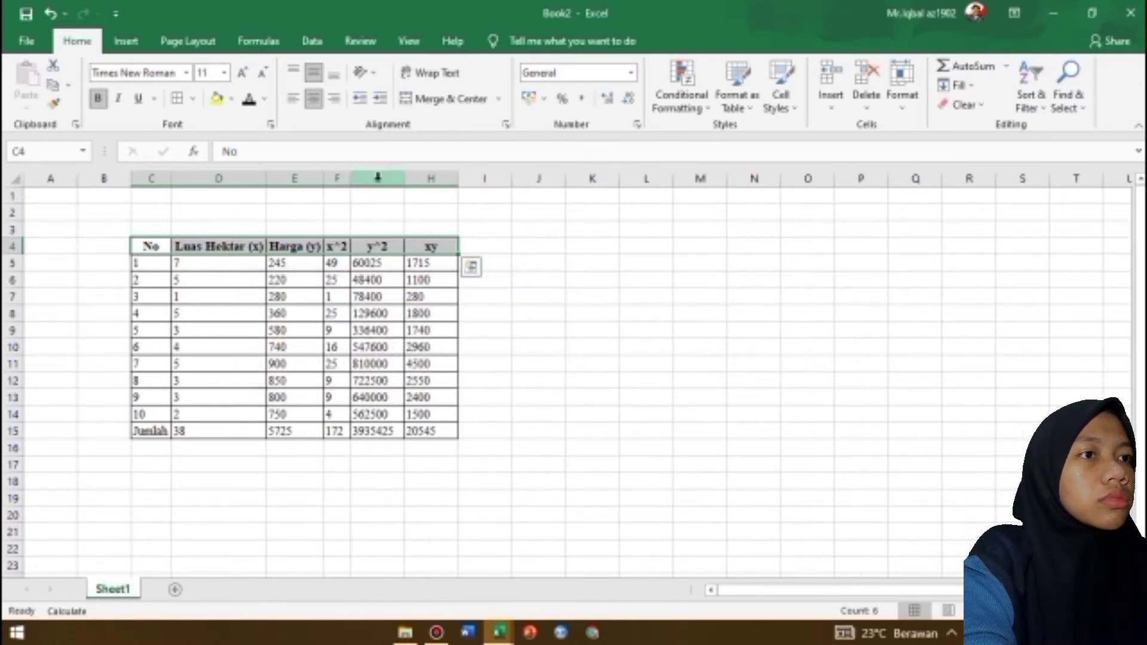
key("Return")
left_click_drag(349, 178, 372, 179)
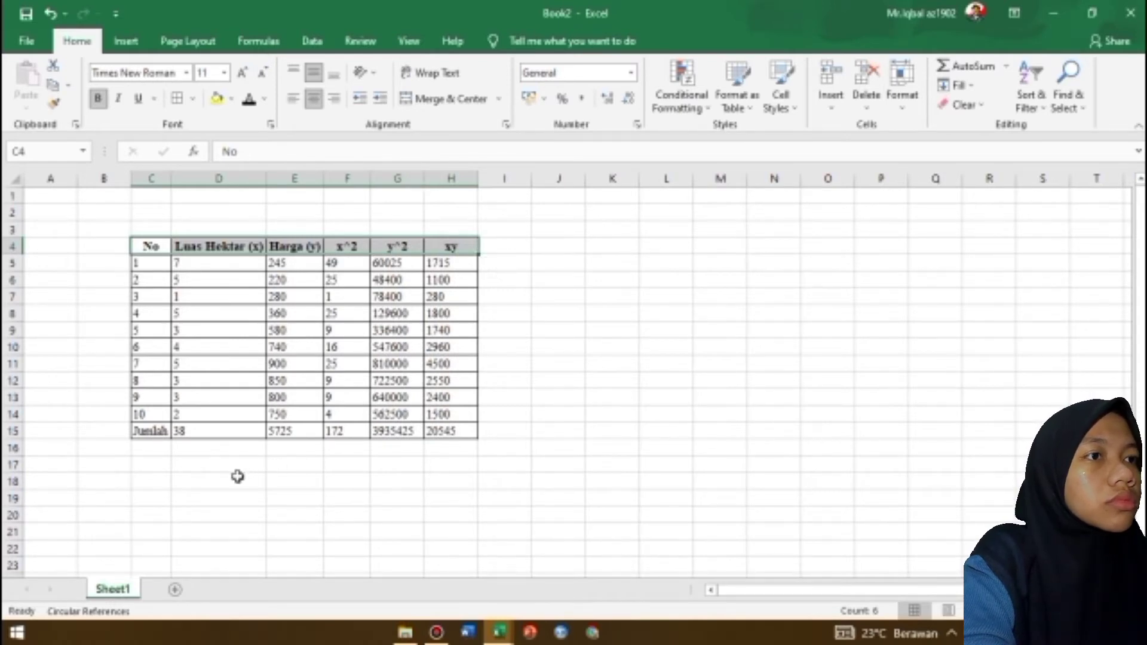
Copy the y' = a + bx equation box from the YOUTUBE REGRESI sheet of the regression workbook and place it above the Book2 table
left_click(246, 201)
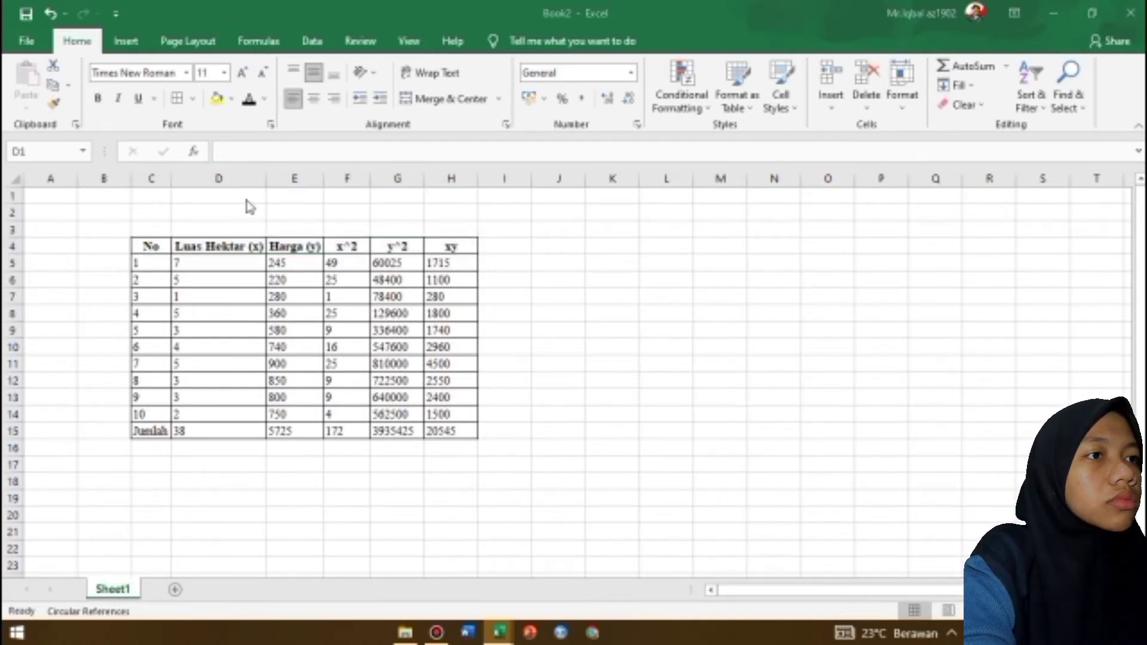
key("alt+Tab")
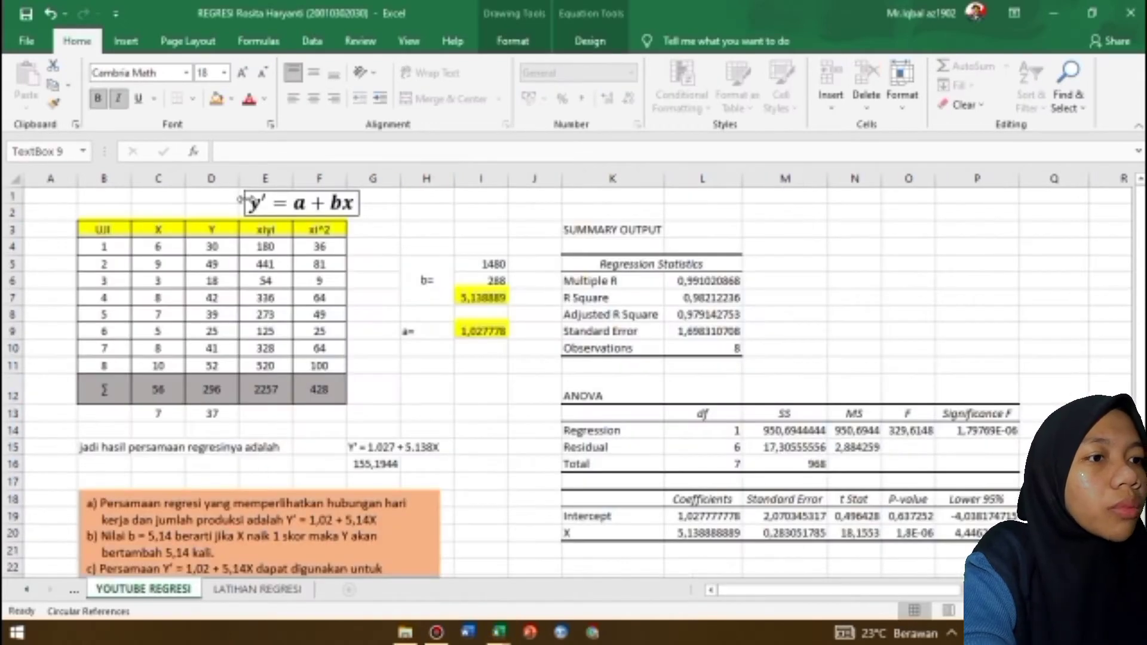
key("ctrl+c")
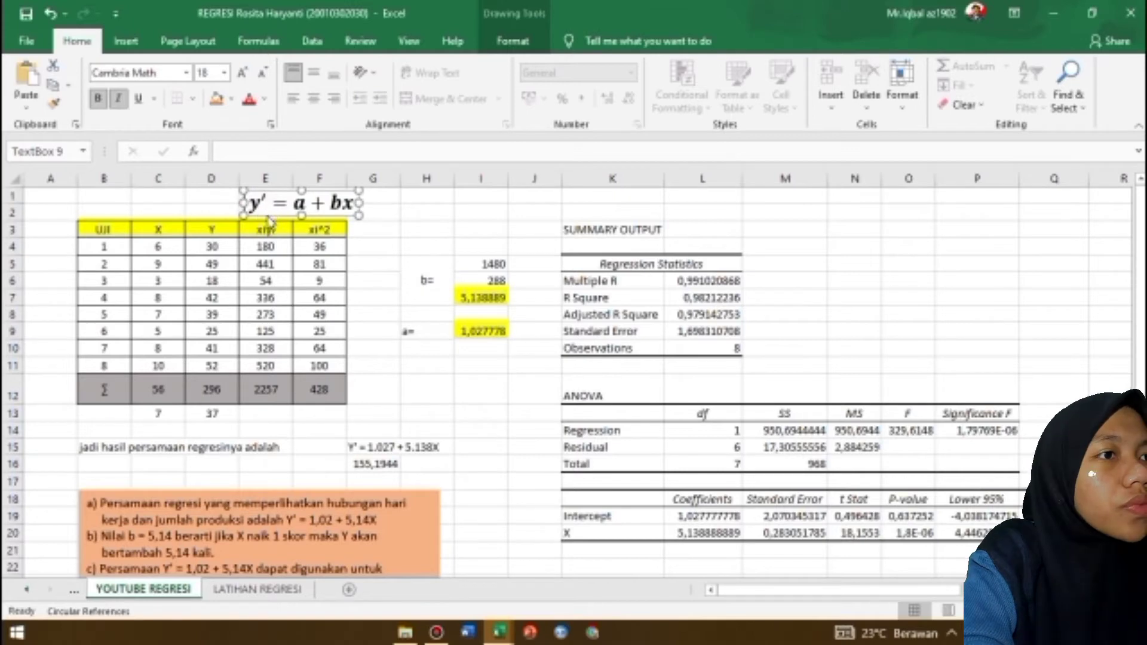
key("alt+Tab")
key("ctrl+v")
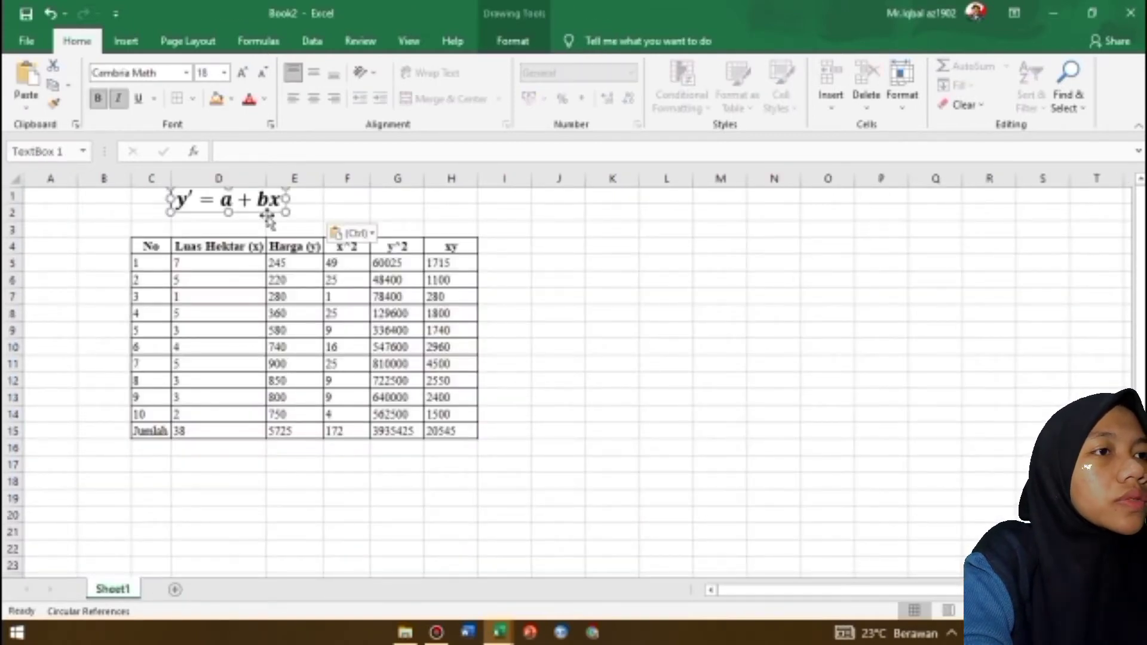
left_click_drag(276, 215, 296, 224)
left_click(510, 310)
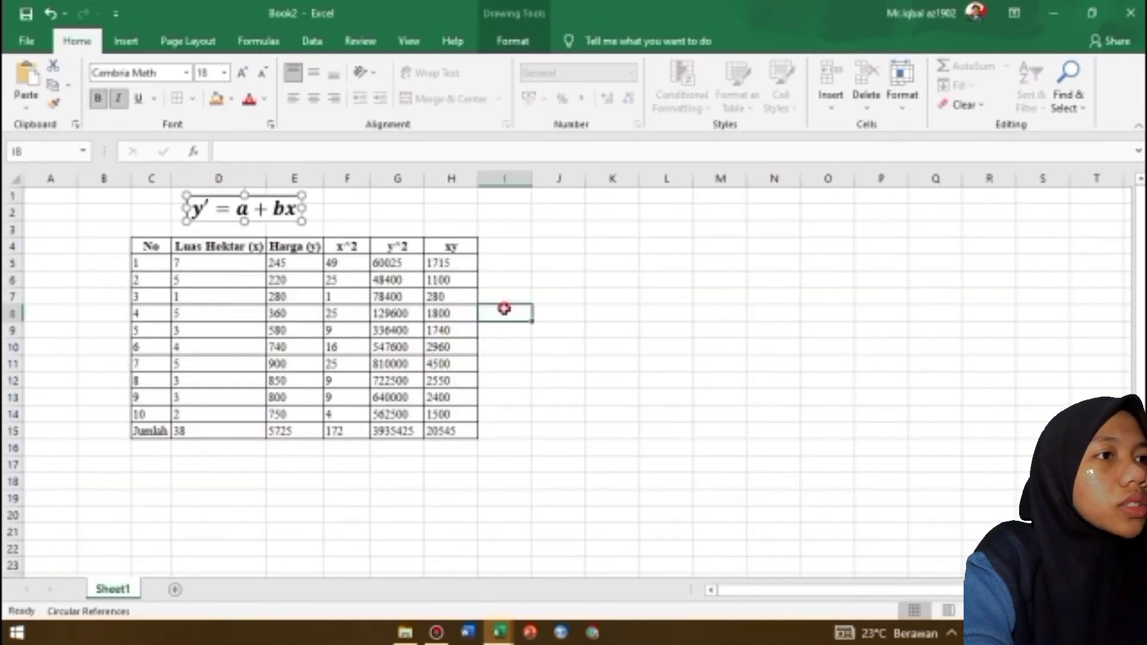
left_click(605, 286)
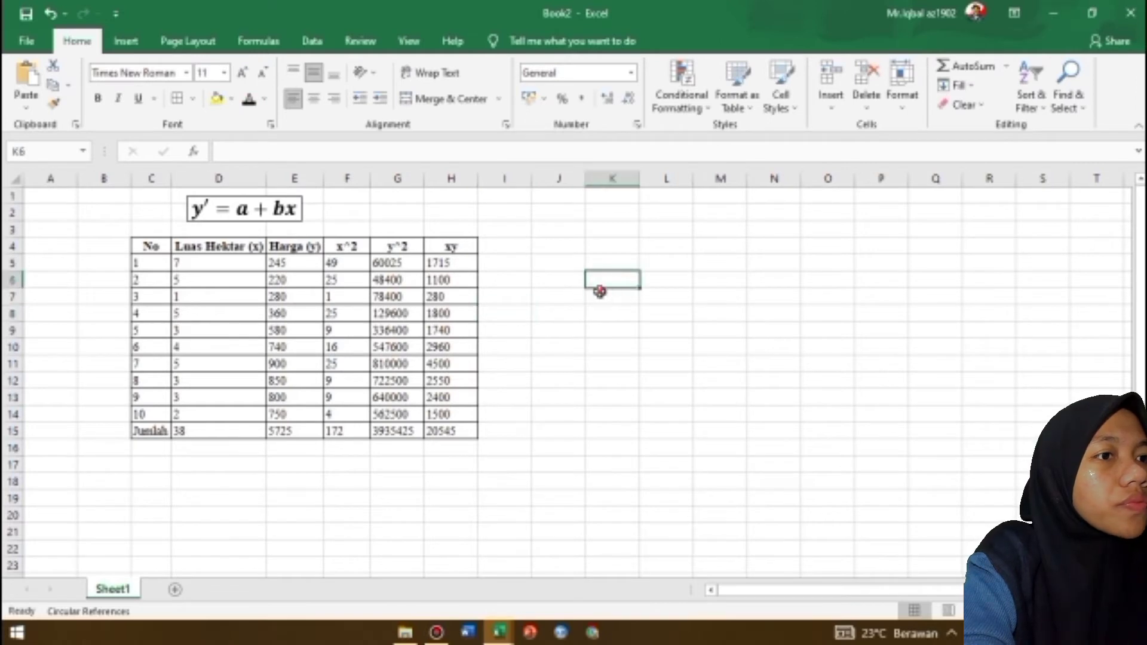
Enter the formula =C14*F15-(D15*E15) in cell K7
left_click(600, 293)
type("=")
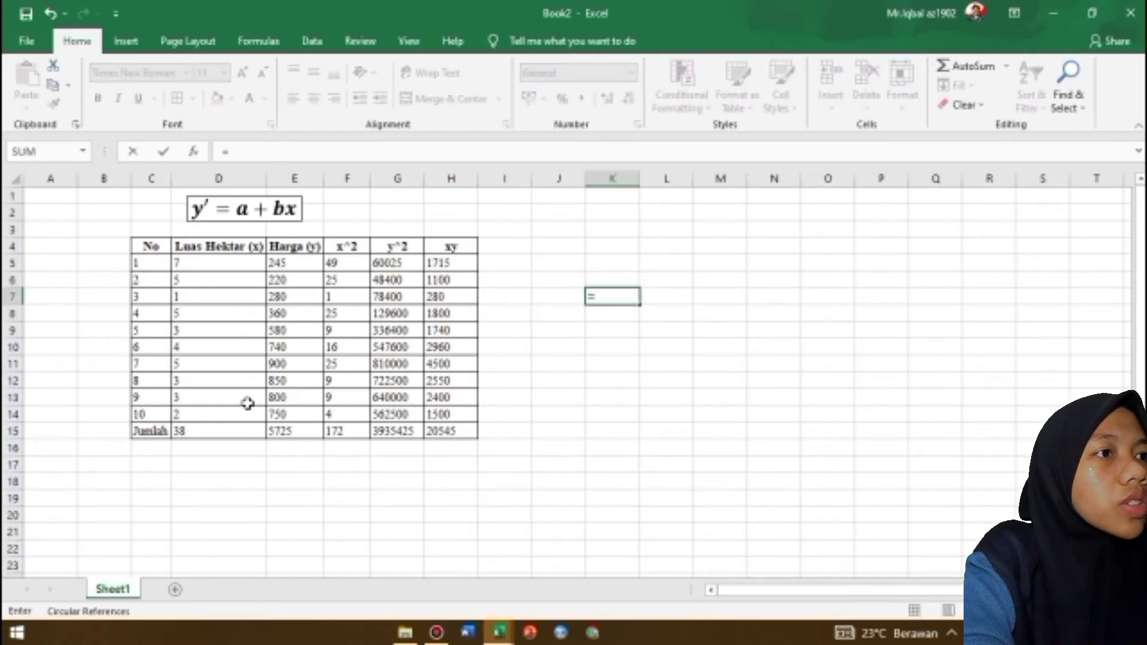
left_click(160, 413)
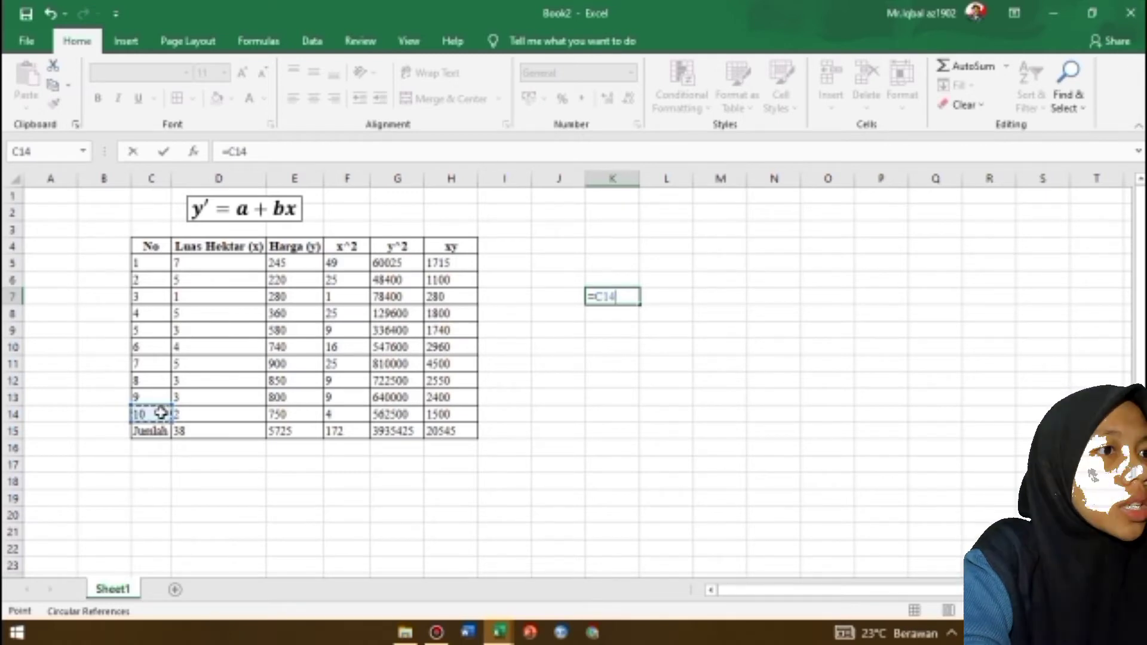
type("*")
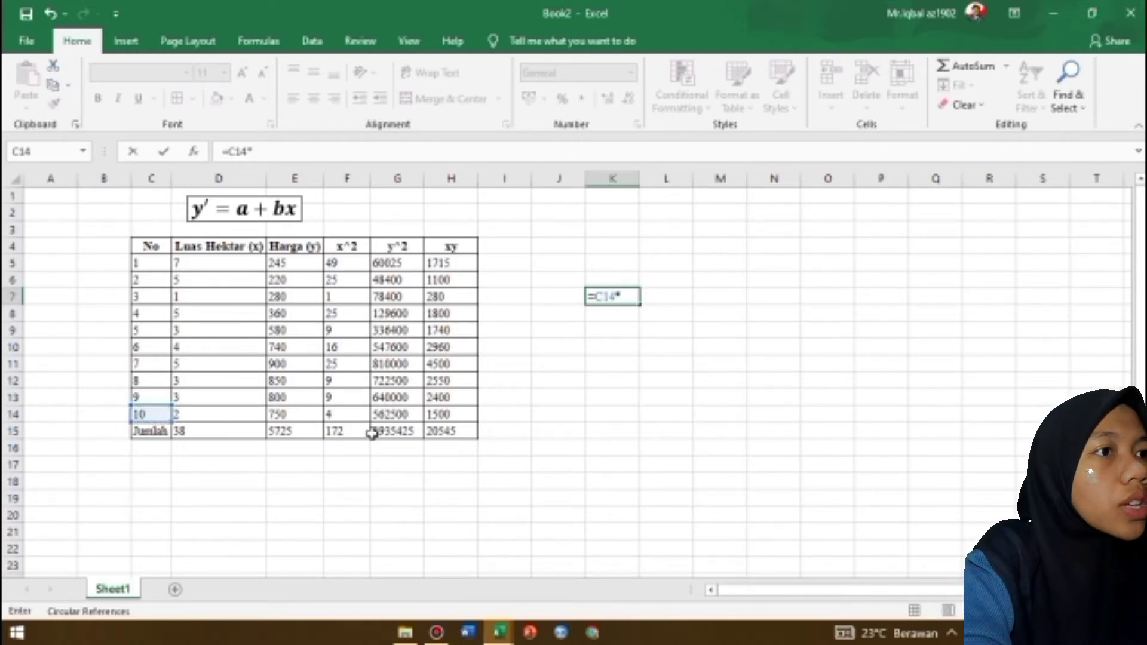
left_click(356, 431)
type("-(")
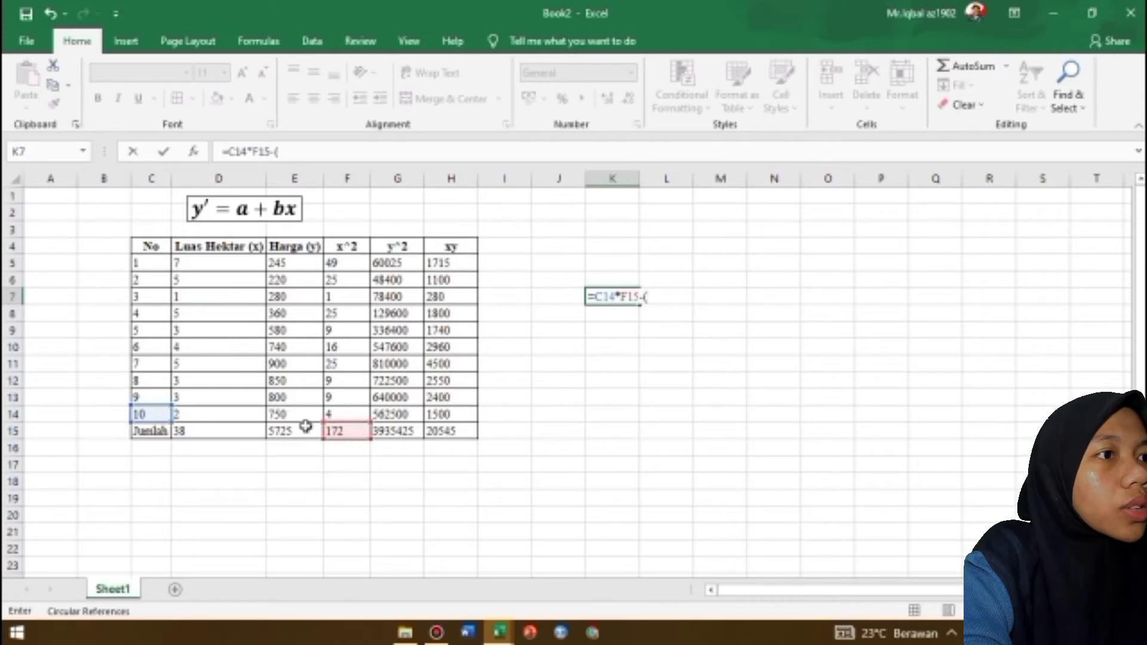
left_click(227, 434)
type("*")
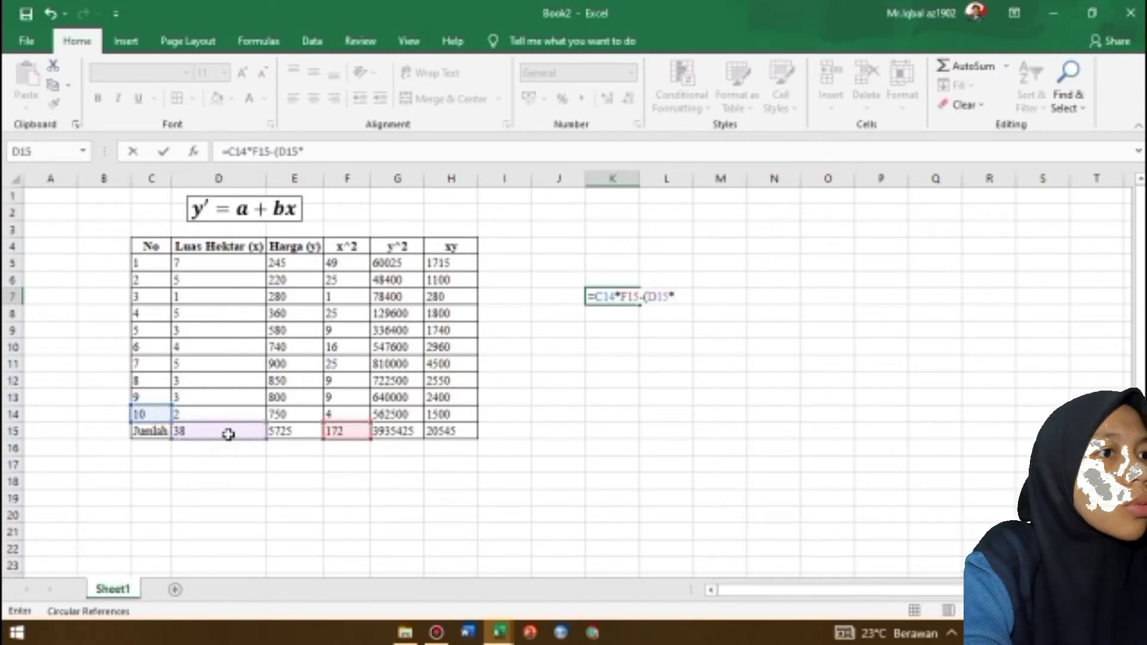
left_click(282, 430)
type(")")
key("Return")
key("Up")
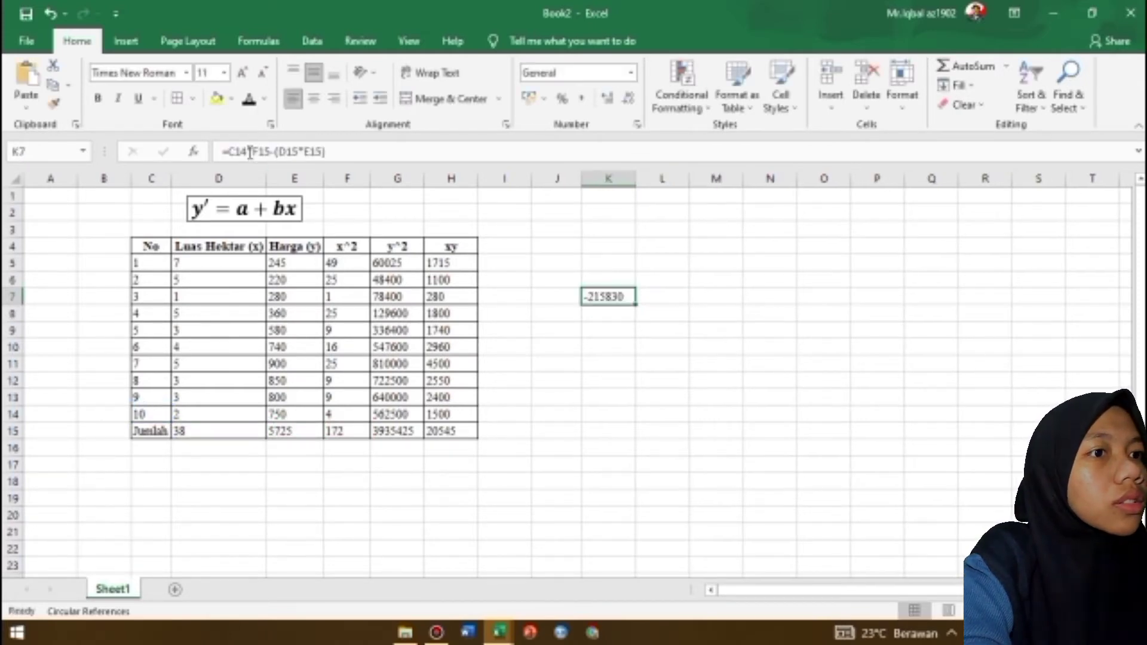
Replace the C14 reference in K7's formula with the constant 10
left_click(247, 151)
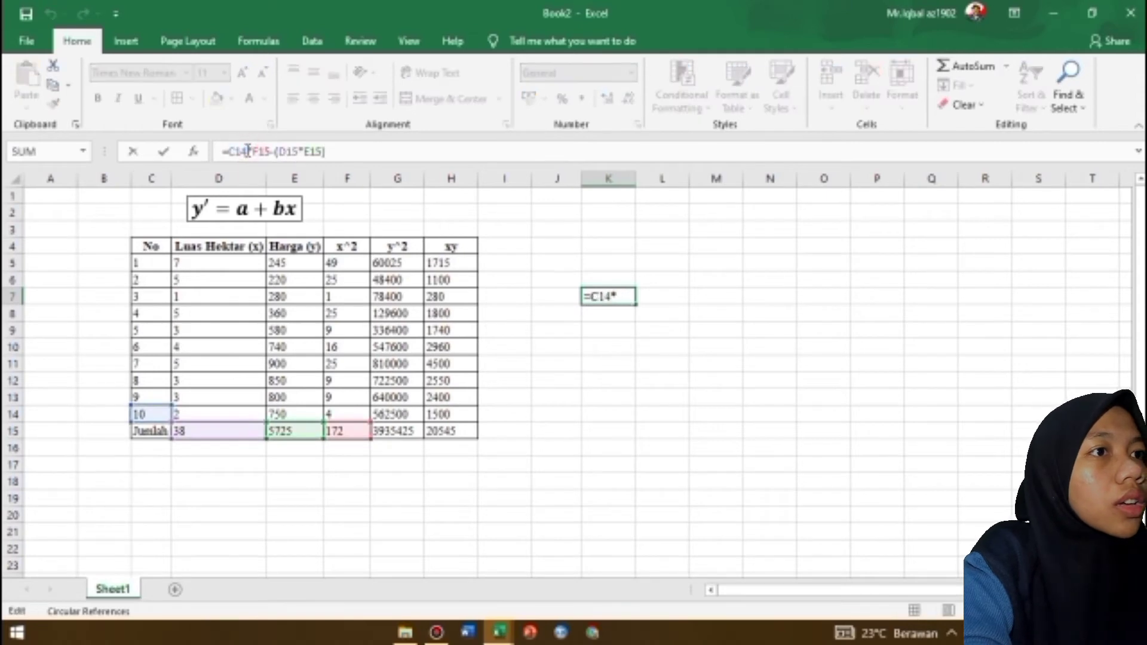
key("BackSpace")
key("BackSpace")
key("BackSpace")
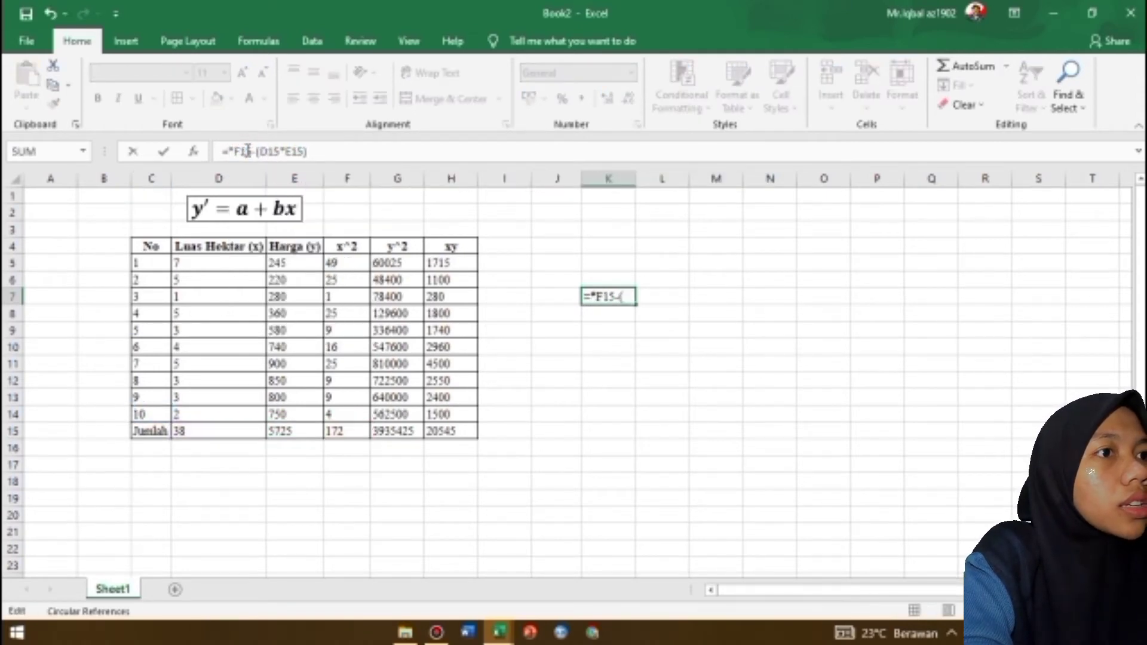
type("10")
key("Return")
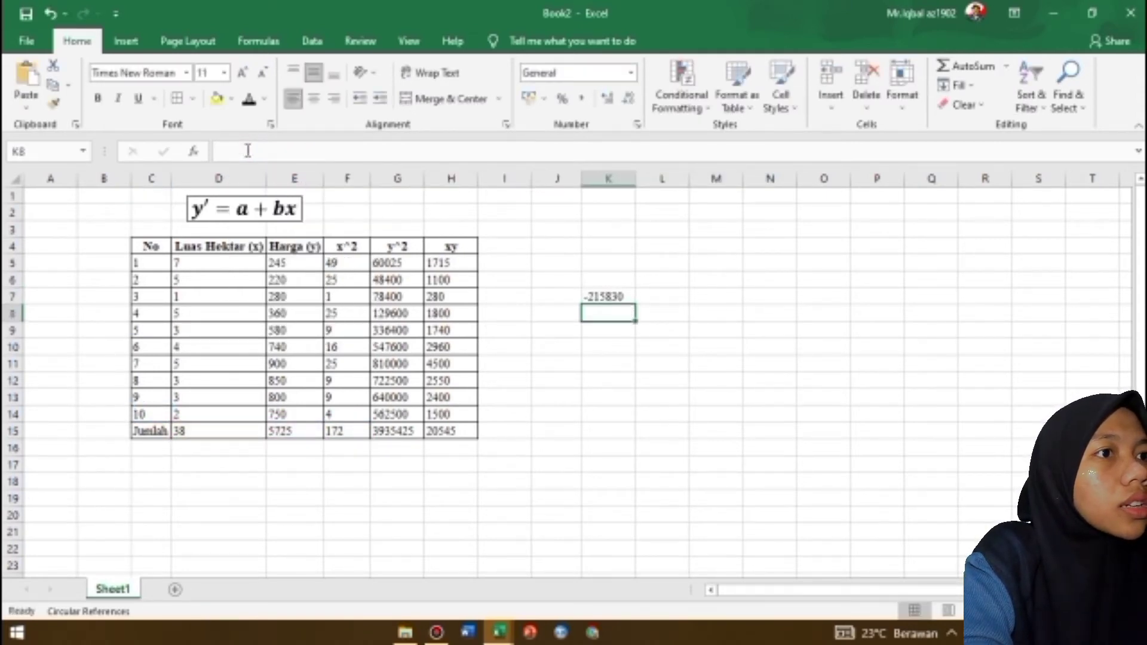
left_click(606, 293)
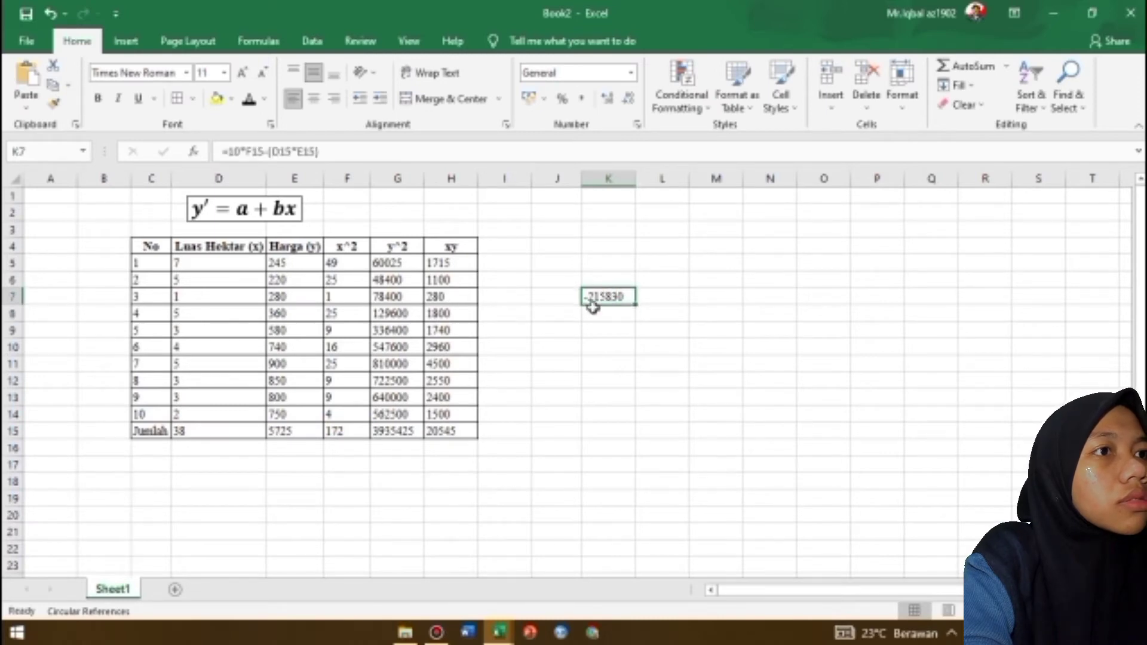
Label cell J8 as "b ="
left_click(572, 313)
type("b =")
key("Tab")
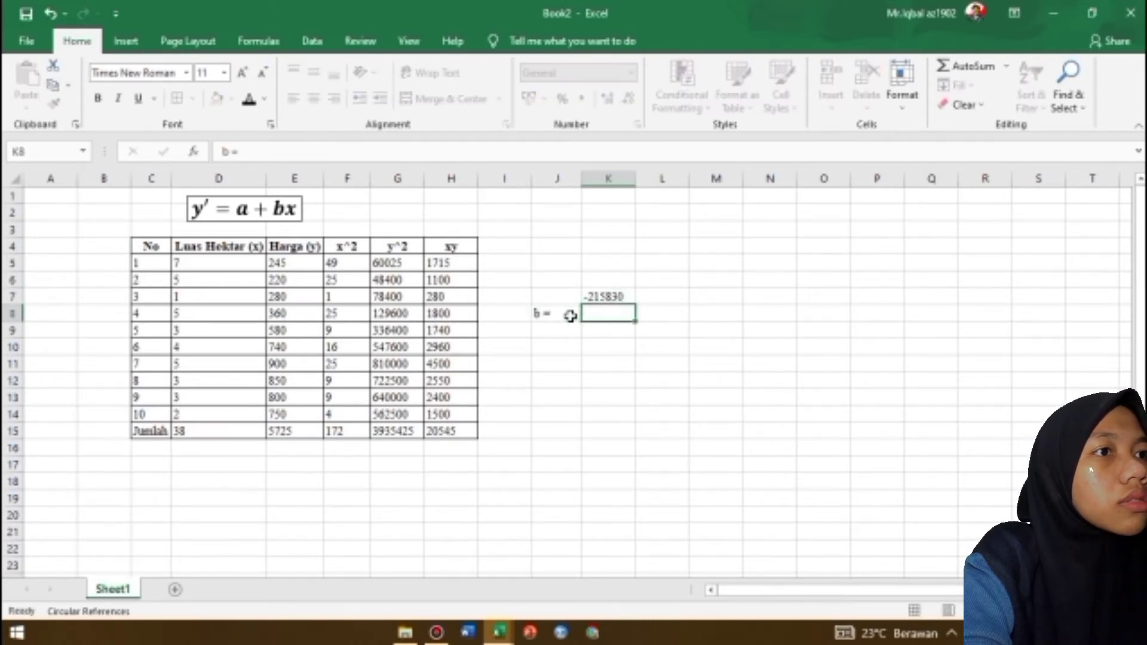
Correct K7's formula to multiply 10 by the xy total in H15 instead of F15
left_click(604, 295)
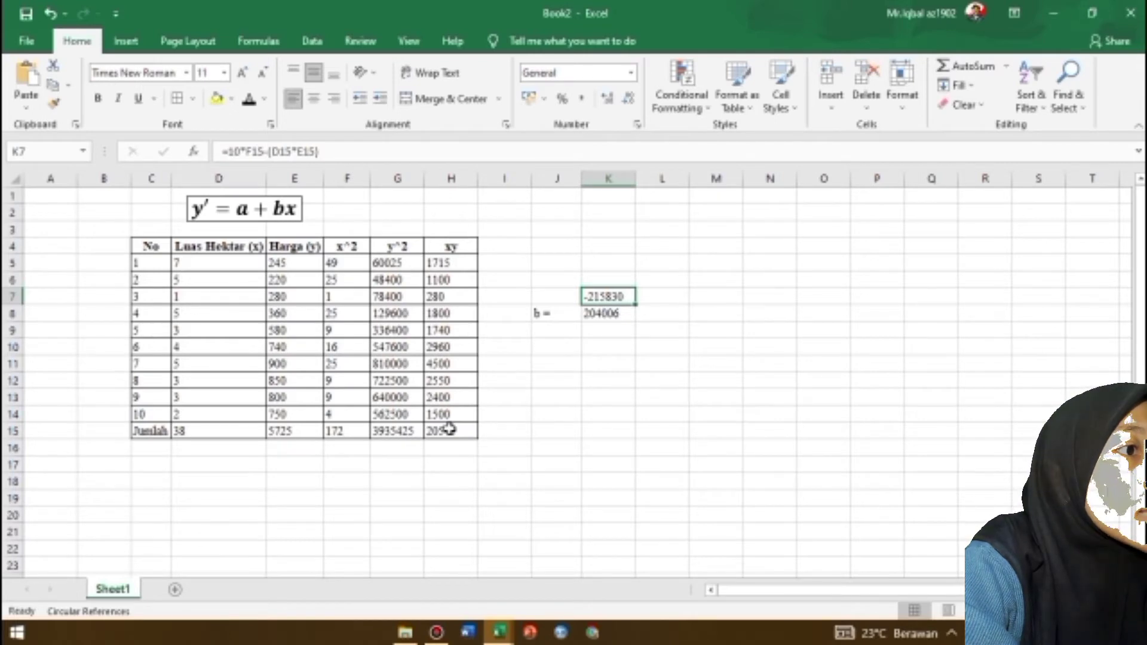
left_click(261, 151)
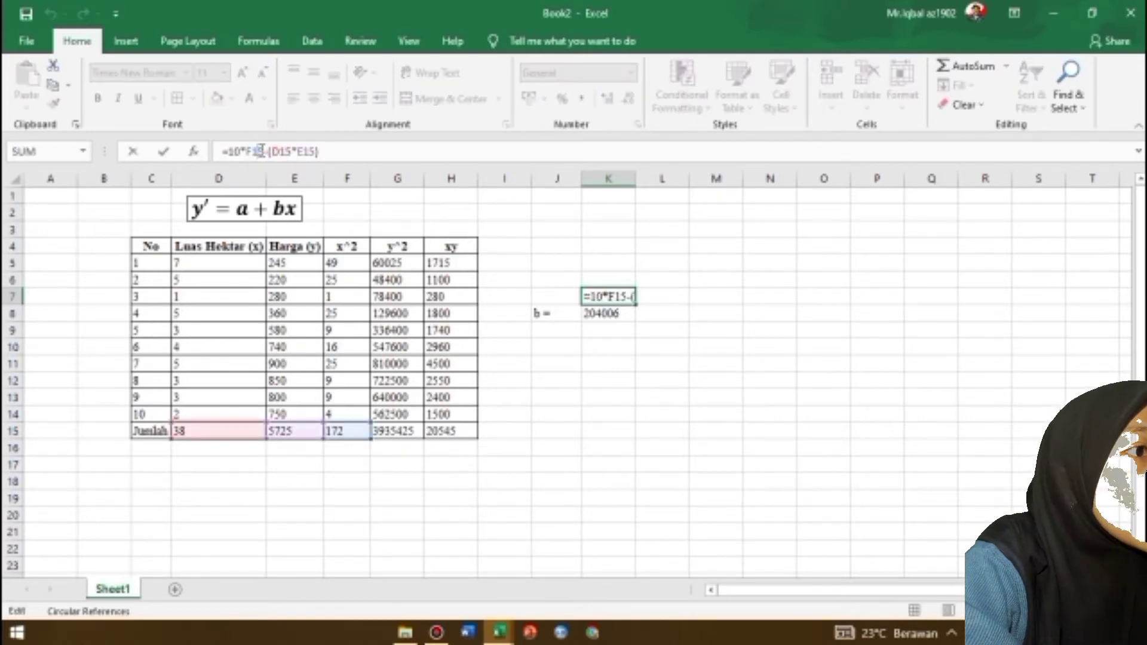
key("BackSpace")
key("BackSpace")
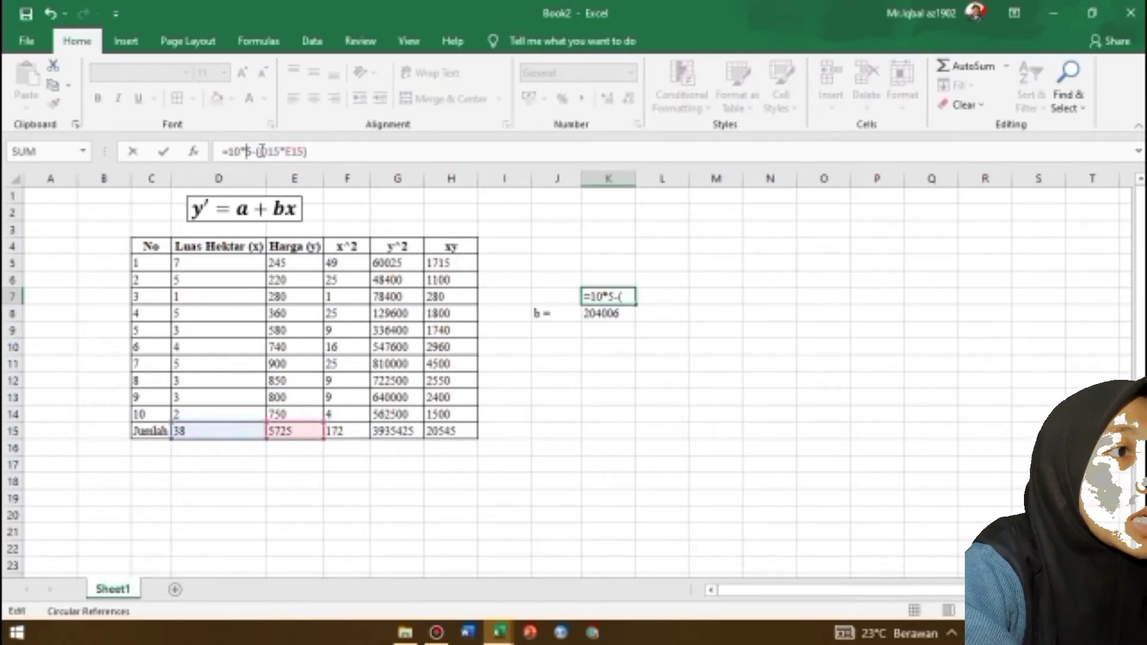
key("Delete")
left_click(439, 430)
key("Return")
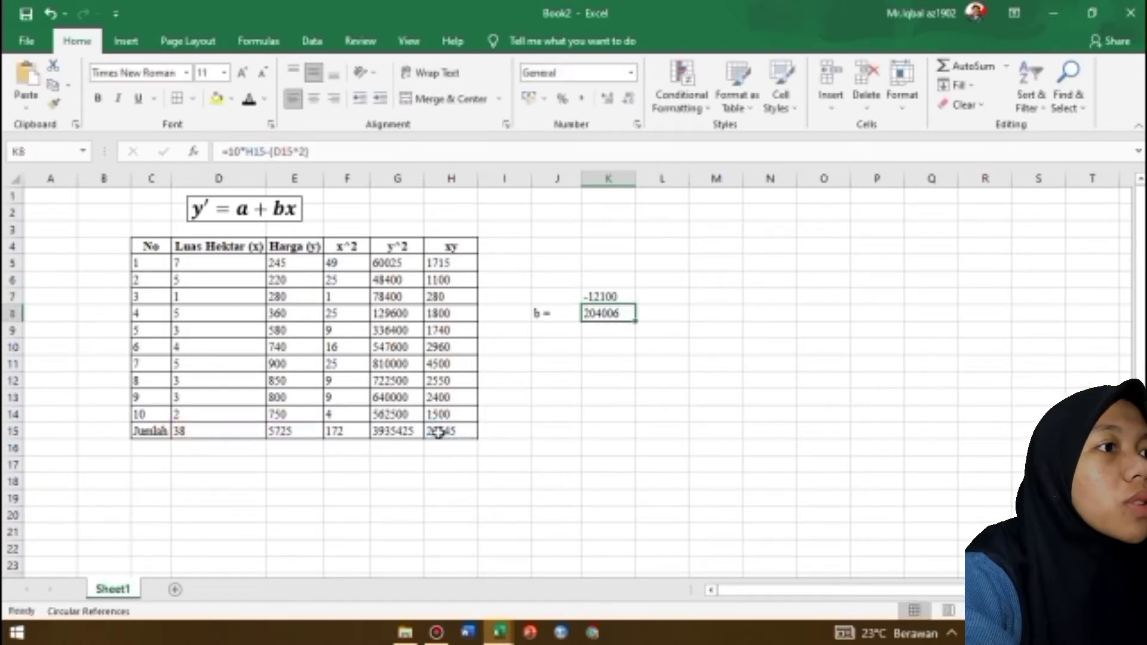
Replace the content of K8 with the denominator formula =10*F15-(D15^2)
key("BackSpace")
type("=")
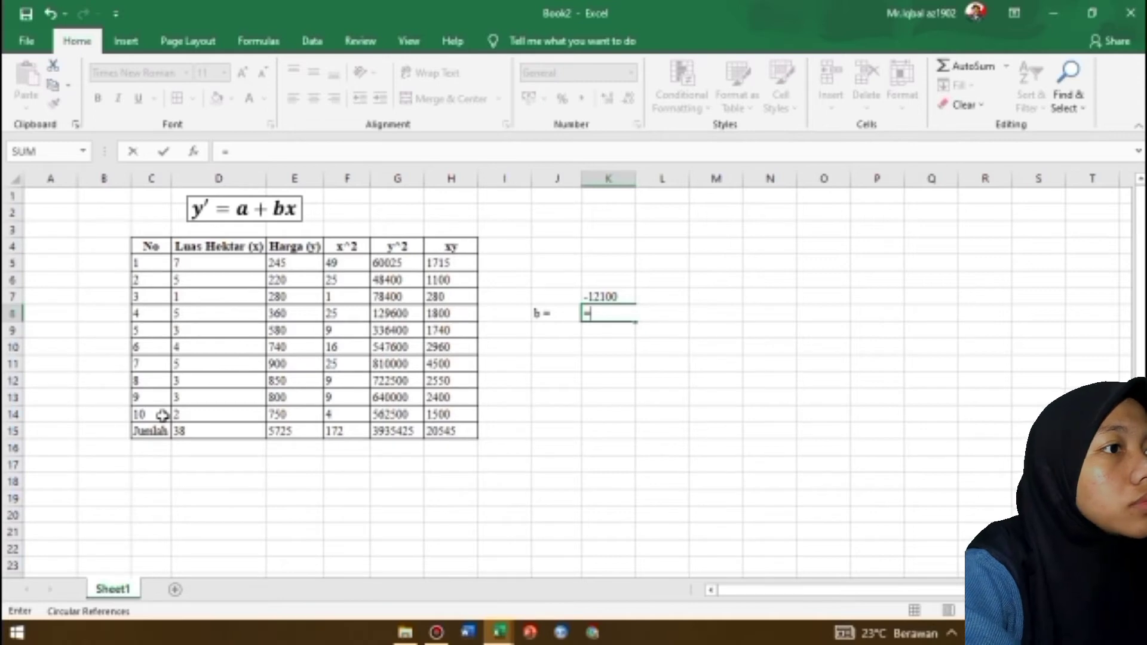
type("10")
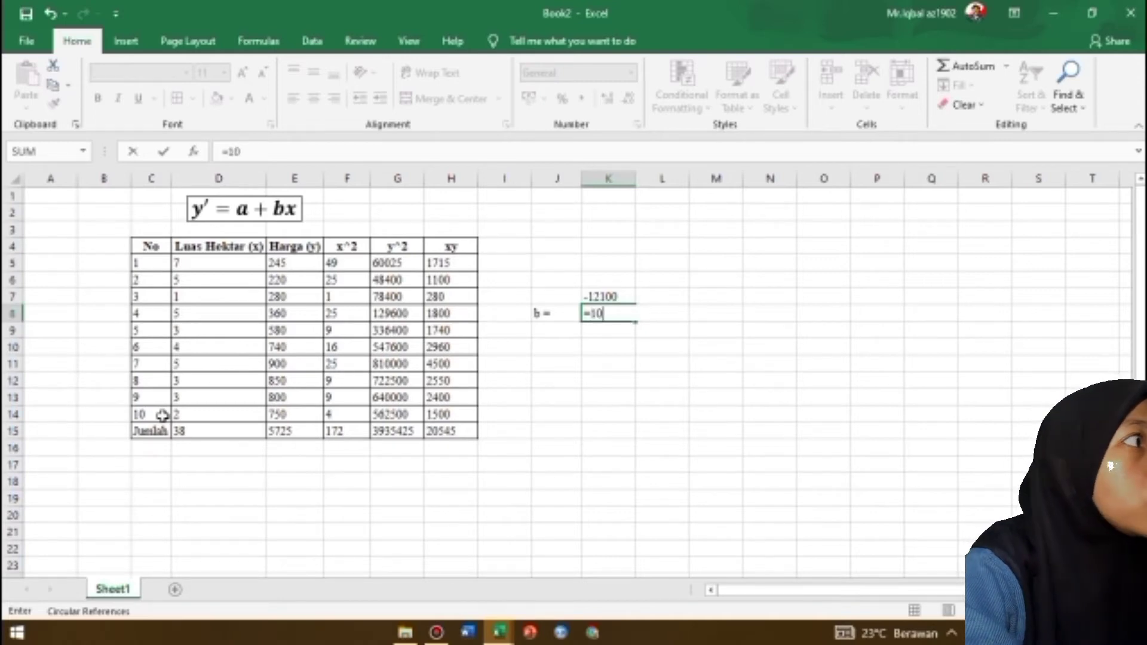
type("*")
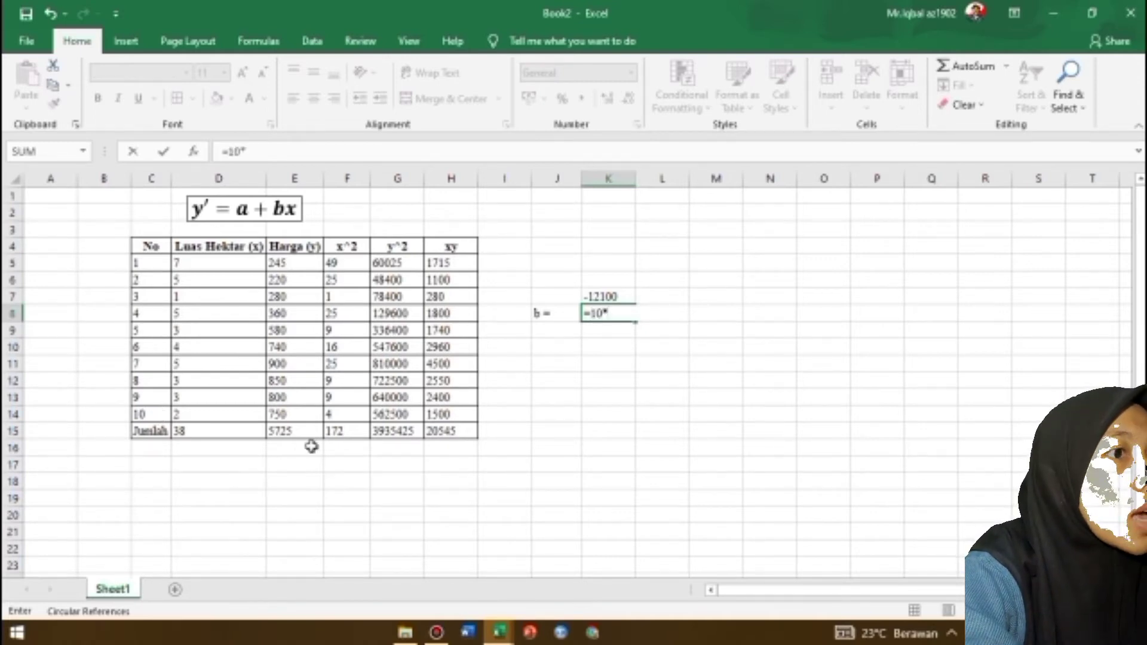
left_click(338, 433)
type("-")
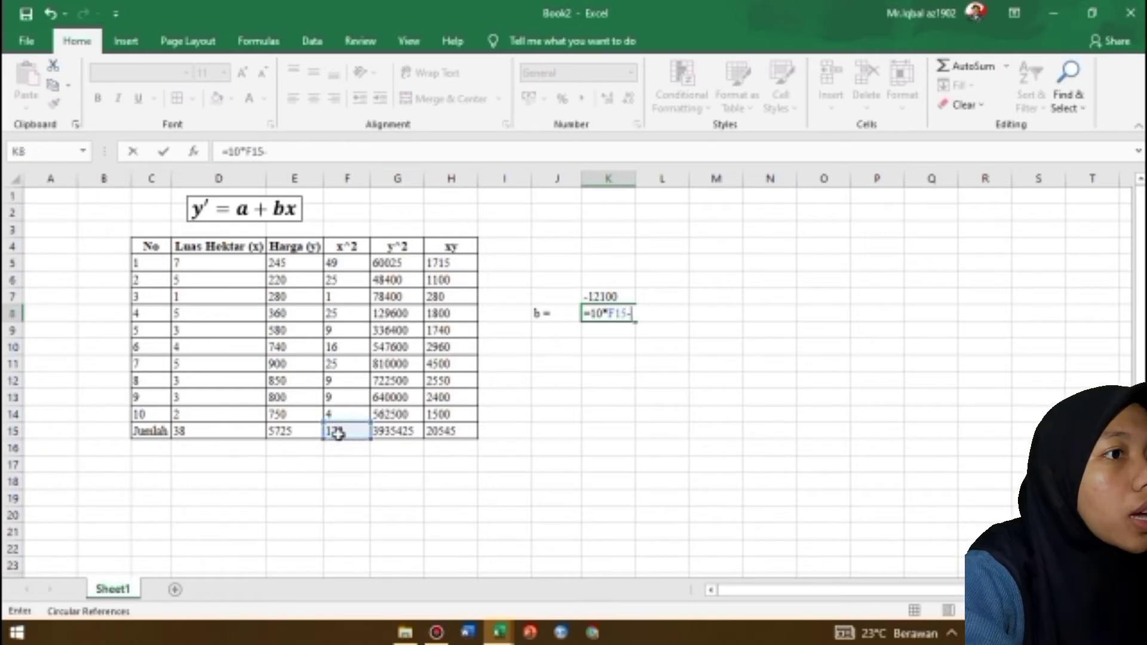
type("(")
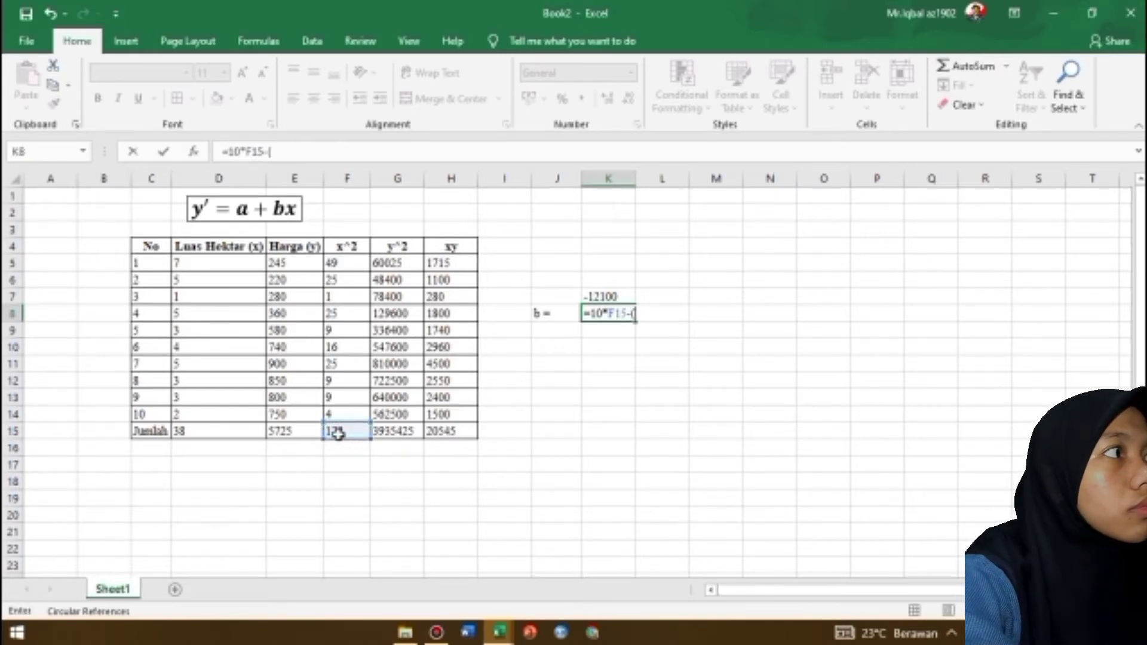
left_click(232, 434)
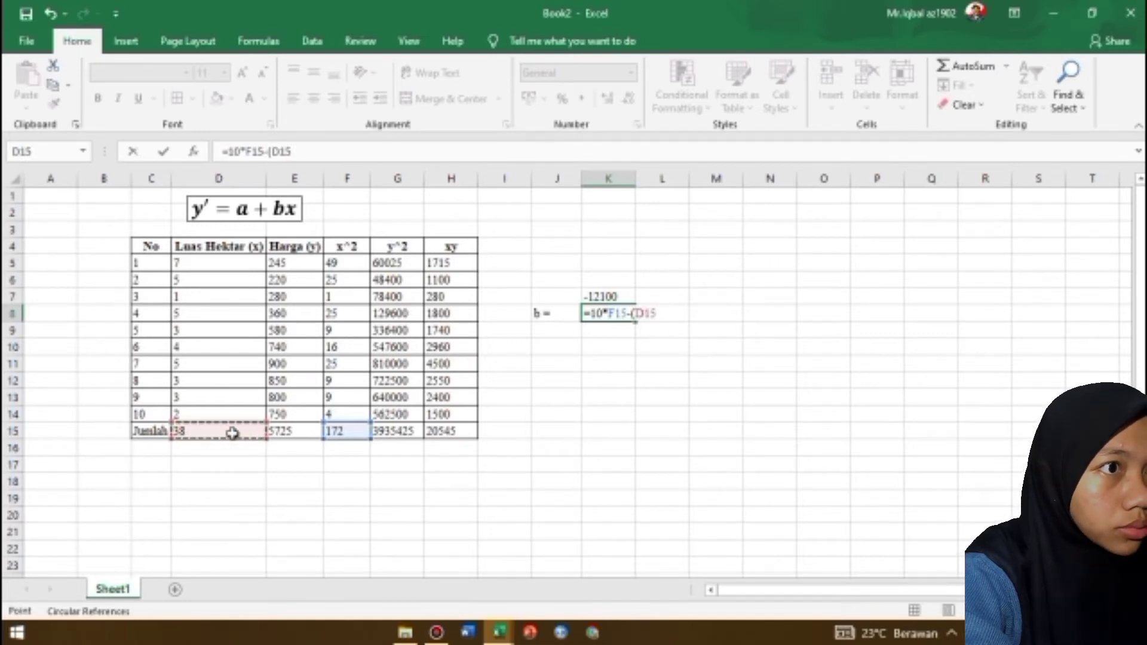
type("^2")
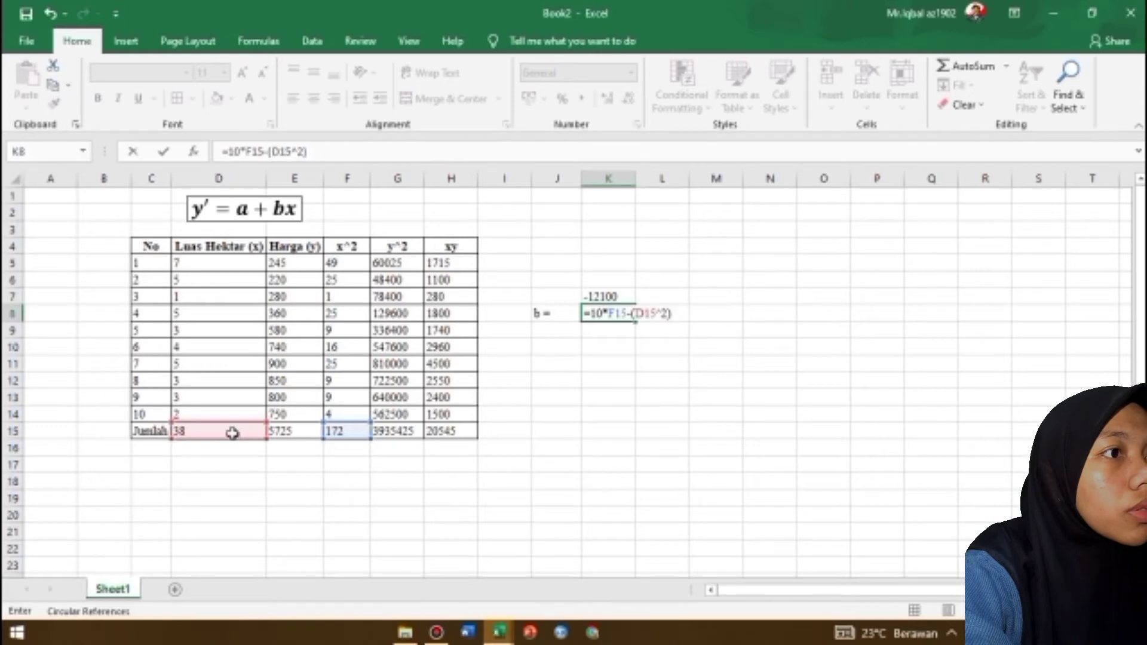
key("Return")
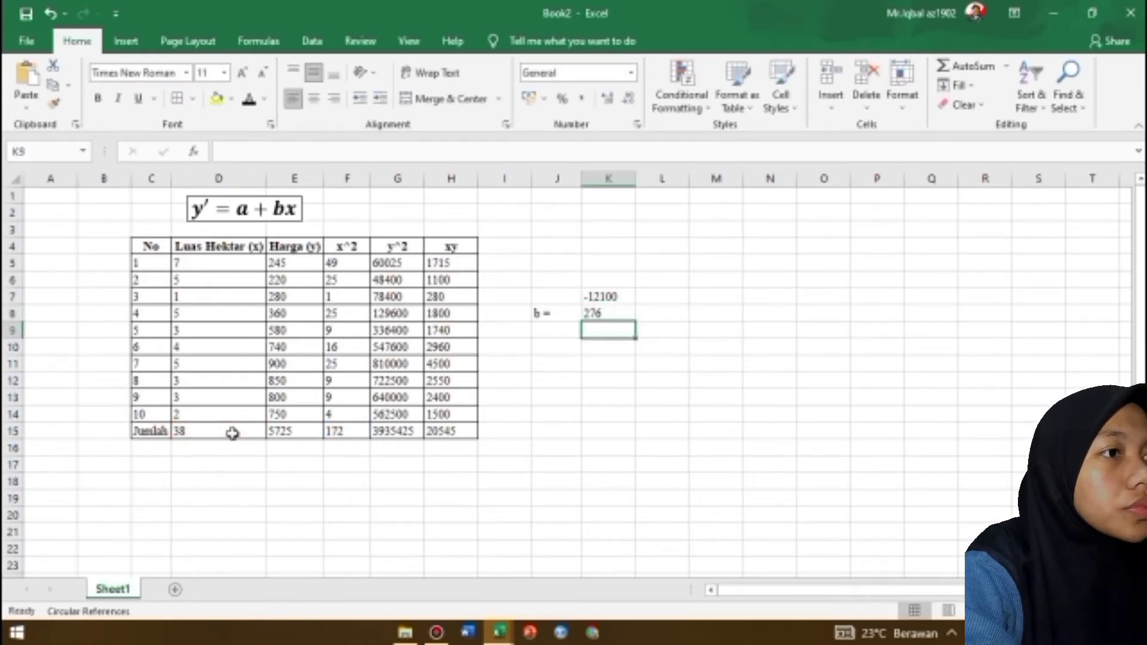
Calculate coefficient b in K9 by dividing K7 by K8
type("=")
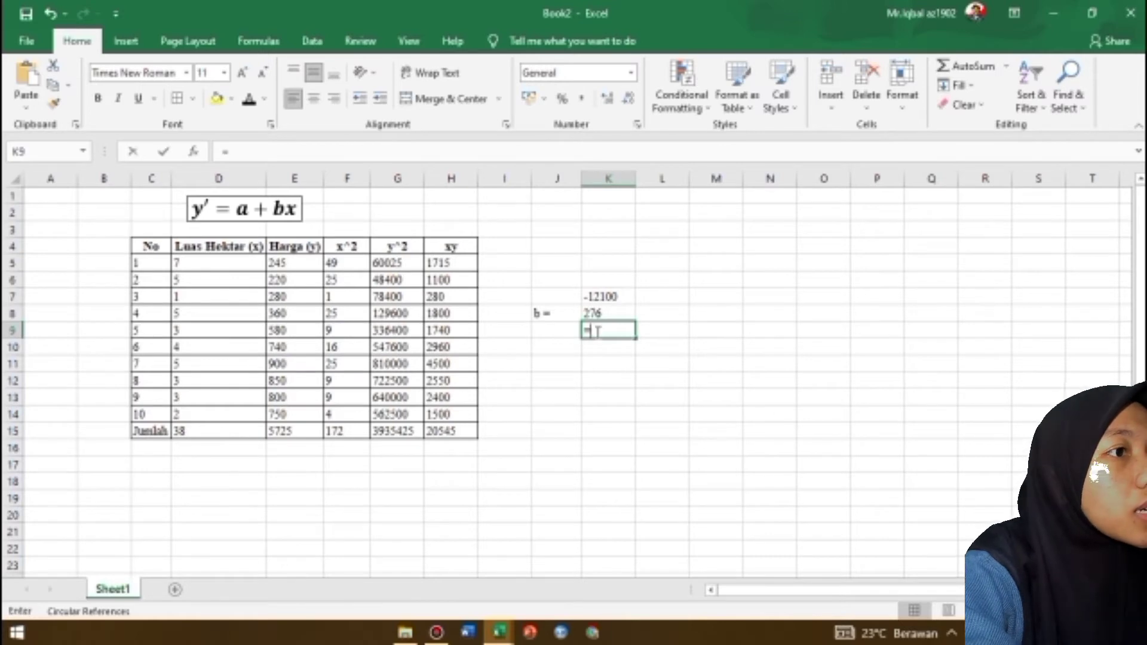
left_click(606, 293)
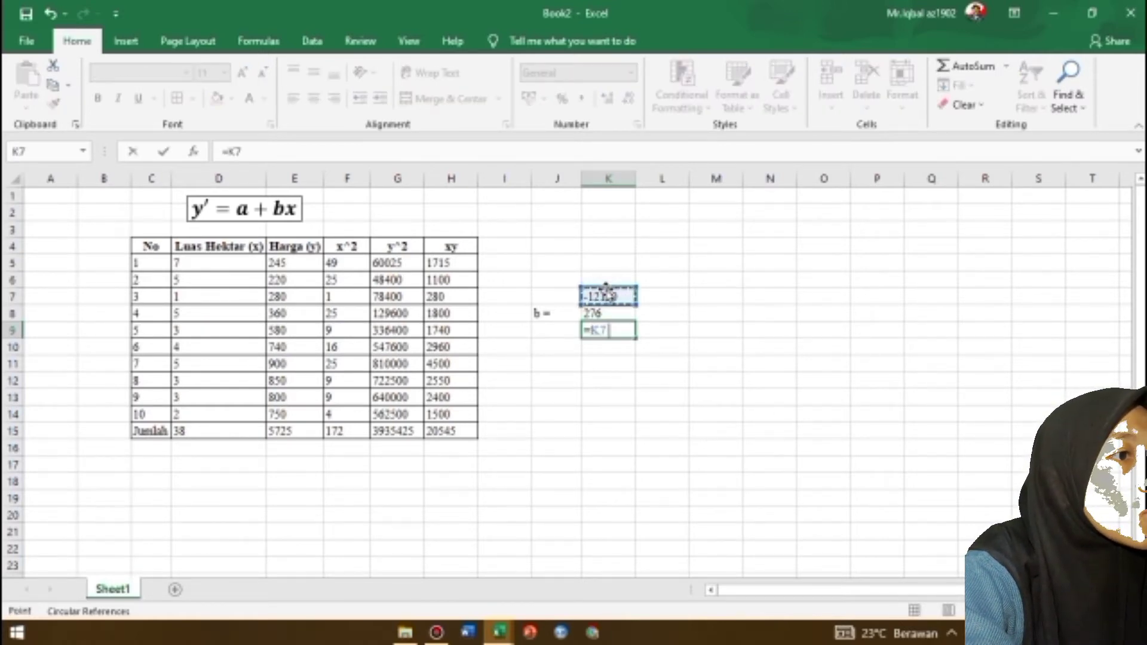
type("/")
left_click(608, 312)
key("Return")
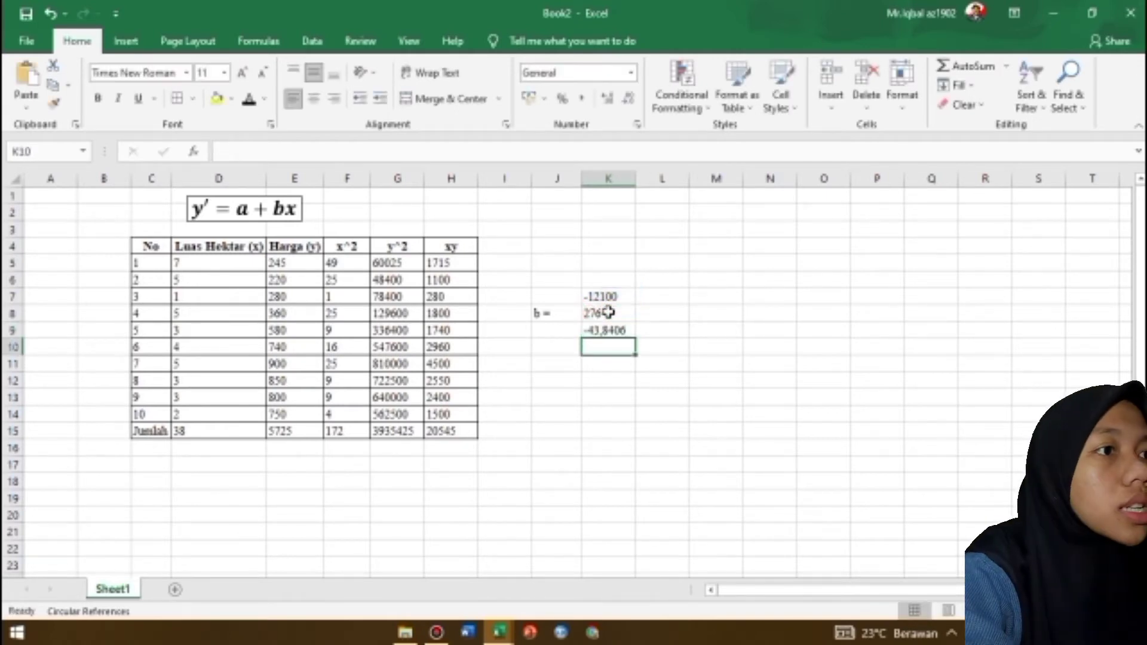
Label cell J10 as "a ="
left_click(570, 344)
type("a")
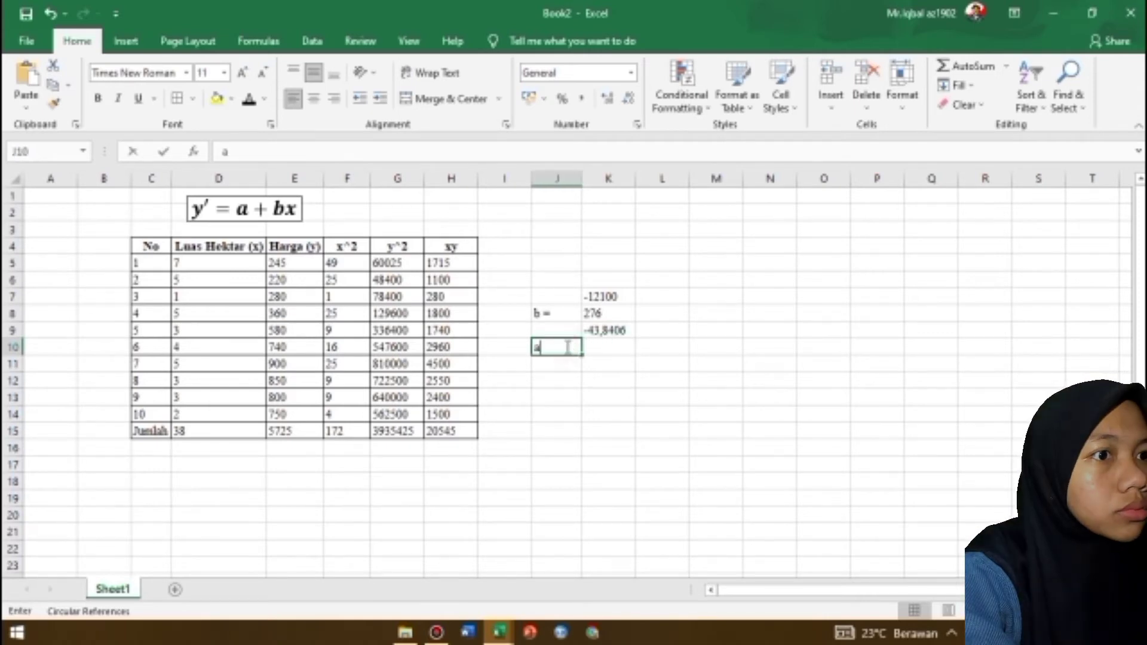
type(" =")
key("Tab")
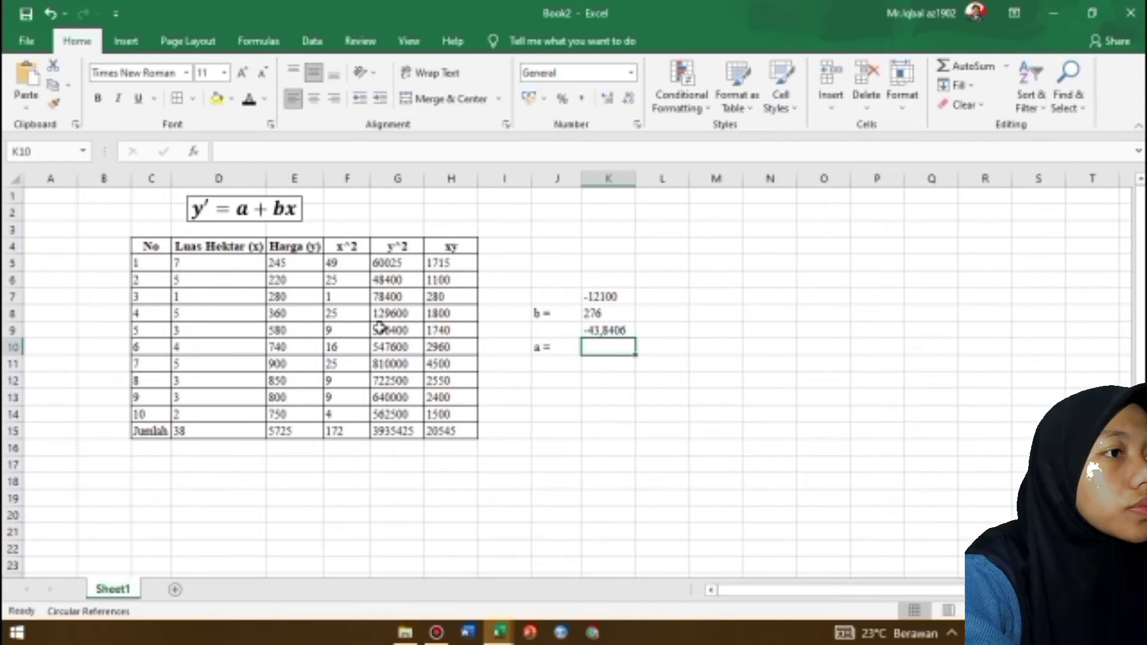
left_click(57, 174)
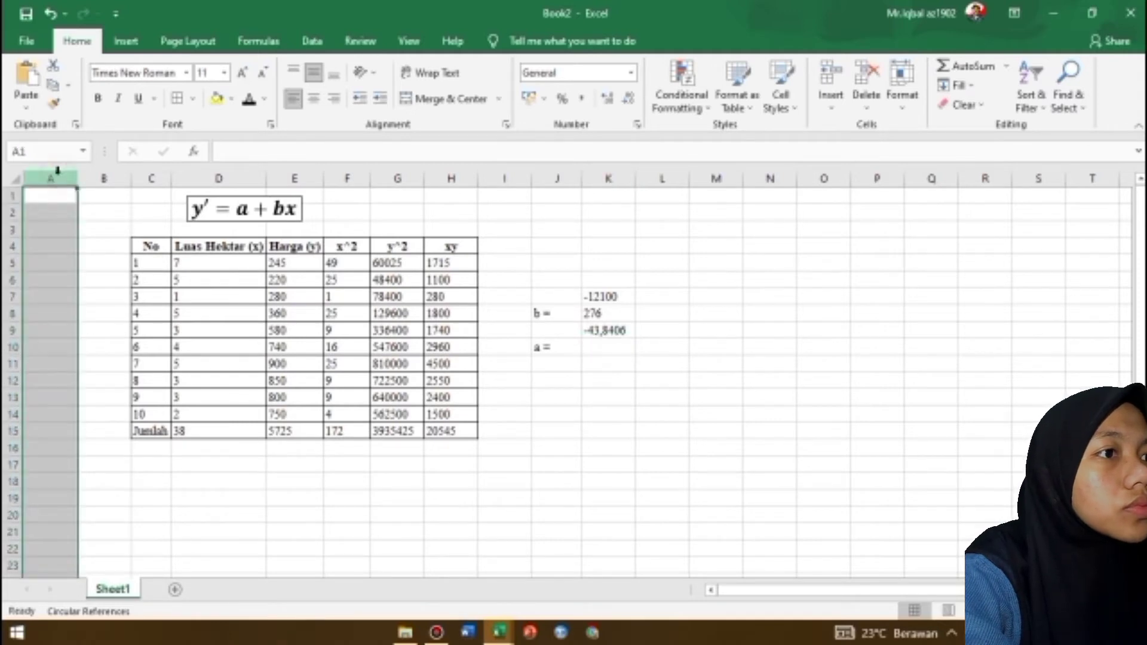
Delete the empty column A so the table and the calculations move one column over
right_click(57, 172)
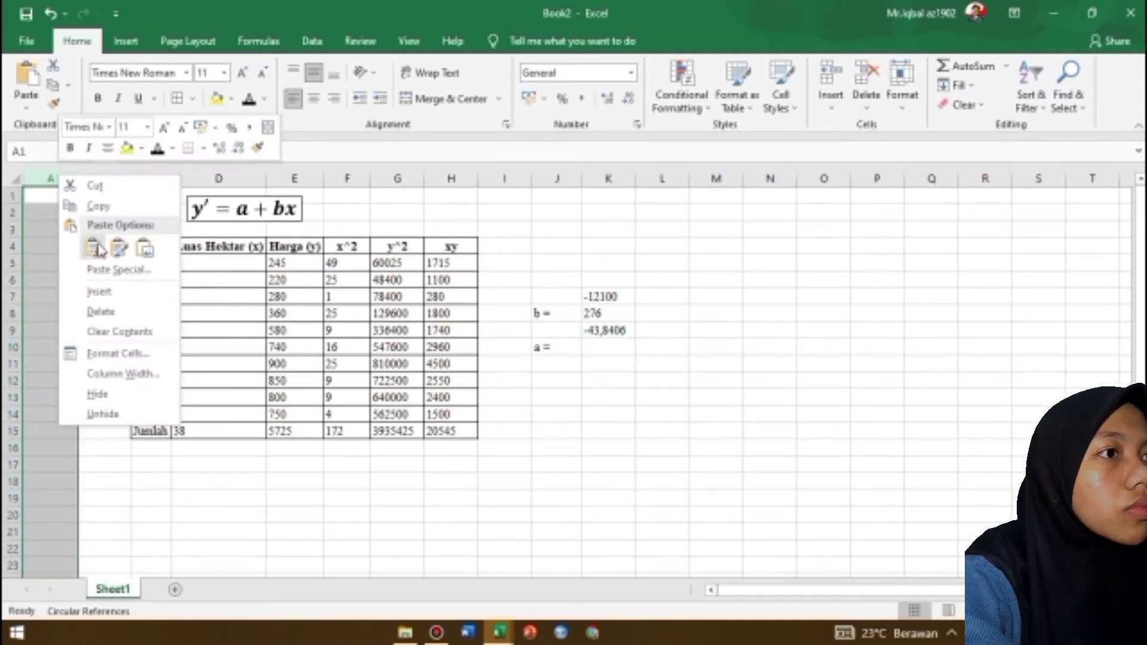
left_click(112, 312)
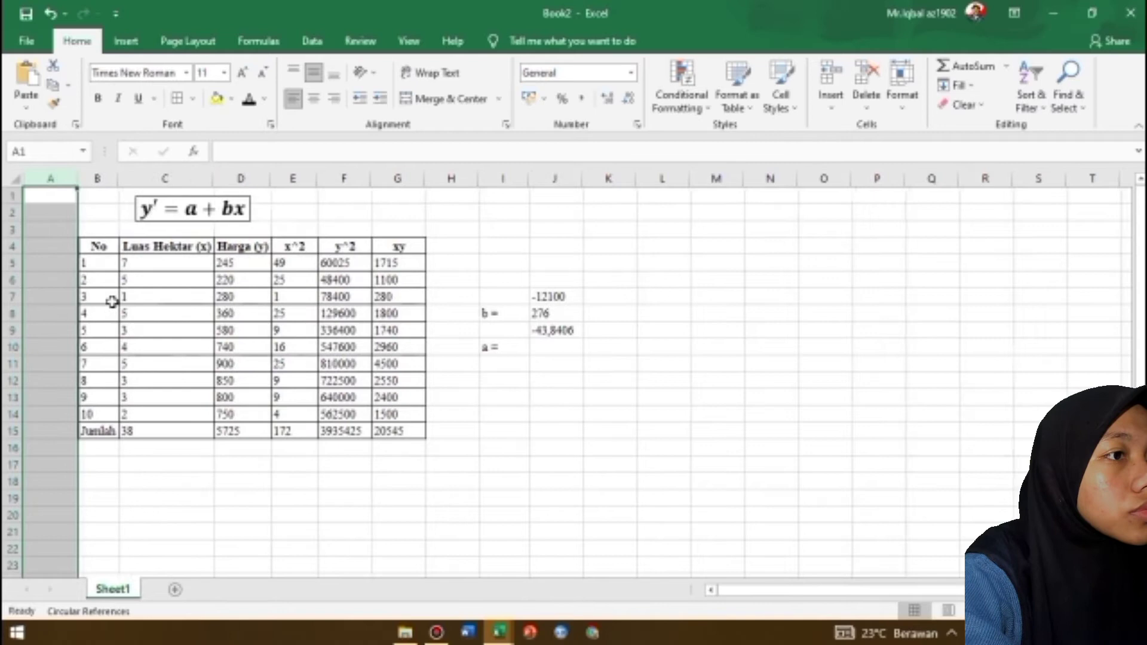
left_click(529, 452)
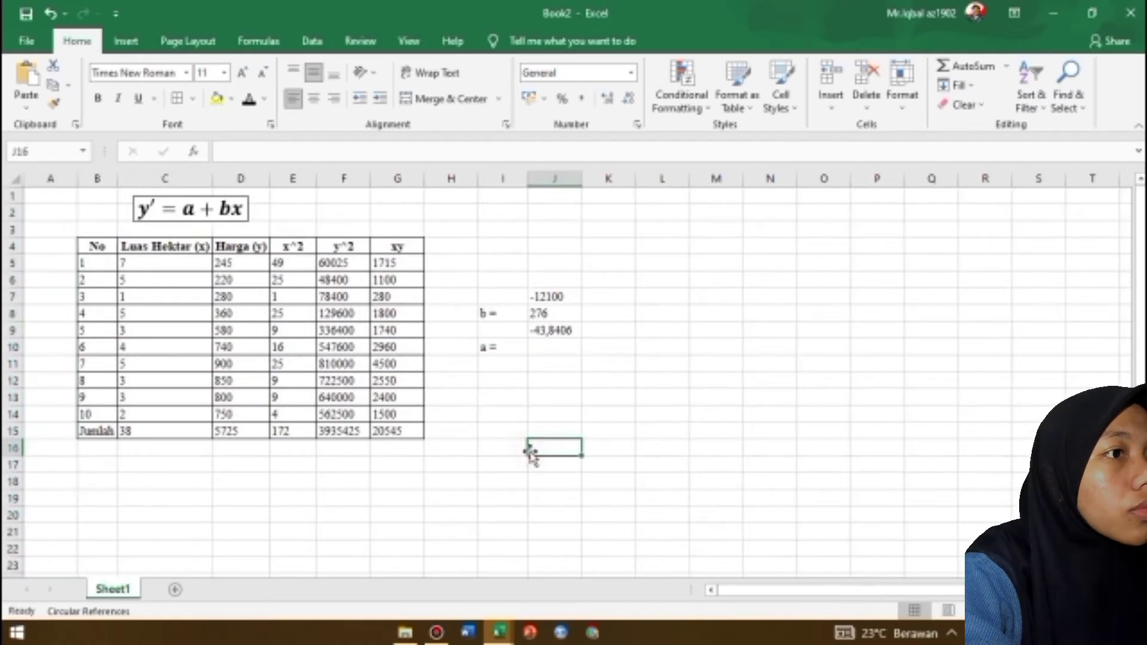
Highlight the coefficient b result in J9 with a yellow fill
left_click(539, 333)
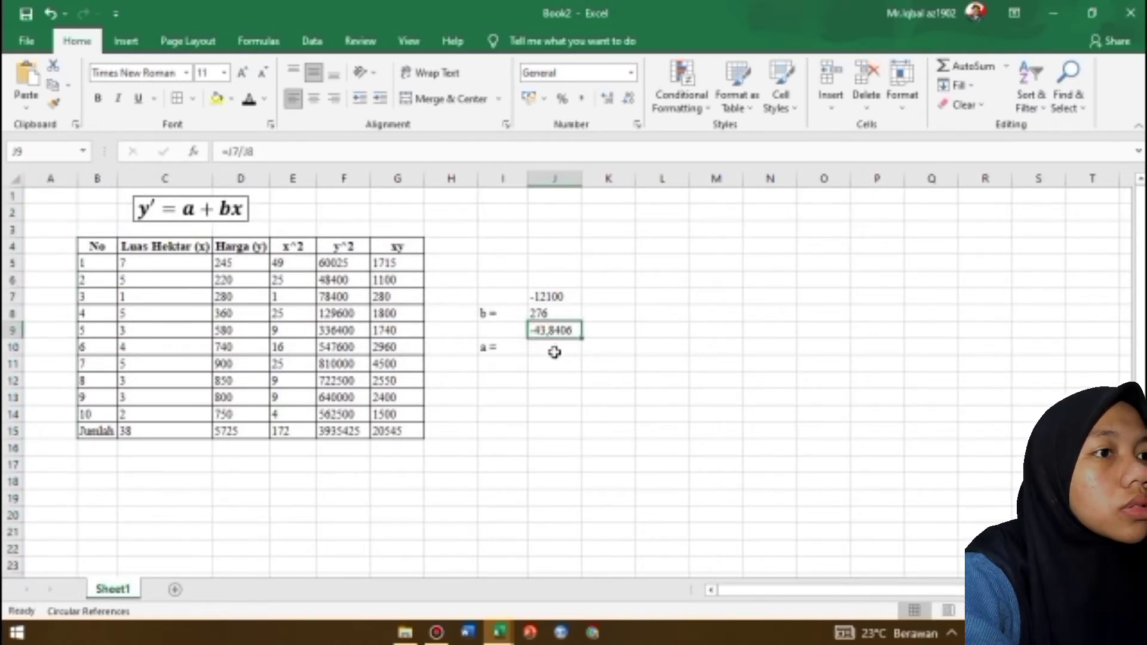
left_click(555, 352)
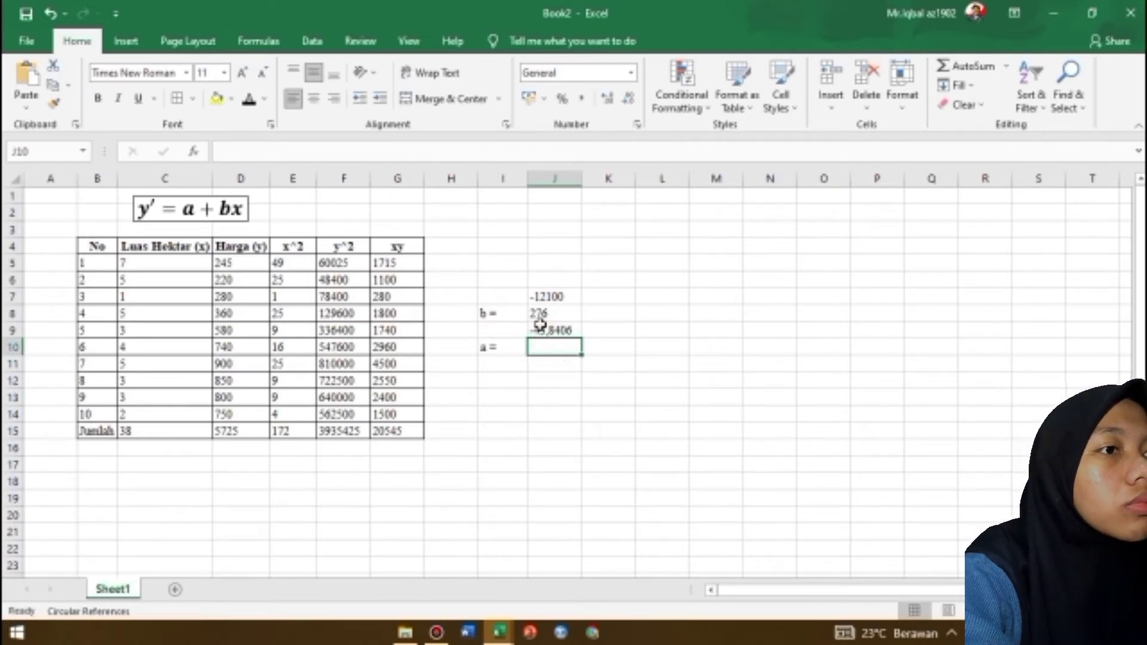
left_click(539, 329)
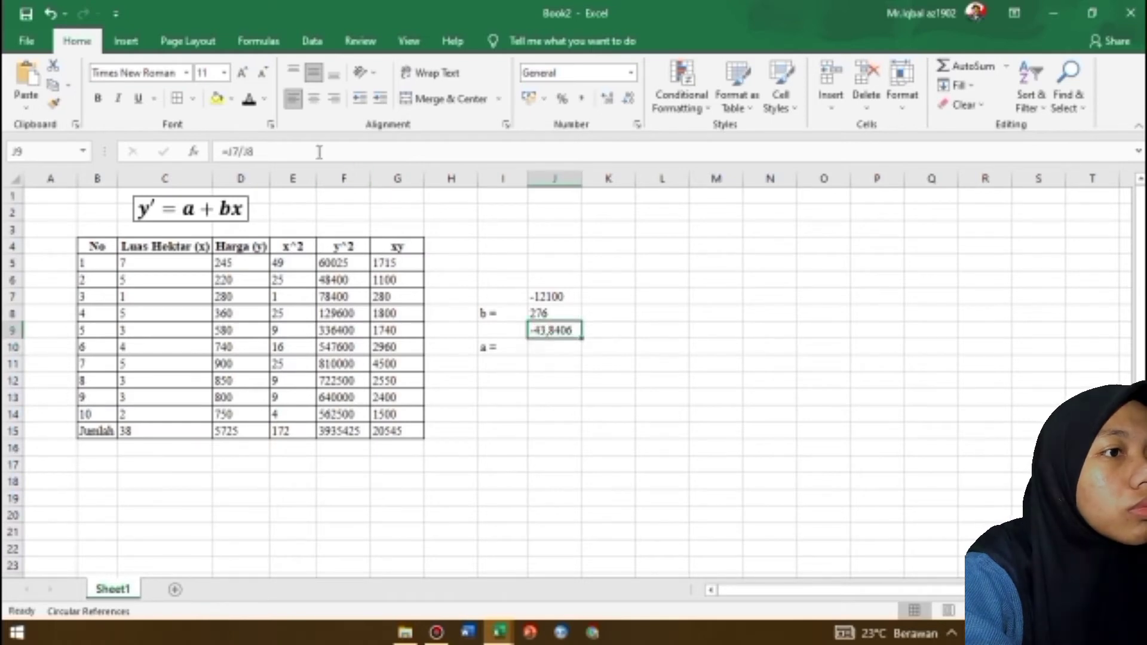
left_click(218, 99)
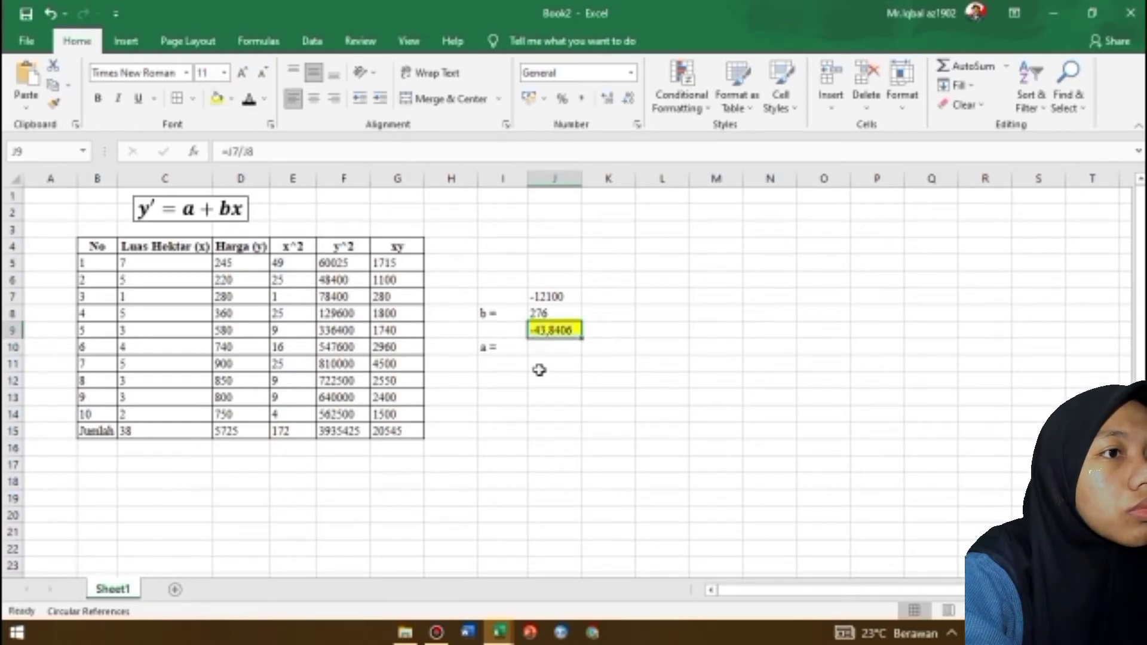
Calculate coefficient a in J10 with the formula =D16-J9*C16
left_click(537, 348)
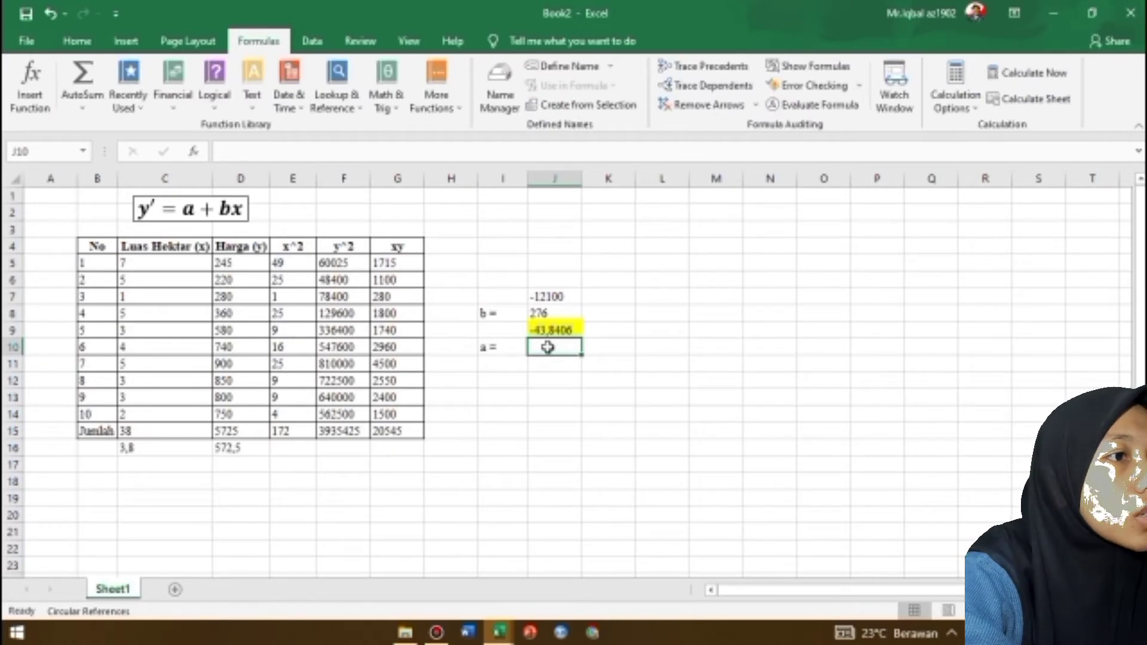
type("=")
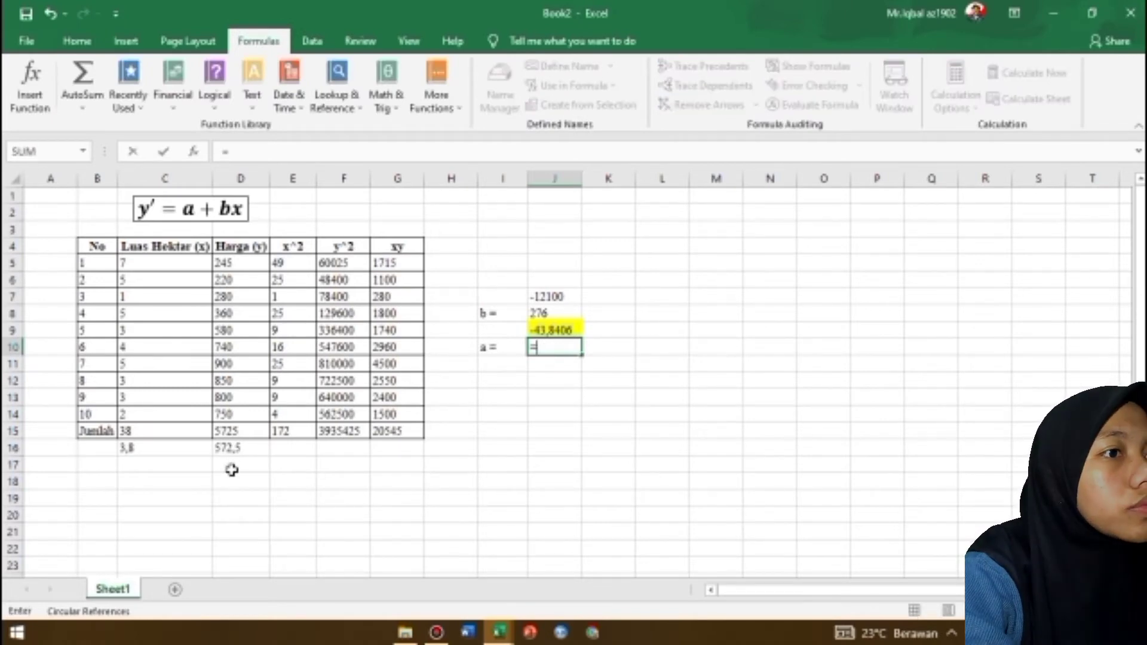
left_click(238, 445)
type("-")
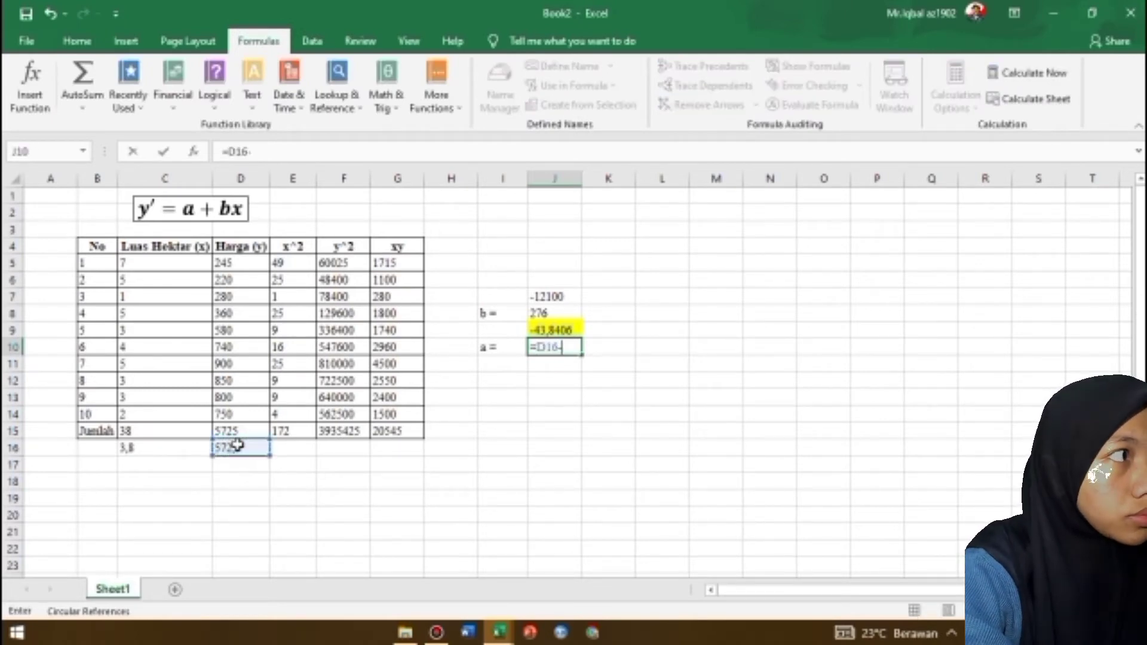
left_click(564, 328)
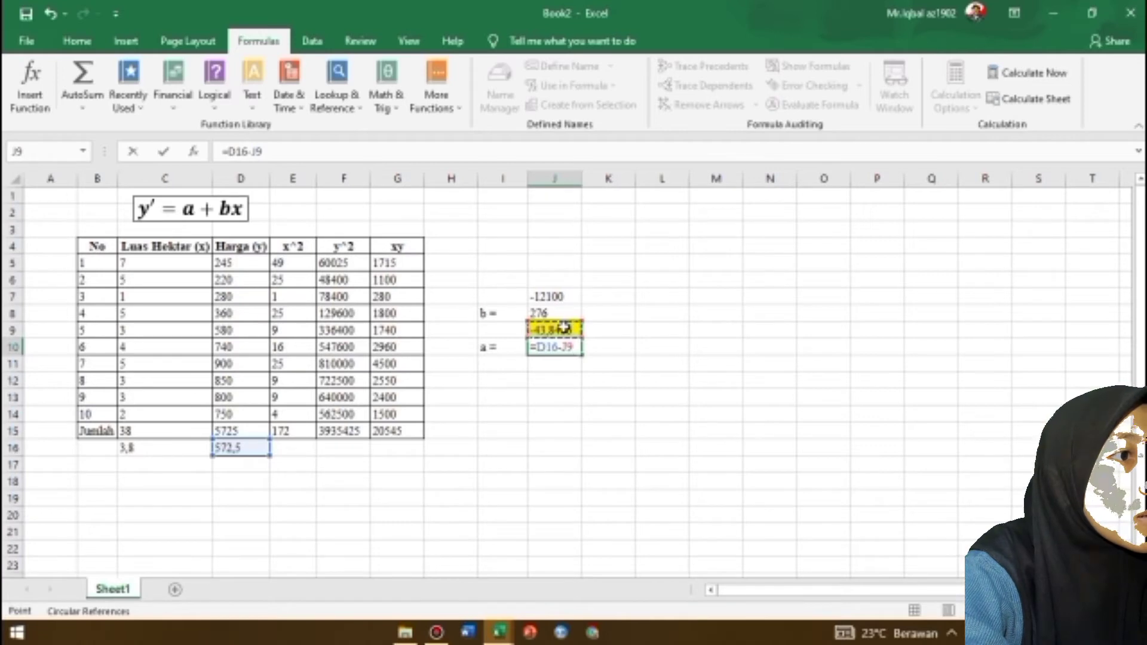
type("*")
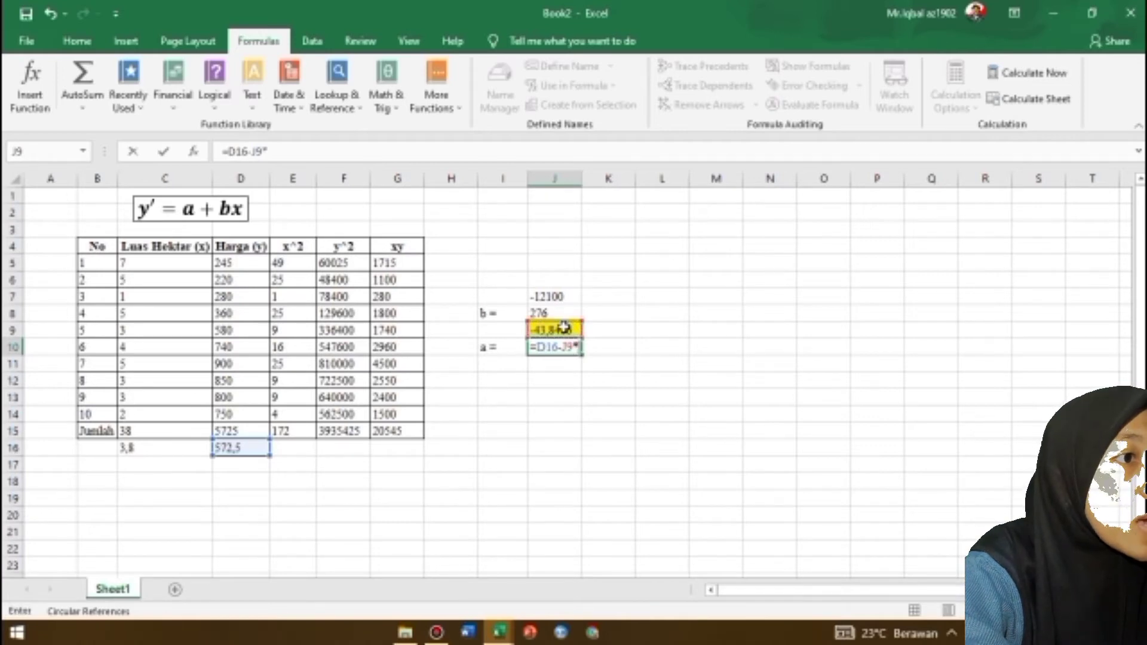
left_click(156, 450)
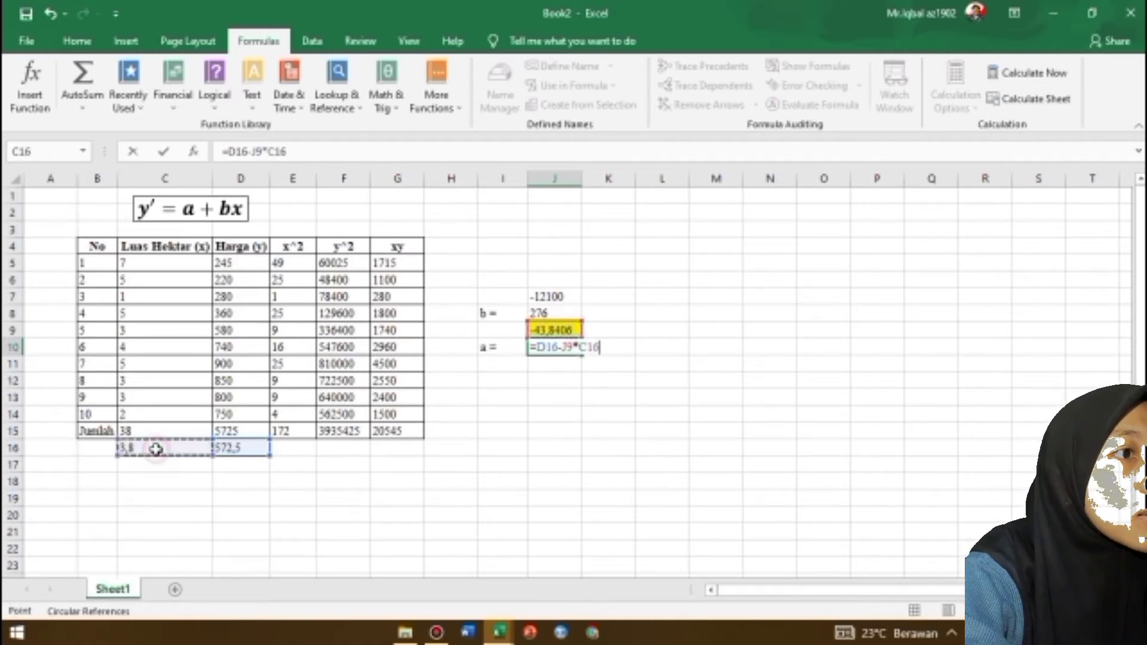
key("Return")
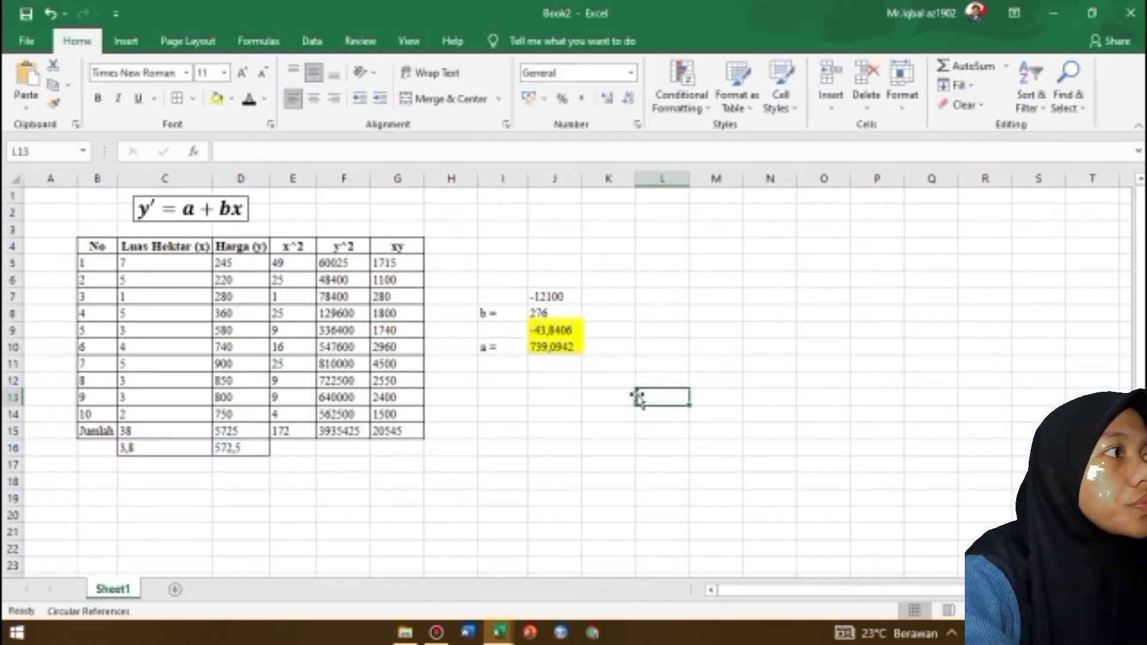
Write the conclusion text "Jadi persamaan regresinya adalah" in C18
left_click(155, 480)
type("Jadi persamann")
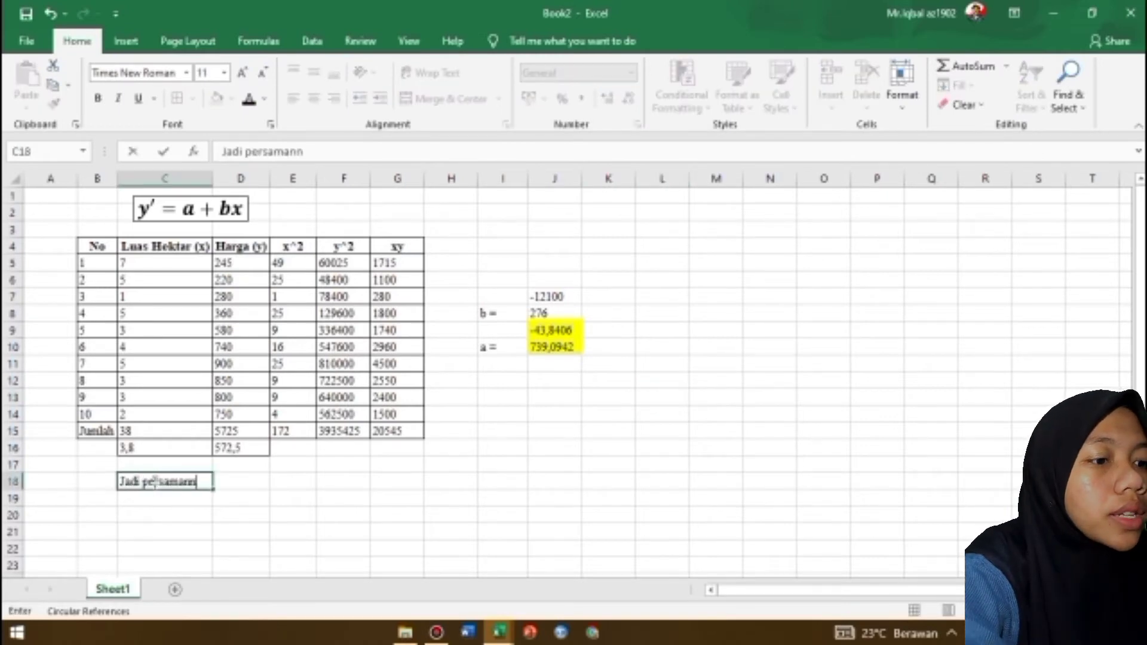
key("BackSpace")
key("BackSpace")
type("an regresi")
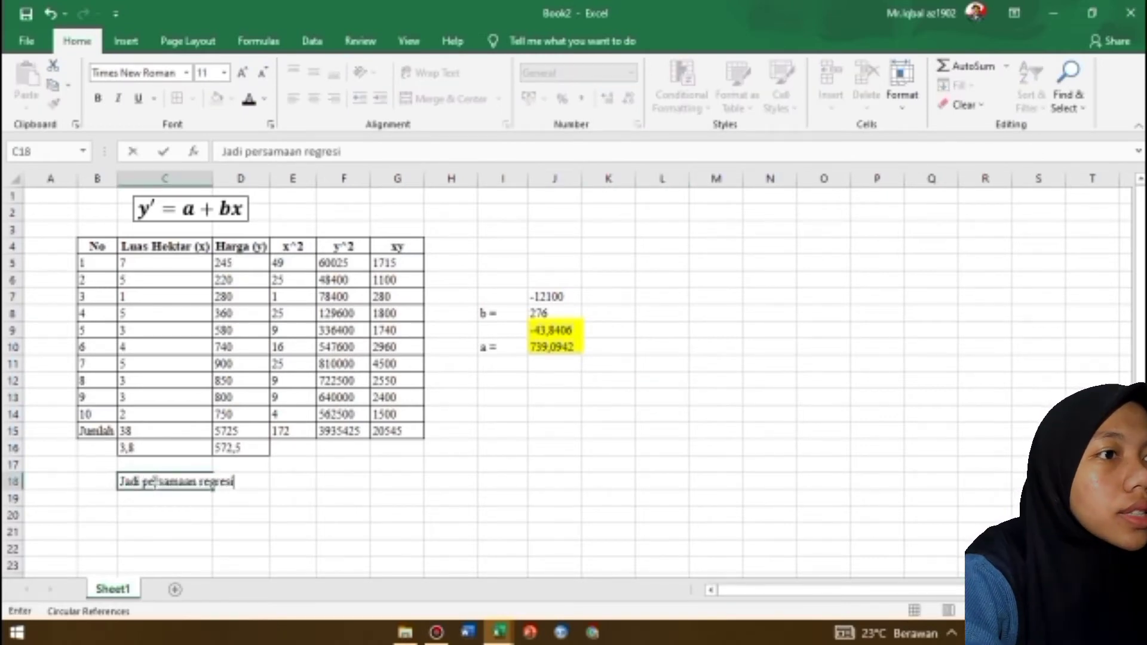
type("nya adal")
key("BackSpace")
type("alah")
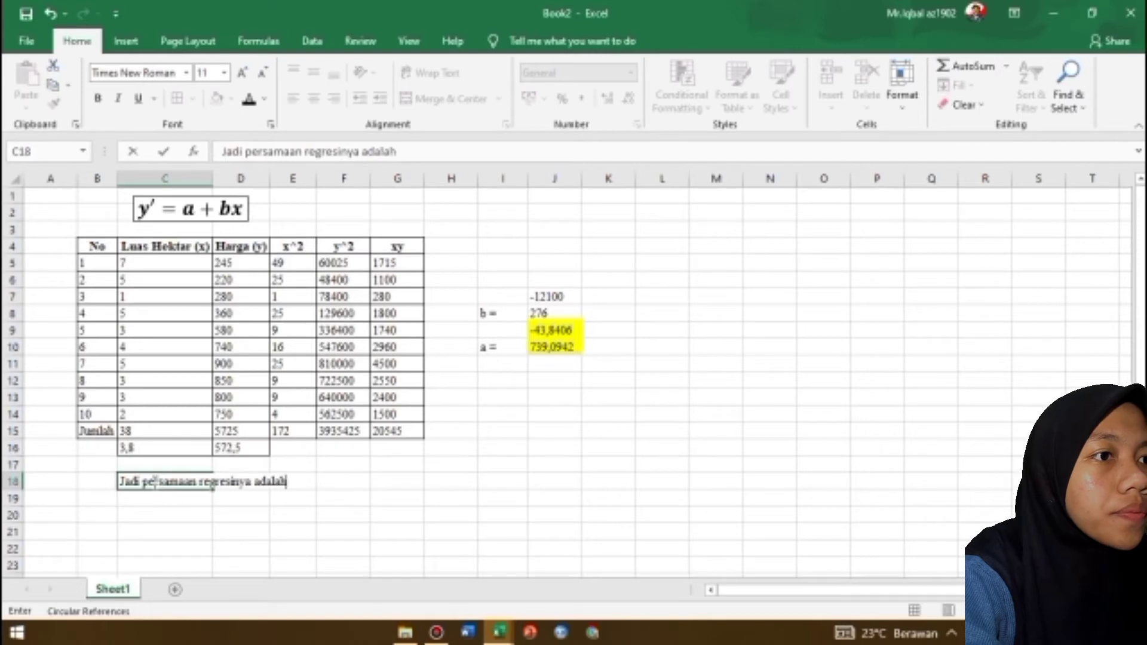
type(" Y'")
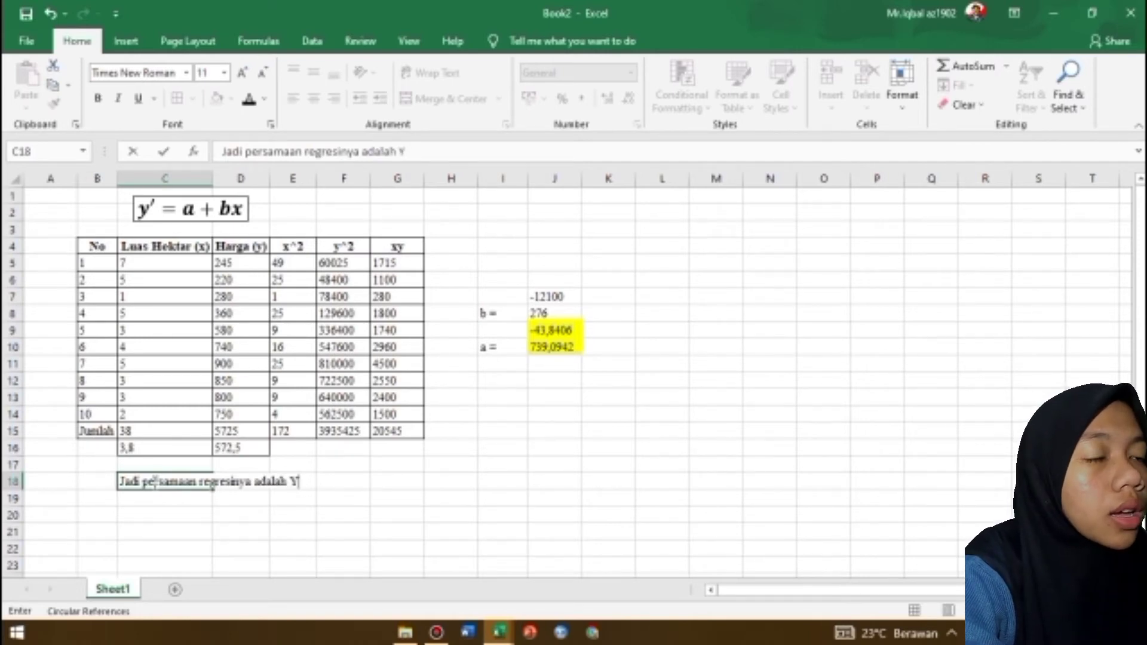
type("\"= a")
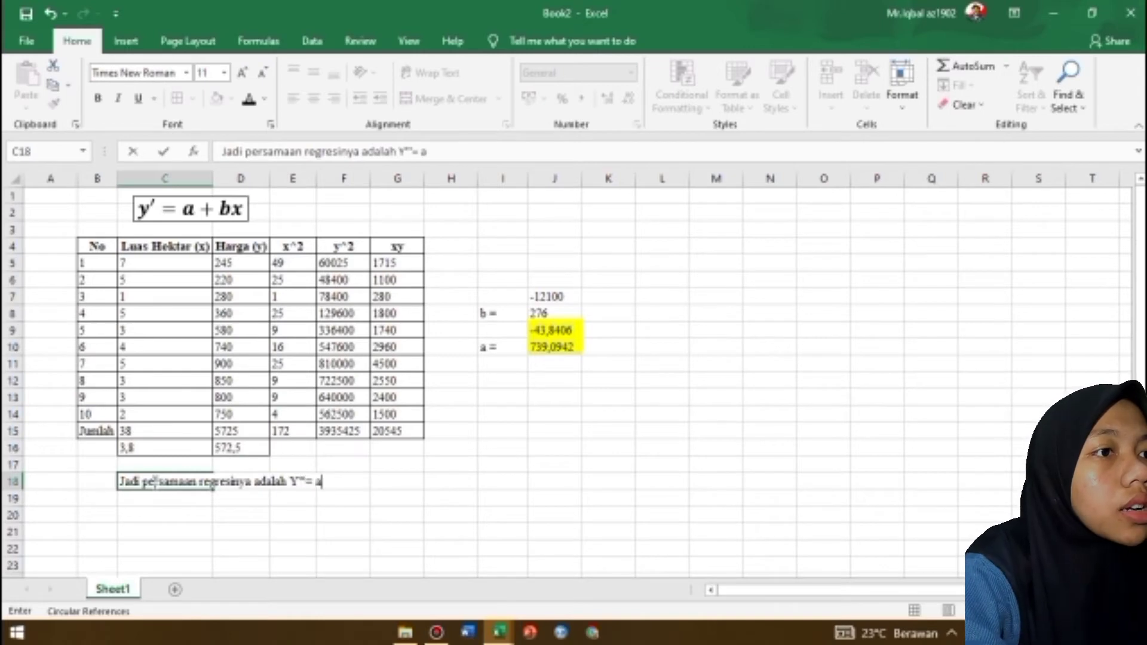
type(" + bX")
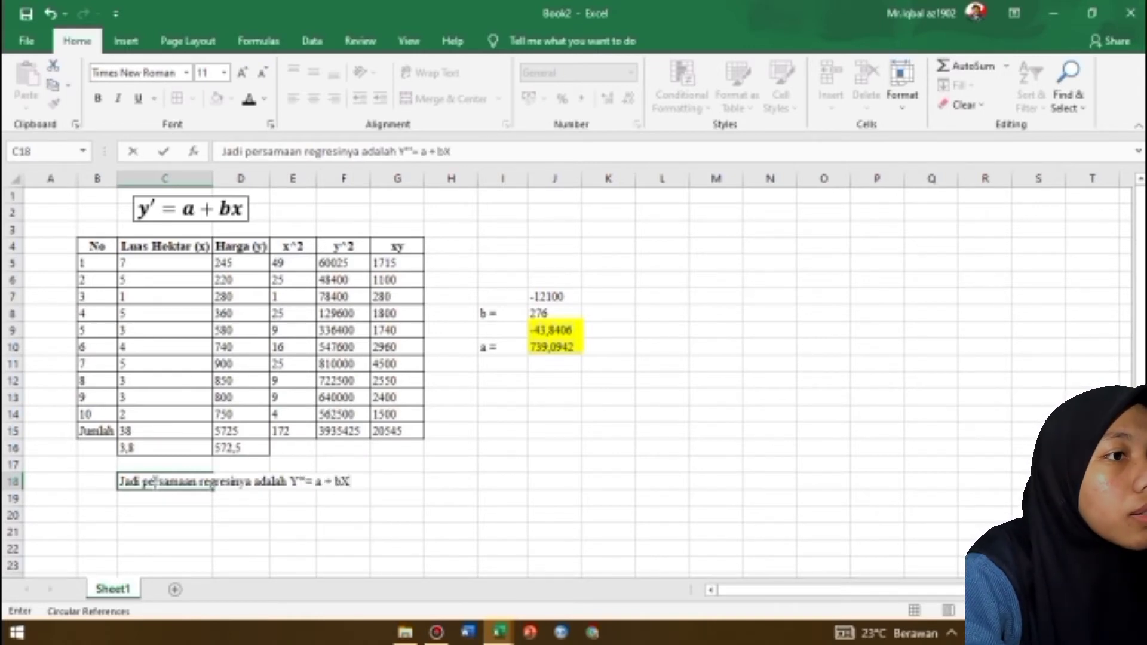
left_click_drag(397, 152, 452, 152)
key("ctrl+x")
Enter "Y' =" in F18 and the general equation "a + bX" in G18
left_click(344, 478)
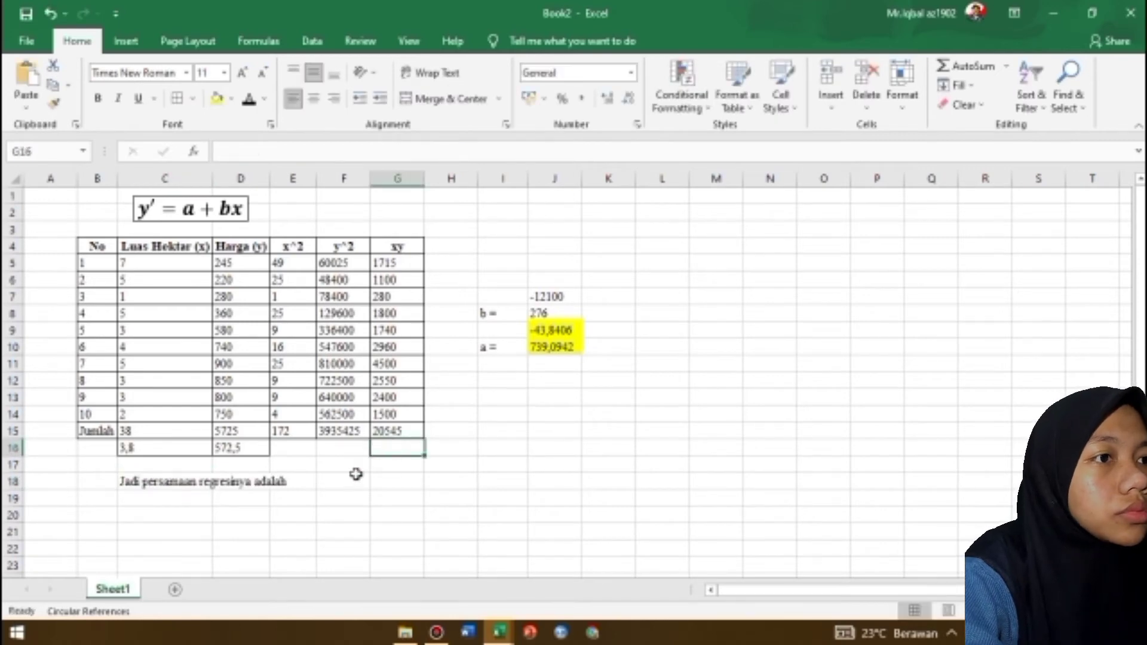
type("Y\"=")
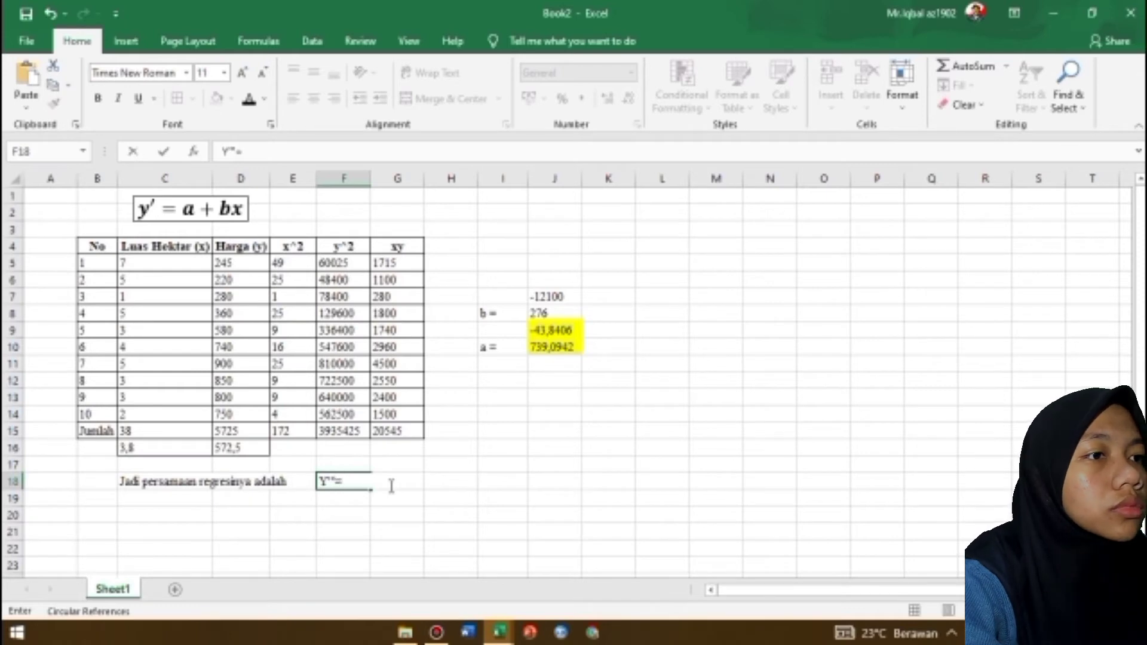
key("BackSpace")
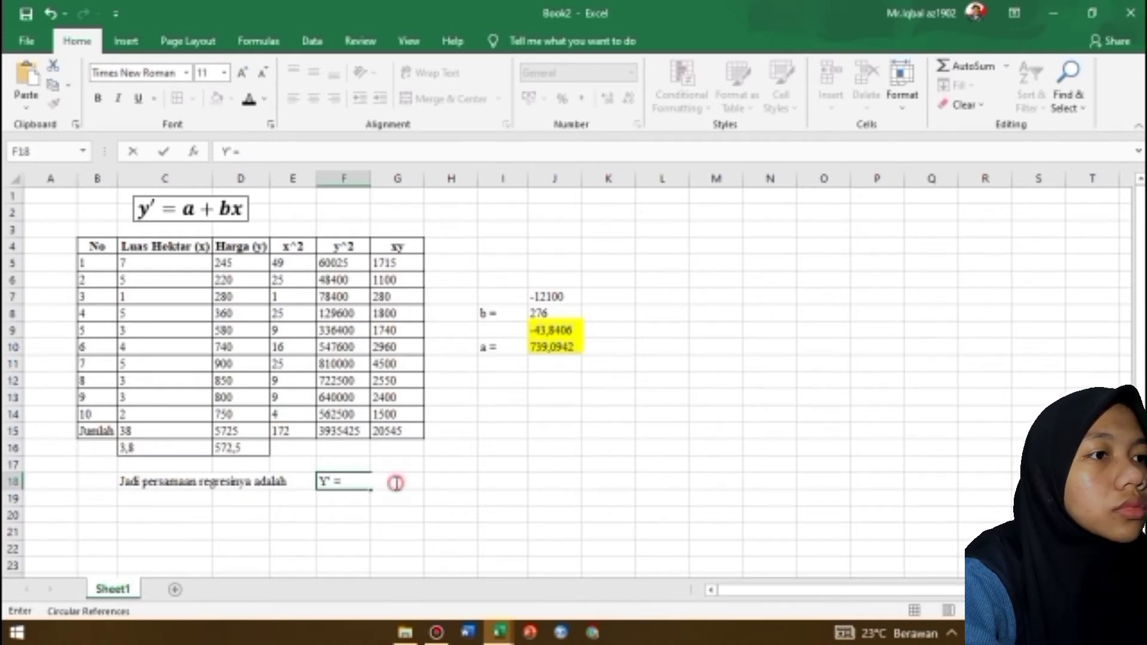
left_click(435, 498)
left_click(397, 481)
type("a + b")
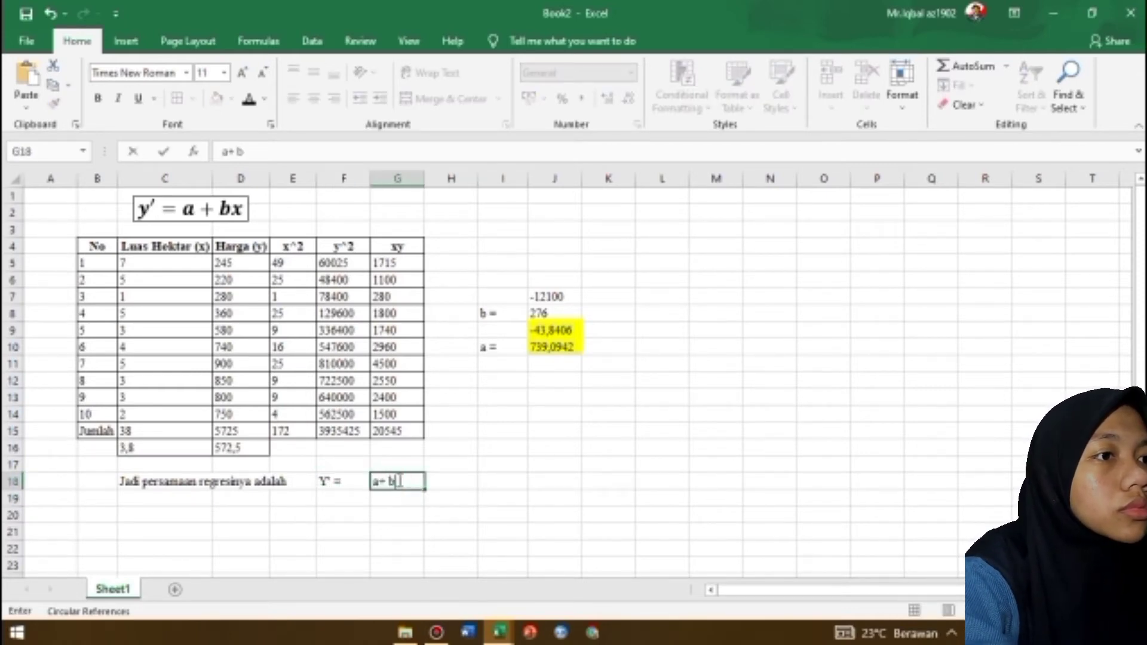
type("X")
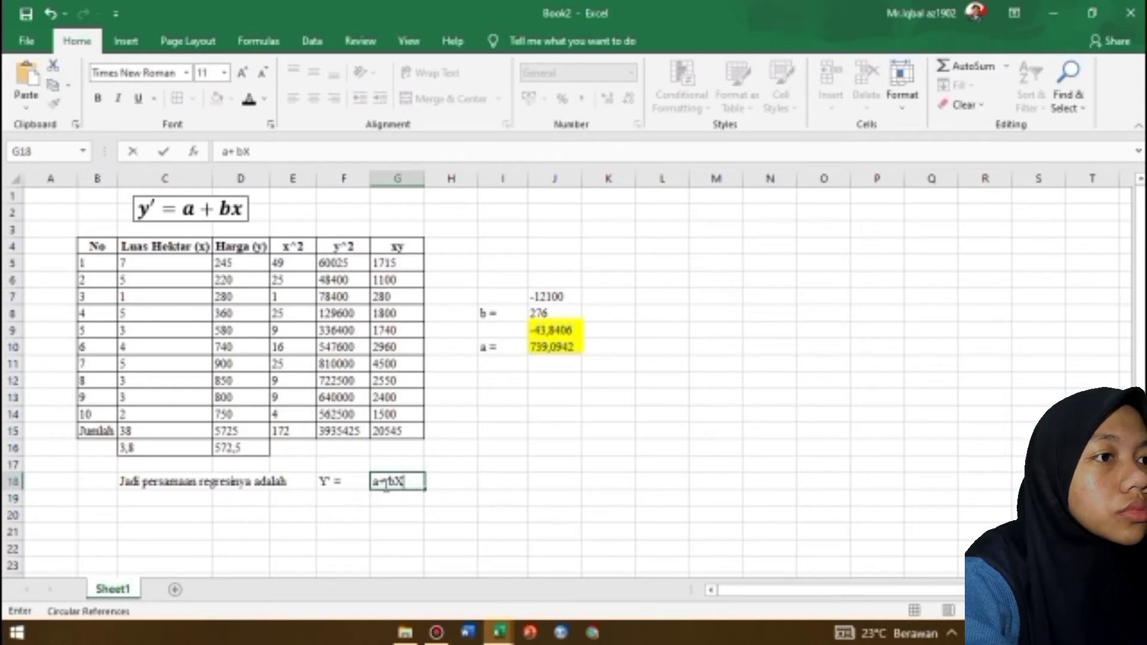
left_click(381, 483)
Write the equation with its coefficients, "739,0942 + (-43,8406)X", in G19 below the general form
left_click(388, 499)
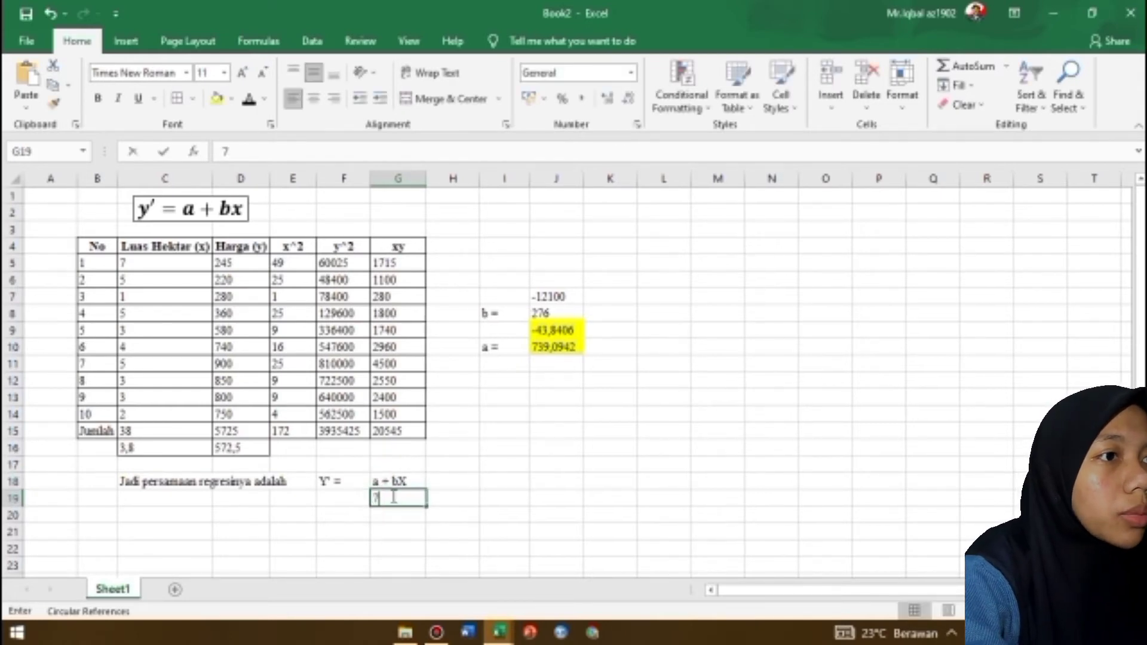
type("739,09")
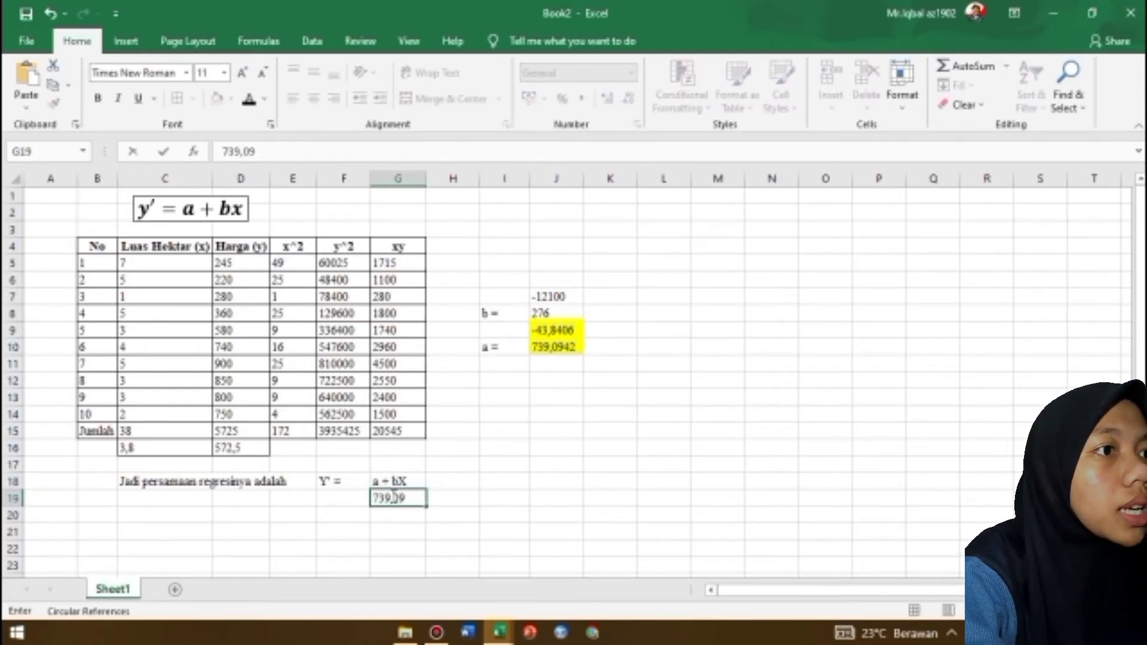
type("42 +")
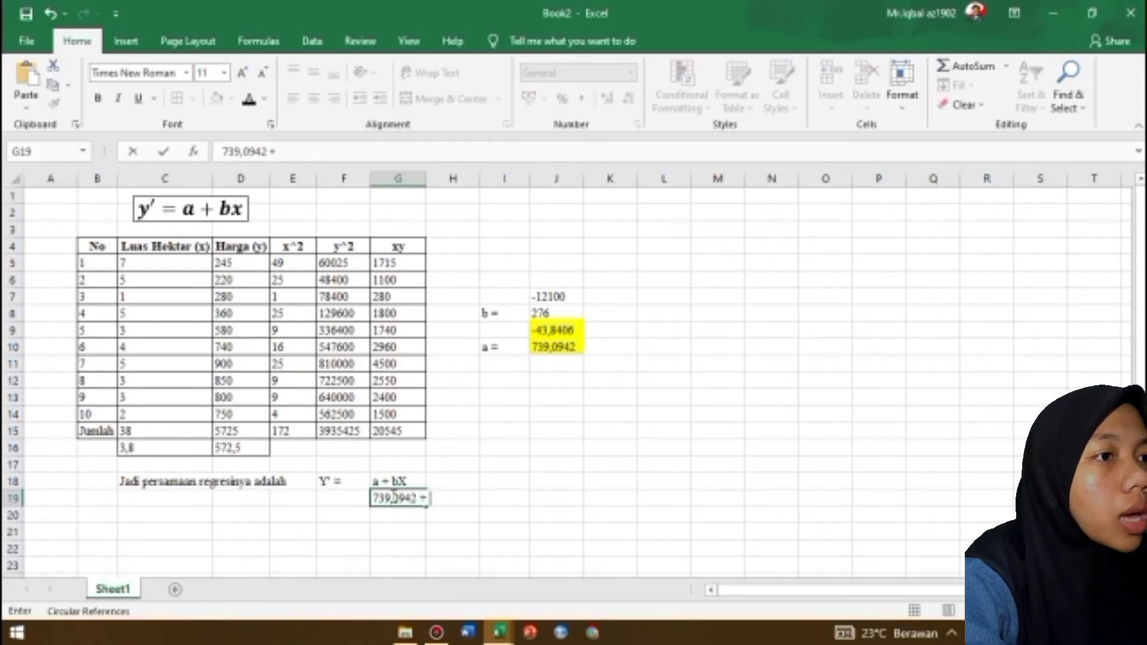
type(" (-42")
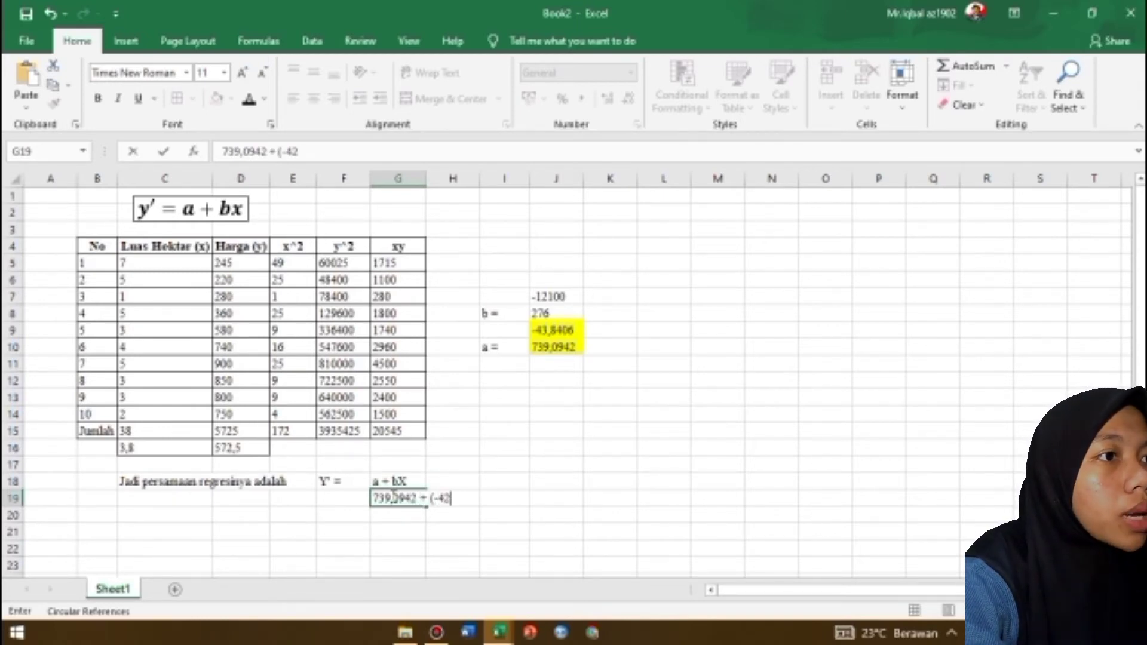
key("BackSpace")
type("3,84")
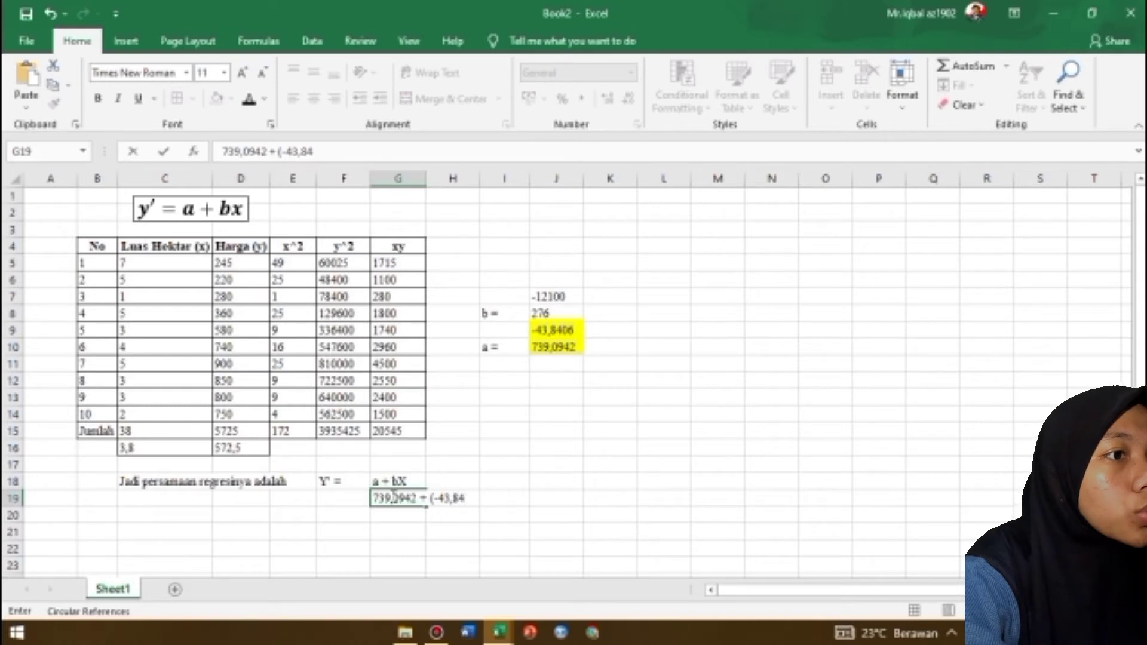
type("06)")
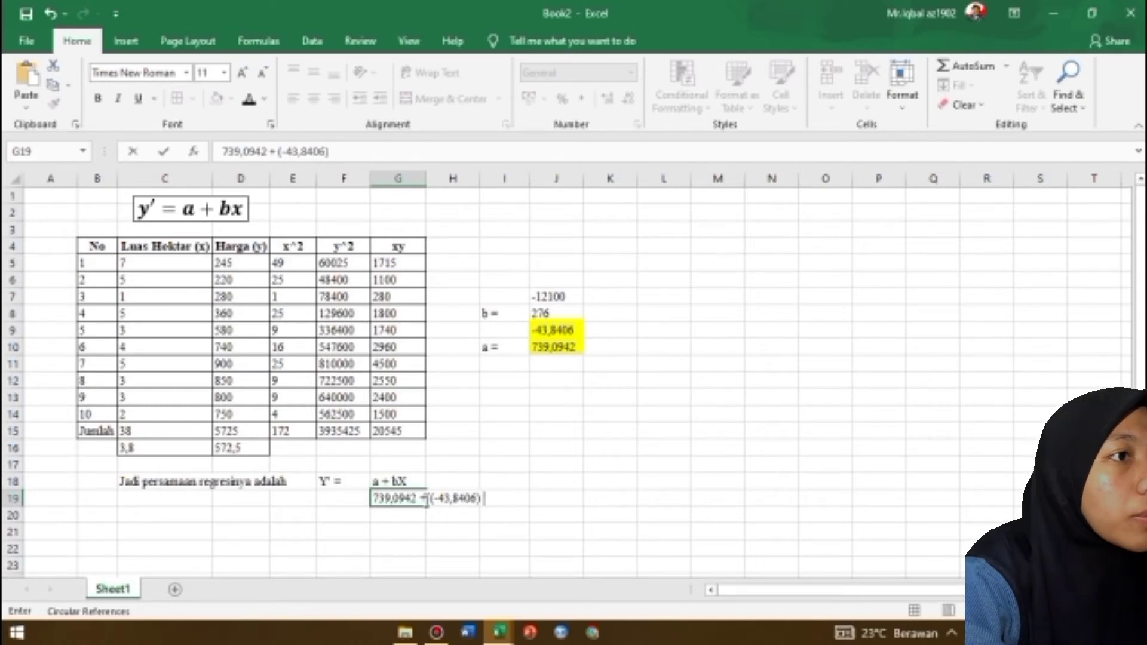
type("X")
left_click(392, 512)
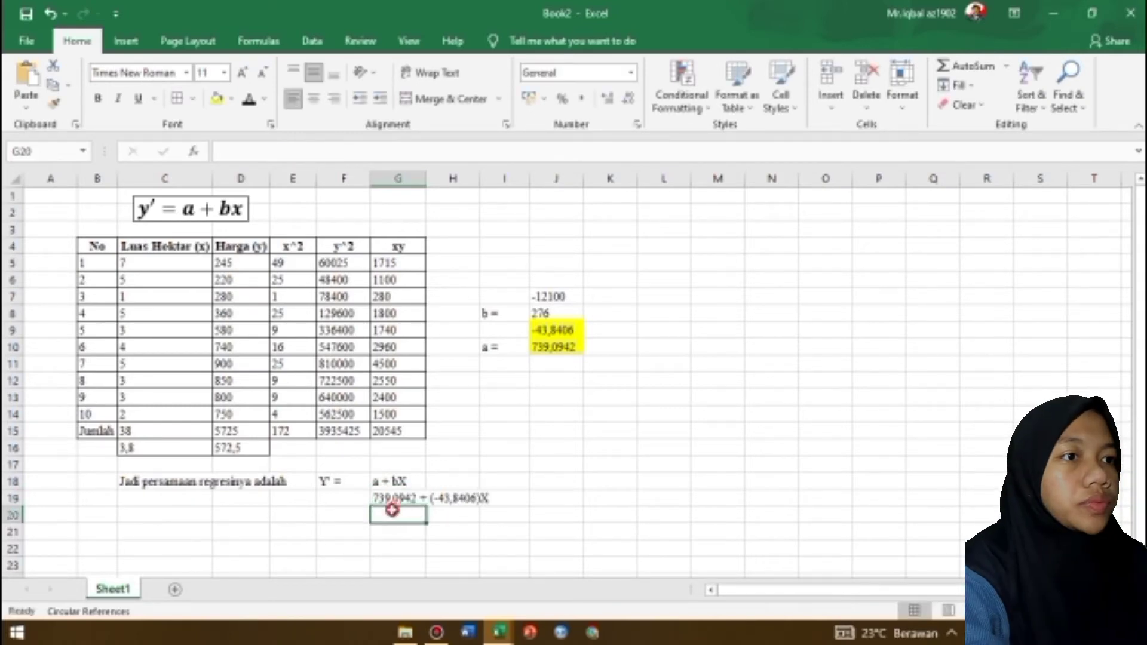
Start the first explanation in C21 with the text "a. Persamaan regresi yang memperlihatkan"
left_click(189, 533)
type("a")
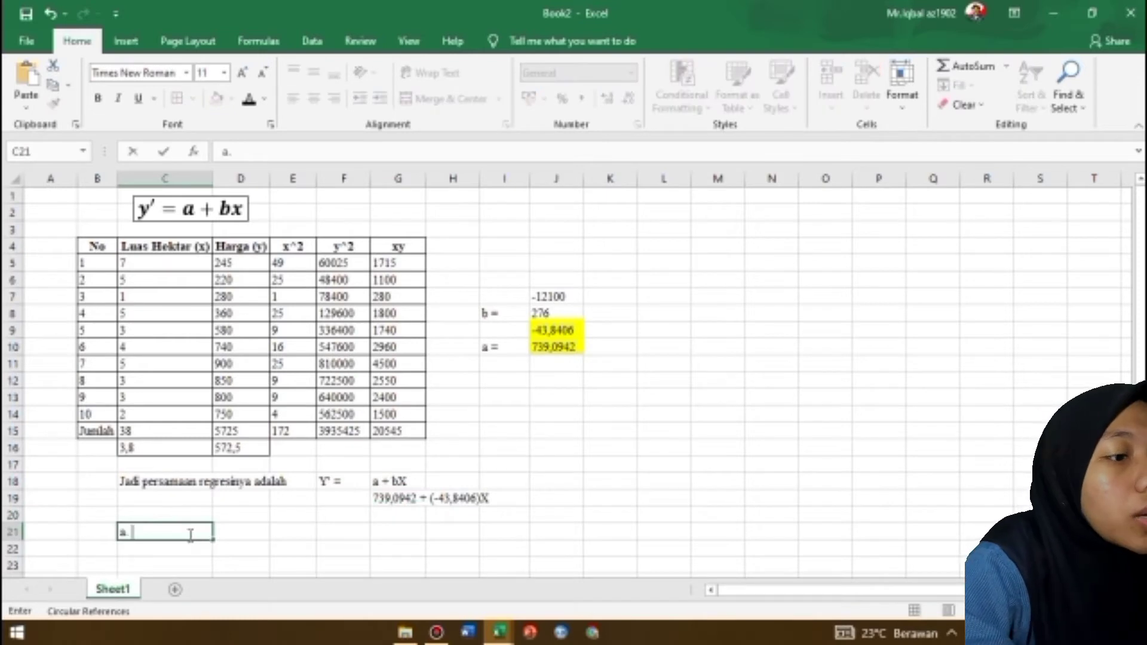
type(". P")
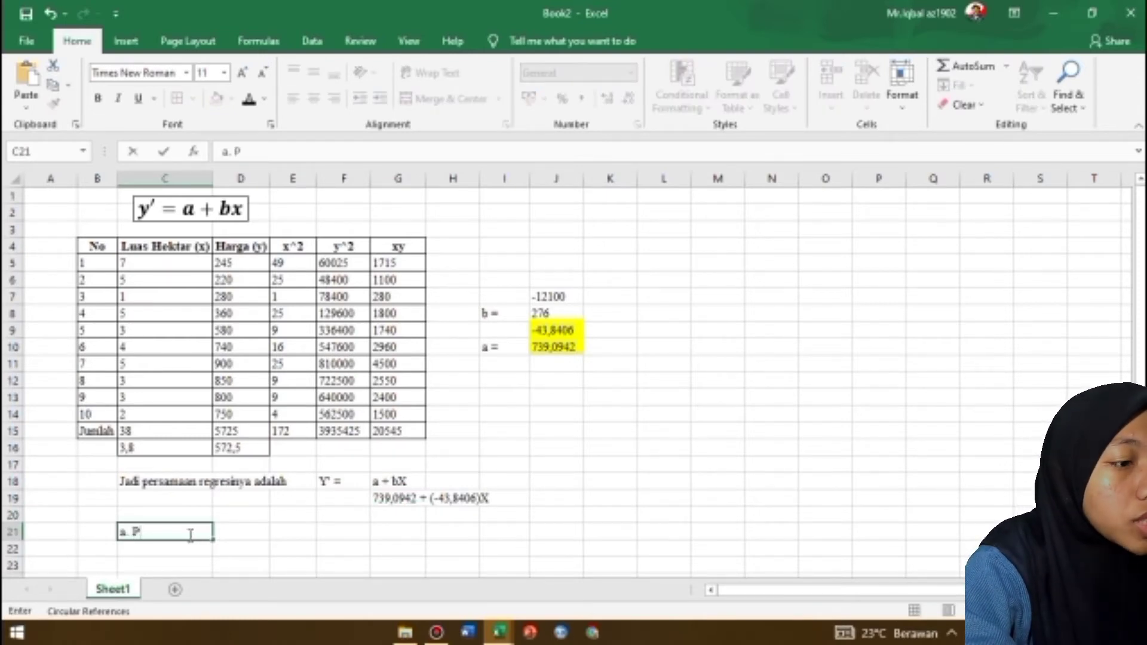
type("ERS")
key("BackSpace")
key("BackSpace")
key("BackSpace")
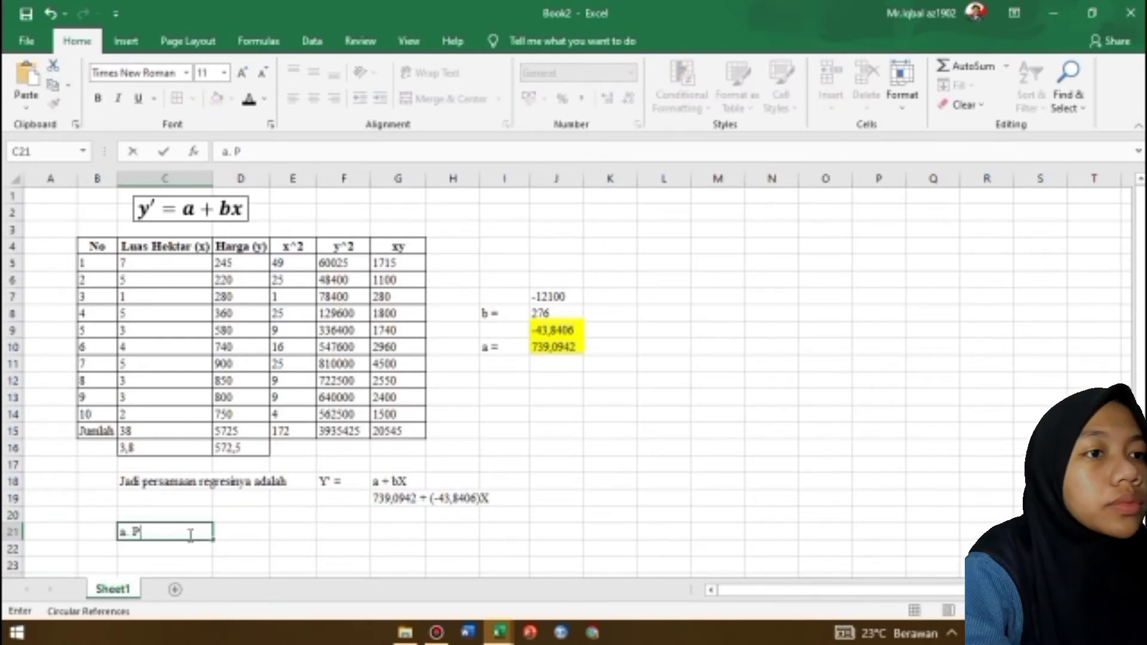
type("er")
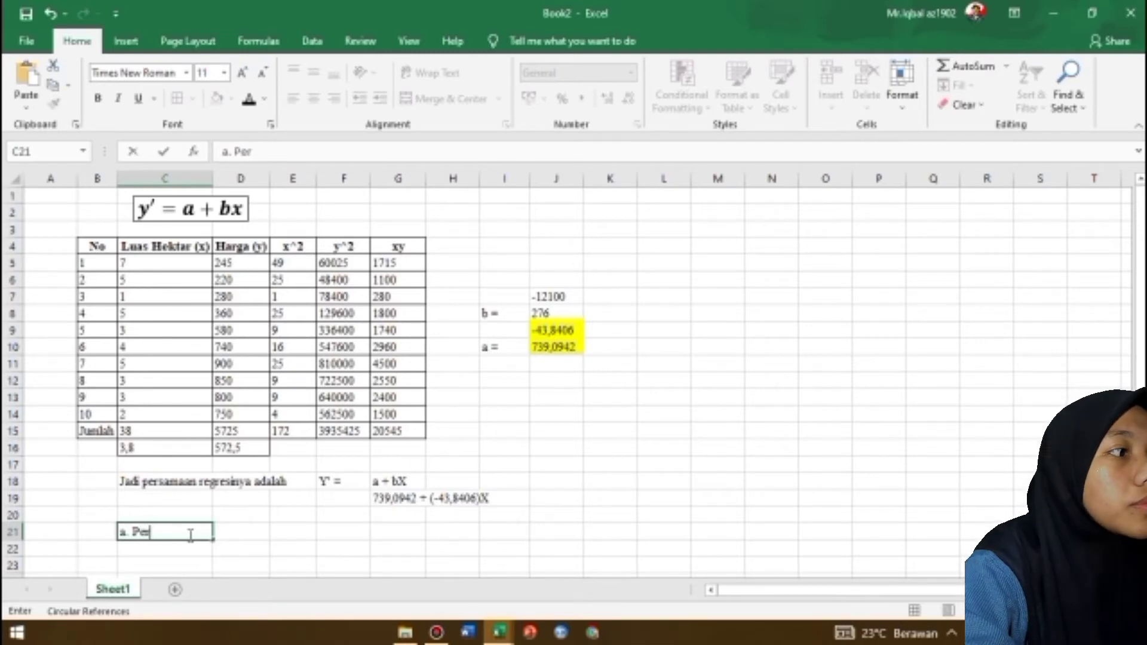
type("samaan")
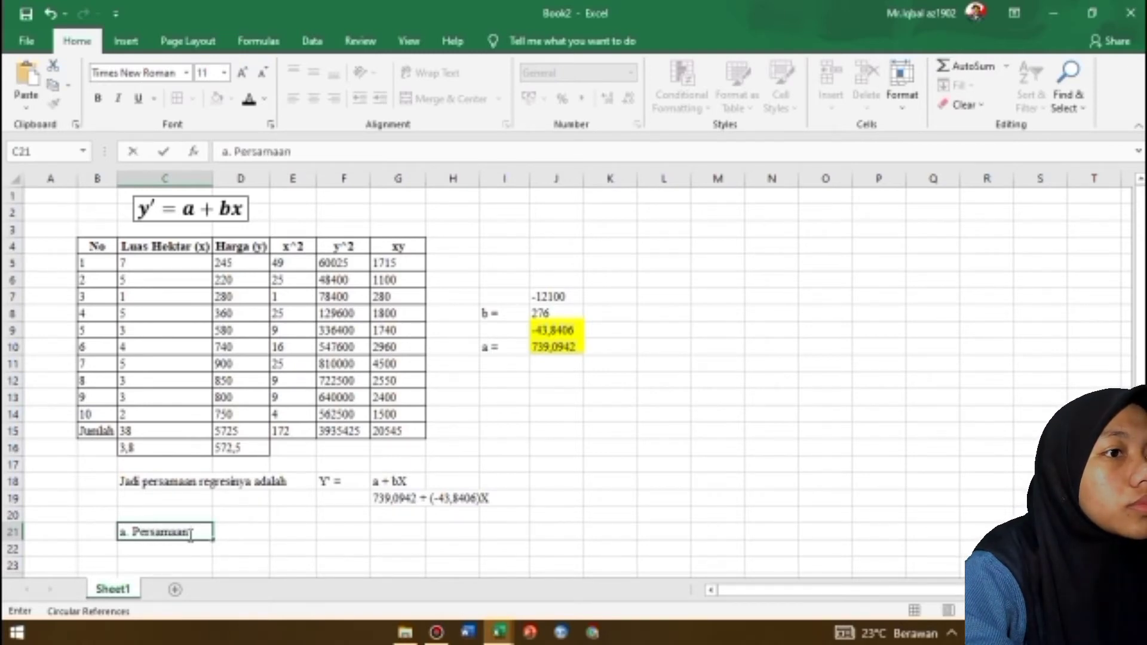
type(" regresiu")
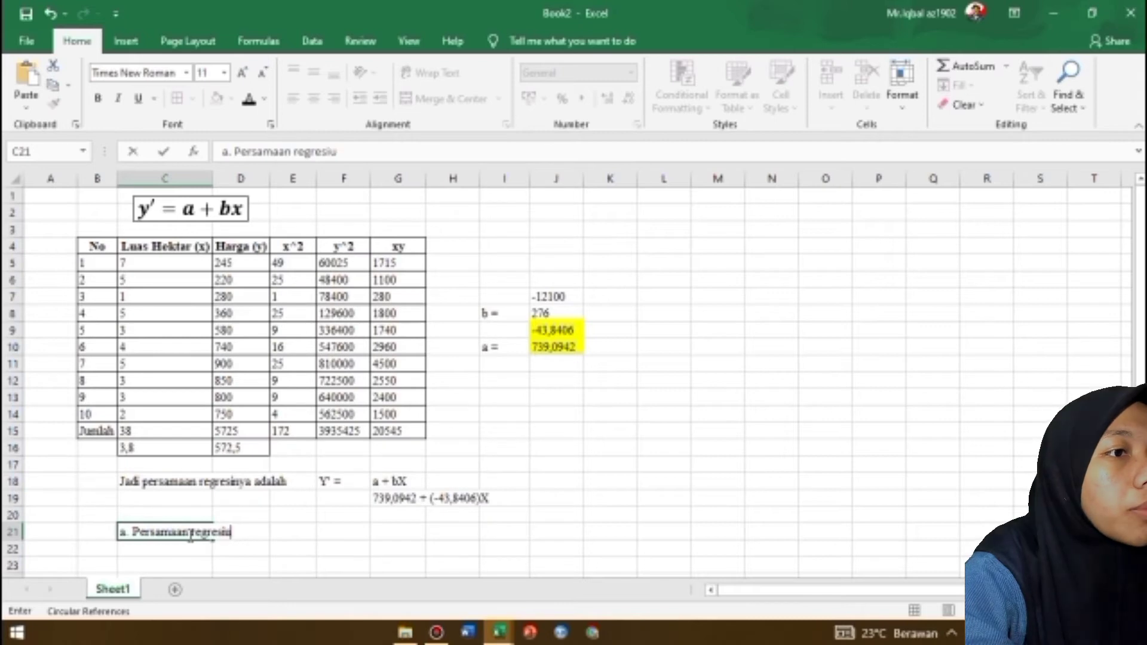
key("BackSpace")
type("yag")
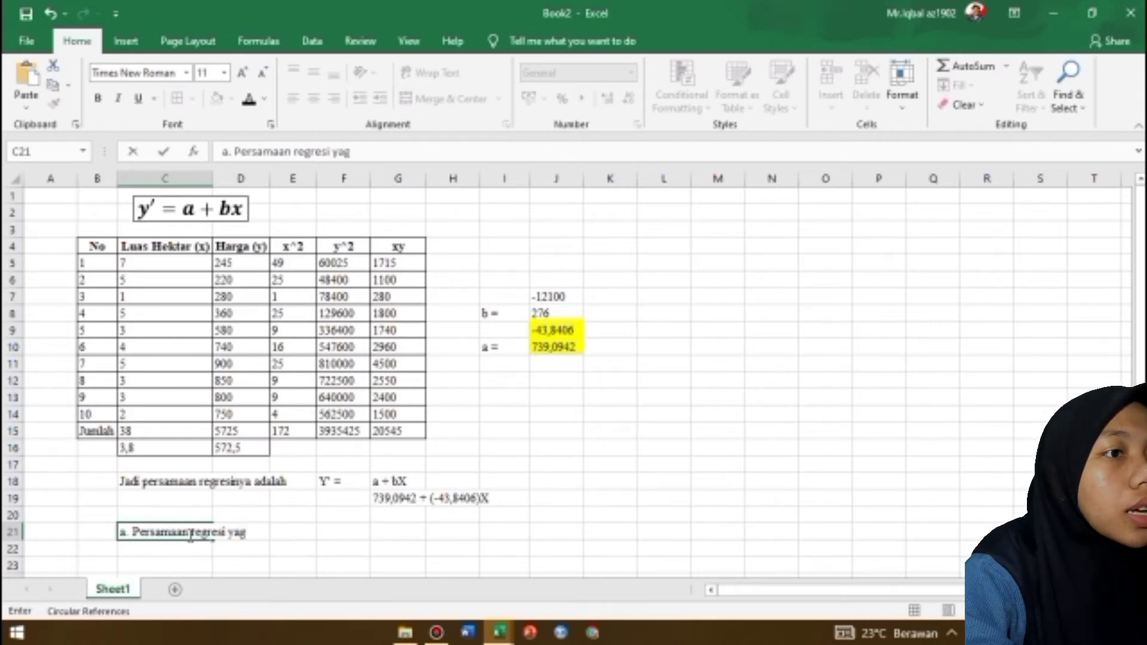
key("BackSpace")
type("ng mempeer")
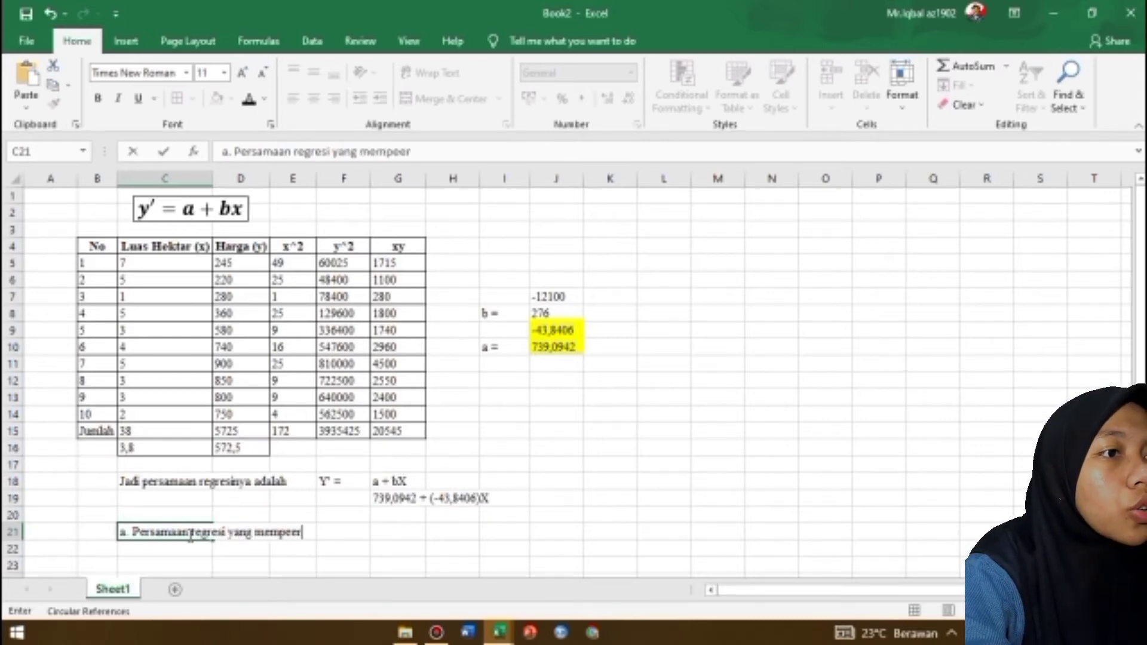
key("BackSpace")
key("BackSpace")
type("rlihatkan ")
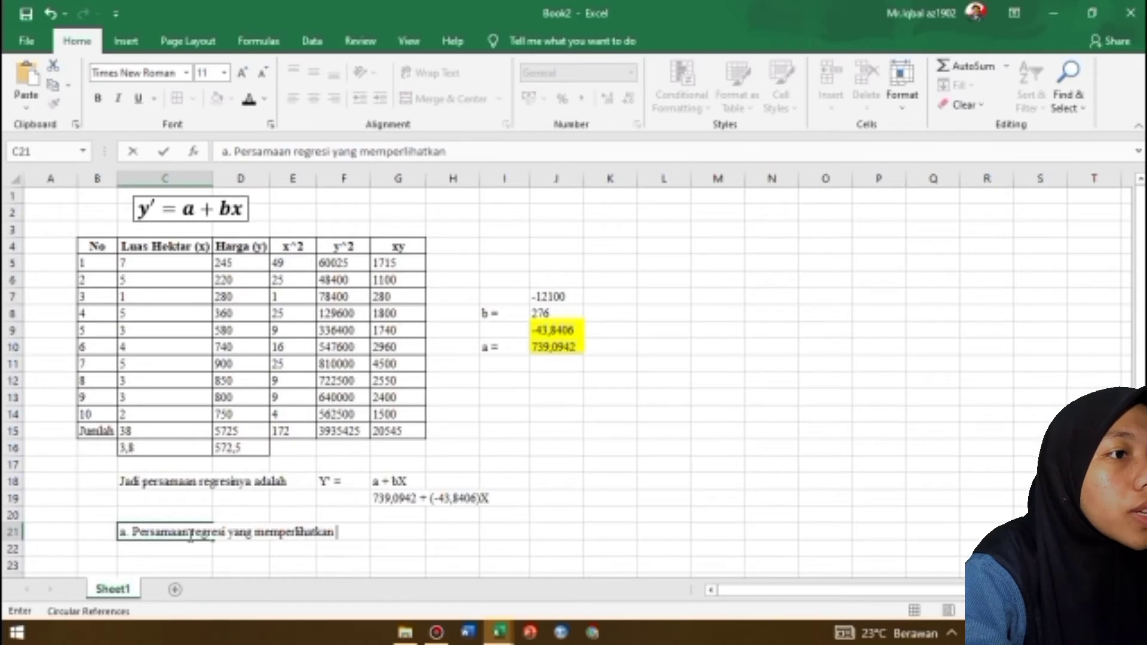
type("hubungan")
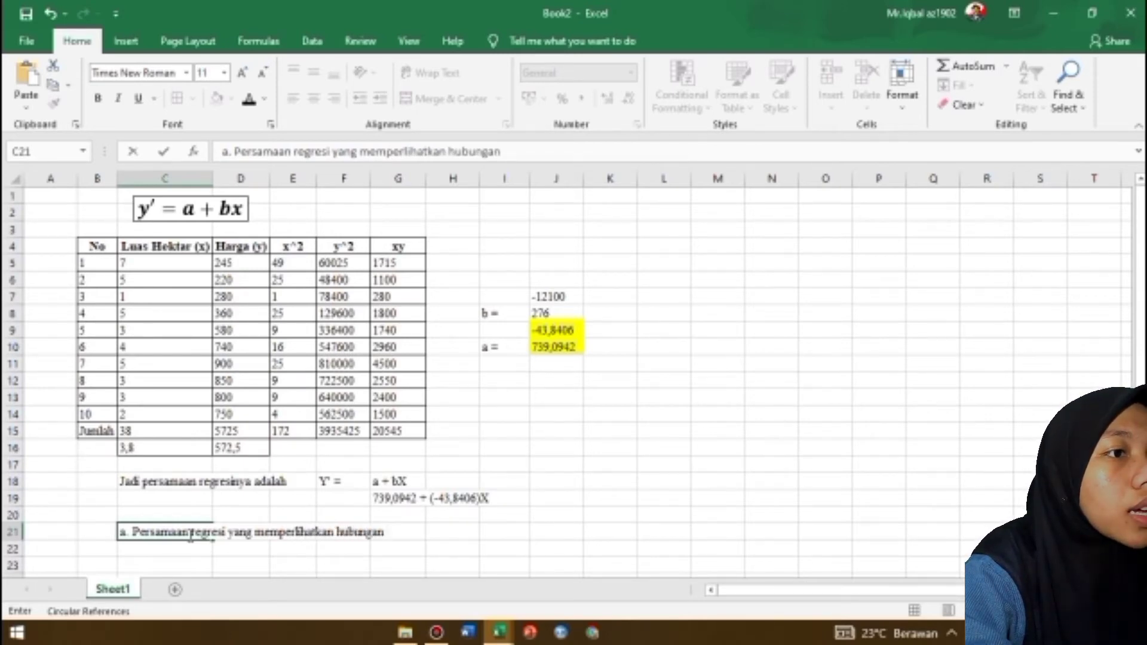
Continue the sentence in C21 with "hubungan antara luas tanah perkebunan (hektar) dan harga (Rupiah) bersifat"
type("tar ")
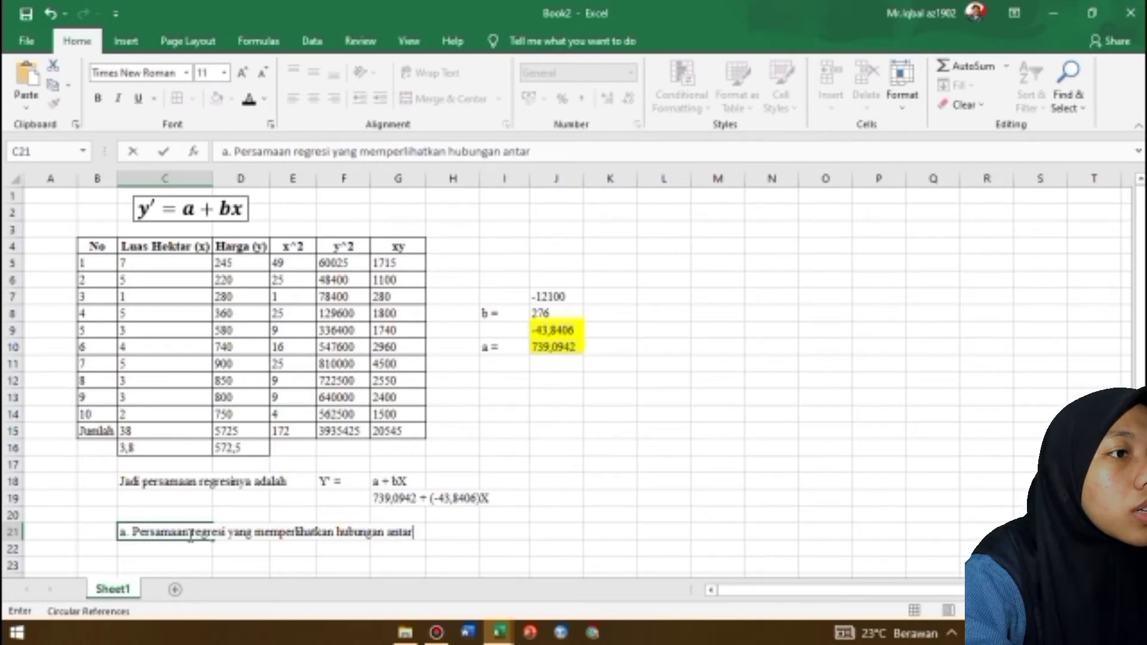
type("a luas ta")
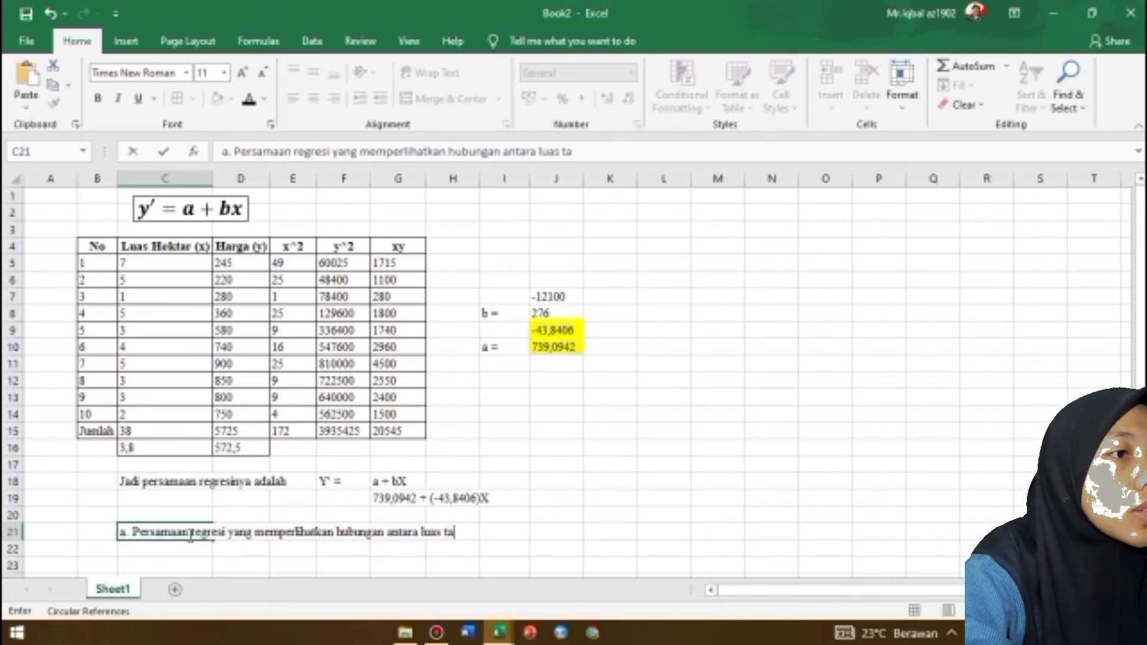
type("nah per")
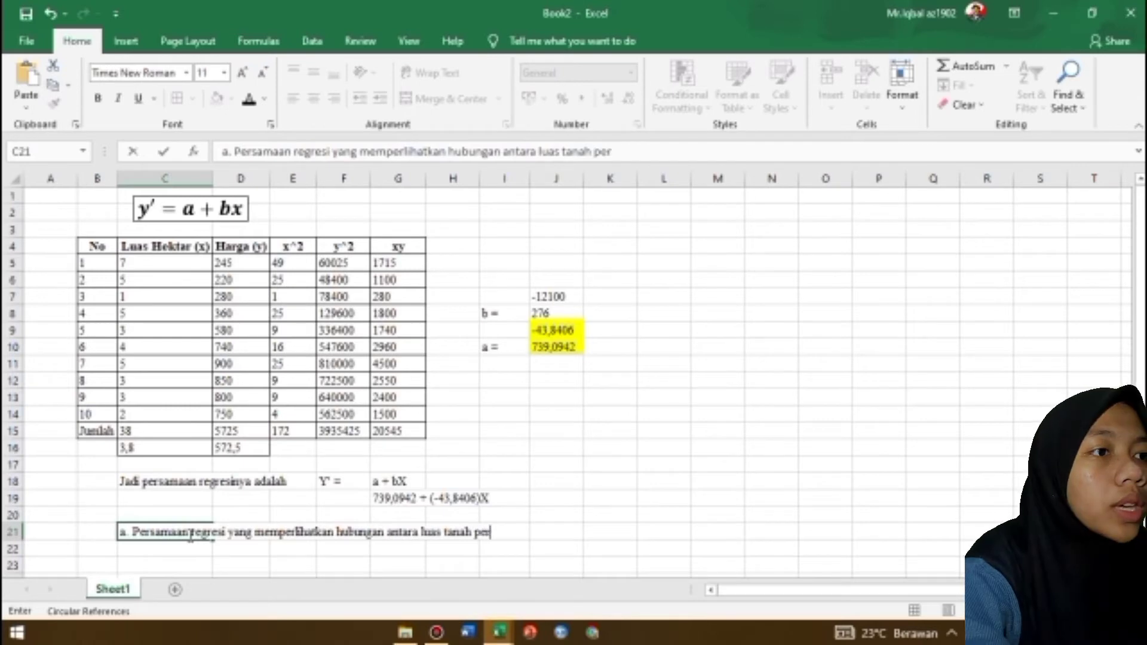
type("kebynan ")
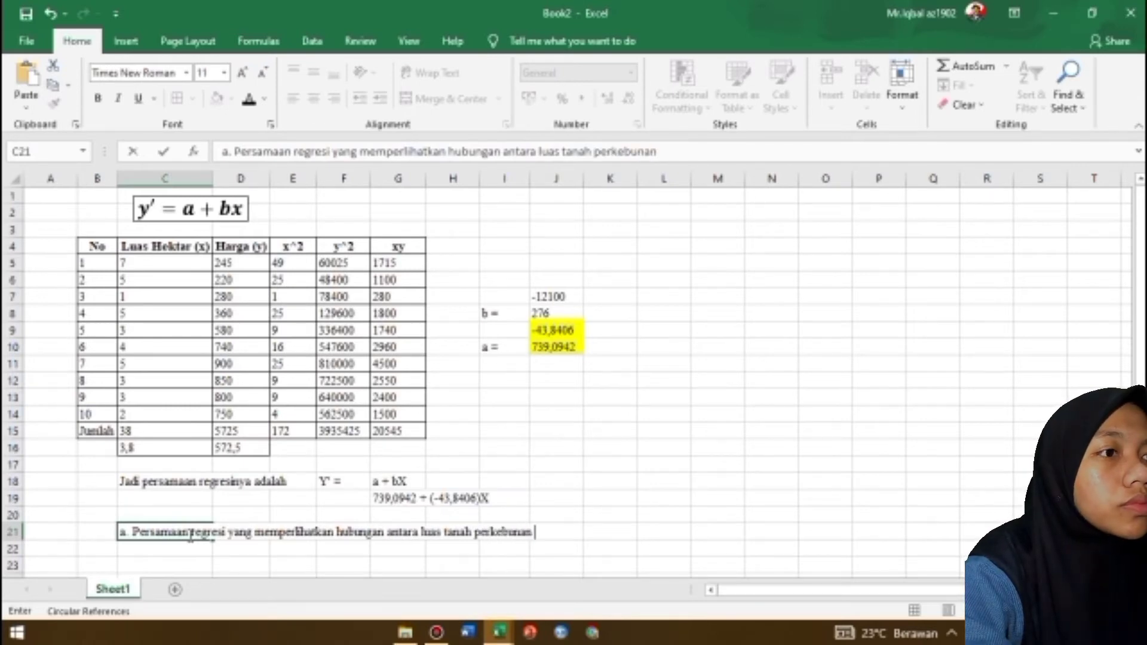
type("(hek")
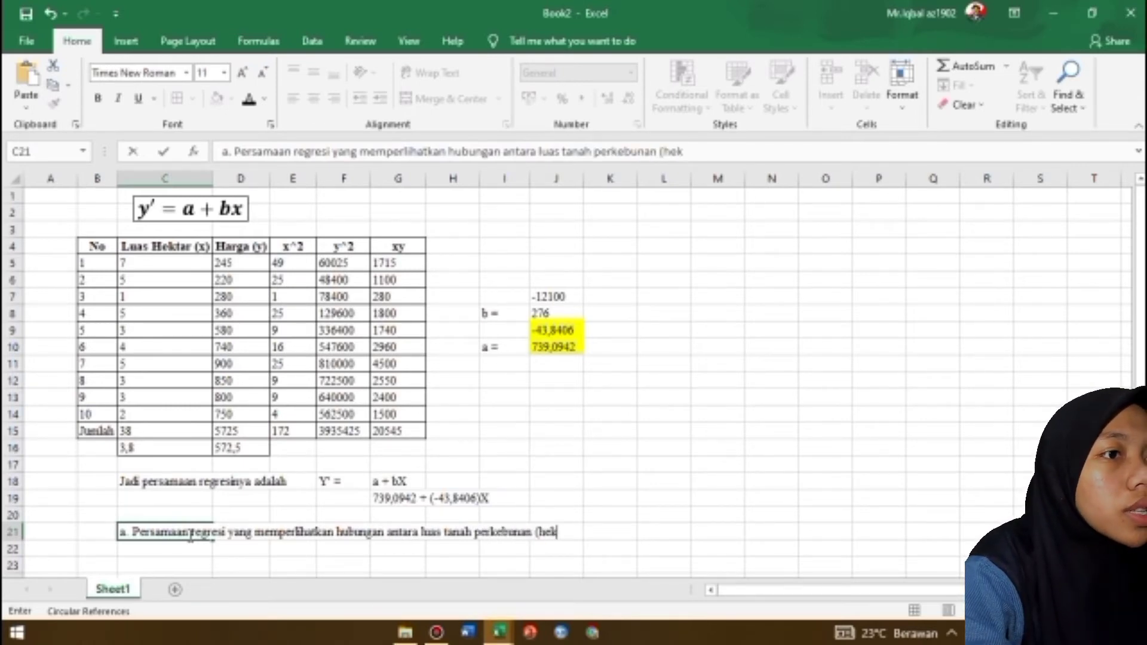
type("tar) dan harga")
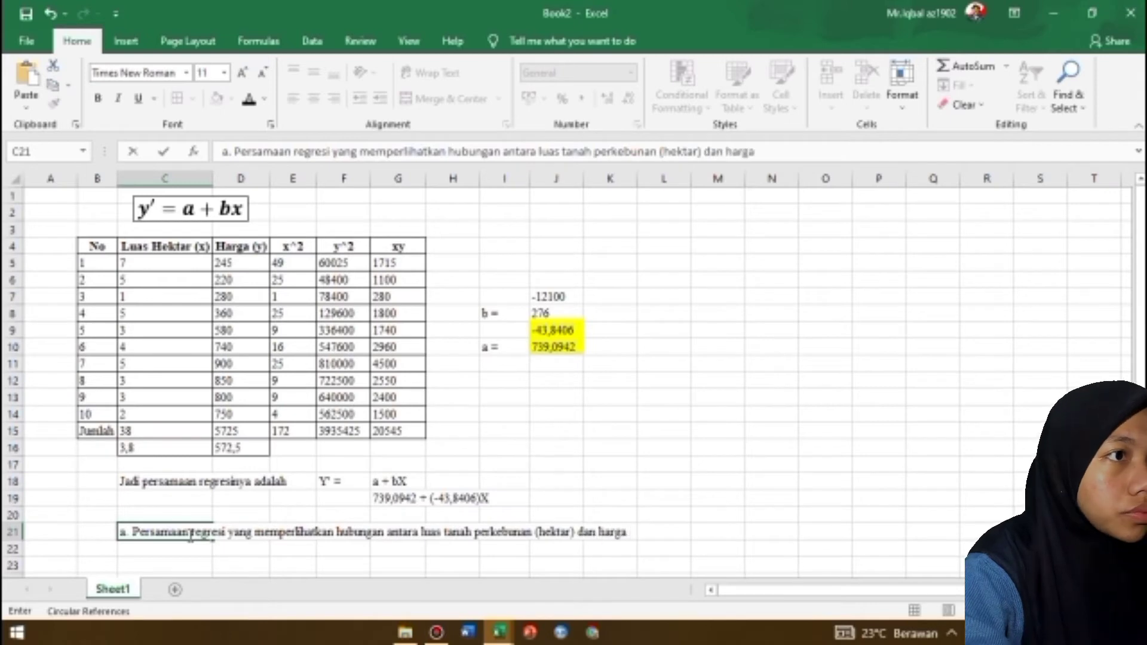
type(" (Rupiah) ber")
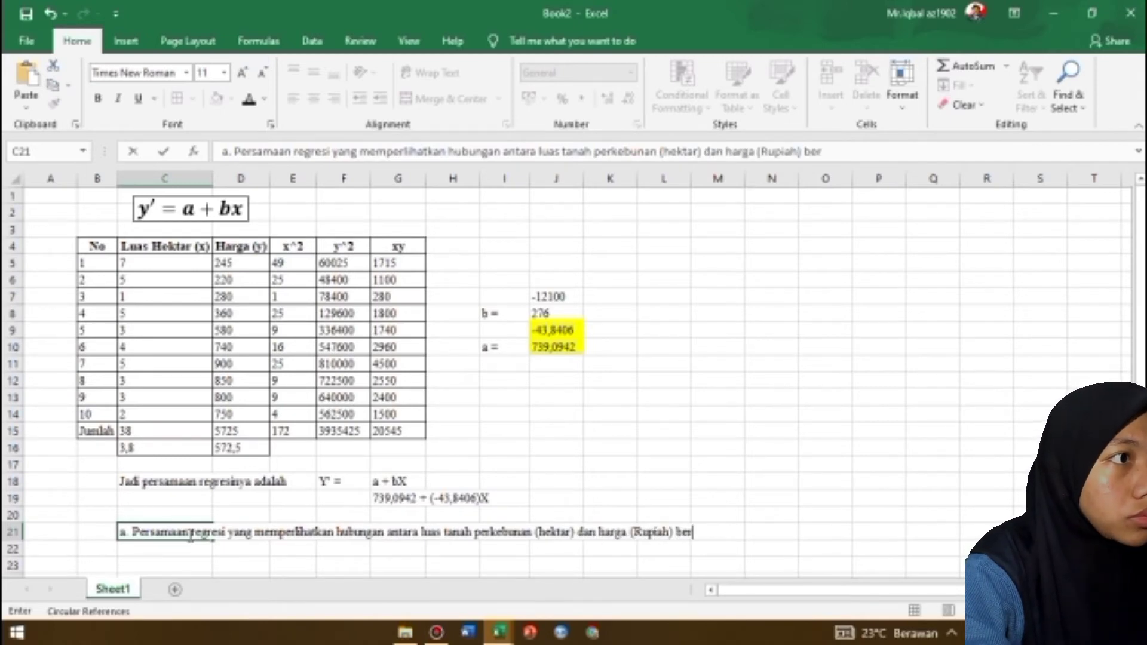
type("sifat")
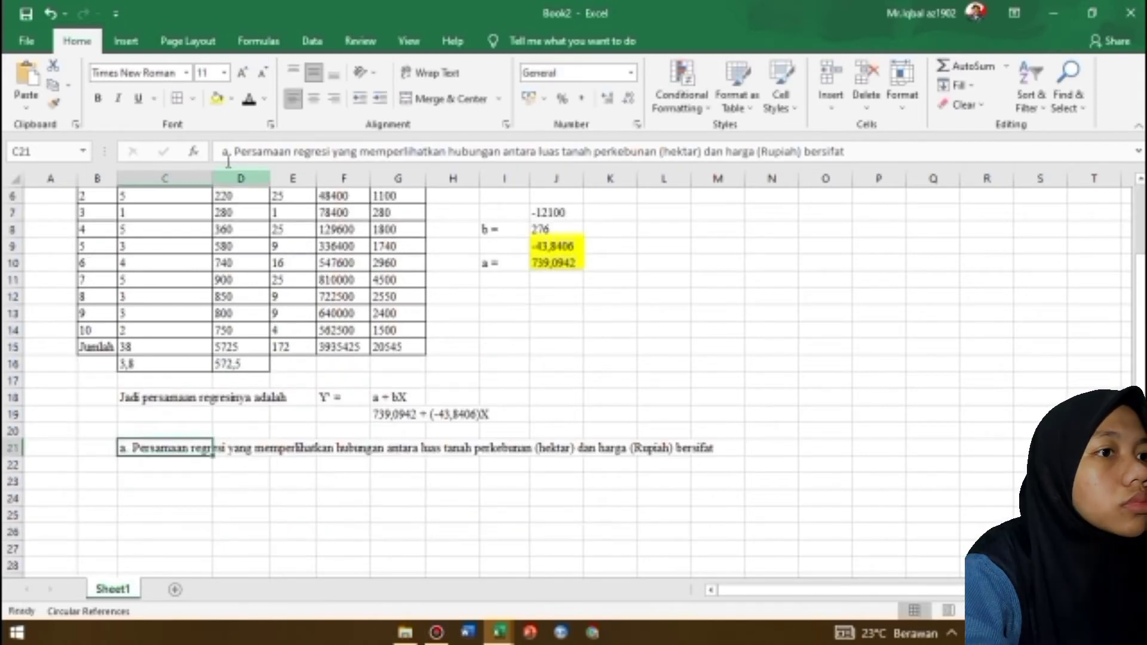
Copy the sentence from C21 into a new wide text box drawn below the regression equation, from row 21 past row 28
left_click_drag(228, 153, 845, 154)
left_click(219, 153)
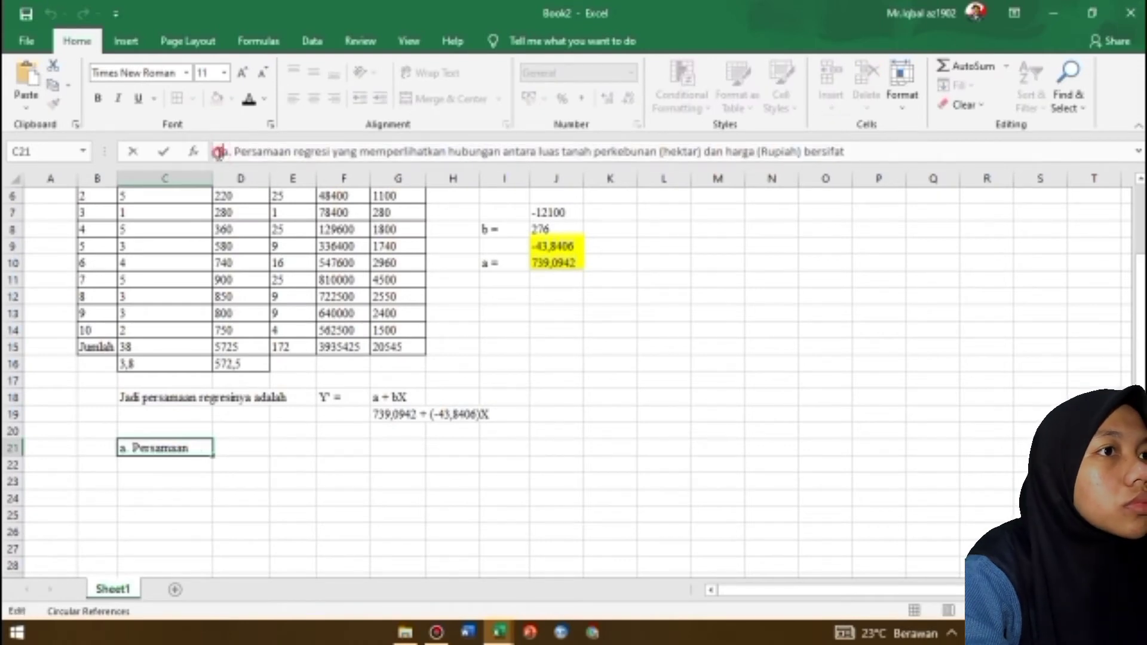
left_click_drag(219, 153, 844, 153)
key("ctrl+c")
left_click(664, 430)
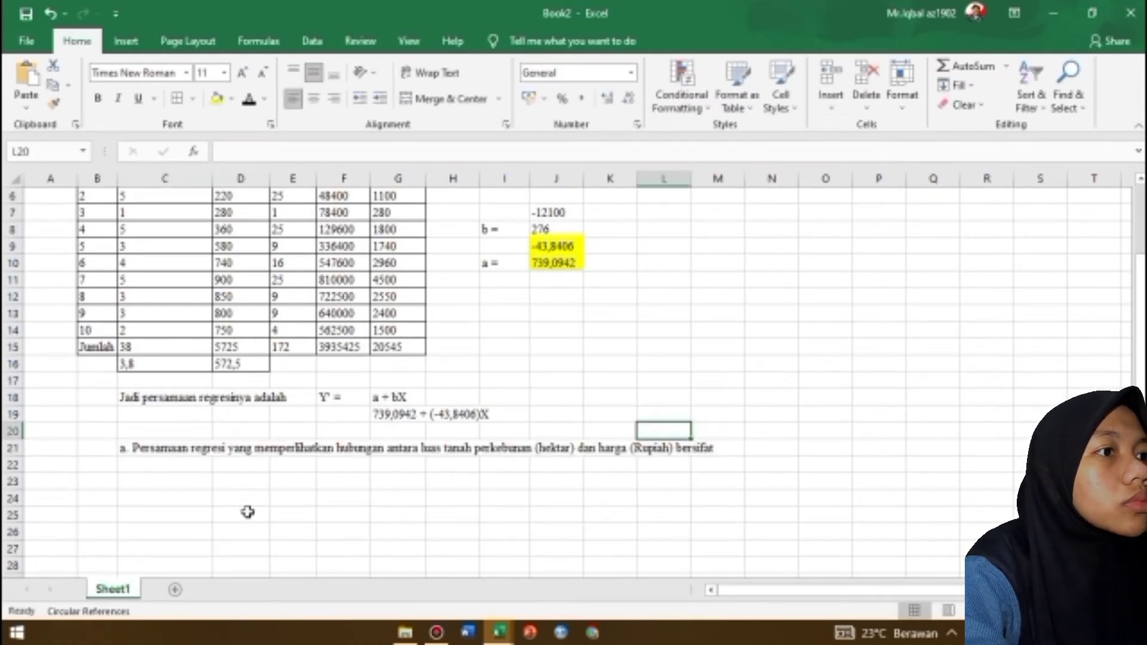
left_click(127, 40)
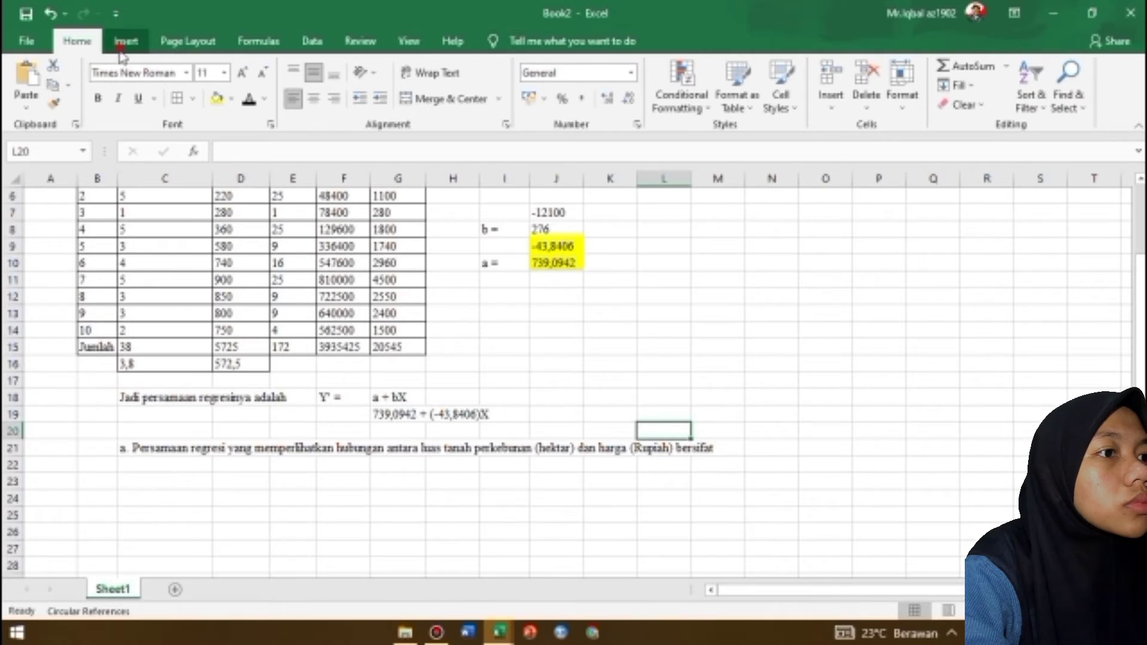
left_click(955, 98)
left_click(955, 164)
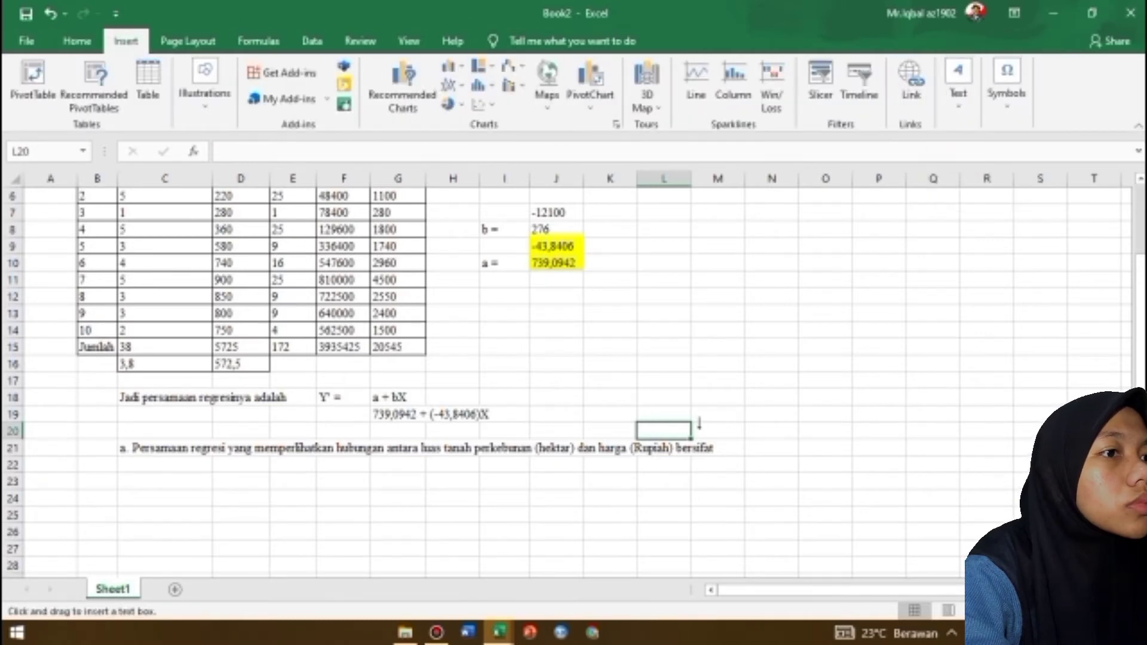
left_click_drag(101, 449, 639, 588)
key("ctrl+v")
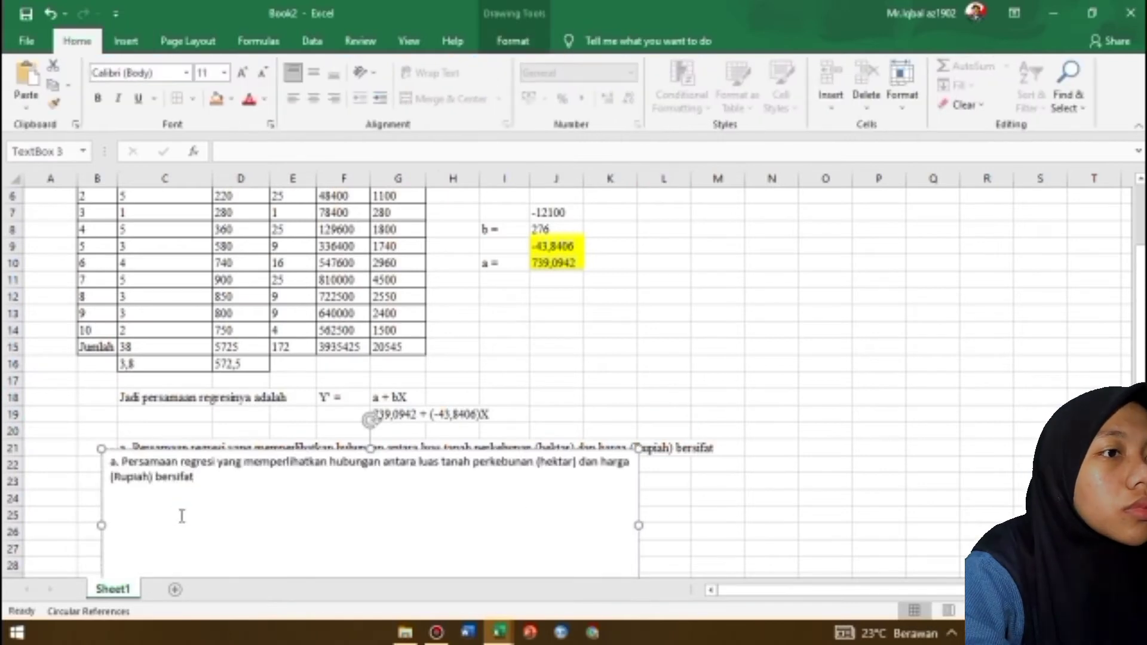
Complete point a in the text box with "berlawanan dan negatif. Artinya, kenaikan tanah perkebunan akan mengakibatkan penurunan terhadap hasil panen."
type("berlawanan dan negatif.")
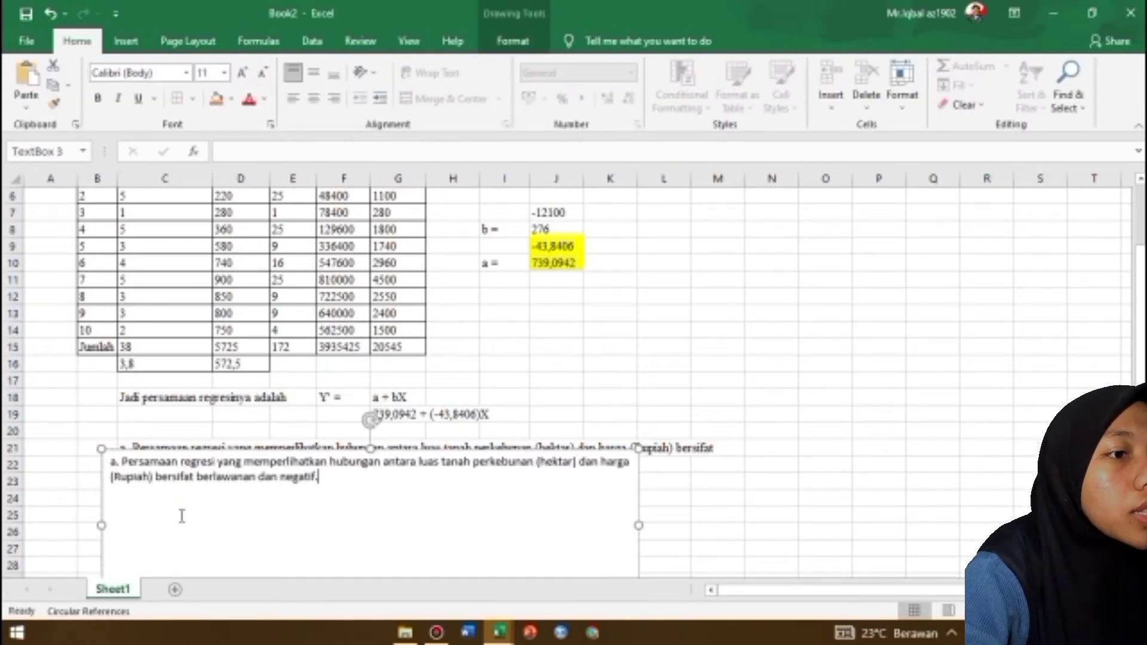
type(" Artinya, ")
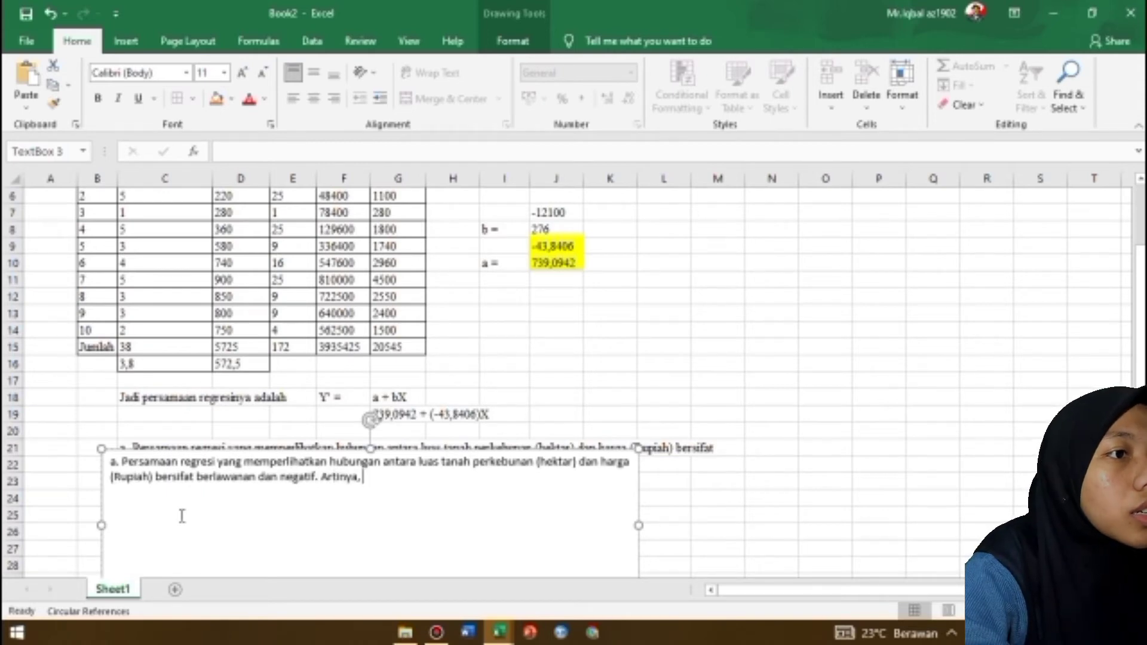
type("kenaikan tanah perk")
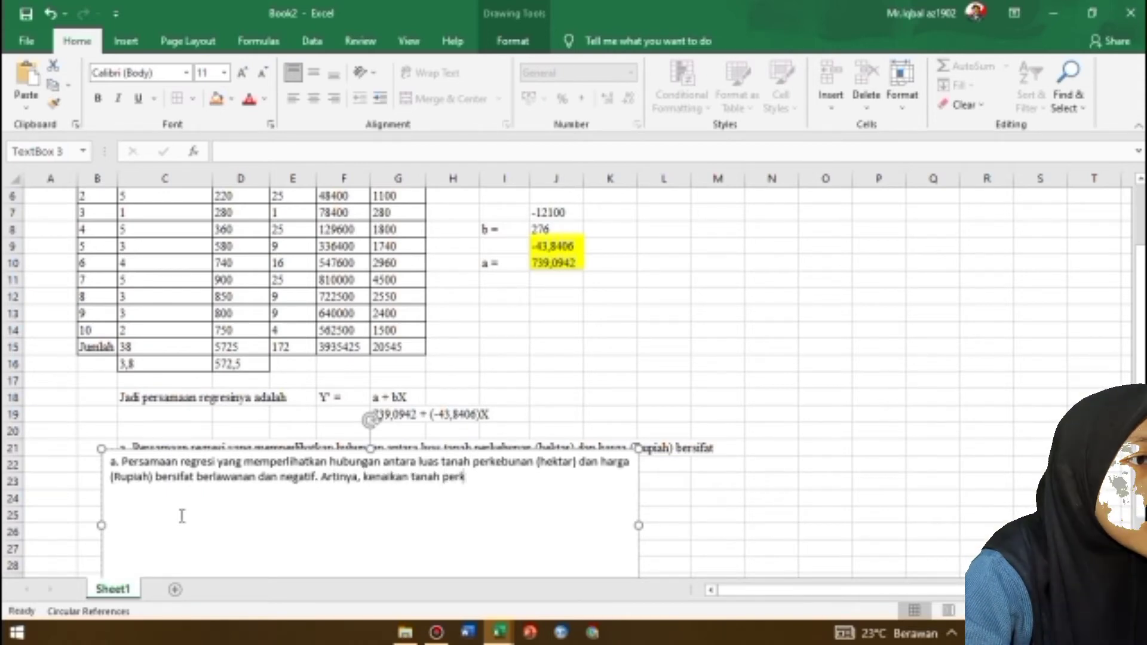
type("ebunan akan men")
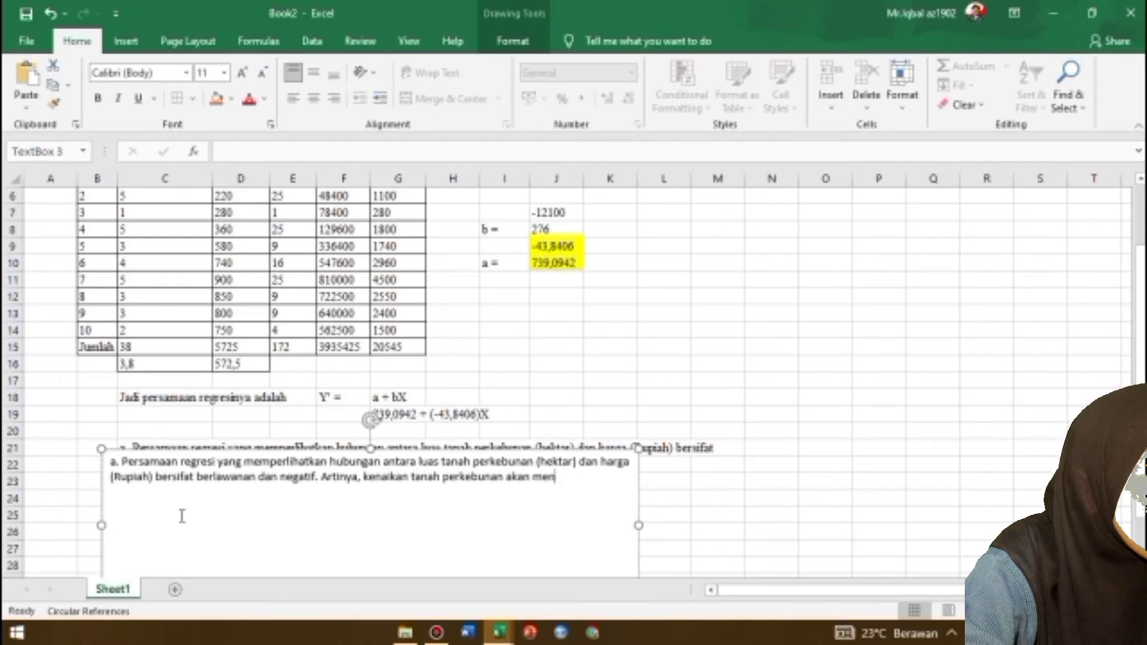
type("gakibatkan penurua")
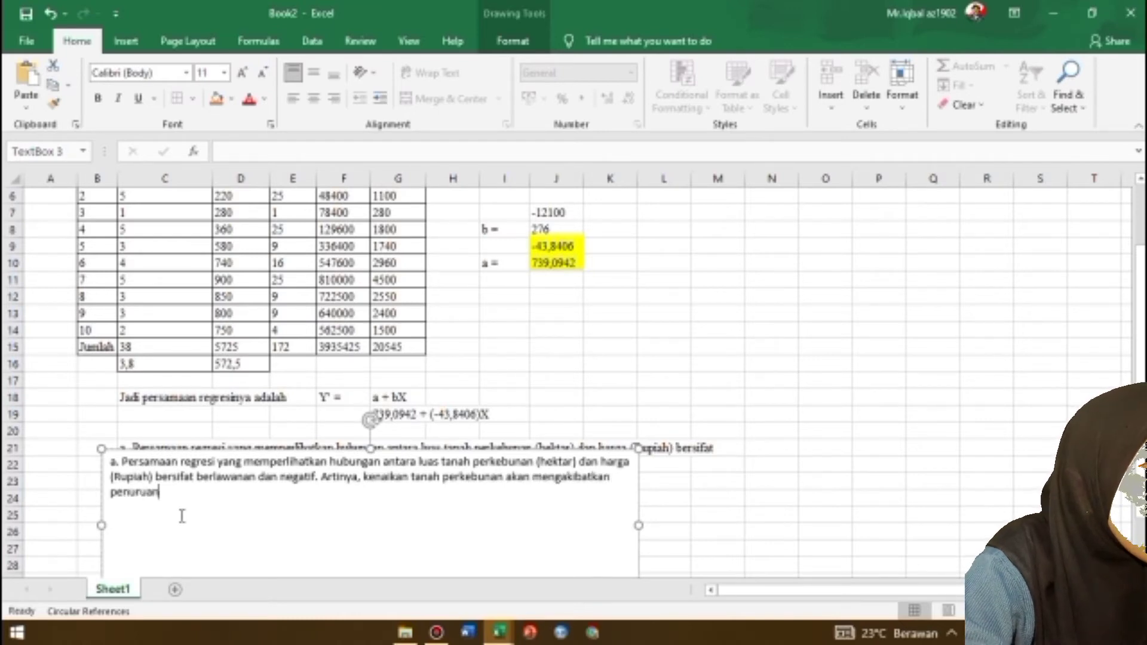
type("nan ")
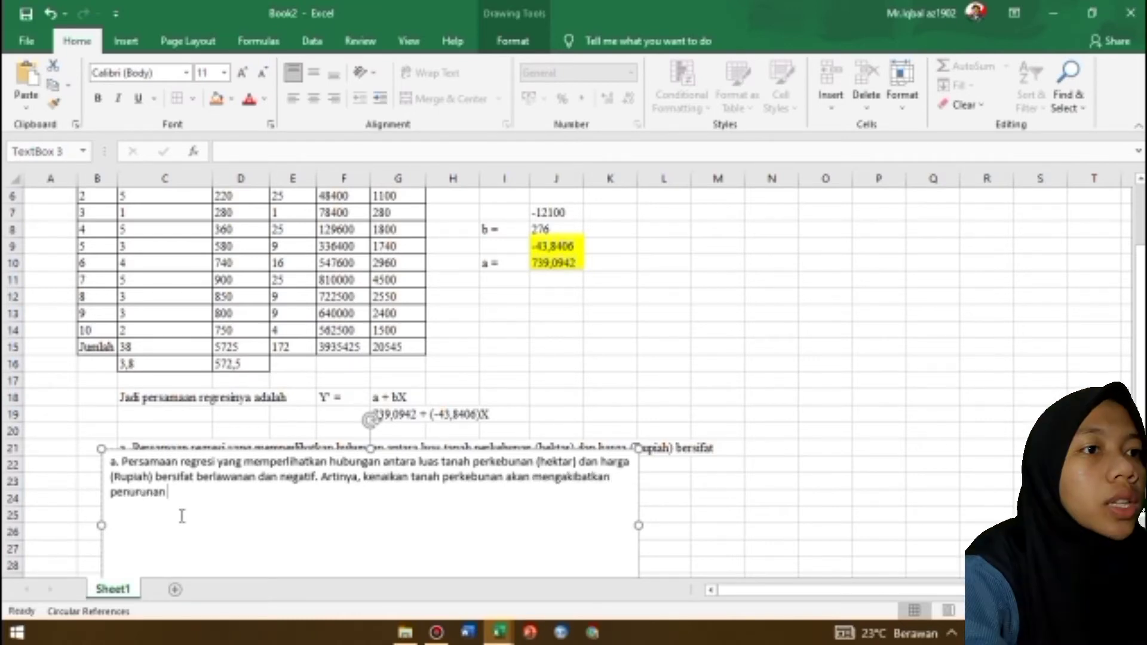
type("terhadap hasil panen. ")
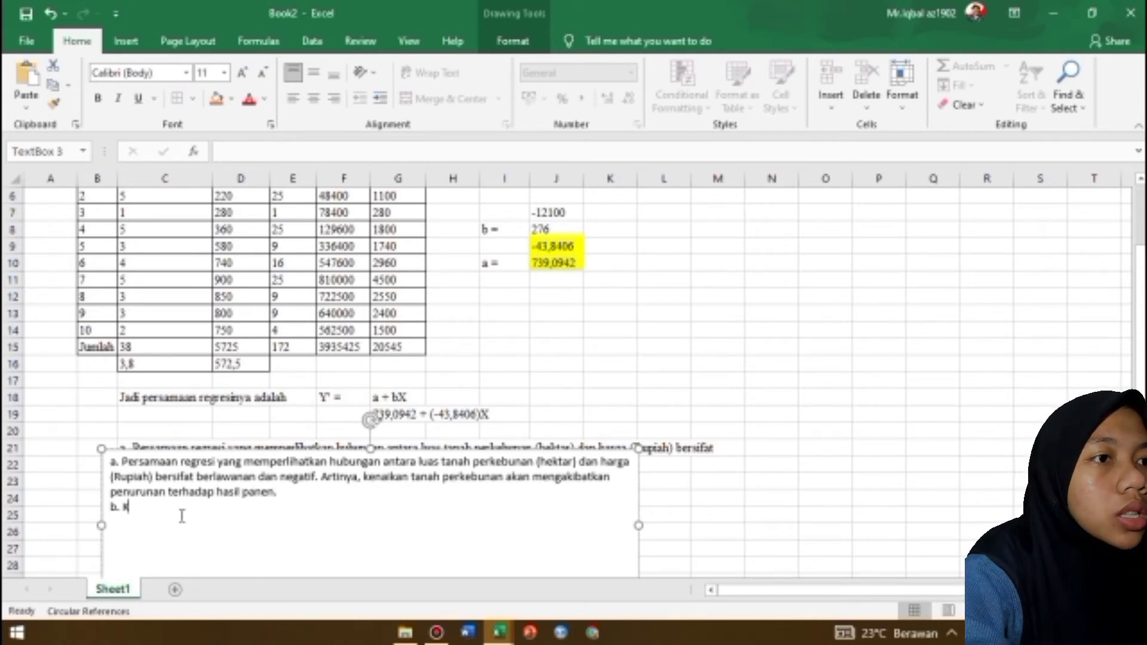
type("b. Kesimpulan untuk r")
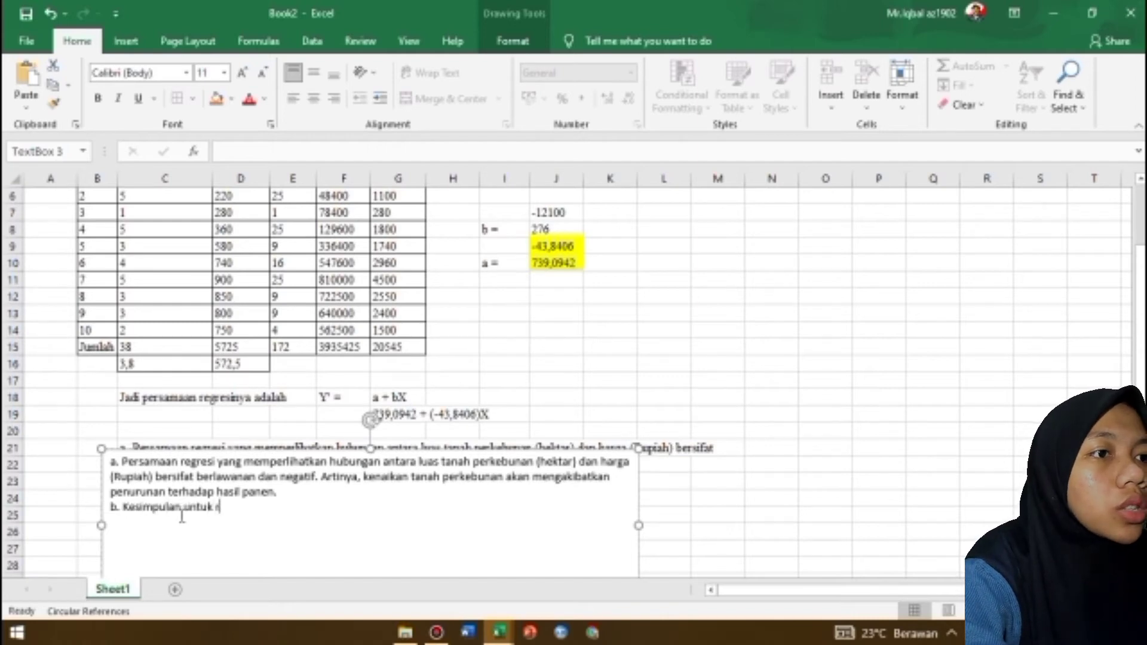
type("egresi yaitu, pers")
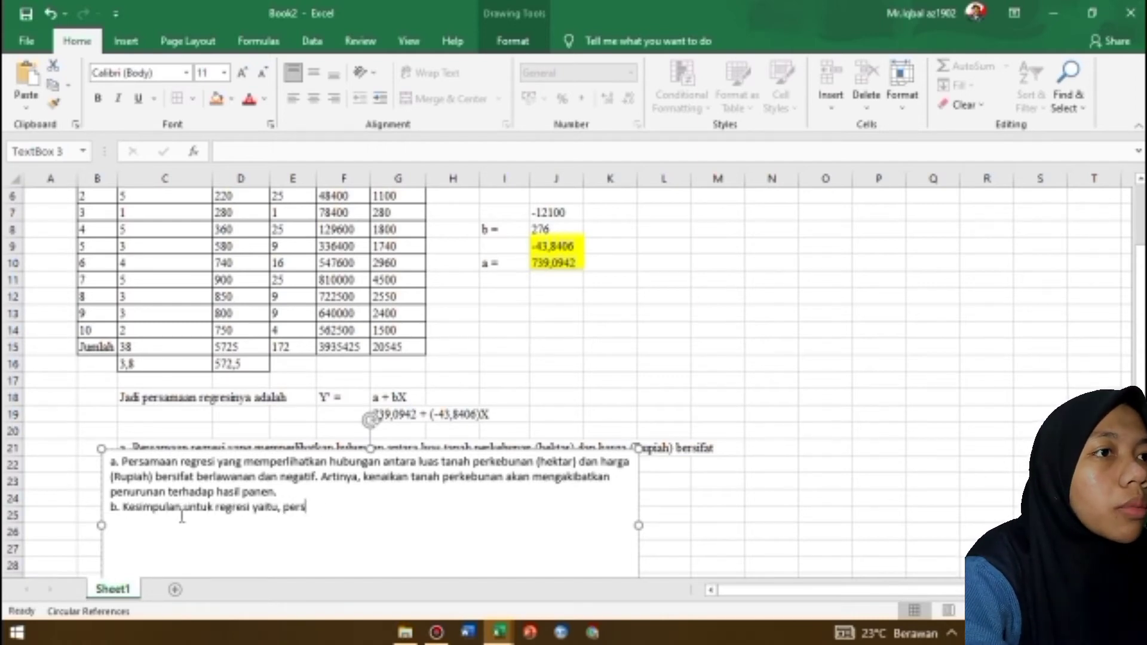
type("amaan regresi yang mem")
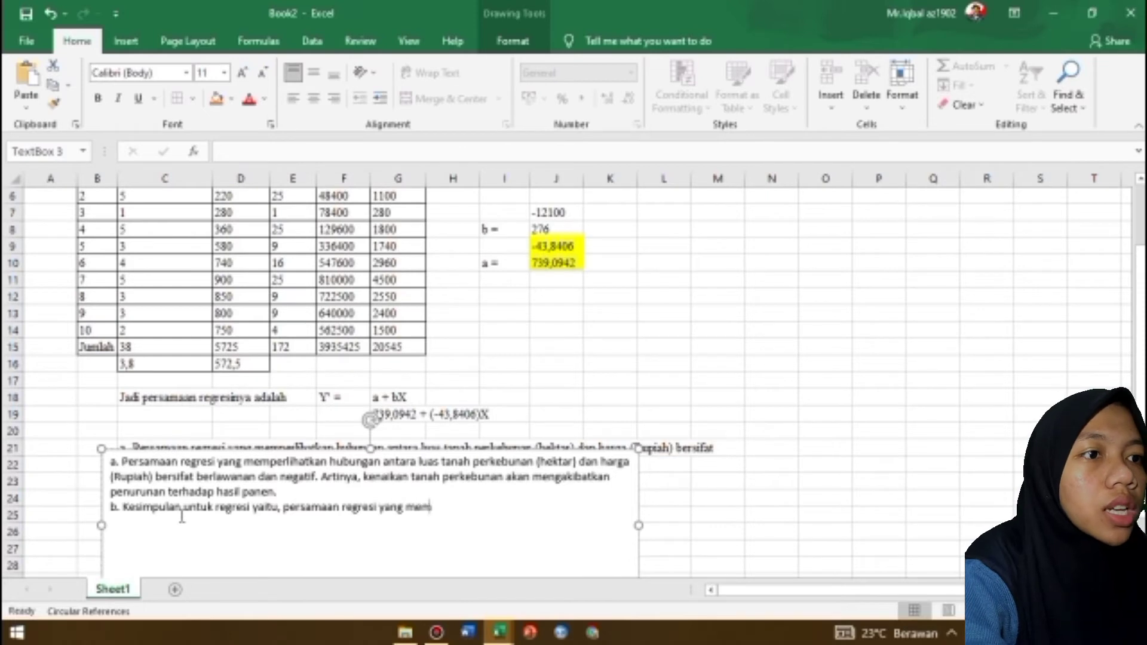
type("perlihatkan hubung")
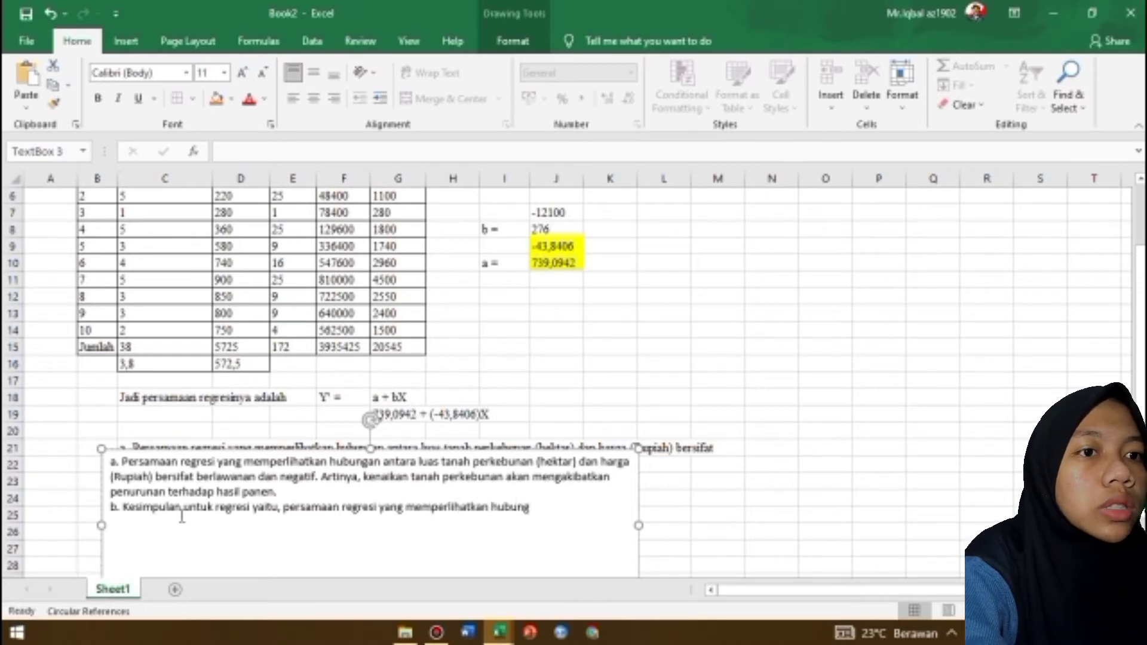
type("an luas tanah perkbenuan")
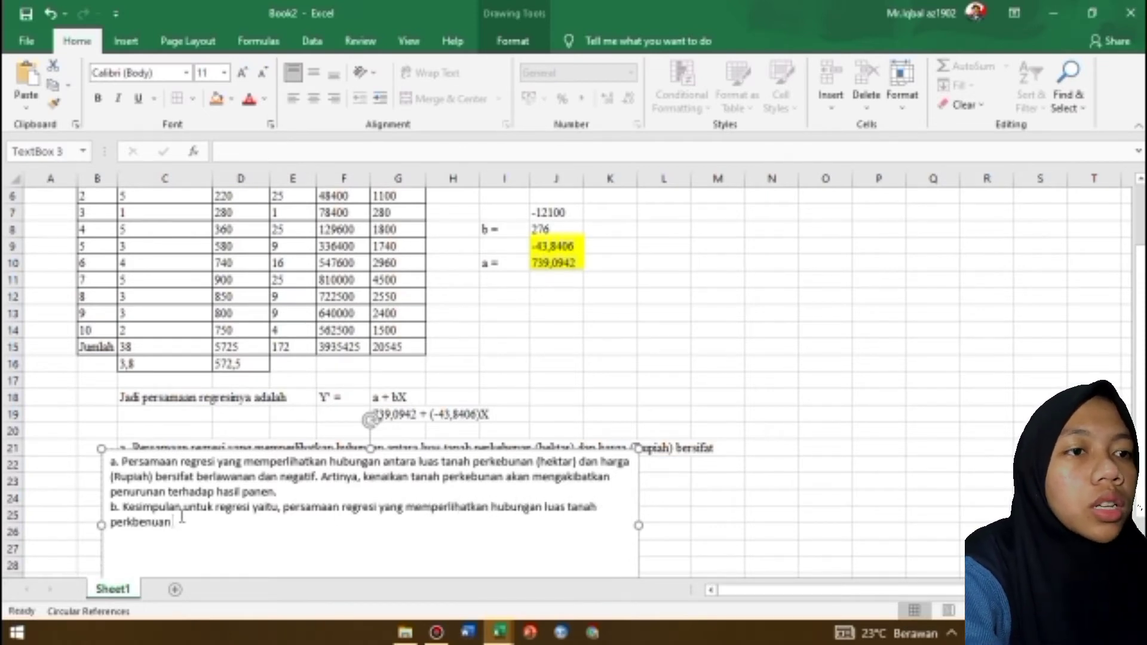
type(" dengan harga jual sebagai")
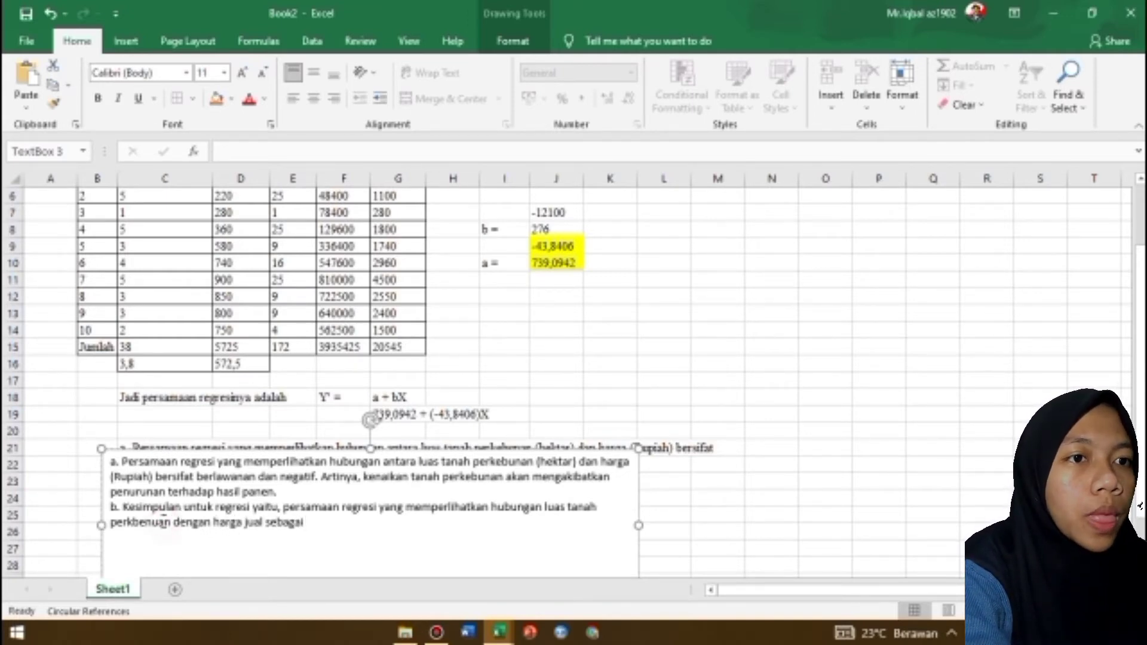
Correct the misspelled word "perkbenuan" in point b to "perkebunan"
left_click(162, 520)
key("BackSpace")
key("BackSpace")
key("BackSpace")
key("BackSpace")
type("ebun")
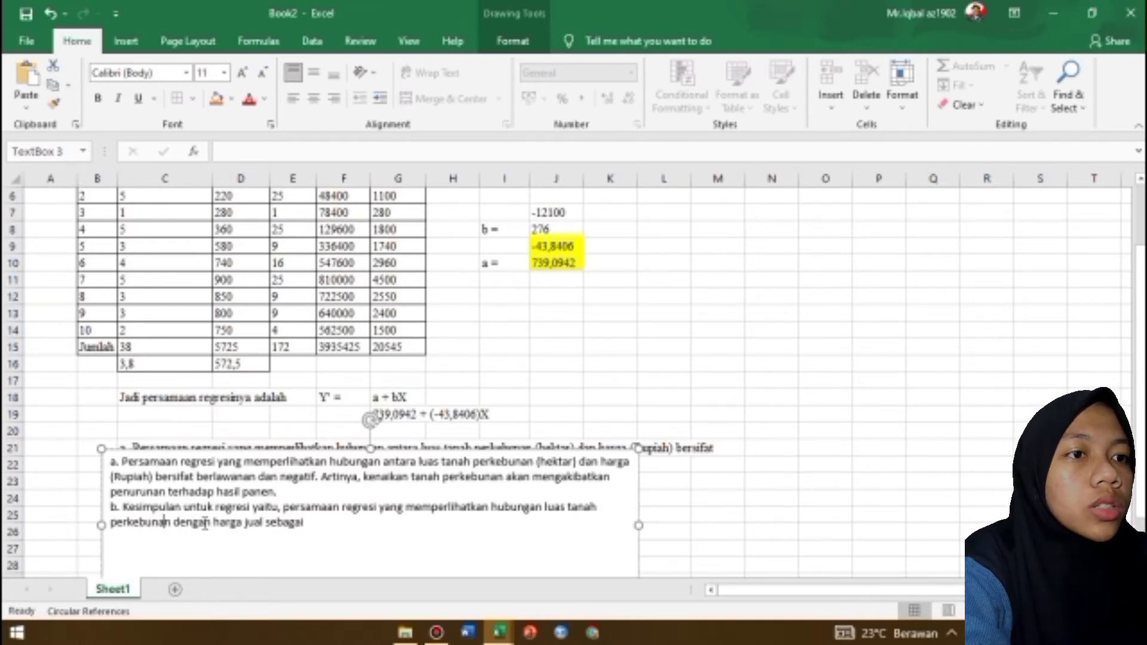
Append the regression equation to the end of point b, beginning with "Y' = 739,09"
left_click(322, 524)
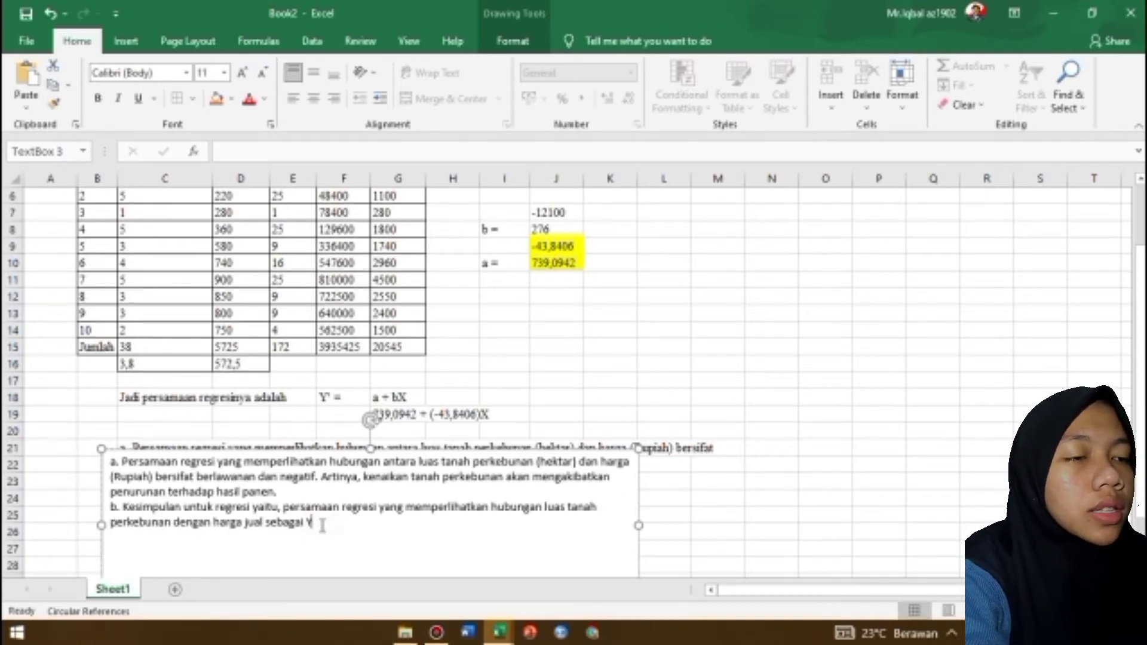
type("Y' = 7")
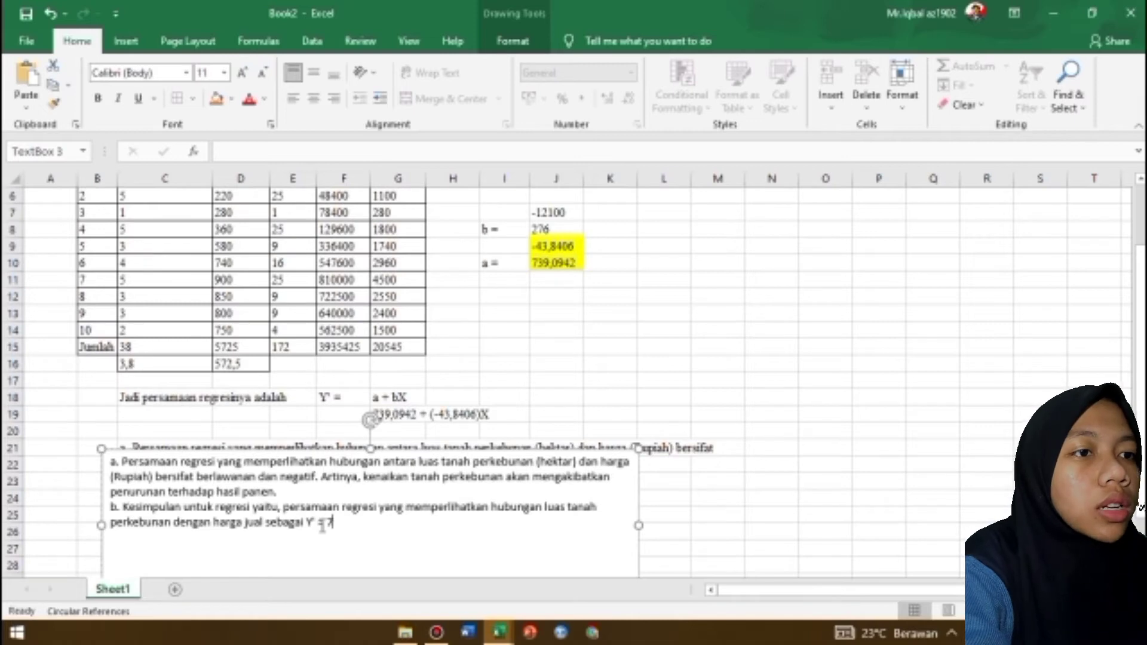
type("39,0942 + (-43,8406)X")
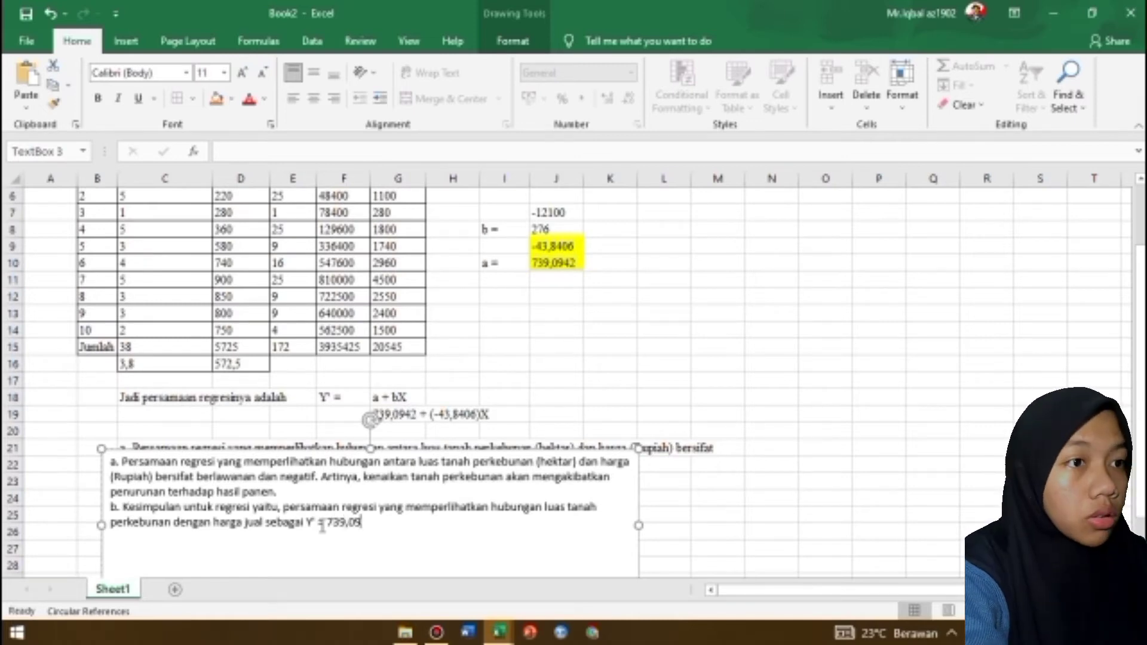
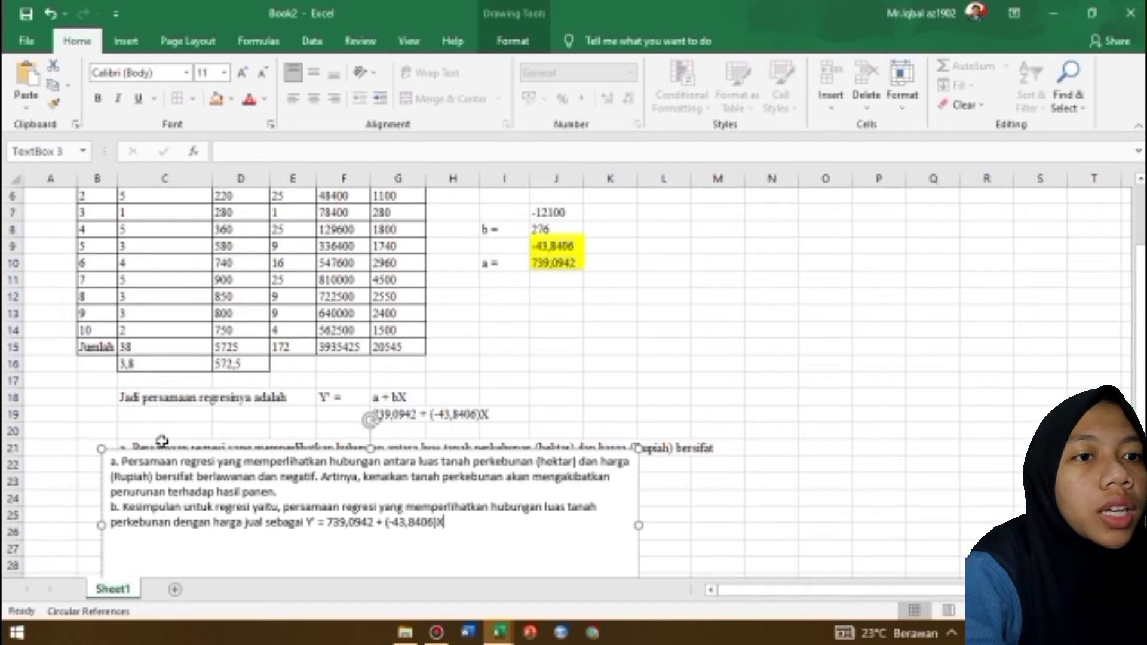
Start a new line under point b reading "nilai b = (-43,8406) yang berarti jika nilai variabel bebas X bertambah 1 unit maka nilai"
type("nilai b = (-43,8406")
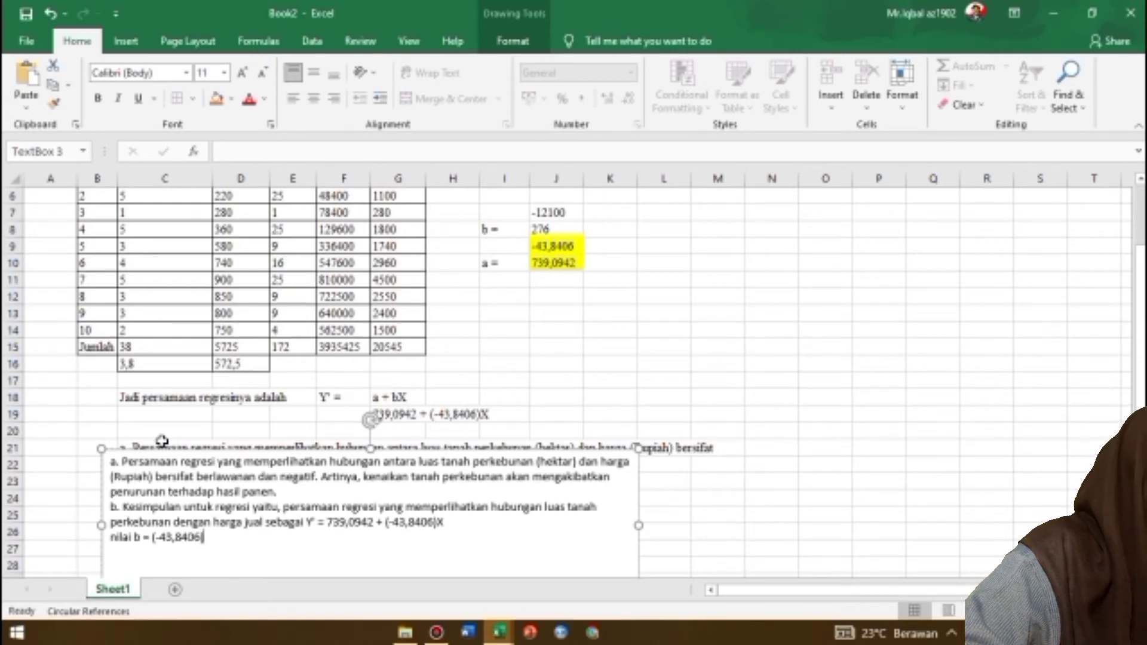
type("ng be")
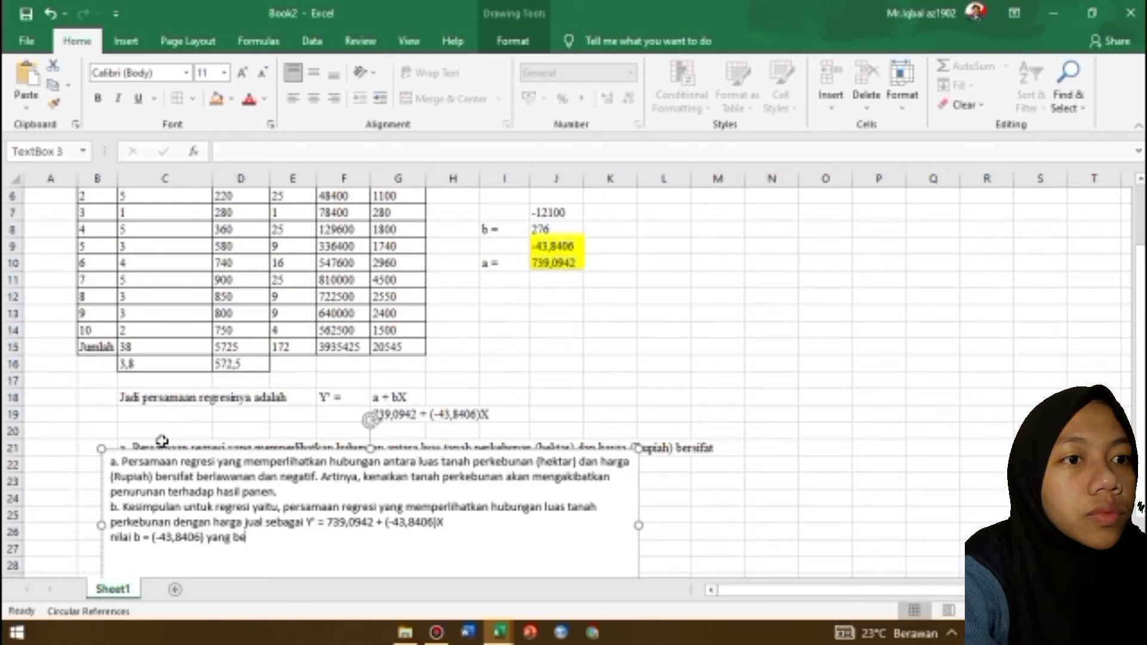
type("rarti jika n")
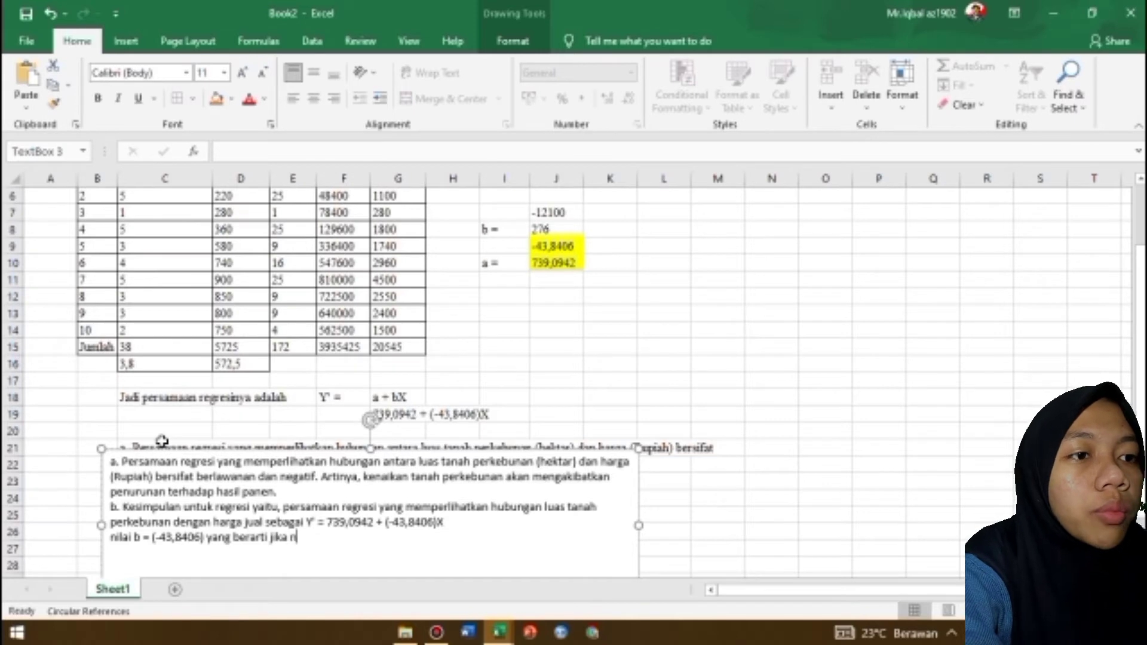
type("ilai variabel be")
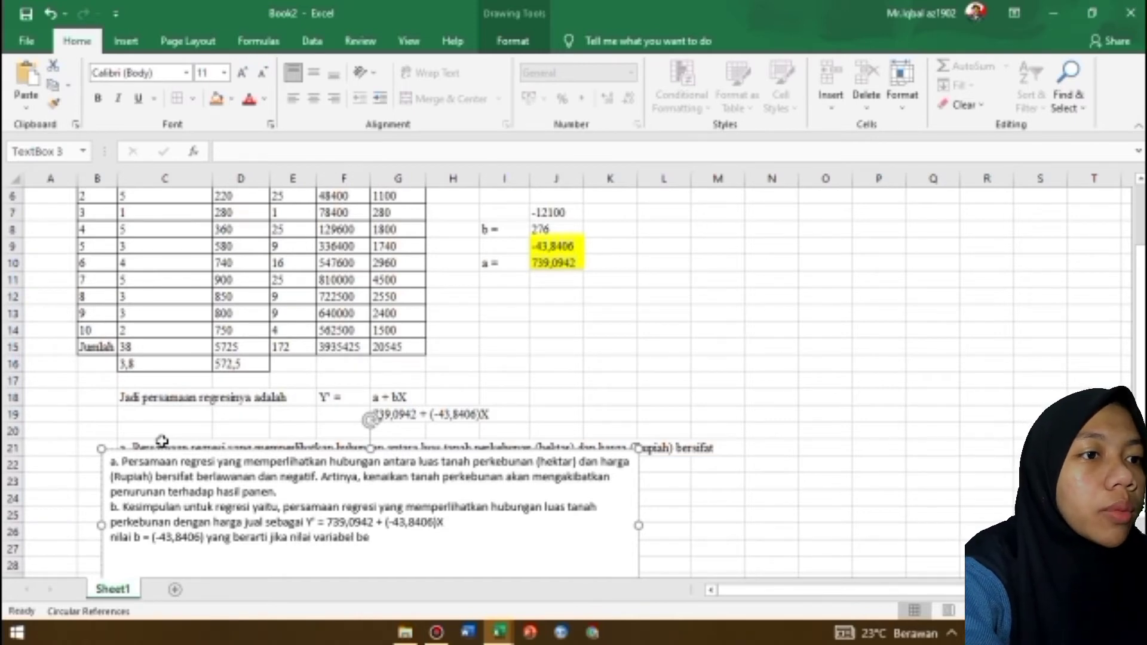
type("bas X be")
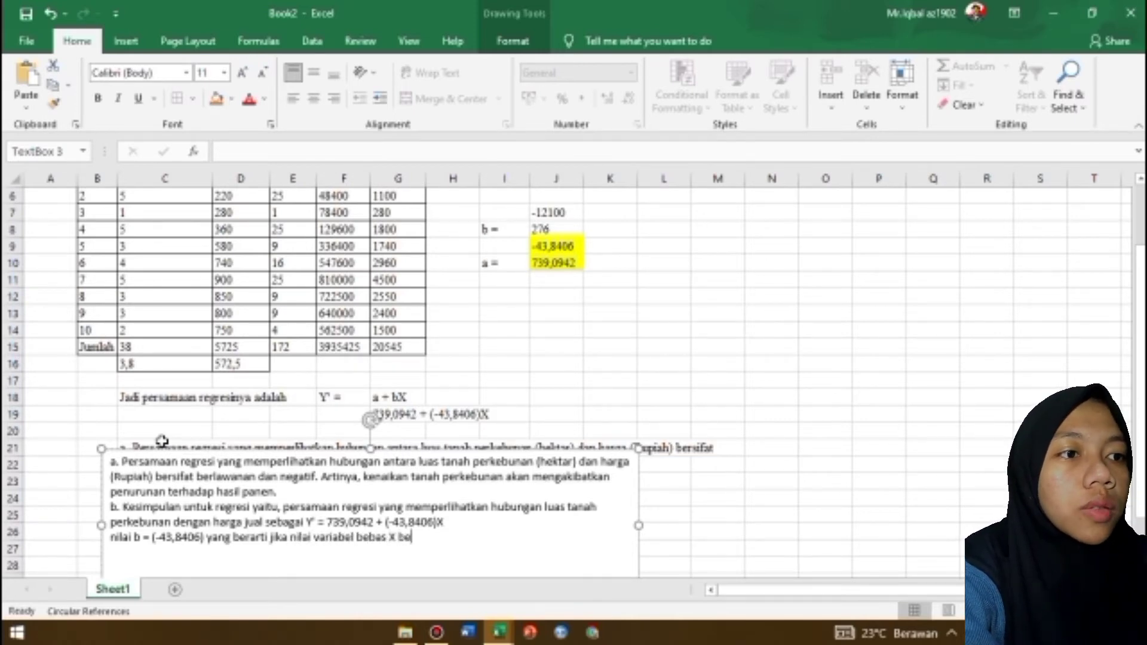
type("rtambah 1 ur")
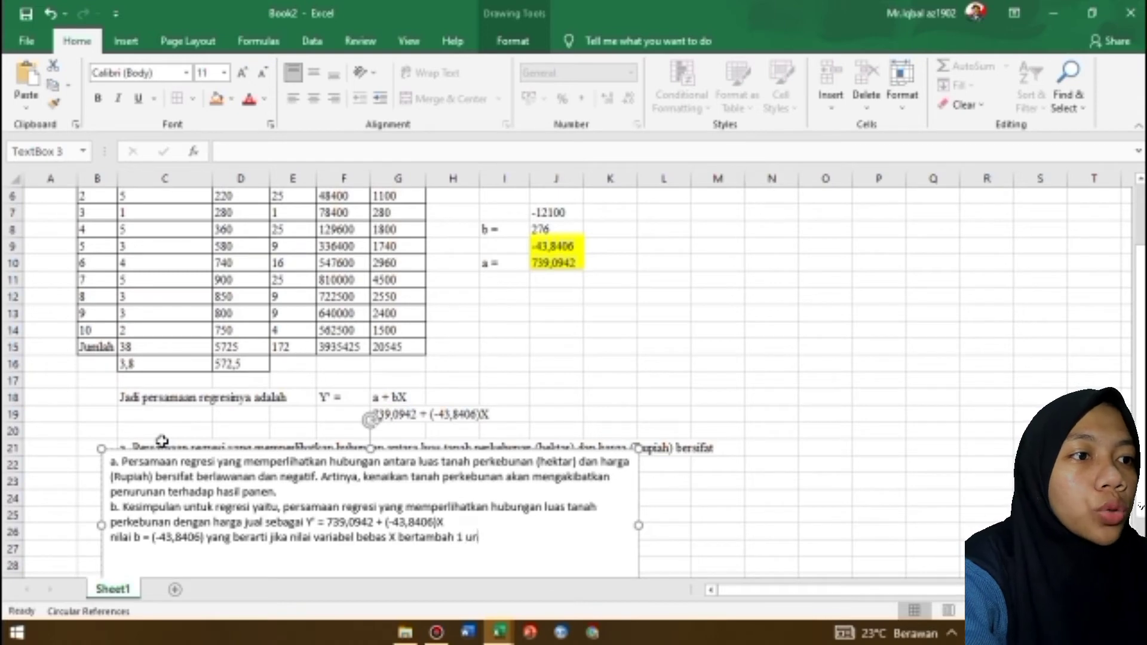
key("BackSpace")
type("nit maka nilai")
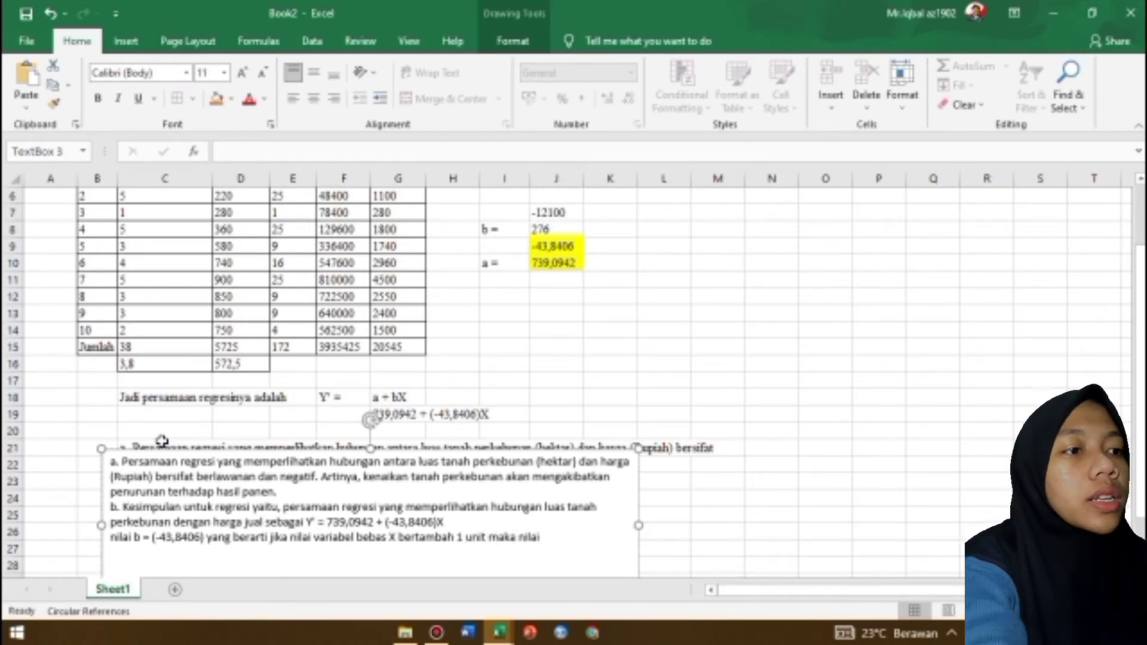
type(" variabel ")
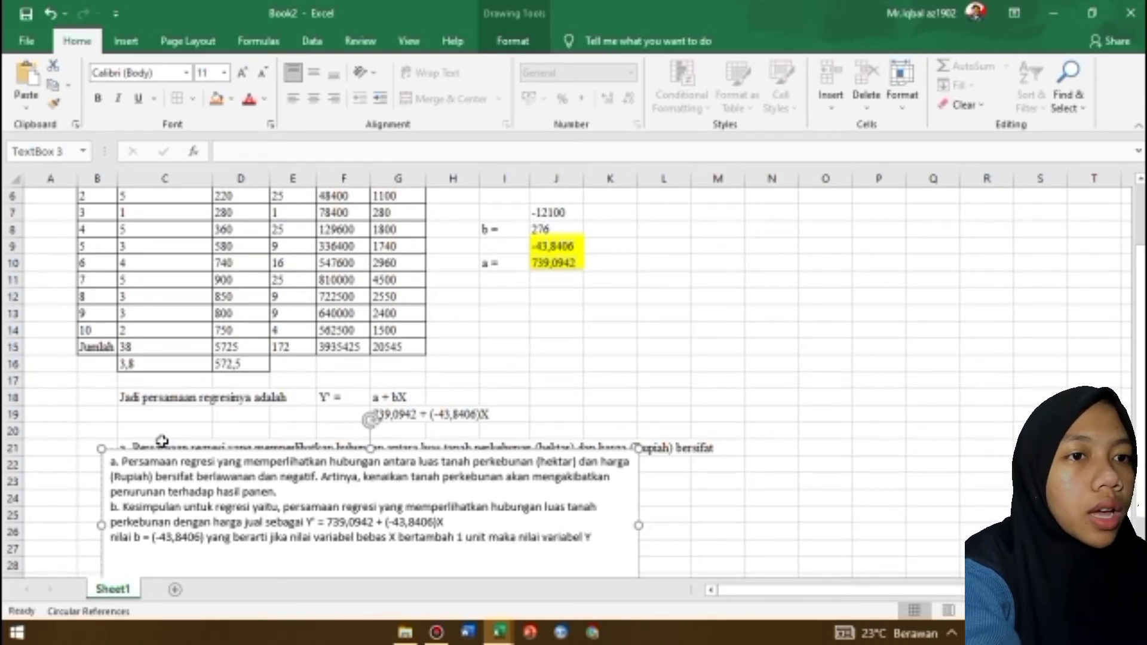
type("Y akan turun sebesar 43,8406")
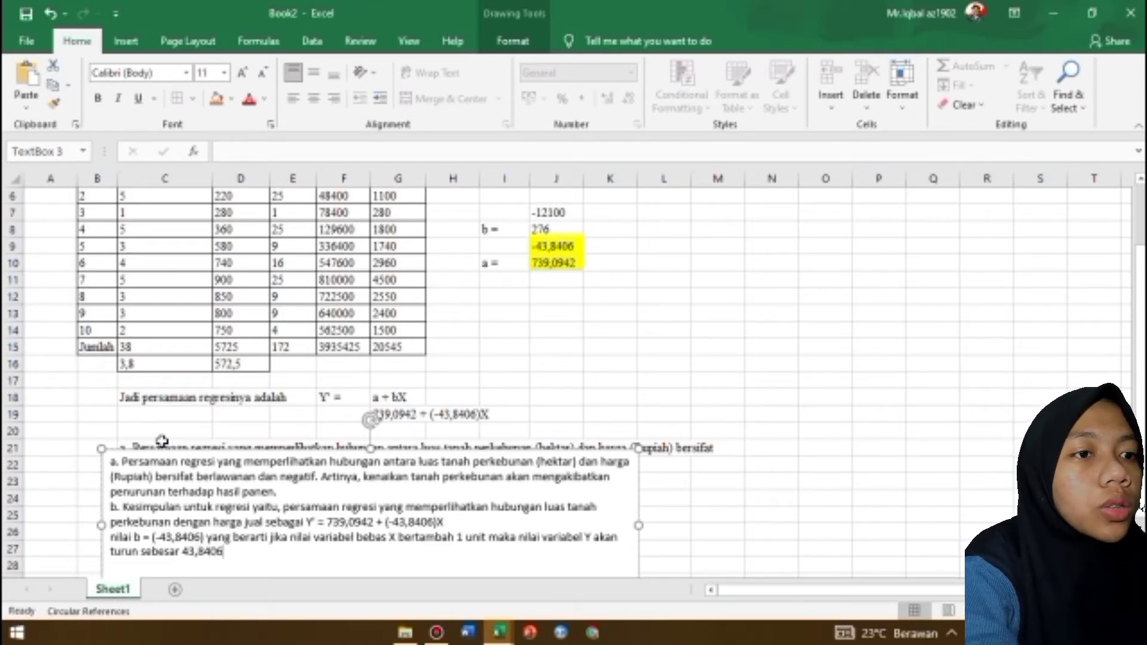
Complete the sentence about b with "variabel Y akan turun sebesar 43,8406 unit dalam kata lain hubungannya bersifat berlawanan."
type("un")
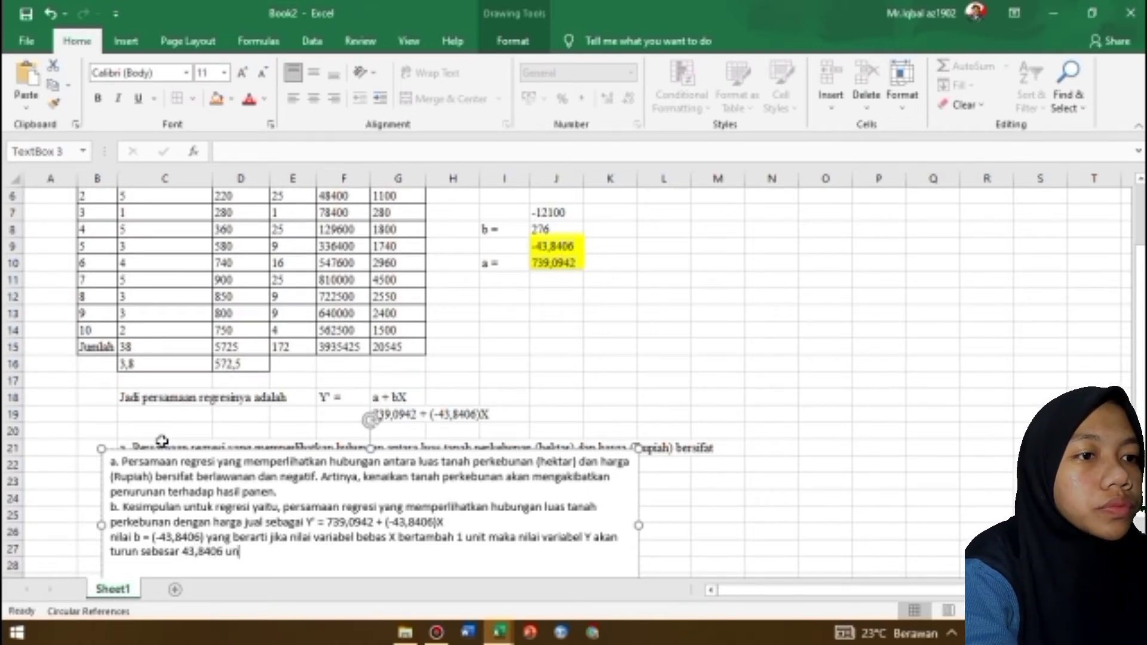
type("it dalam kata lain")
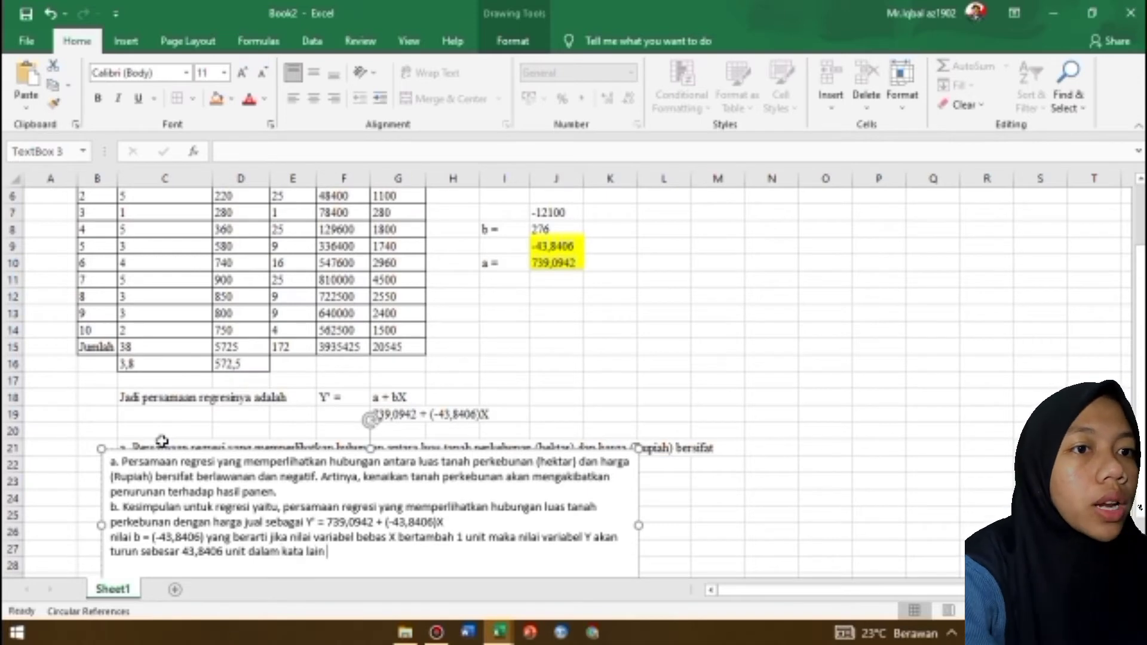
type(" hubungannya bersifat")
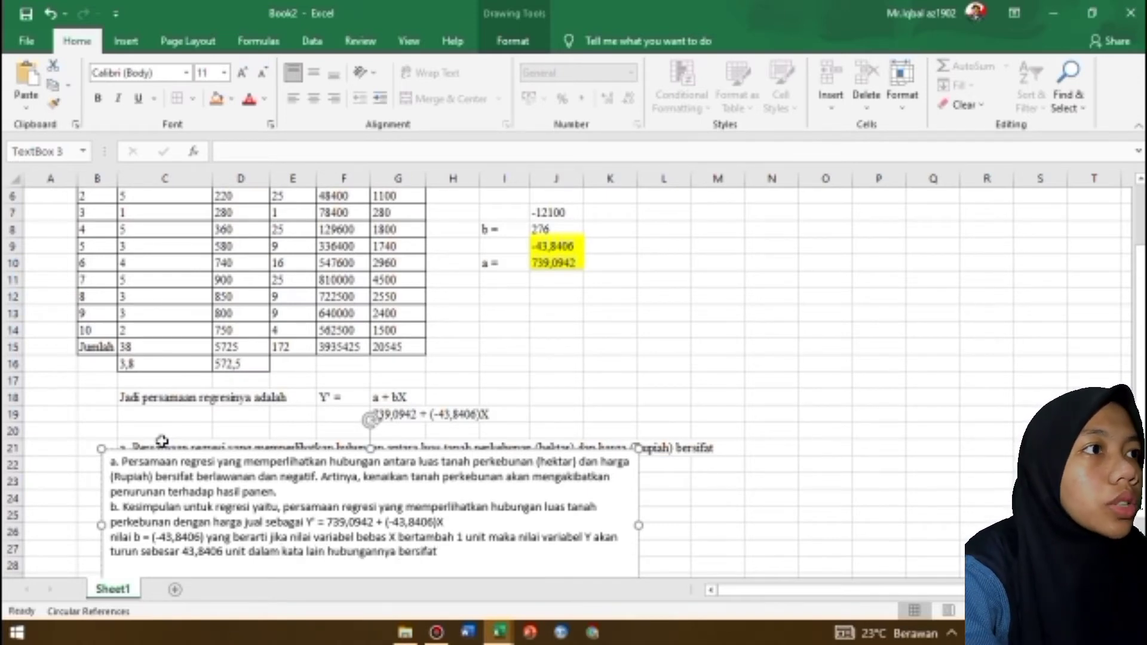
type(" berlawan")
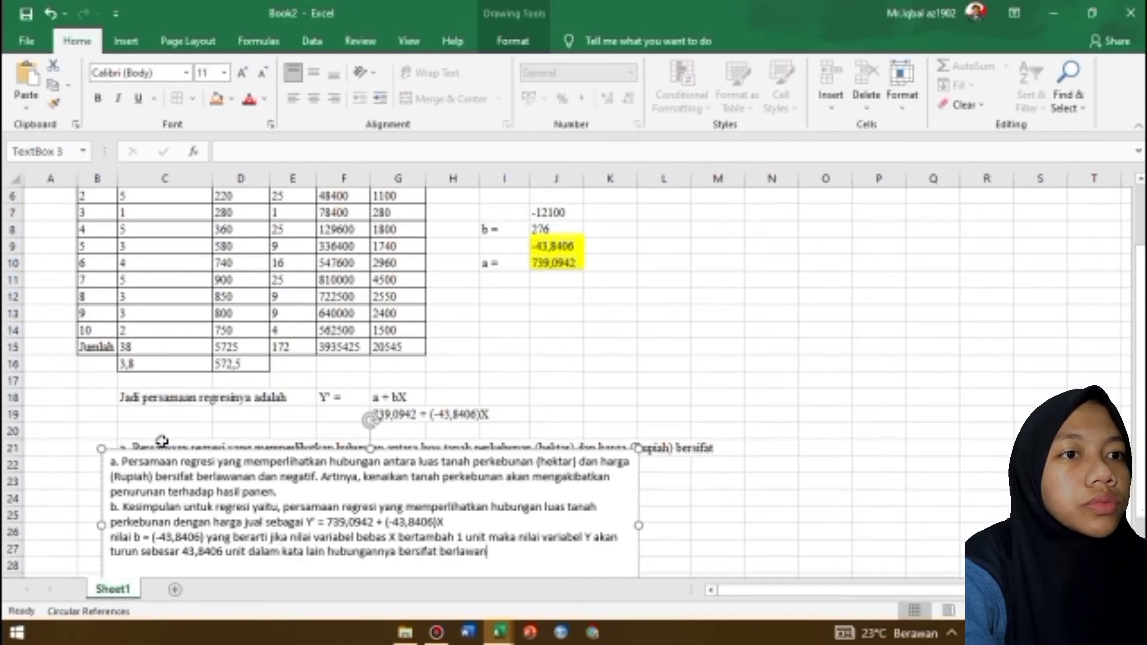
type("an.")
Clear the leftover sentence from cell C21 behind the text box
left_click(130, 445)
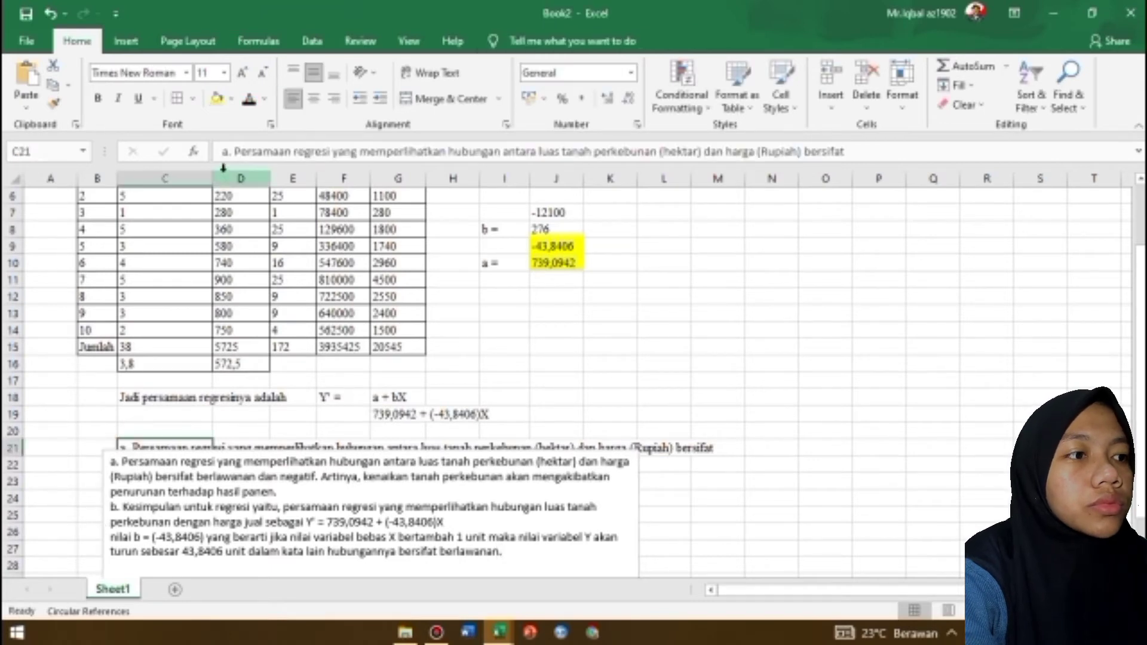
left_click_drag(222, 151, 884, 149)
key("BackSpace")
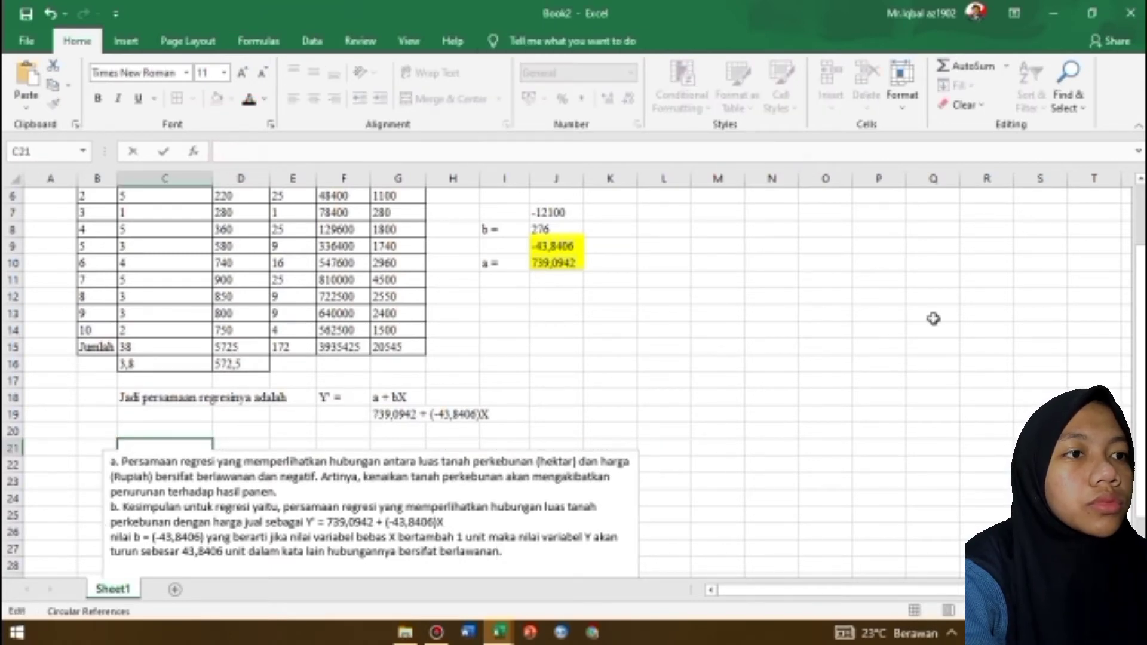
left_click(971, 330)
Move the text box so it starts at column B, row 21, and shorten its height to end at row 27
left_click(162, 461)
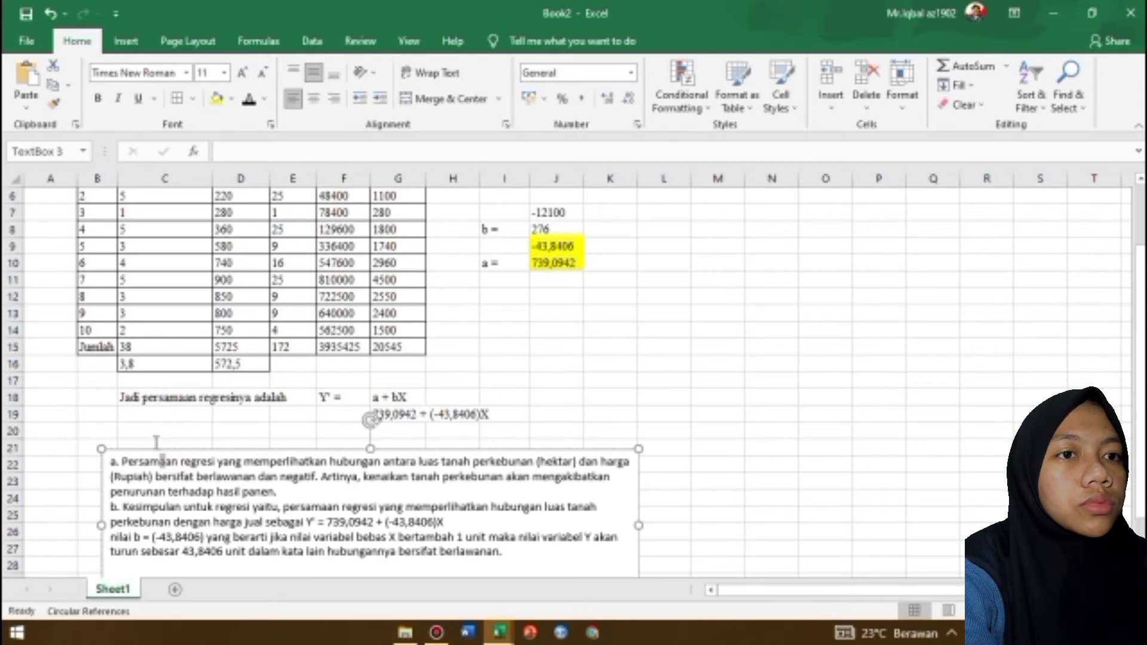
mouse_move(322, 446)
left_mouse_down()
mouse_move(296, 429)
mouse_move(288, 437)
mouse_move(300, 434)
left_mouse_up()
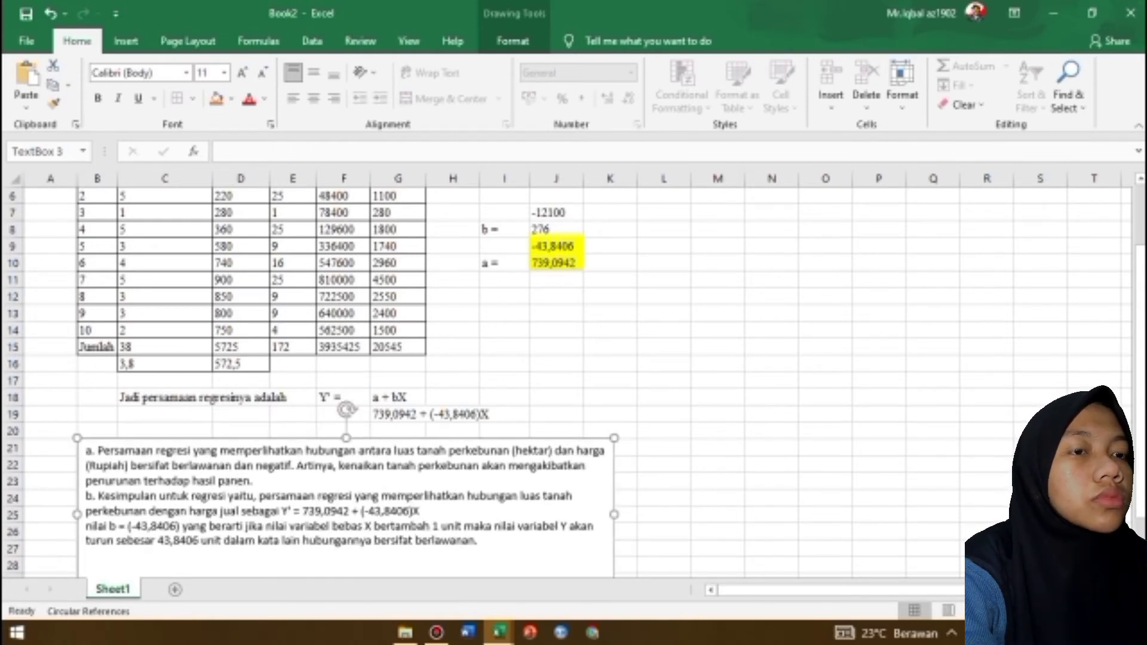
left_click_drag(1141, 374, 1140, 418)
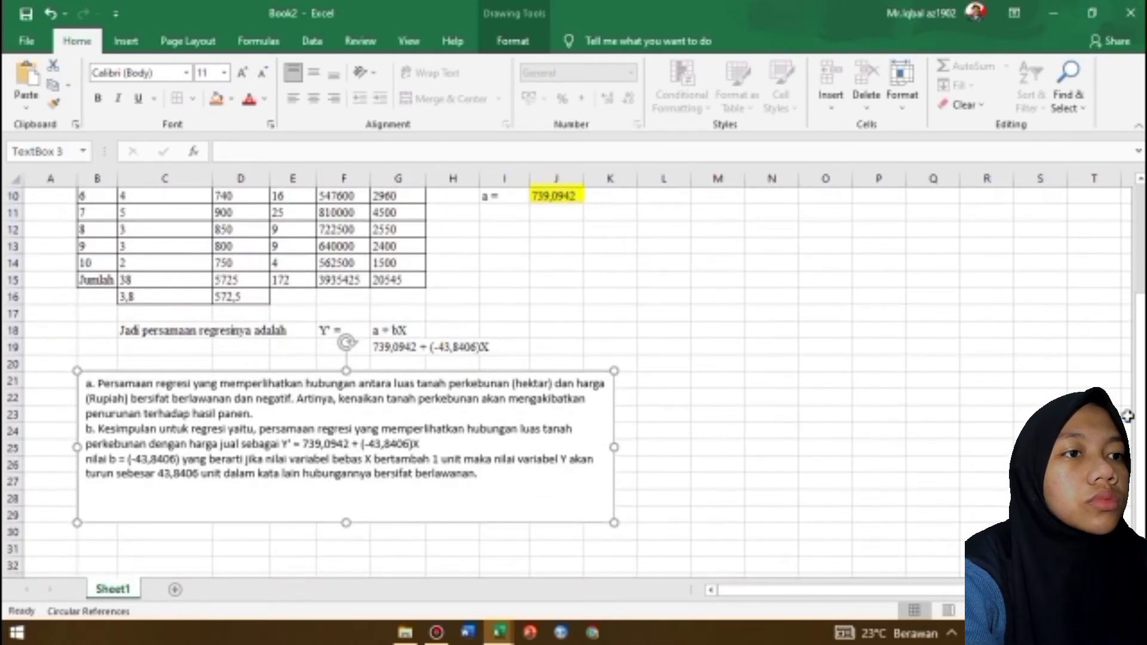
key("F7")
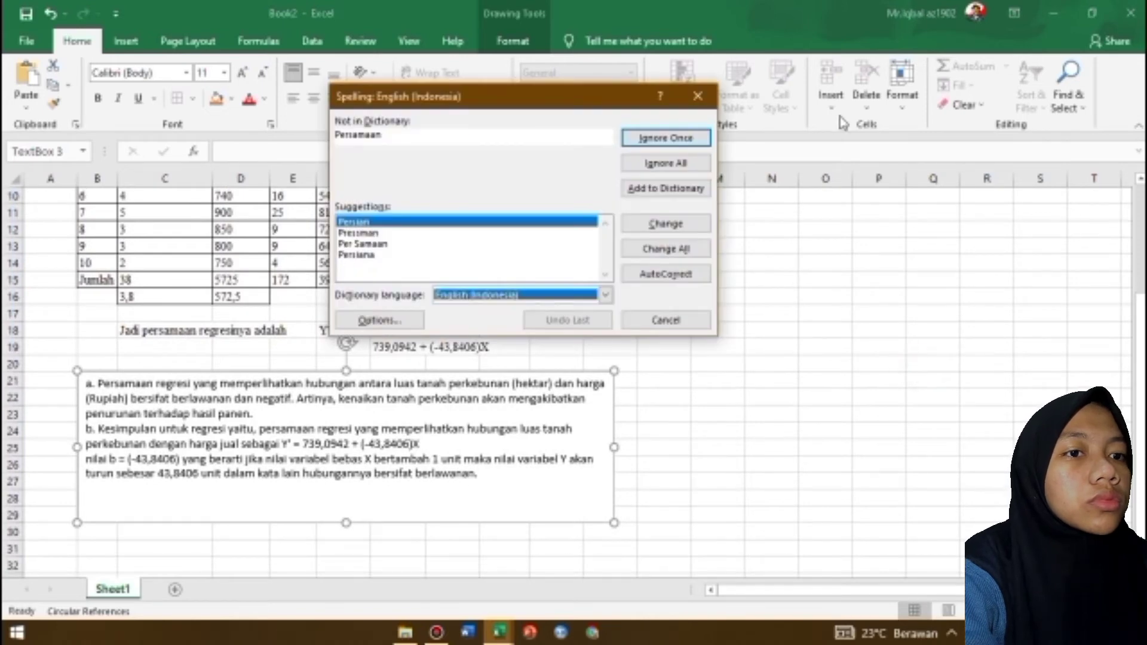
left_click(698, 97)
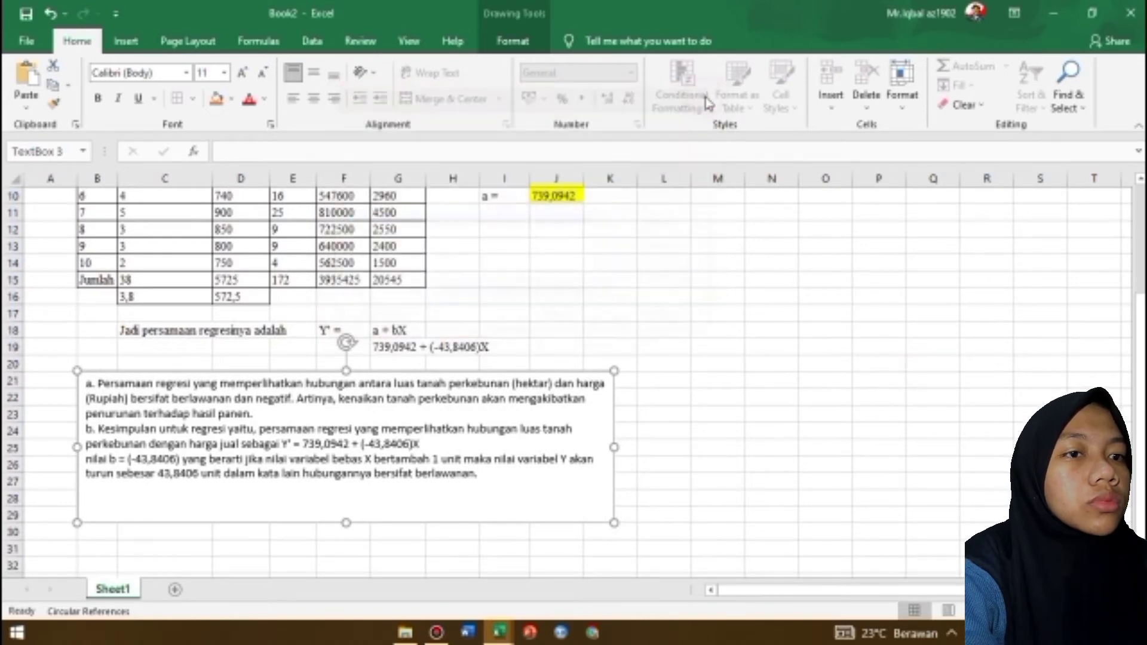
left_click_drag(346, 521, 343, 491)
left_click(349, 534)
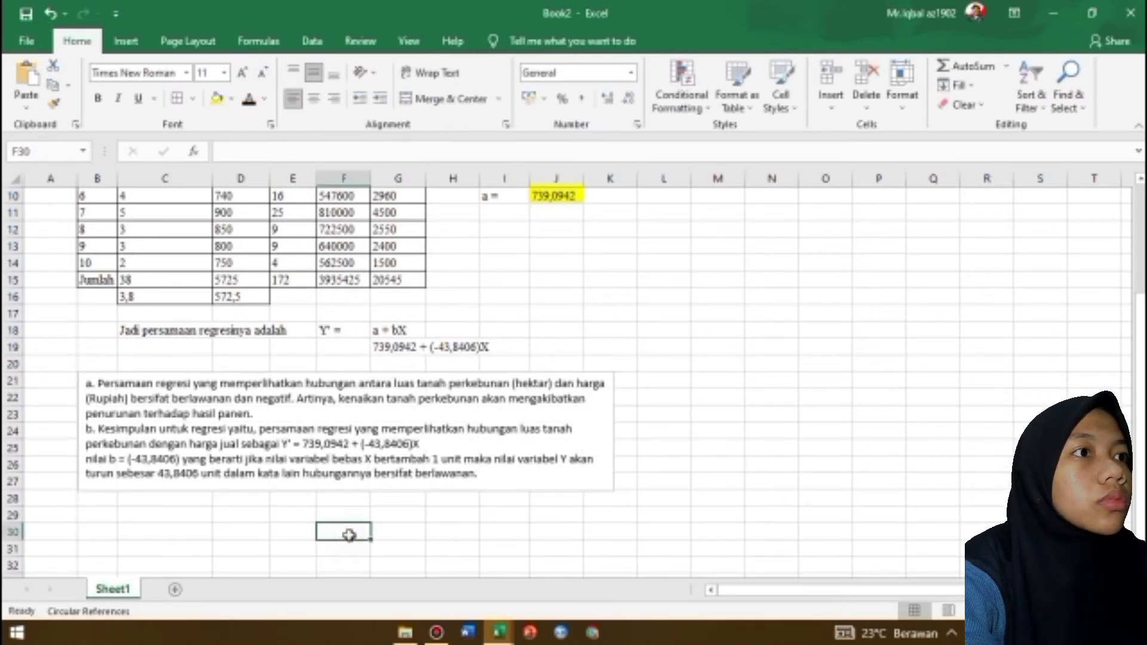
key("XF86MonBrightnessUp")
key("XF86MonBrightnessUp")
key("XF86MonBrightnessUp")
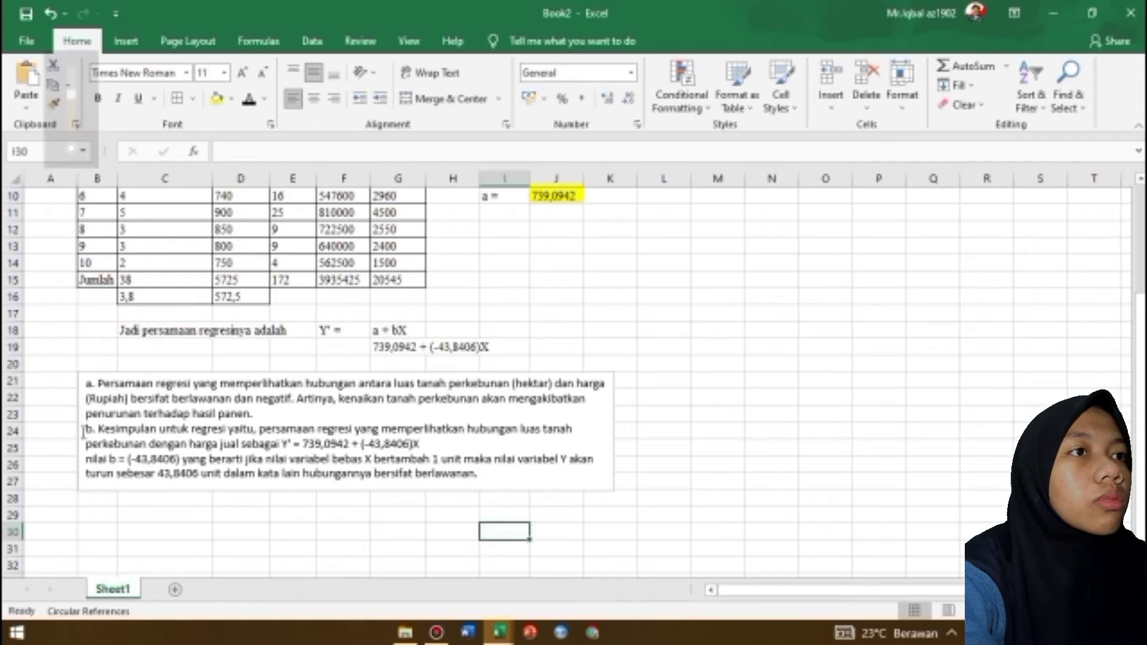
left_click(97, 378)
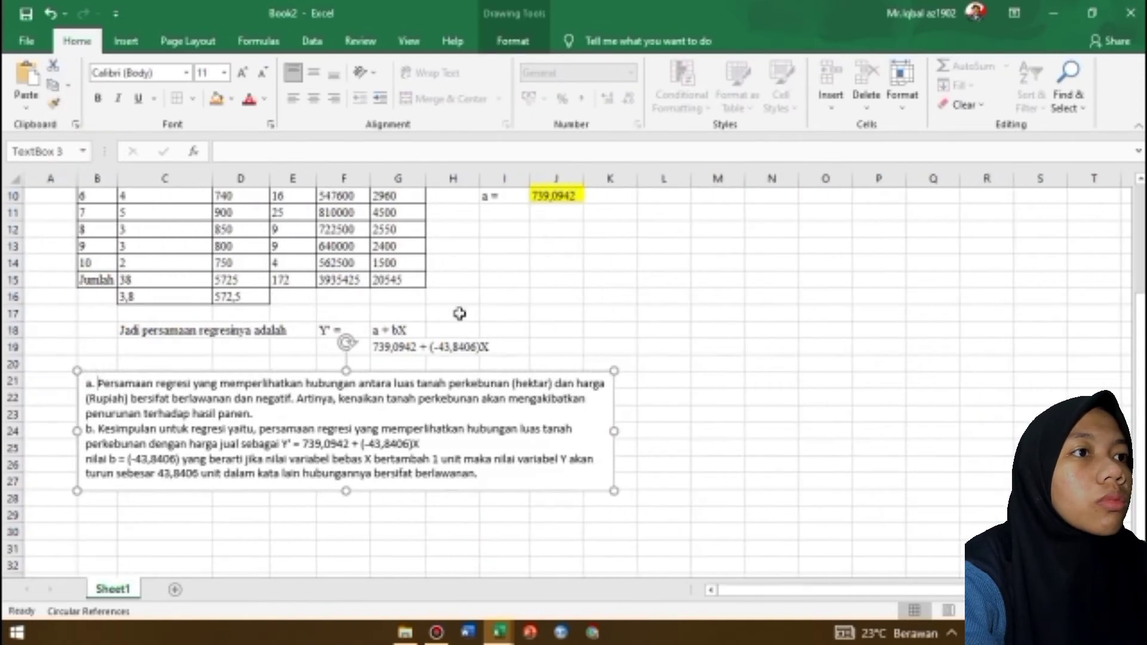
left_click(616, 296)
Merge cells I7:I9 around the "b =" label and align it left horizontally and middle vertically
key("Up")
key("Up")
key("Up")
key("Up")
key("Up")
key("Up")
key("Up")
key("Up")
key("Up")
key("Up")
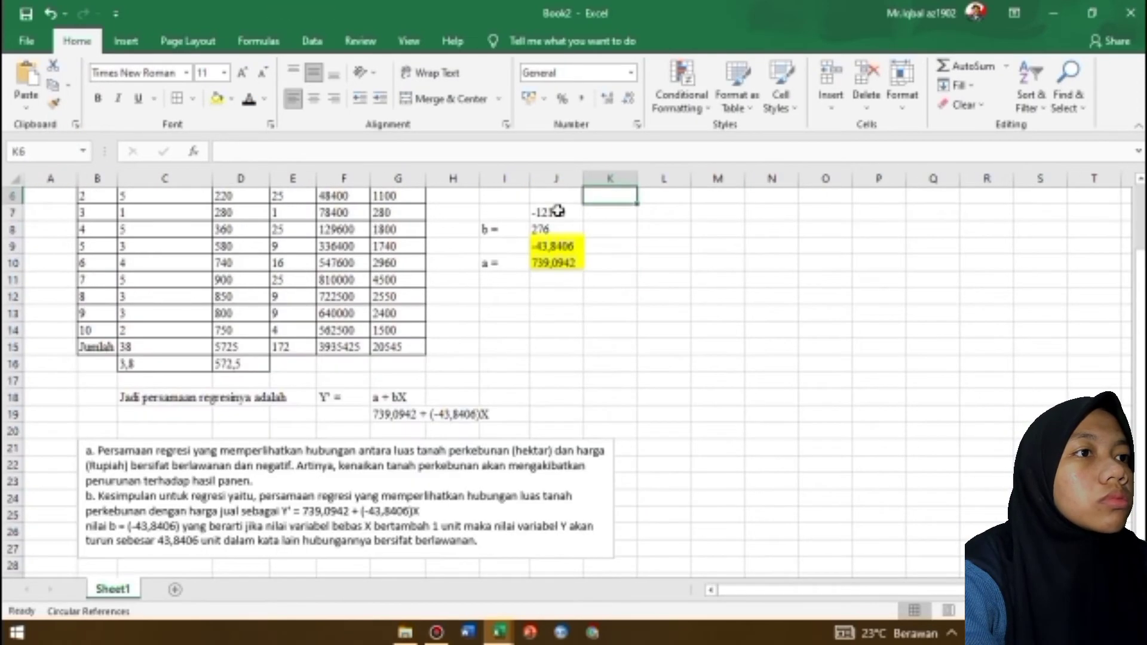
left_click_drag(504, 212, 503, 246)
left_click(451, 98)
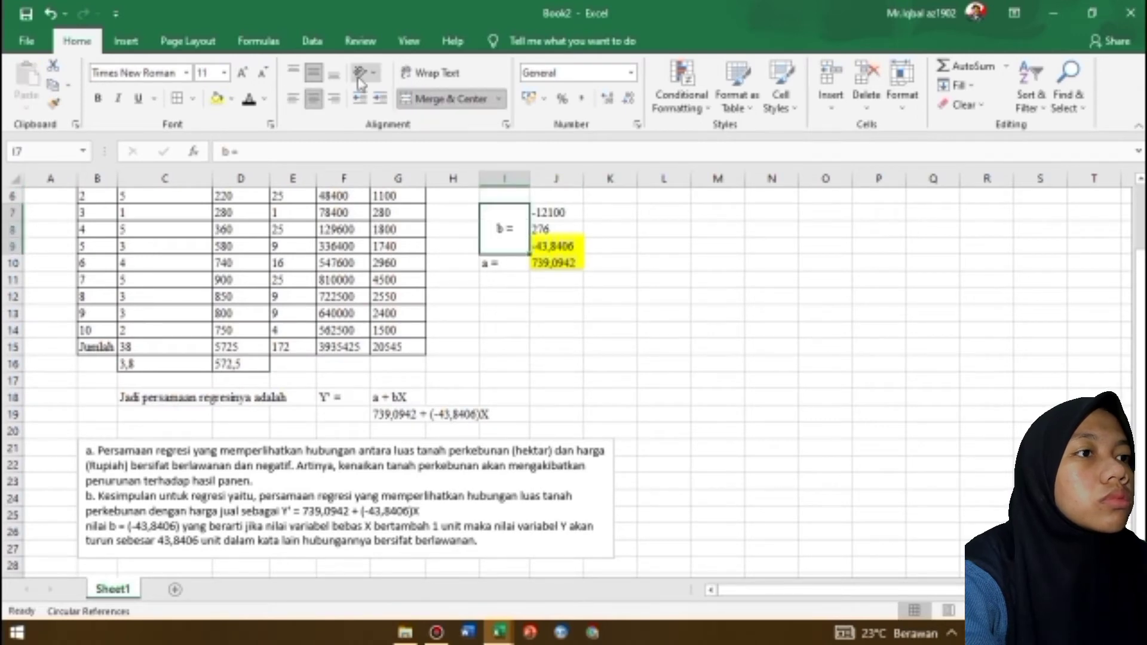
left_click(293, 72)
left_click(293, 98)
left_click(314, 72)
left_click(720, 279)
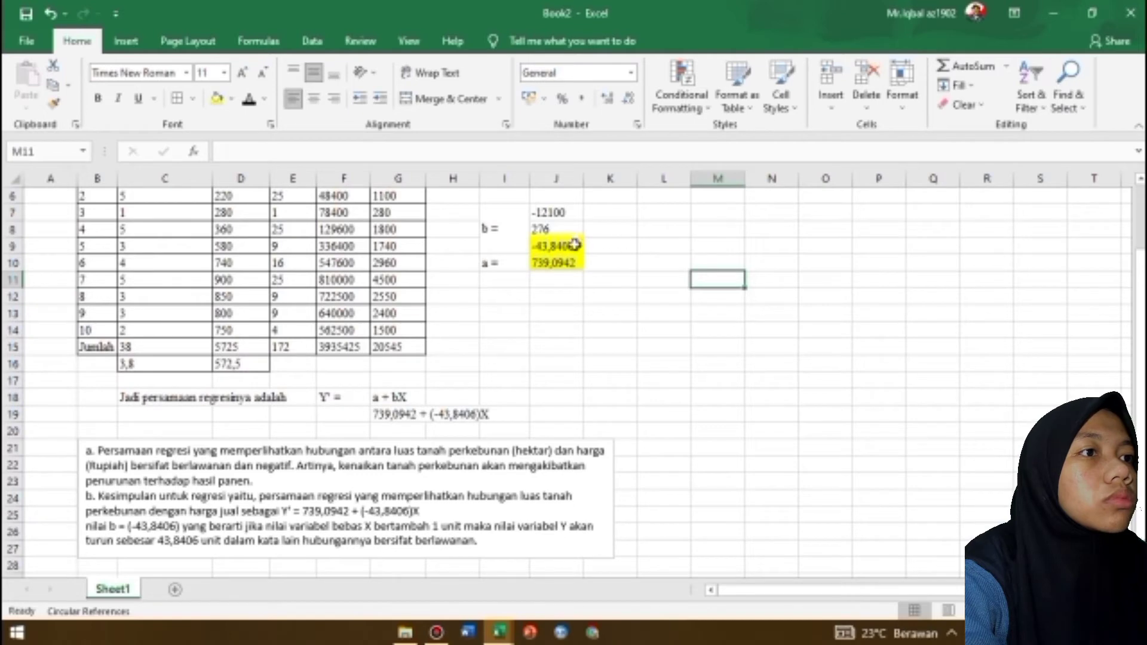
Insert blank cells at H10:J10, shifting the "a =" label and its value down one row
left_click_drag(463, 263, 558, 263)
right_click(557, 263)
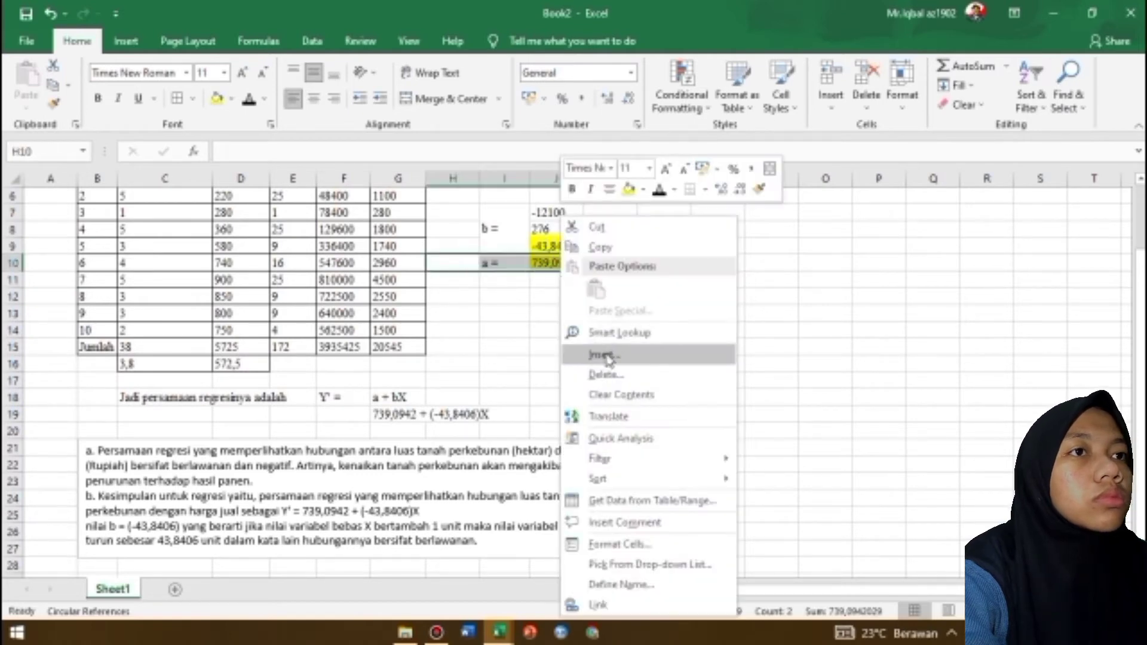
left_click(604, 350)
left_click(568, 396)
left_click(566, 398)
Remove the yellow fill from the blank cell J10 between the b and a values
left_click(556, 263)
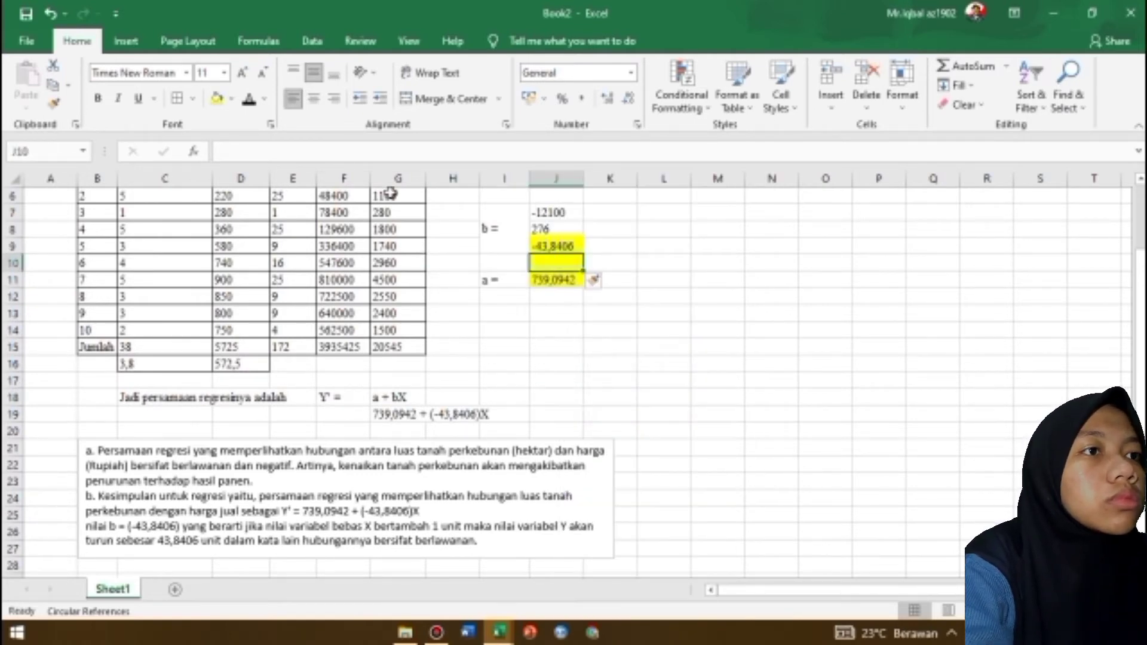
left_click(231, 99)
left_click(257, 245)
left_click(717, 311)
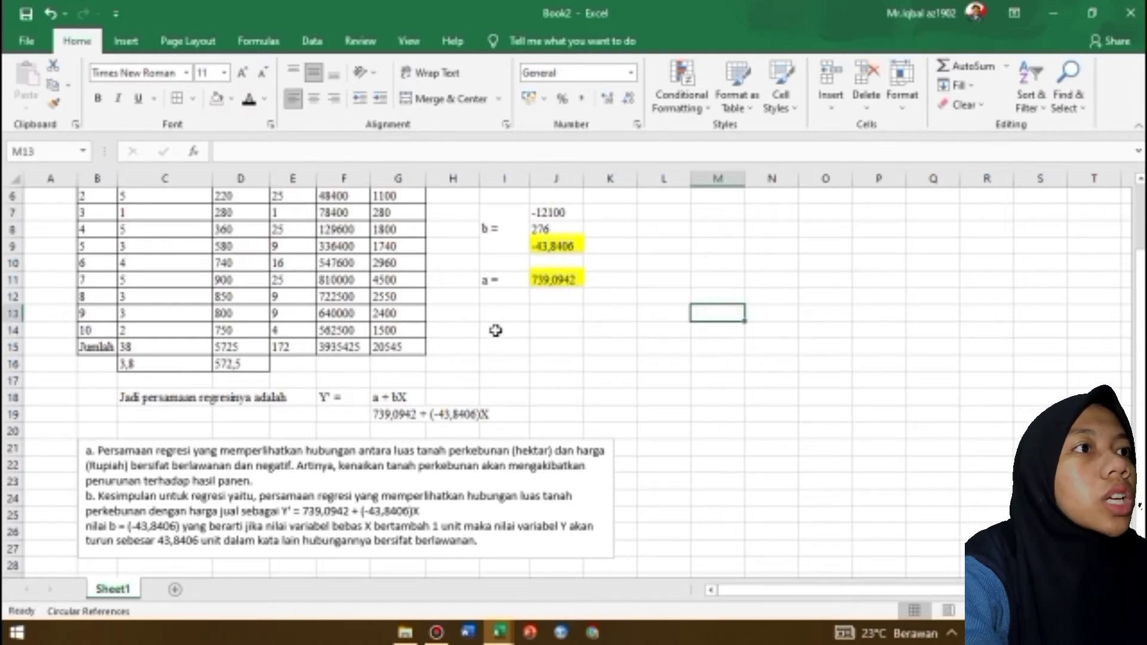
Open the Regression tool from the Data Analysis tools
left_click(663, 247)
left_click(312, 41)
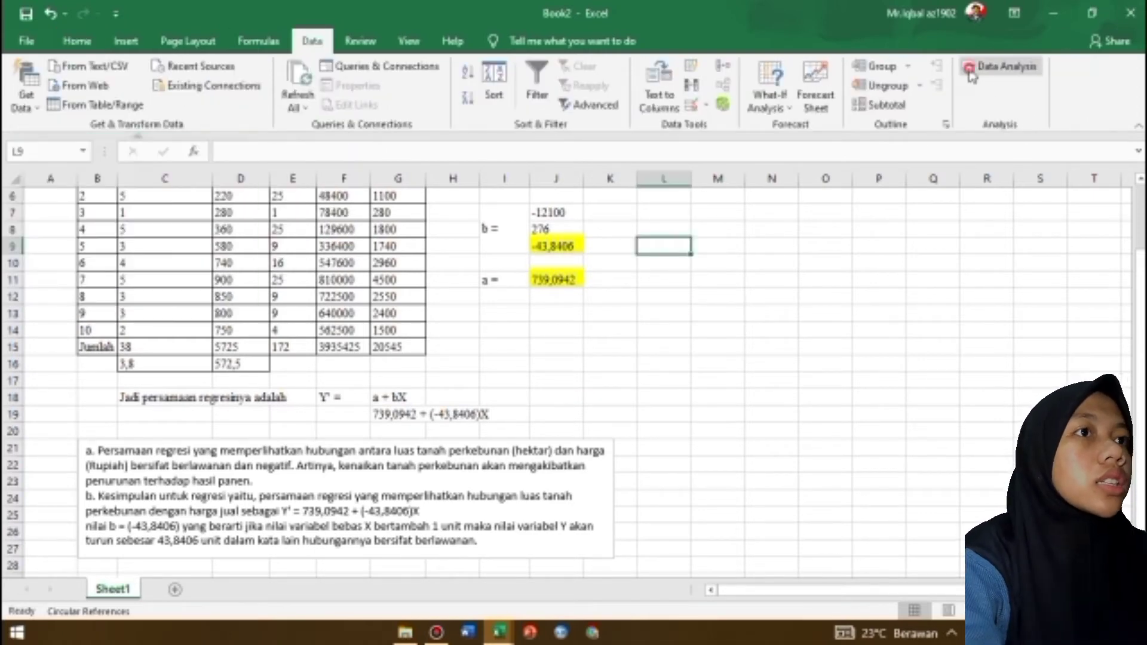
left_click(1001, 66)
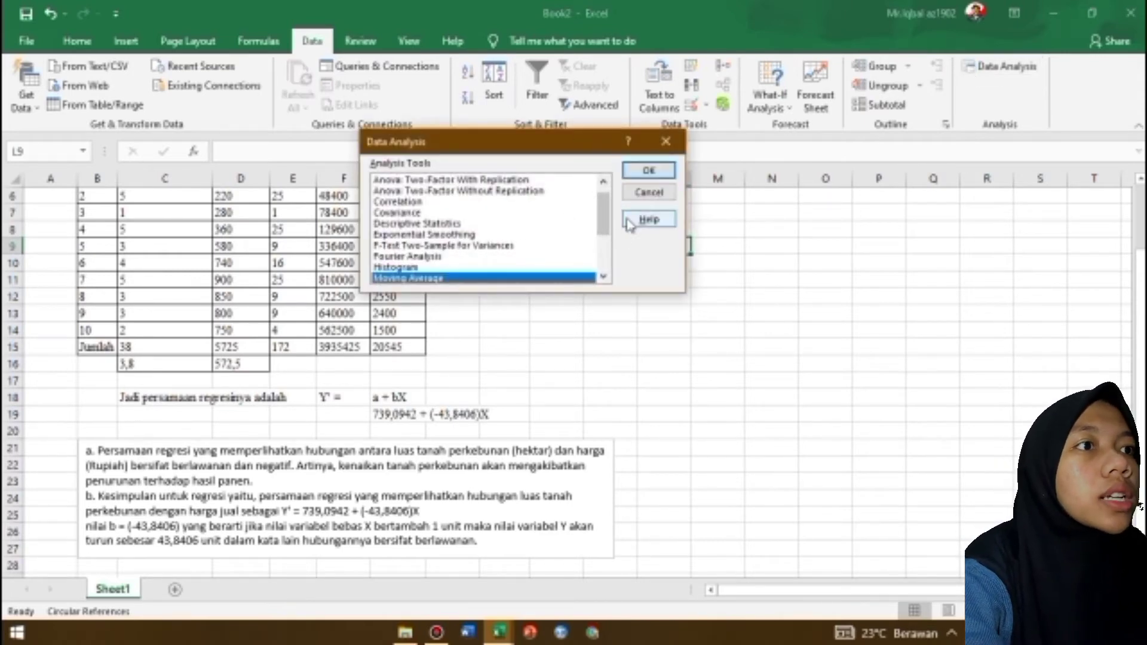
left_click(595, 212)
left_click_drag(606, 221, 605, 243)
left_click(574, 256)
left_click(650, 171)
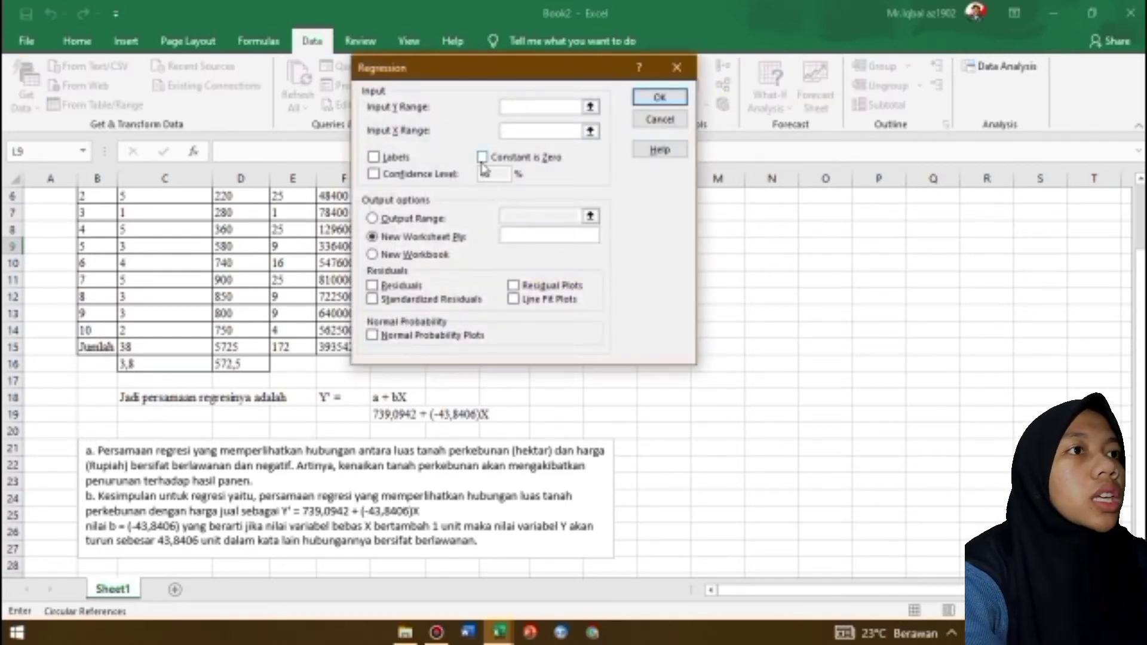
Set the regression's Y range to the Harga values D5:D14 and its X range to the Luas Hektar values C5:C14
scroll(443, 236, "up", 1)
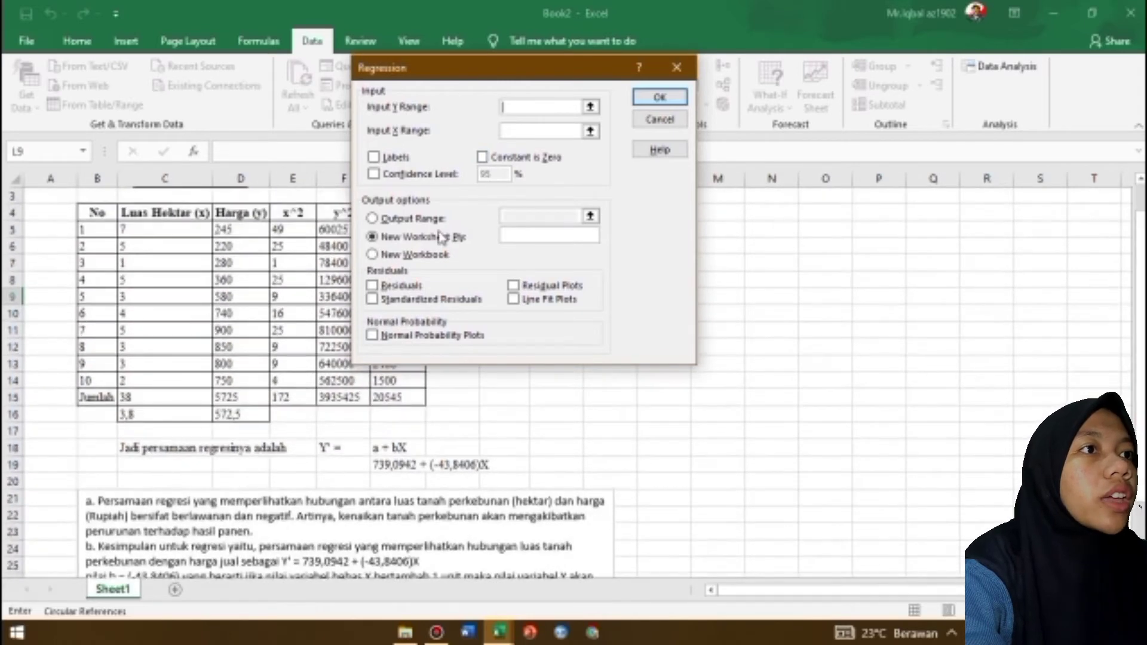
left_click(590, 106)
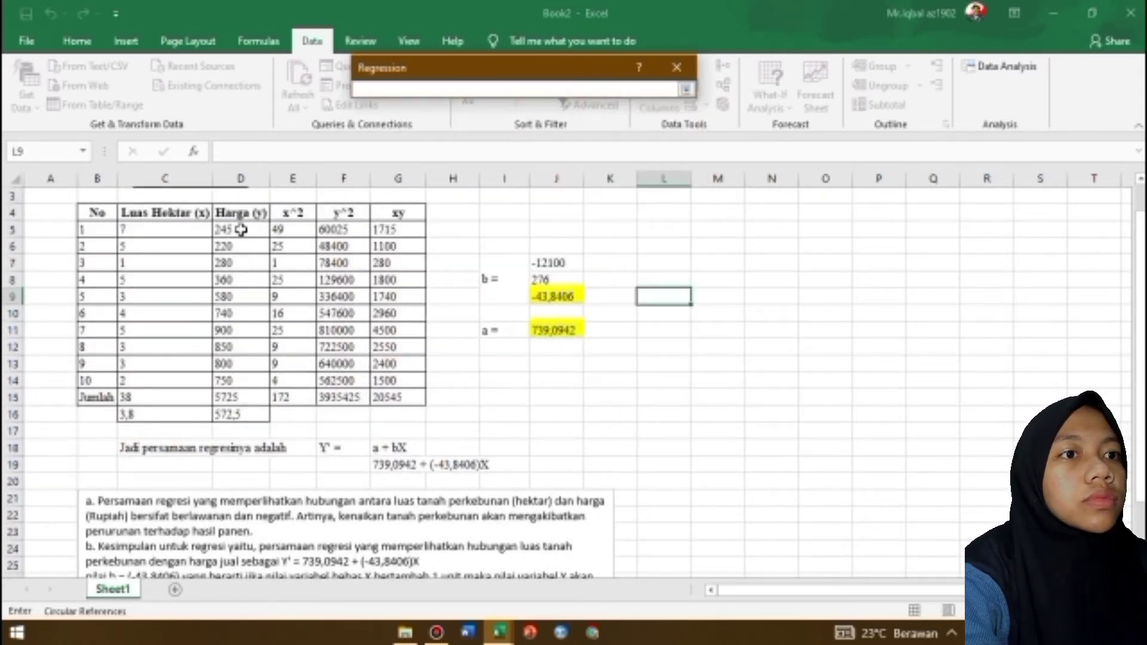
left_click_drag(241, 229, 263, 384)
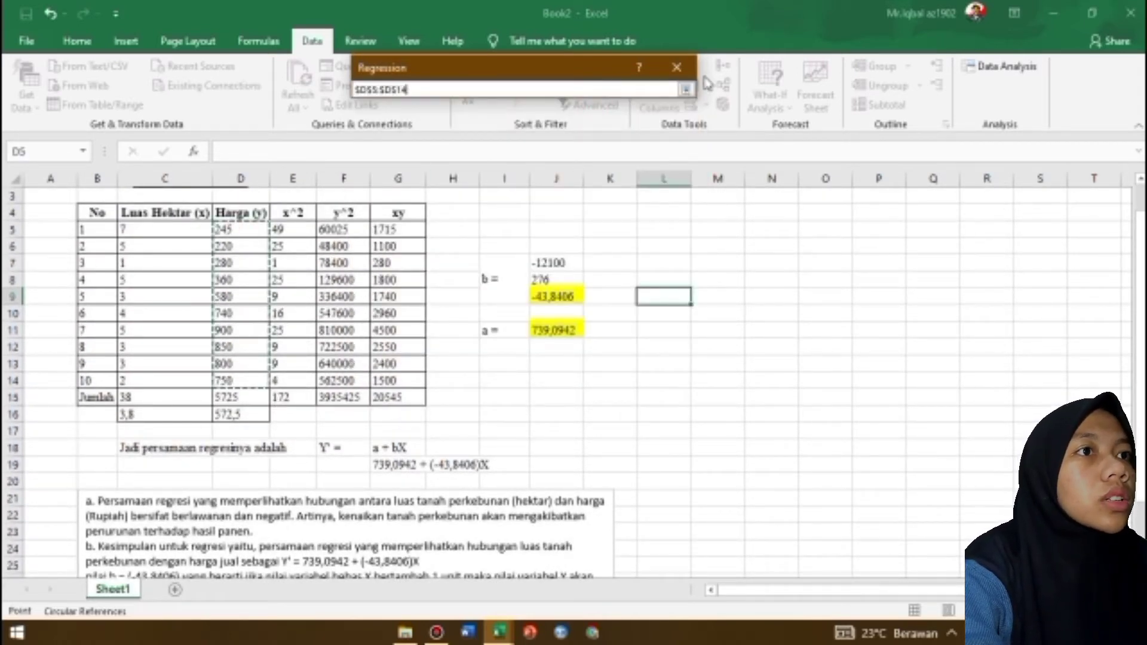
left_click(686, 89)
left_click(590, 133)
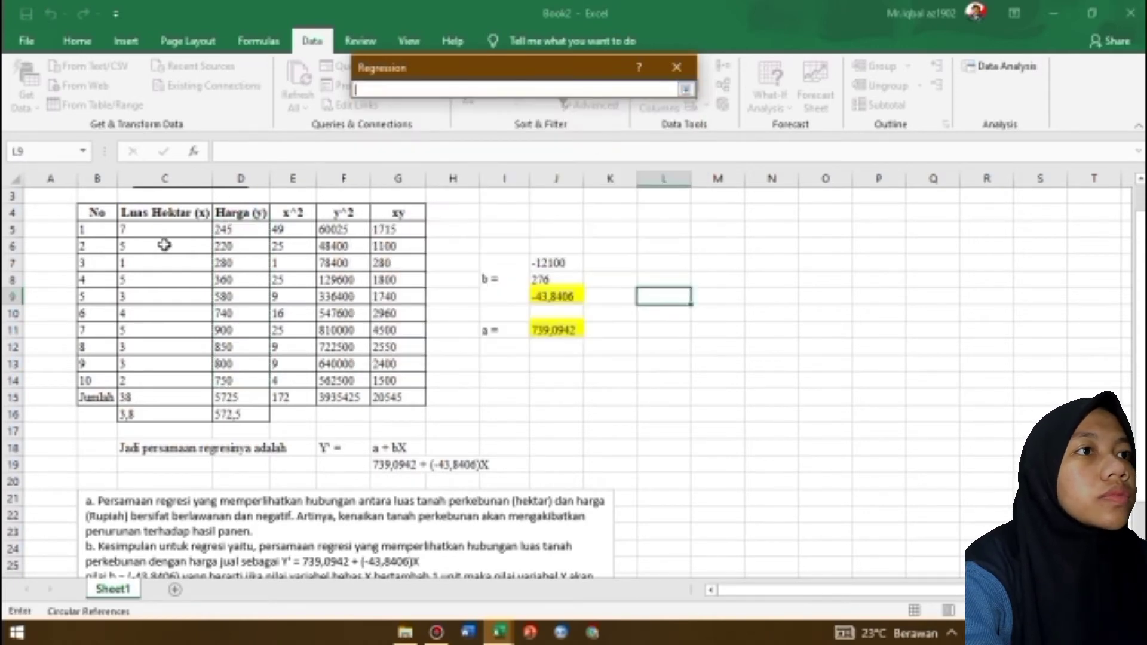
left_click_drag(167, 230, 164, 382)
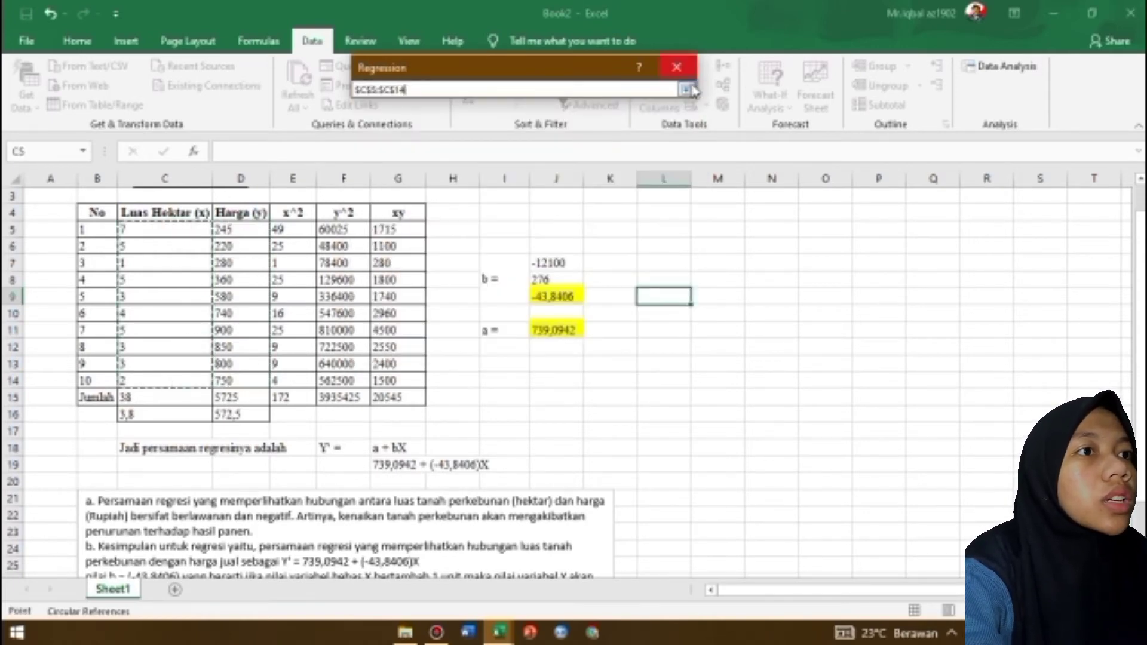
left_click(686, 89)
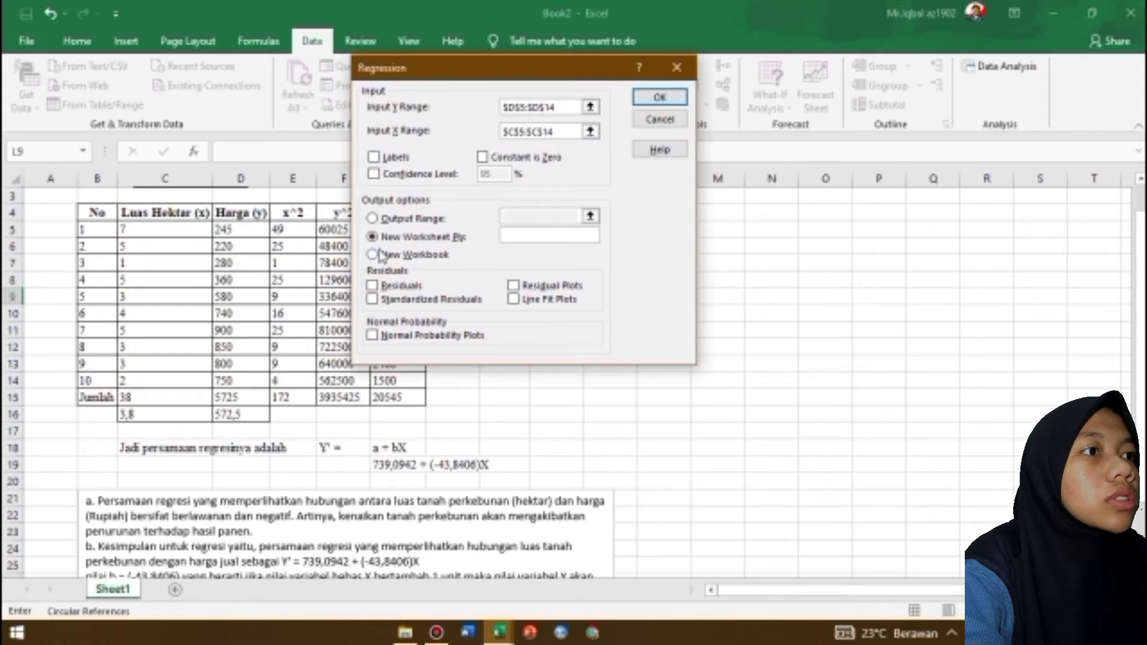
Set the output range to L4:S15, enable Normal Probability Plots and Line Fit Plots, and run the regression
left_click(377, 219)
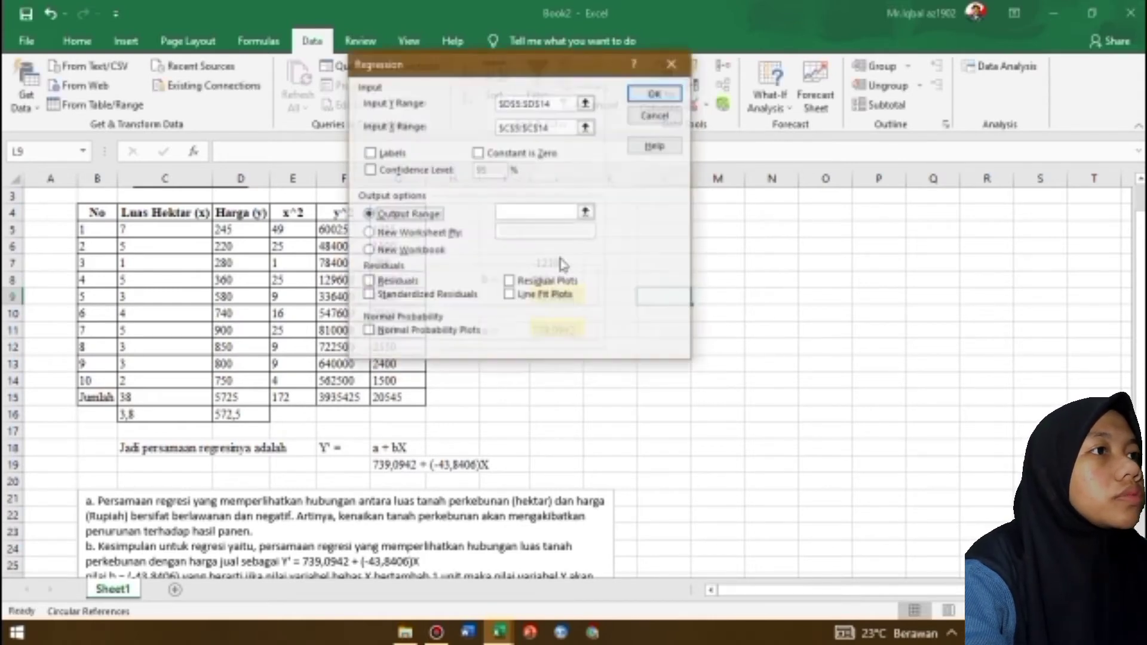
left_click(590, 216)
left_click(658, 218)
left_click_drag(658, 218, 1001, 357)
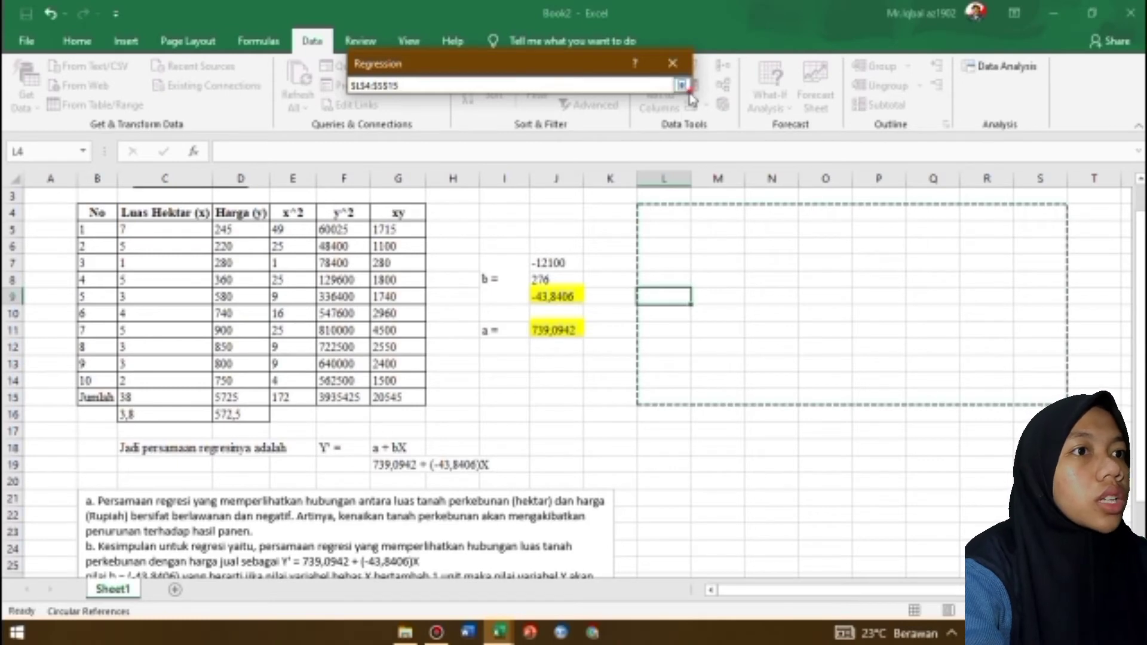
left_click(684, 87)
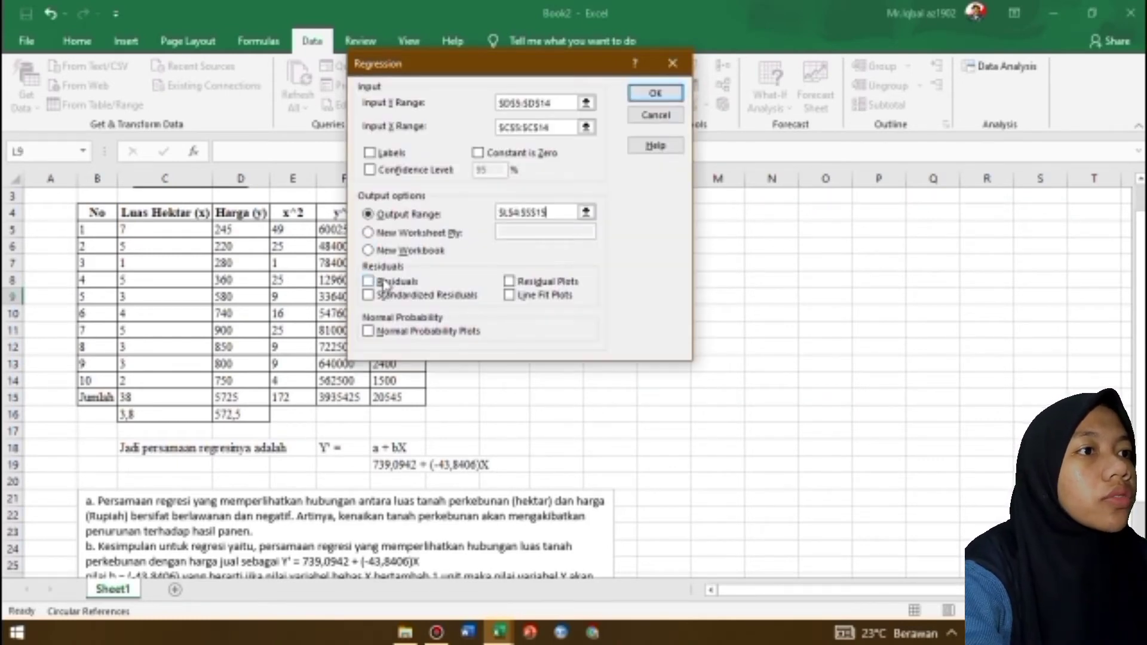
left_click(368, 331)
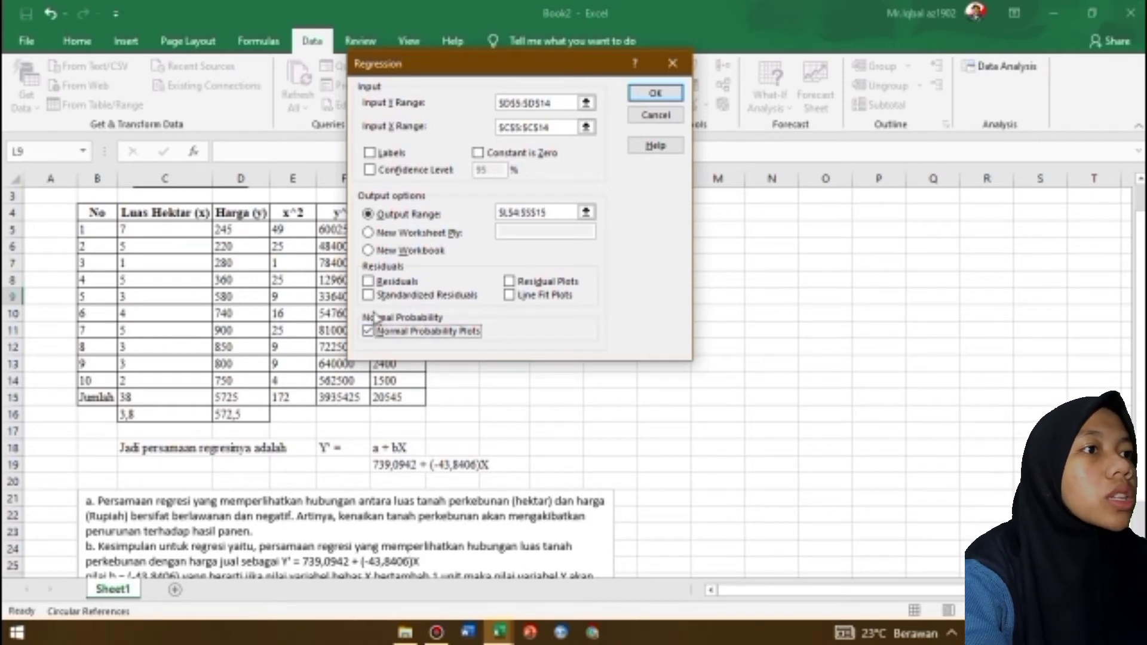
left_click(509, 295)
left_click(644, 98)
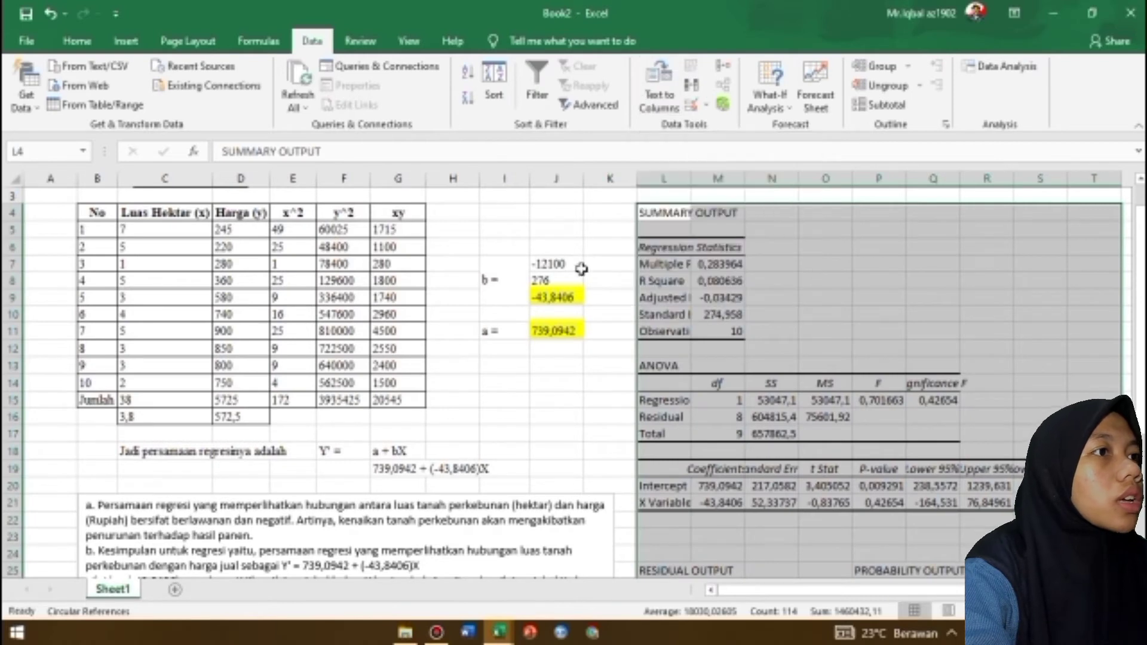
Widen columns L to P of the regression output so their labels and values fit
left_click(538, 402)
left_click_drag(689, 188, 816, 182)
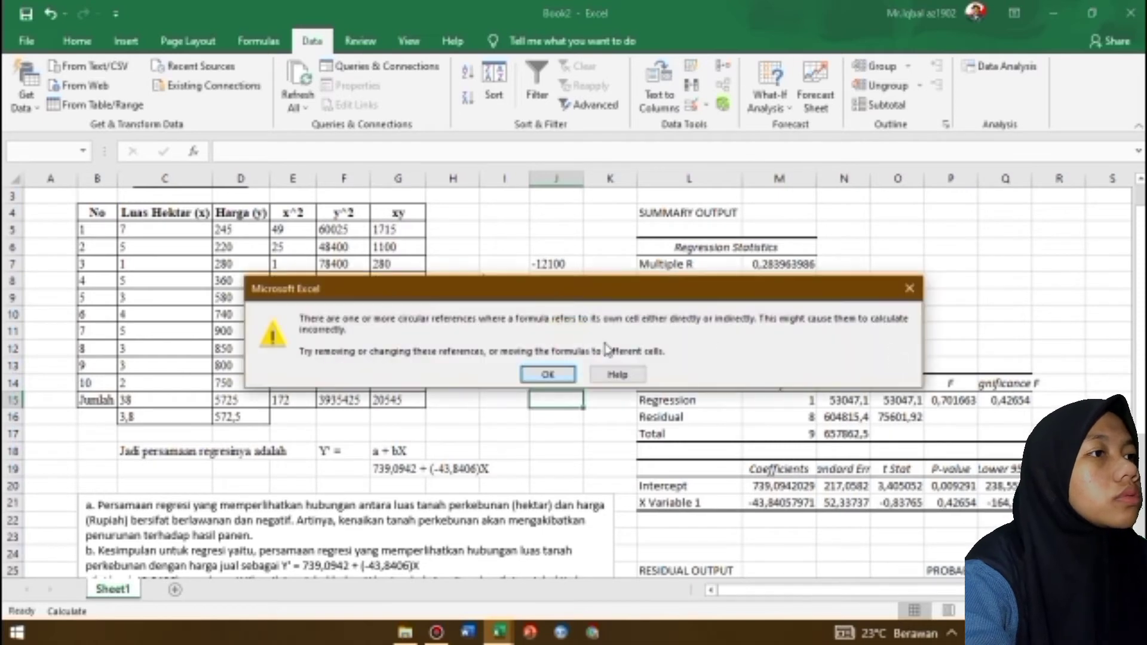
left_click(562, 371)
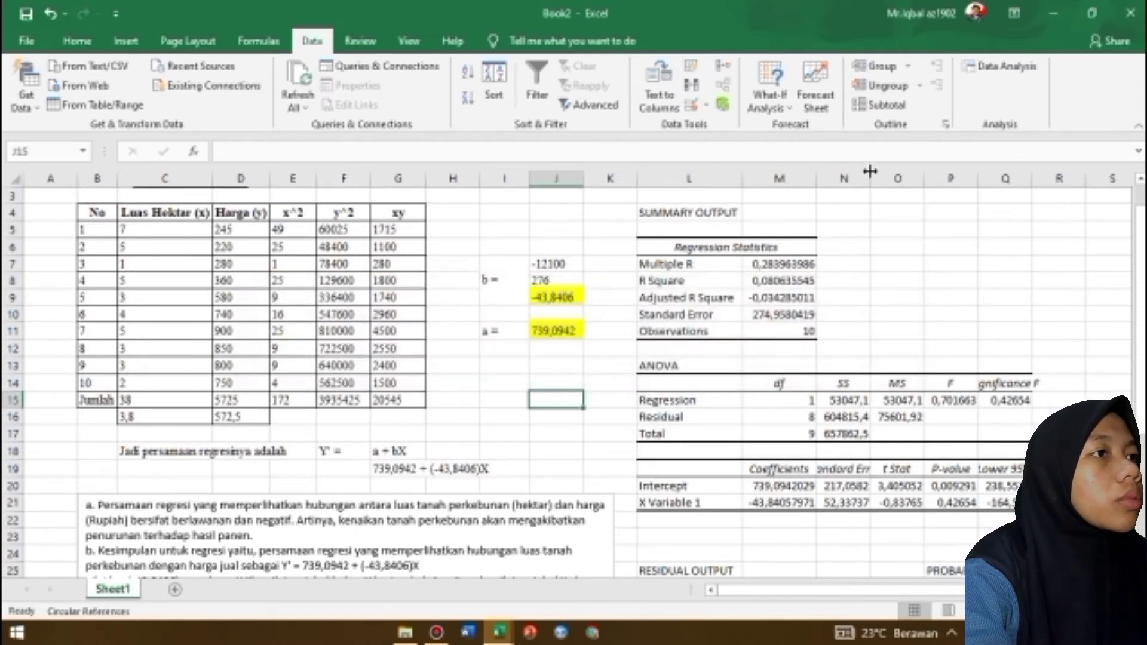
left_click_drag(870, 173, 903, 176)
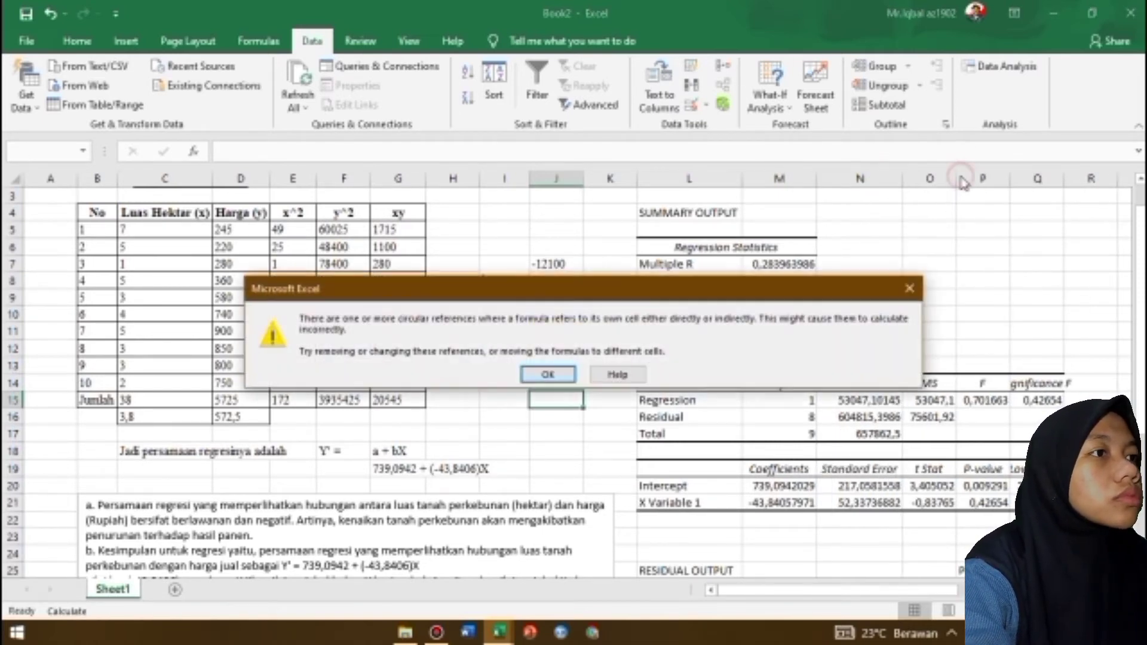
left_click(552, 372)
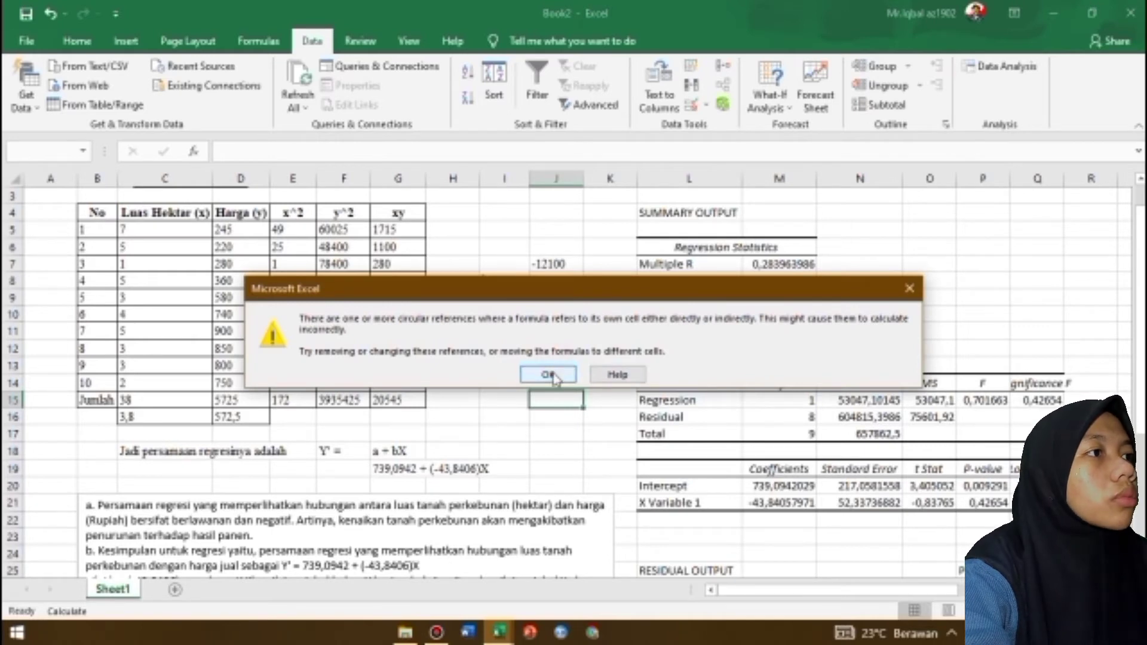
double_click(956, 181)
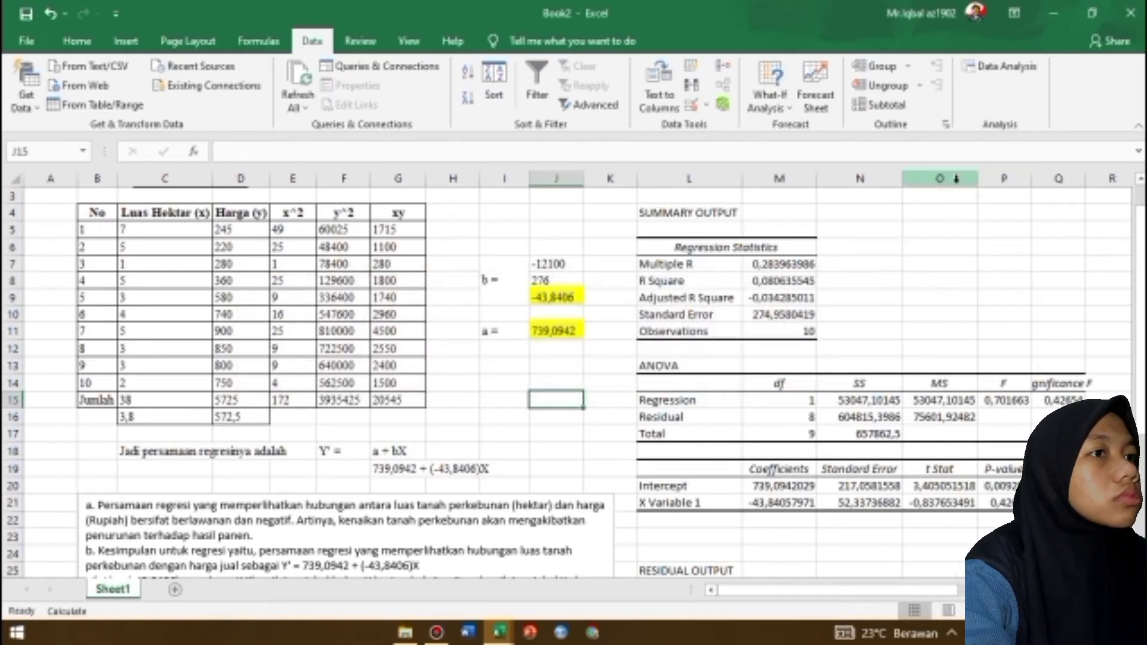
double_click(1032, 180)
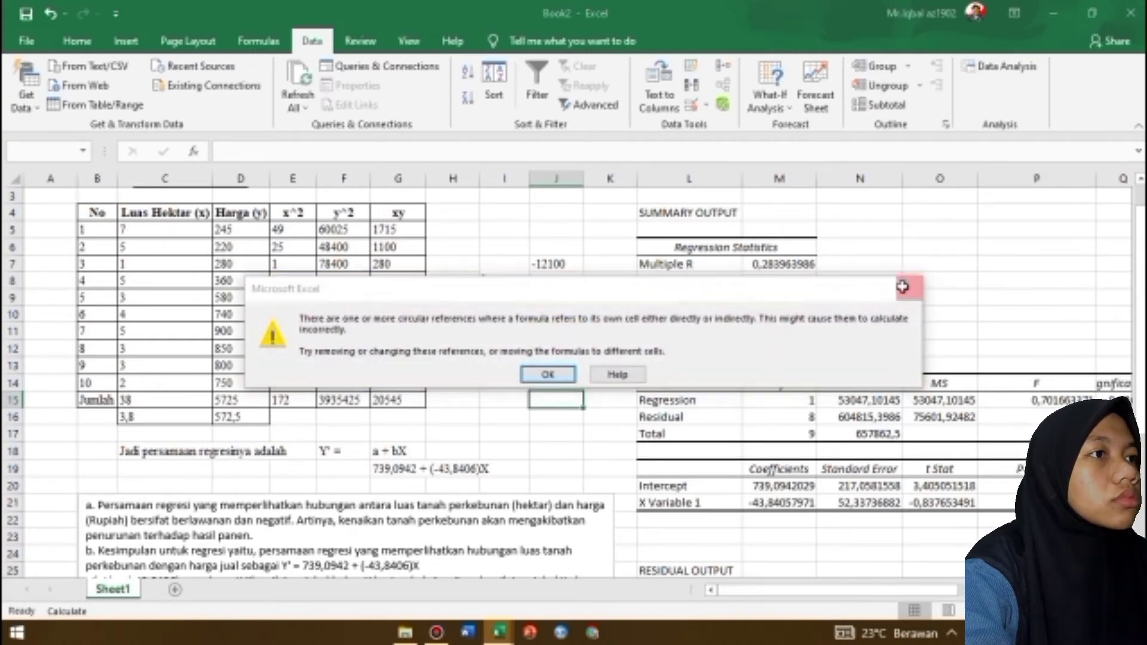
key("Return")
Auto-fit columns Q to T of the coefficients table to show the full confidence-limit headers and values
left_click_drag(847, 591, 986, 592)
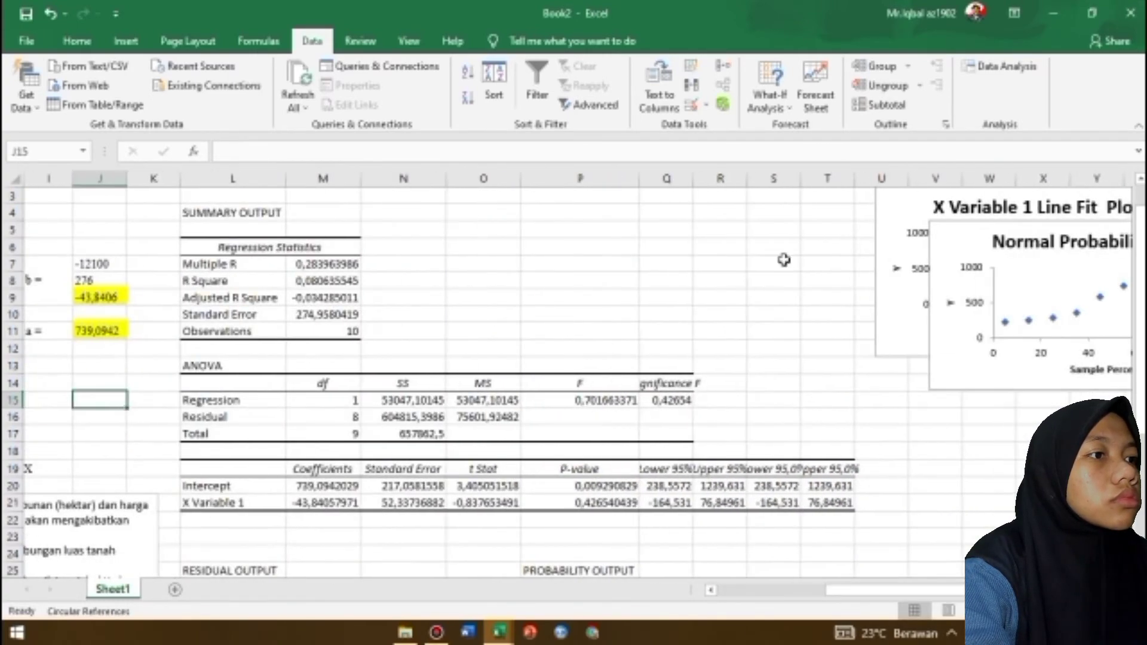
double_click(692, 181)
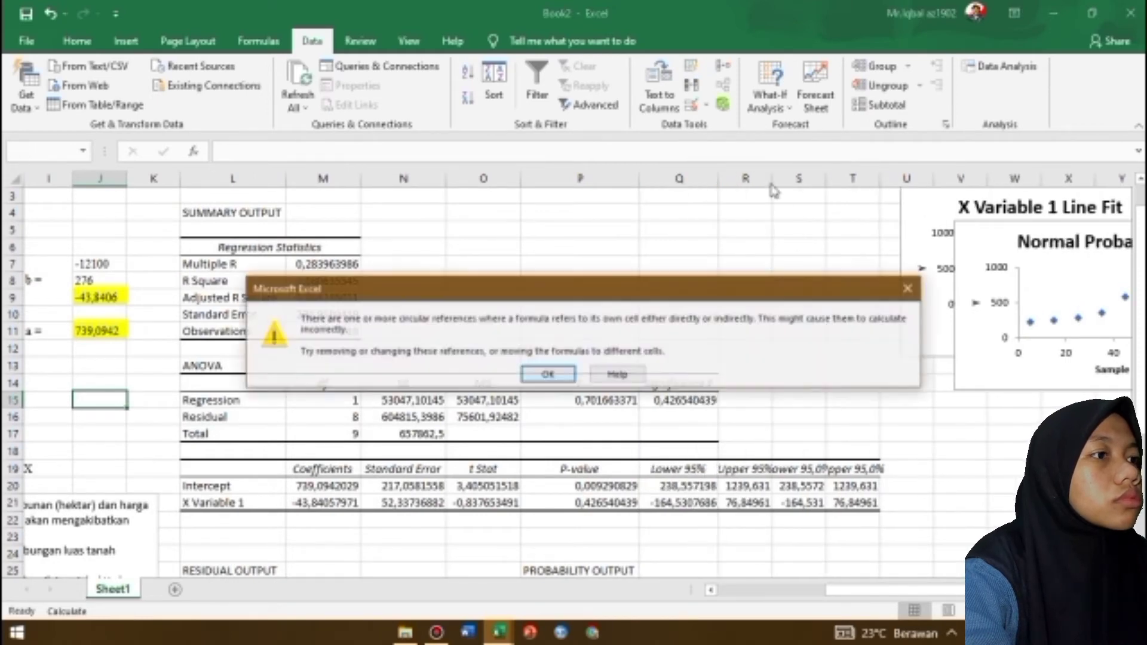
key("Return")
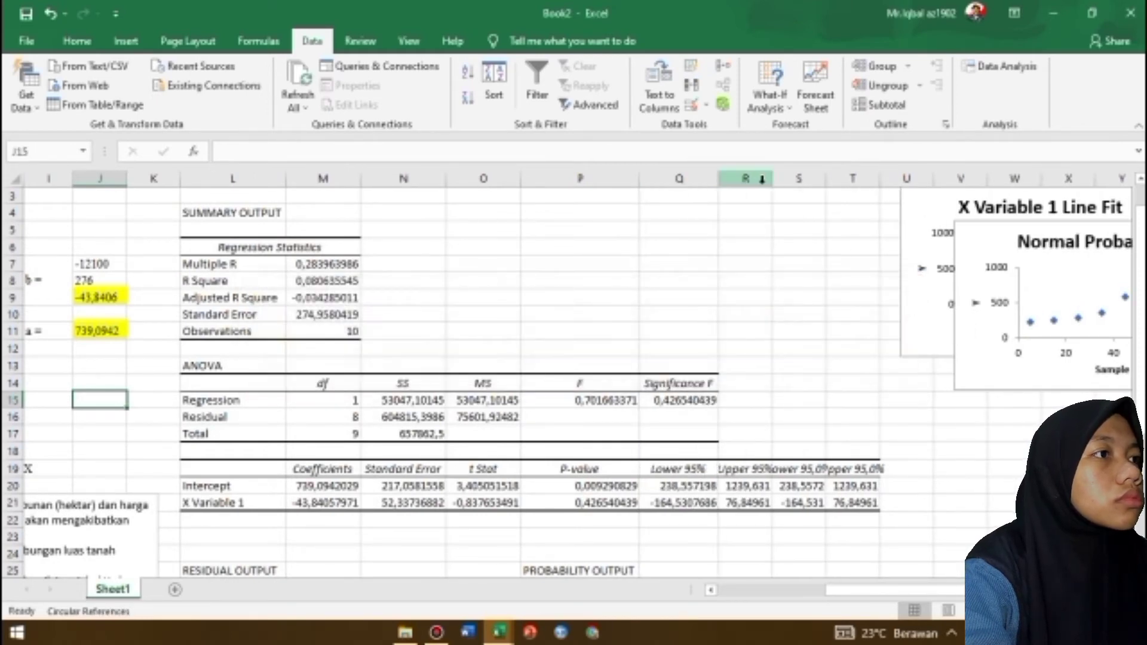
double_click(773, 182)
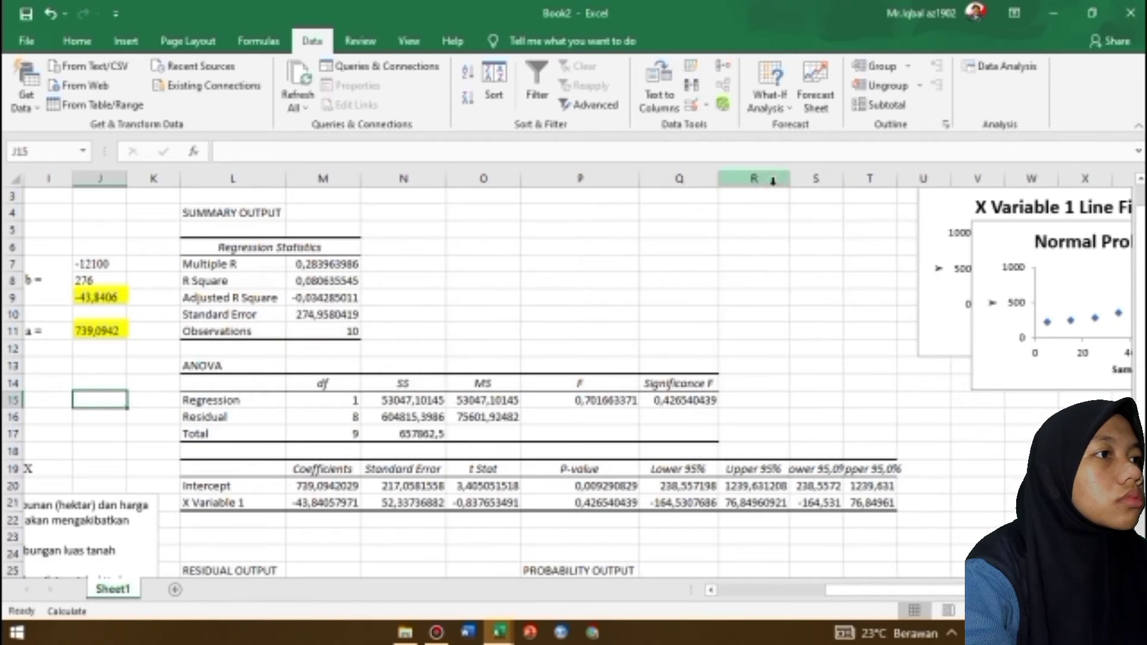
double_click(843, 178)
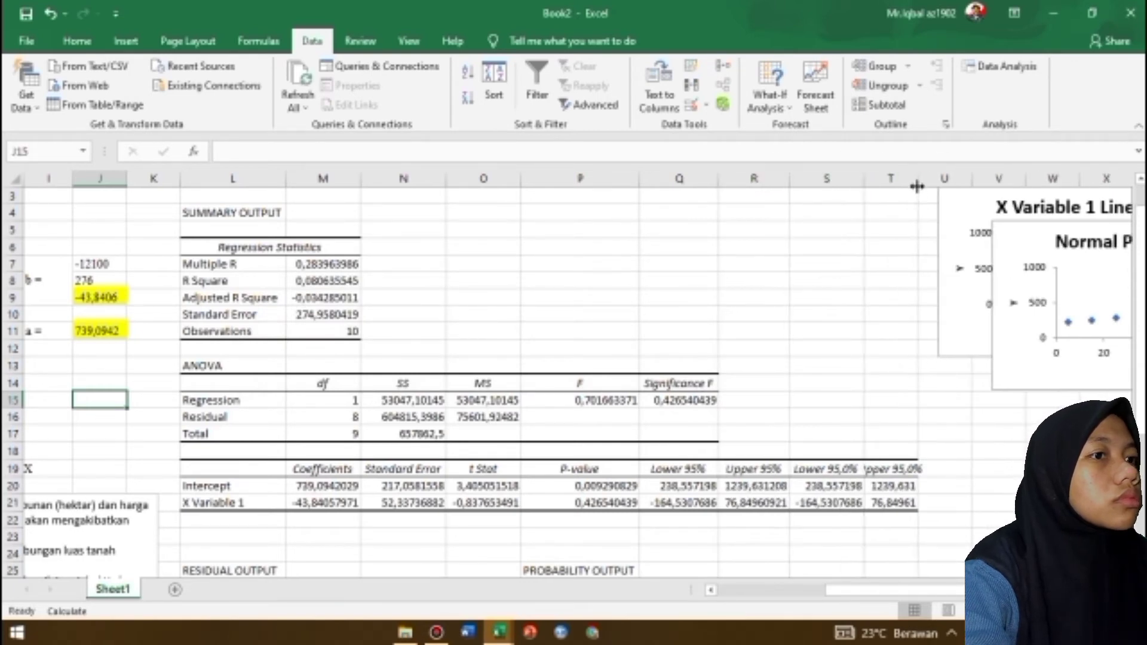
double_click(917, 179)
left_click_drag(854, 592, 762, 592)
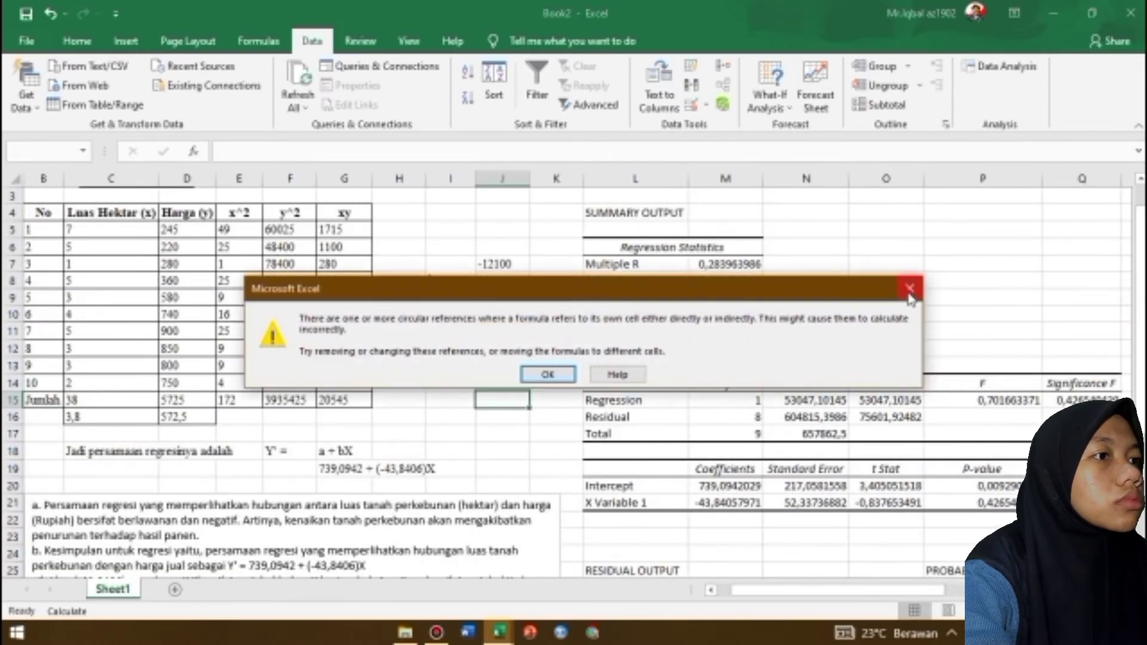
left_click(909, 289)
Move the Normal Probability Plot below the X Variable 1 Line Fit Plot and align the two charts' left edges
mouse_move(1140, 366)
left_mouse_down()
mouse_move(1140, 502)
mouse_move(1140, 302)
mouse_move(1140, 369)
left_mouse_up()
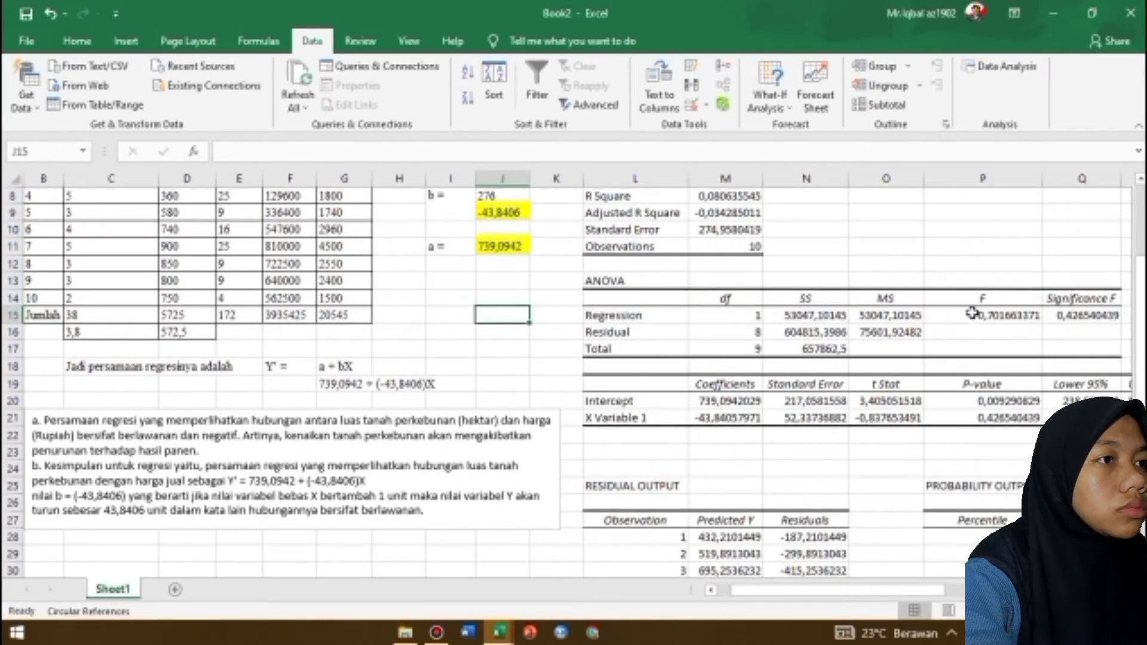
left_click_drag(829, 591, 992, 591)
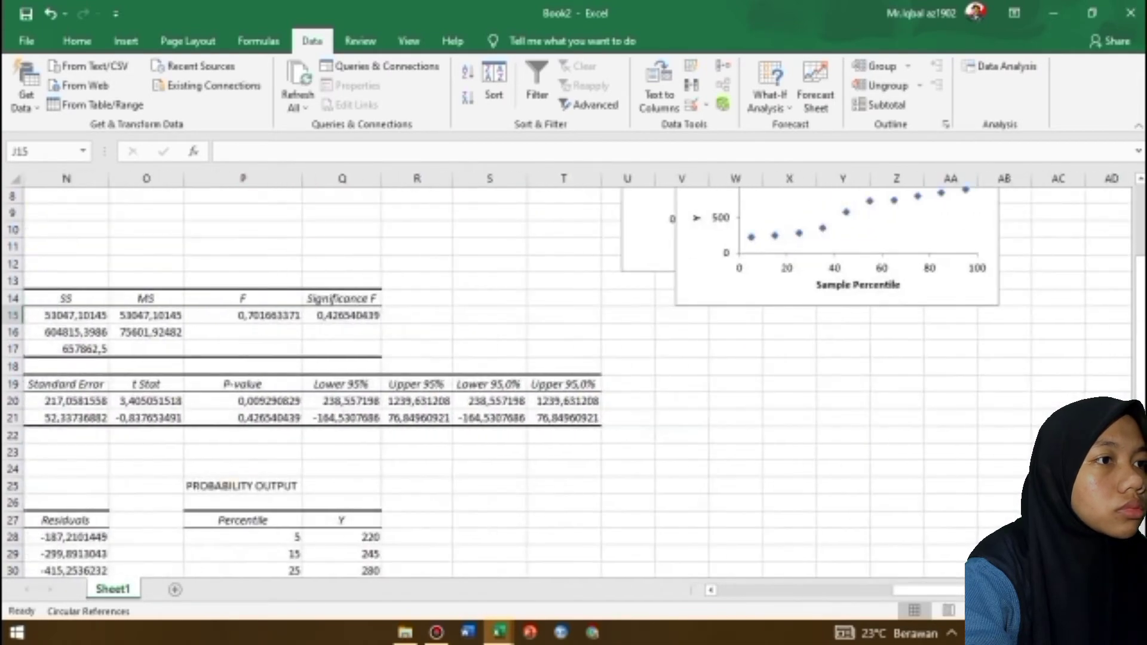
left_click_drag(1140, 358, 1140, 299)
left_click(895, 305)
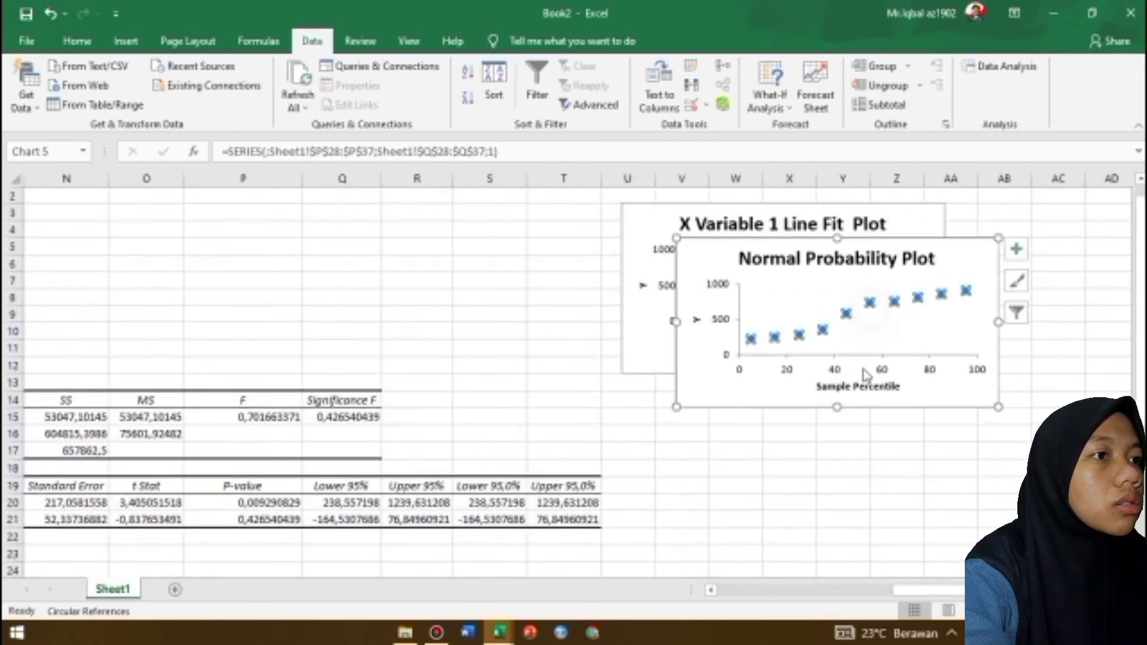
left_click_drag(717, 263, 697, 399)
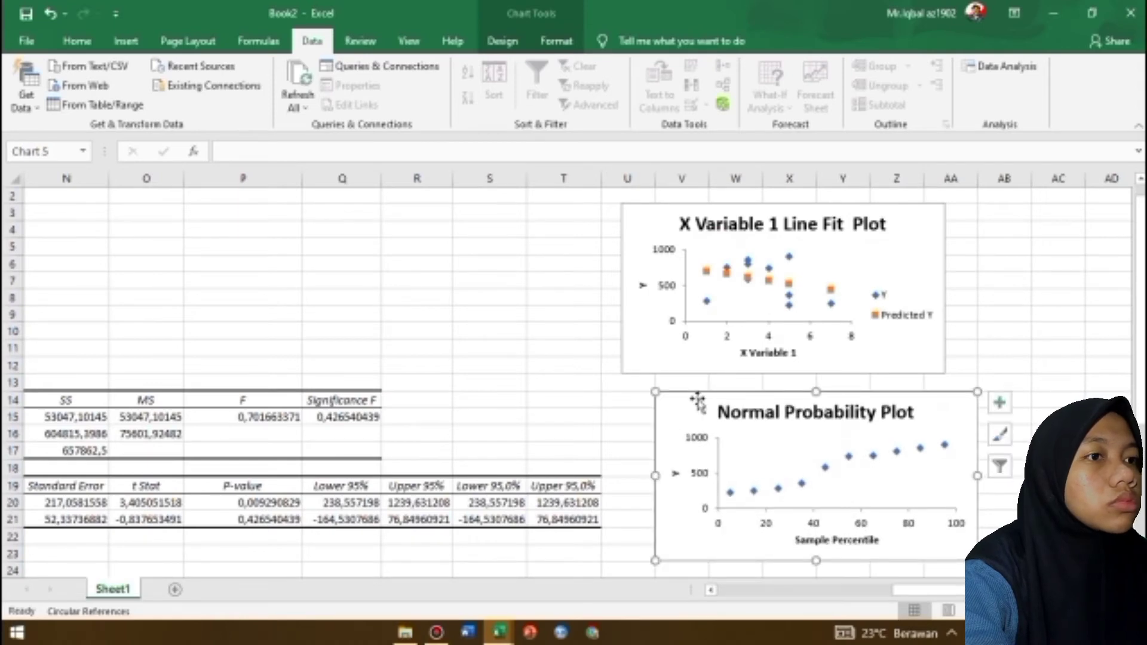
left_click_drag(646, 213, 677, 212)
Highlight the Intercept and X Variable 1 coefficients in M20:M21 with a light blue fill
left_click(473, 282)
key("Left")
key("Left")
key("Left")
key("Left")
key("Left")
key("Left")
key("Left")
key("Left")
key("Left")
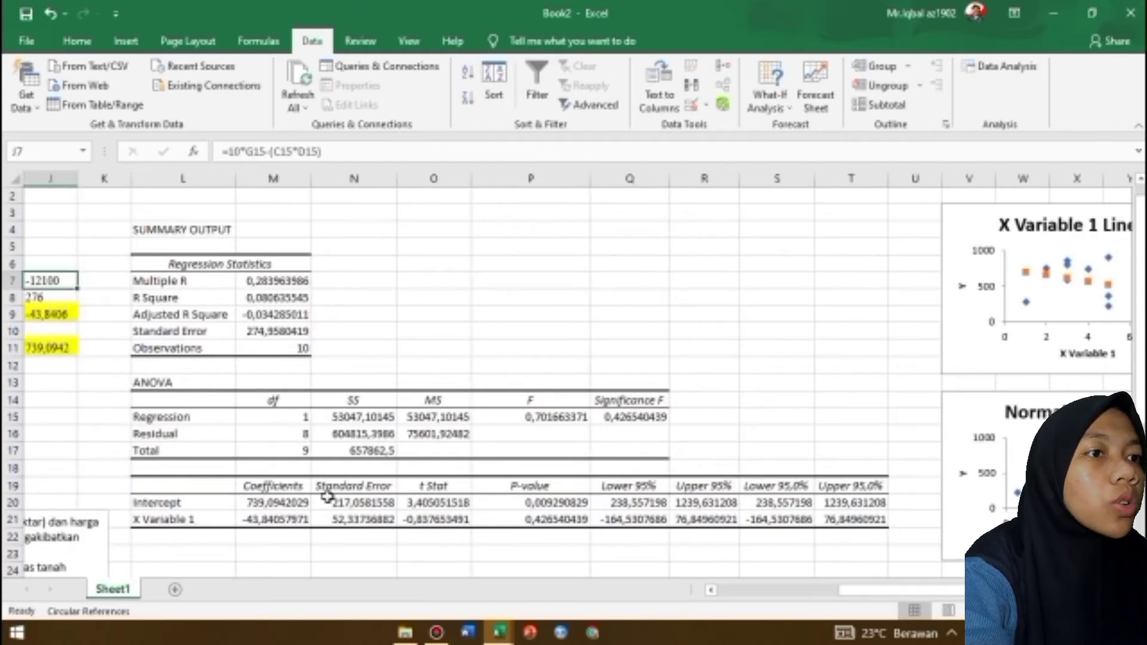
left_click(276, 504)
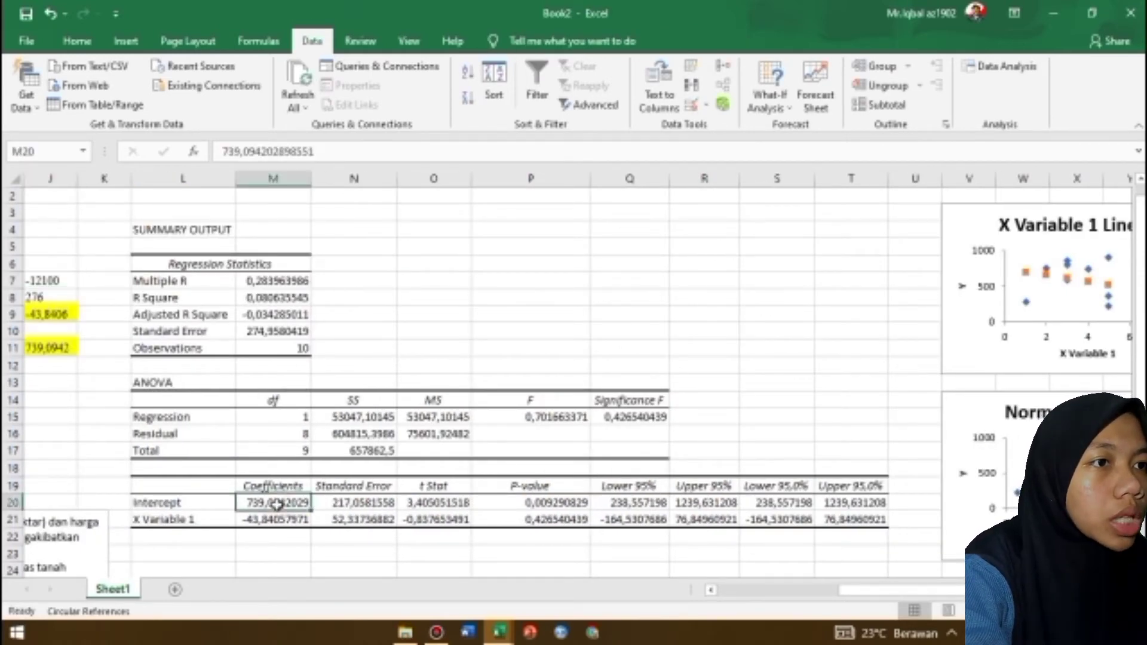
left_click_drag(276, 505, 275, 520)
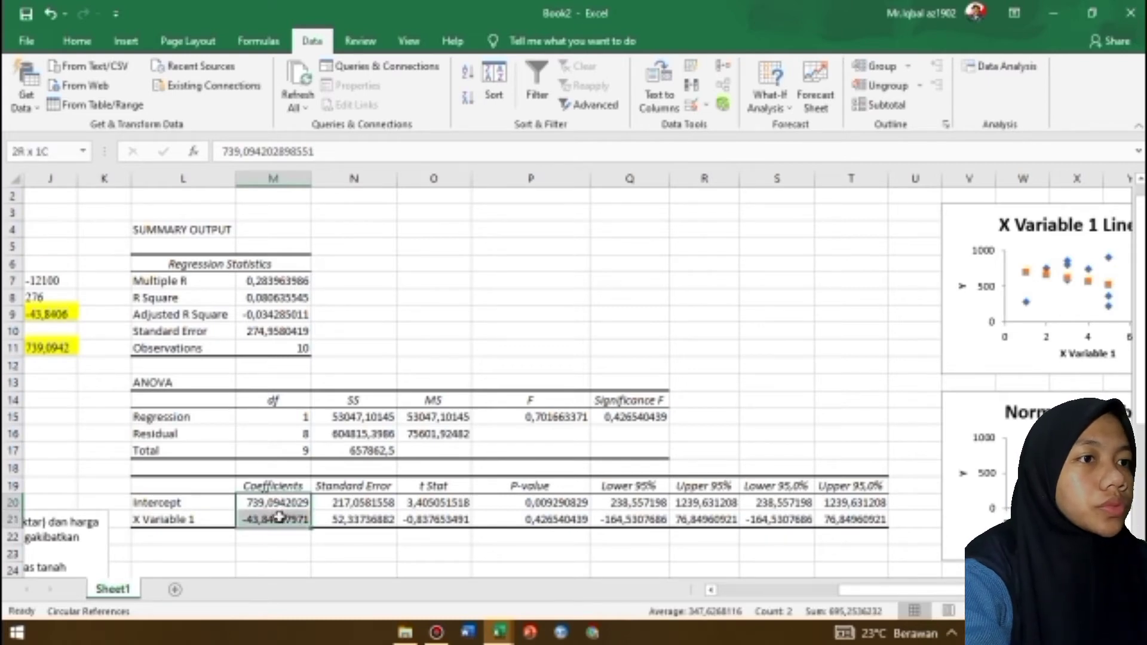
left_click(87, 43)
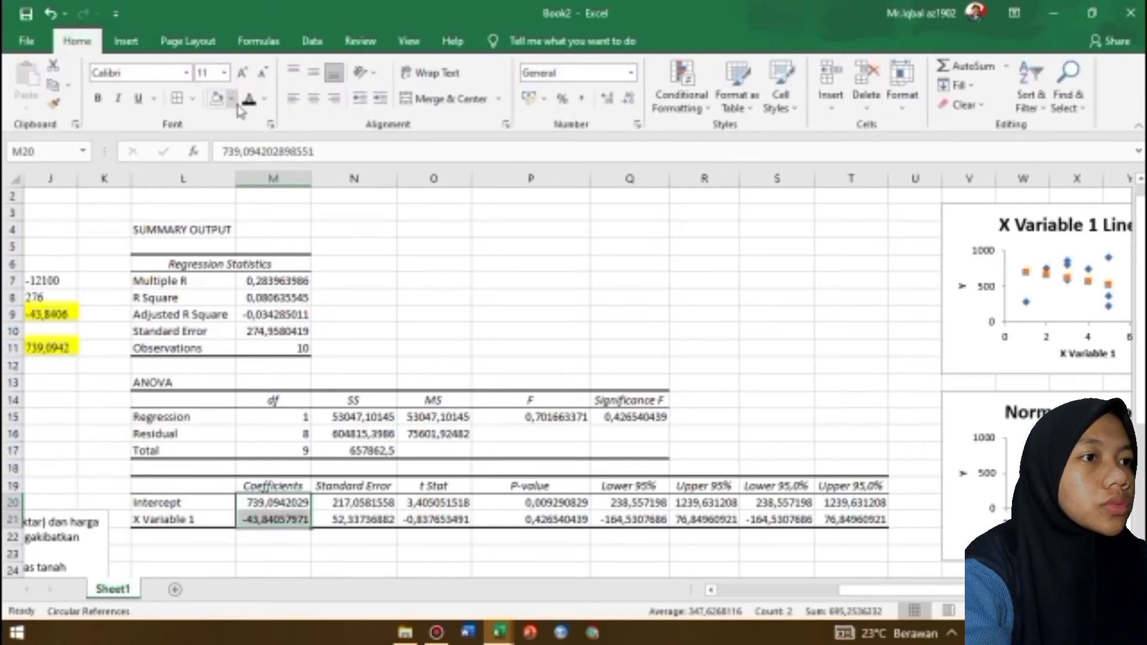
left_click(229, 100)
left_click(276, 157)
left_click(575, 345)
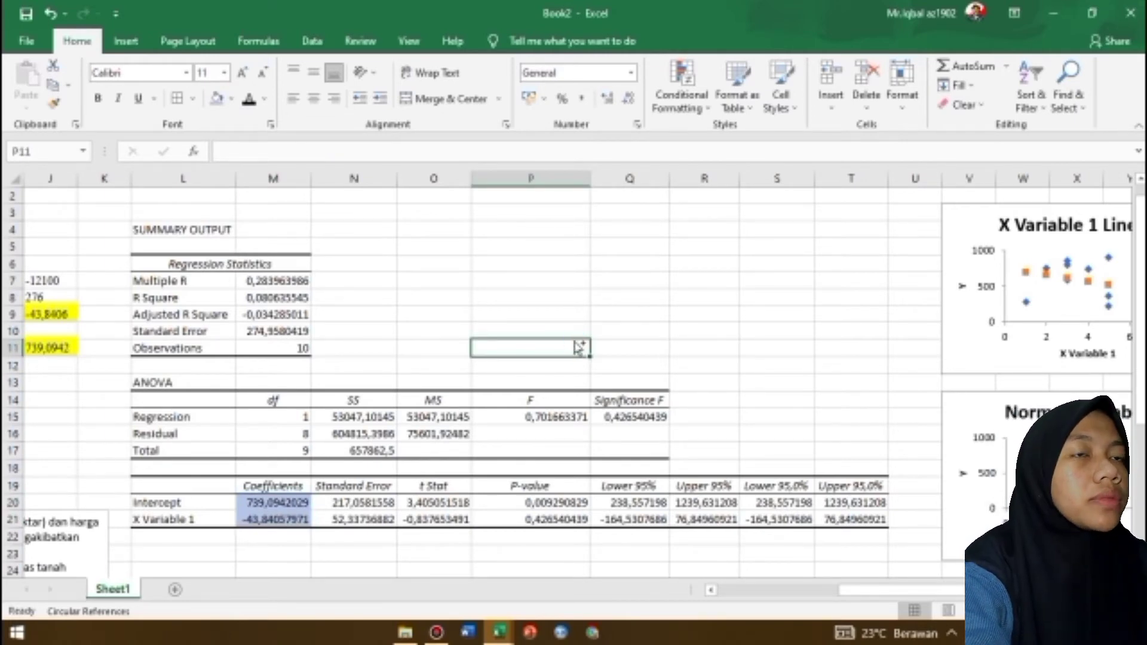
Start saving the regression workbook to this PC with Excel Workbook as the file type
key("ctrl+s")
key("Escape")
left_click(26, 41)
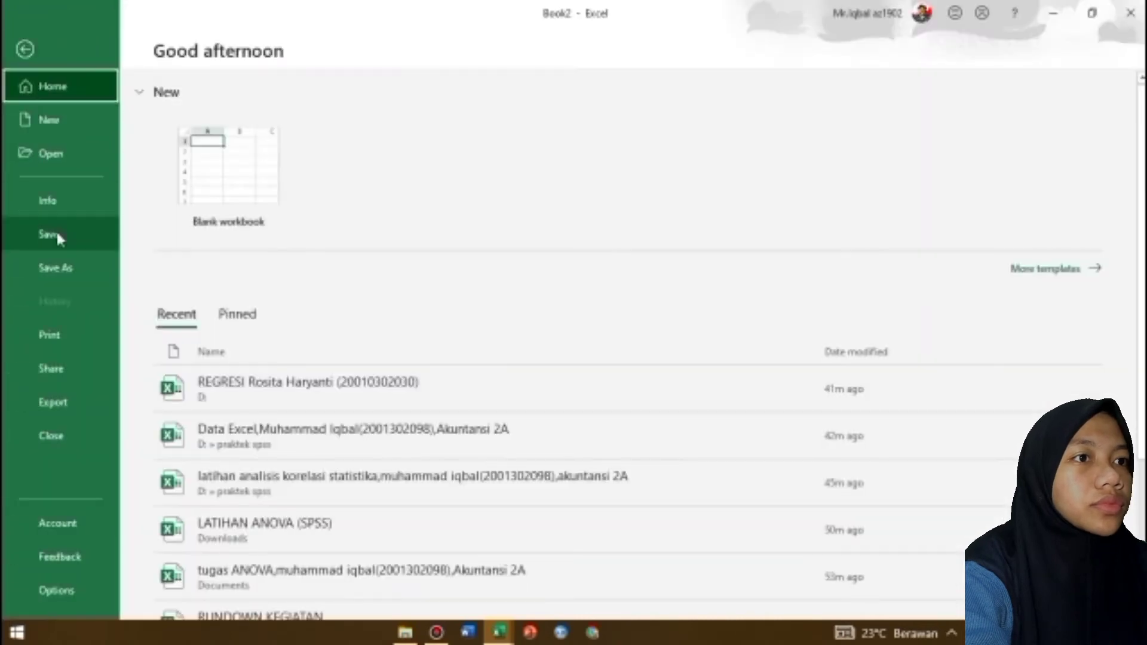
left_click(58, 237)
left_click(307, 320)
left_click(180, 310)
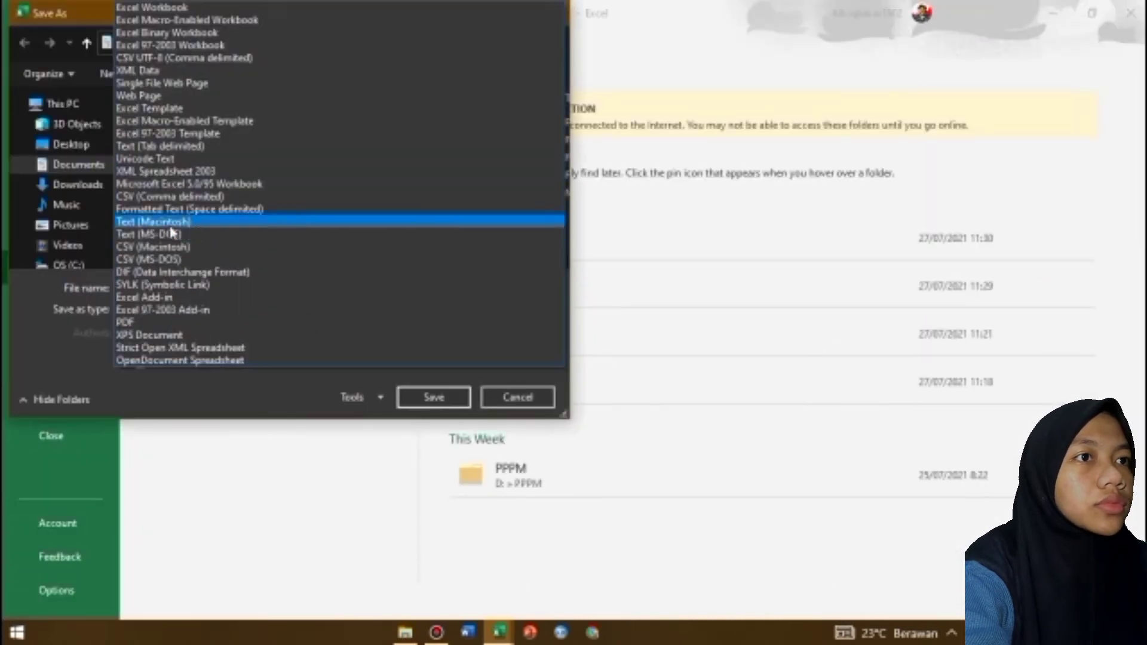
left_click(210, 9)
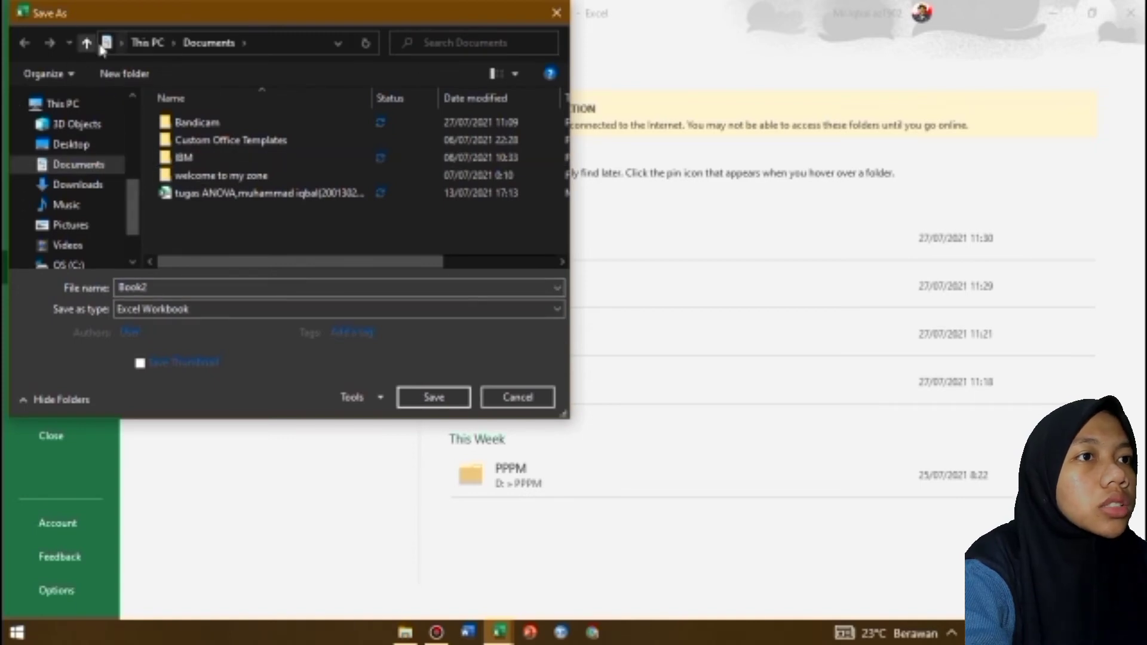
Create a folder named UAS PRAKTIKUM on the Desktop and open it as the save location
left_click(67, 145)
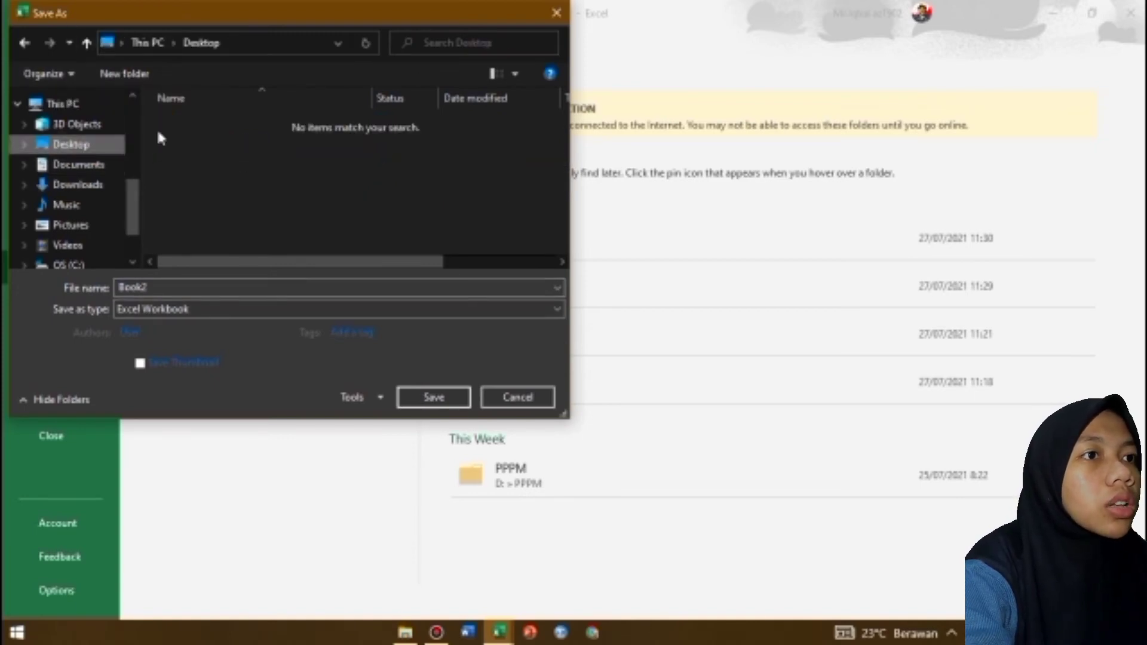
left_click(143, 72)
type("UAS PRAKTIKUN")
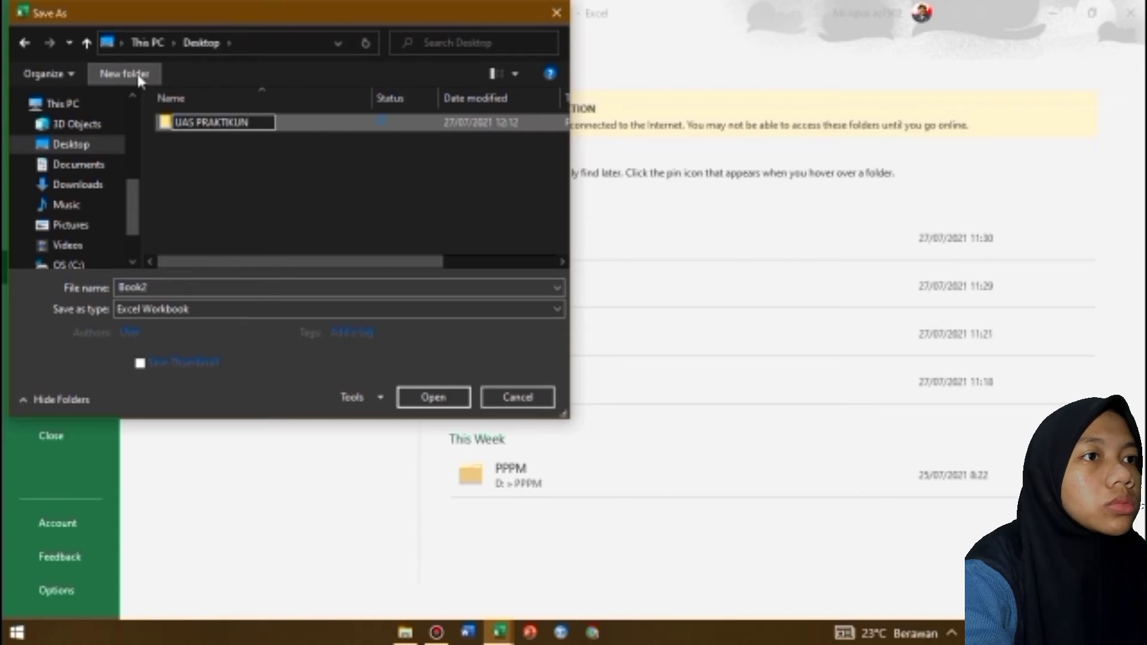
key("BackSpace")
type("M")
key("Return")
double_click(185, 121)
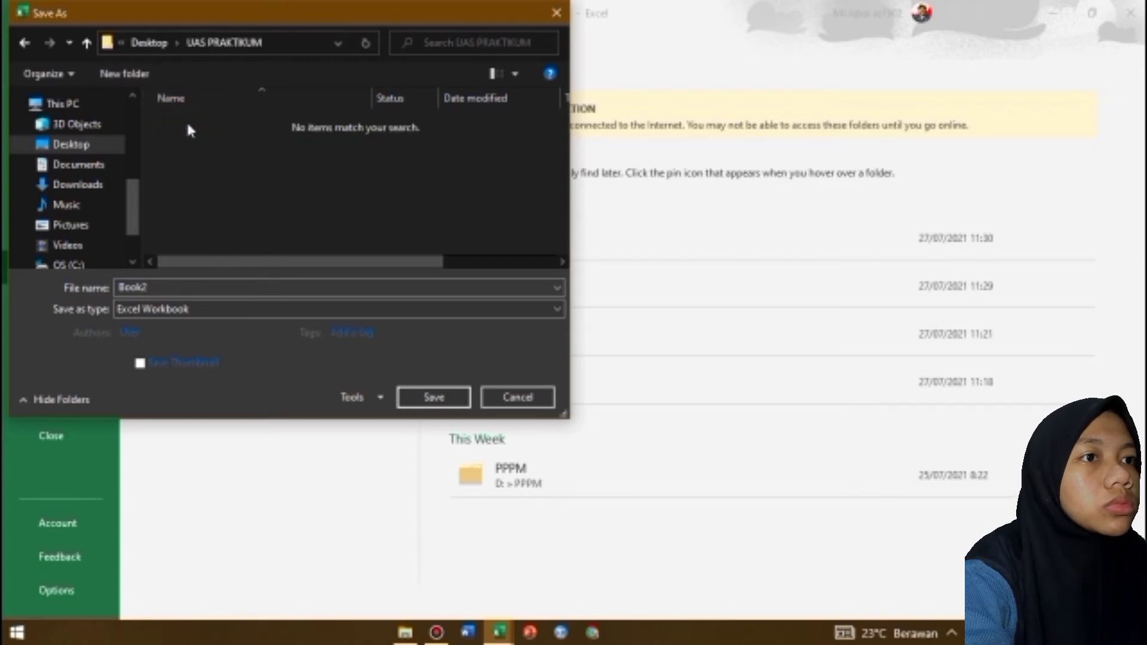
Save the workbook as REGRESI (3) in the UAS PRAKTIKUM folder and minimize its window
left_click(318, 287)
key("BackSpace")
type("REGRESI (3")
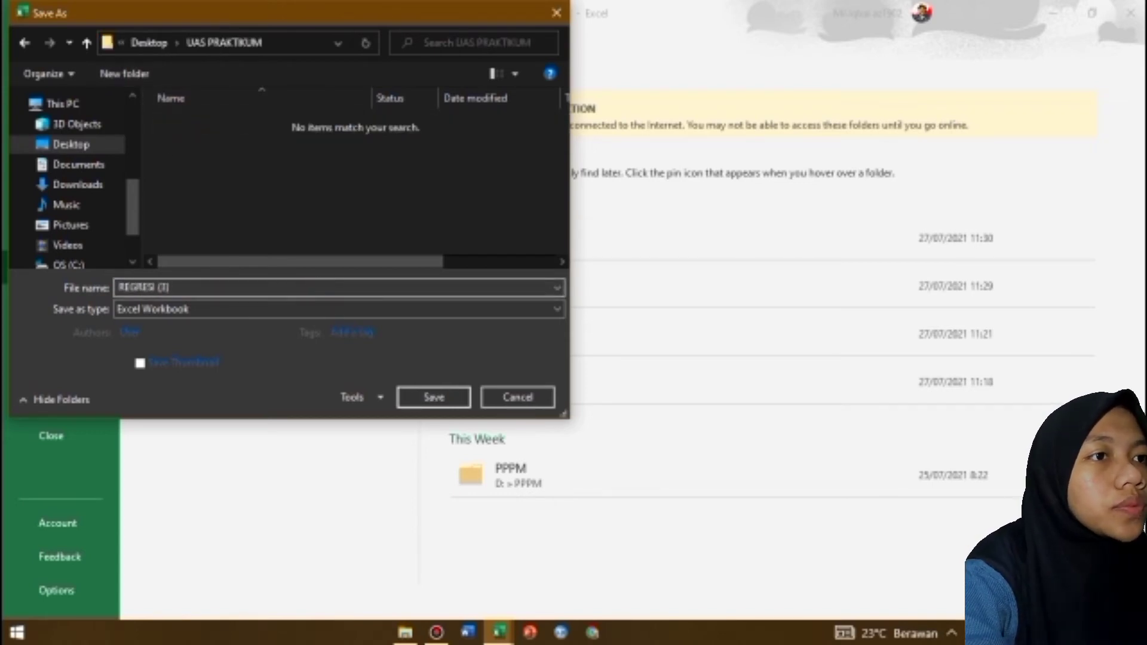
left_click(450, 405)
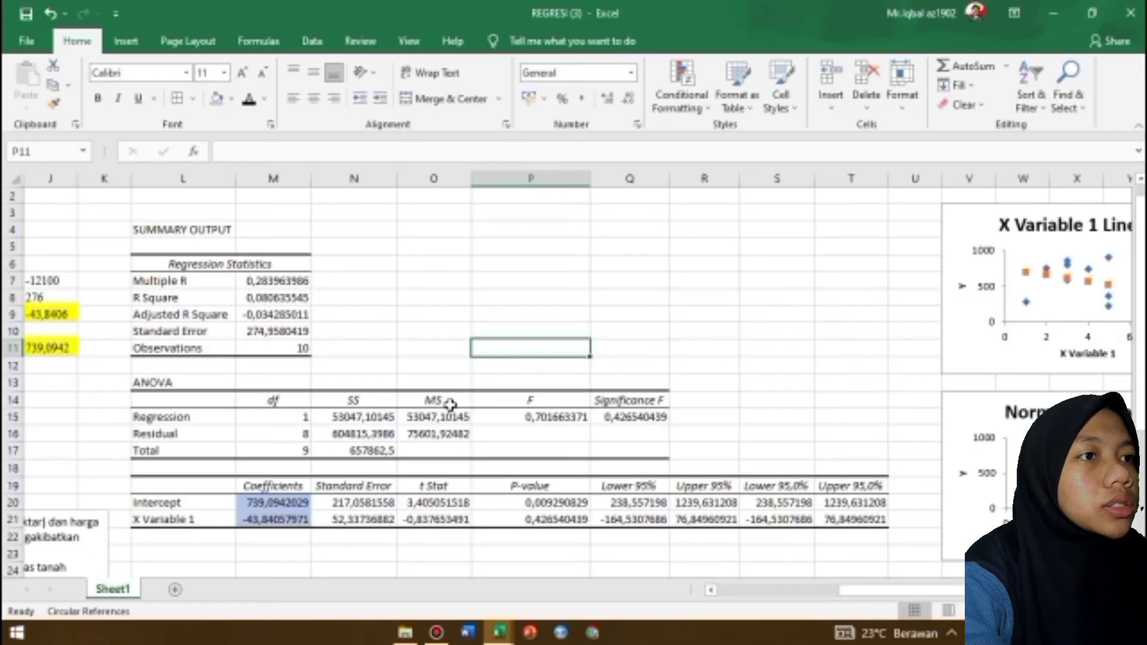
left_click(1046, 11)
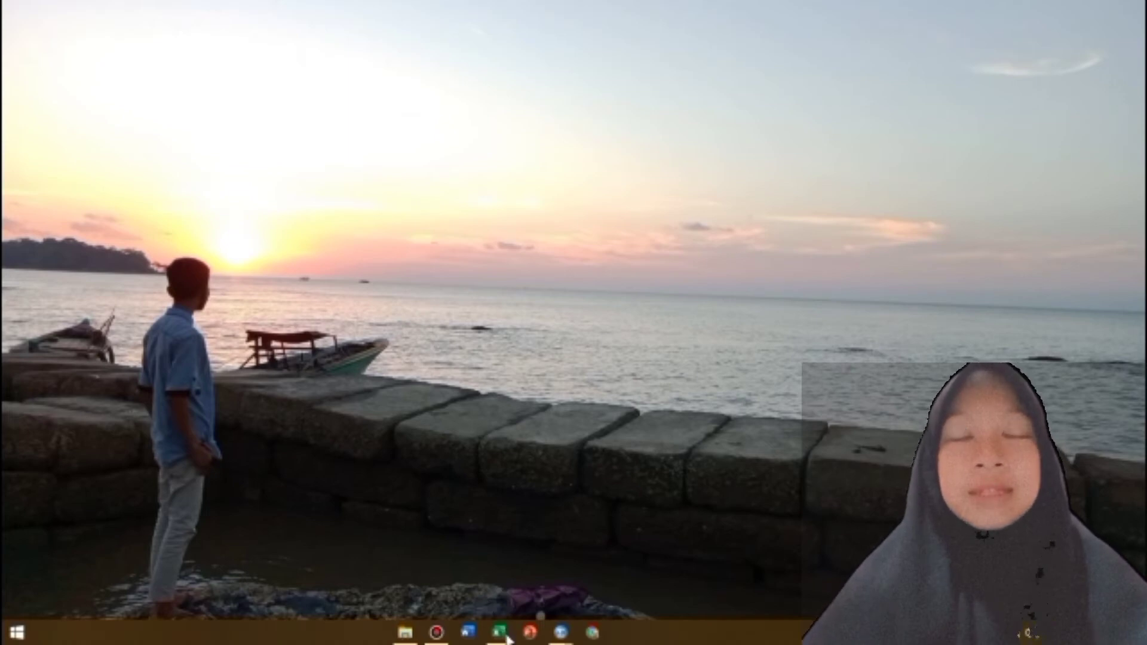
Switch to the blank workbook Book3 and enter the headers Sumber Variasi, Derajat Bebas and Jumlah Kuadrat in B3:D3
mouse_move(507, 637)
left_click(99, 559)
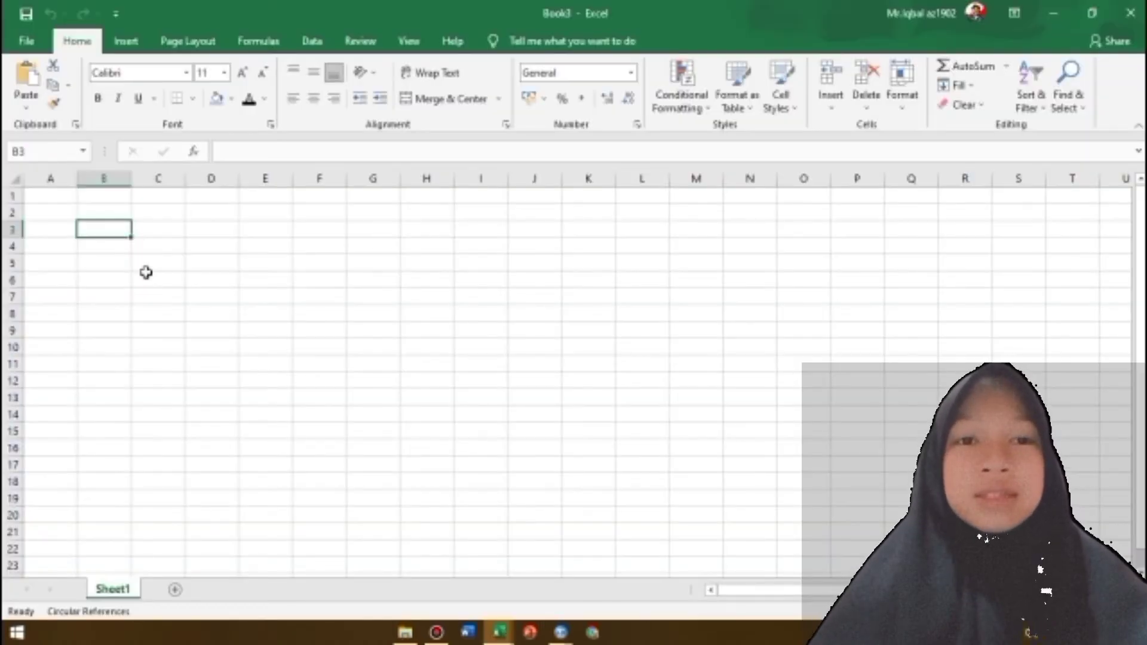
type("S")
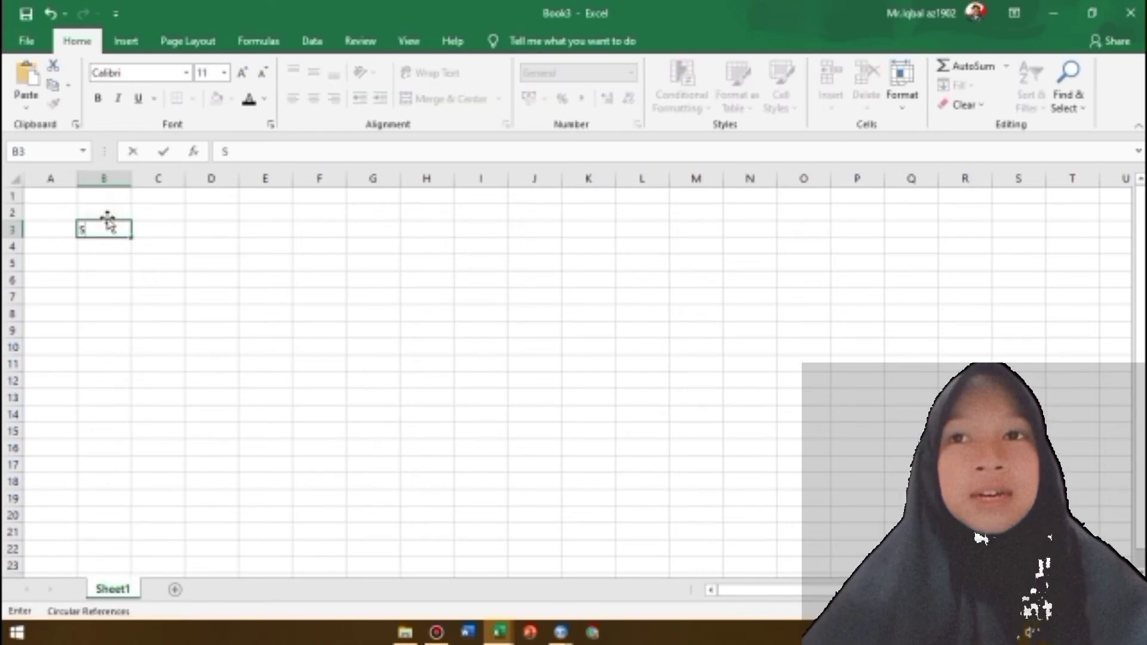
type("umber Varian")
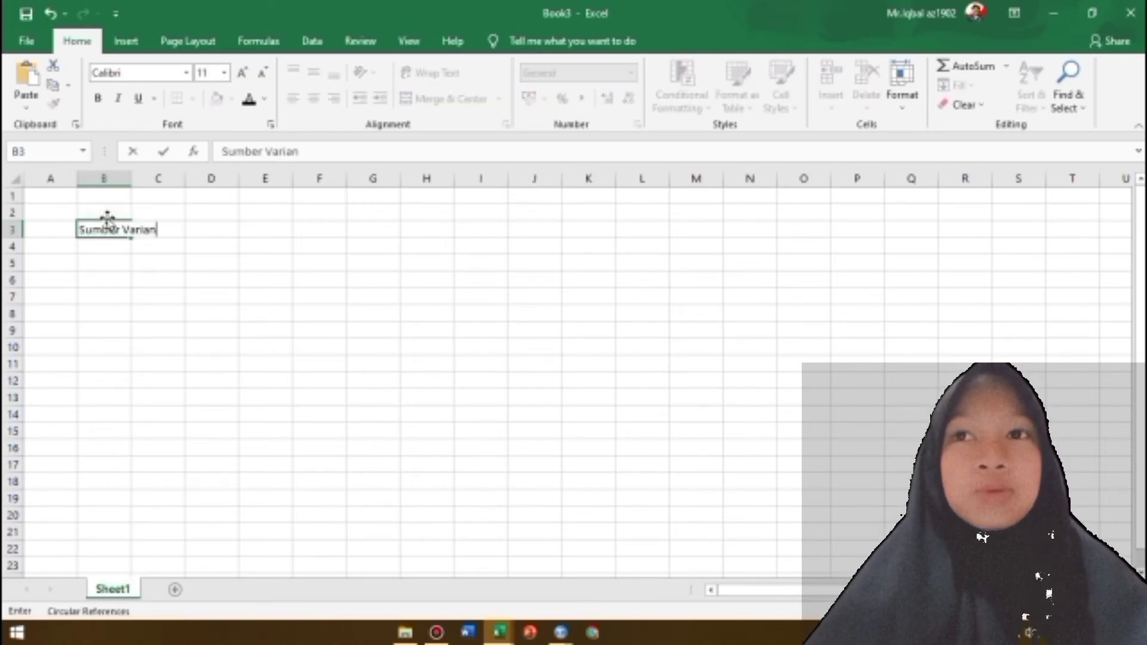
key("Tab")
type("Derajat Bebas")
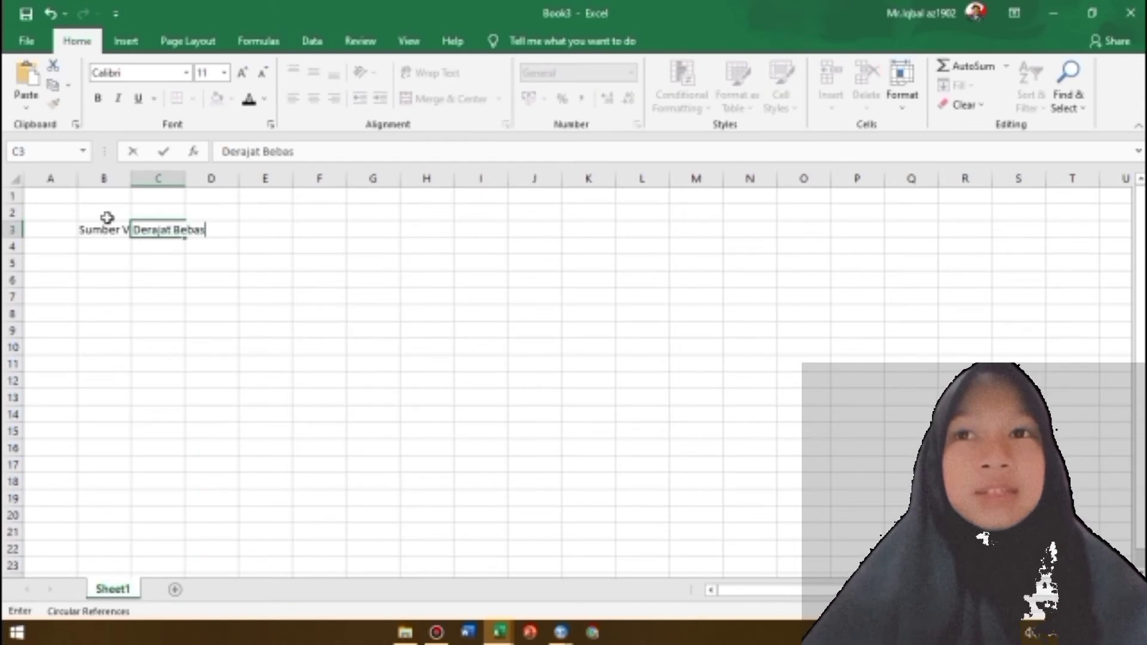
key("Tab")
type("JUmla")
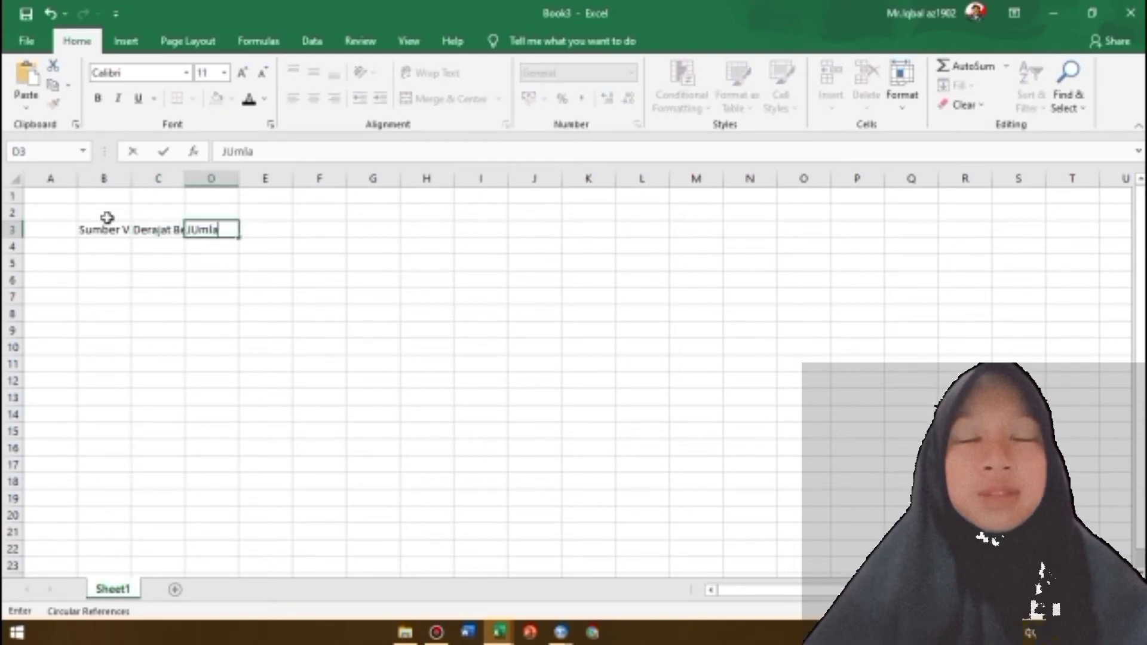
type("h KUadrat")
Enter the remaining table headers Kuadrat Rata-Rata and Statistik F in E3:F3
key("Tab")
type("KUa")
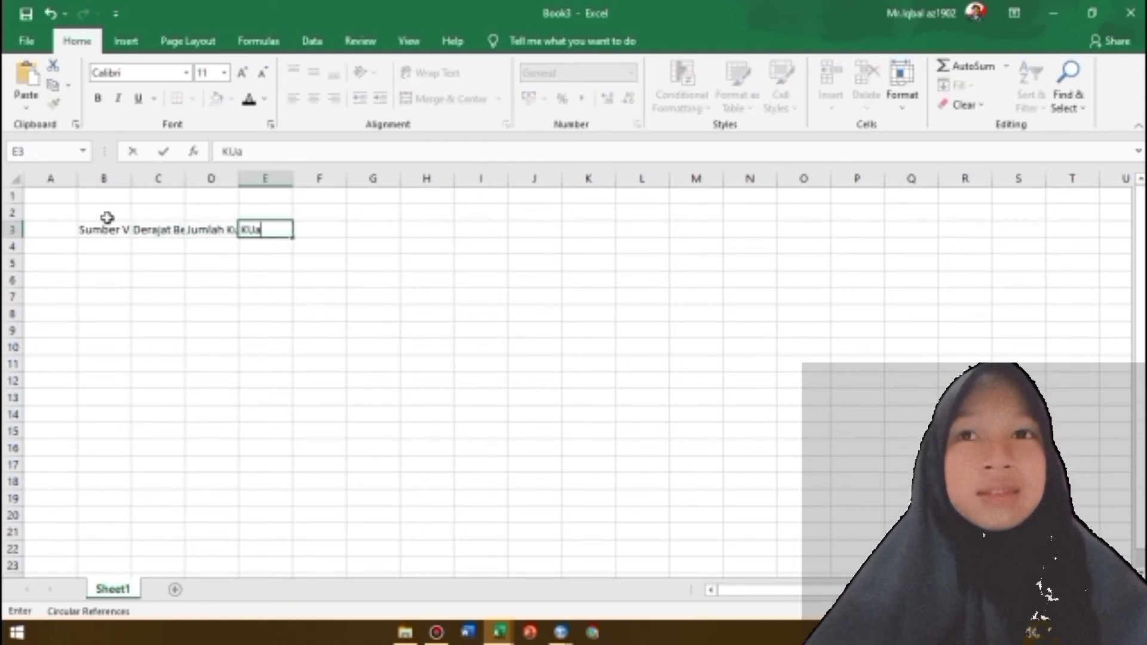
type("drat RAt")
key("BackSpace")
key("BackSpace")
key("BackSpace")
key("BackSpace")
key("BackSpace")
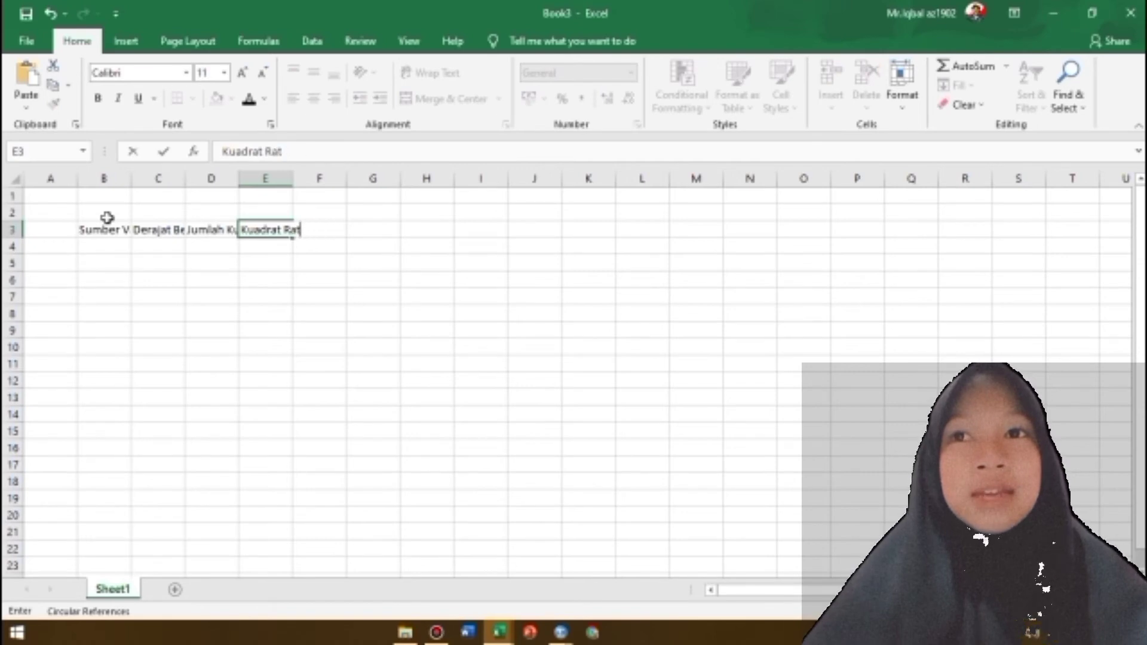
type("a-Rata")
key("Tab")
type("Stati")
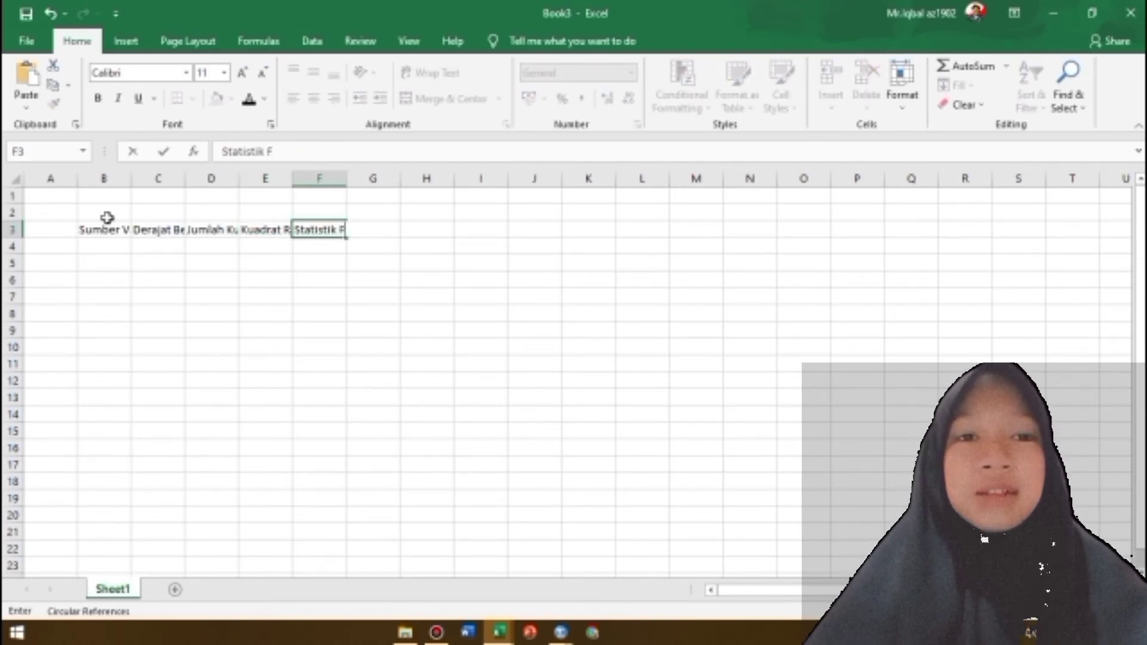
key("Return")
Widen columns B to E so the table headers in row 3 are fully readable
left_click(105, 227)
left_click_drag(132, 179, 359, 182)
left_click_drag(413, 179, 530, 182)
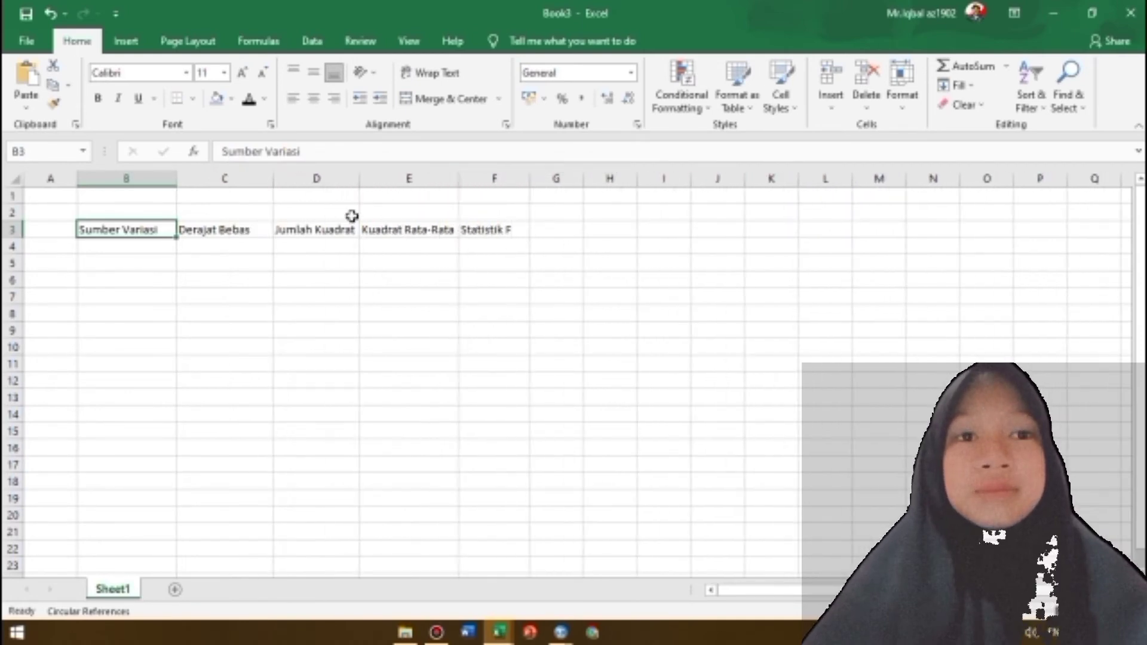
Enter the row labels Perlakuan, Galat and Total in B4:B6 under Sumber Variasi
left_click(122, 250)
type("Perlakuan")
key("Return")
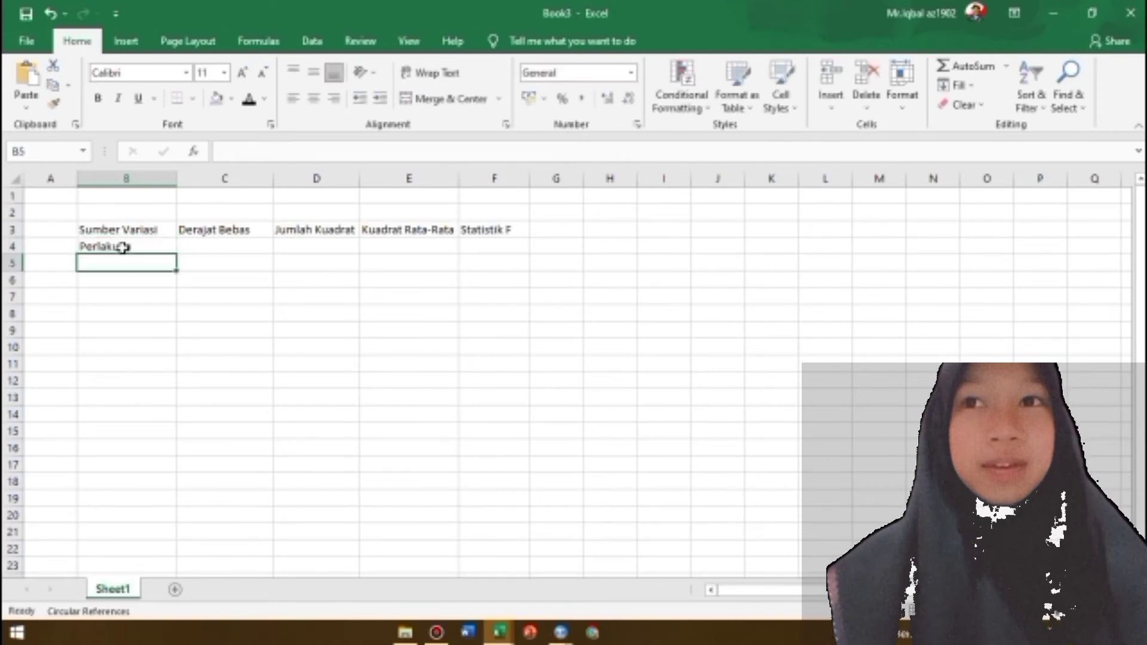
type("Galat")
key("Return")
type("Total")
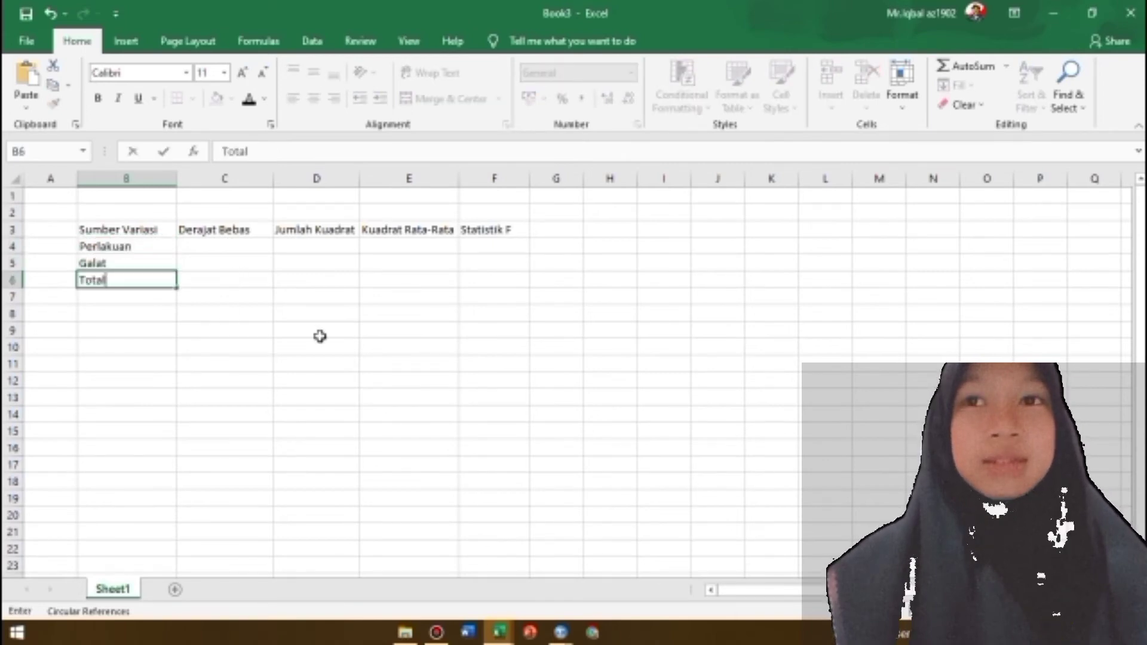
Apply all borders to the ANOVA table range B3:F6
left_click(125, 236)
left_click_drag(125, 236, 505, 285)
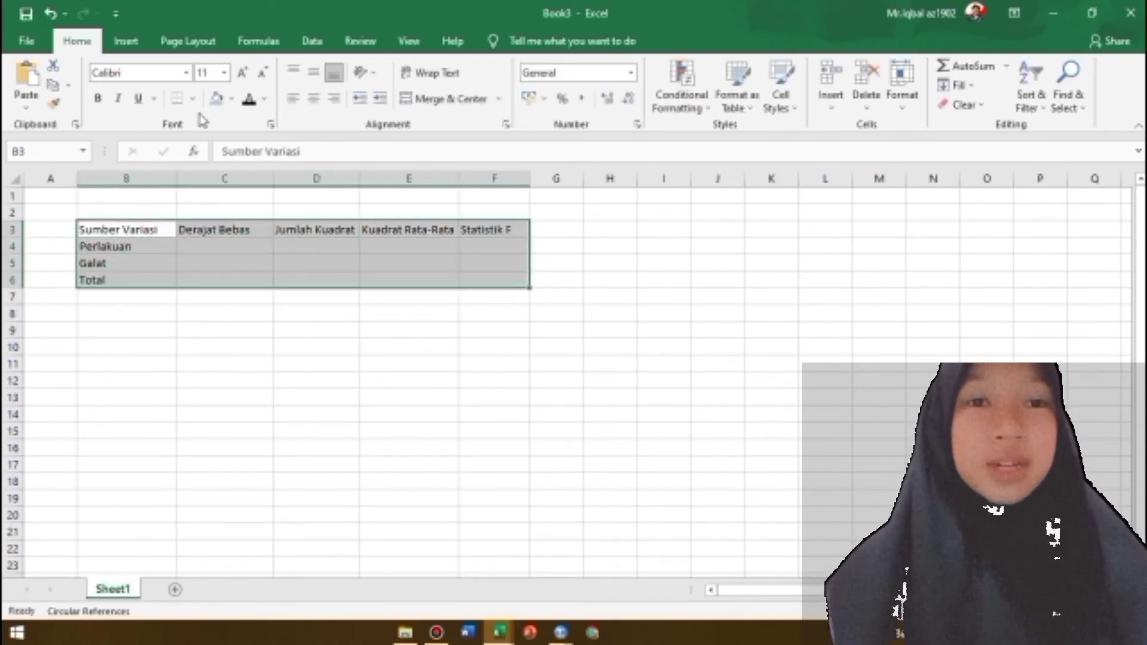
left_click(192, 100)
left_click(209, 236)
left_click(200, 248)
left_click(154, 227)
Enter the labels k= and n= in B8:B9 with the values 4 and 6 beside them in C8:C9
left_click(110, 320)
type("k")
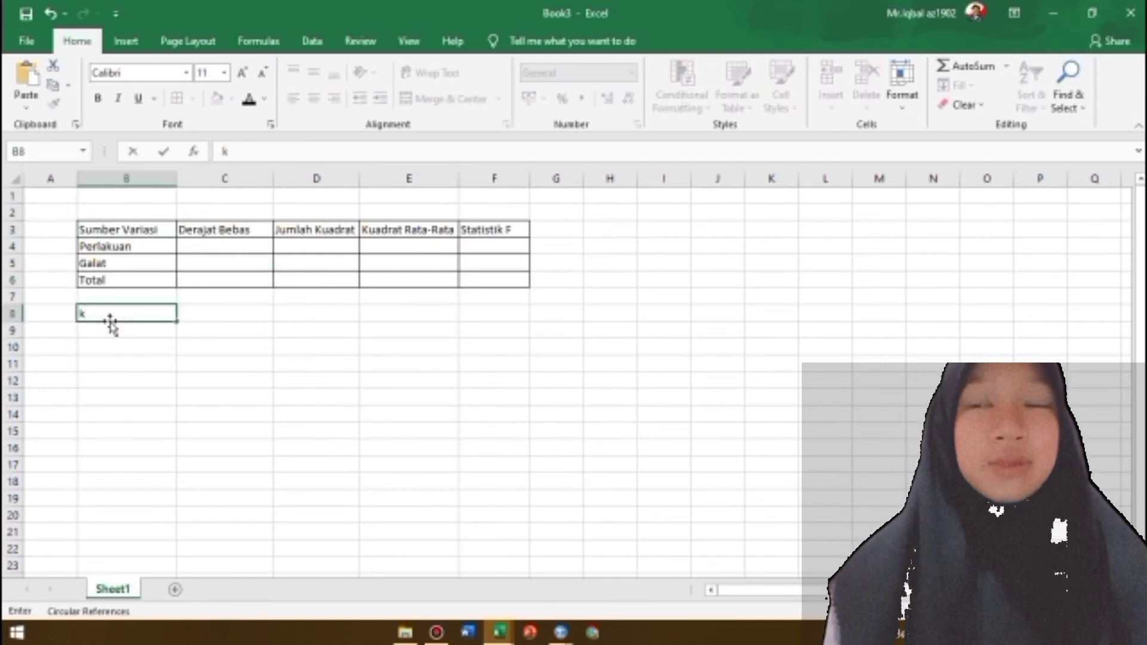
type("=")
key("Return")
type("n=")
left_click(256, 309)
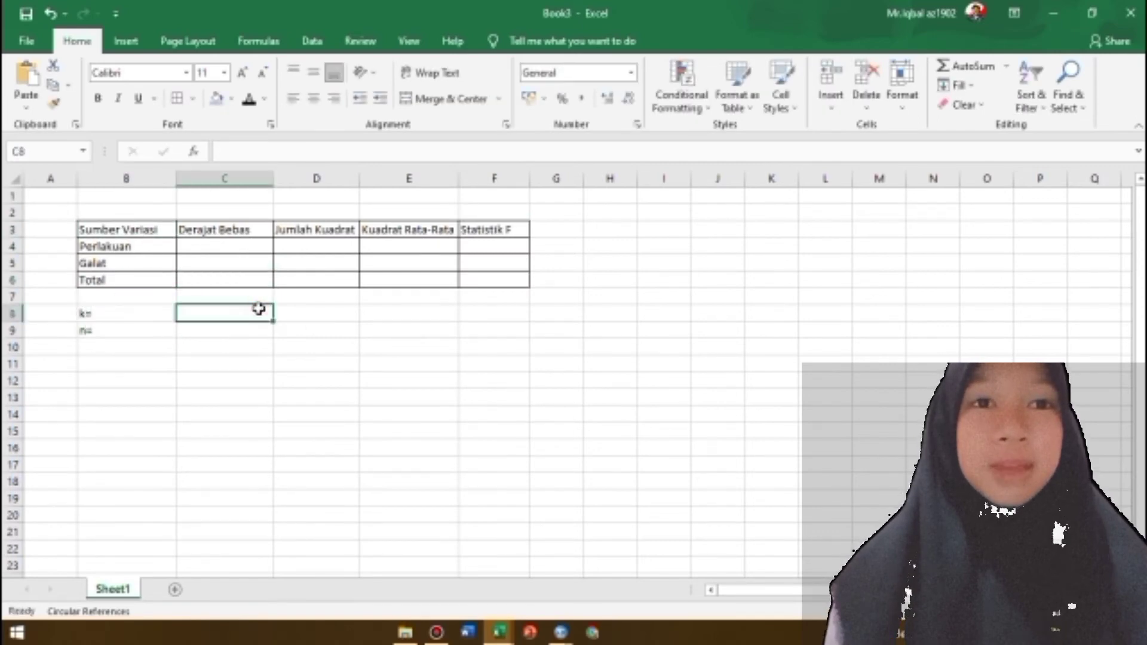
type("4")
key("Return")
type("6")
Enter DATA SAMPEL in B11 with the sample headers A, B, C and D in C11:F11, and the label Xij in B14
left_click(141, 368)
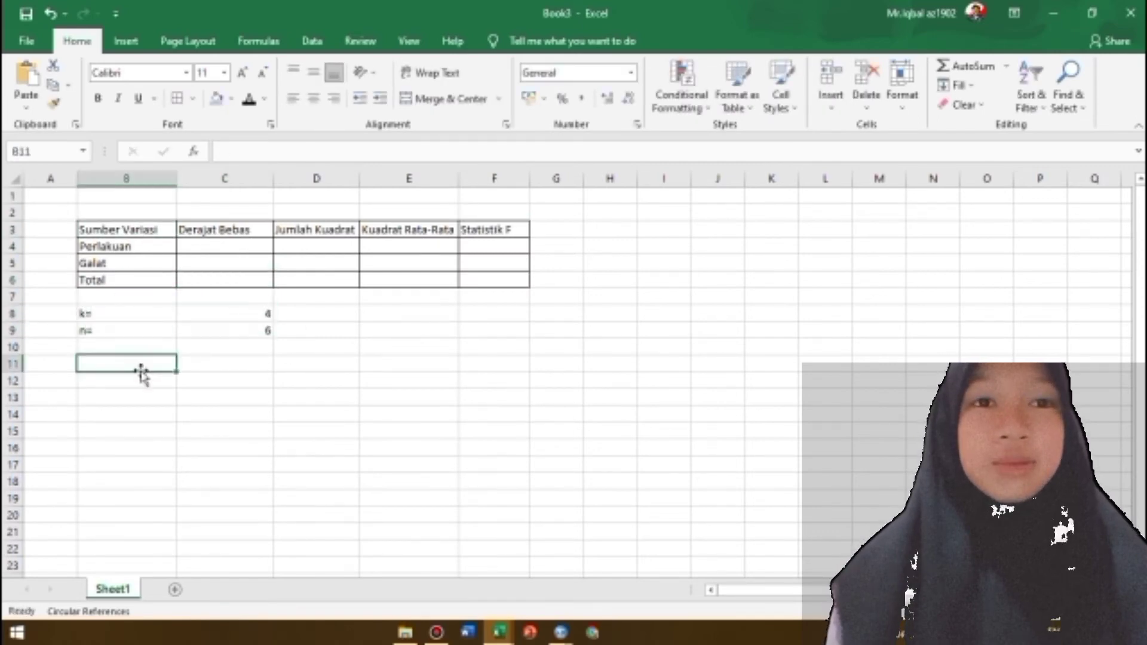
type("DATA SAMPEL")
left_click(221, 361)
type("A\tB\tC\tD")
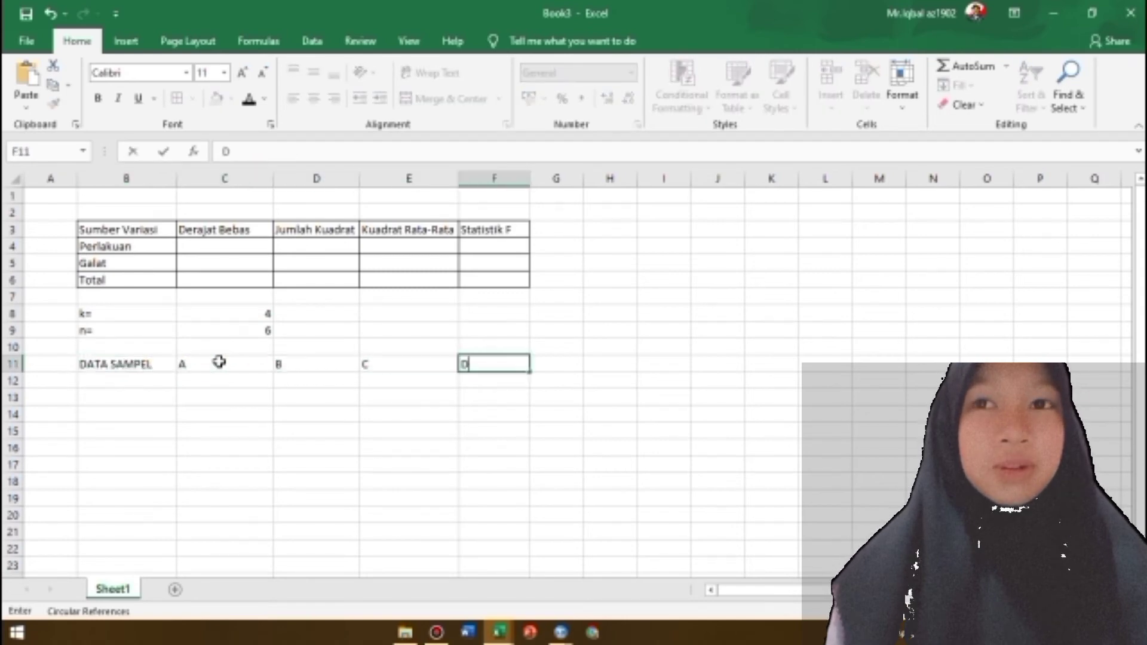
key("Down")
left_click(133, 411)
type("Xij")
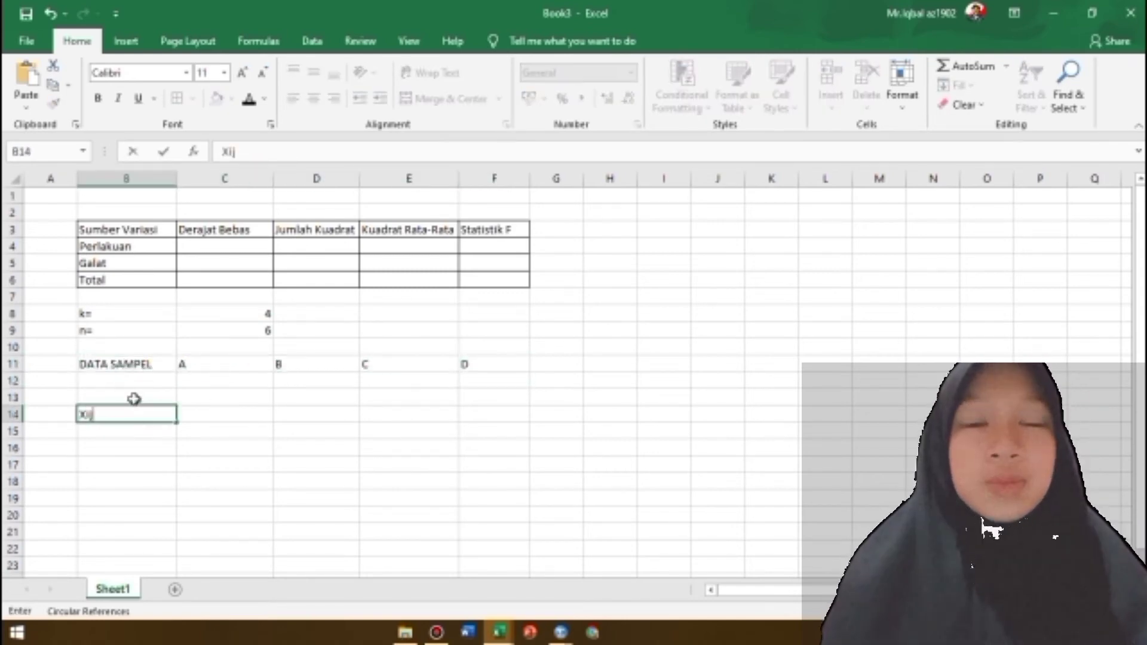
Fill the first sample row C12:F12 with 70, 65, 76 and 67
left_click(217, 381)
type("70")
key("Tab")
type("65")
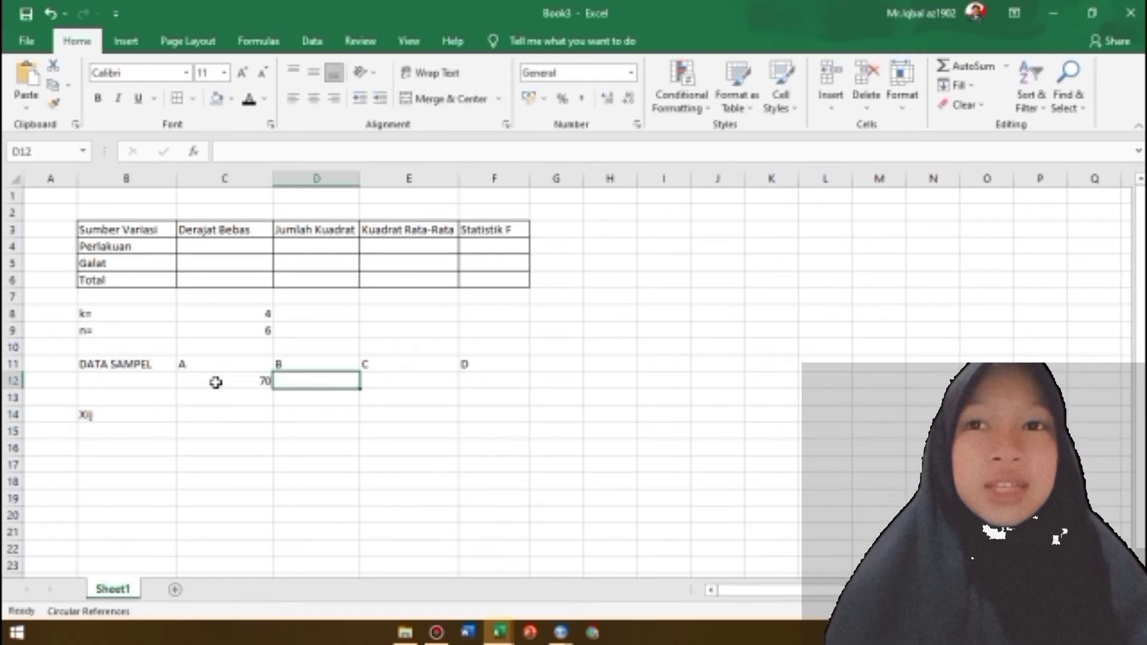
key("Tab")
type("76")
key("Tab")
type("67")
key("Down")
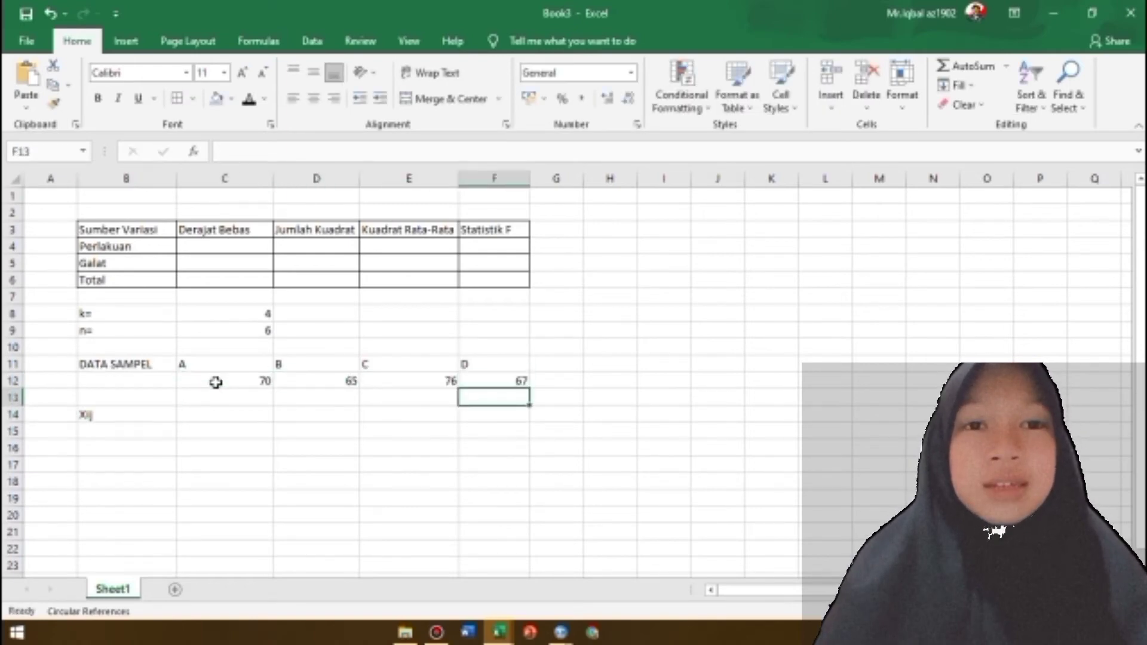
Fill the second sample row C13:F13 with 76, 70, 87 and 66
type("66")
key("Left")
type("87")
key("Left")
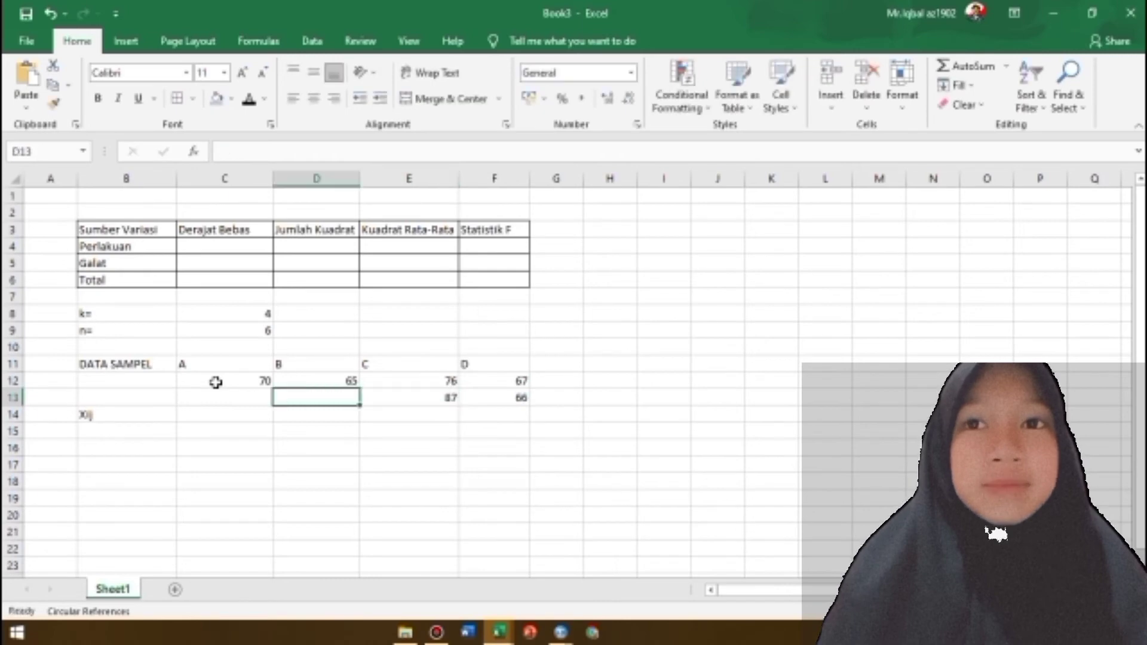
type("70")
key("Left")
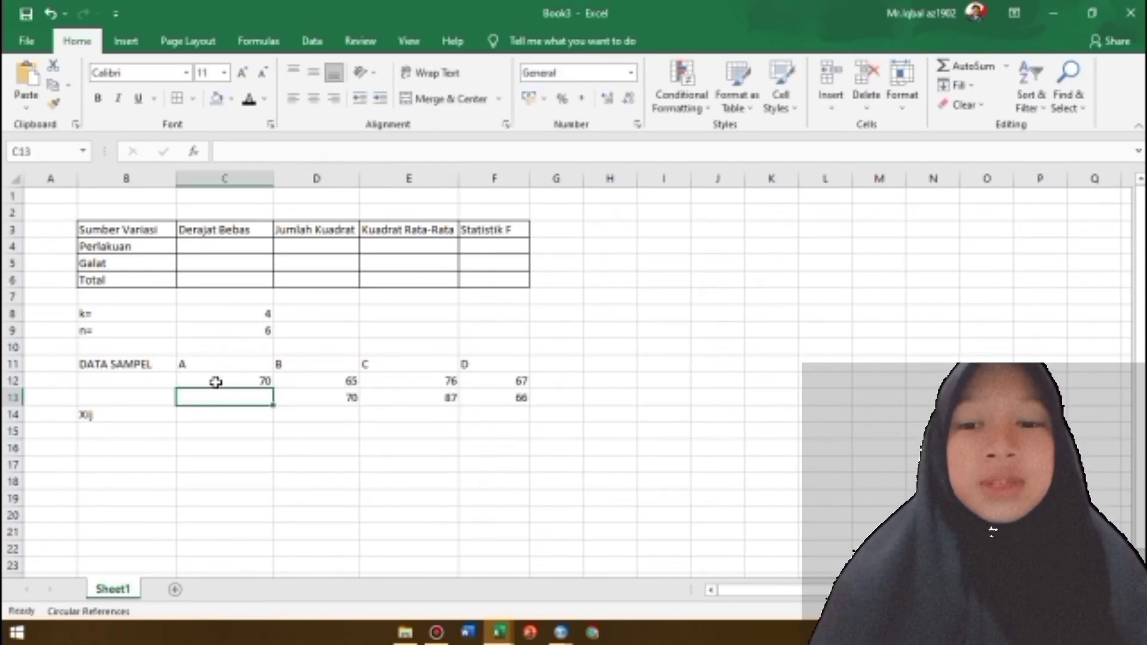
type("76")
key("Down")
Fill the third sample row C14:F14 with 77, 74, 78 and 50
type("77")
key("Right")
type("74")
key("Right")
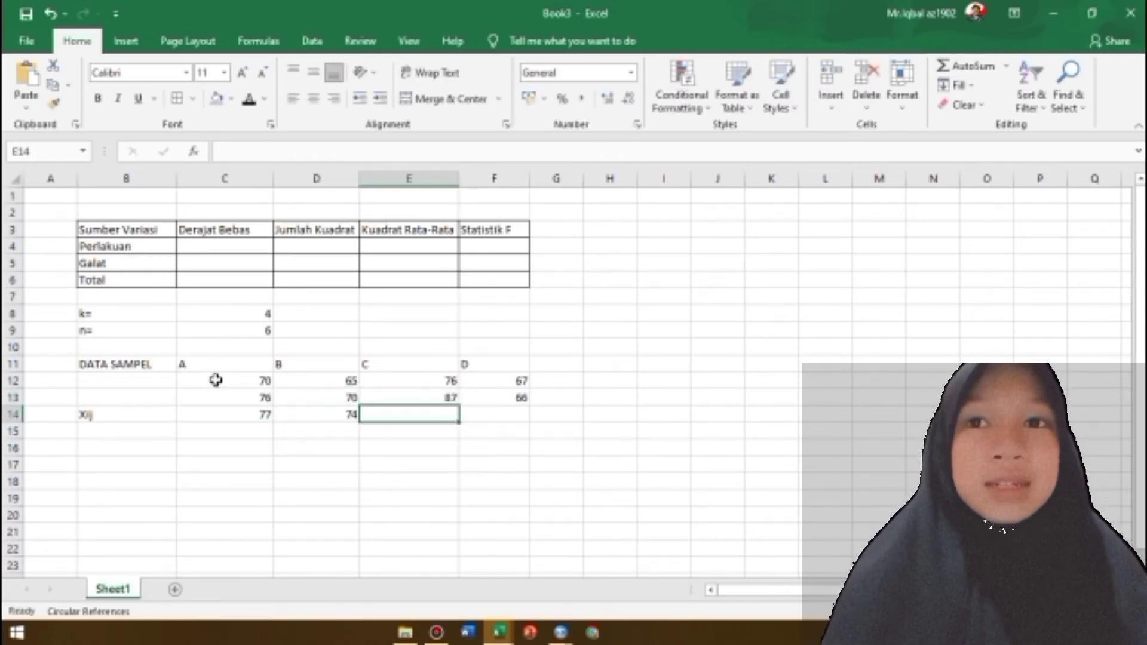
type("78")
key("Right")
type("50")
key("Down")
Fill the fourth sample row C15:F15 with 78, 67, 77 and 57
type("57")
key("Left")
type("77")
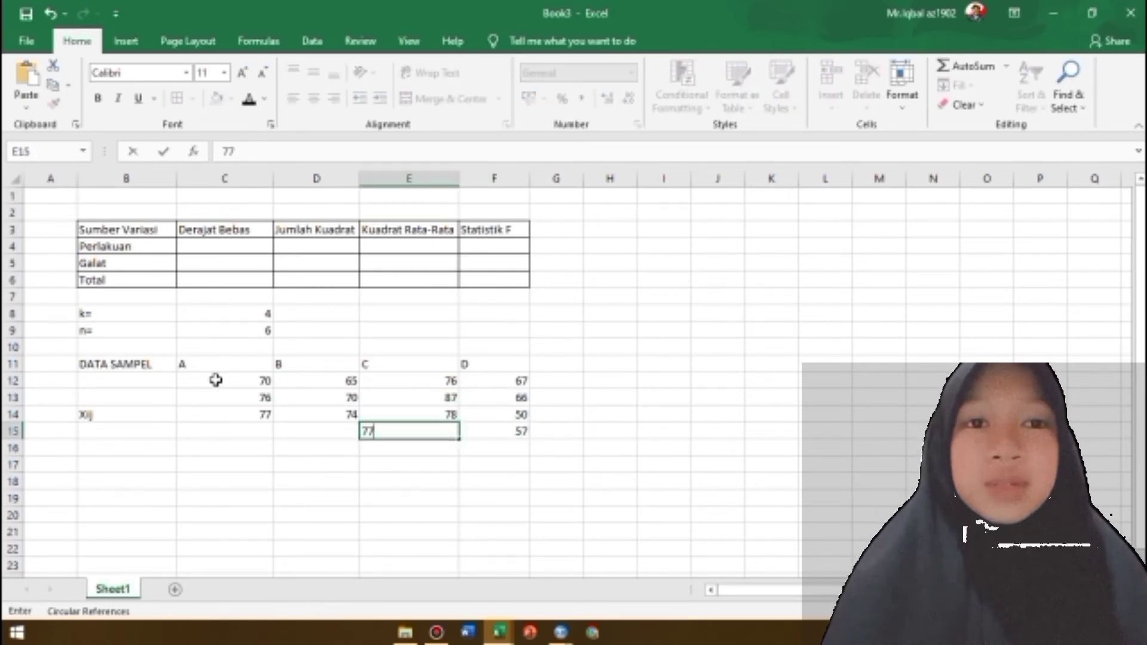
key("Left")
type("67")
key("Left")
type("78")
key("Down")
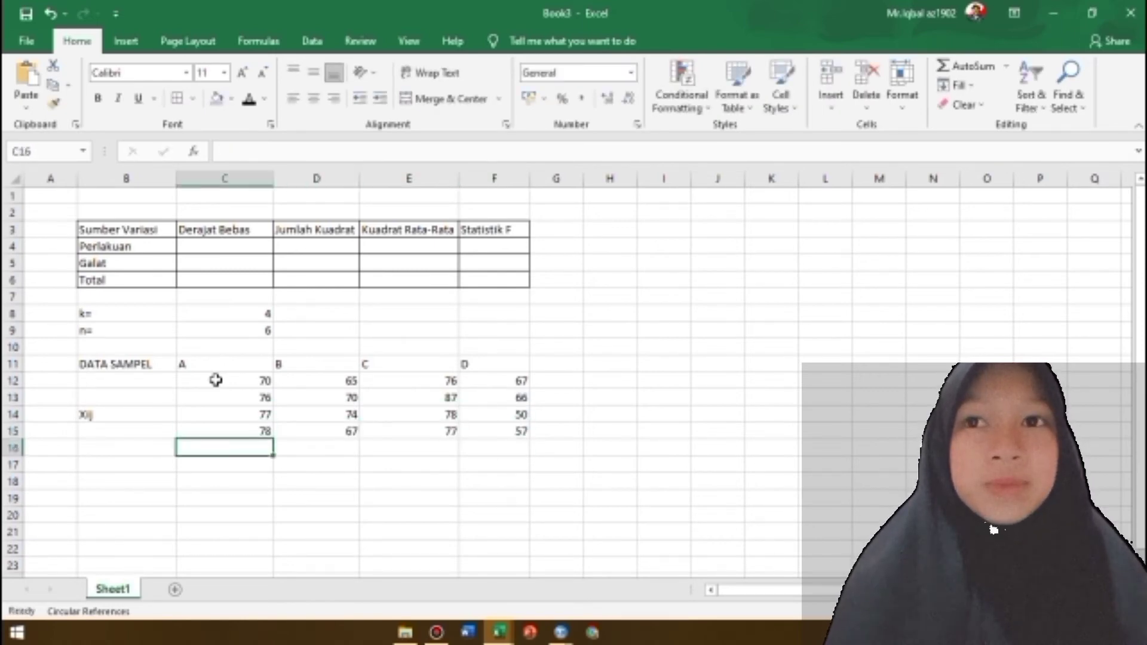
Fill the fifth sample row C16:F16 with 67, 57, 68 and 80
type("67")
key("Right")
type("57")
key("Right")
type("68")
key("Right")
type("80")
key("Down")
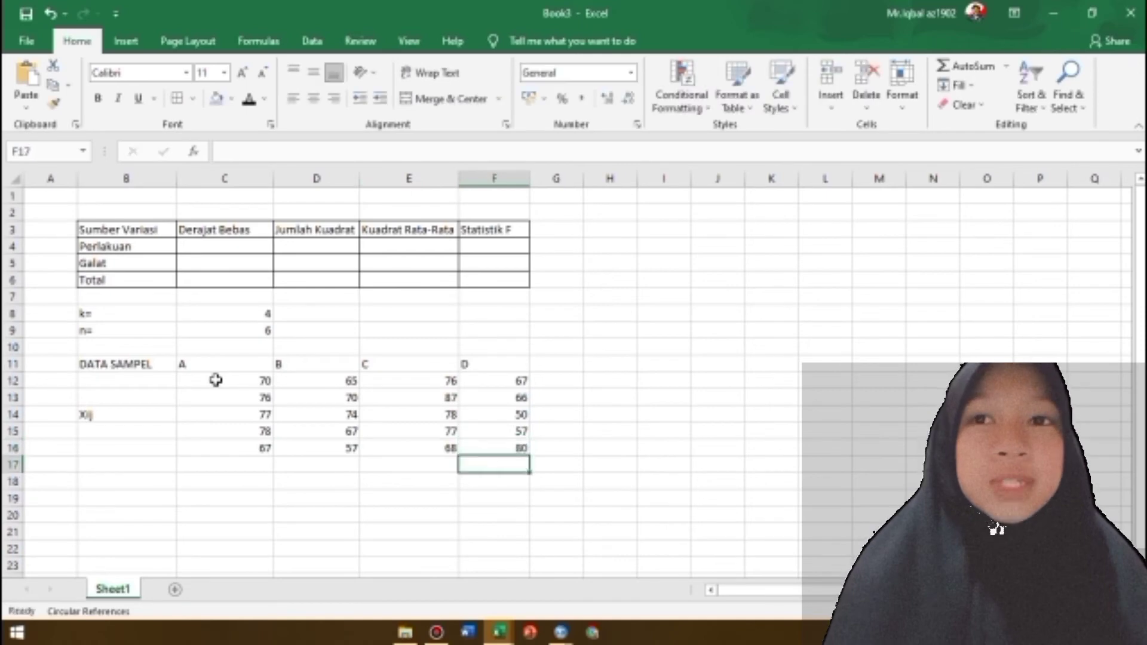
Fill the sixth sample row C17:F17 with 89, 80, 77 and 68
type("68")
key("Left")
type("77")
key("Left")
type("80")
key("Left")
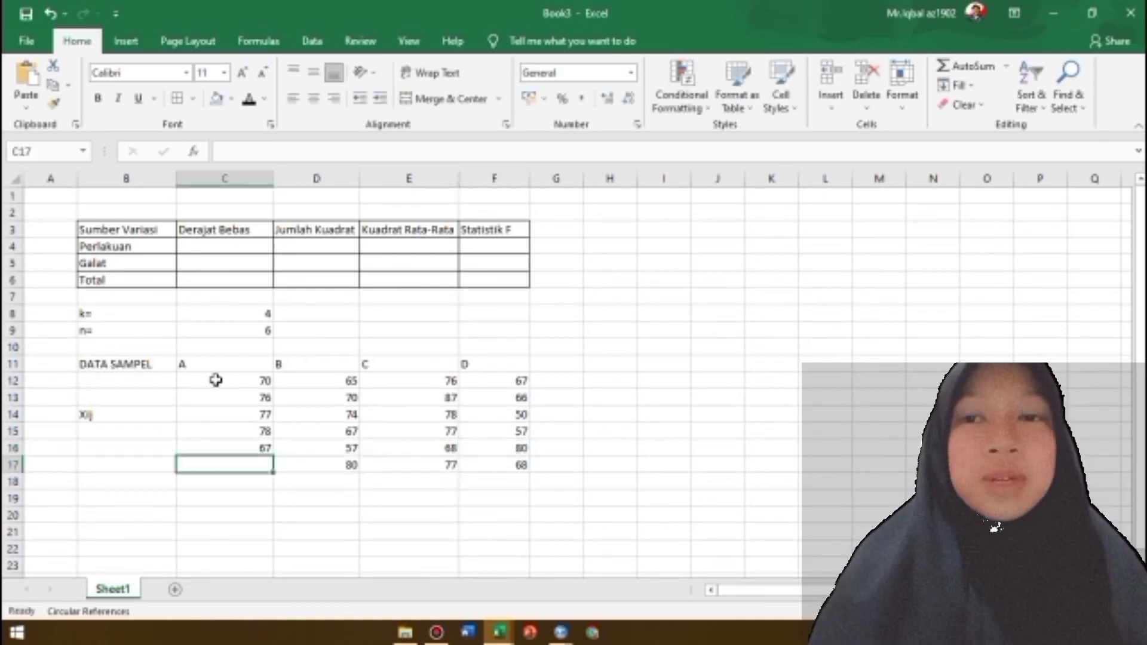
type("89")
key("Down")
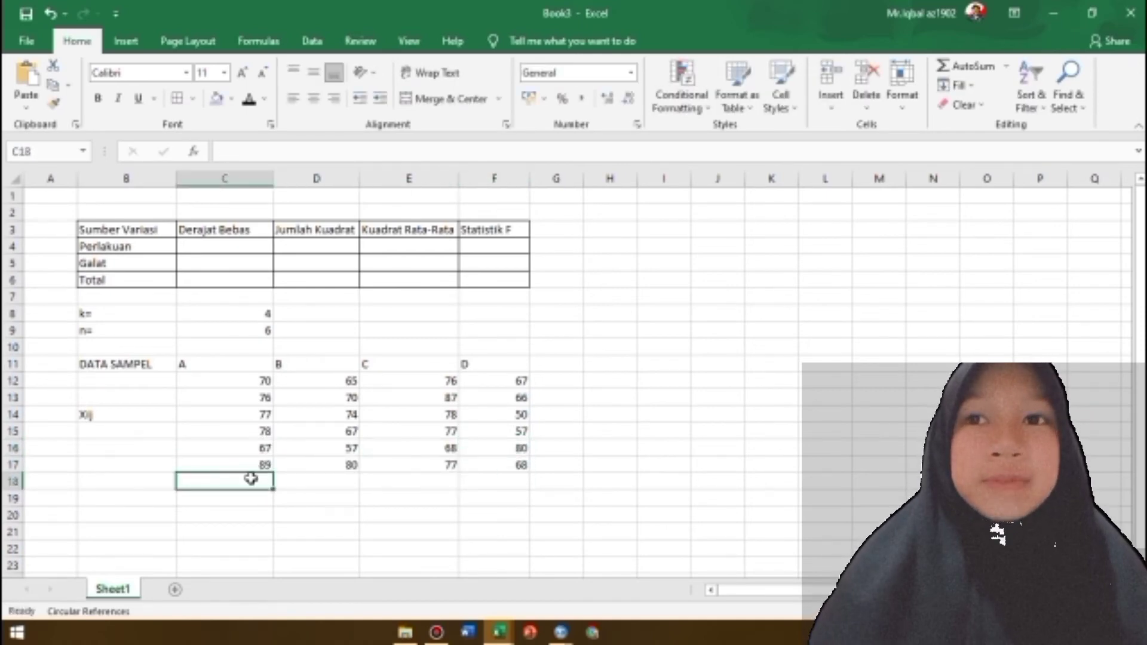
Sum sample columns A to D (rows 12 to 17) with AutoSum, placing the totals in C18:F18
left_click_drag(250, 385, 250, 464)
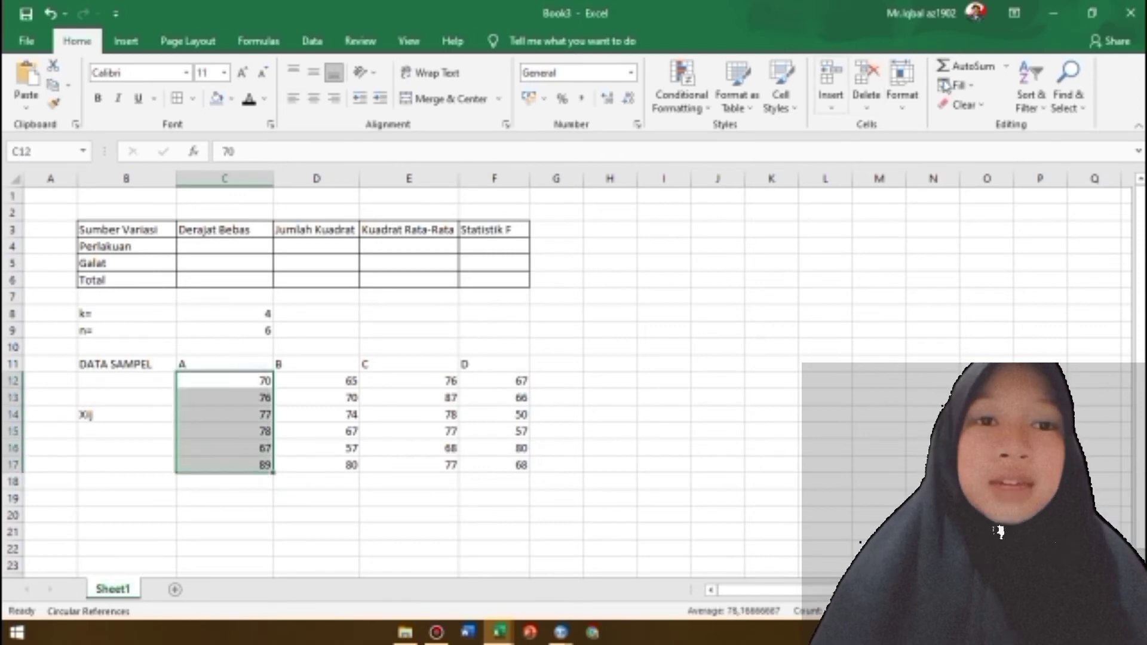
left_click(965, 65)
left_click(337, 380)
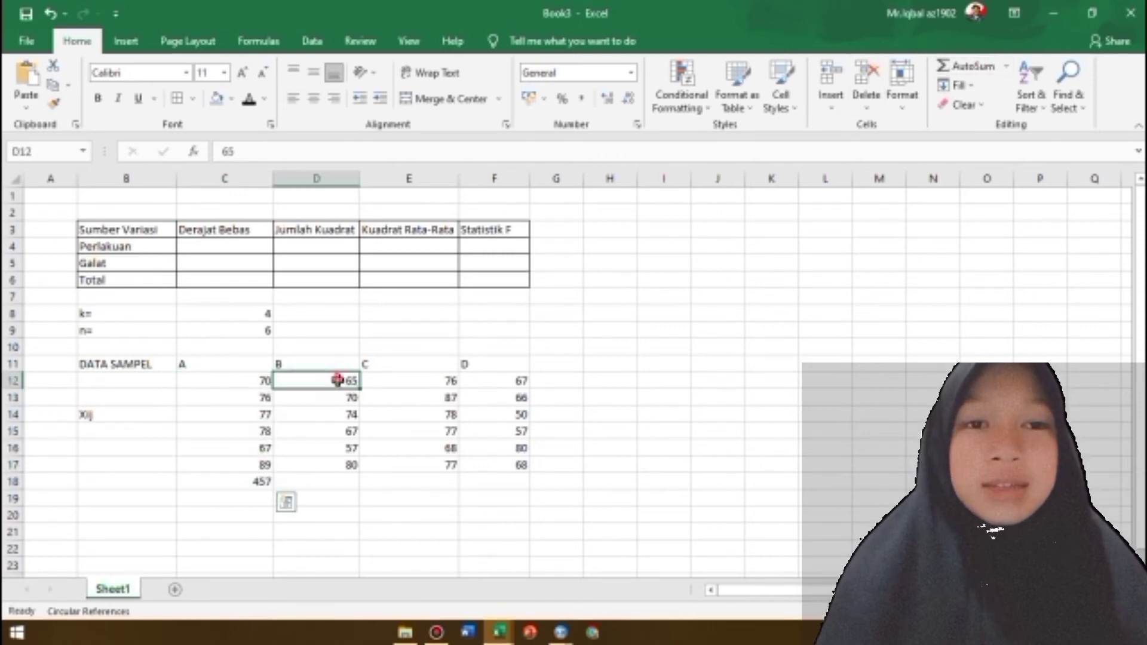
left_click(966, 65)
left_click_drag(440, 381, 444, 466)
left_click(966, 65)
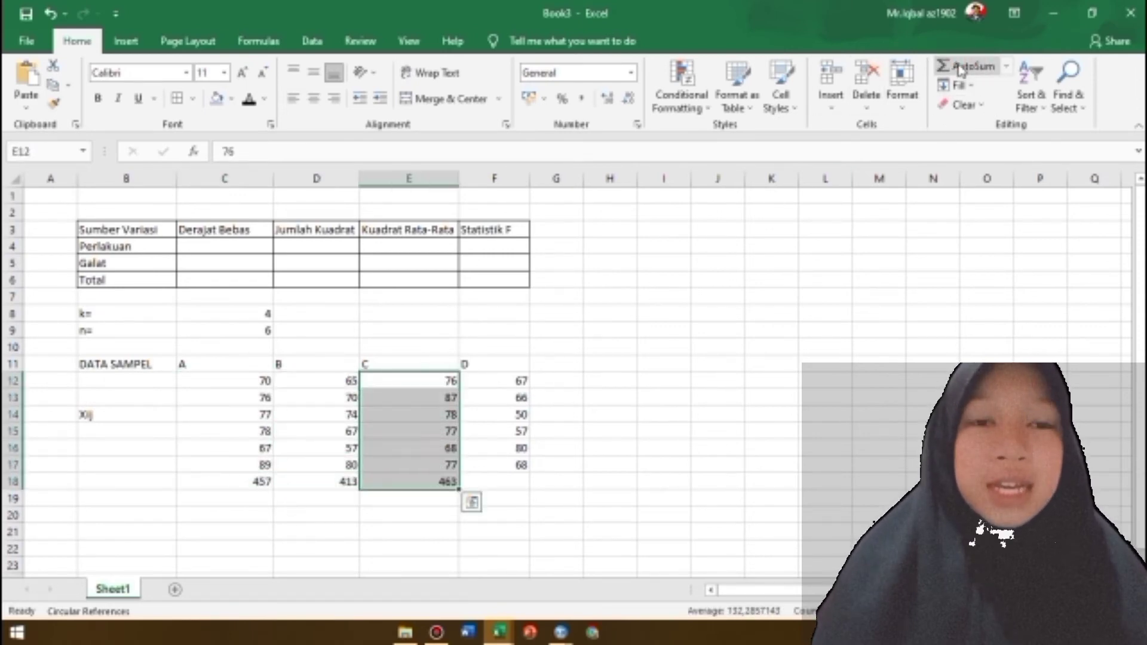
left_click_drag(504, 381, 505, 466)
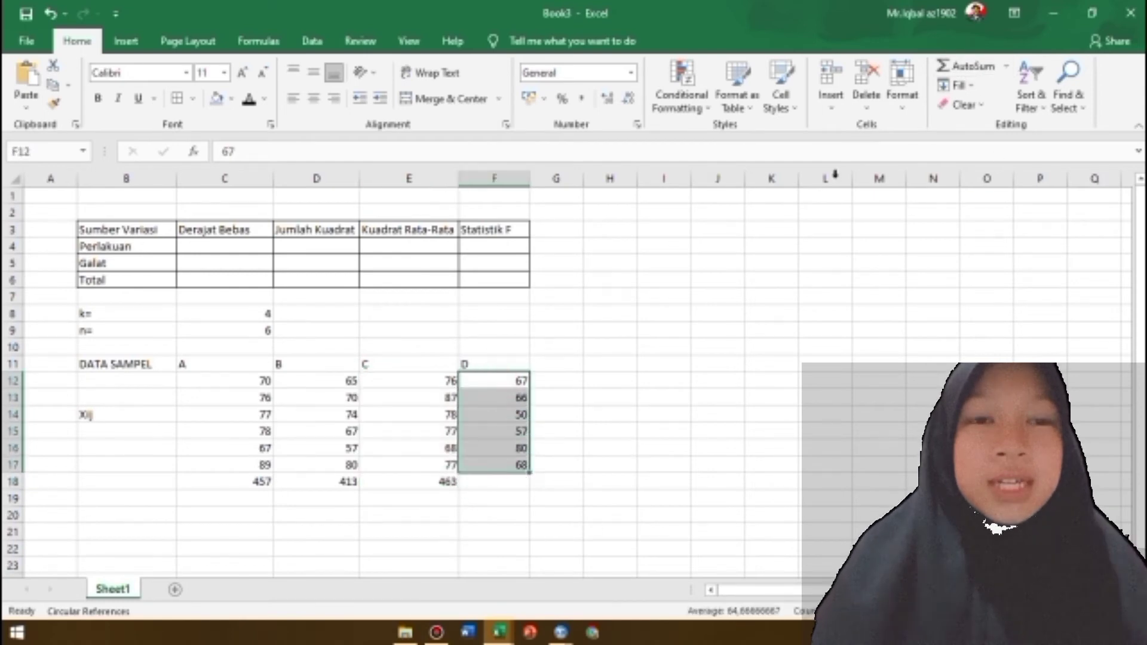
left_click(966, 65)
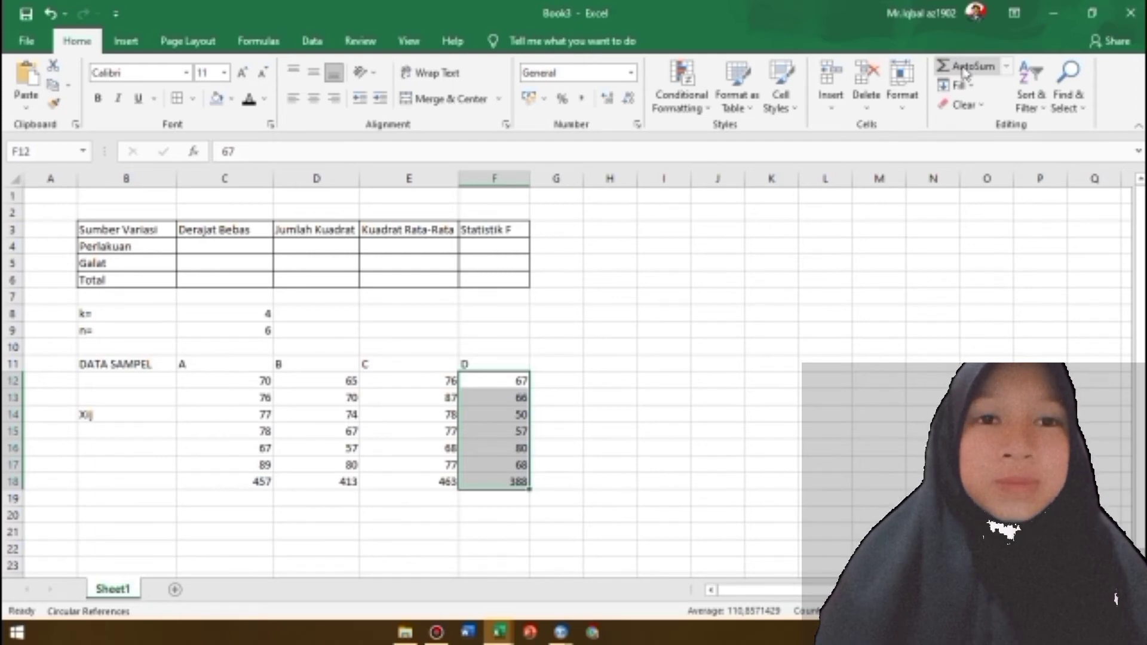
left_click(407, 513)
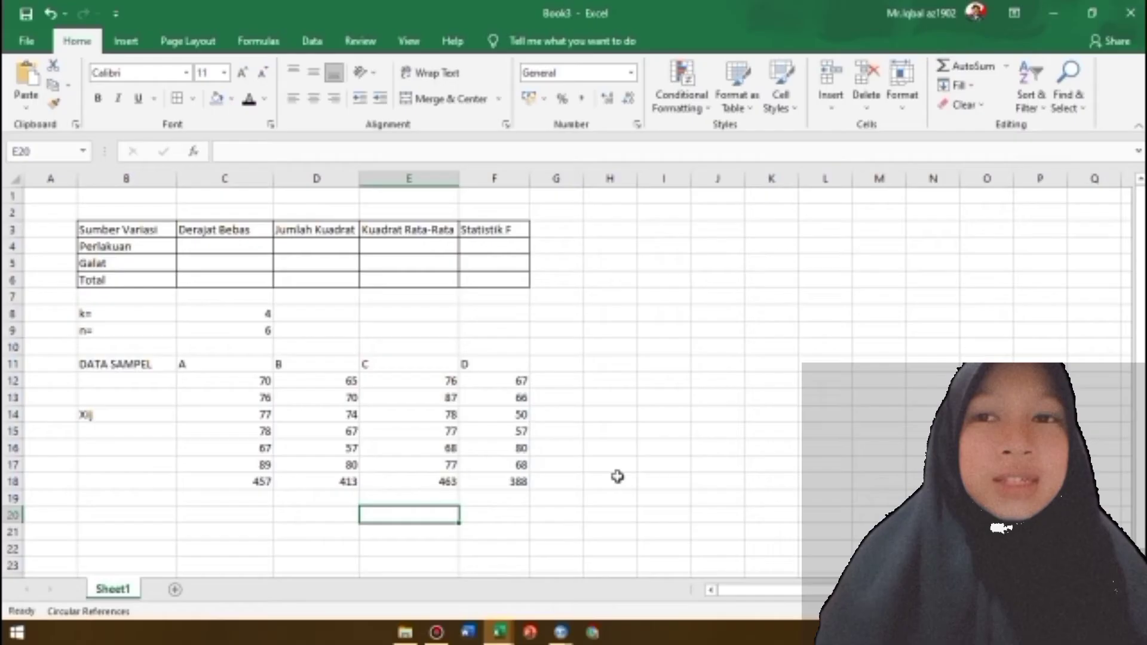
left_click(547, 488)
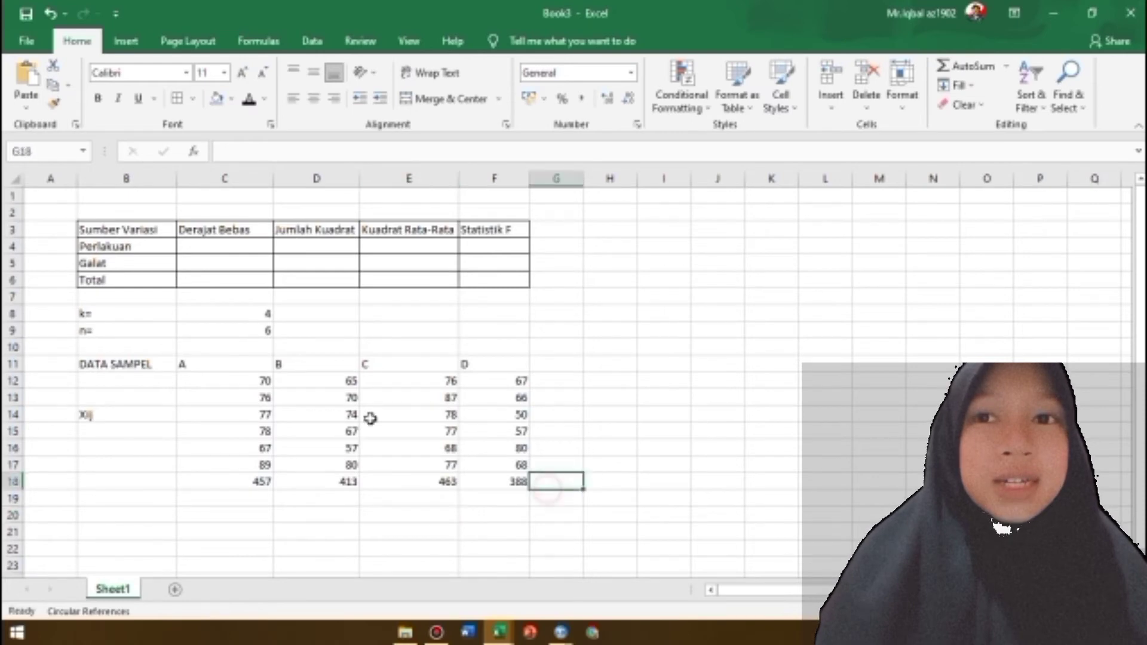
Add borders to the sample table C11:F18 and centre its contents horizontally and vertically
left_click(213, 368)
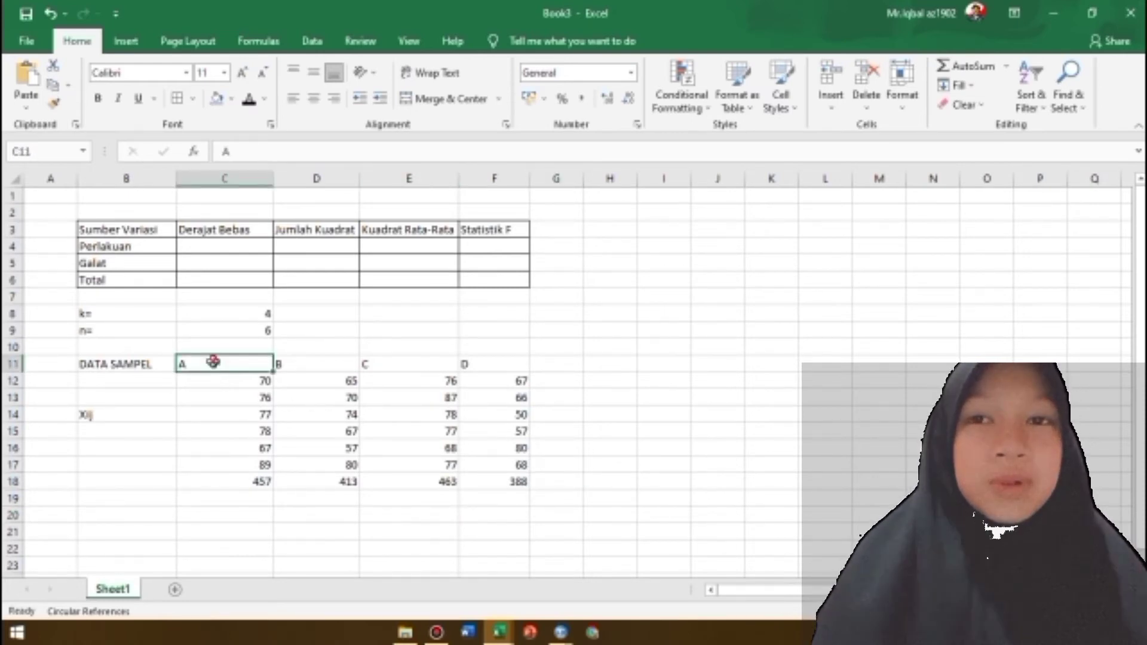
left_click_drag(214, 362, 502, 478)
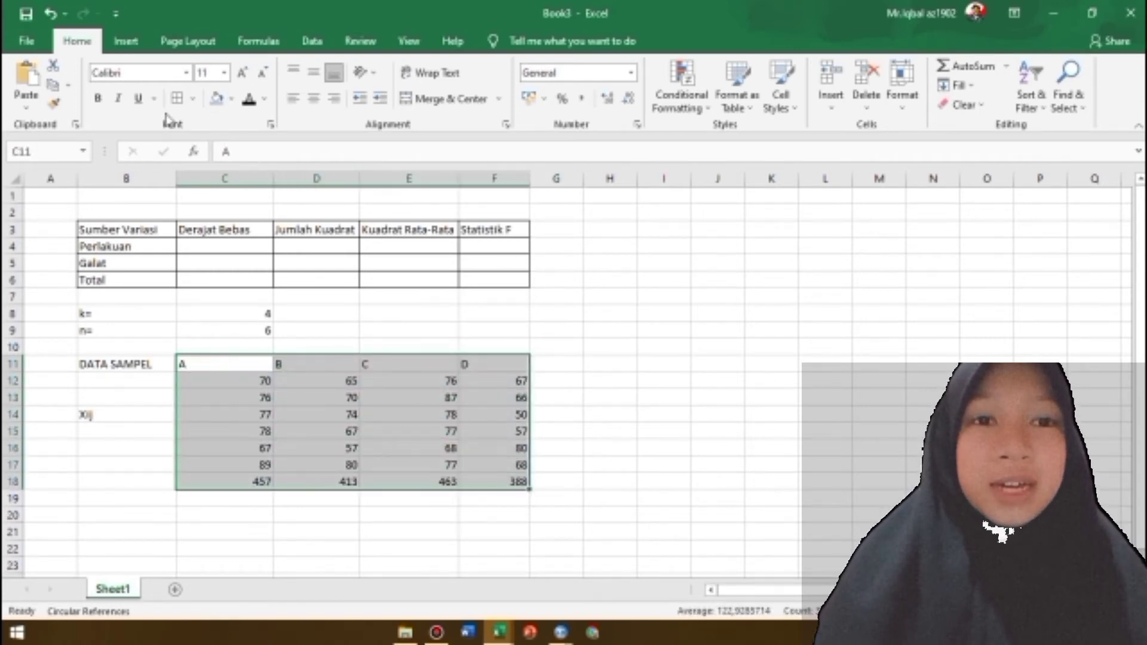
left_click(178, 99)
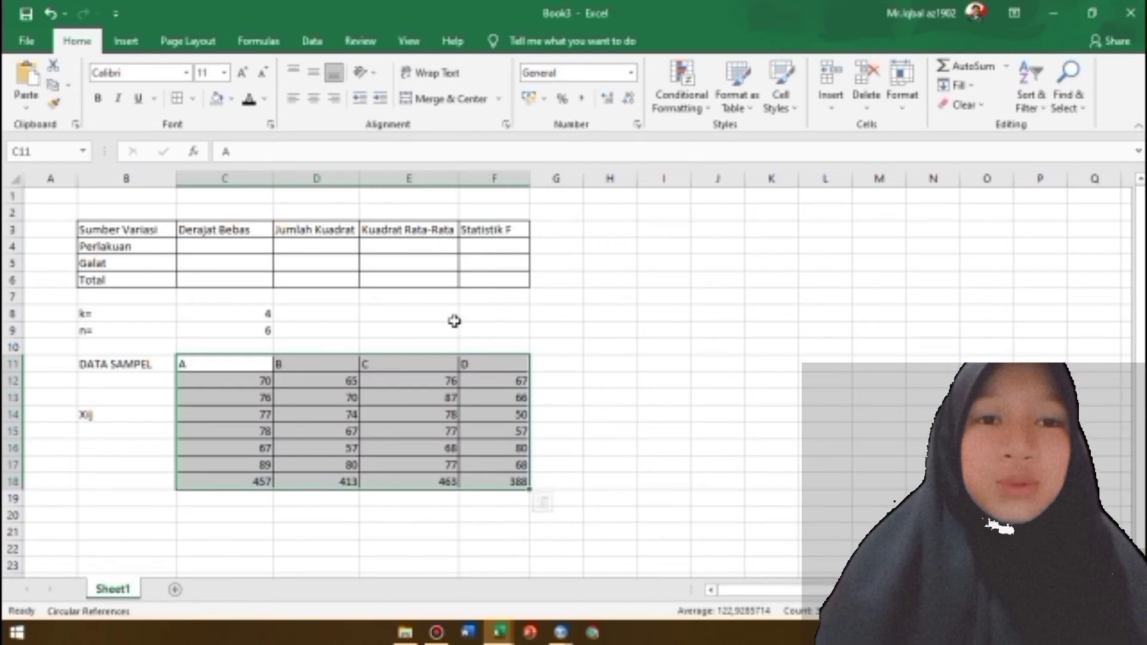
left_click(313, 100)
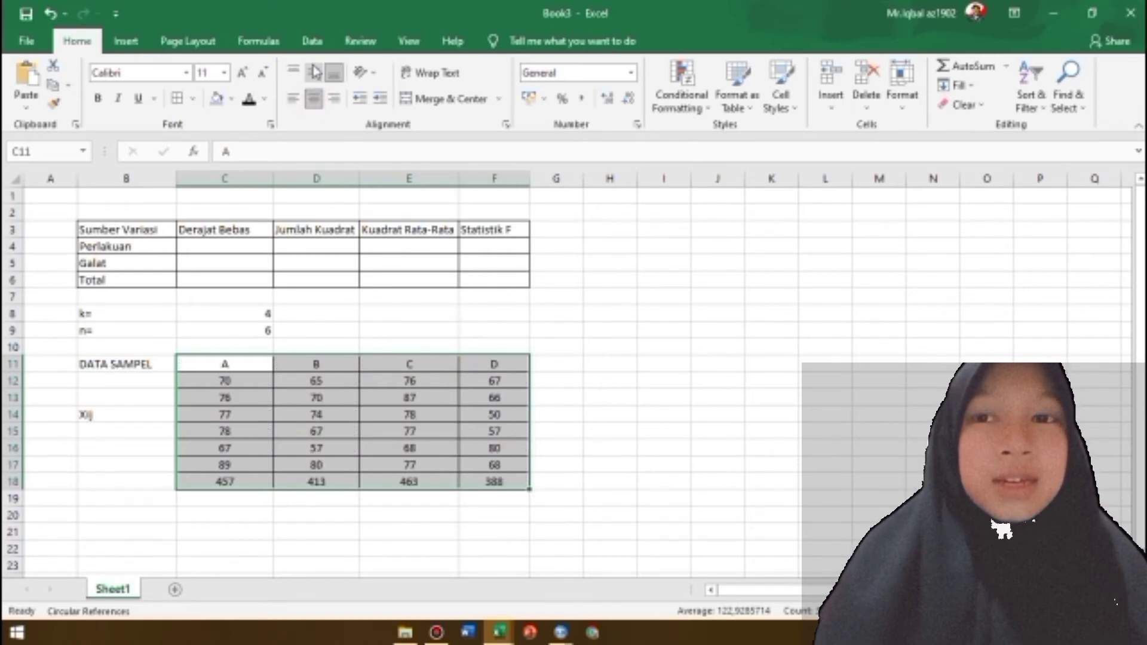
left_click(315, 72)
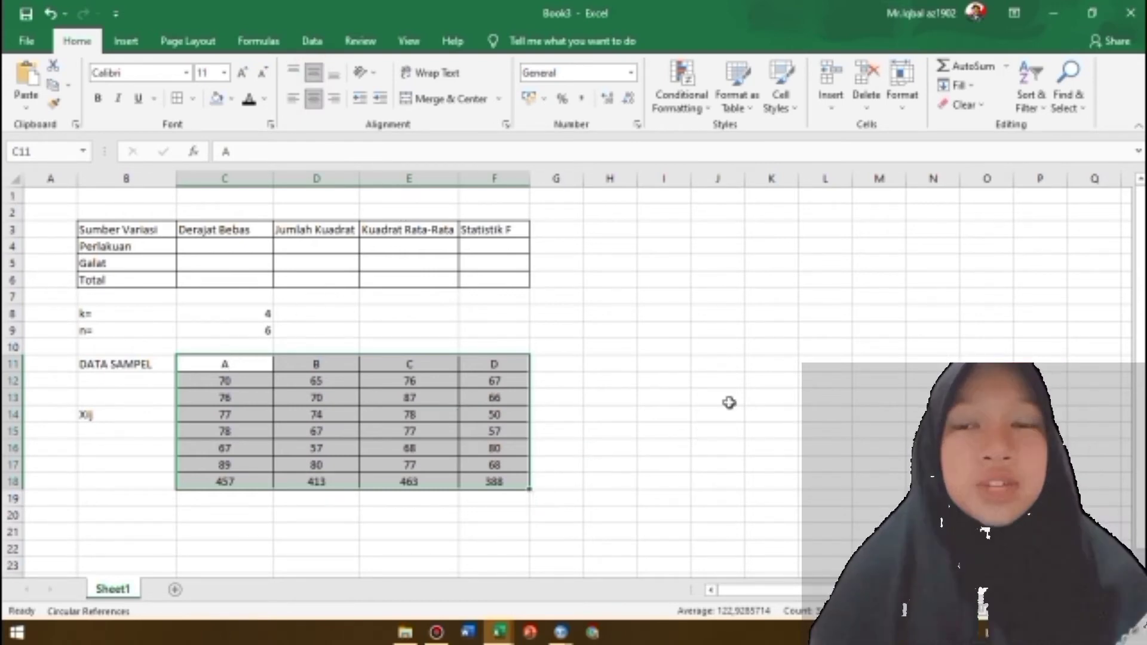
Label cell G5 "F Tabel =" and enter 3,10 in H5
left_click(556, 265)
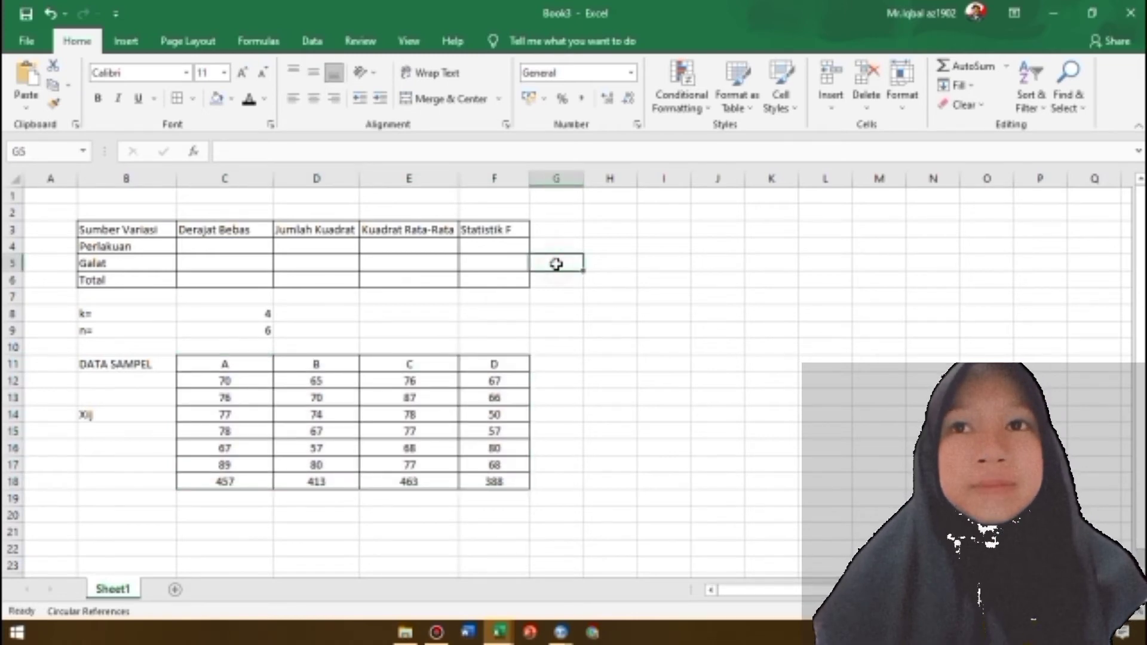
type("f")
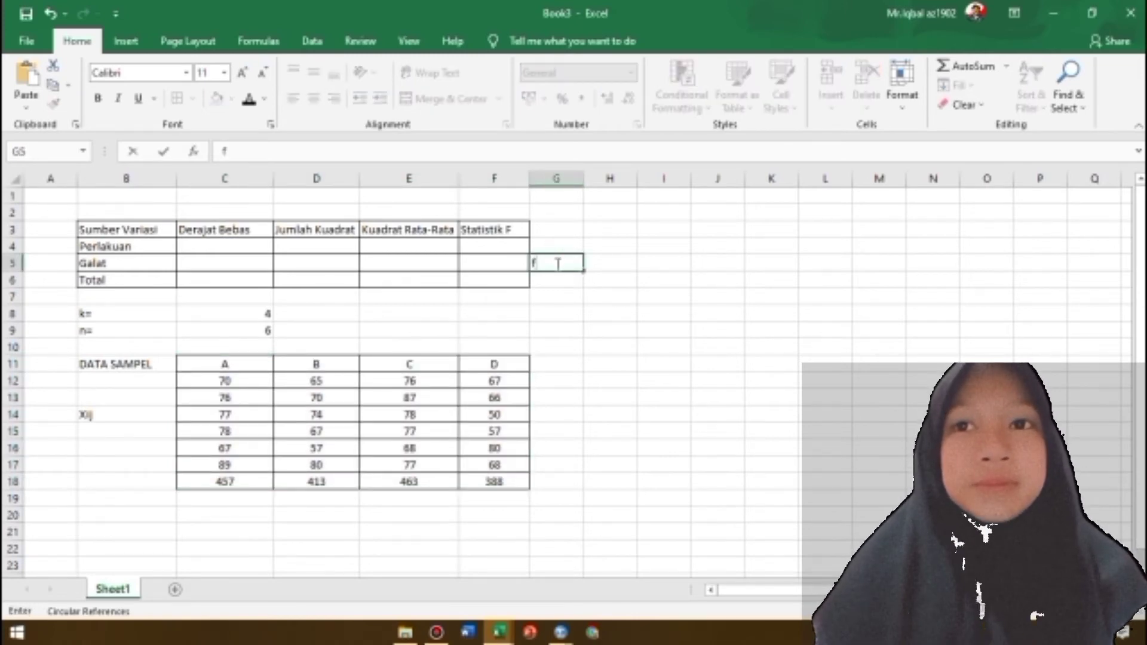
type(" Tabel")
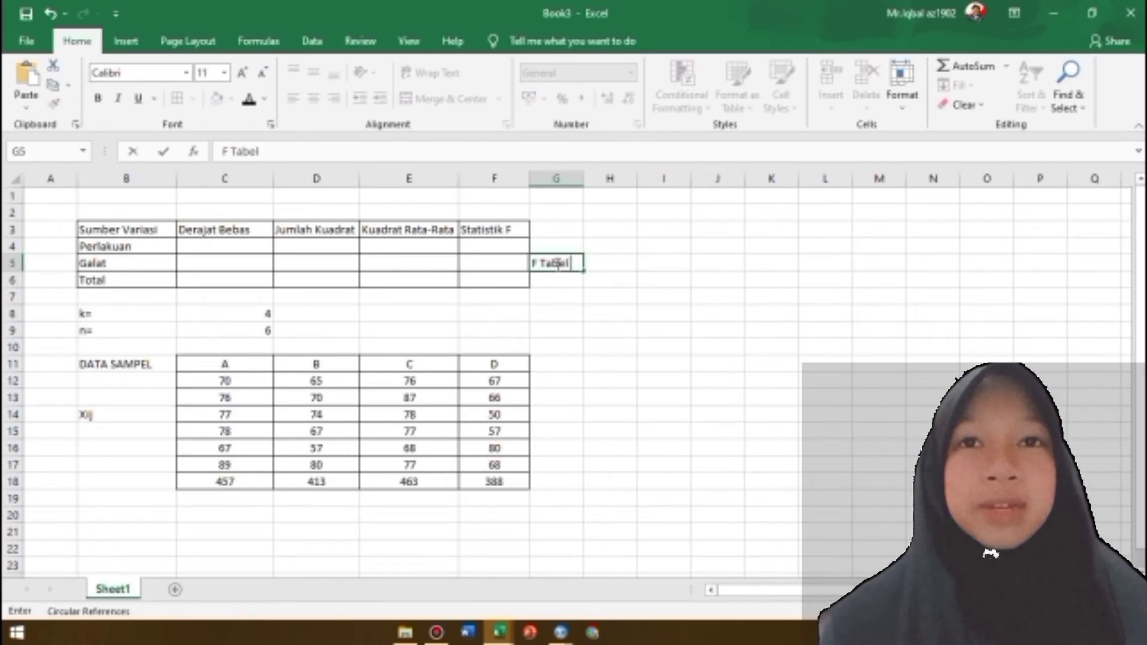
type(" =")
key("Tab")
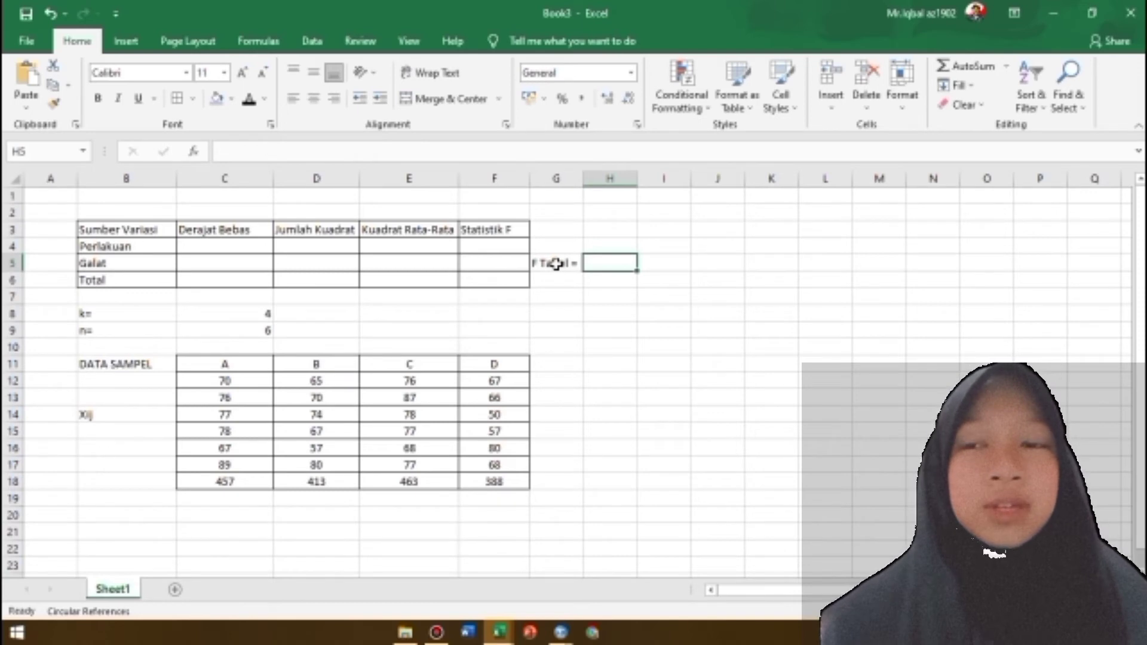
type("3,10")
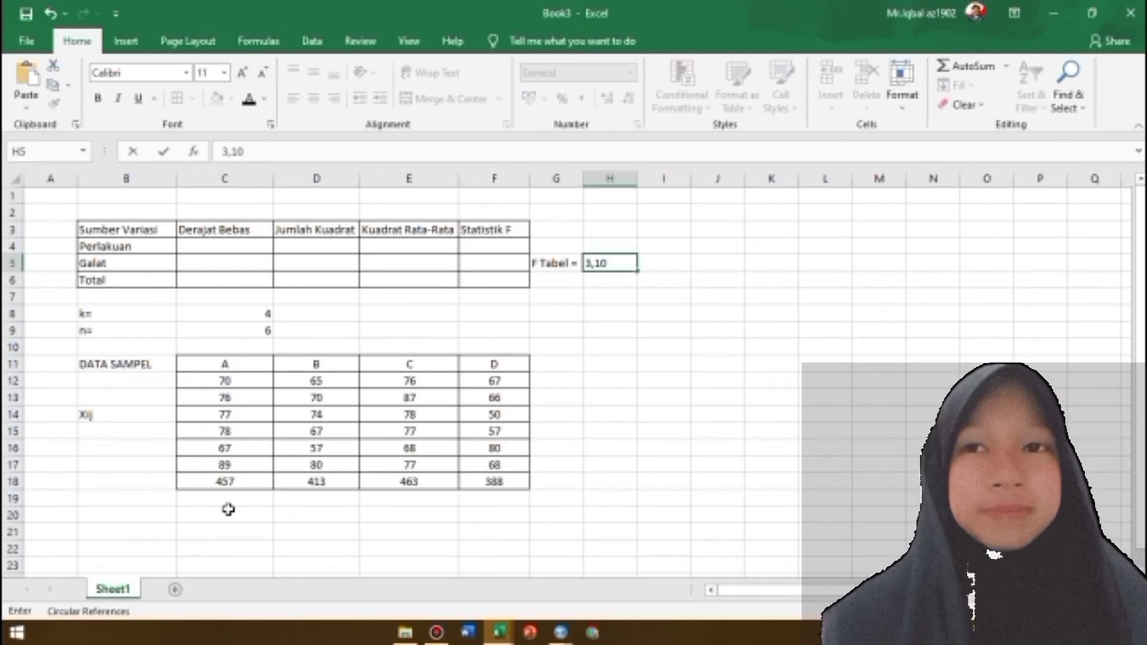
Label cell B21 "X^ij" and enter the column headers A, B, C and D in C21:F21
left_click(124, 533)
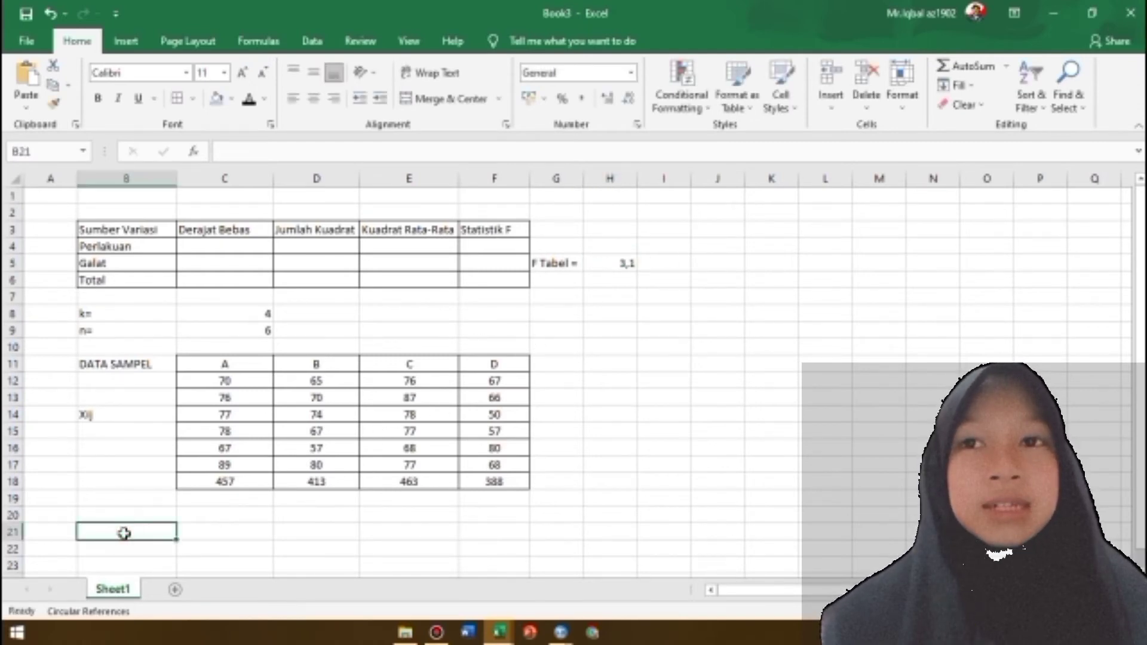
type("X^i")
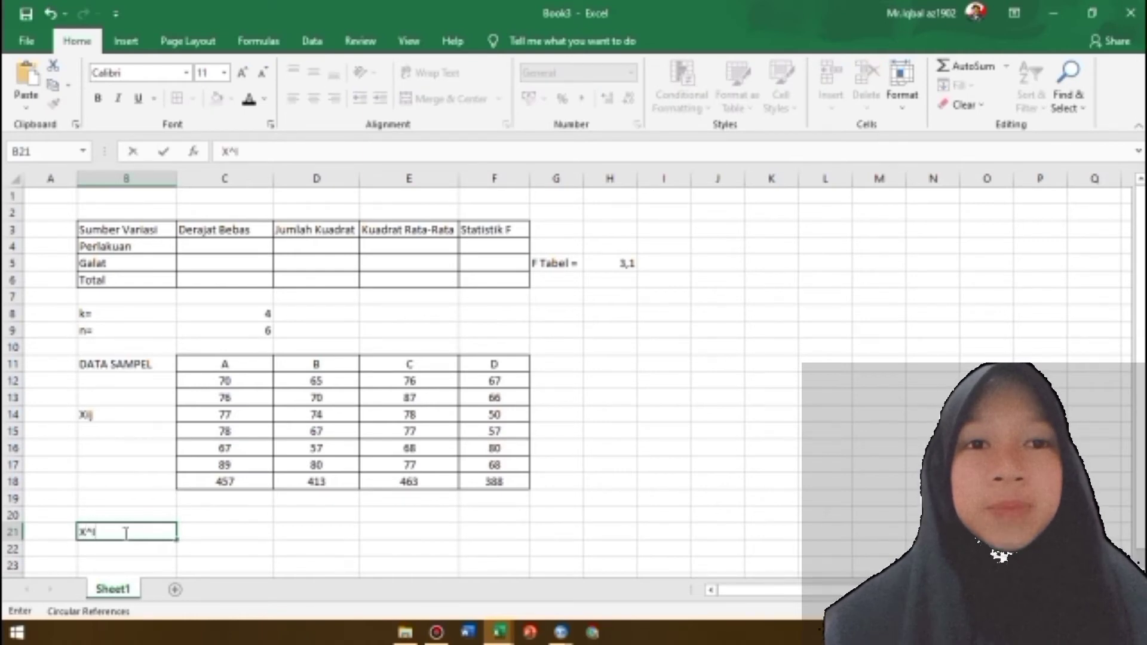
type("j")
key("Tab")
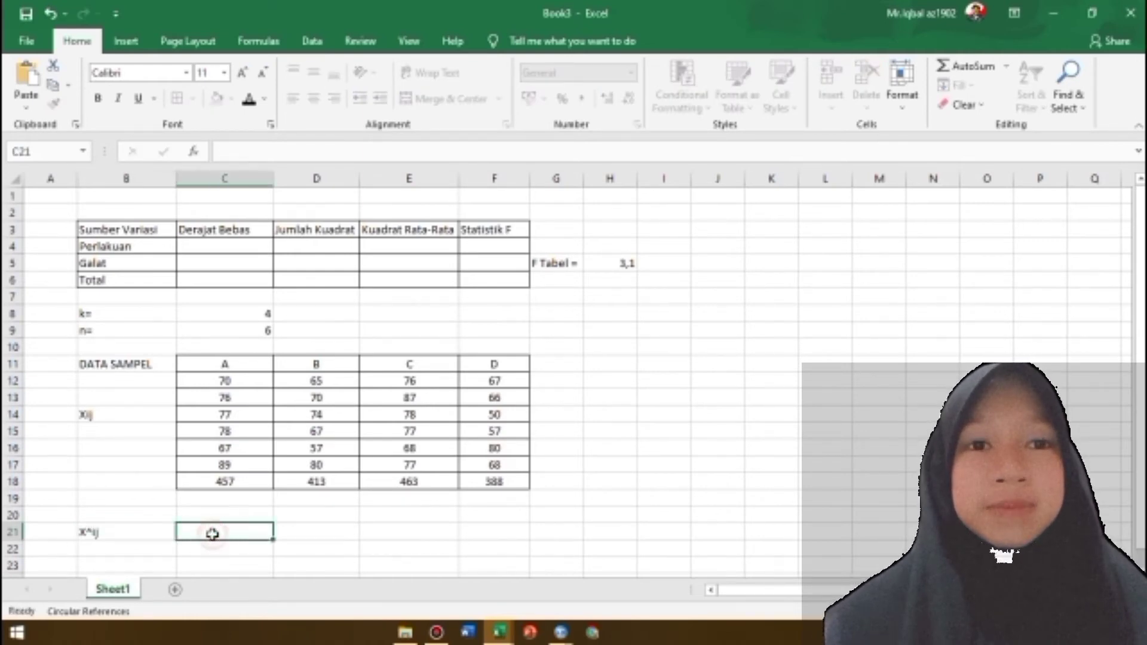
type("A")
key("Tab")
type("B")
key("Tab")
type("C")
key("Tab")
type("D")
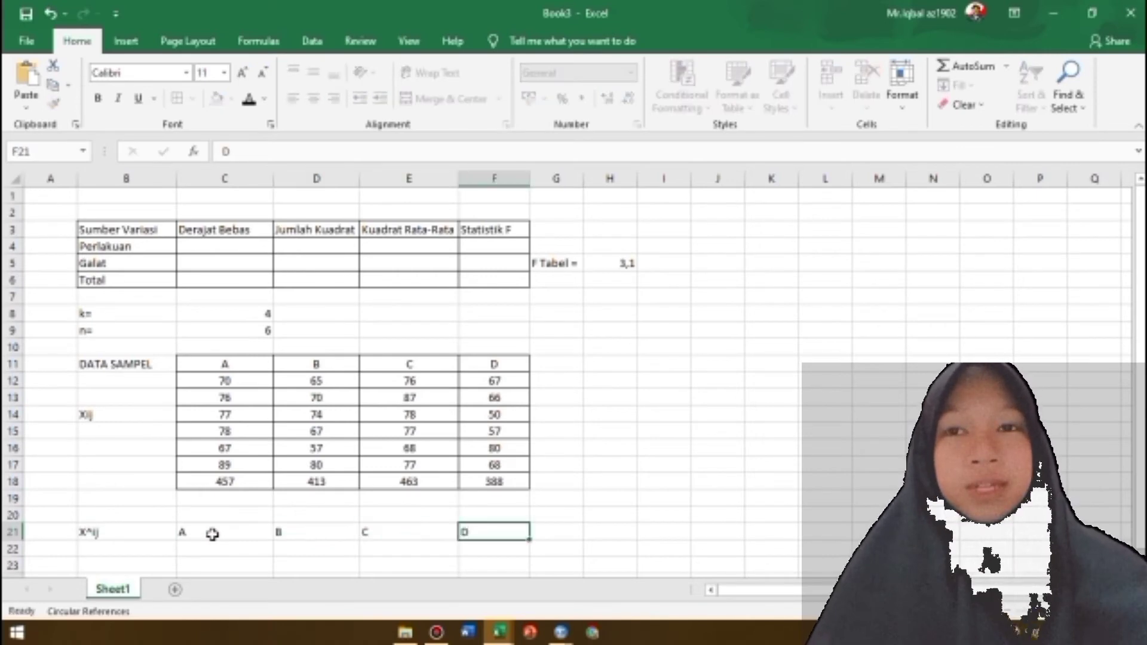
key("Return")
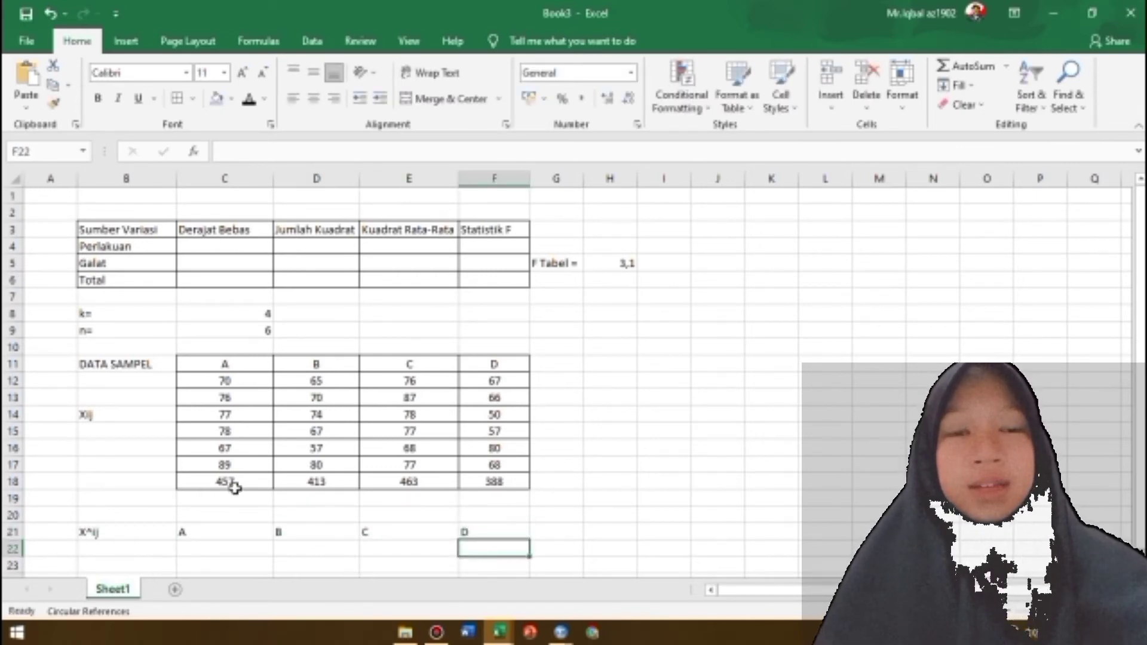
Square the sample A values by entering =C12^2 in C22 and filling the formula down to C27
left_click(227, 548)
type("=")
left_click(246, 380)
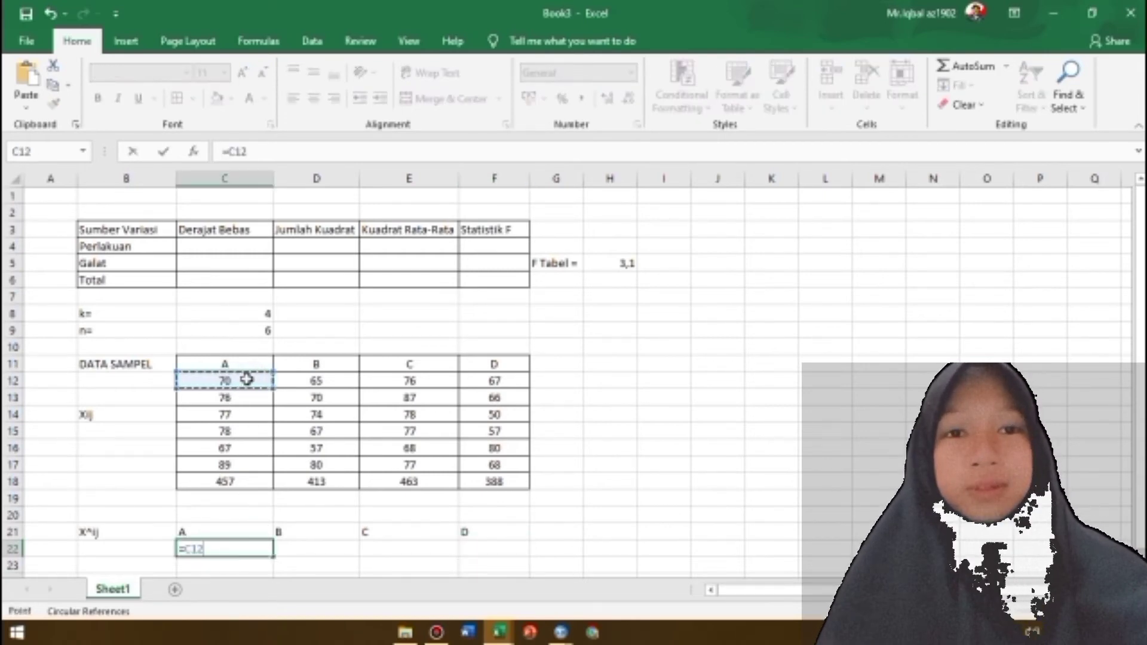
type("@")
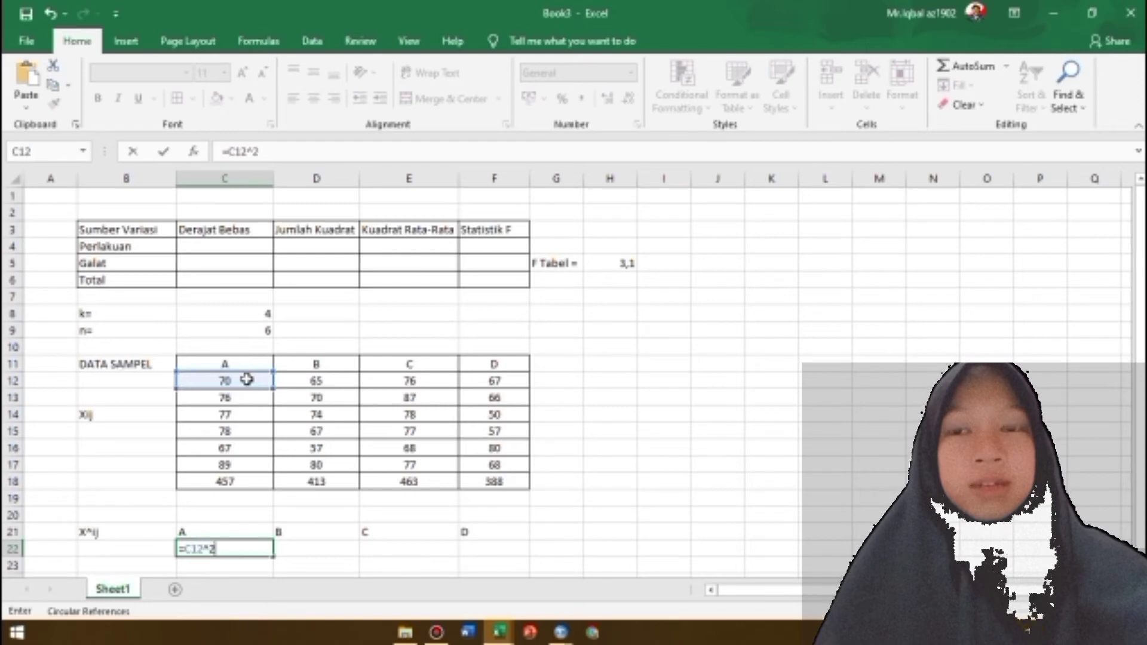
type("2")
key("Return")
left_click(255, 550)
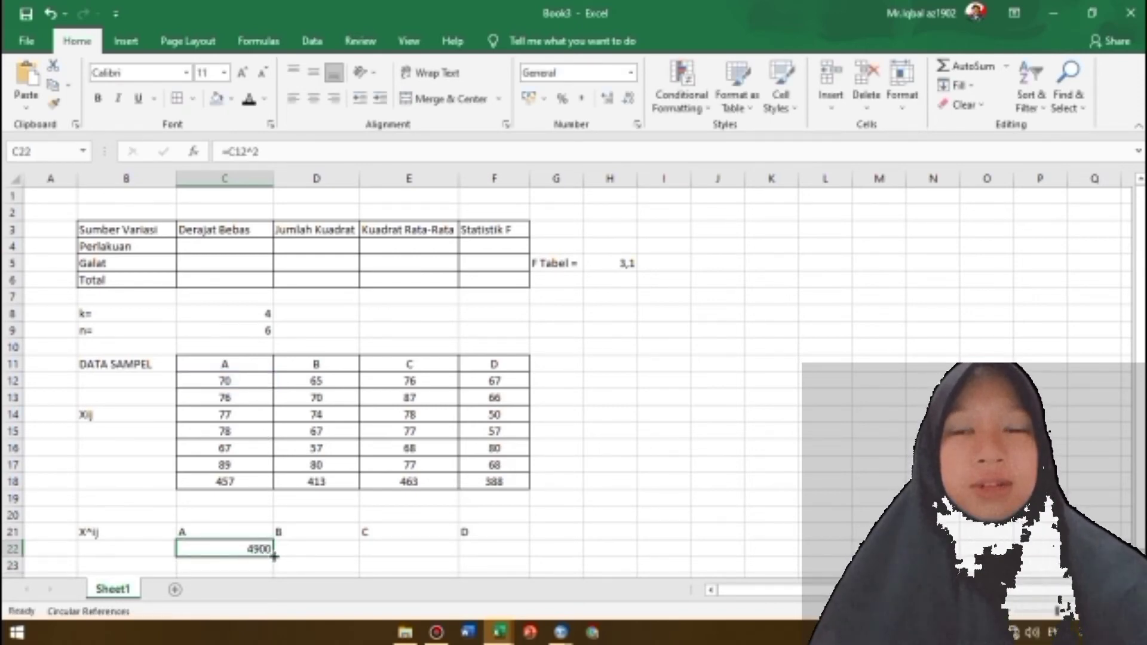
left_click_drag(274, 555, 274, 570)
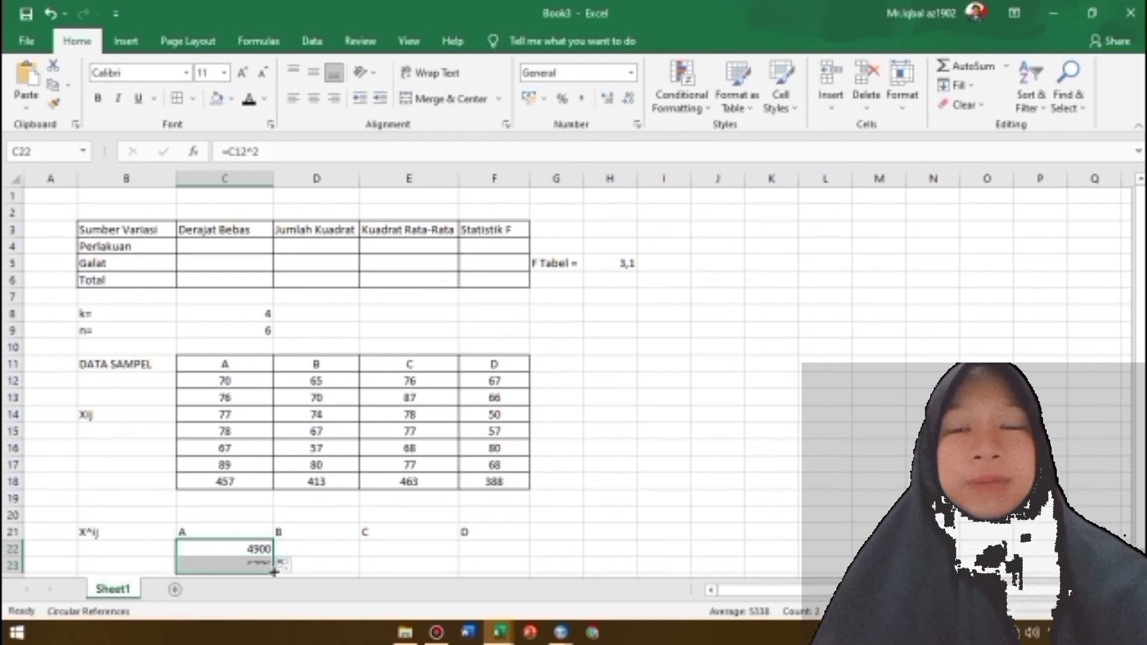
left_click_drag(1143, 382, 1143, 393)
mouse_move(274, 556)
left_mouse_down()
mouse_move(261, 568)
mouse_move(263, 550)
left_mouse_up()
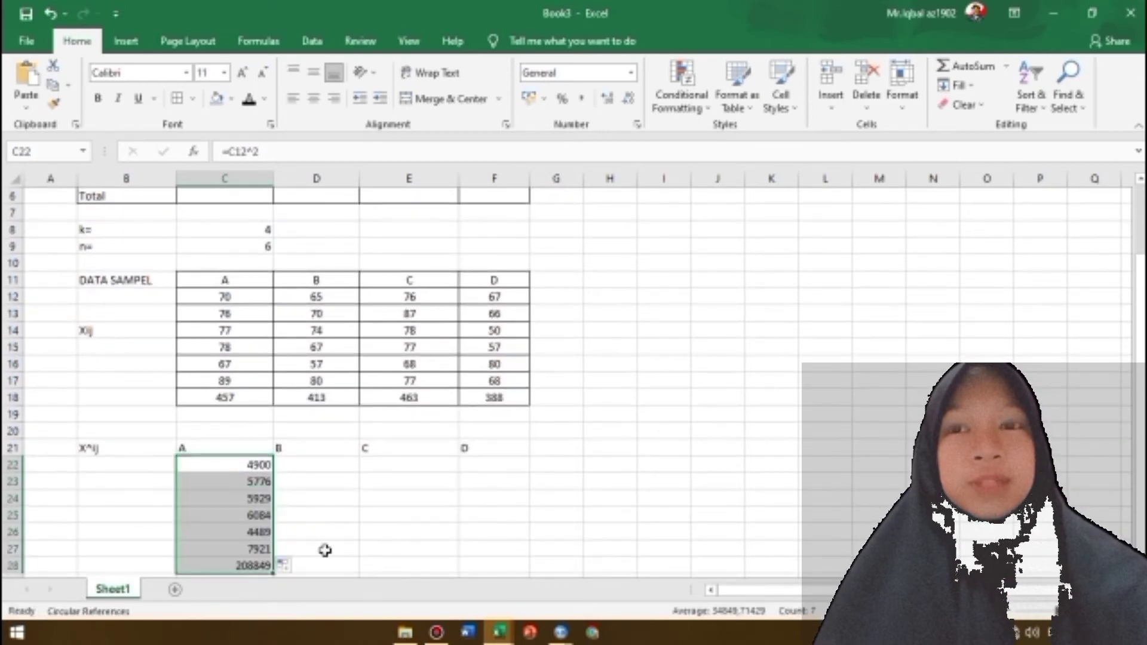
Square the sample B values by entering =D12^2 in D22 and filling the formula down to D27
left_click(316, 464)
type("=")
left_click(335, 297)
type("^2")
key("Return")
left_click(357, 469)
double_click(360, 473)
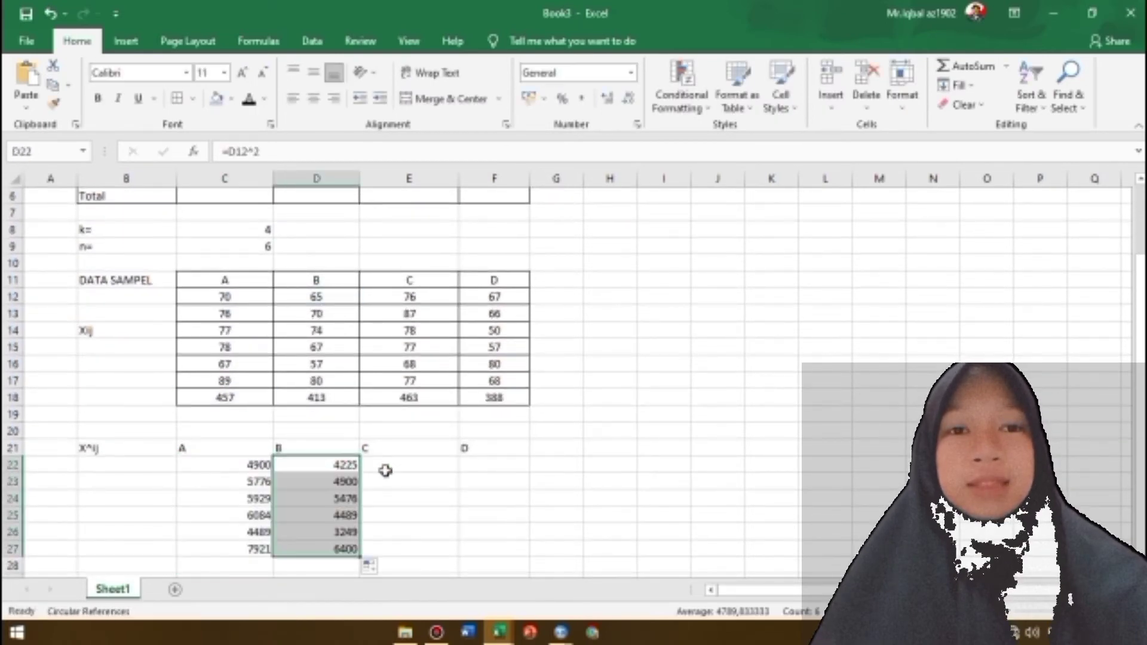
Square the sample C values by entering =E12^2 in E22 and filling the formula down to E27
left_click(409, 465)
type("=")
left_click(418, 297)
type("^2")
key("Return")
left_click(408, 465)
left_click_drag(458, 473, 448, 549)
Square the sample D values by entering =F12^2 in F22 and filling the formula down to F27
left_click(494, 465)
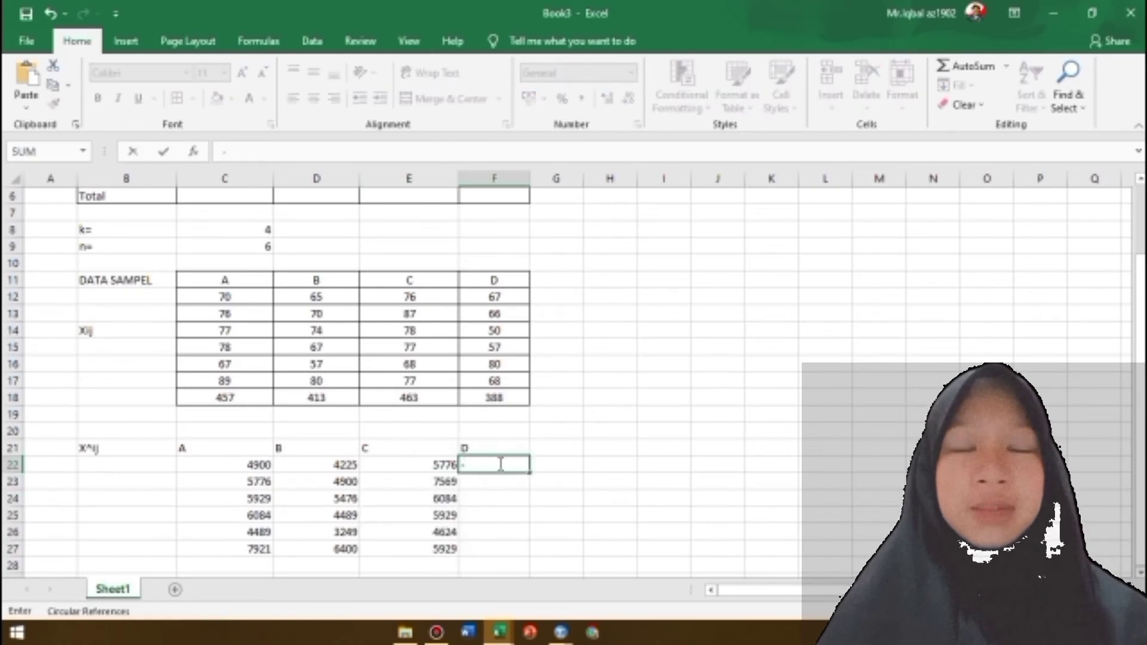
type("=")
left_click(494, 297)
type("^2")
key("Return")
left_click(494, 465)
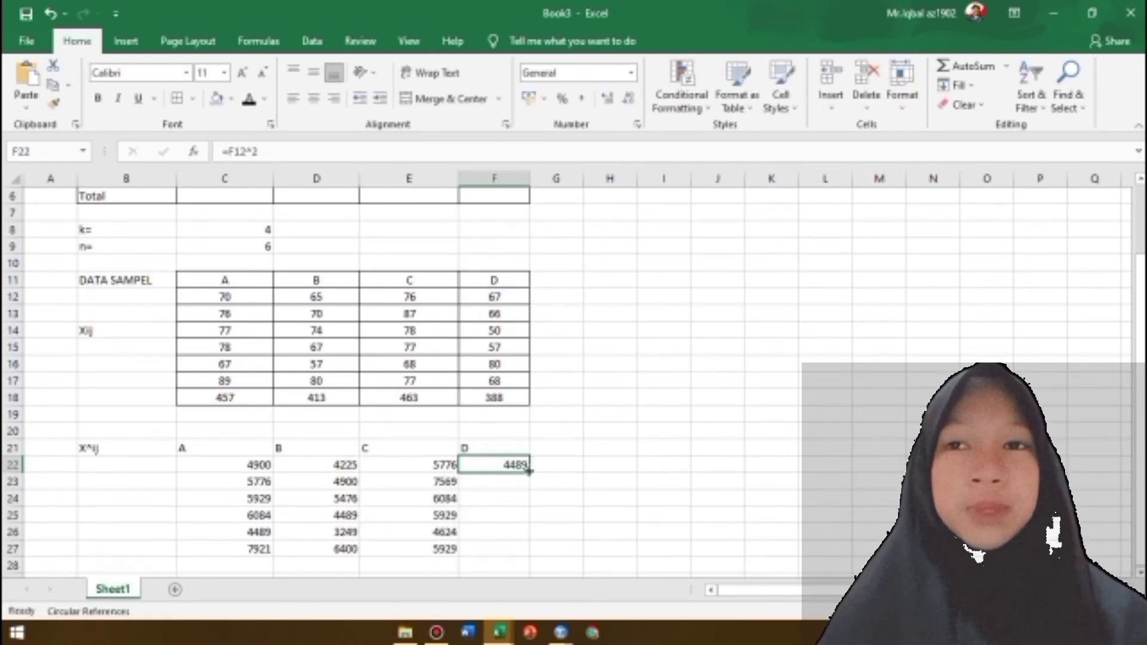
left_click_drag(529, 473, 528, 549)
Centre the squared-values table C21:F27 horizontally and vertically and add borders to all its cells
left_click_drag(223, 450, 494, 548)
left_click(313, 72)
left_click(313, 98)
left_click(176, 98)
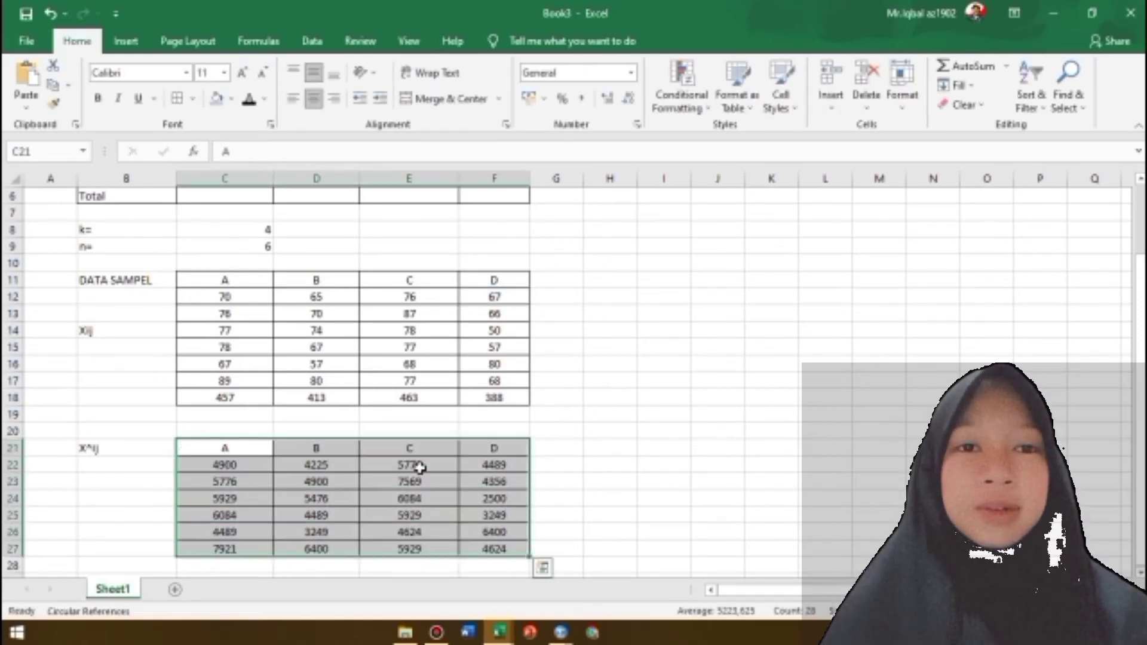
left_click(547, 543)
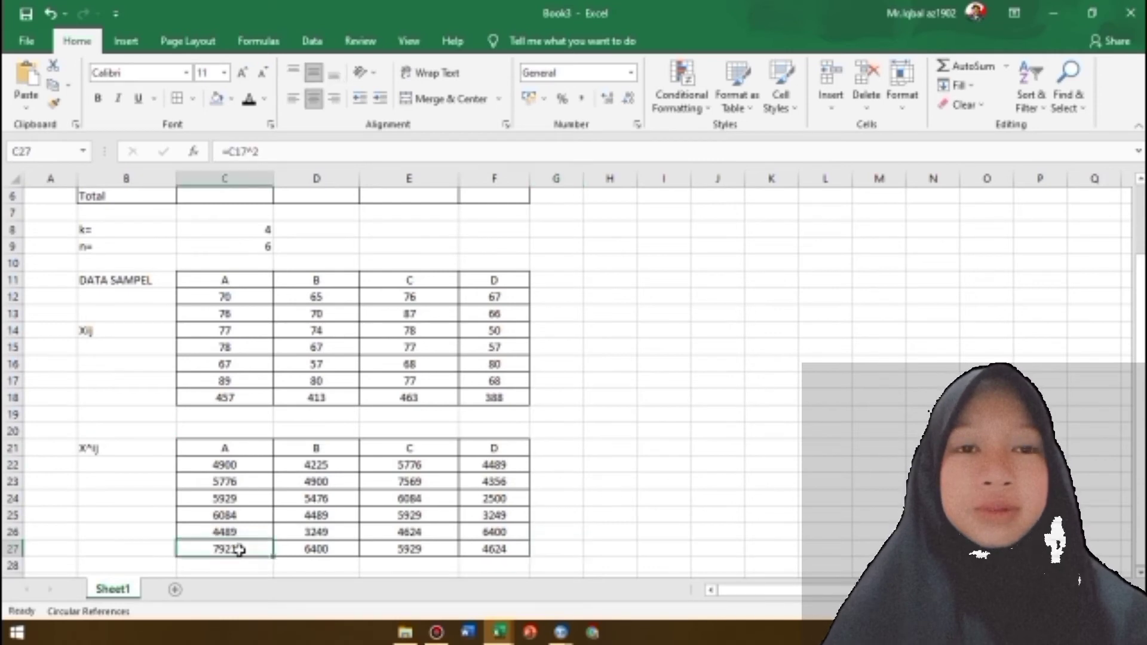
left_click_drag(251, 549, 494, 548)
left_click(962, 66)
left_click(555, 549)
key("Delete")
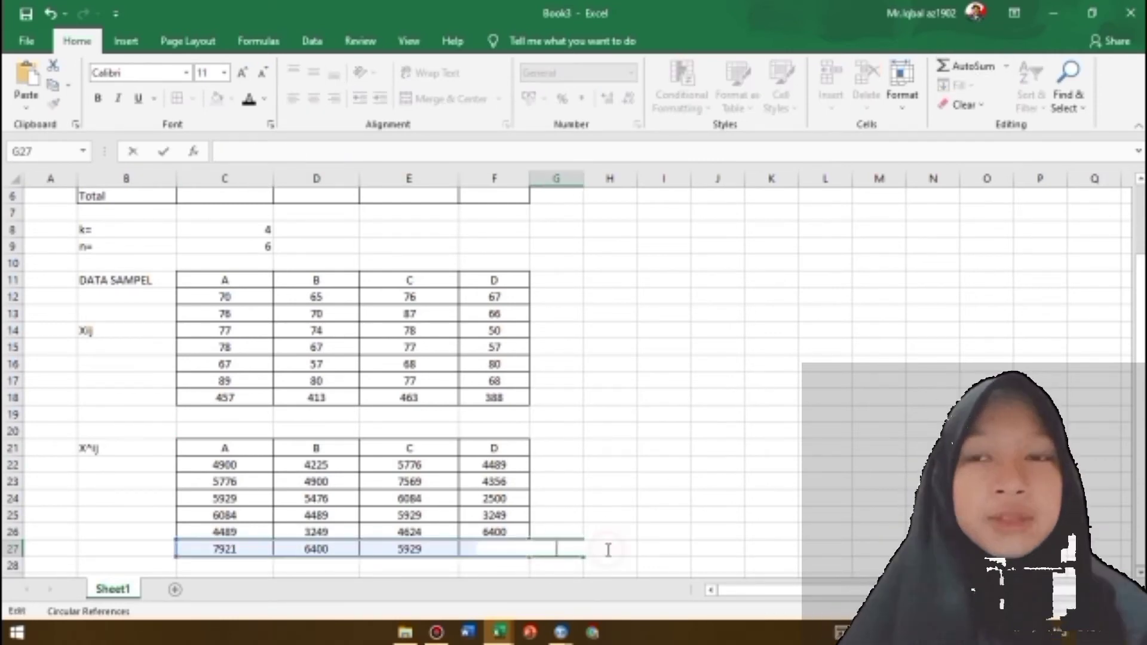
Fill the sample totals in C18:F18 with light blue
left_click(224, 398)
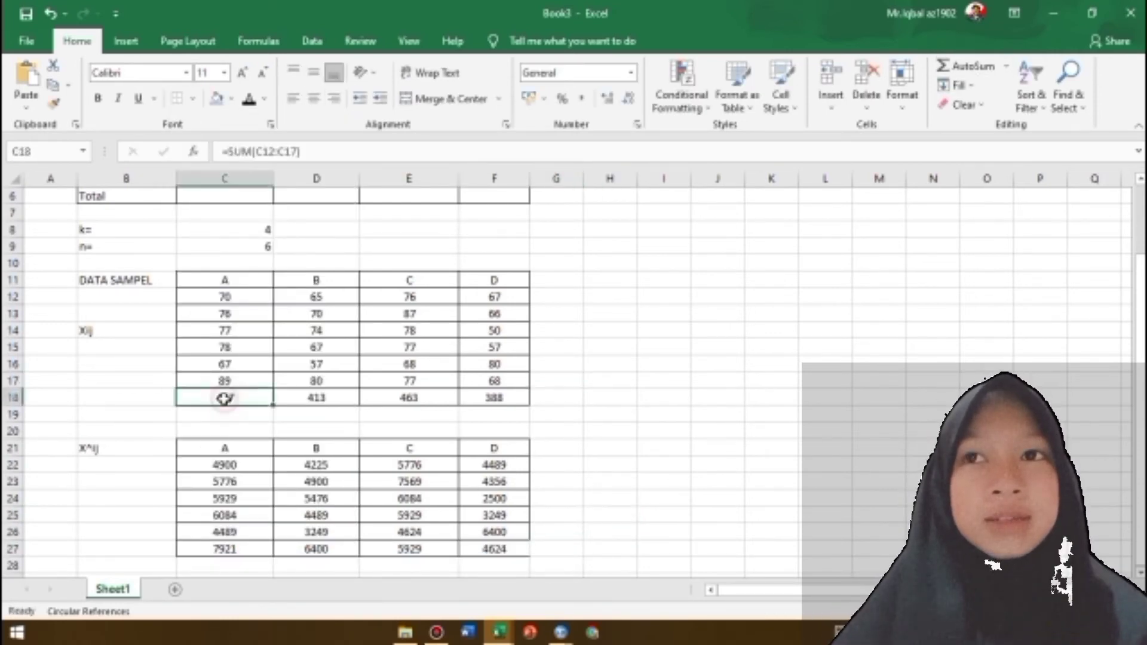
key("ctrl+shift+Right")
left_click(217, 99)
left_click(225, 549)
left_click(502, 550)
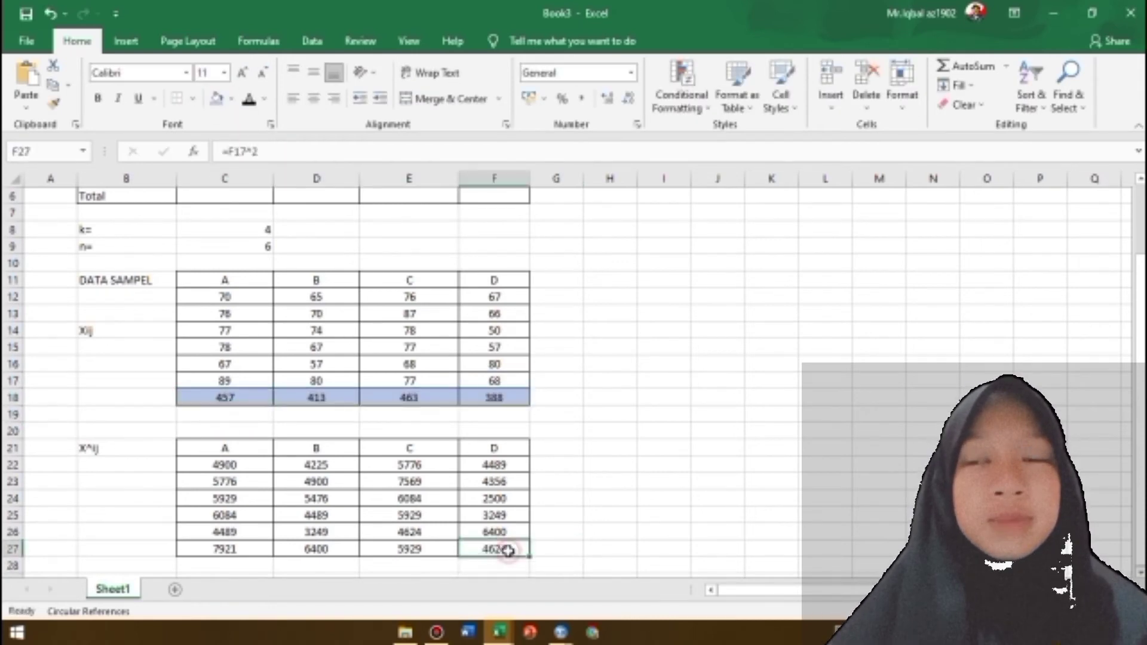
left_click(192, 98)
left_click(225, 498)
Square the sample totals in row 19 by entering =C18^2 in C19 and filling the formula right to F19
left_click(225, 417)
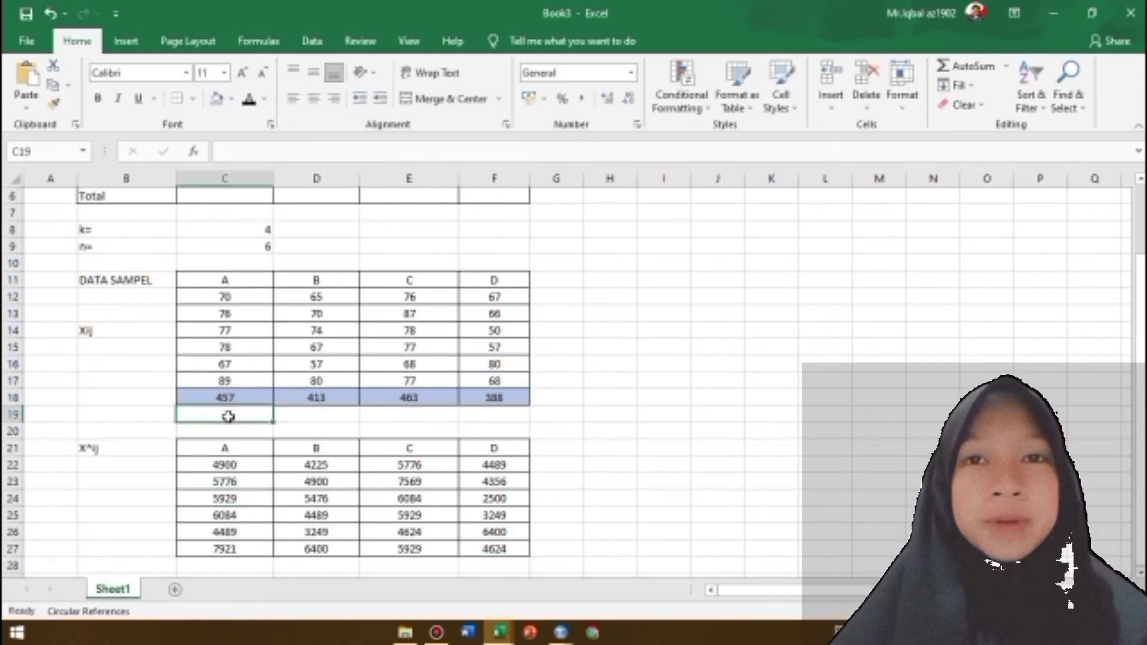
type("=")
left_click(239, 397)
type("^2")
key("Return")
key("Up")
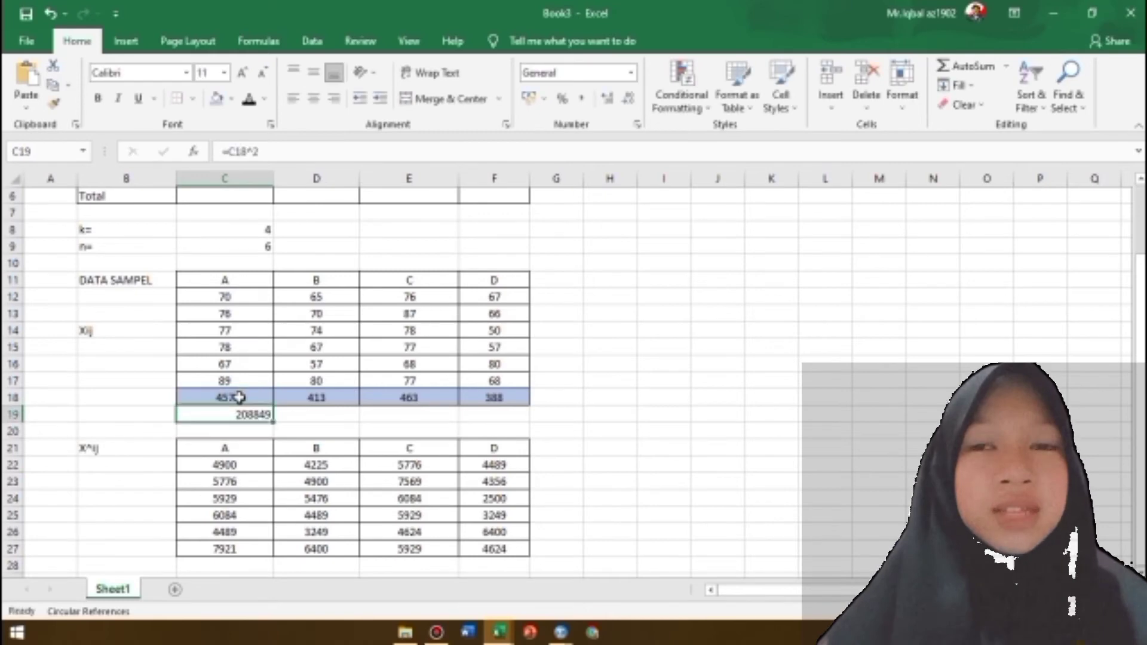
left_click_drag(274, 421, 500, 420)
Sum each column of squared values C22:F27 into row 28 with AutoSum
left_click(243, 566)
left_click_drag(263, 451, 517, 551)
left_click(973, 71)
Add all borders to the squared-value totals in C28:F28 and fill them light blue
left_click(234, 549)
left_click_drag(234, 549, 495, 549)
left_click(193, 98)
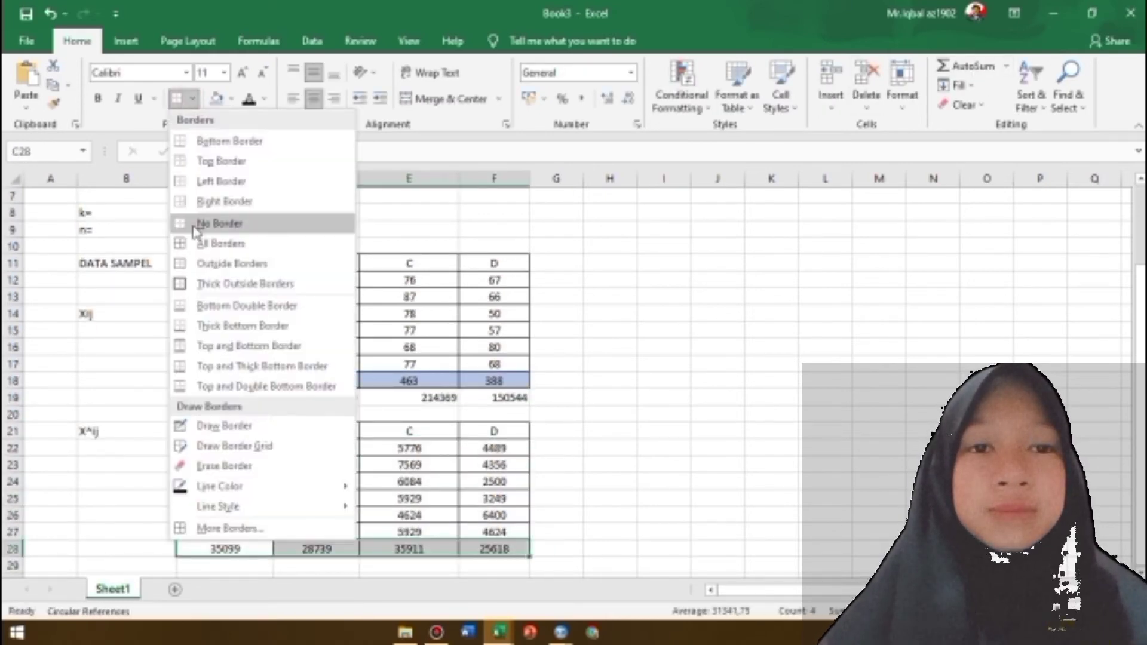
left_click(209, 244)
left_click_drag(241, 547, 496, 549)
left_click(216, 98)
Enter SUM formulas in G18 and G19 that add up C18:F18 and C19:F19
left_click(565, 385)
type("=sum(")
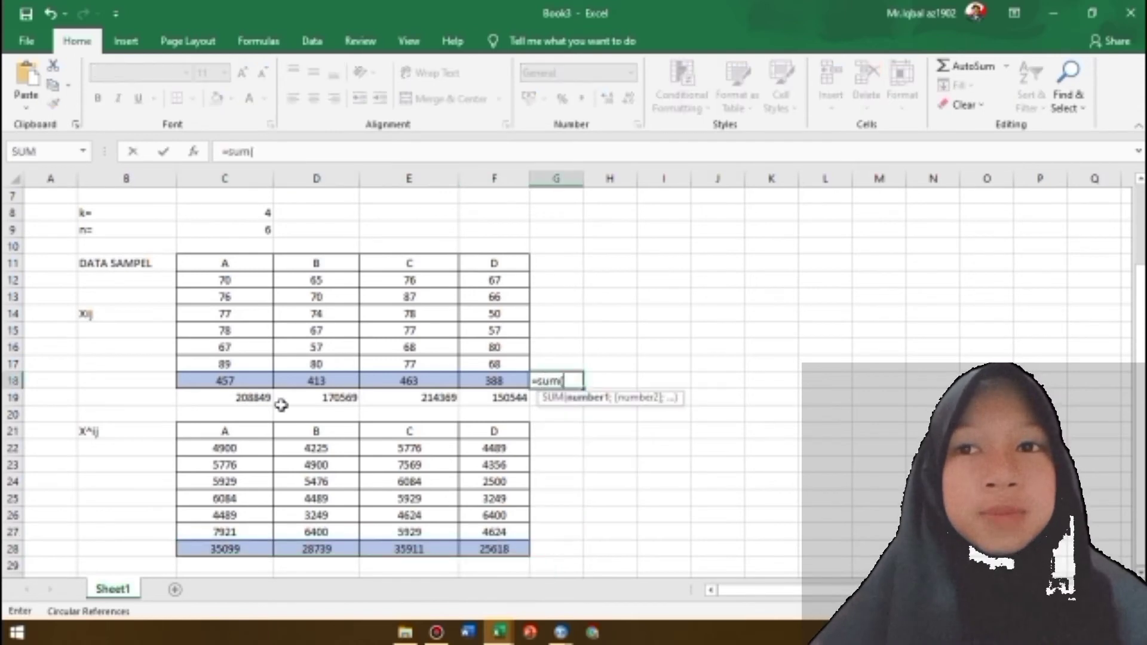
left_click_drag(225, 381, 501, 398)
key("Return")
type("=sum(")
key("Return")
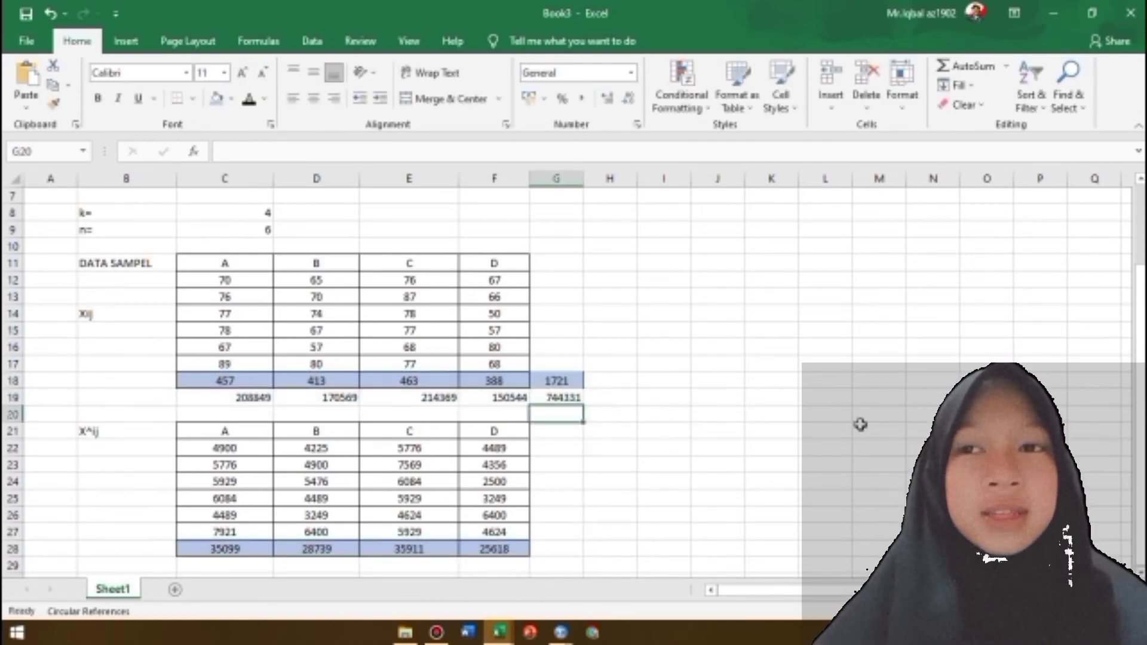
Label the two grand totals "T.." in H18 and "Ti^2." in H19
left_click(614, 380)
type("T..")
key("Return")
type("Ti^2.")
Enter a SUM formula in G28 that adds up the squared-value totals C28:F28
left_click(561, 545)
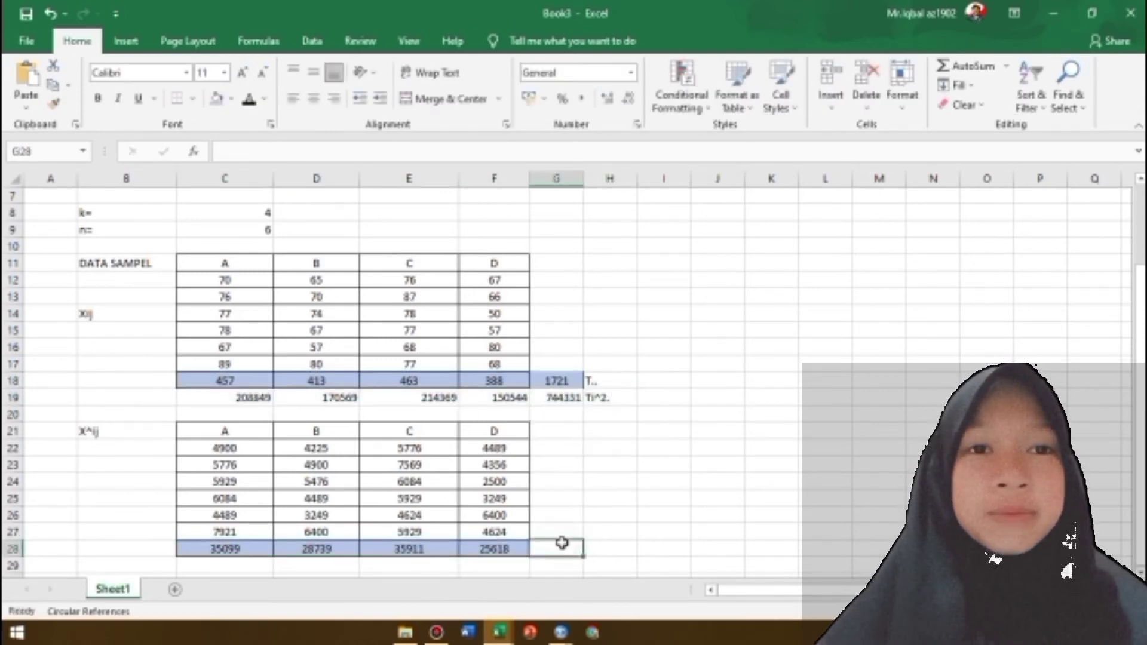
type("=sum(")
left_click_drag(495, 549, 249, 547)
key("Return")
key("Down")
Enter the labels JKT, JKP and JKG in cells B30 to B32
left_click(158, 567)
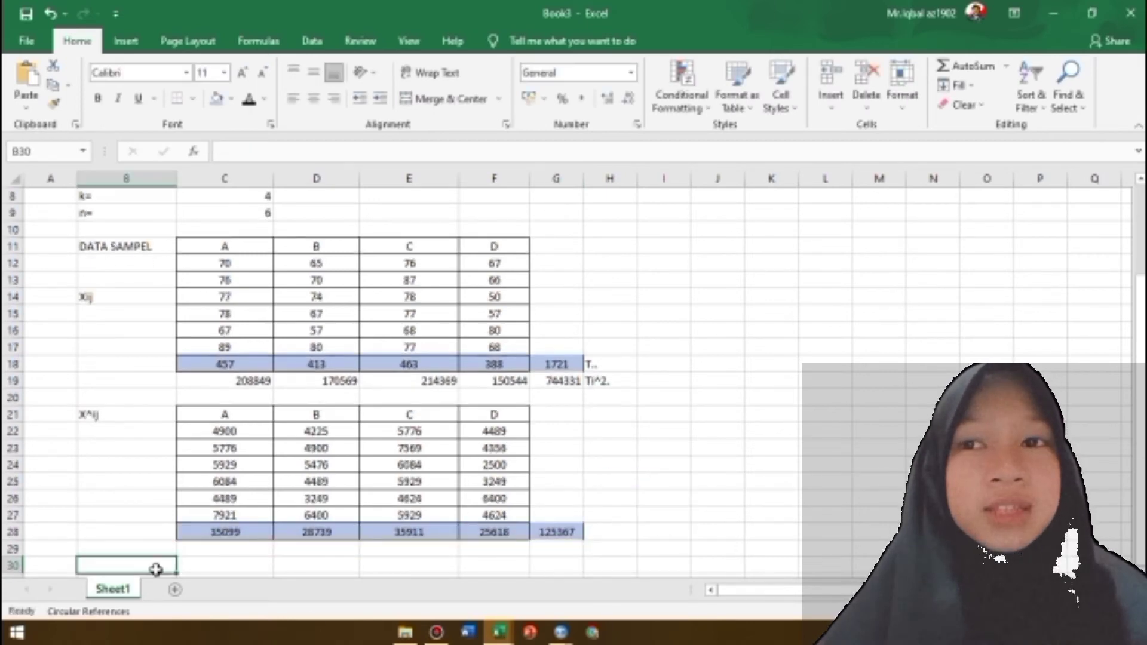
type("JKT")
key("Return")
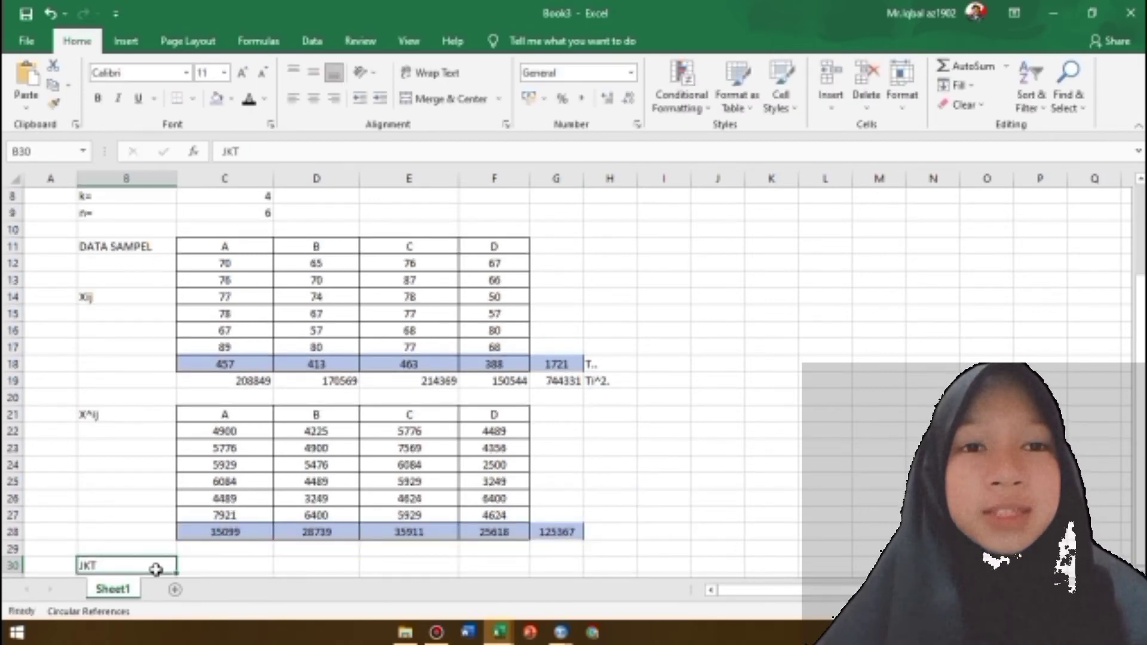
type("JKT")
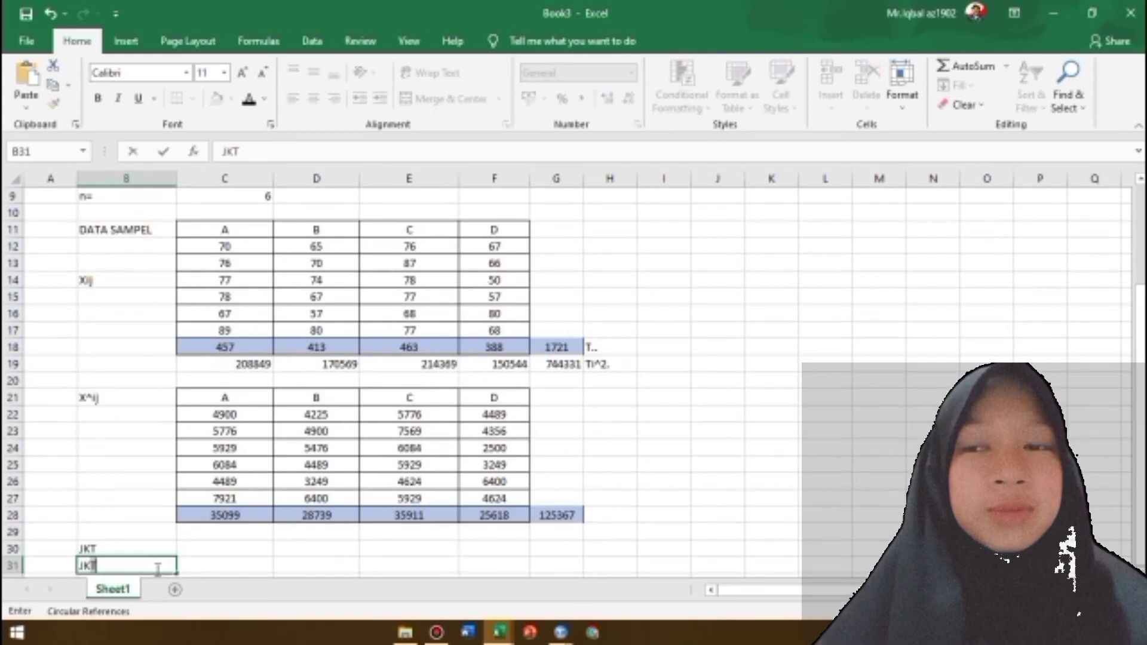
key("Return")
type("JKG")
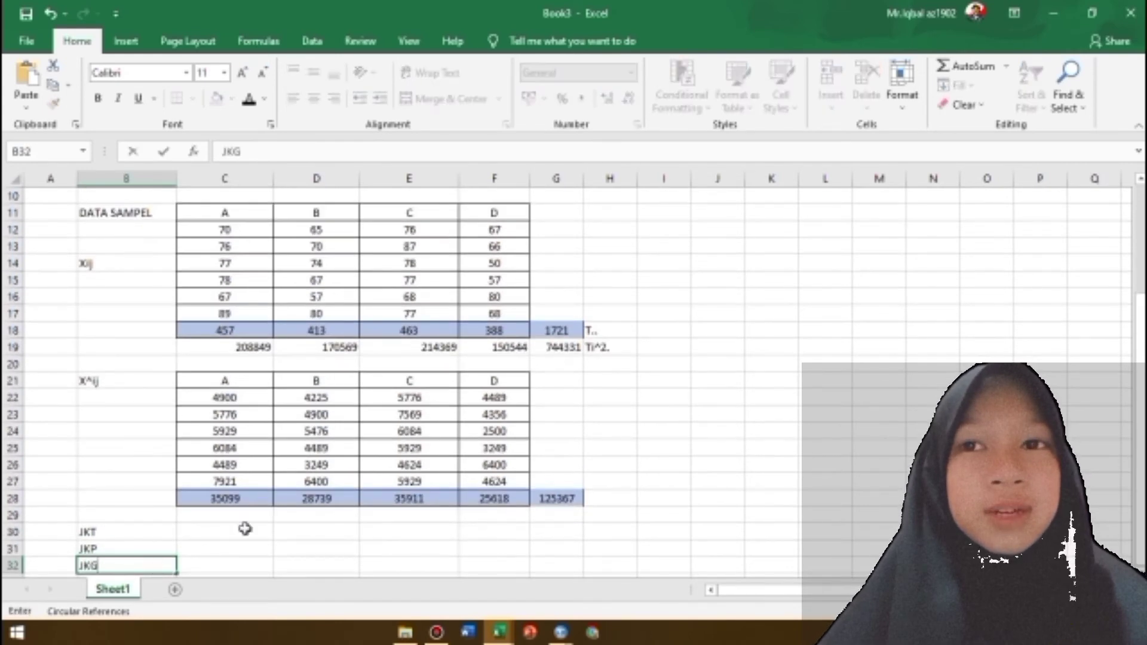
Start the JKT formula in C30 with the bracketed sum =(C28+D28+E28)
left_click(206, 531)
type("=")
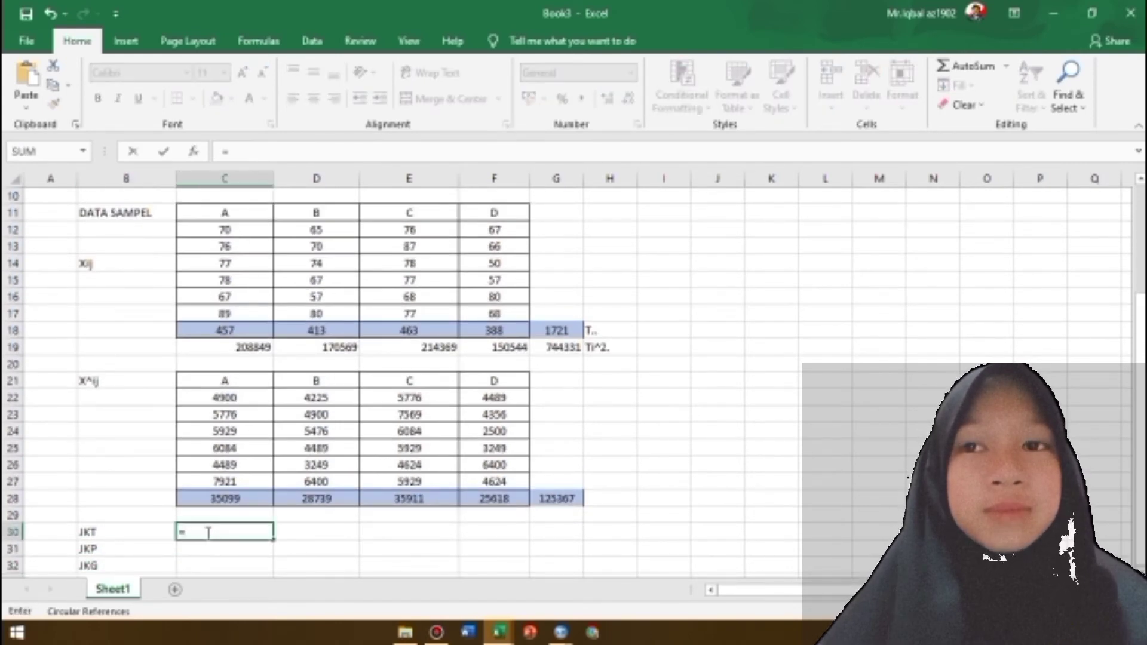
left_click(226, 499)
key("BackSpace")
key("BackSpace")
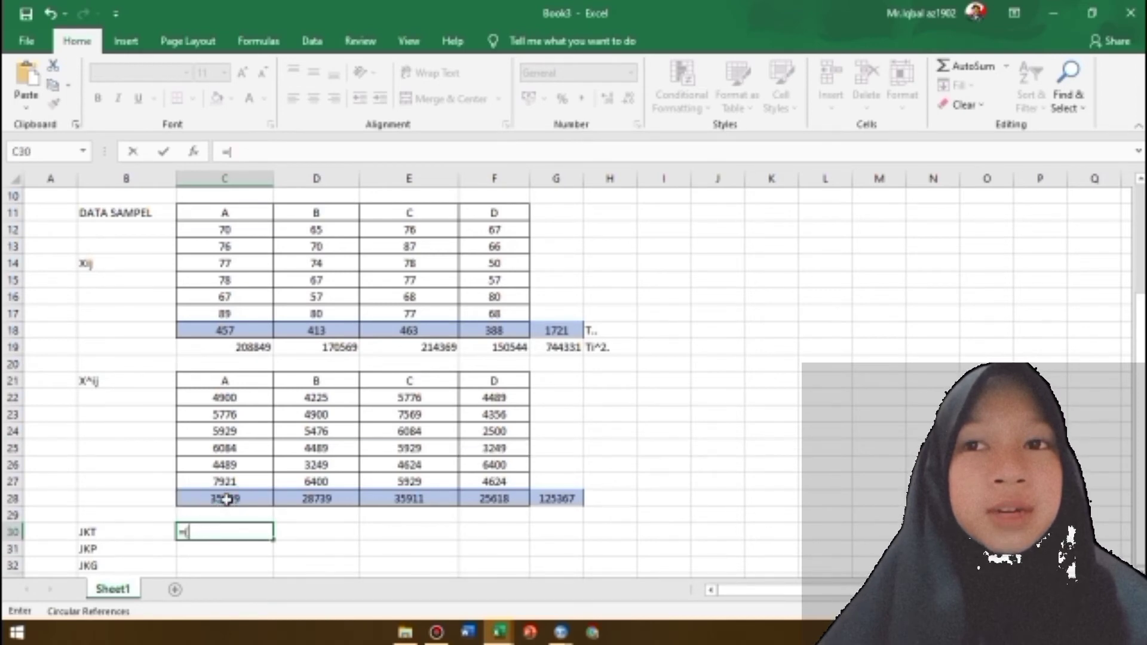
type("(")
left_click(226, 500)
type("+")
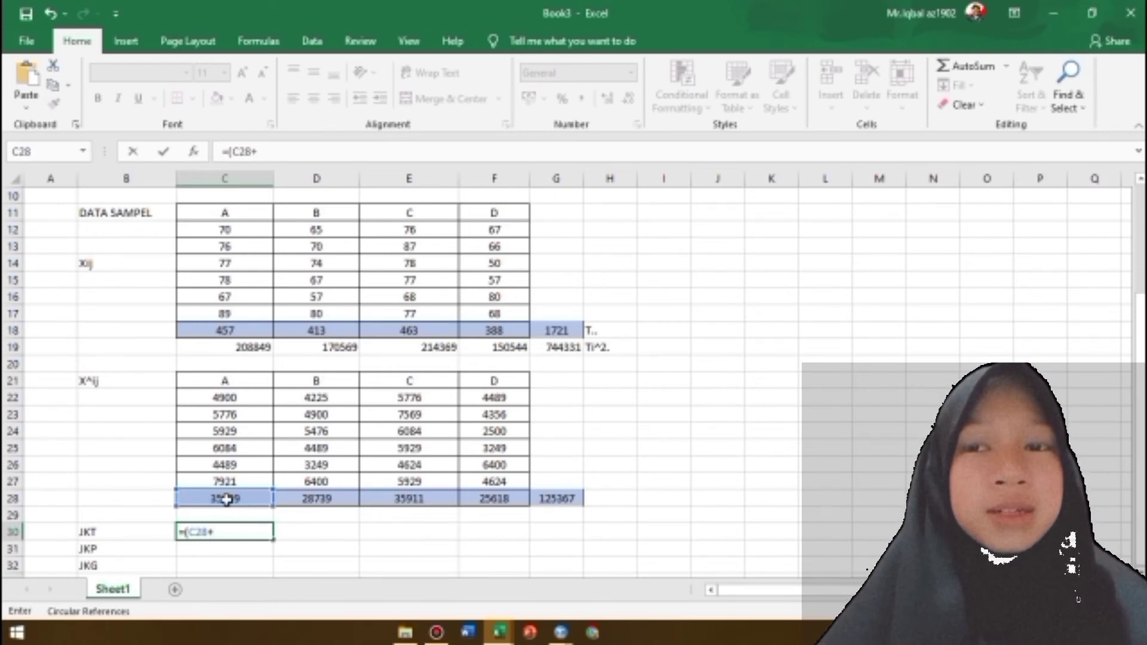
left_click(340, 499)
type("+")
left_click(401, 505)
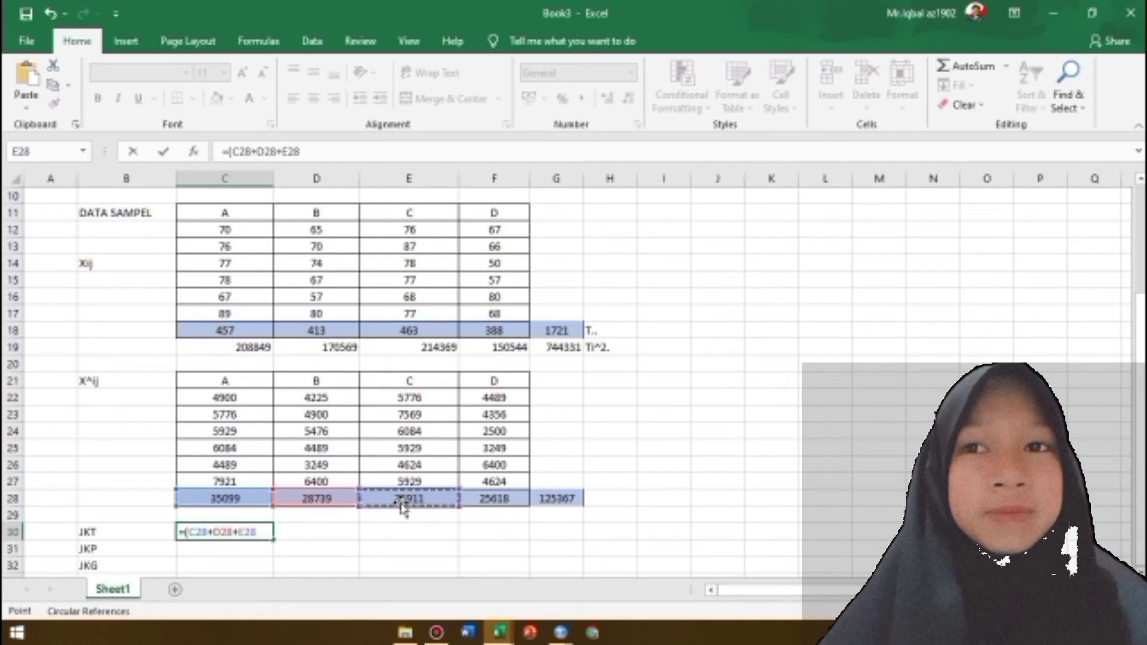
type(")-((((")
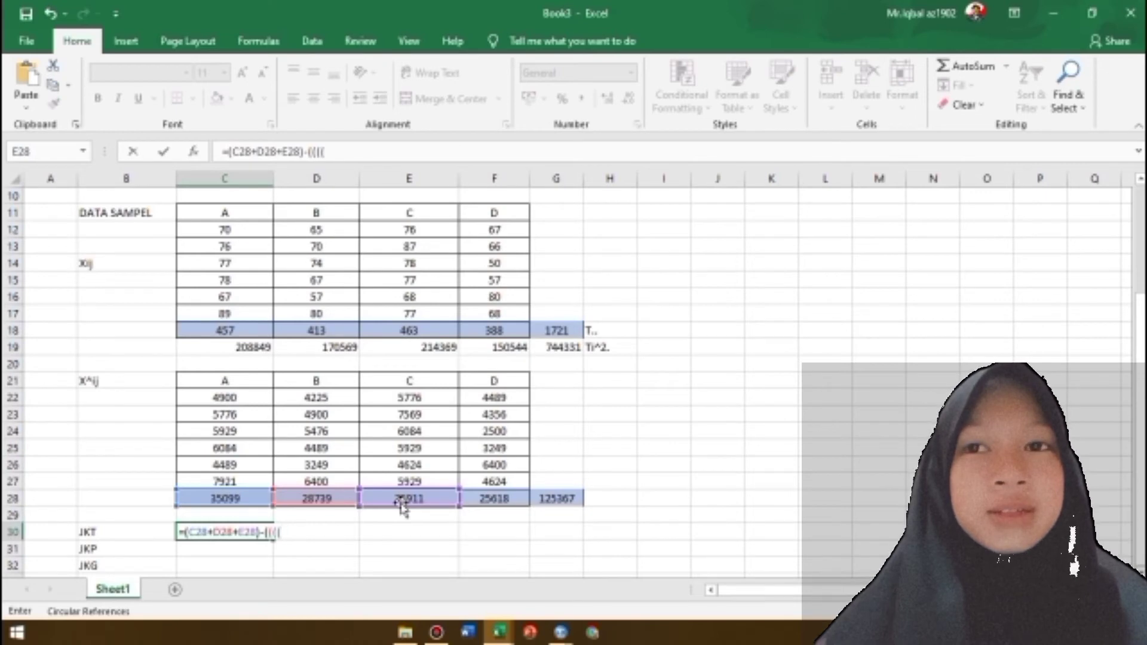
Extend the JKT formula by subtracting the squared sum (C18+D18+E18)^2 and open a bracket for its divisor
left_click(236, 331)
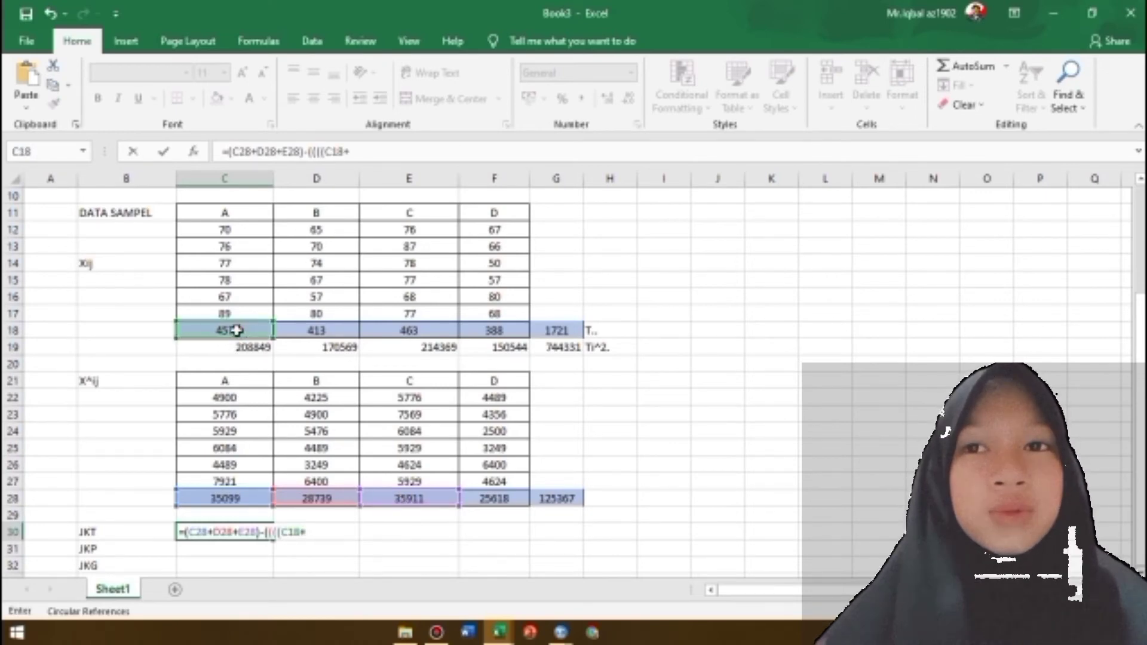
type("+")
left_click(315, 330)
type("+")
left_click(405, 331)
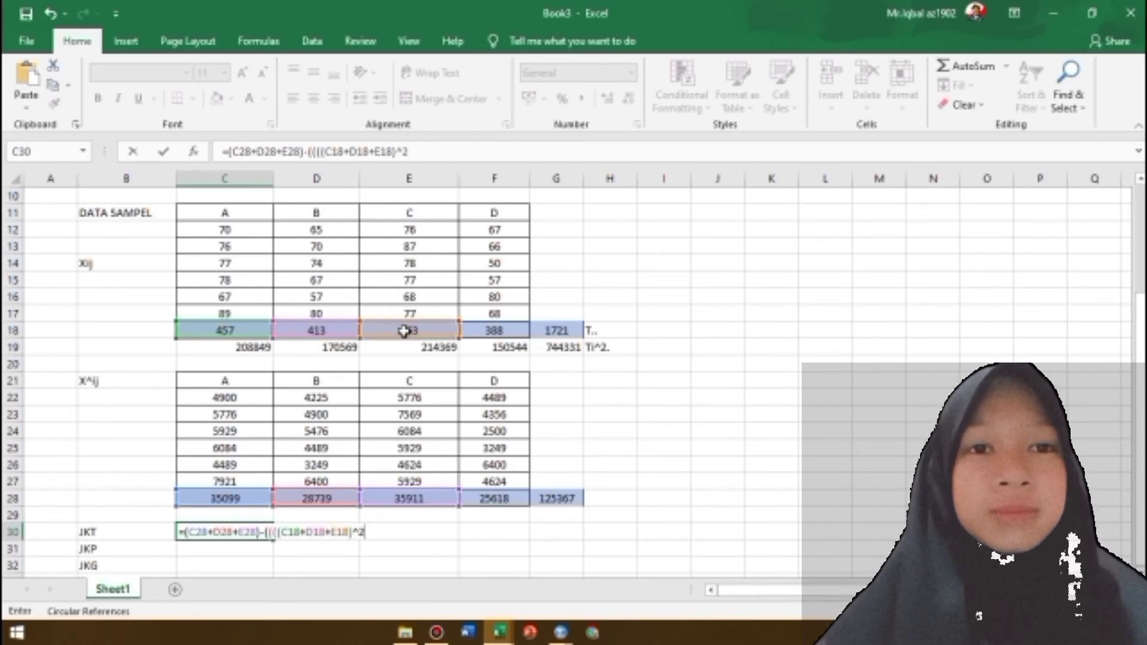
type(")^2/(")
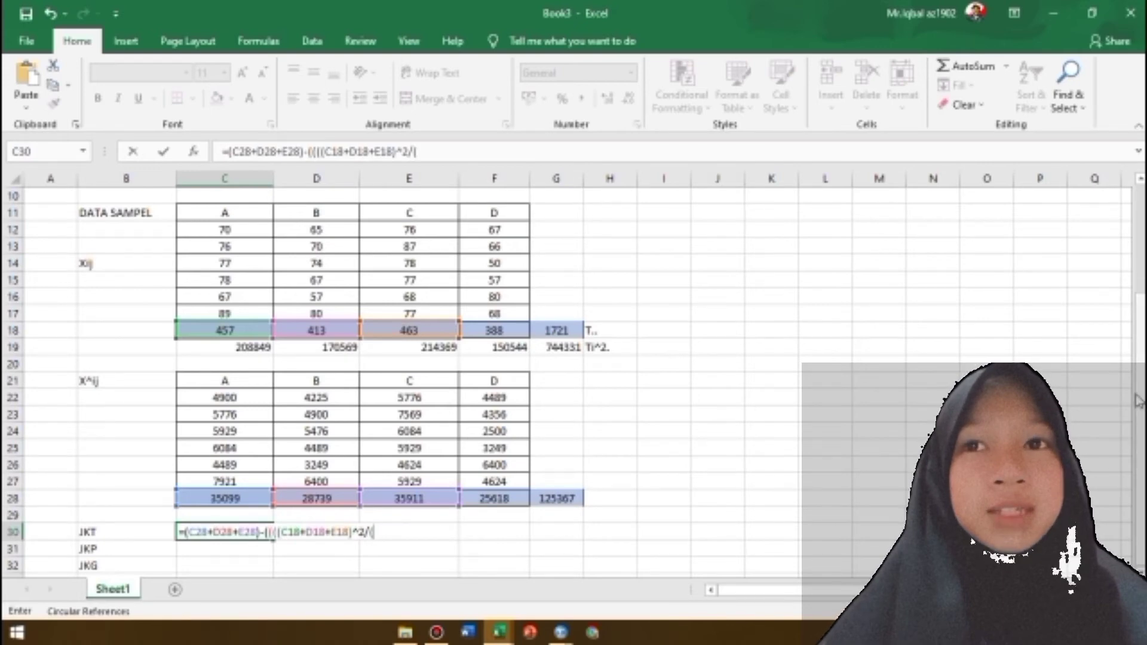
Complete the JKT formula in C30 as =(C28+D28+E28)-((((C18+D18+E18)^2/(C9*C8))))
scroll(1081, 337, "up", 2)
left_click(247, 246)
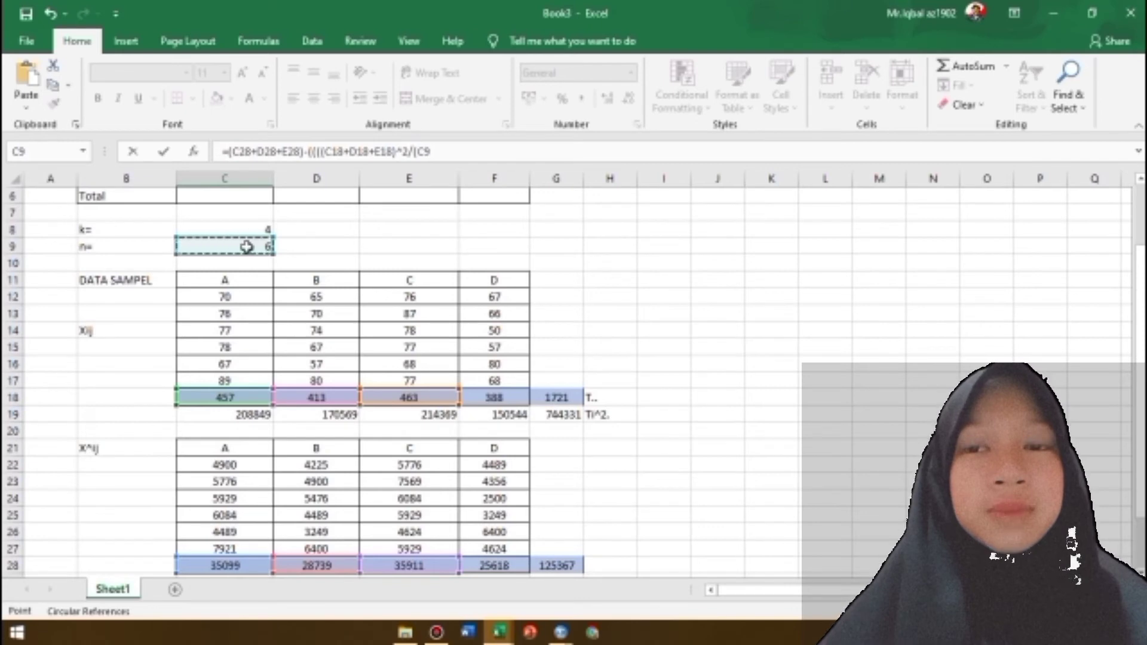
left_click_drag(1140, 328, 1142, 344)
left_click(434, 150)
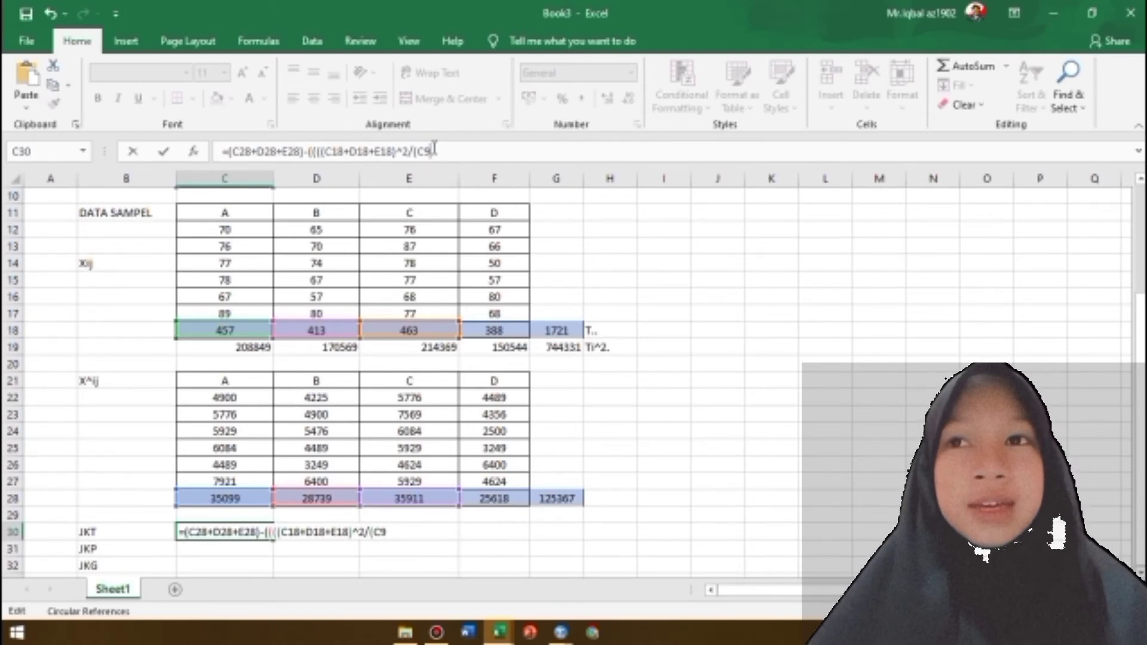
type("*")
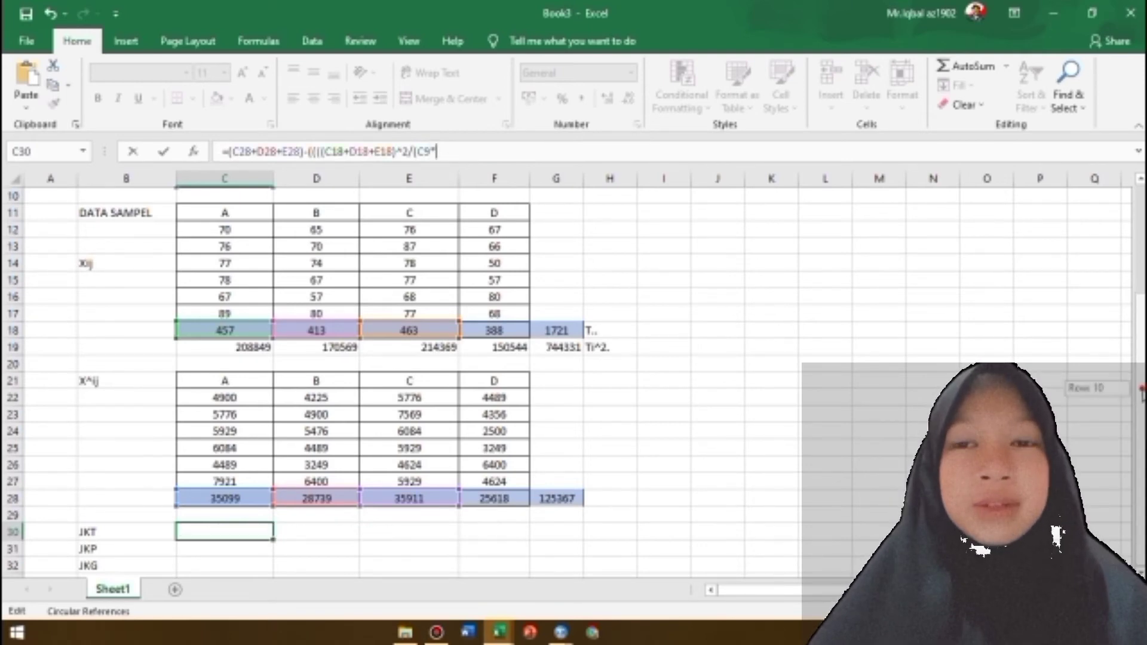
scroll(264, 257, "up", 2)
left_click(265, 246)
type("))))")
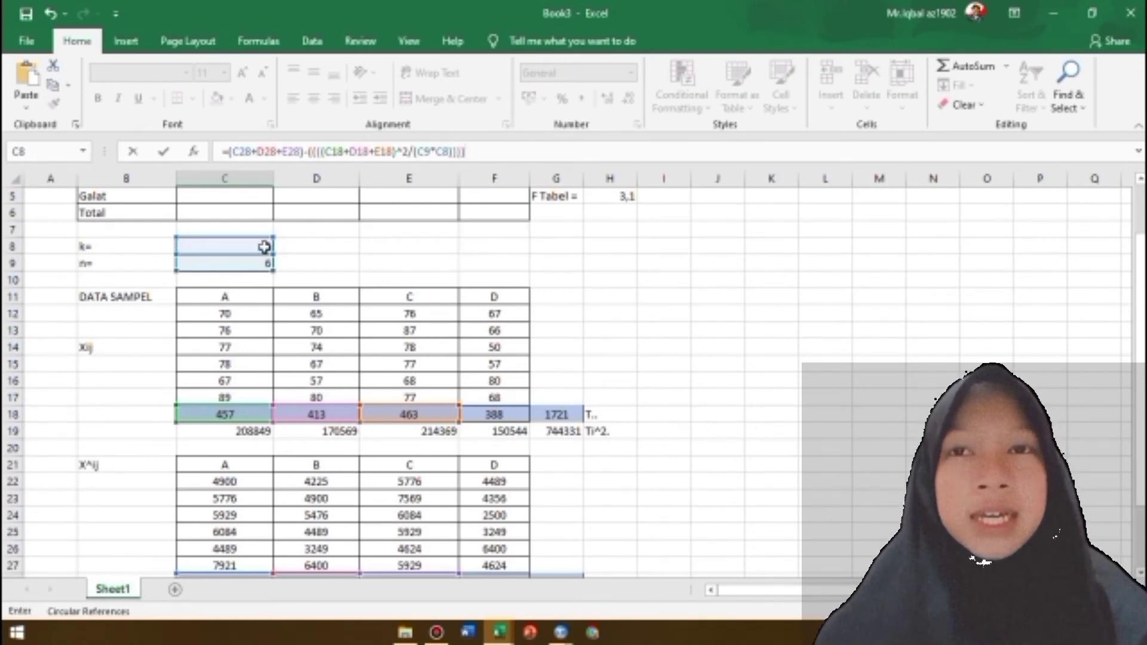
key("Return")
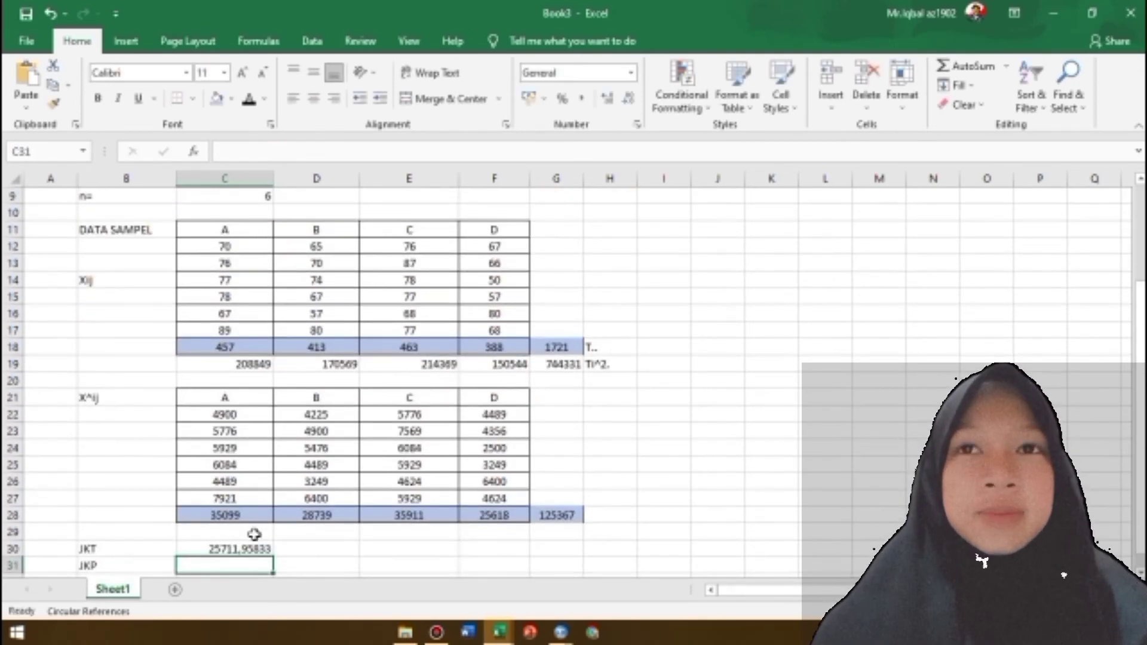
left_click(233, 549)
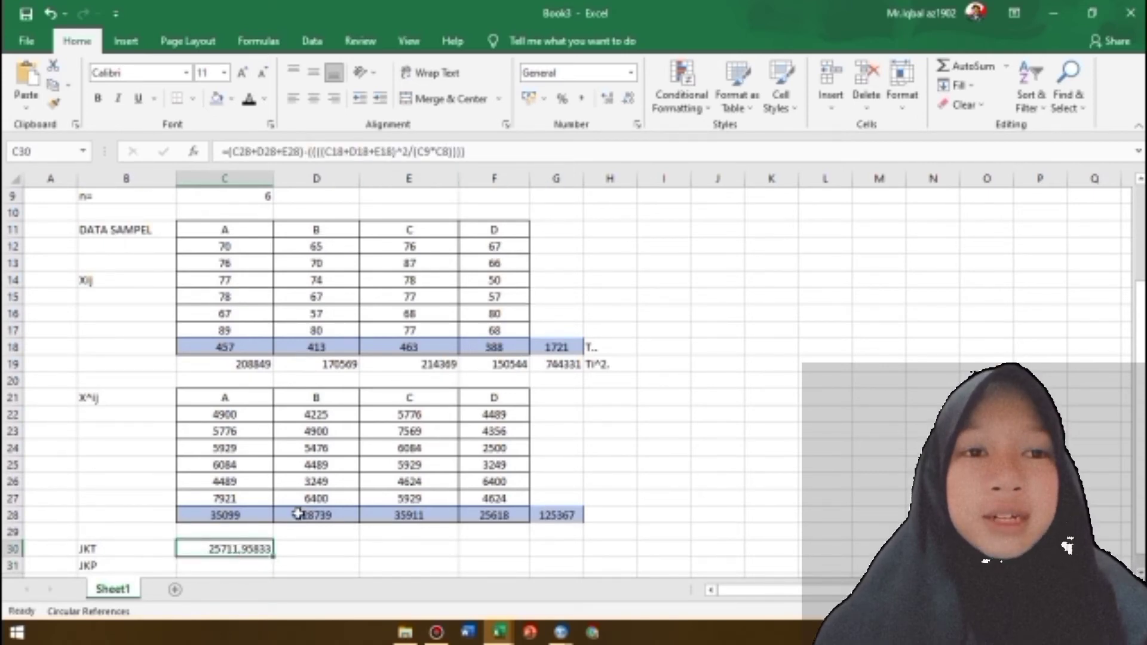
Start the JKP formula in C31 with =(G18/C9)-(
left_click(213, 566)
type("=")
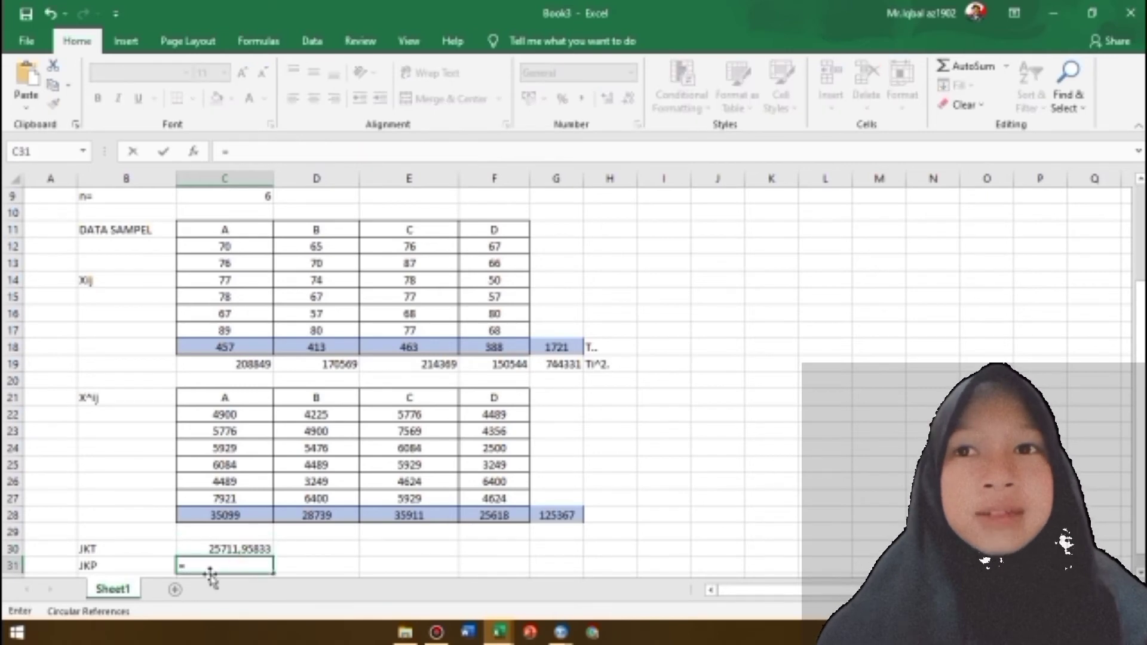
type("(")
left_click(559, 347)
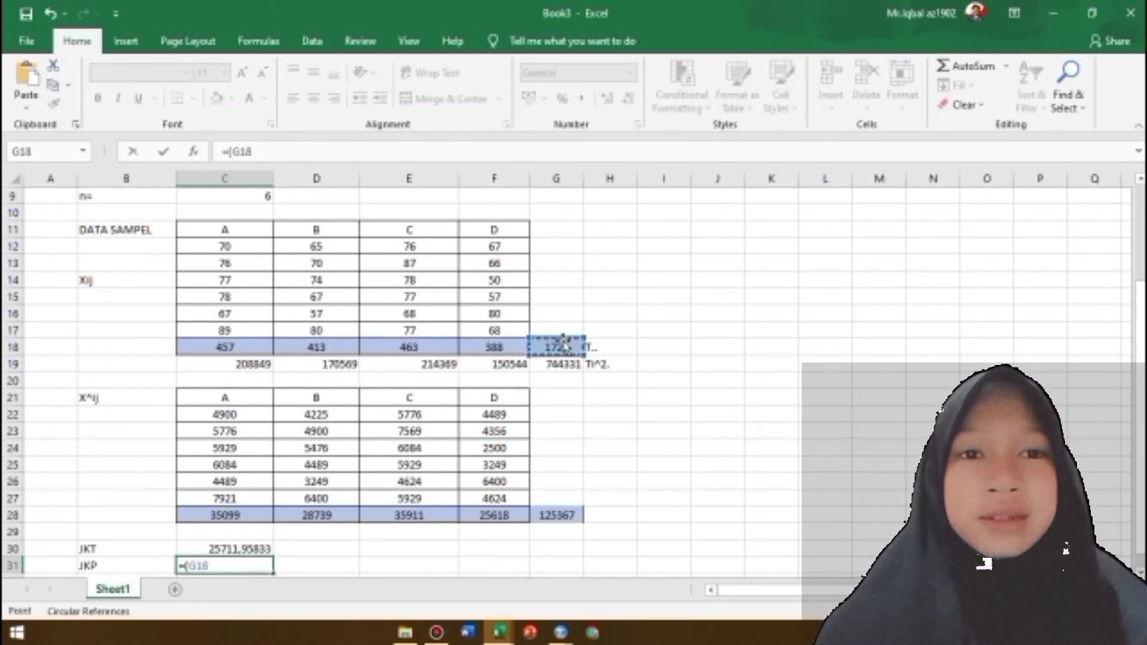
type("/")
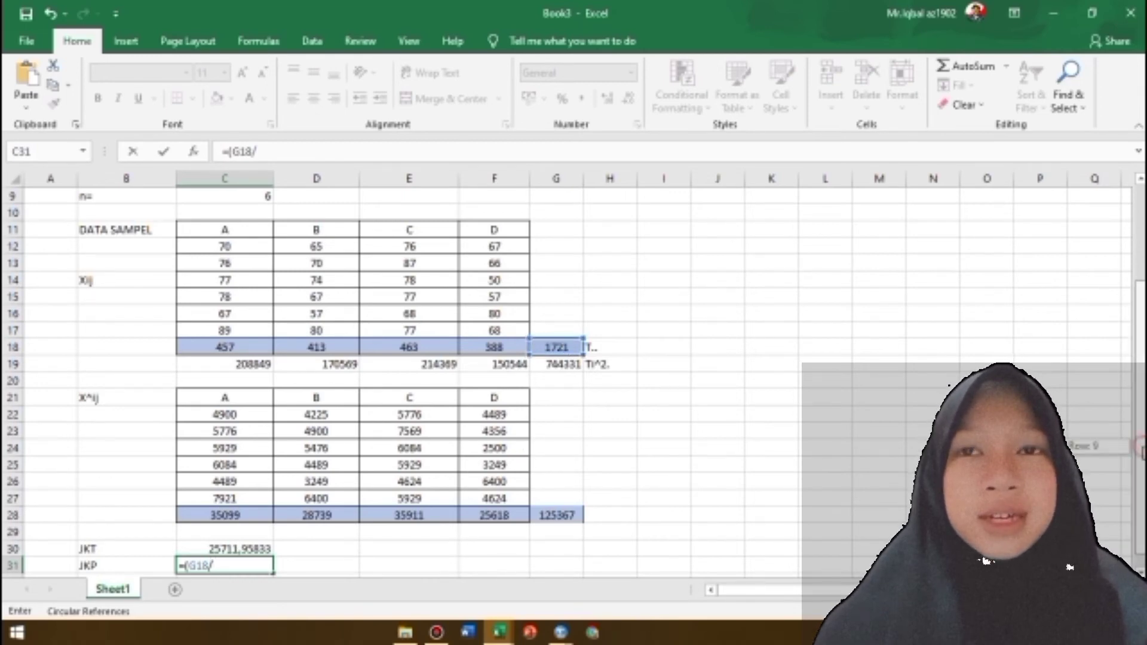
left_click_drag(1139, 446, 1134, 335)
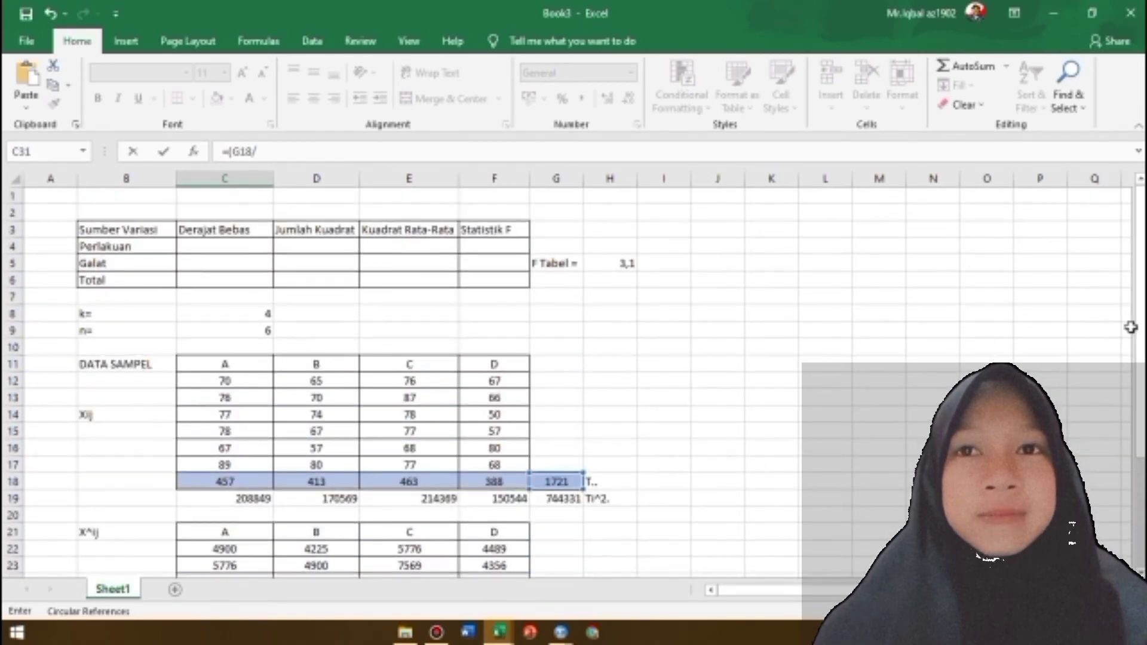
left_click(242, 331)
scroll(563, 491, "down", 3)
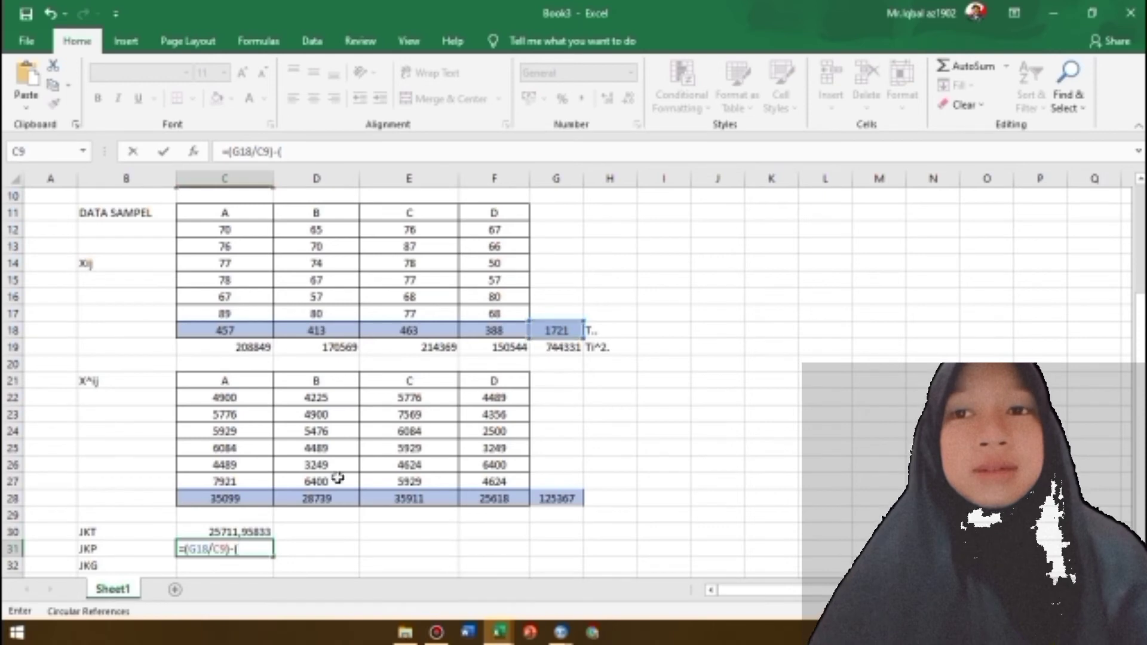
Correct the JKP formula's first term to G19/C9 and extend it with the squared total, giving =(G19/C9)-(G18^2)/(
key("BackSpace")
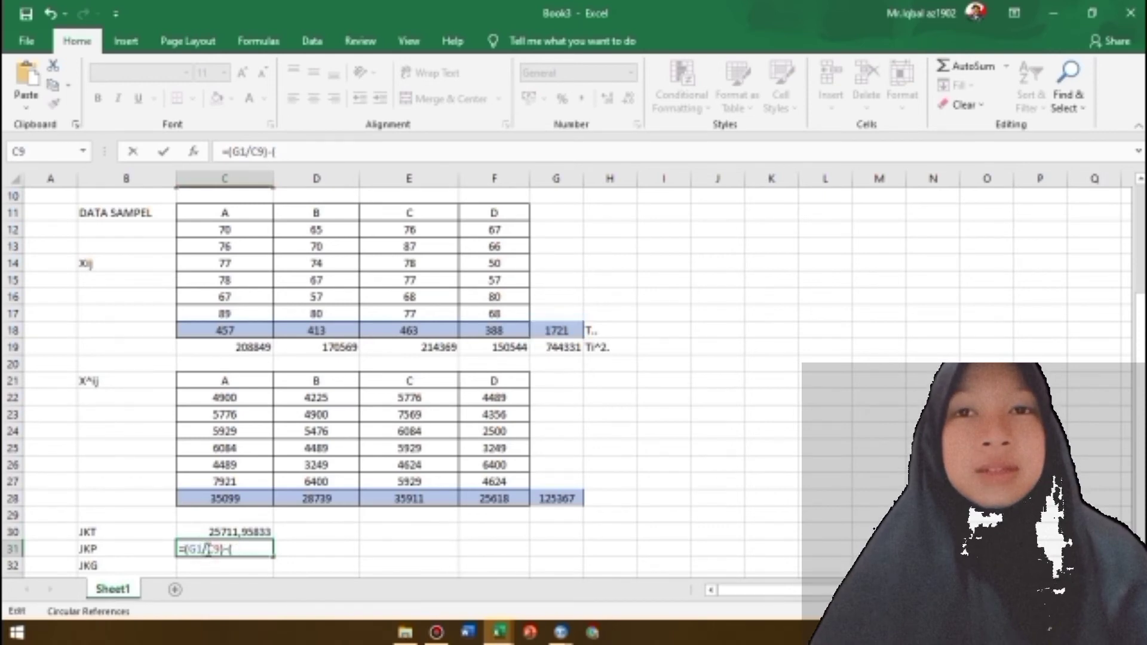
type("9")
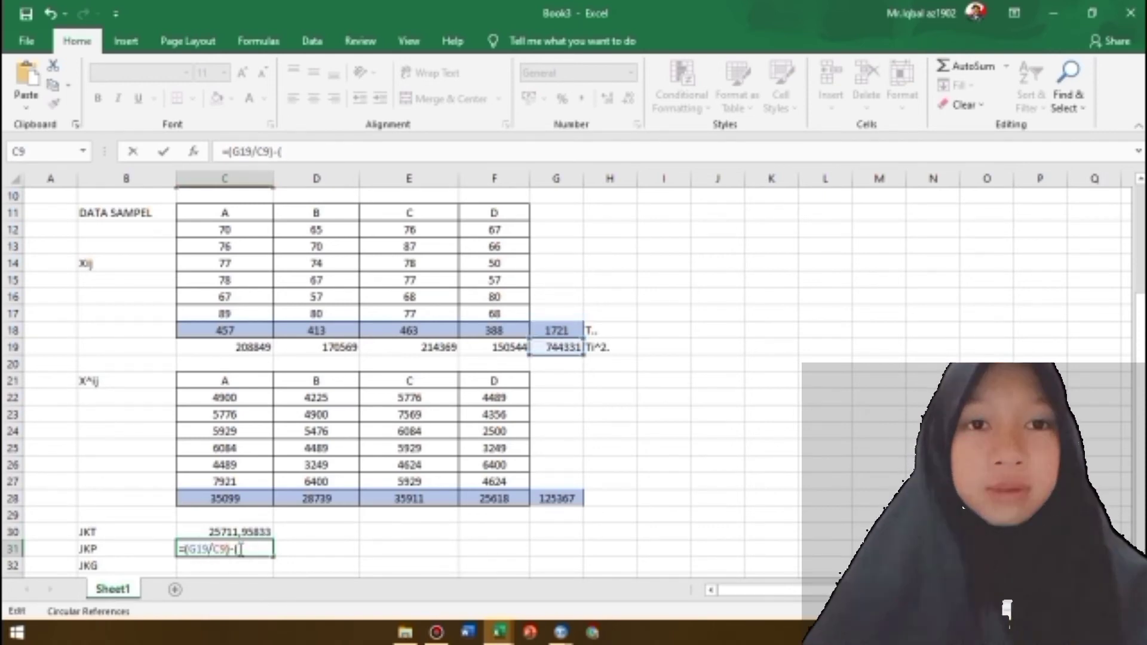
left_click(550, 331)
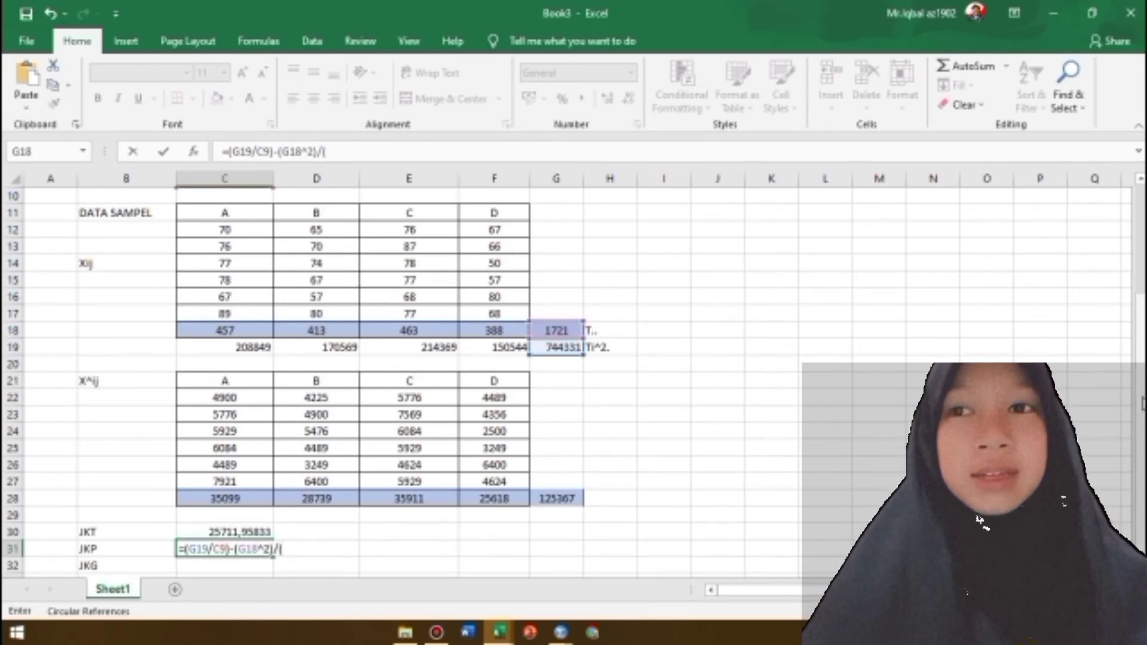
Complete the JKP formula in C31 with the divisor (C9*C8), as =(G19/C9)-(G18^2)/(C9*C8)
scroll(311, 257, "up", 1)
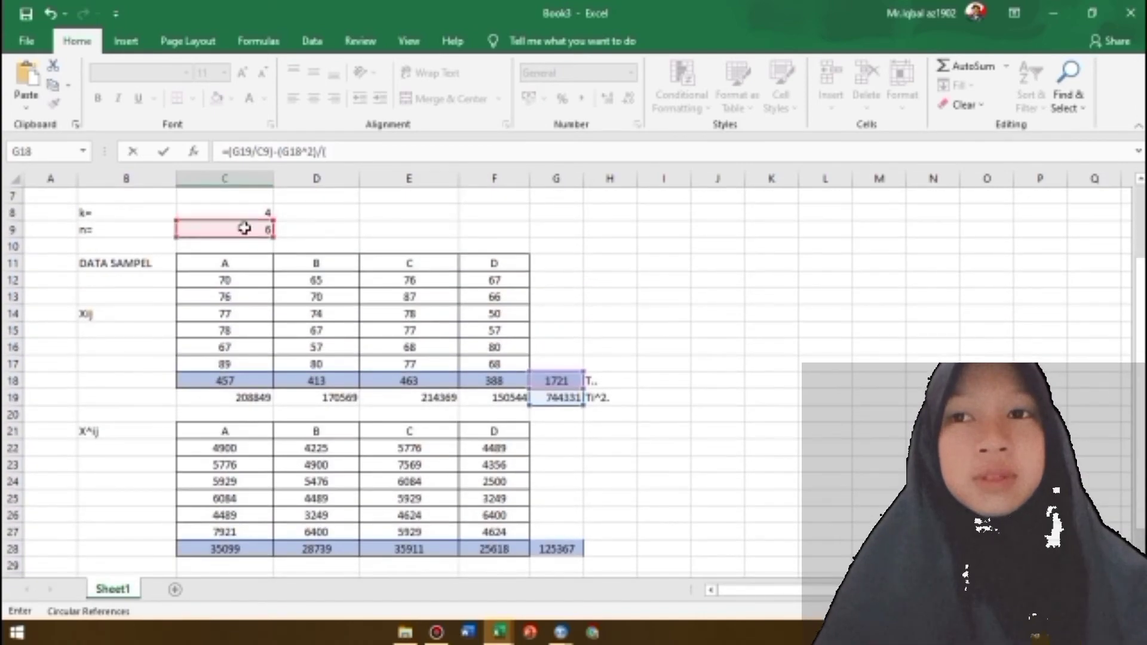
left_click(243, 227)
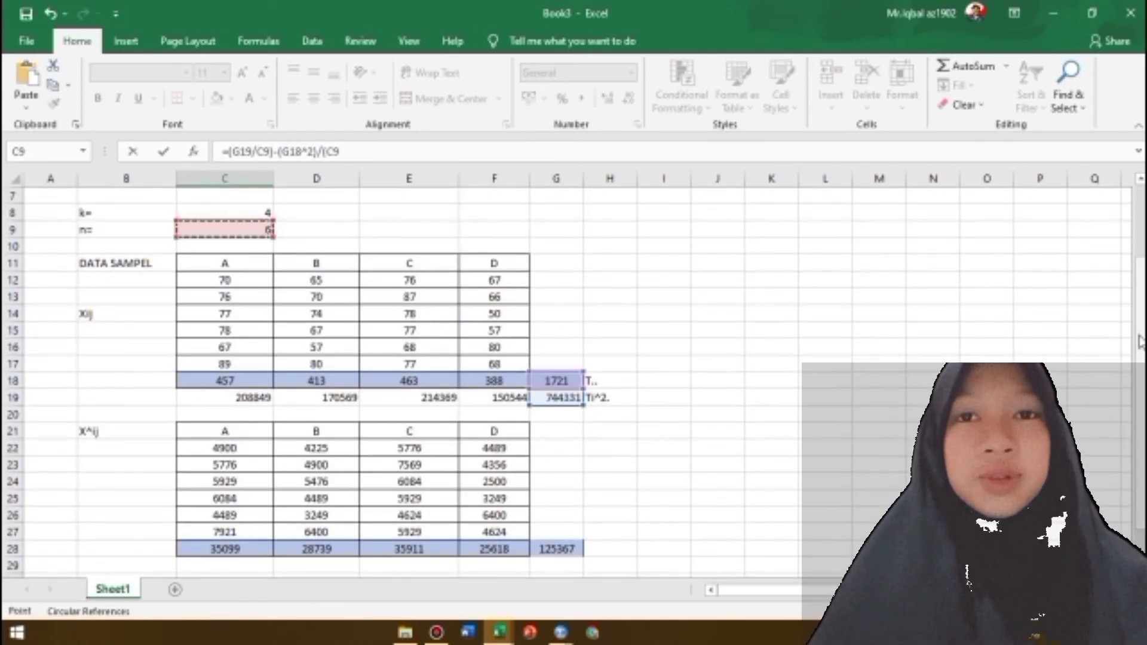
scroll(1139, 389, "down", 1)
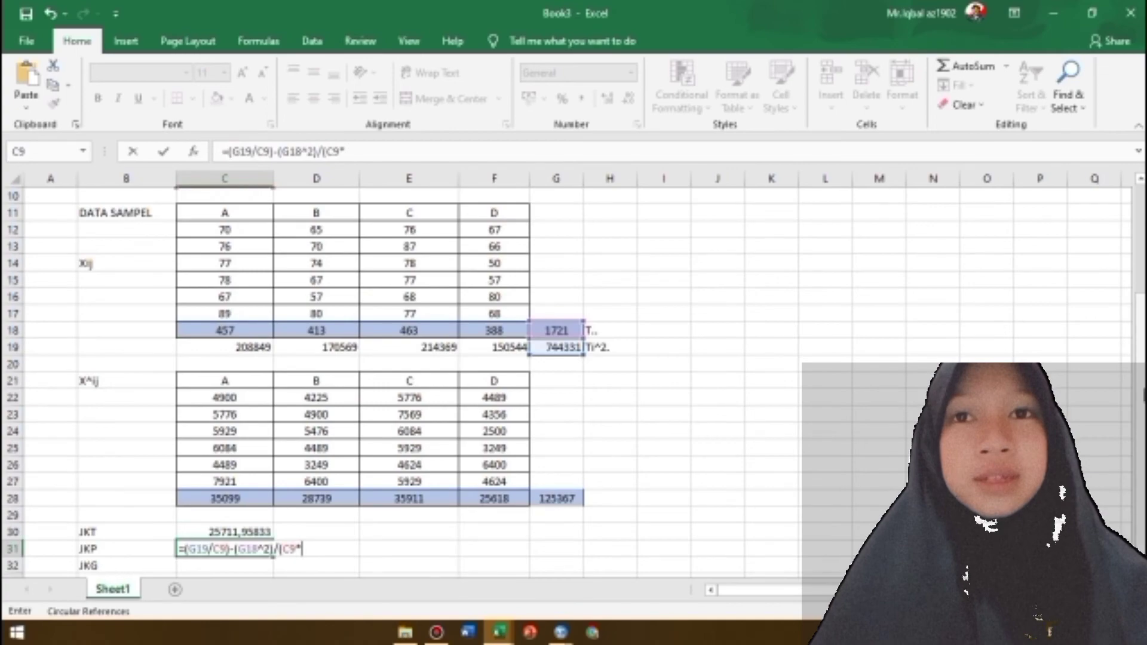
scroll(257, 275, "up", 3)
left_click(263, 276)
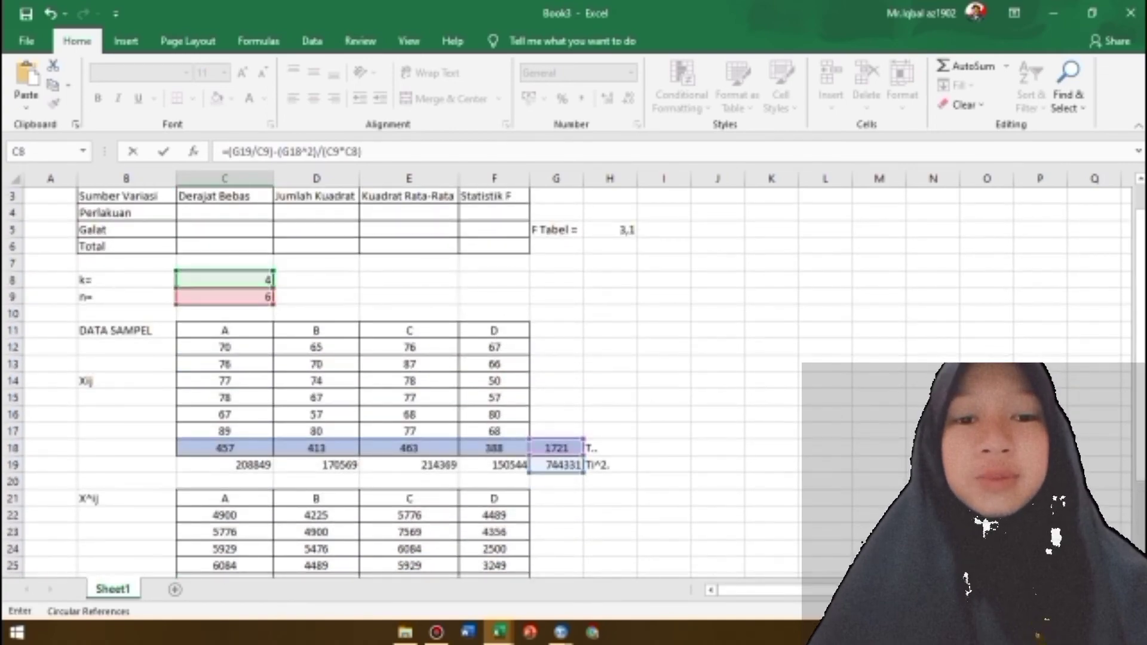
scroll(1139, 418, "down", 2)
key("Return")
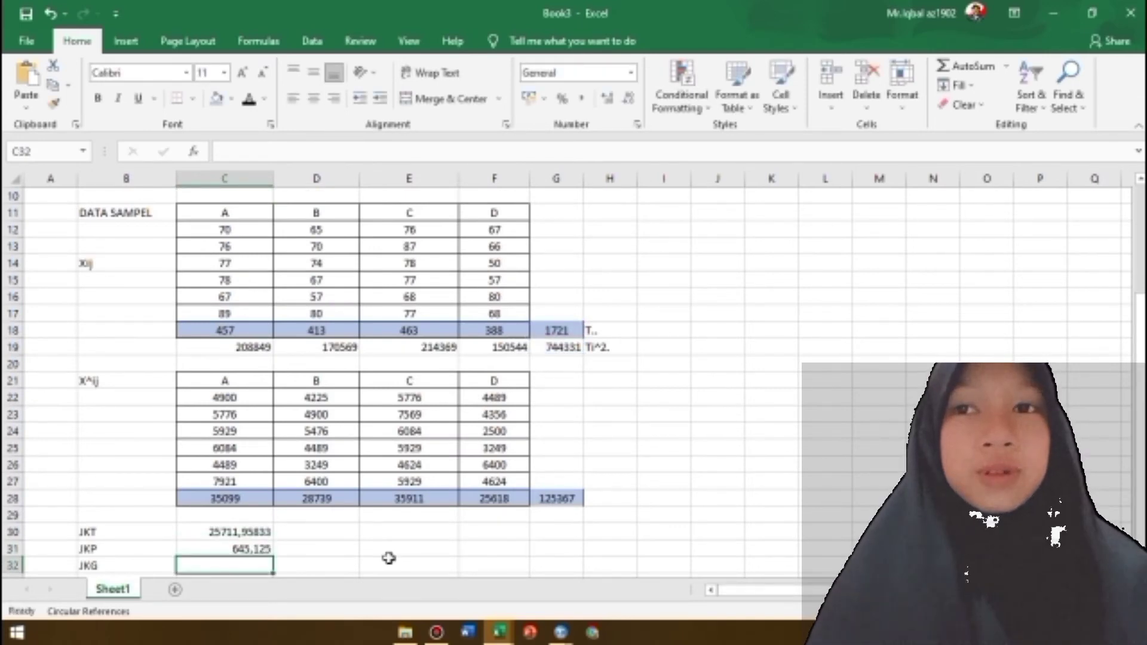
Rewrite the JKT formula in C30, starting with the sum of all four squared totals, =(C28+D28+E28+F28)
left_click(246, 530)
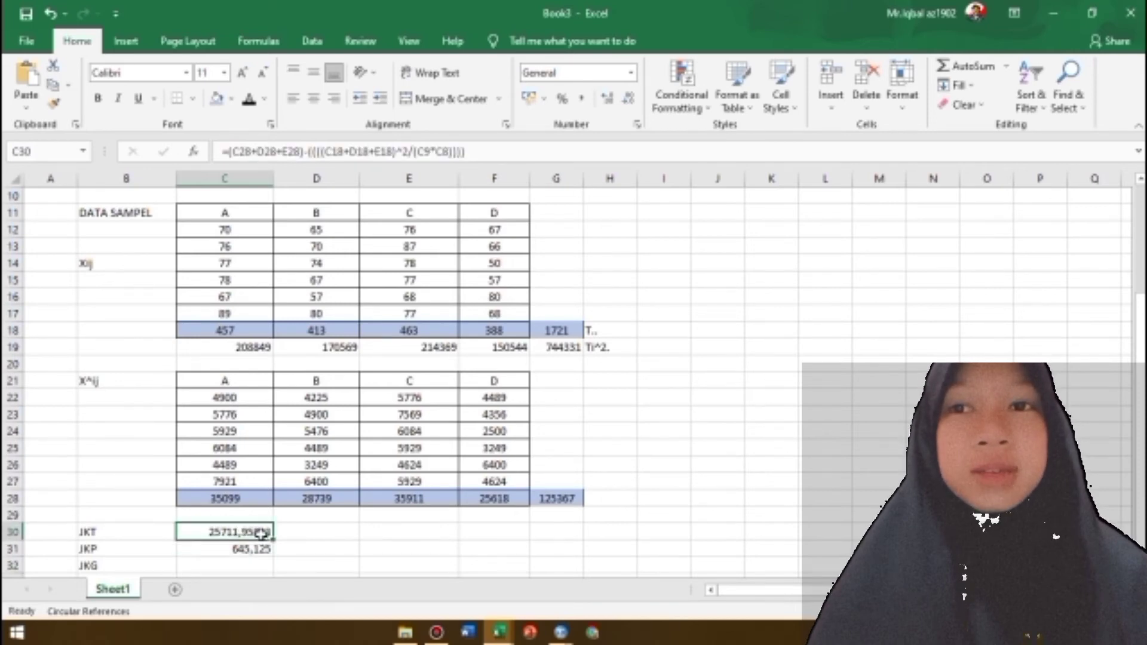
type("=")
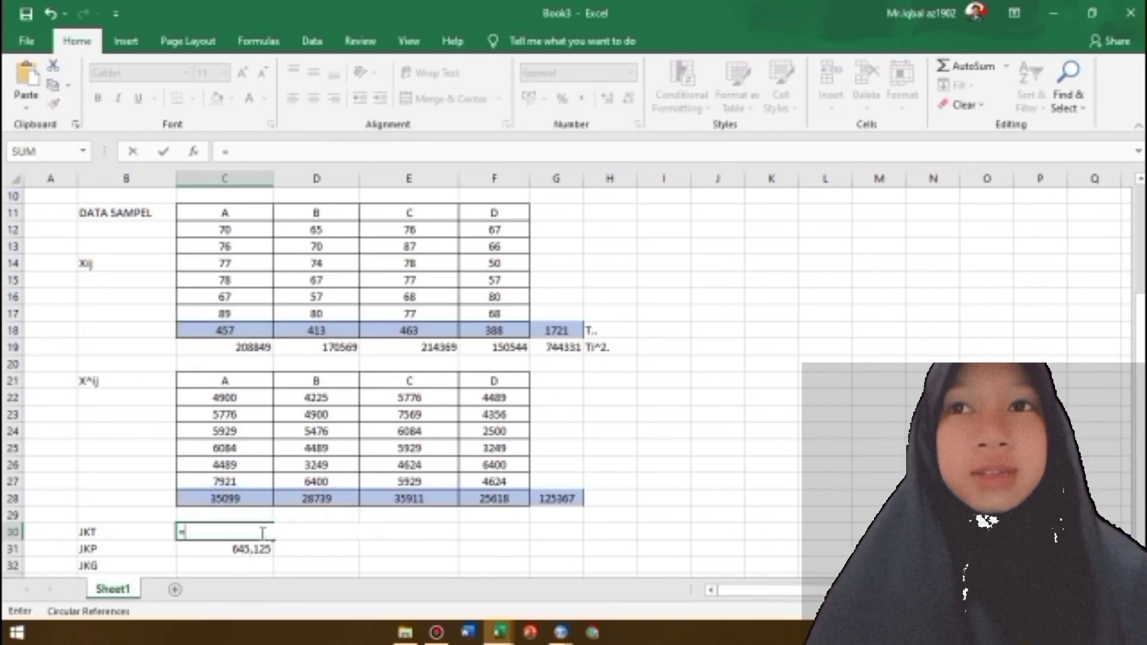
type("(")
left_click(217, 499)
type("+")
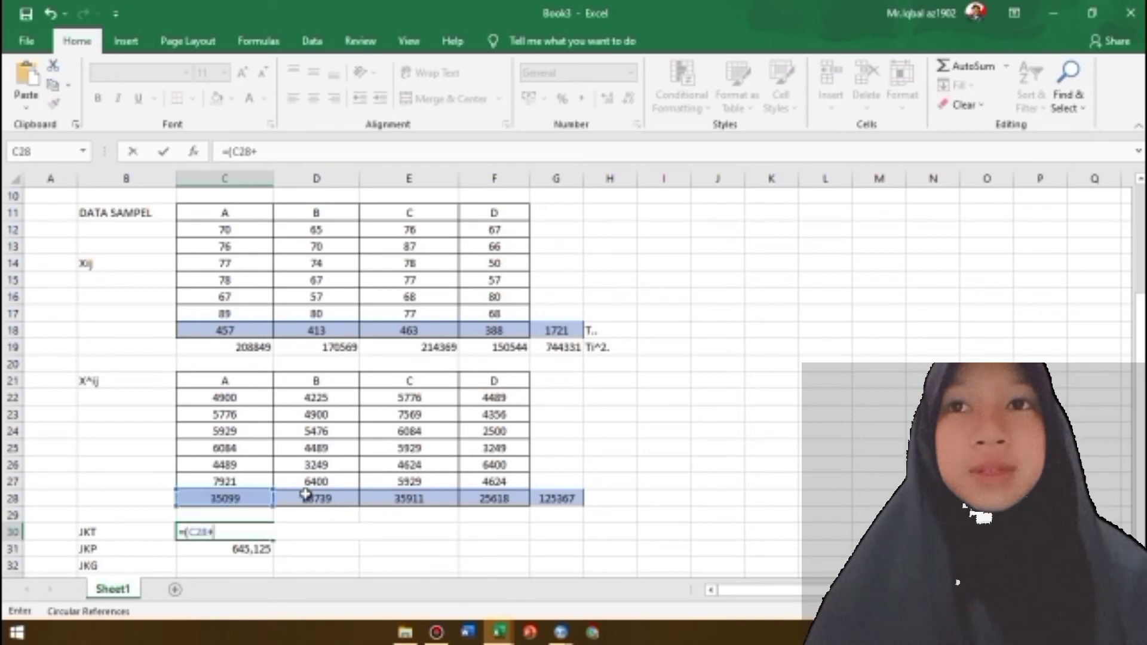
left_click(306, 498)
type("+")
left_click(403, 500)
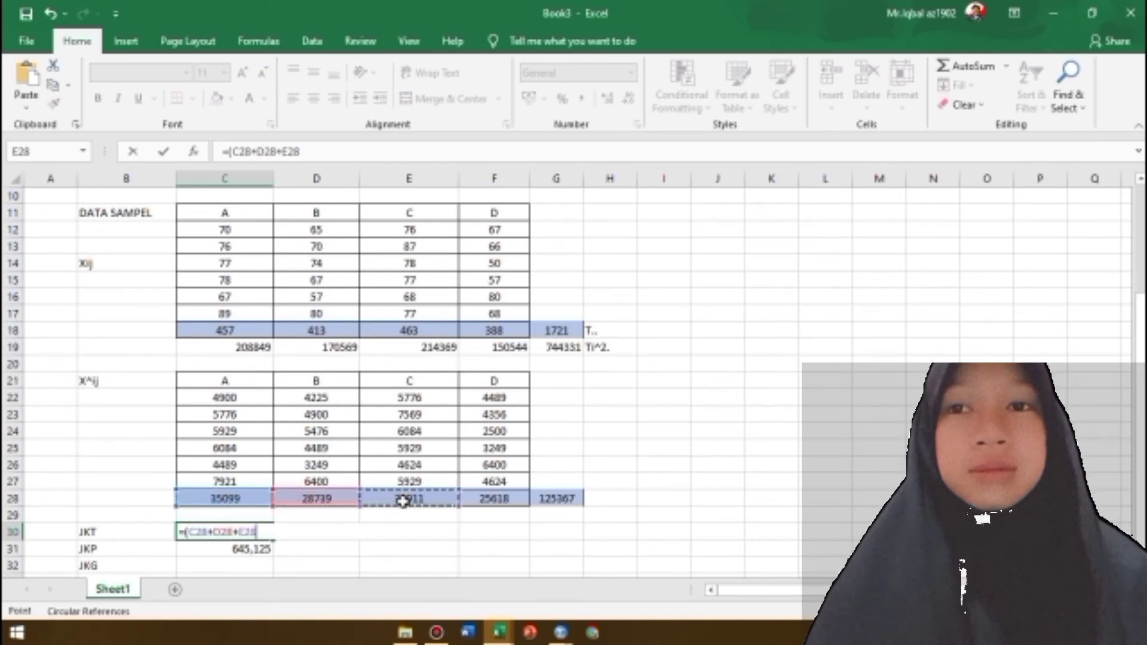
type("+")
left_click(501, 500)
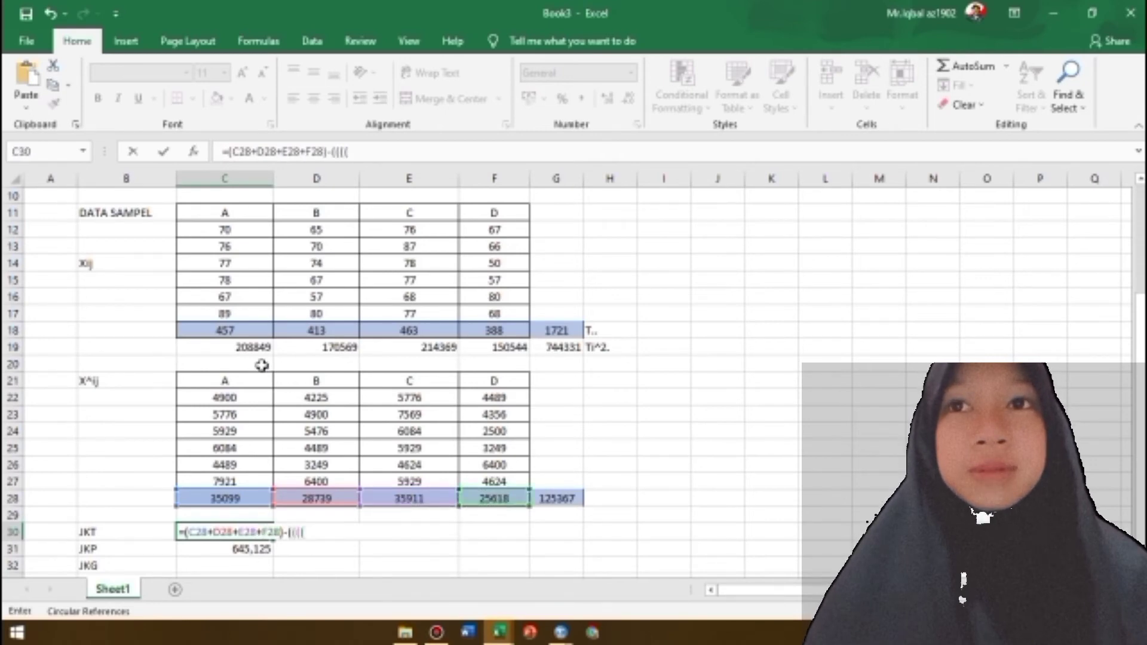
Extend the JKT formula by subtracting the squared sum of the four sample totals, (C18+D18+E18+F18)^2, and open its divisor
left_click(230, 328)
left_click(306, 332)
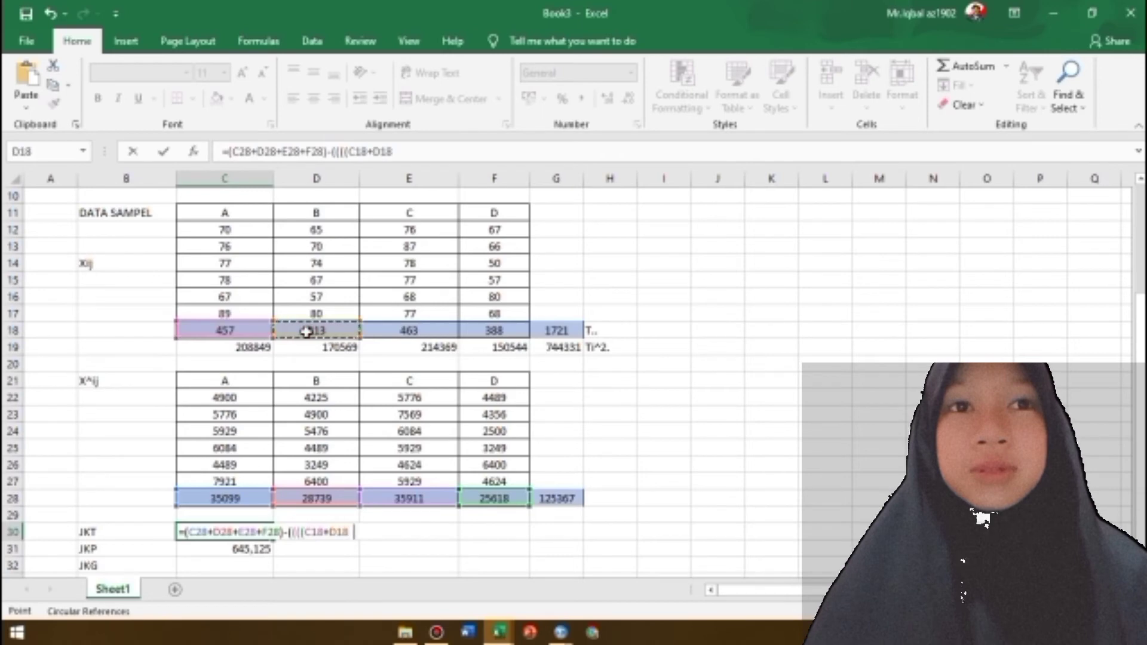
type("+")
left_click(415, 333)
type("+")
left_click(483, 332)
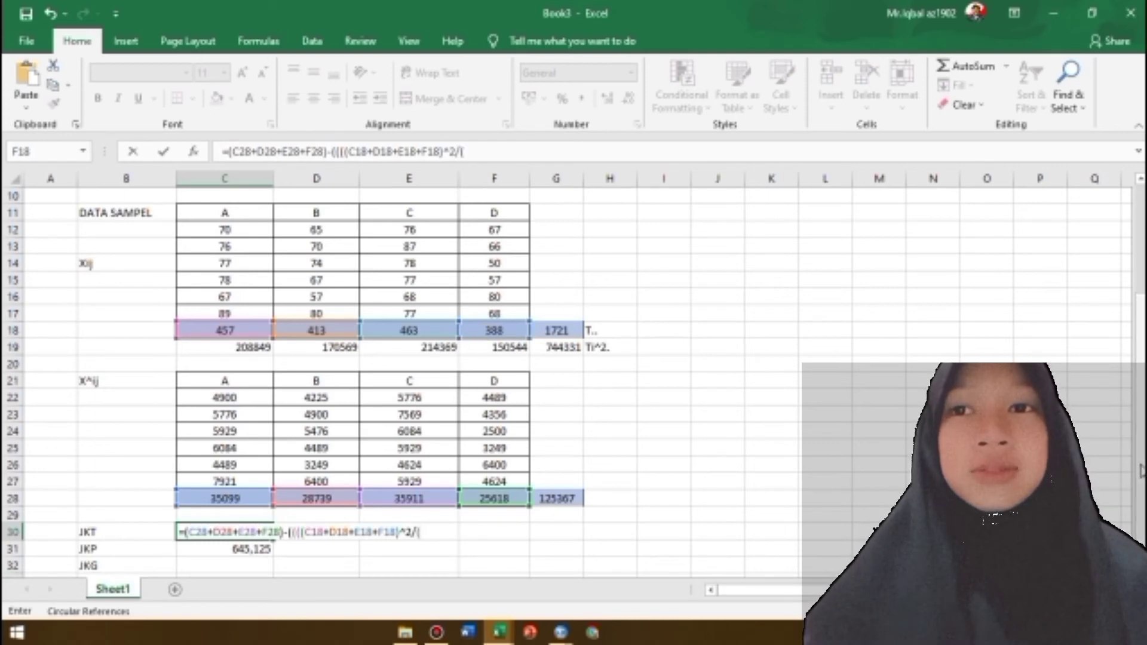
Complete the JKT formula in C30 with the divisor (C9*C8)
scroll(326, 305, "up", 2)
left_click(248, 246)
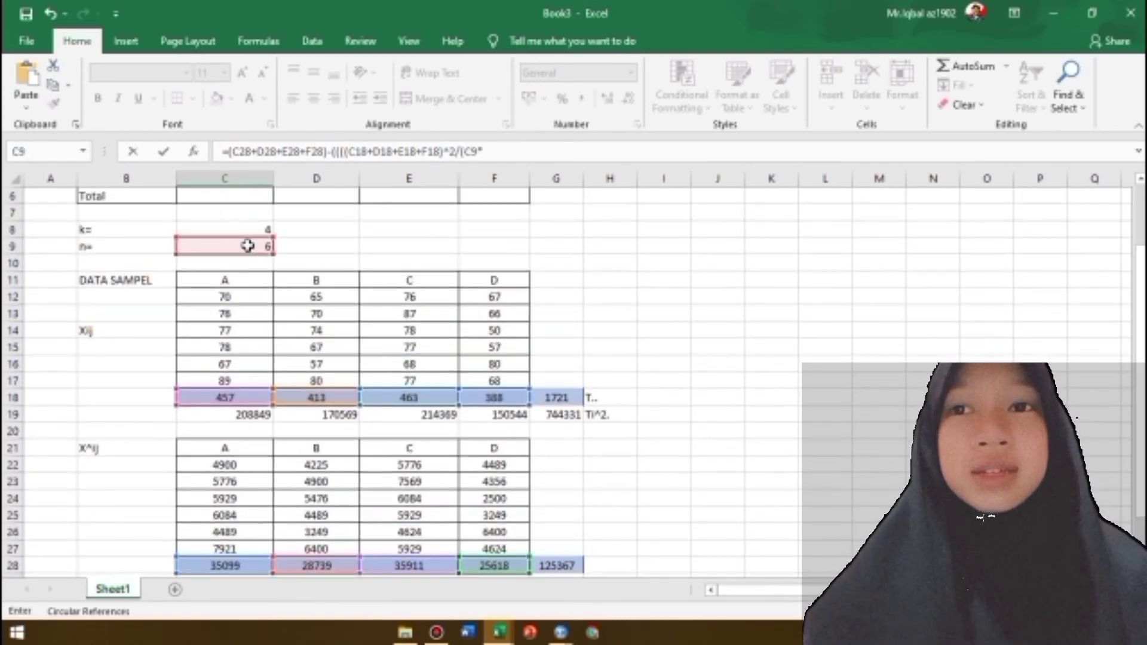
type("*")
left_click(256, 231)
key("Return")
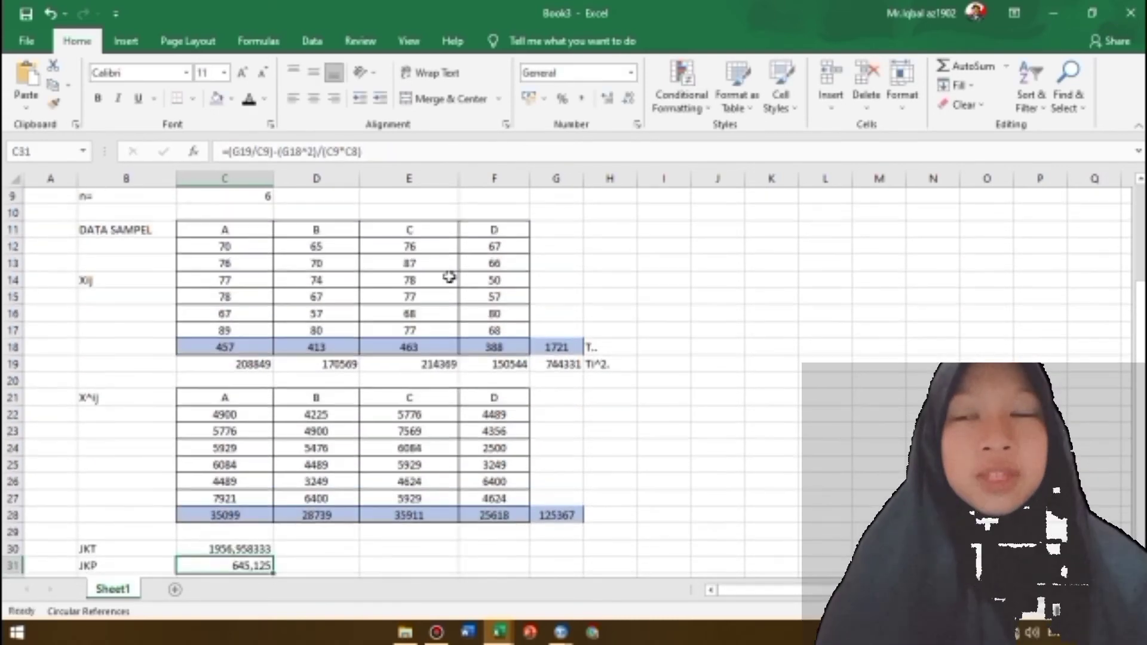
left_click(233, 545)
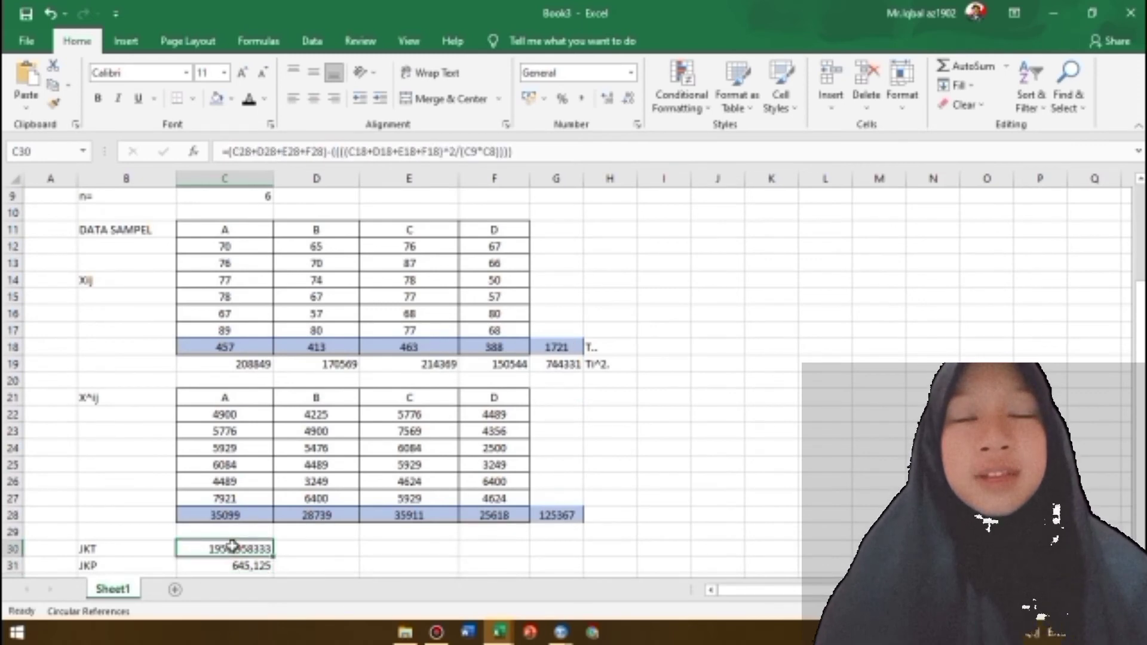
Calculate JKG in C32 as JKT minus JKP with the formula =C30-C31
scroll(239, 547, "down", 1)
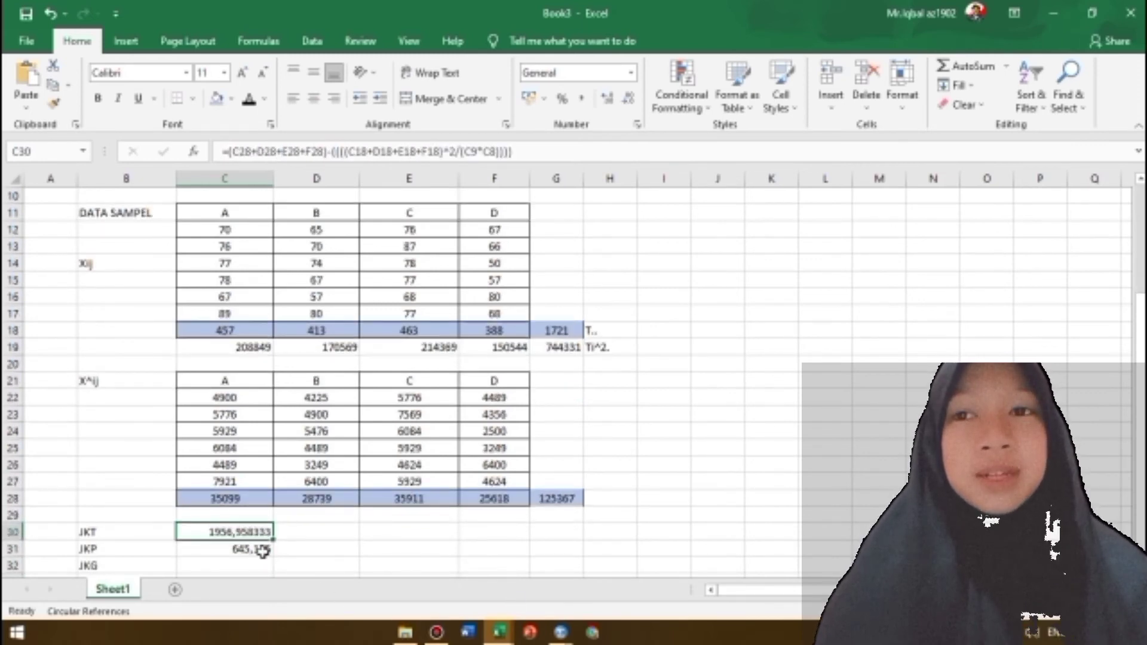
left_click(255, 565)
scroll(255, 565, "down", 1)
type("=")
left_click(241, 515)
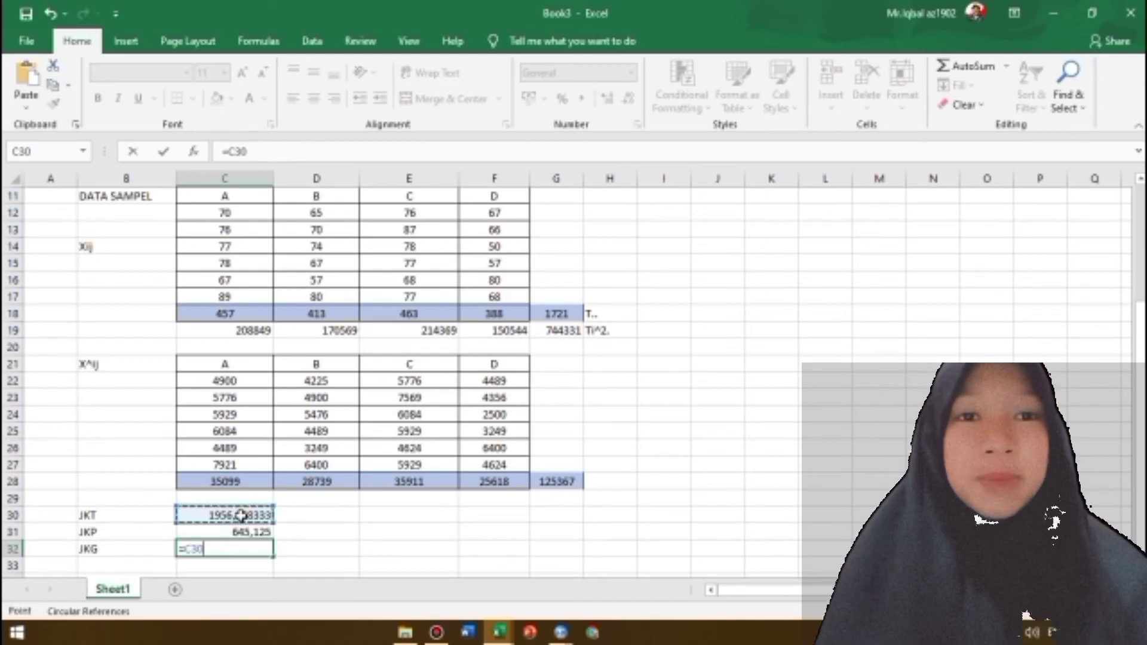
type("-")
left_click(240, 532)
key("Return")
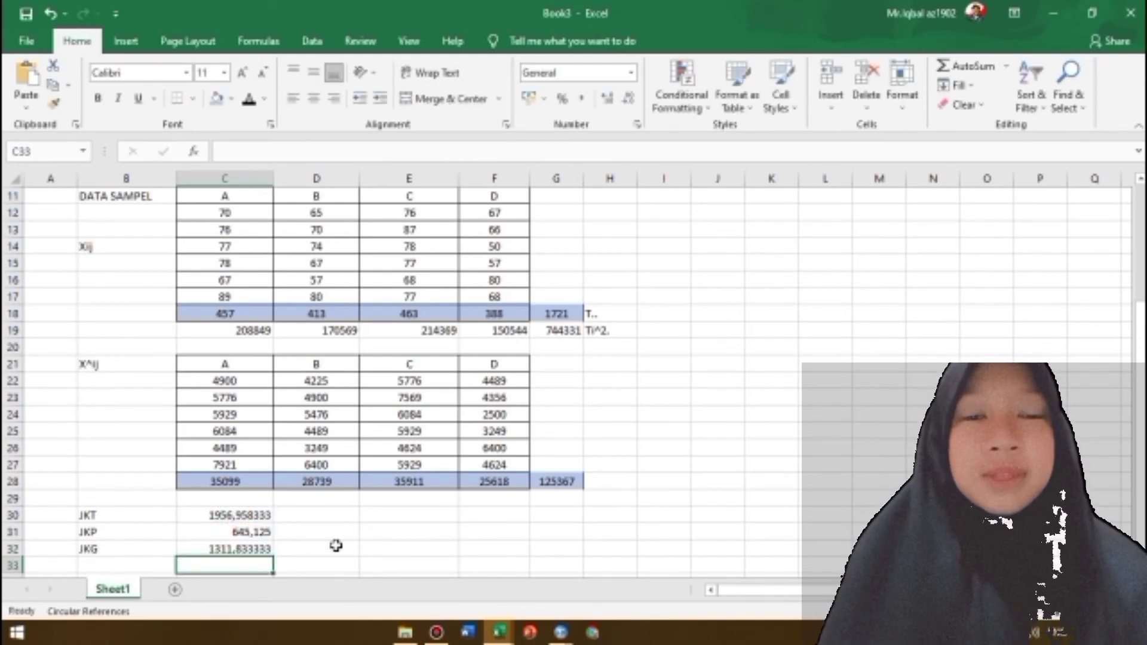
Fill the JKT value cell C30 with a light orange theme color
left_click(227, 514)
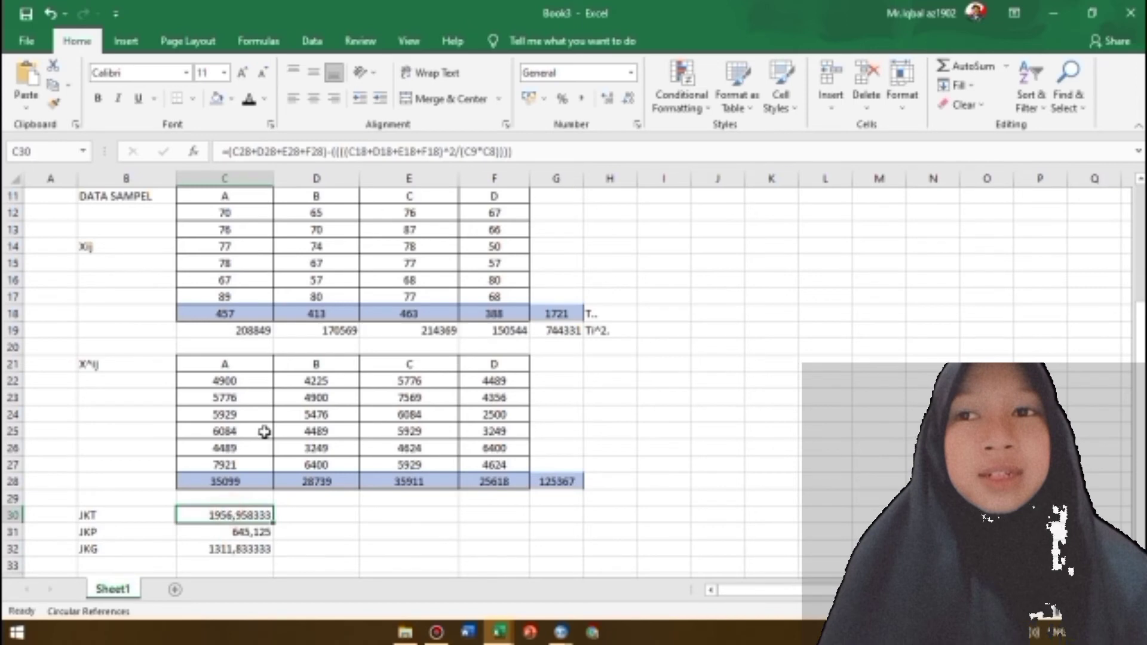
left_click(231, 100)
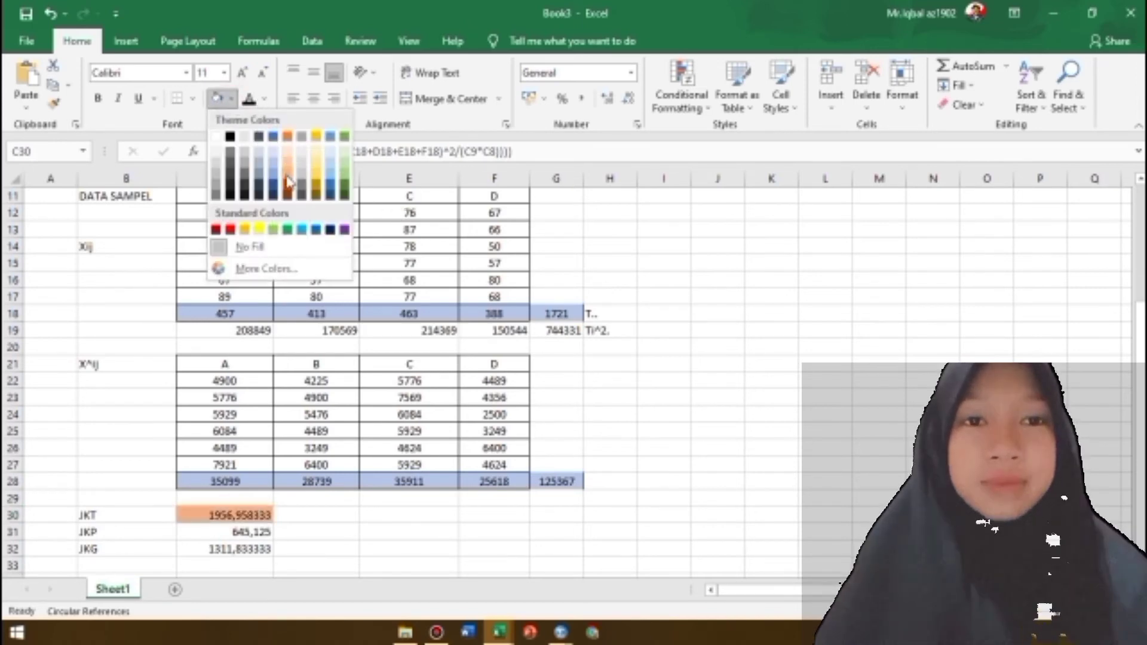
left_click(287, 161)
Fill the JKP value cell C31 with Gold, Accent 4, Darker 25%
double_click(250, 534)
left_click(392, 546)
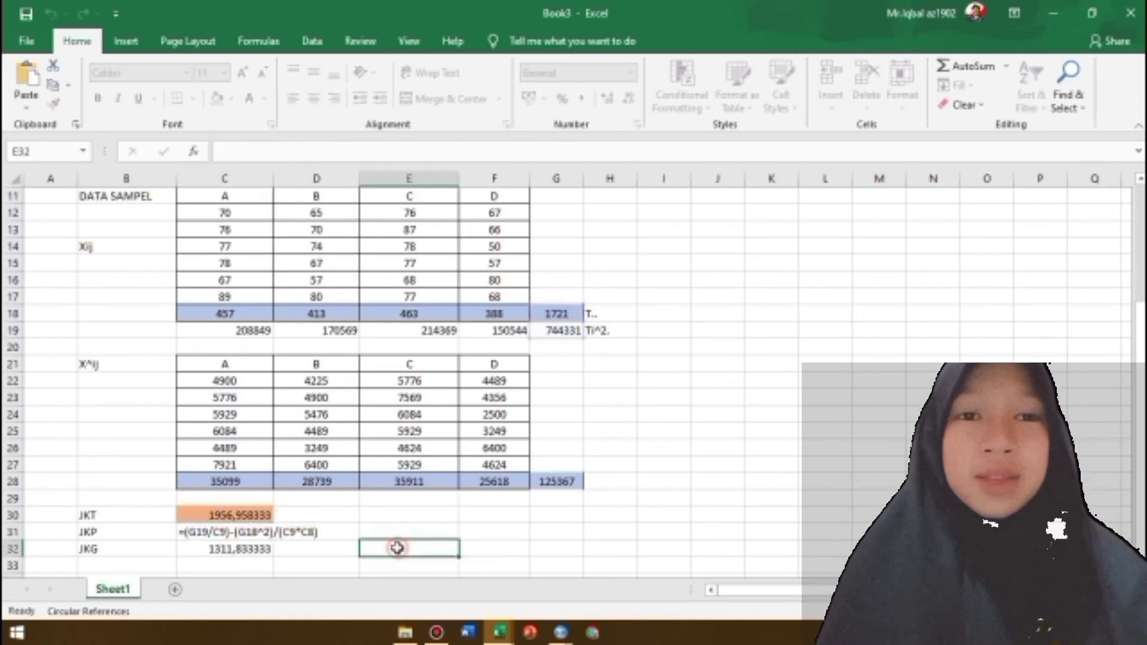
left_click(262, 528)
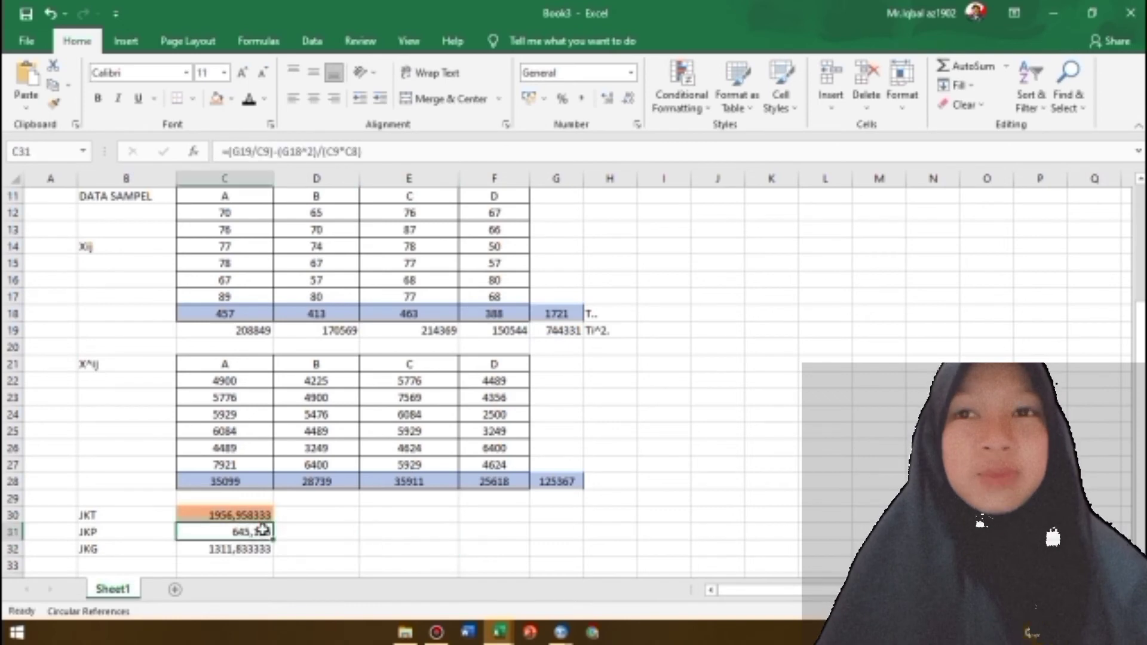
left_click(232, 99)
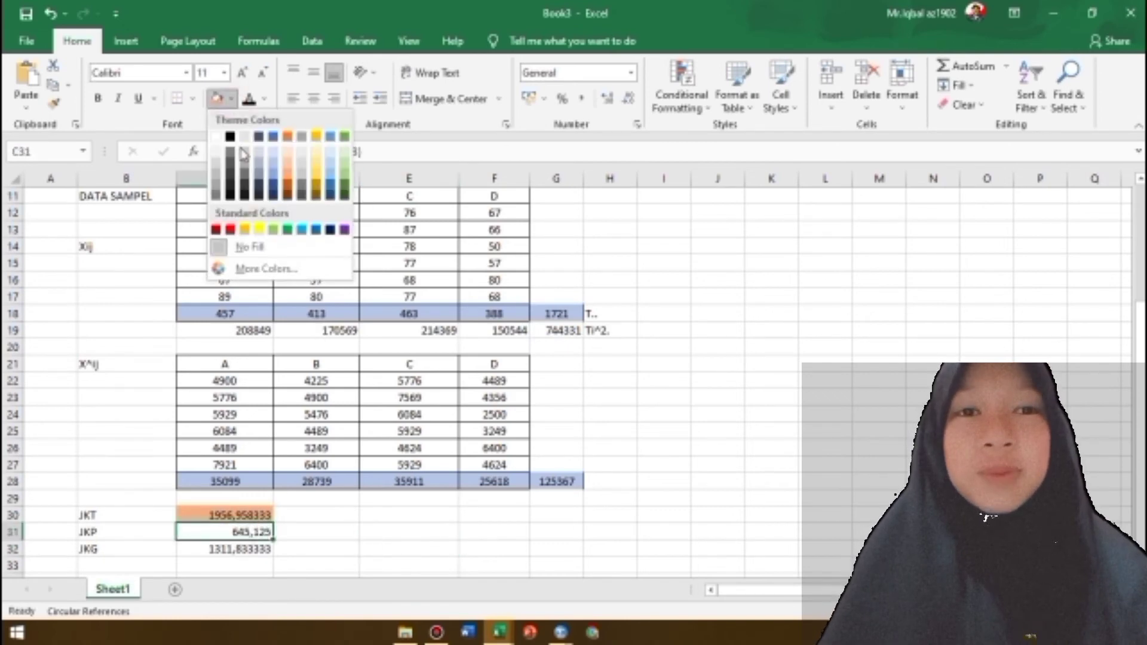
left_click(317, 184)
Fill the JKG value cell C32 with a dark blue theme color
left_click(236, 544)
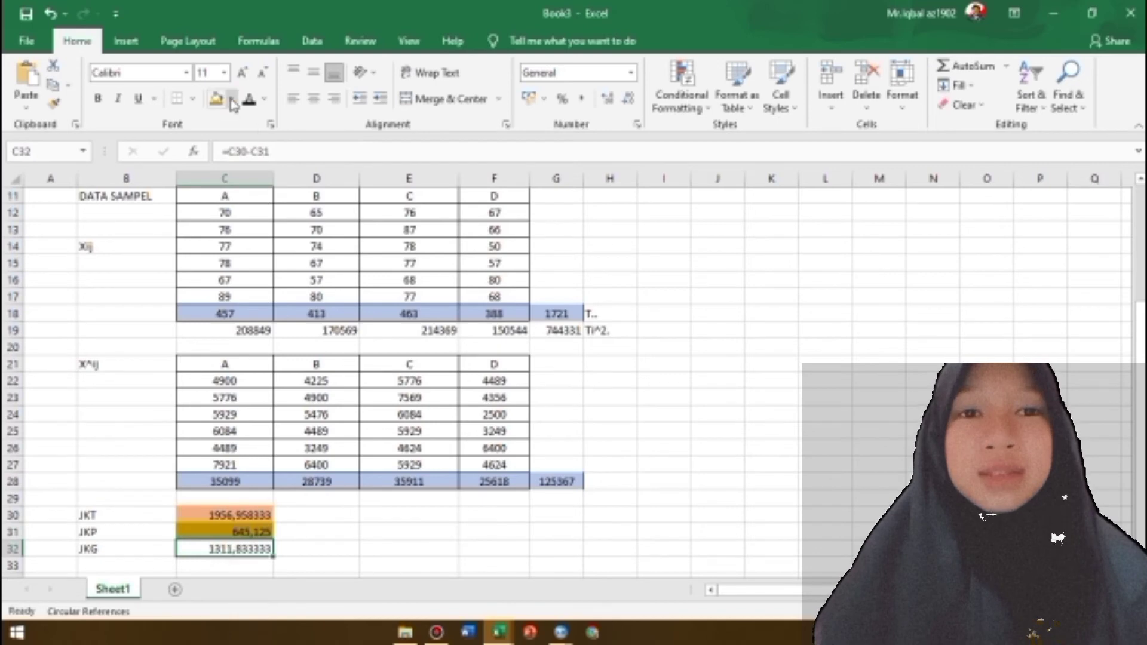
left_click(231, 99)
left_click(273, 190)
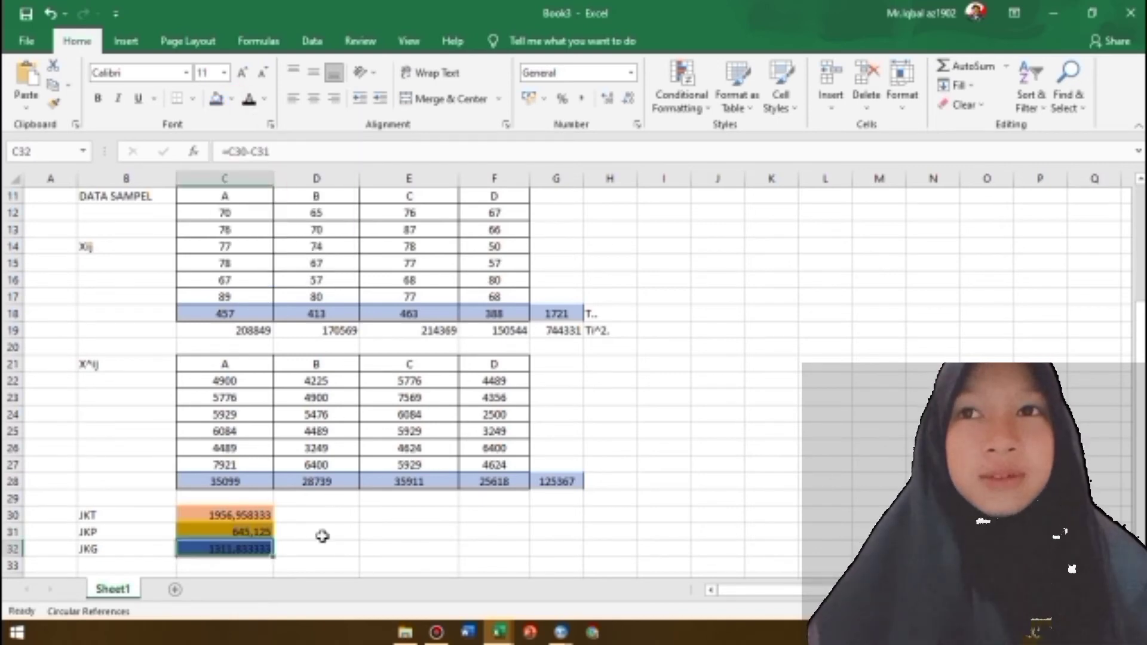
left_click(318, 532)
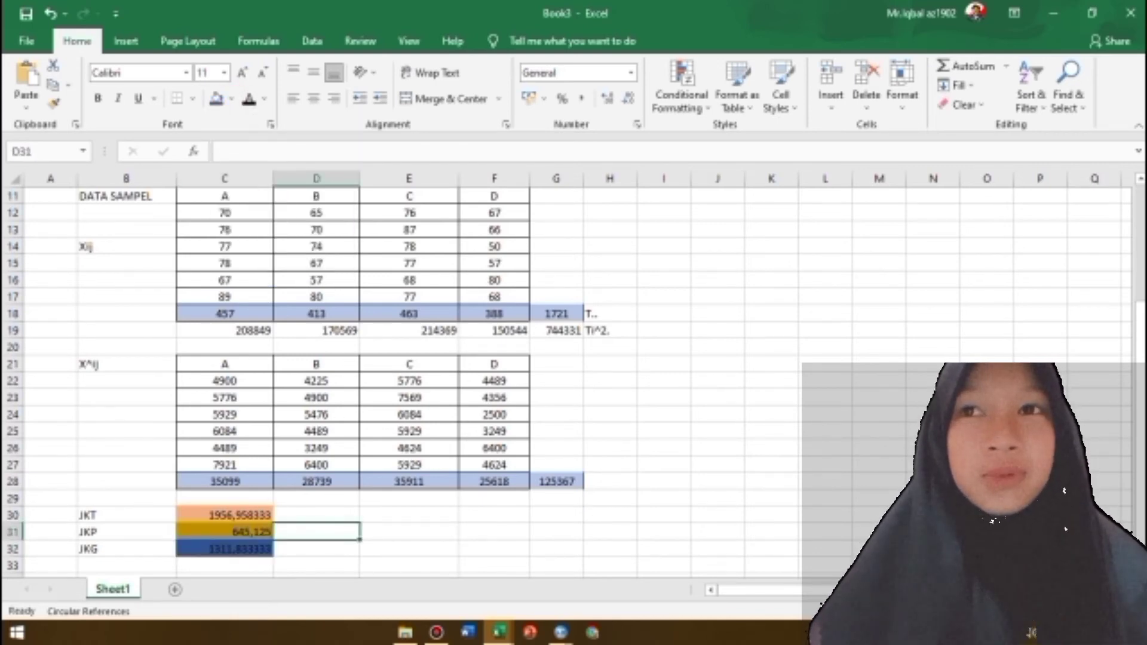
Enter the Perlakuan degrees of freedom (Derajat Bebas) in C4 as =C8-1
scroll(1126, 445, "up", 4)
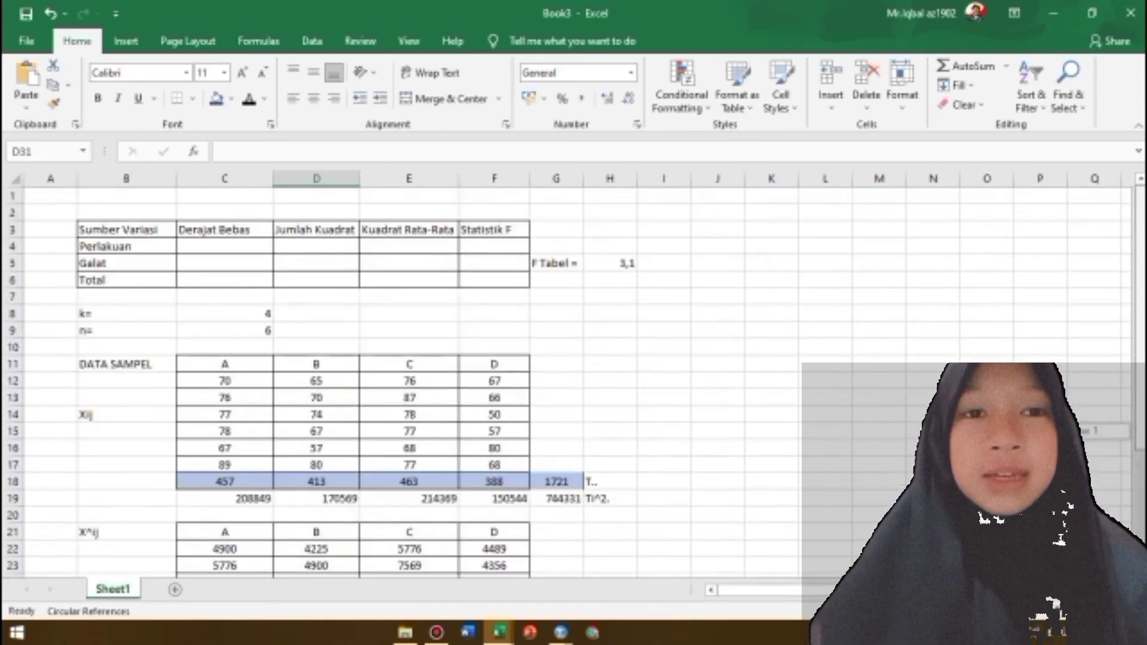
left_click(248, 246)
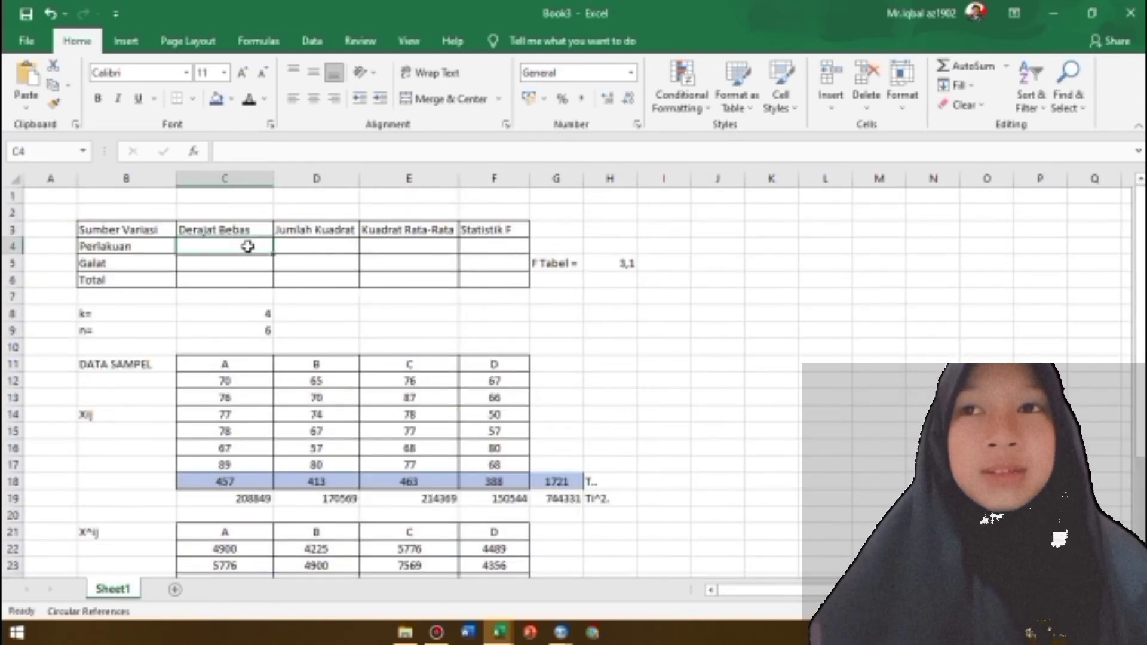
left_click(234, 319)
left_click(237, 246)
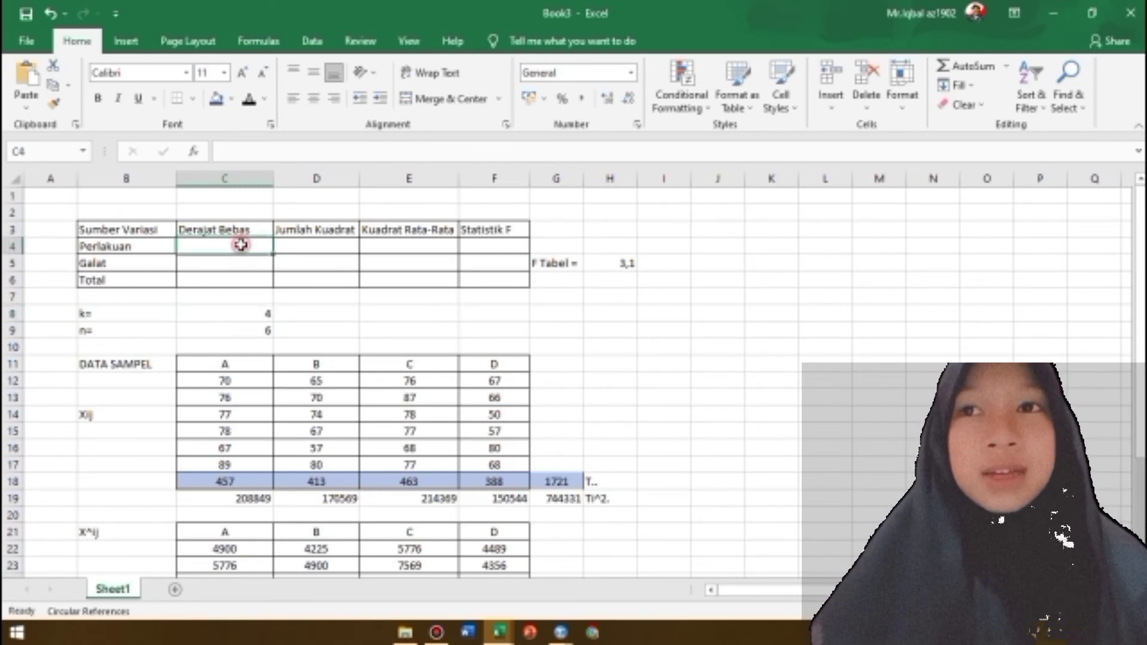
type("=")
left_click(248, 310)
type("-1")
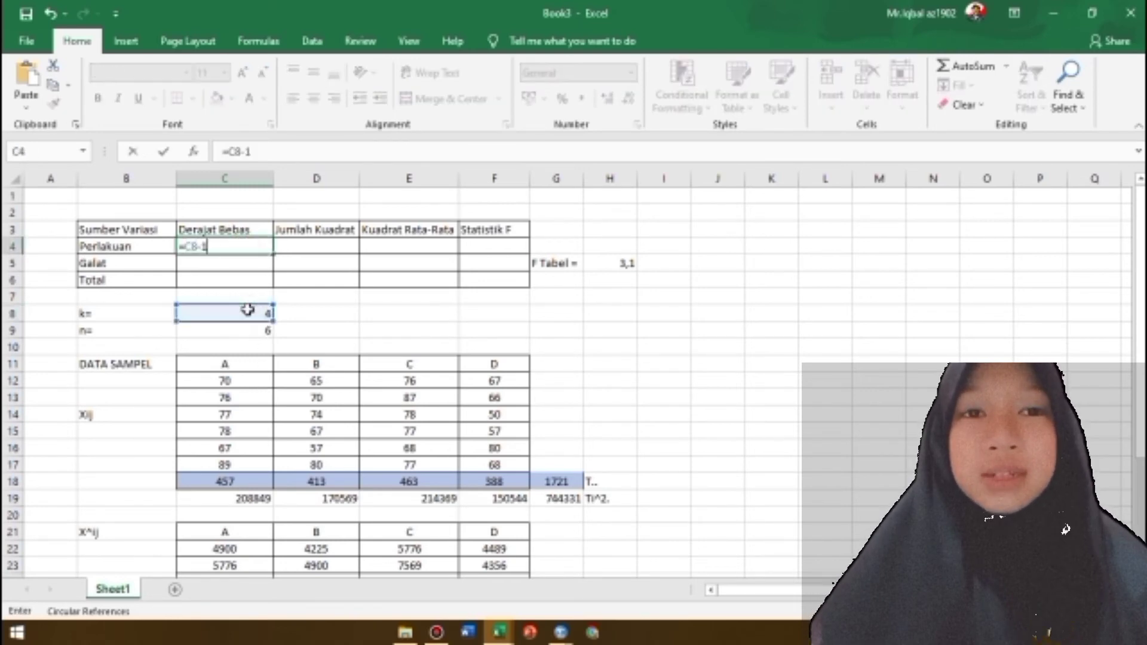
key("Return")
Enter the Galat degrees of freedom in C5 as =C8*(C9-1)
type("=")
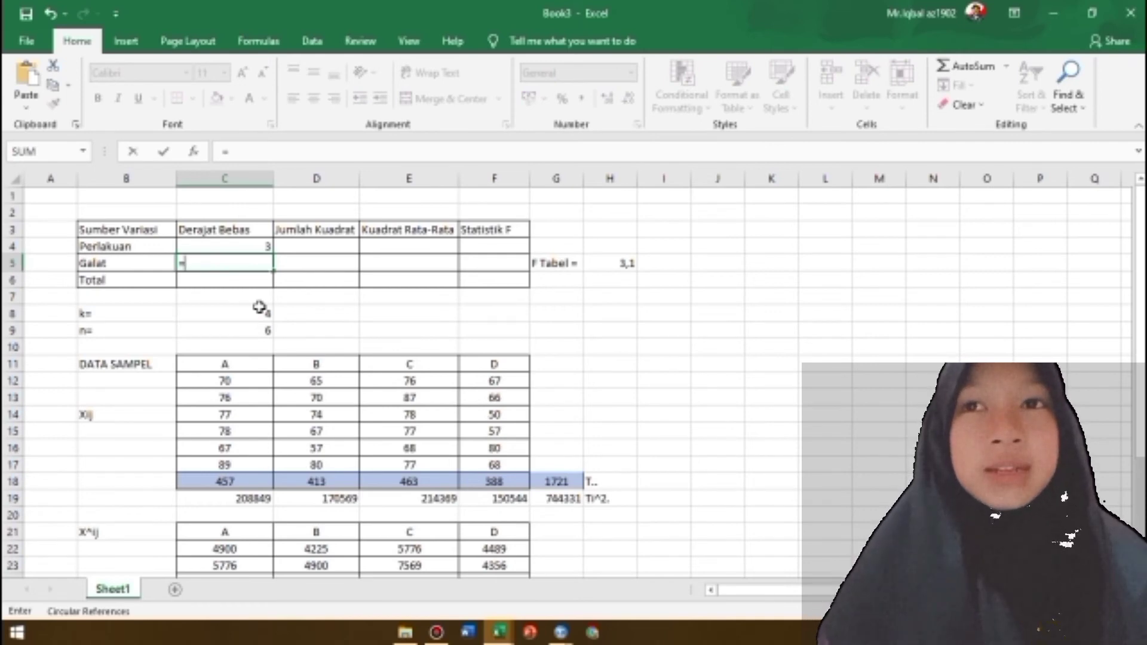
left_click(259, 315)
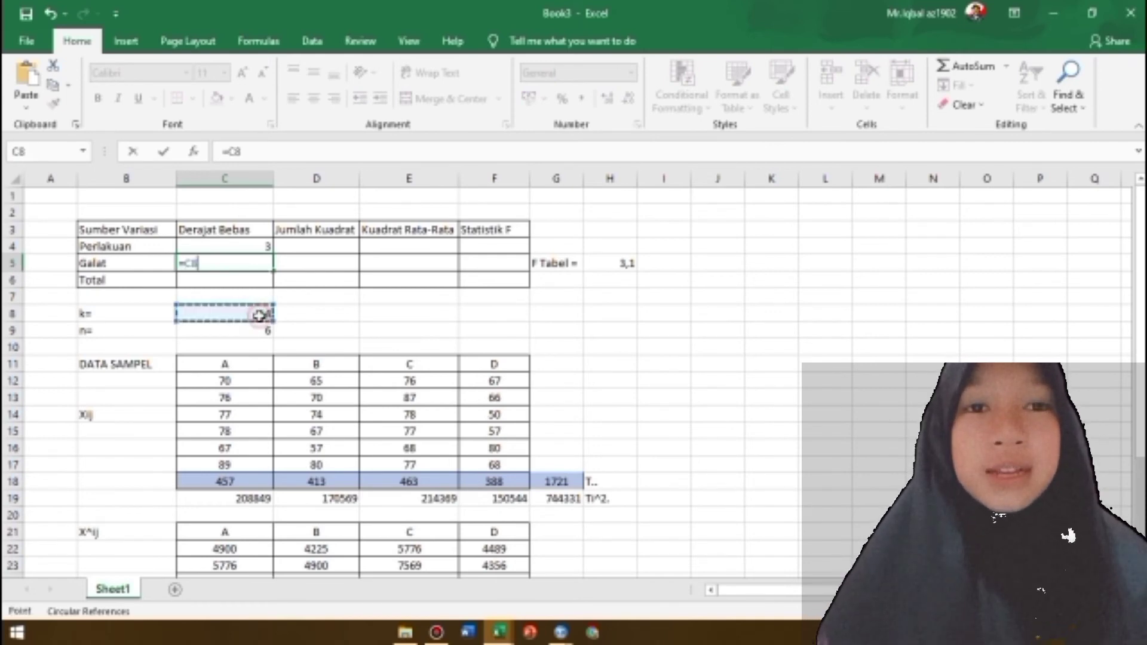
type("*")
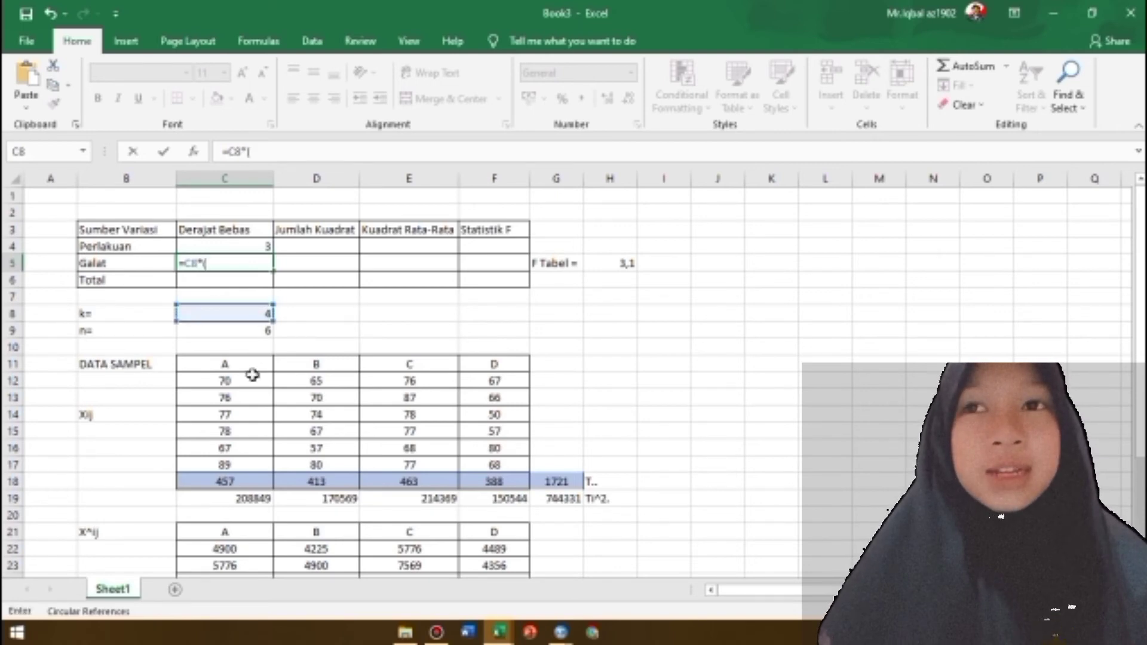
type("(")
left_click(243, 332)
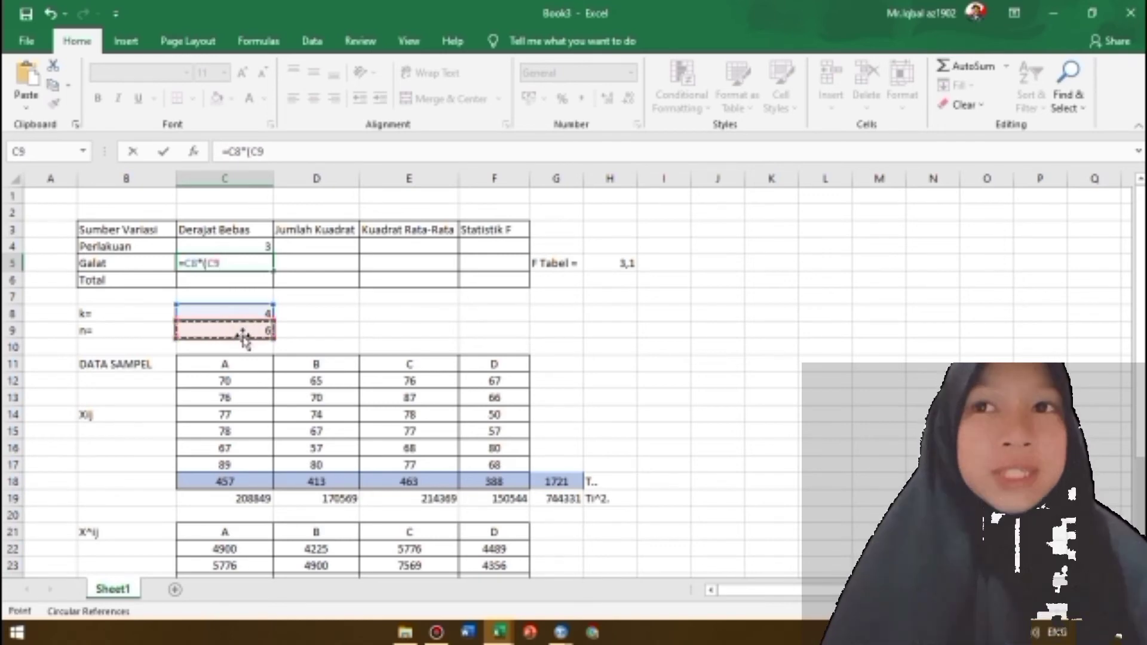
type("-1)")
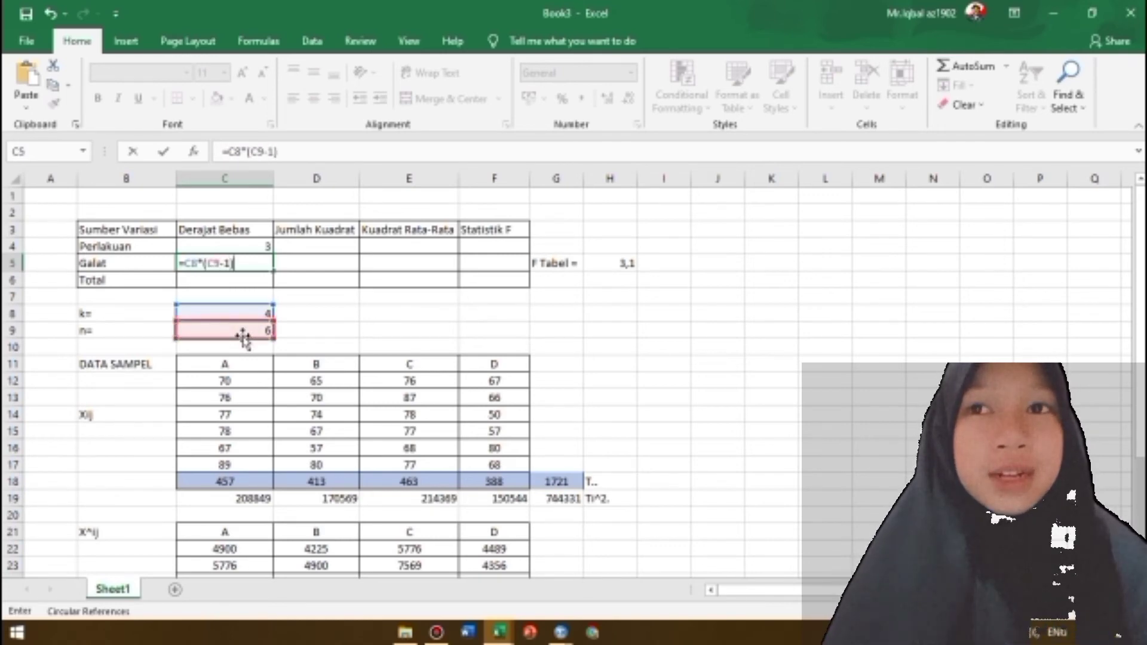
key("Return")
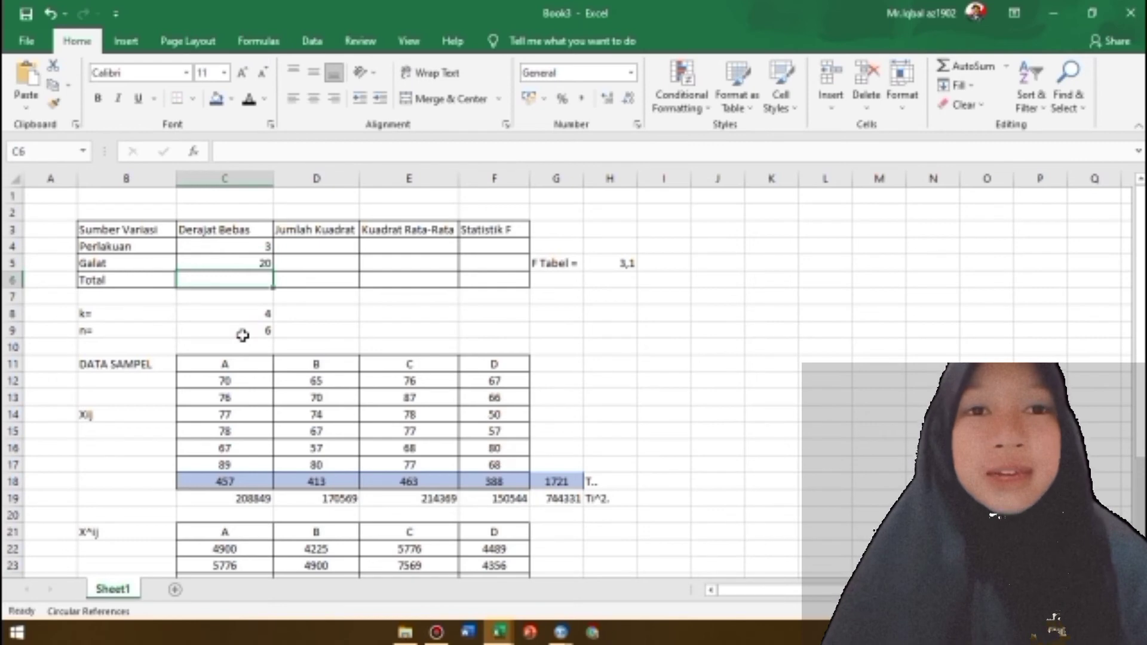
Enter the Total degrees of freedom in C6 as =(C9*C8)-1
type("=(")
left_click(242, 335)
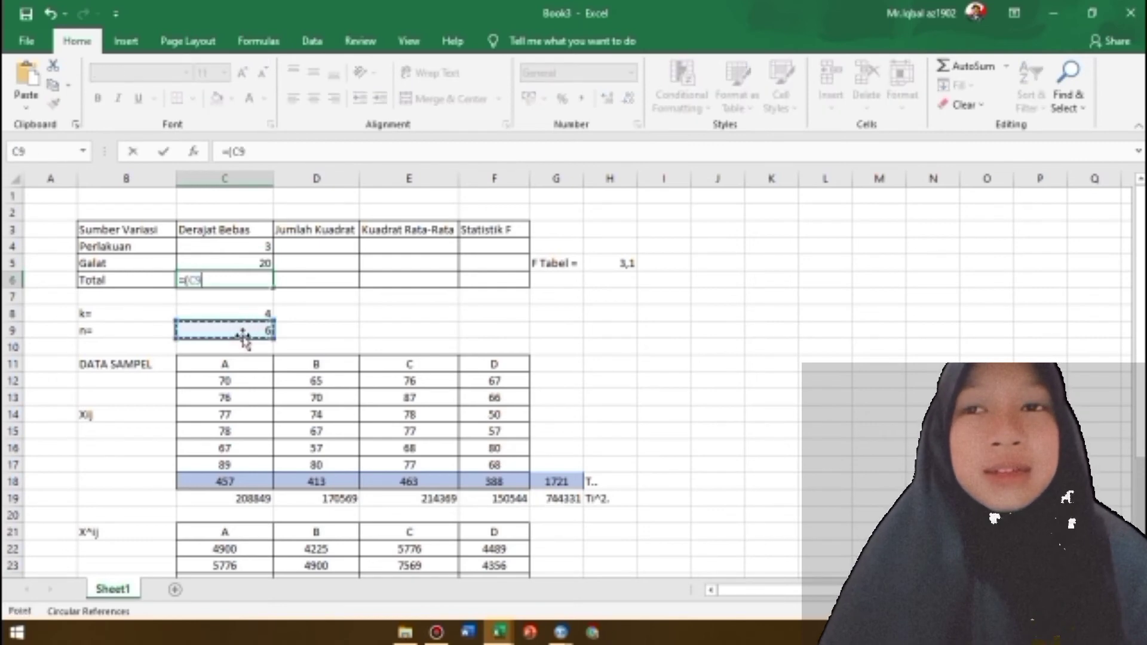
type("*")
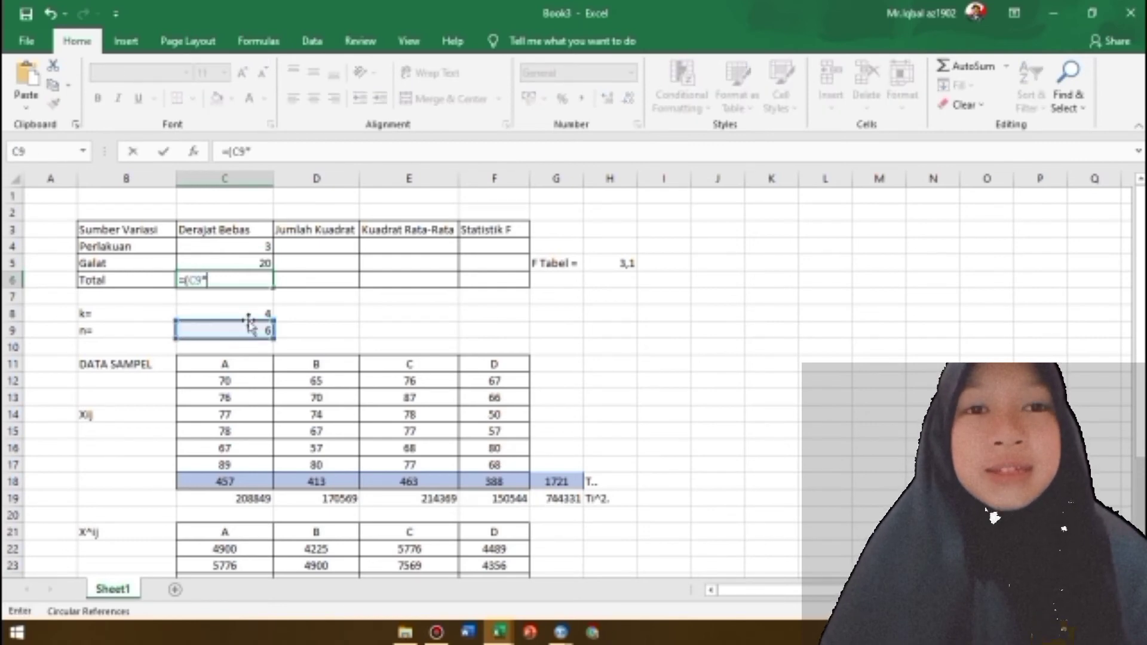
left_click(248, 315)
type(")")
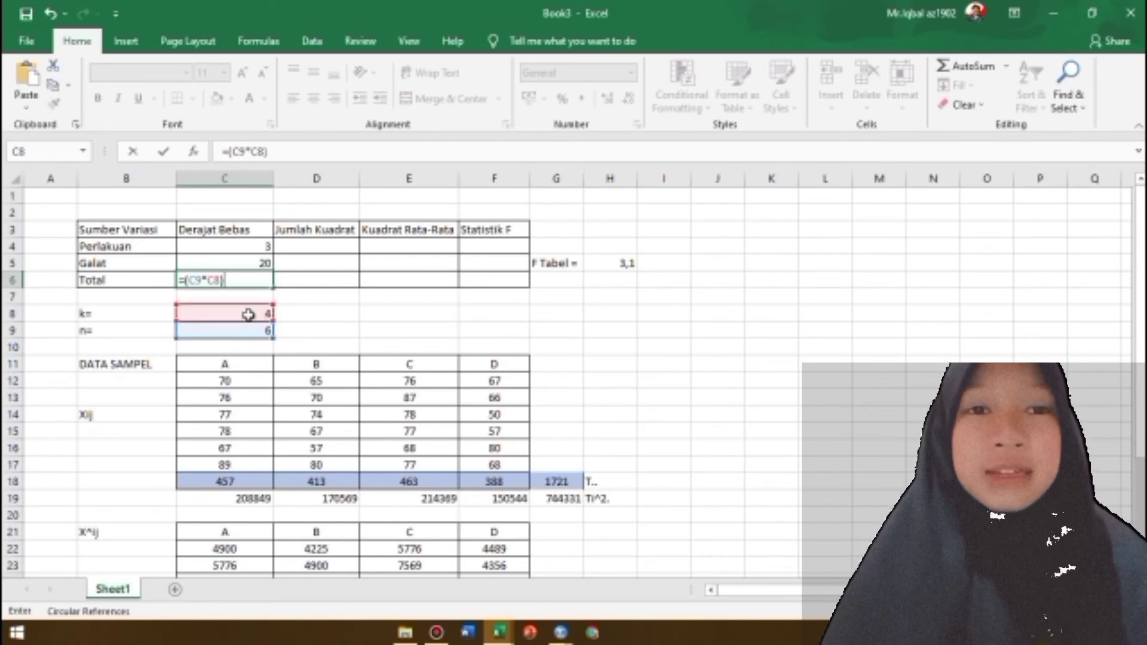
type("-1")
key("Return")
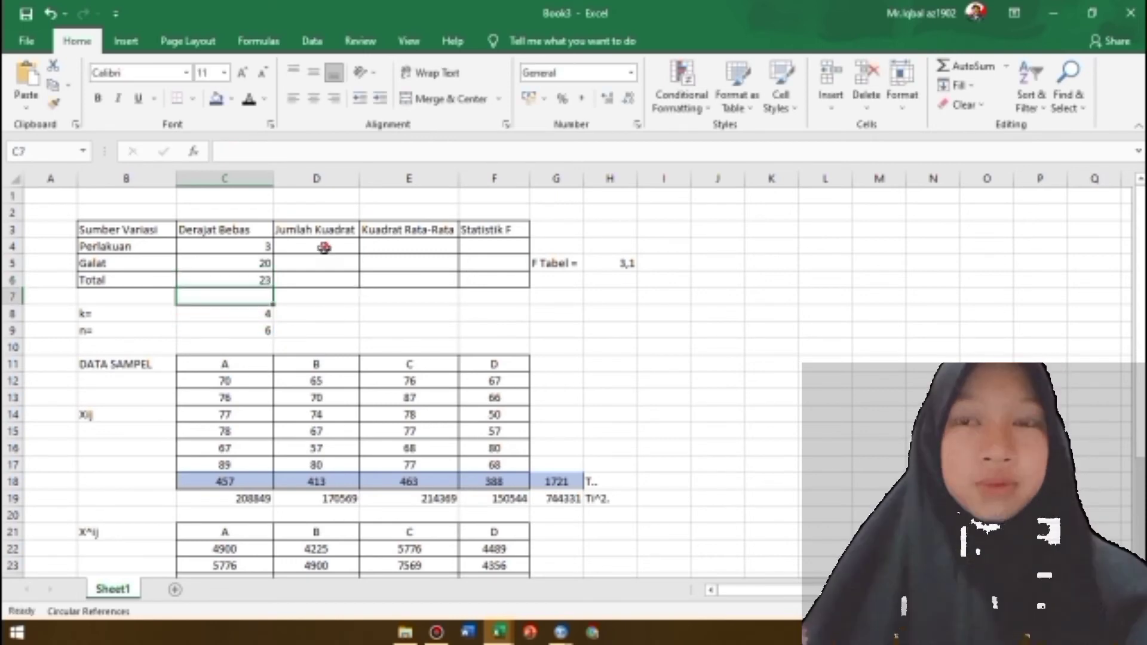
Link the Perlakuan sum of squares (Jumlah Kuadrat) in D4 to the JKP value in C31
left_click(325, 245)
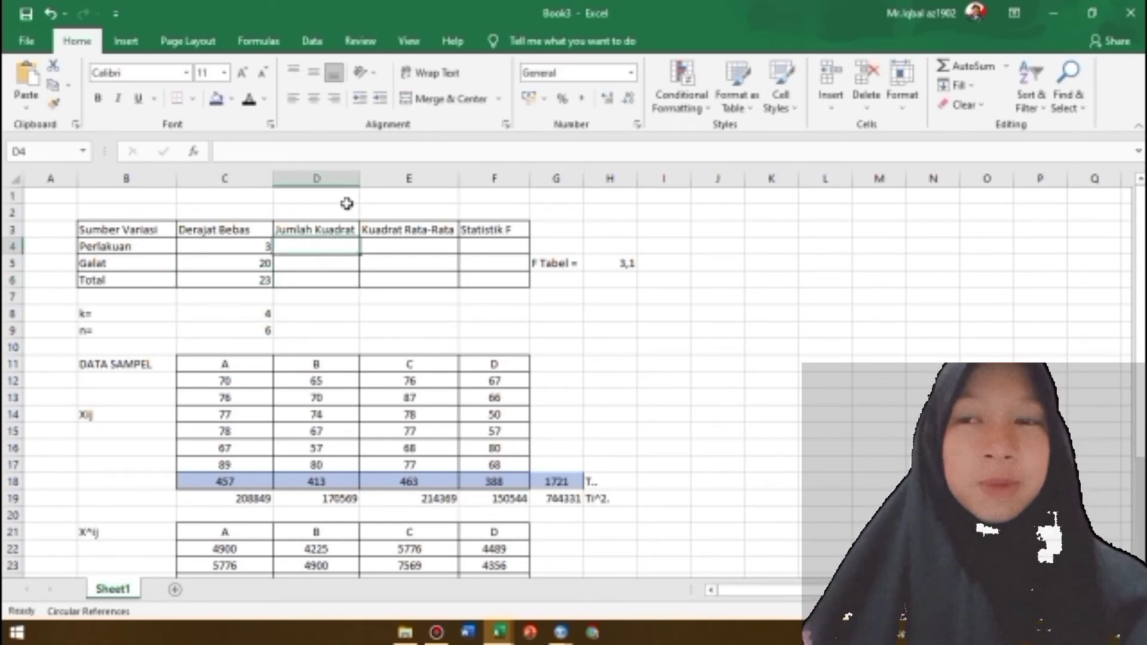
type("=")
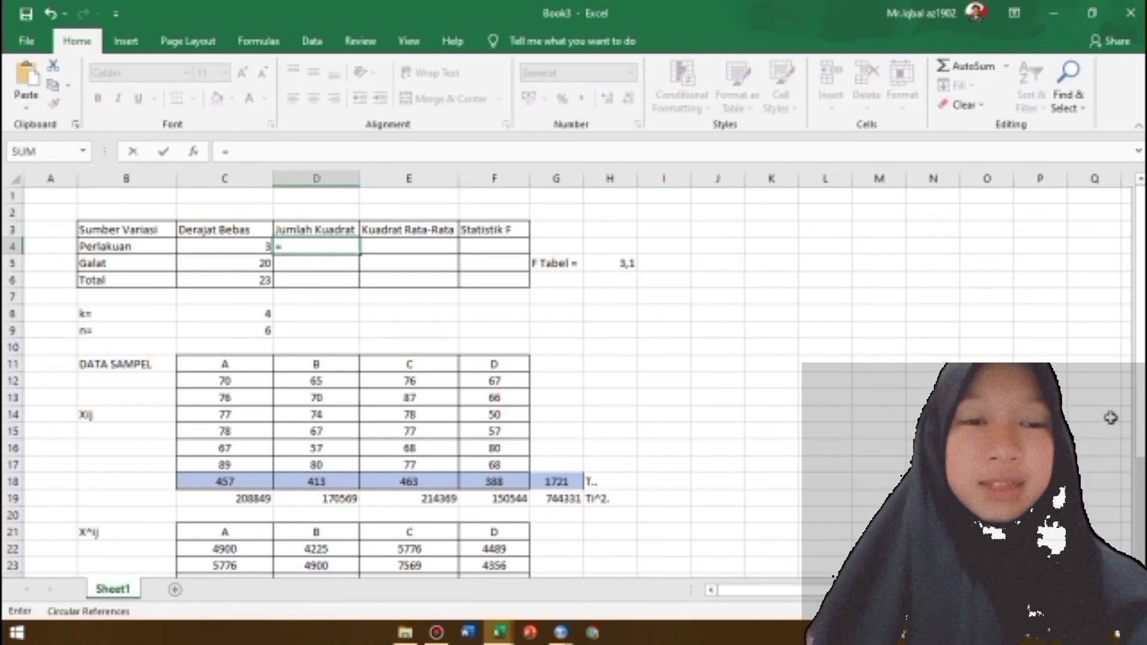
left_click_drag(1139, 299, 1139, 426)
left_click(254, 547)
key("BackSpace")
key("BackSpace")
key("BackSpace")
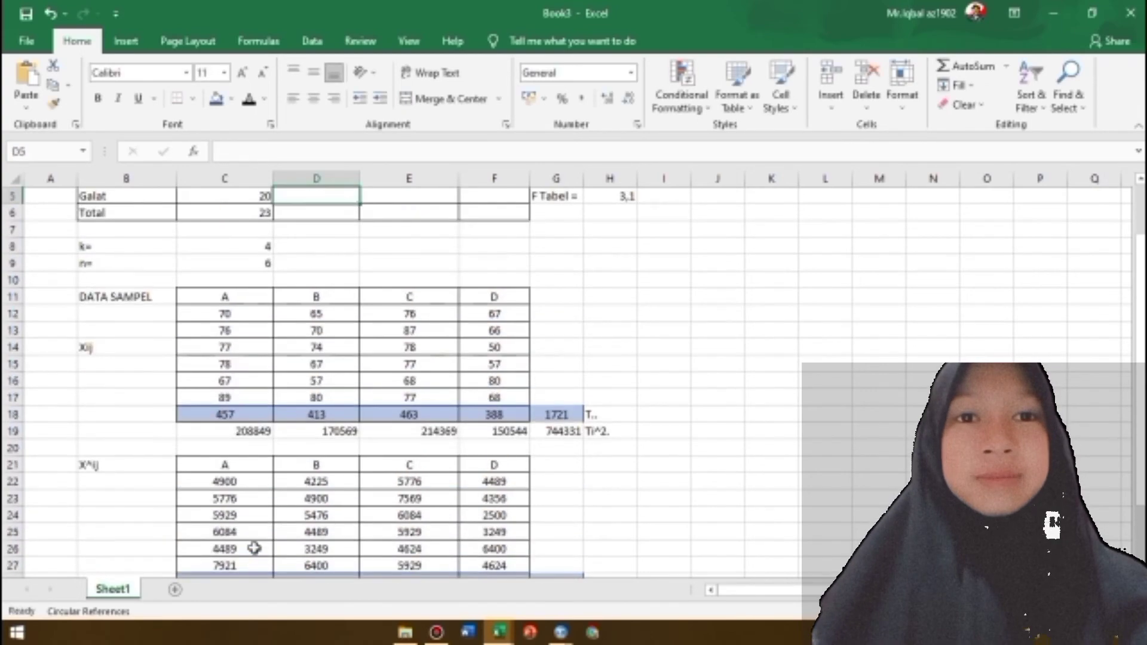
Link the Galat sum of squares in D5 to the JKG value in C32
scroll(236, 538, "down", 2)
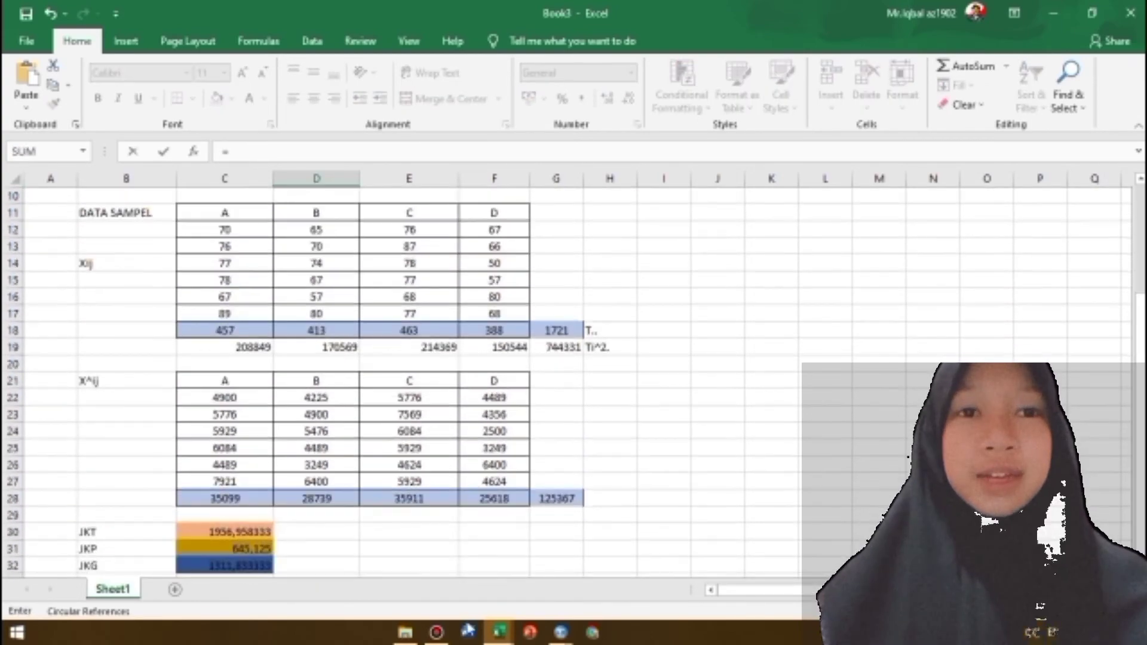
left_click(236, 568)
key("BackSpace")
key("BackSpace")
key("BackSpace")
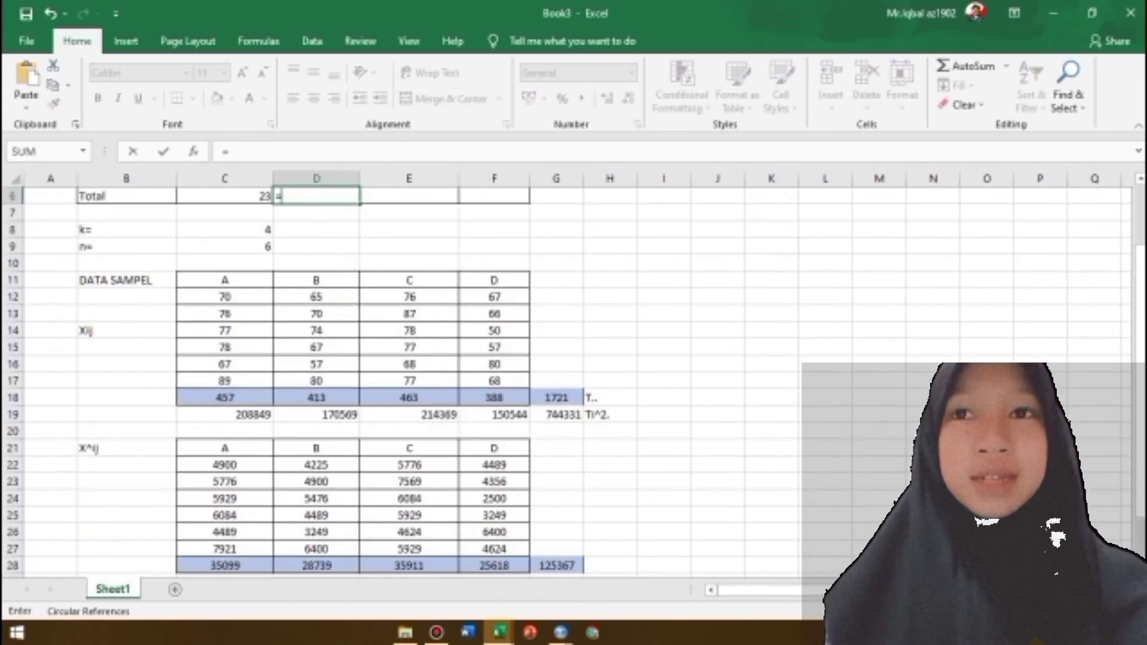
Link the Total sum of squares in D6 to the JKT value with =C30
scroll(239, 568, "down", 2)
key("Escape")
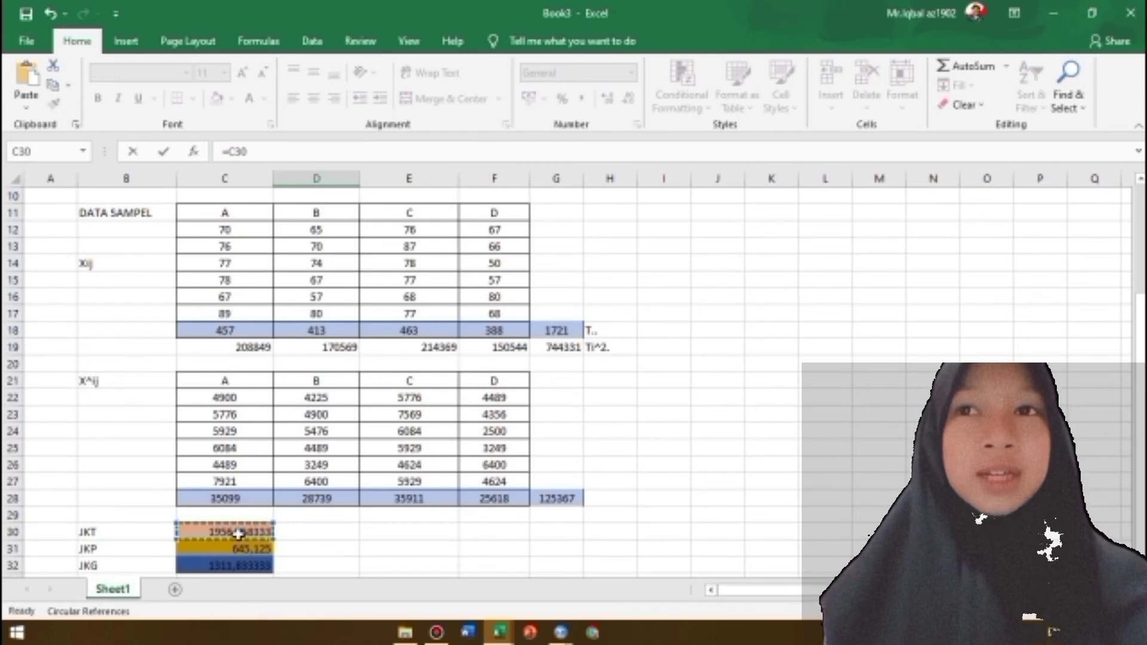
scroll(412, 247, "up", 2)
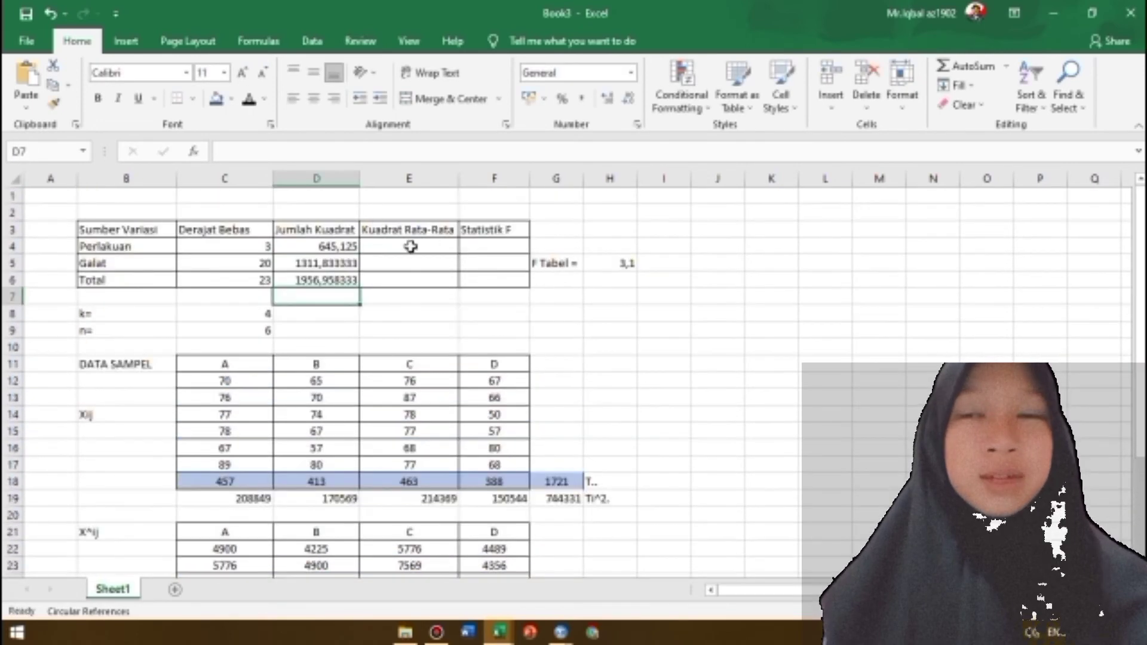
Calculate the Perlakuan mean square (Kuadrat Rata-Rata) in E4 as =D4/C4
left_click(413, 247)
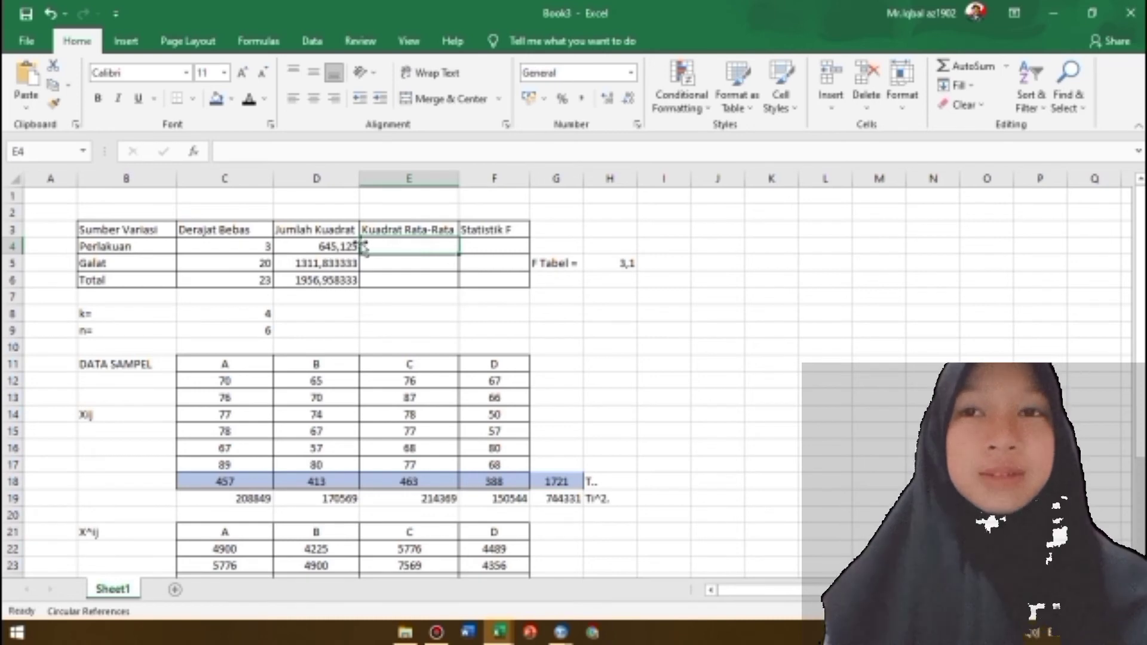
type("=")
left_click(338, 245)
type("/")
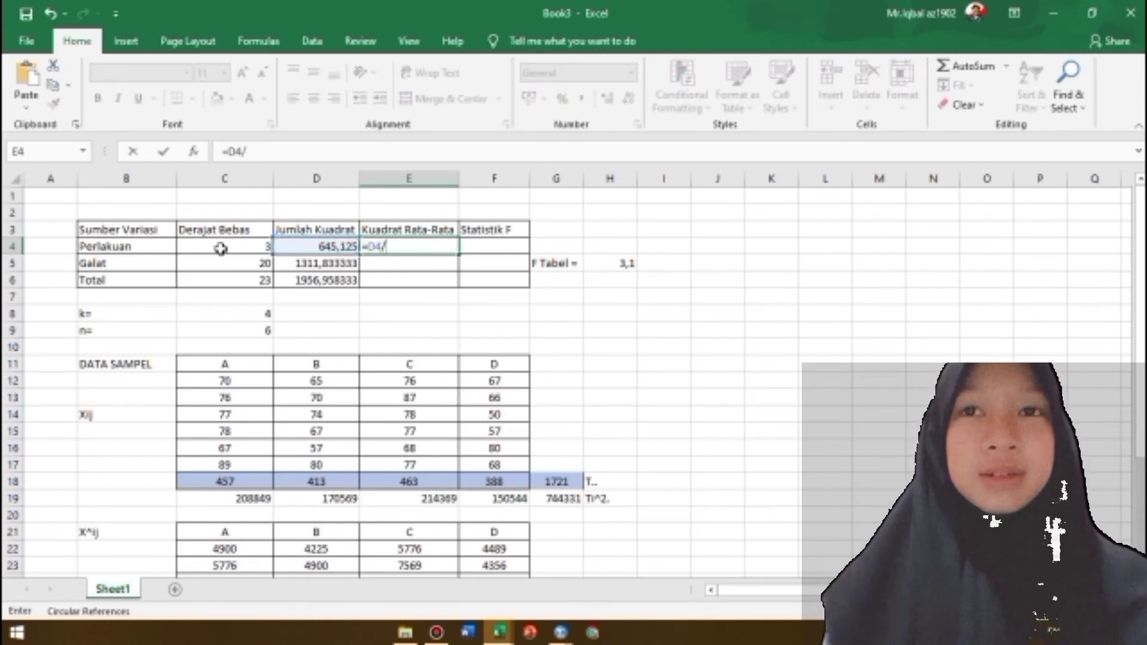
left_click(227, 247)
key("Return")
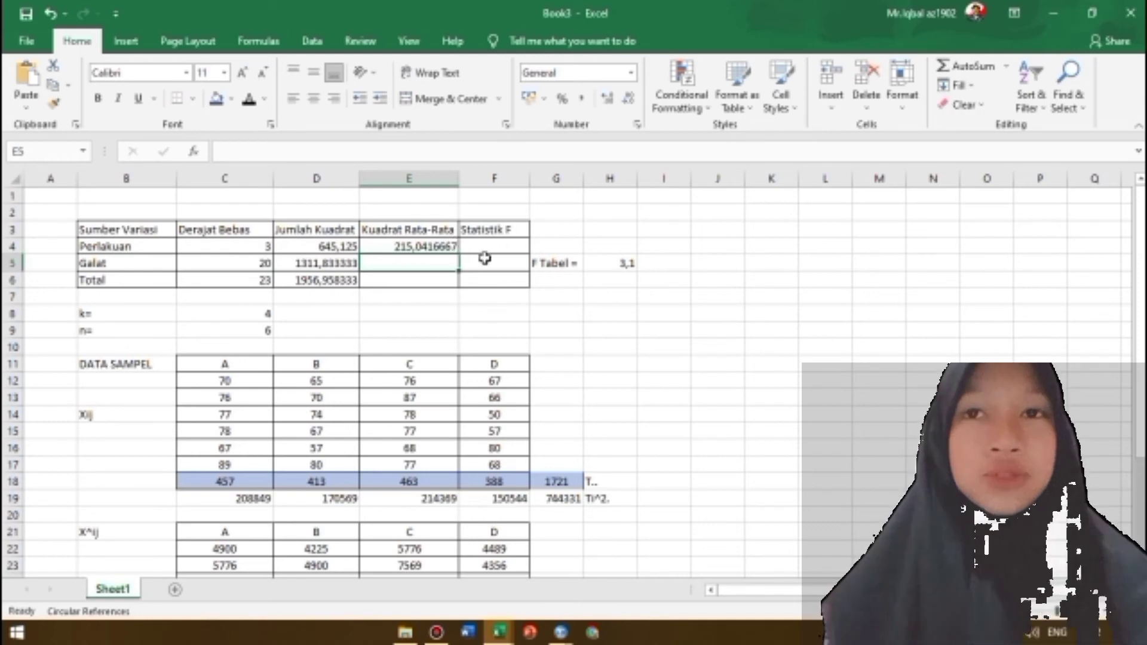
Copy the mean square formula from E4 down to the Galat row in E5
left_click(447, 247)
left_click_drag(457, 251, 458, 268)
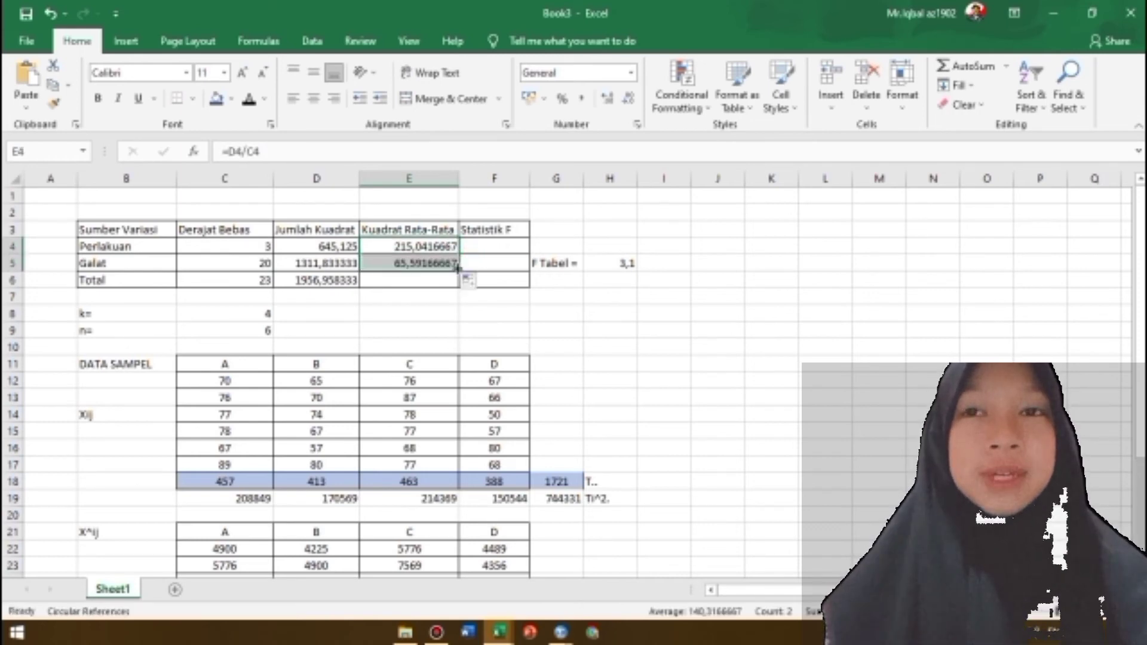
left_click(421, 263)
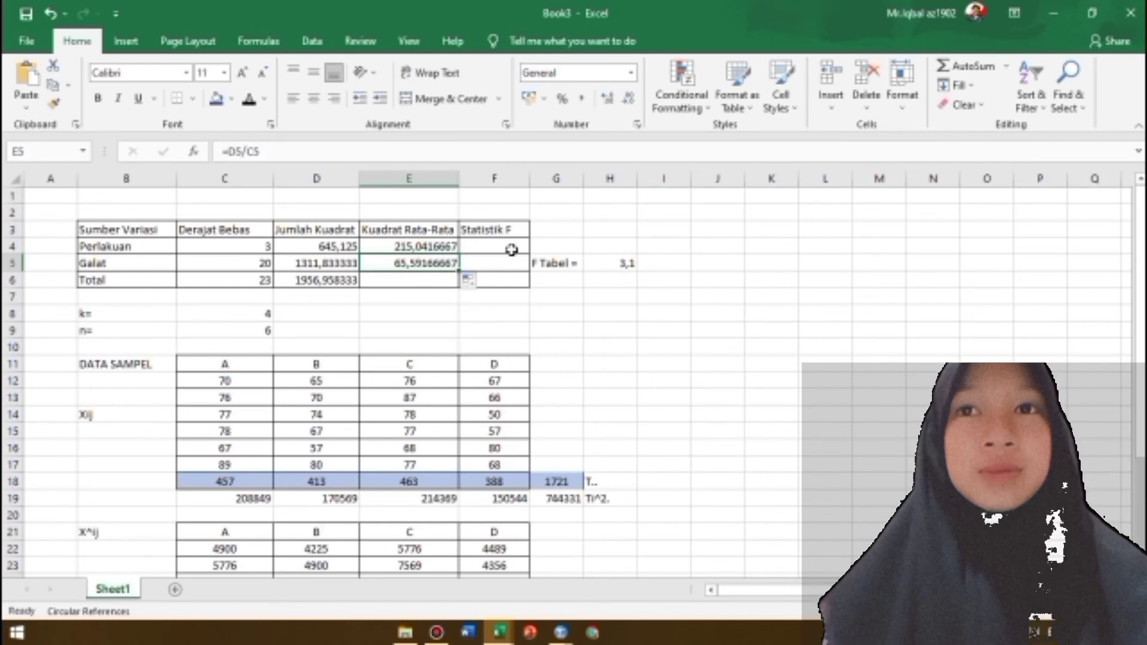
Merge and center cells F4:F6 under the Statistik F heading
left_click_drag(508, 246, 494, 279)
left_click(646, 338)
left_click(493, 253)
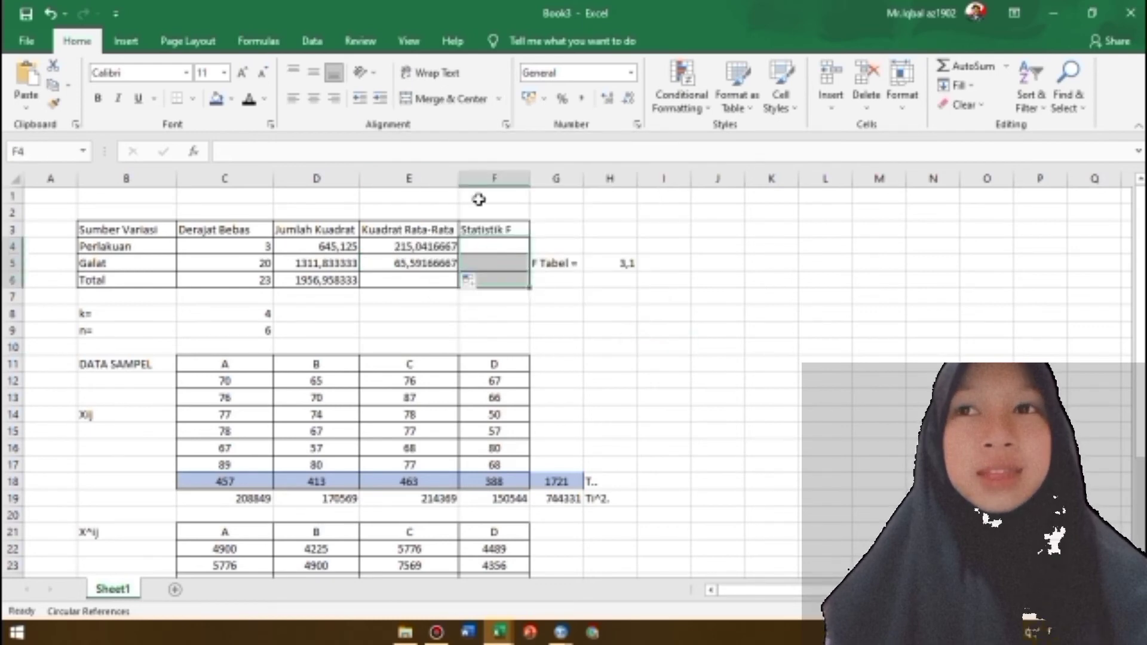
left_click(451, 98)
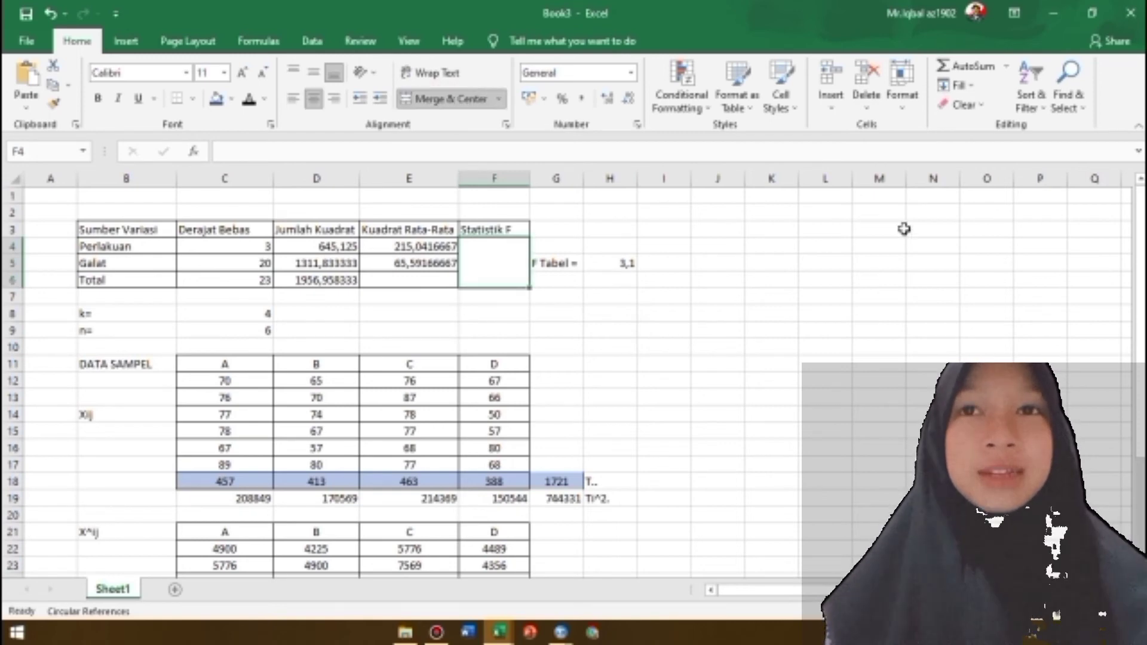
Calculate the F statistic in the merged Statistik F cell as =E4/E5
type("=")
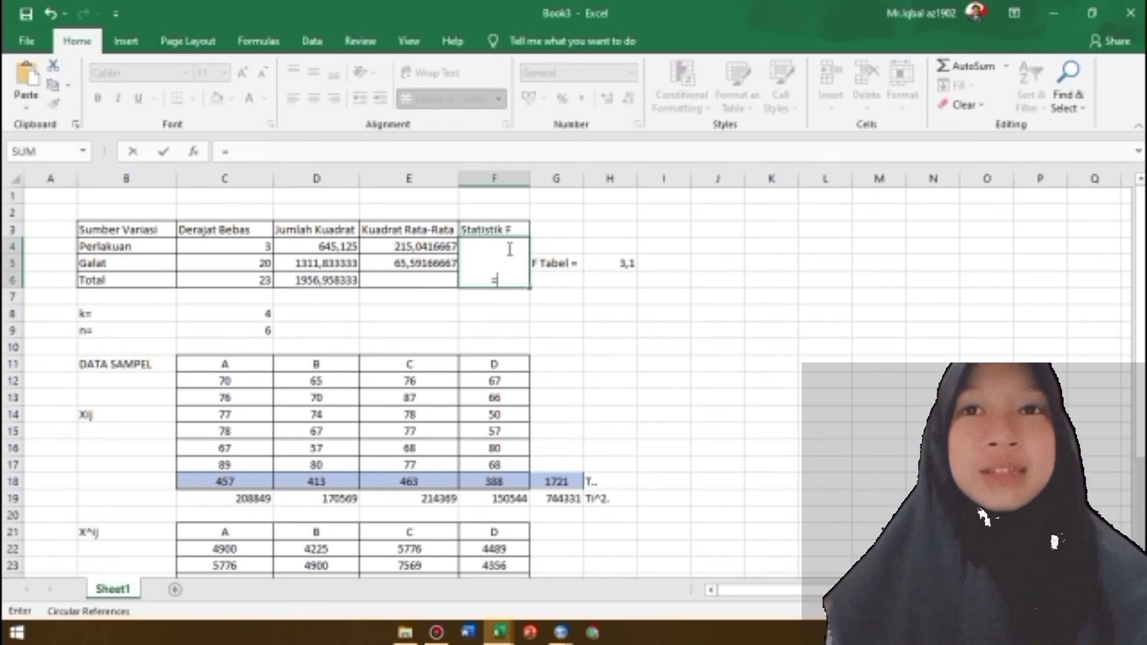
left_click(408, 245)
type("/")
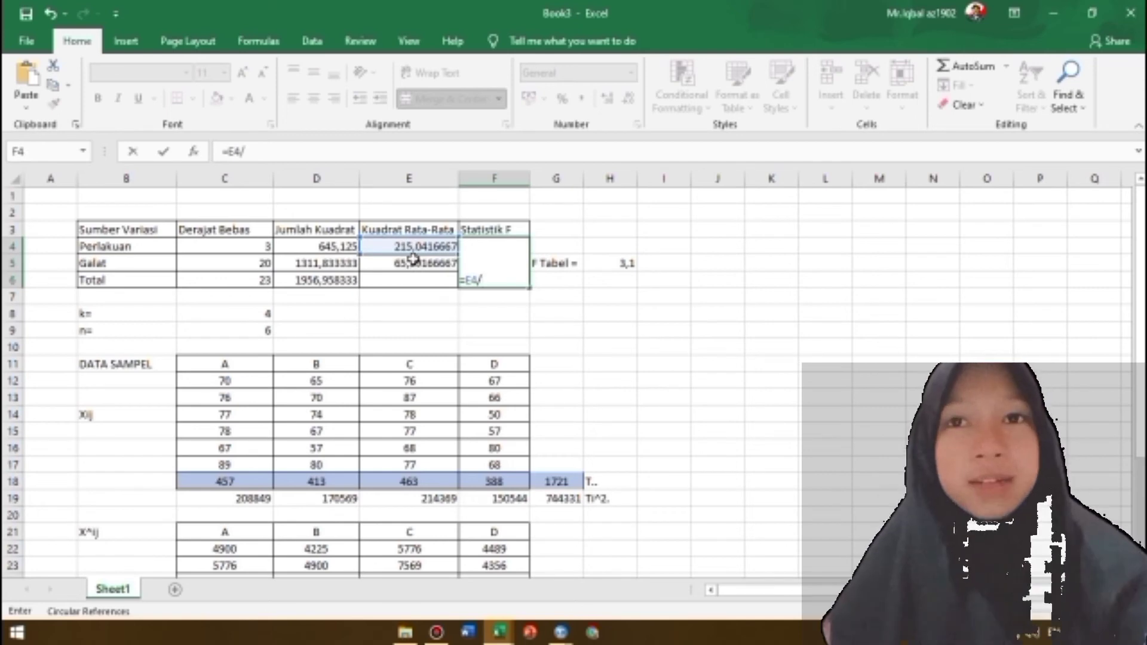
left_click(413, 261)
key("Return")
Middle-align the merged Statistik F cell vertically and fill it and the empty cell E6 with yellow
left_click(497, 263)
left_click(314, 73)
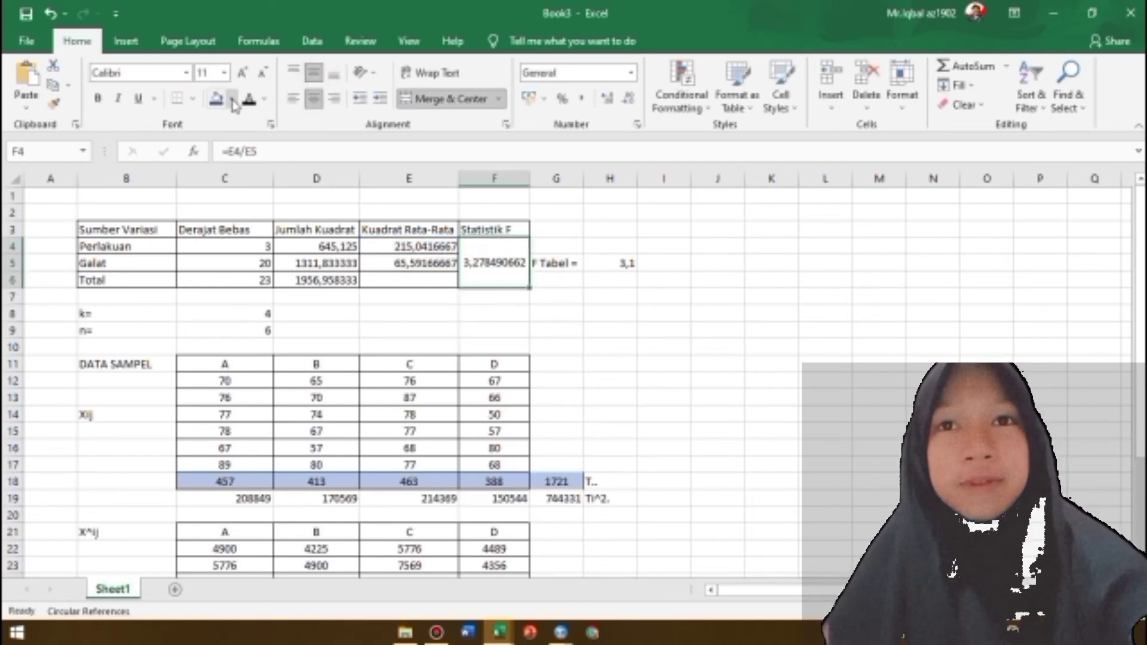
left_click(232, 100)
left_click(258, 232)
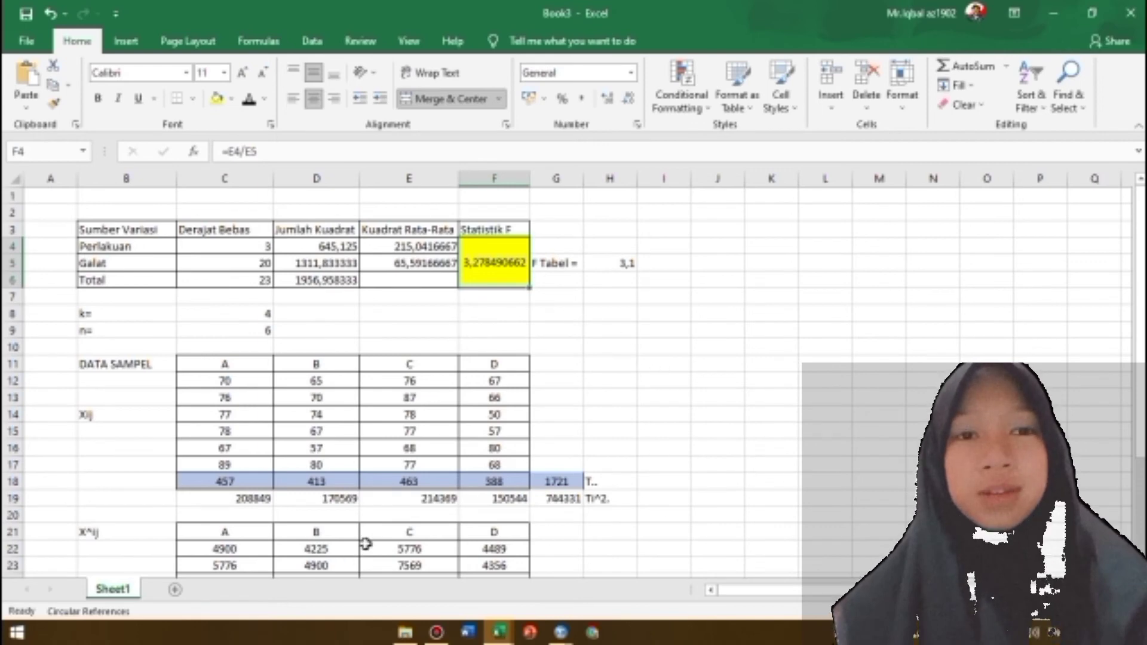
left_click(409, 279)
left_click(217, 98)
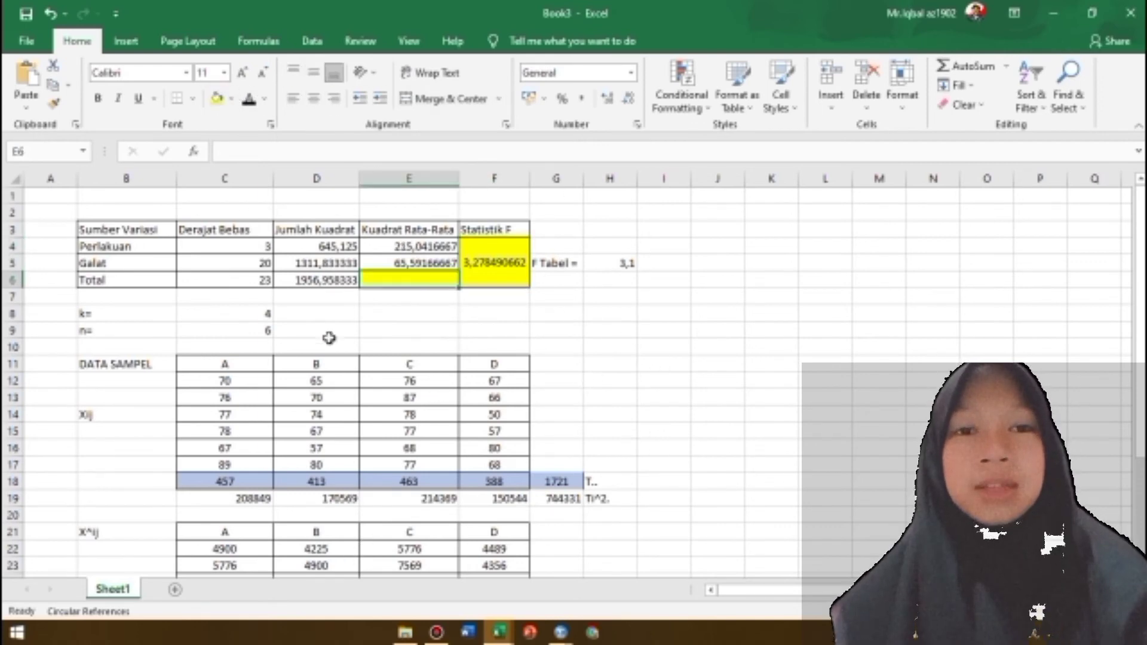
Write the comparison "Dapat dilihat bahwa F Hitung > F Tabel yaitu 3,278490662> 3,10" in B7 below the ANOVA table
left_click(88, 294)
type("Dapat di")
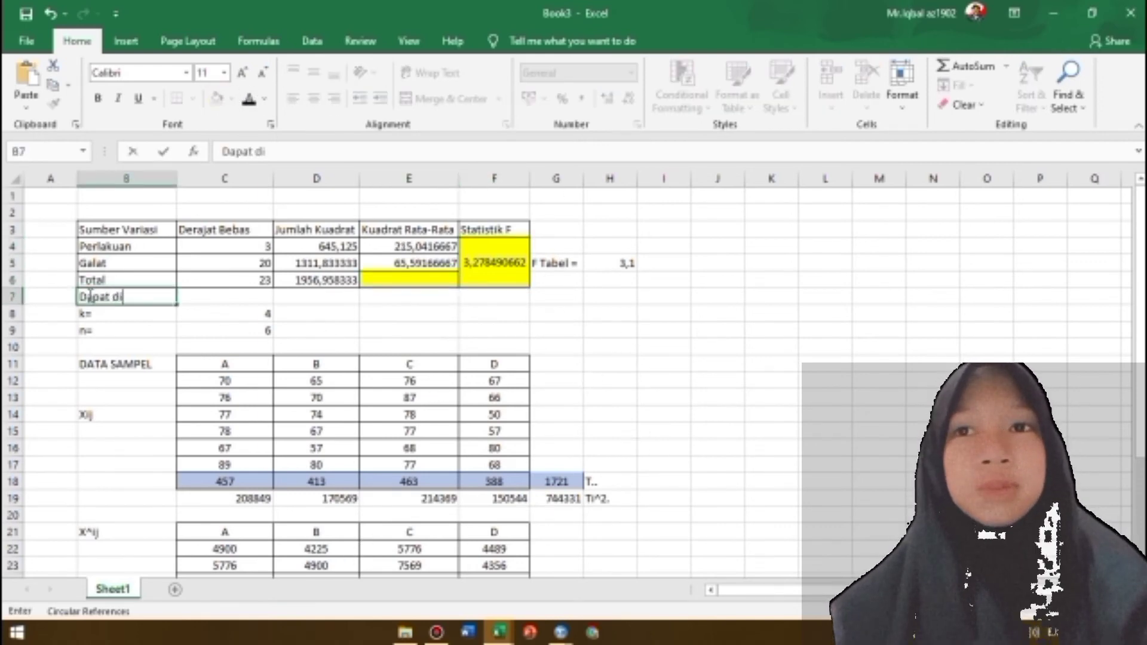
type("lihat bahwa F")
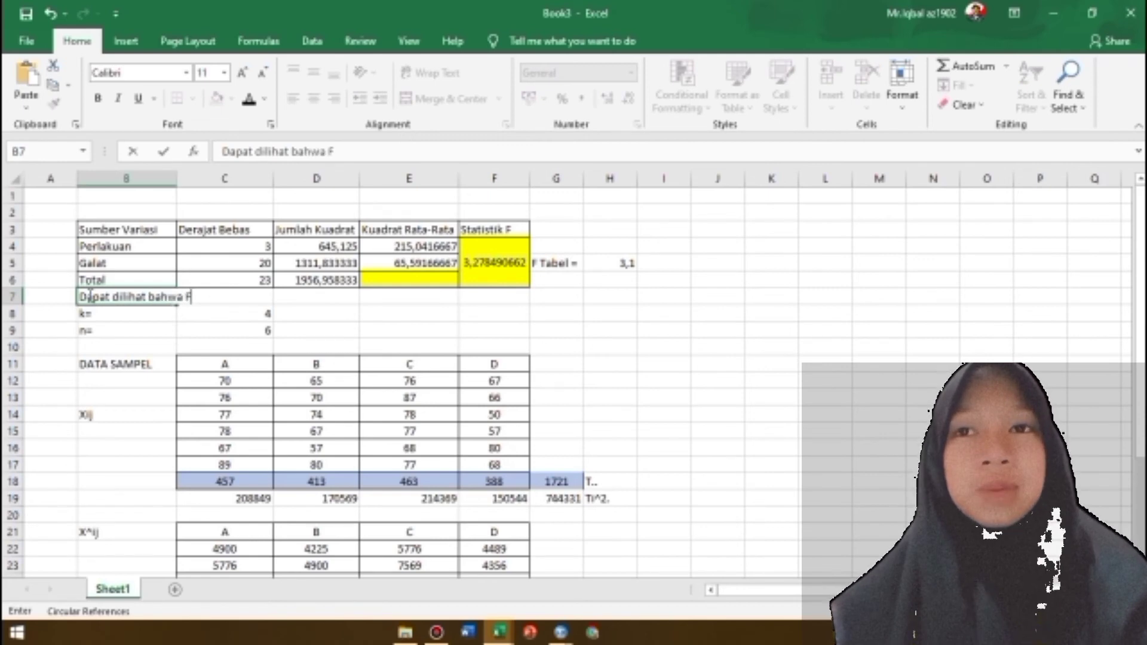
type(" Hitung > F Habel yaitu")
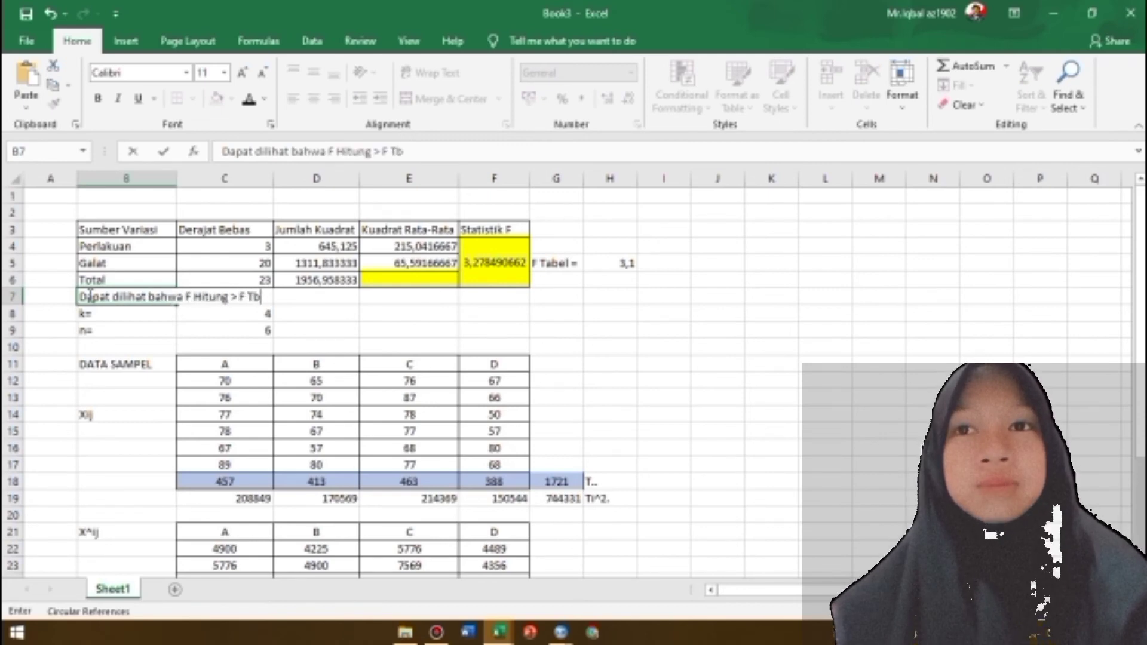
type(" 3,")
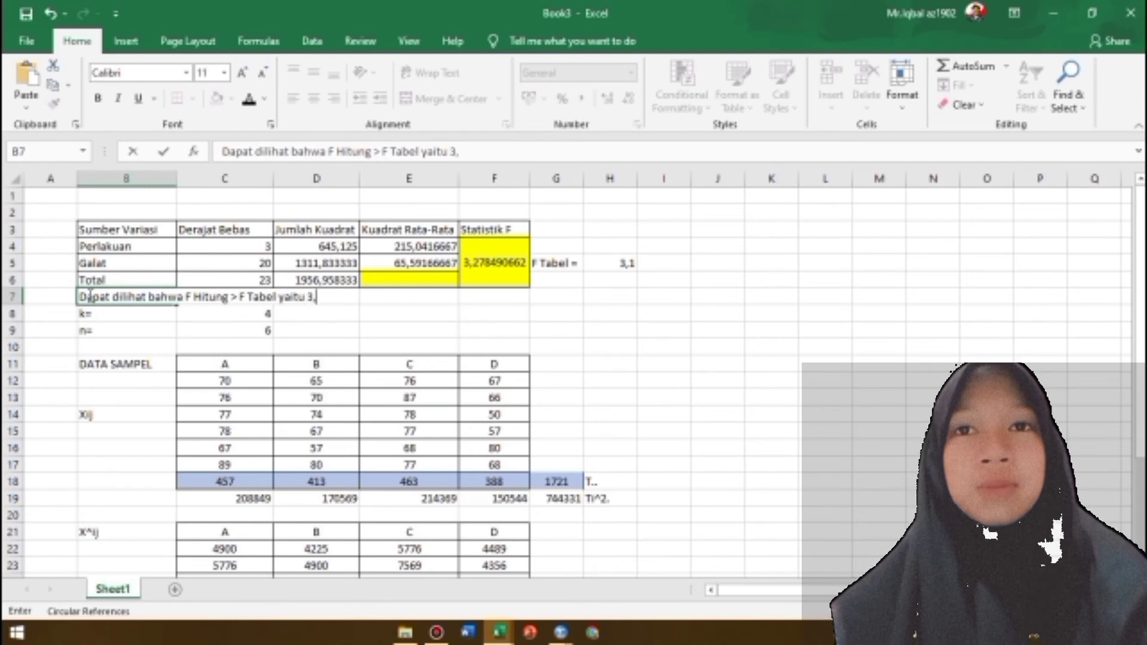
type("278490662> 3,10")
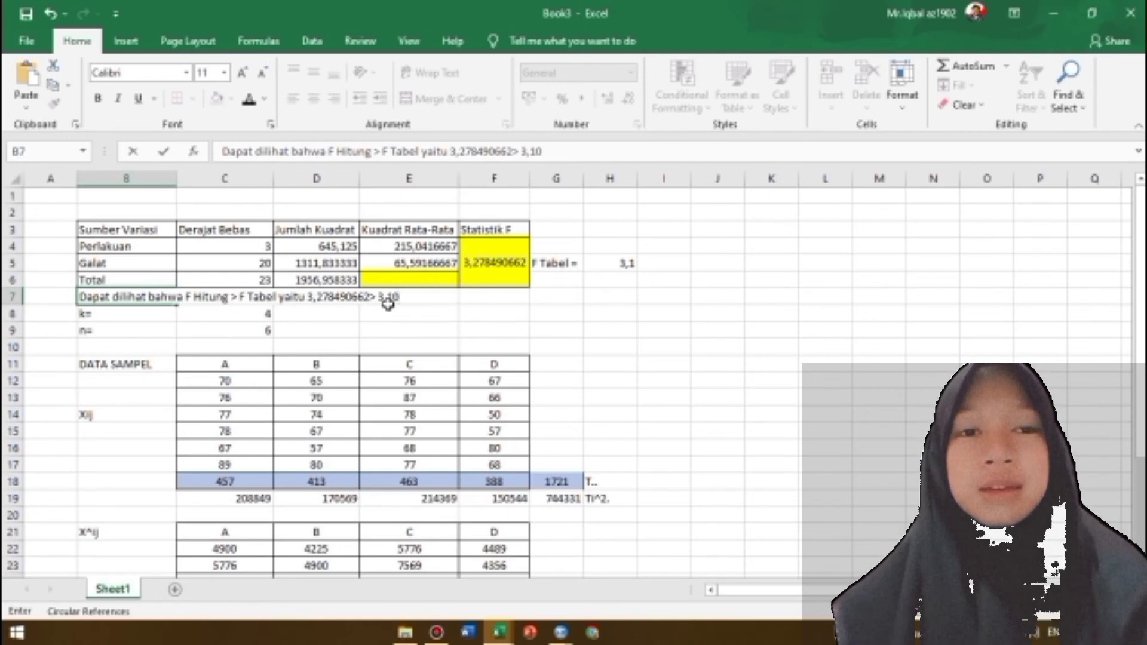
Insert two blank rows above the k= row, directly below the comparison sentence
left_click(12, 314)
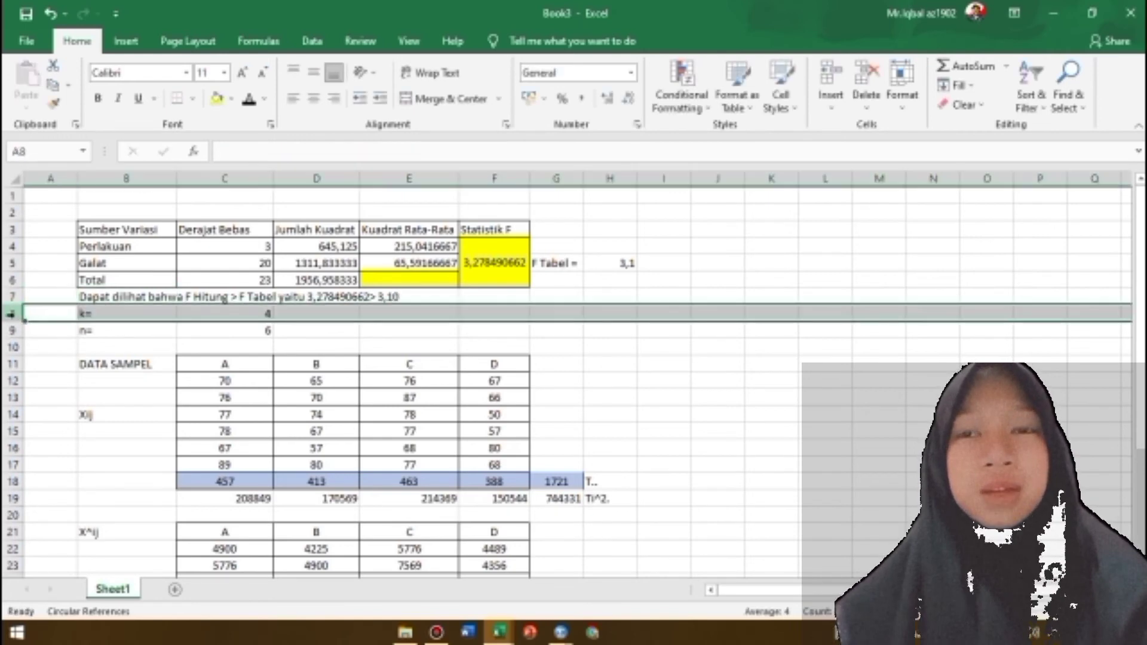
key("Down")
key("Down")
right_click(21, 319)
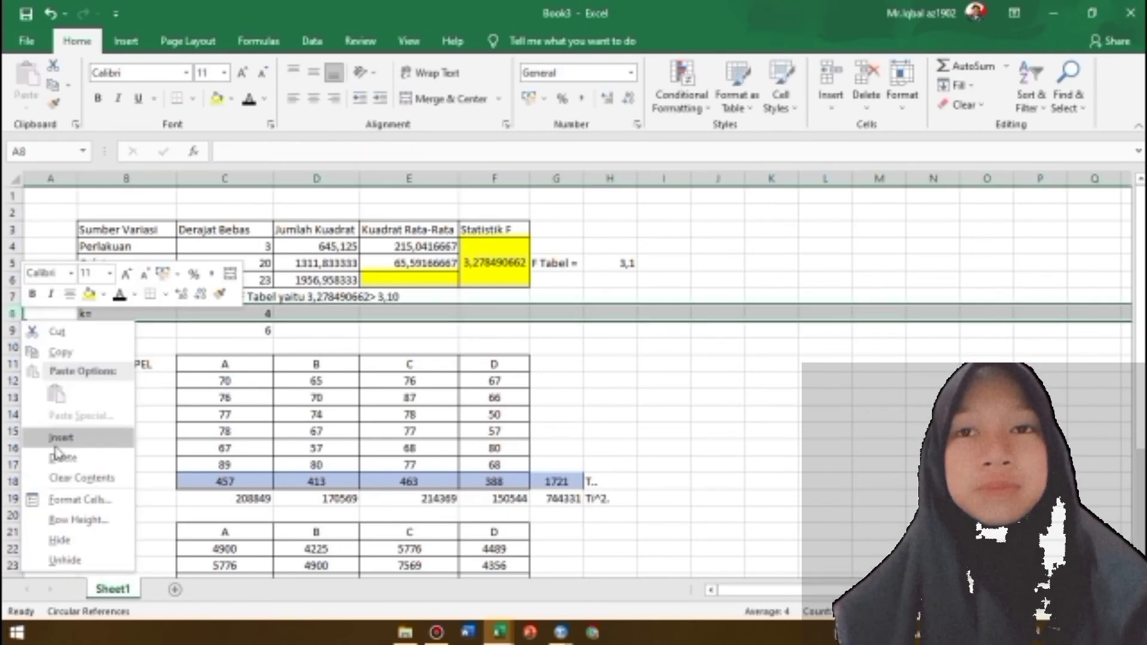
left_click(53, 439)
right_click(21, 320)
left_click(54, 439)
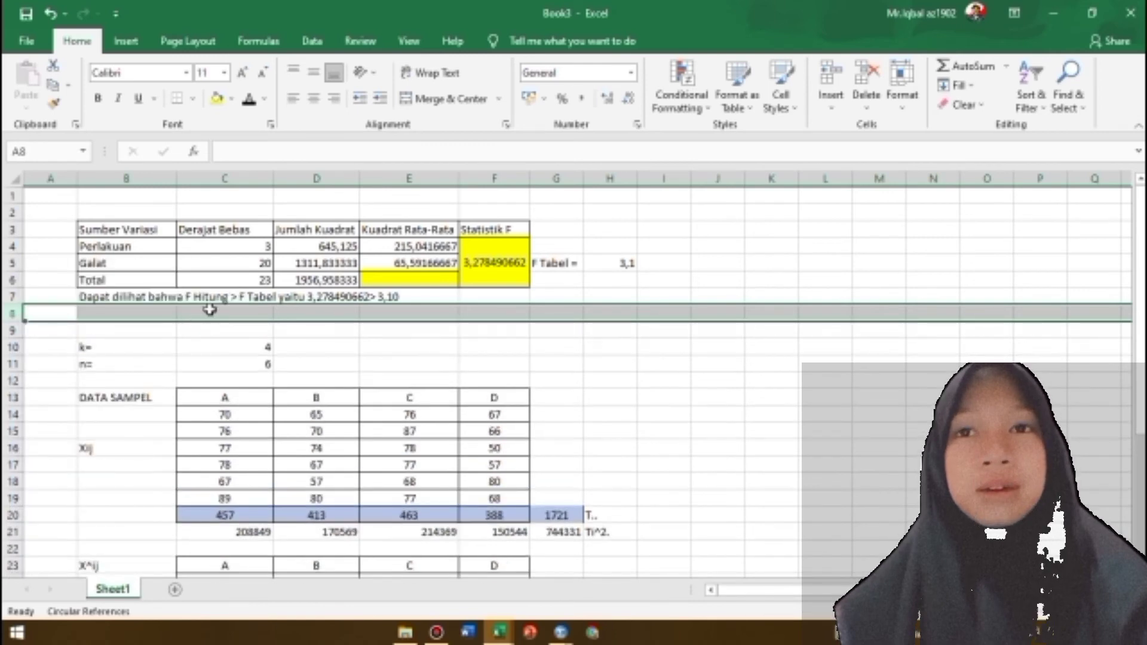
Start the concluding sentence in B8 with the text "sehingg"
left_click(154, 312)
type("sehingg")
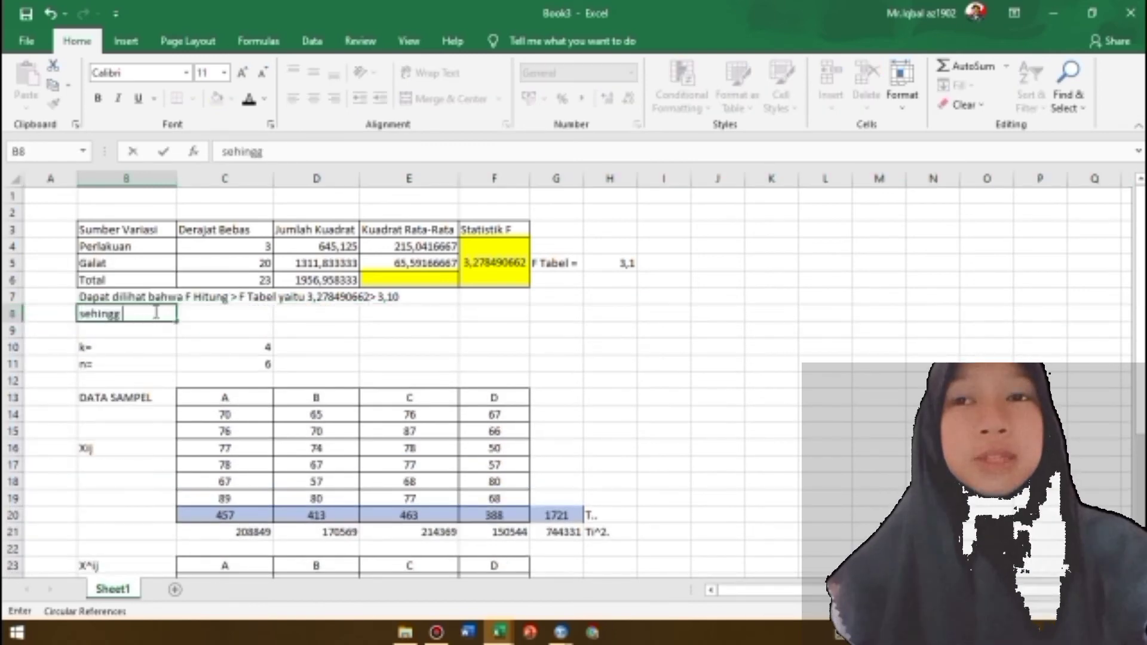
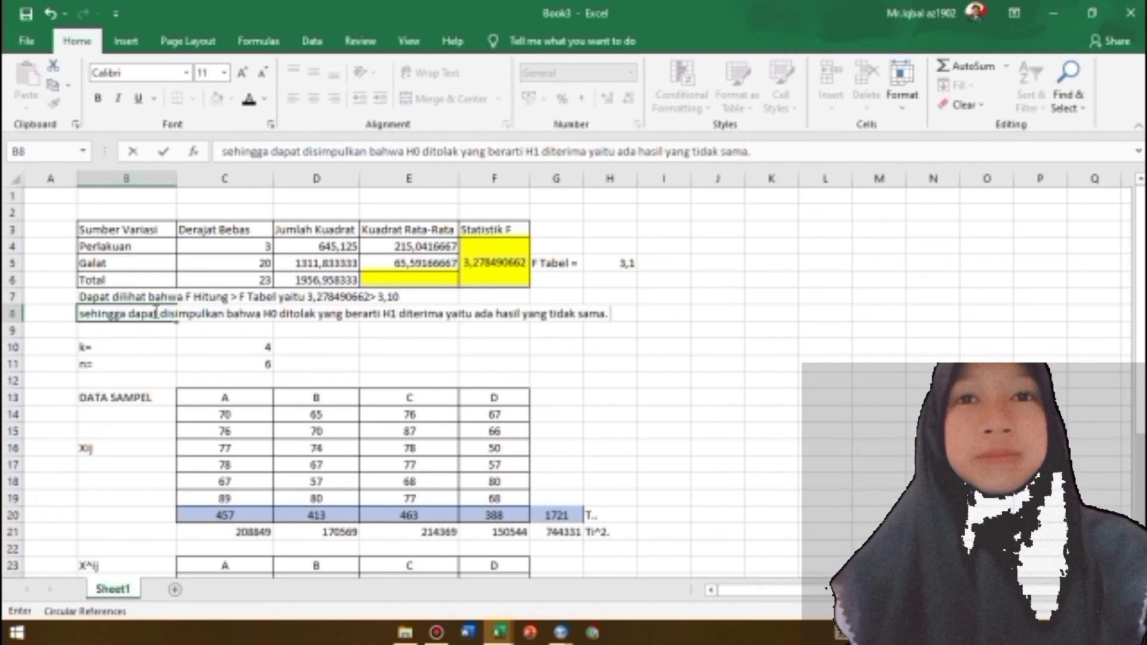
Write "Dengan kata lain metode promosi yang digunakan memberikan hasil yang berbeda." in B9 below the other conclusion lines
left_click(126, 332)
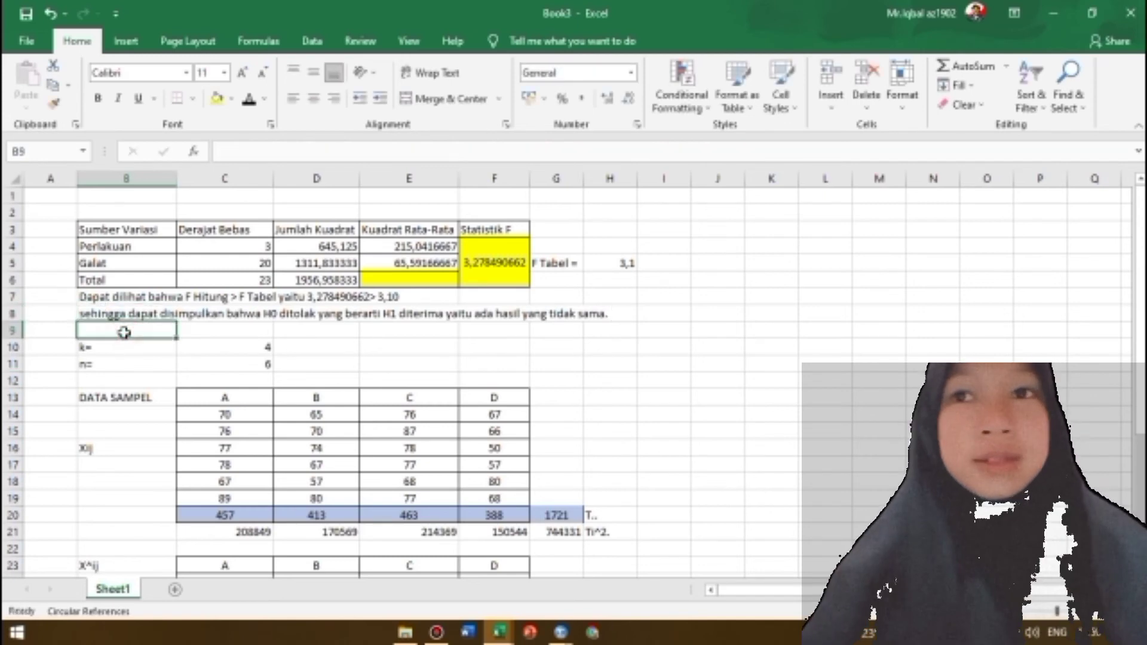
type("Dengan kata lain metode promosi yang digunakan memberikan hasil yang berbeda.")
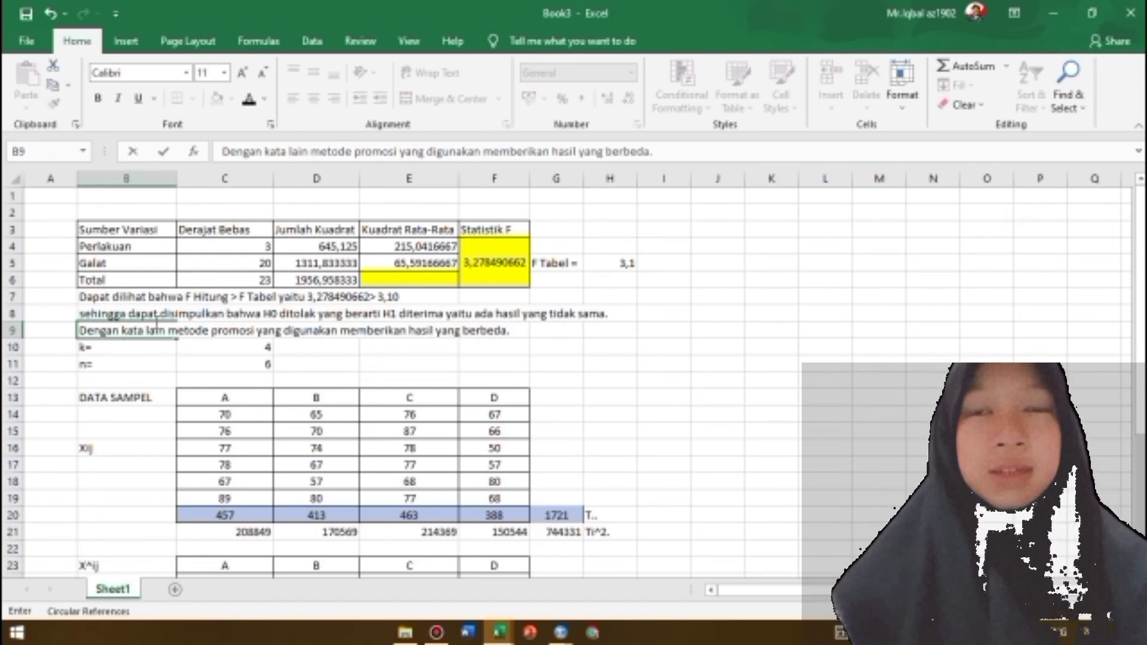
Centre and bold the ANOVA table's header row, and bold the row labels Perlakuan, Galat and Total
left_click_drag(126, 230, 494, 229)
left_click(313, 98)
left_click(98, 98)
left_click_drag(116, 245, 119, 280)
left_click(97, 100)
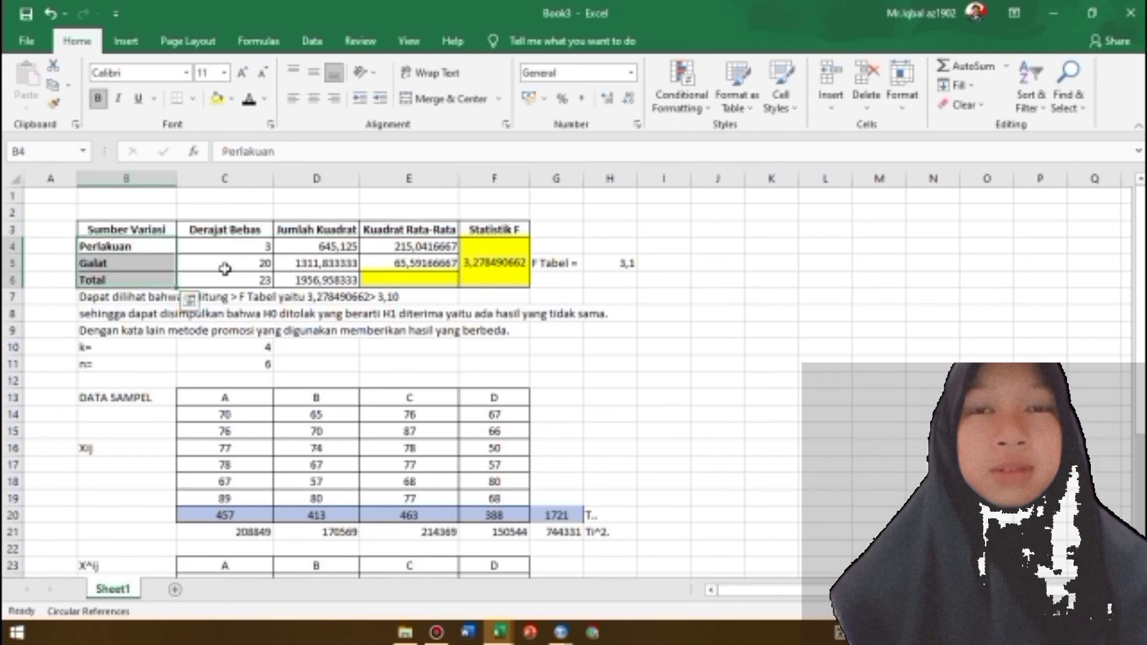
left_click(230, 249)
Bold the A to D headers of the DATA SAMPEL and X^ij tables and the column B labels below them
left_click_drag(212, 397, 494, 398)
left_click(97, 102)
left_click_drag(254, 566, 494, 566)
left_click(97, 102)
left_click_drag(1141, 269, 1141, 398)
left_click_drag(123, 515, 122, 549)
left_click(98, 102)
left_click(610, 498)
Insert one blank row between the conclusion sentences and the k= row
left_click_drag(1140, 494, 1141, 358)
left_click(12, 331)
right_click(18, 348)
left_click(53, 465)
left_click(53, 465)
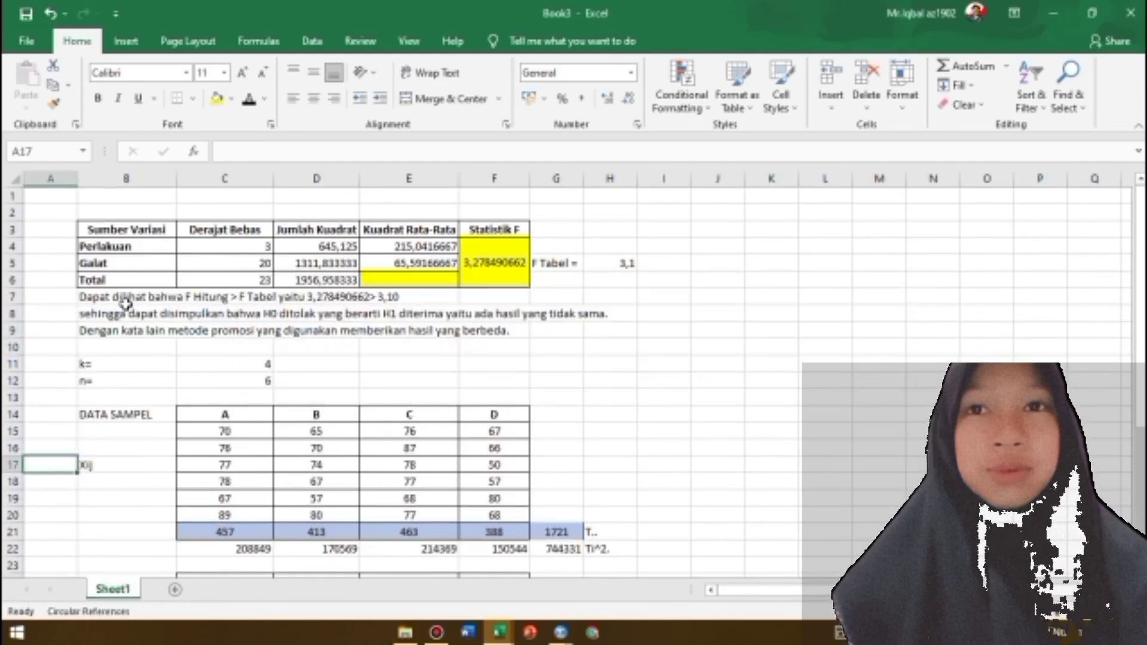
Set the font of the conclusion sentences in B7:H9 to Times New Roman without bold
left_click_drag(127, 299, 627, 332)
left_click(98, 99)
left_click(97, 100)
left_click(141, 73)
type("Times New Roman")
key("Return")
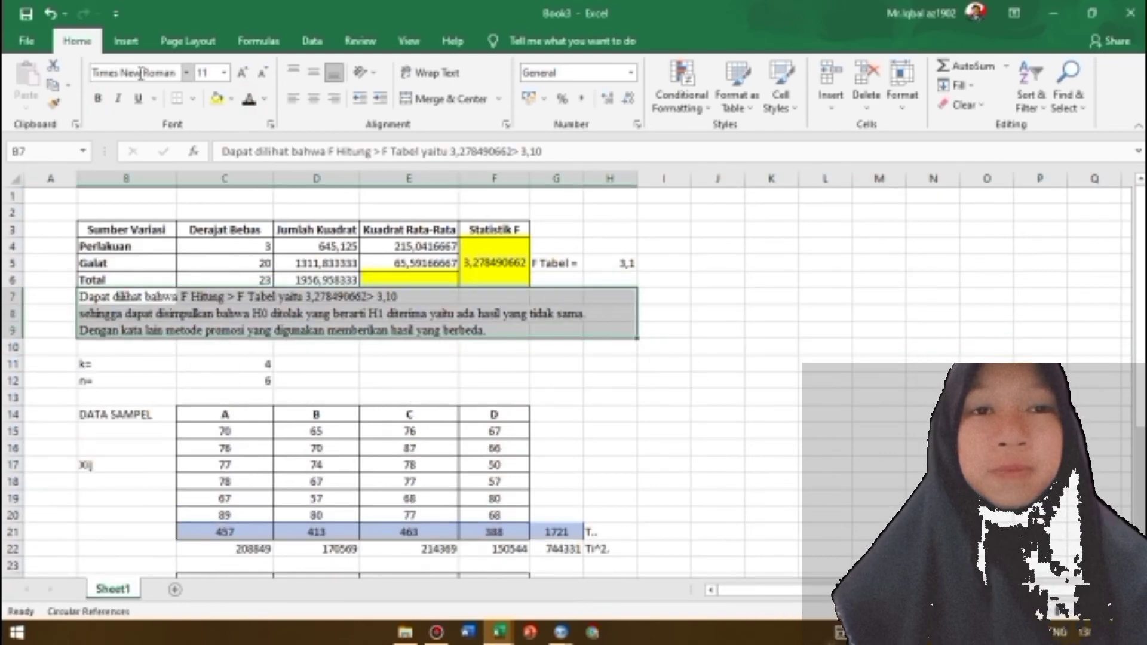
Fill the Ti^2. row C22:H22 below the sample data with light gold
left_click(317, 364)
left_click_drag(1141, 322, 1140, 386)
left_click(242, 468)
left_click_drag(241, 468, 610, 466)
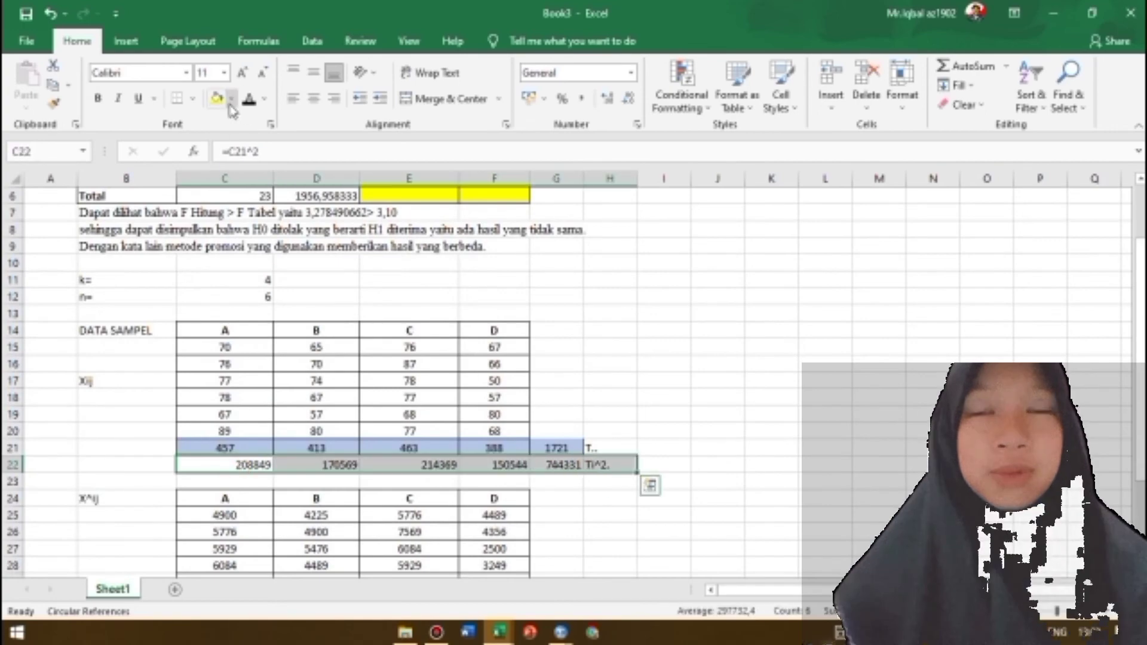
left_click(231, 101)
left_click(315, 168)
left_click(556, 482)
scroll(334, 340, "down", 1)
scroll(334, 340, "up", 3)
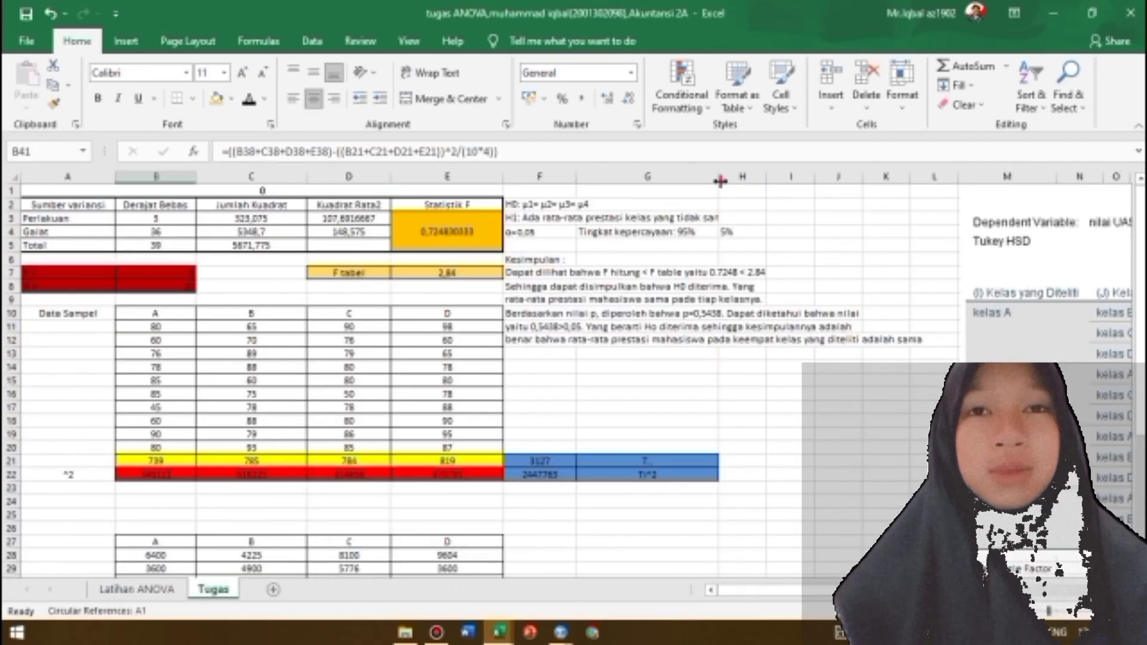
Copy the H0, H1 and α= 0,05 block from the other workbook's Tugas sheet to G3 in Book3 and widen column H
left_click_drag(721, 180, 749, 180)
left_click(554, 204)
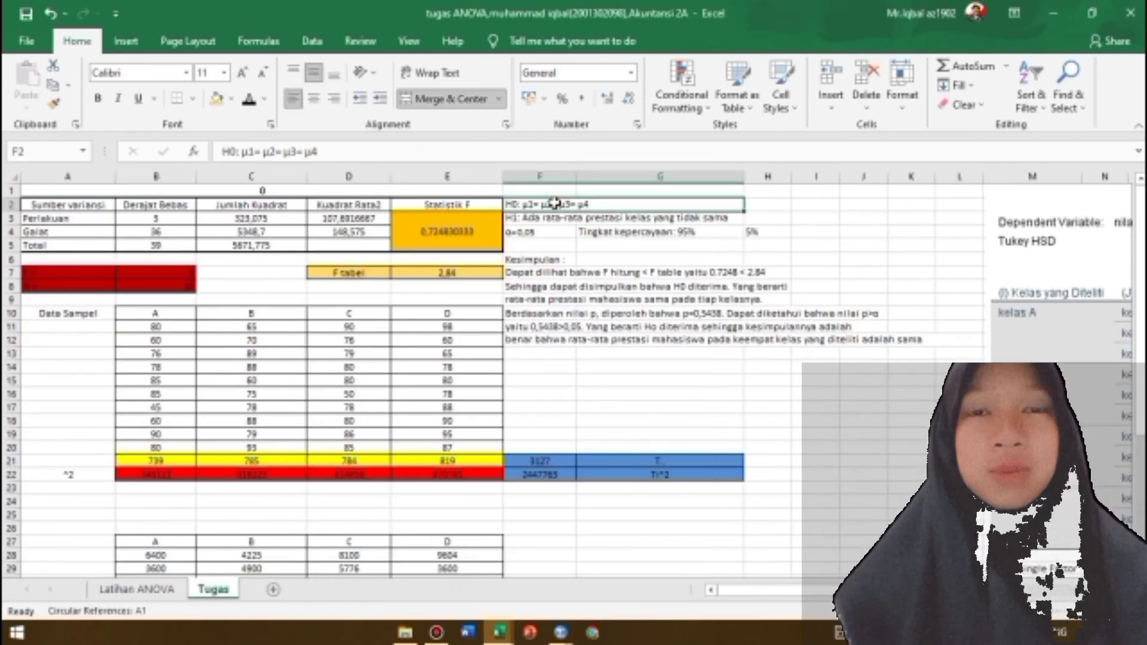
key("shift+Down")
key("shift+Down")
key("shift+Right")
key("ctrl+c")
left_click(499, 632)
left_click(594, 556)
left_click(578, 229)
key("ctrl+v")
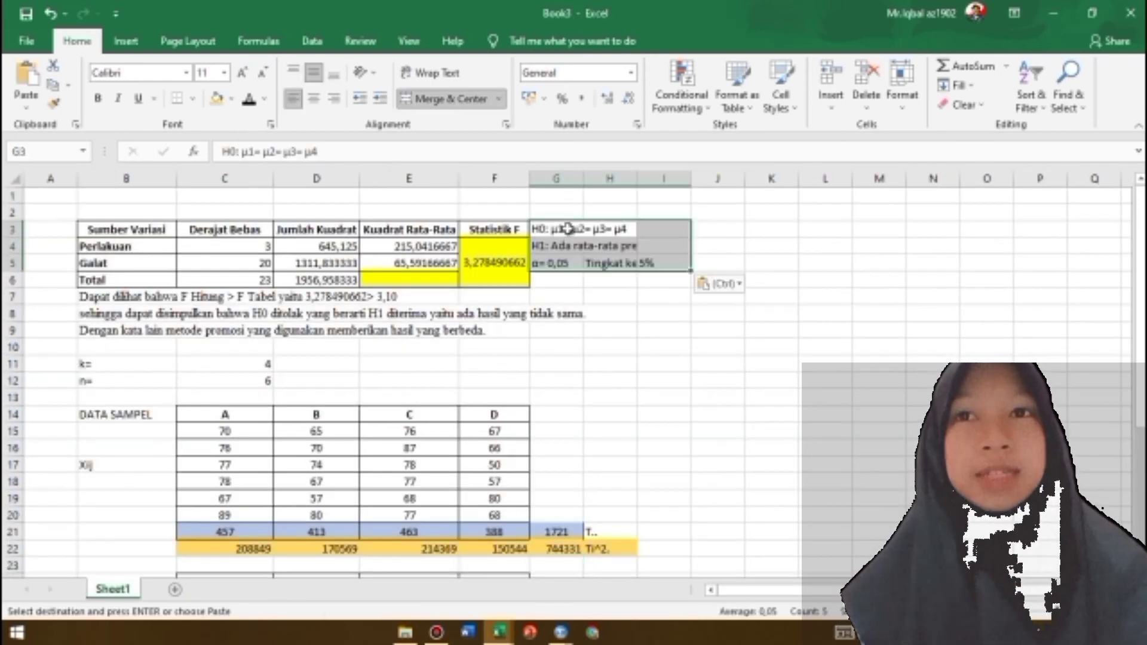
left_click_drag(637, 179, 785, 181)
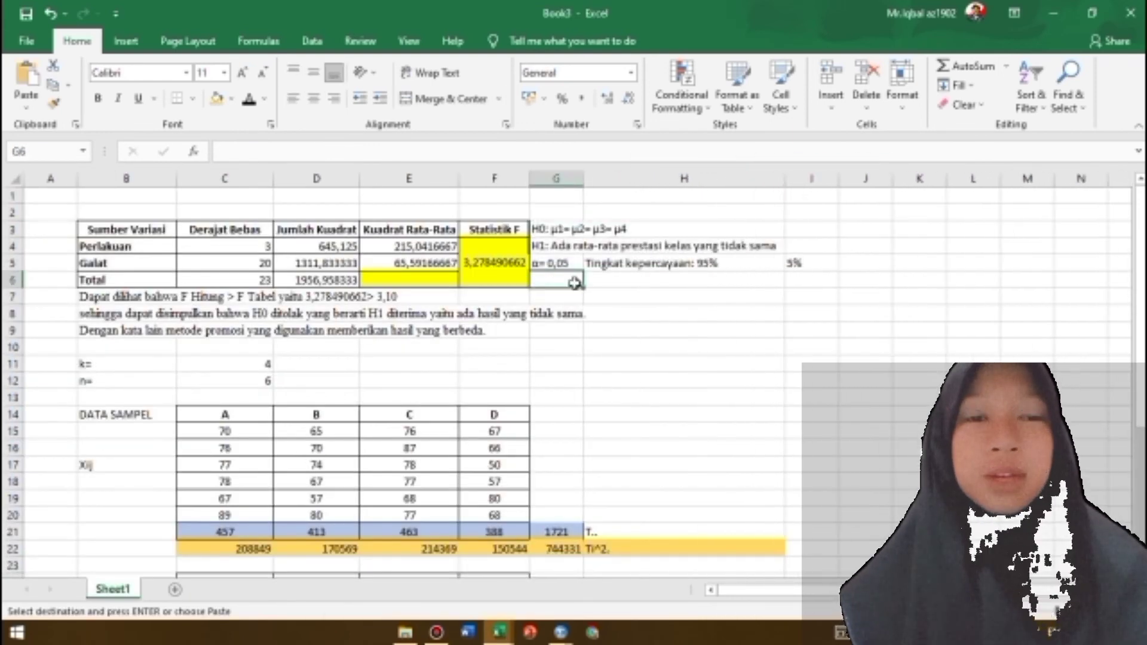
Enter the label "F Tabel =" in G6 and the value 3,10 in H6
type("F Tabel =")
left_click(625, 286)
type("3,1")
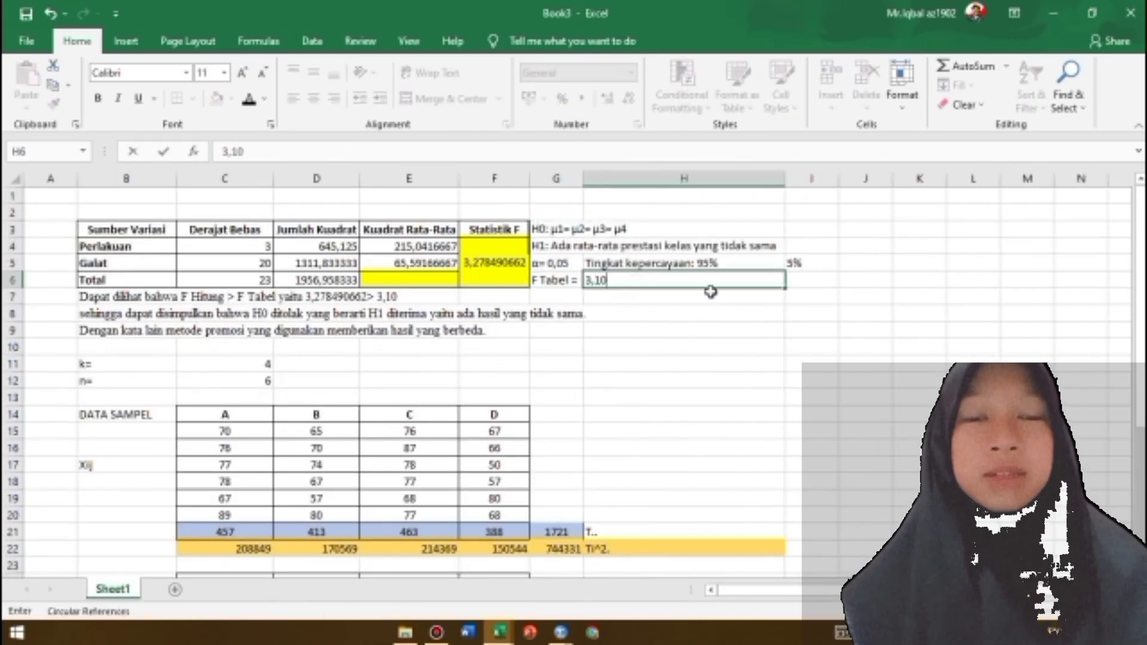
key("ctrl+Return")
left_click(549, 233)
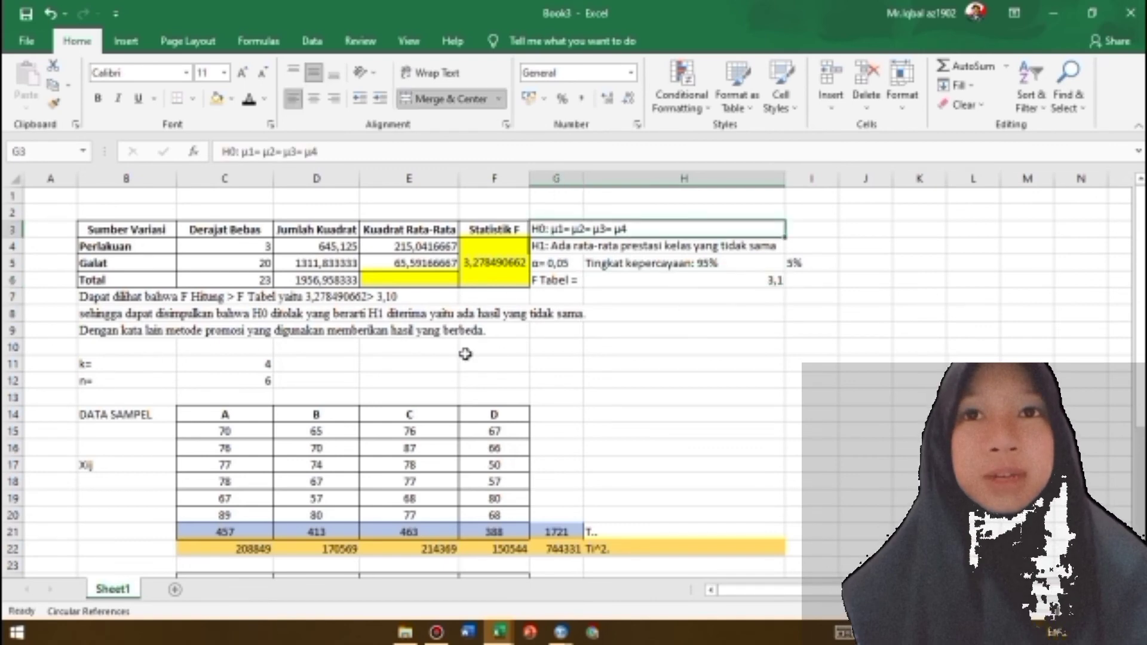
Write "Berdasrkan nilai P, diperoleh bahwa P = 1311,833333. dapat diketahui bahwa nilai P>" in B10
left_click(123, 347)
type("Berdasrkan nilai P, diperoleh bahwa P")
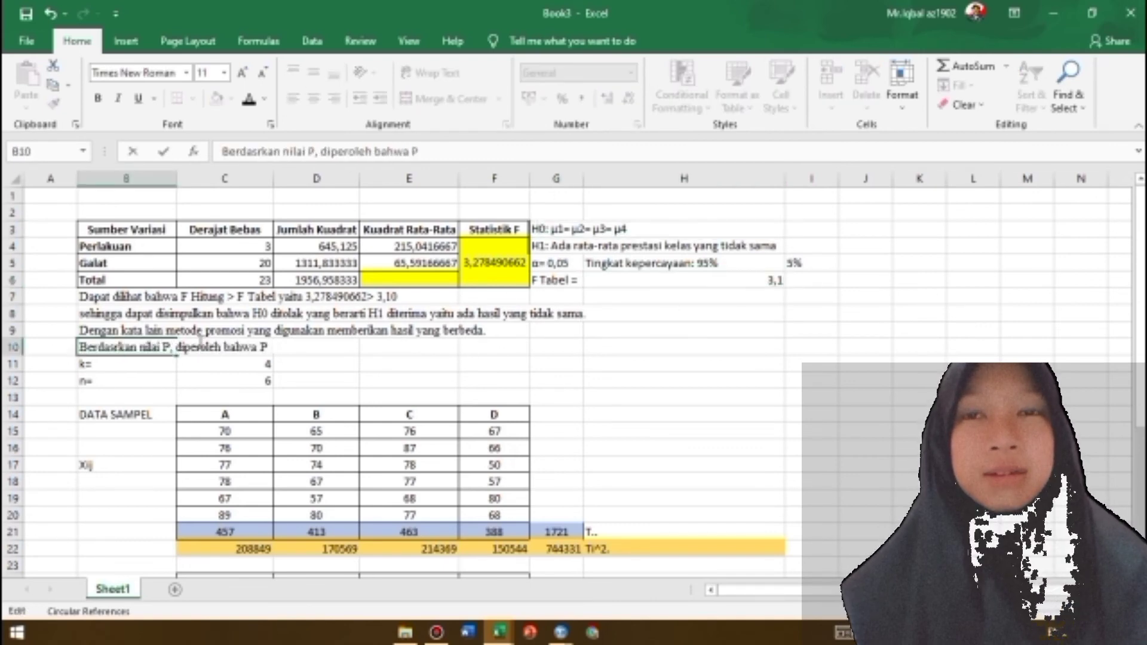
left_click(449, 151)
type("= 1311,83")
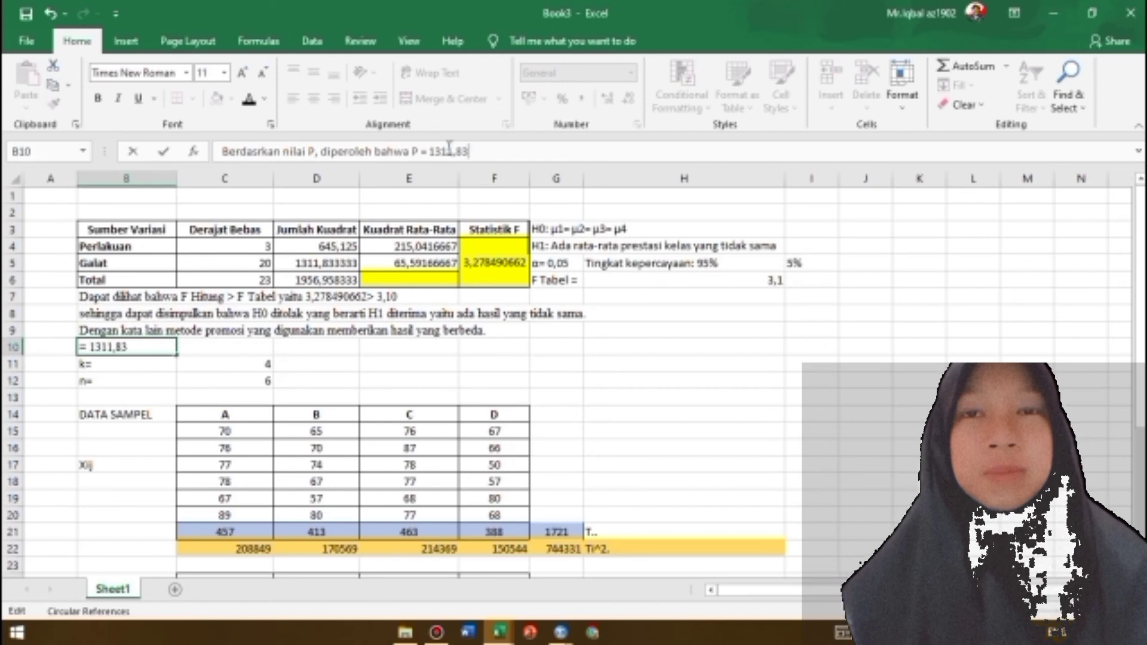
type("3333. dapat diketahui bahwa nilai P>")
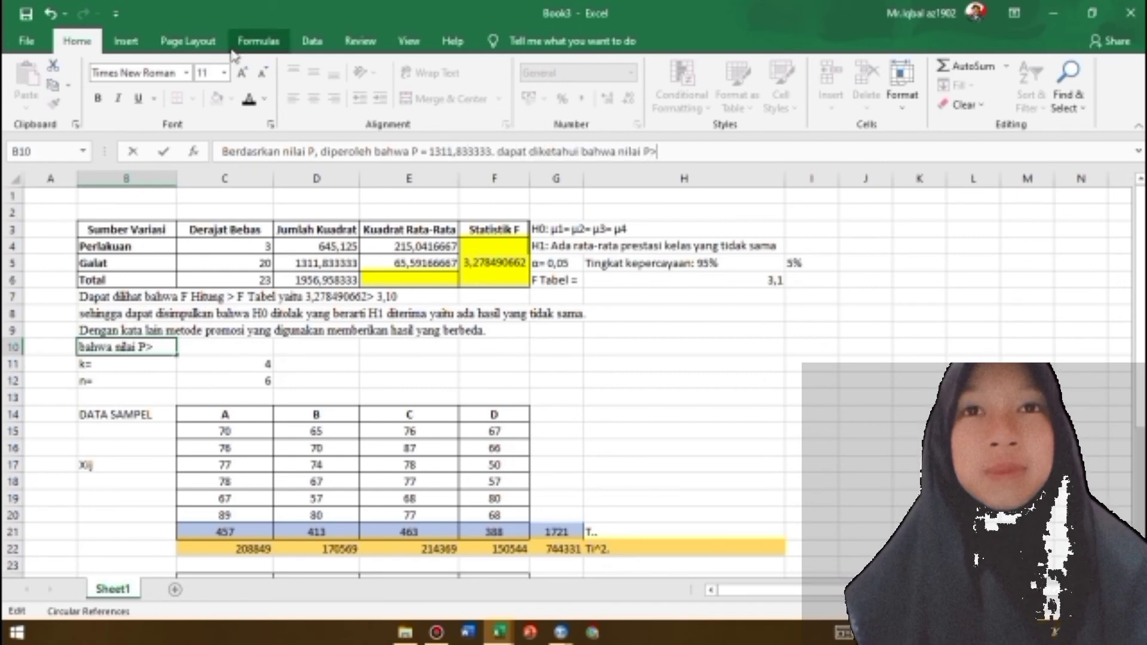
Insert the α symbol after "P>" at the end of the B10 sentence
left_click(127, 41)
left_click(1010, 111)
left_click(1048, 157)
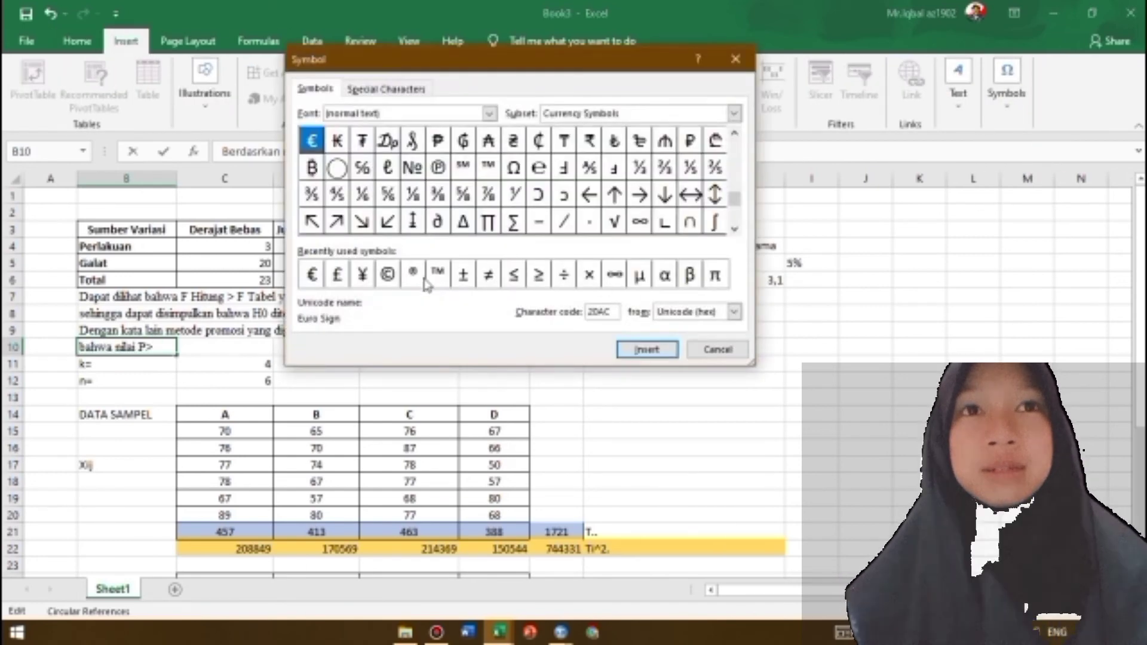
left_click(665, 269)
left_click(656, 348)
left_click(717, 348)
Complete the B10 sentence with ",yaitu 1311,833333>0,05" after the α symbol
type(",yaitu ")
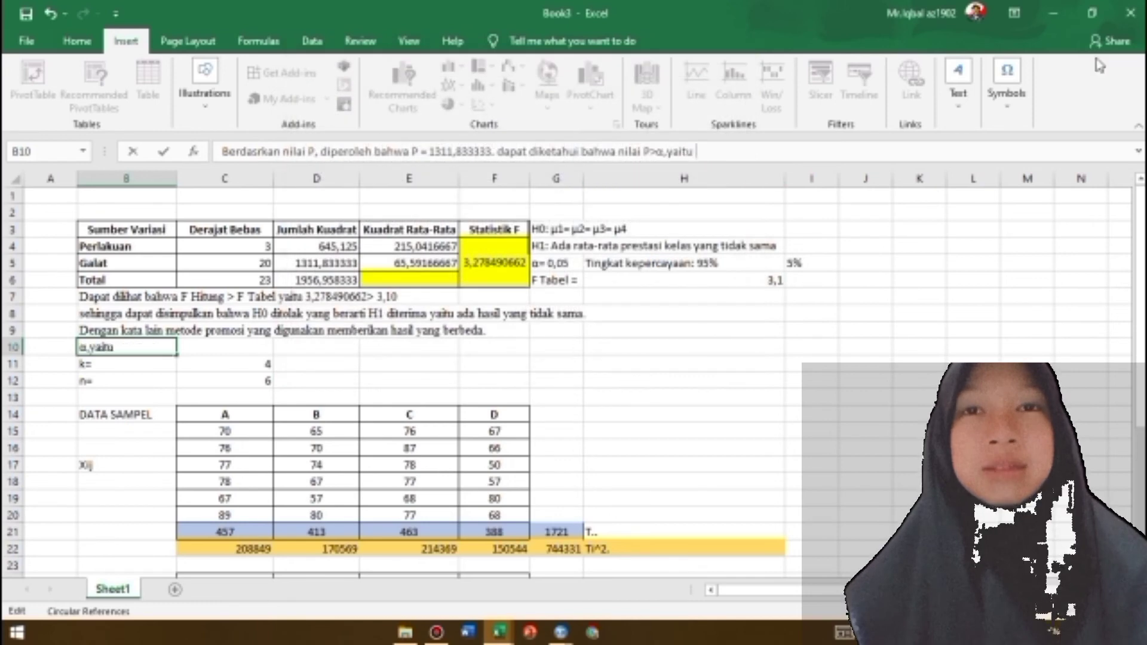
type("1311,833333>α")
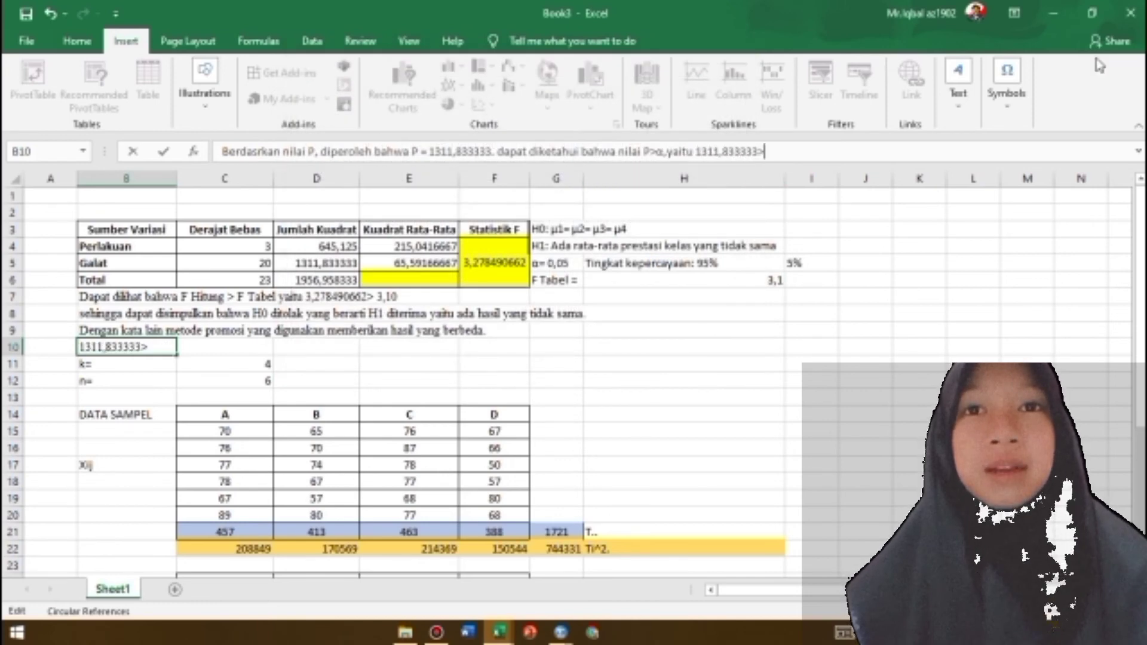
key("BackSpace")
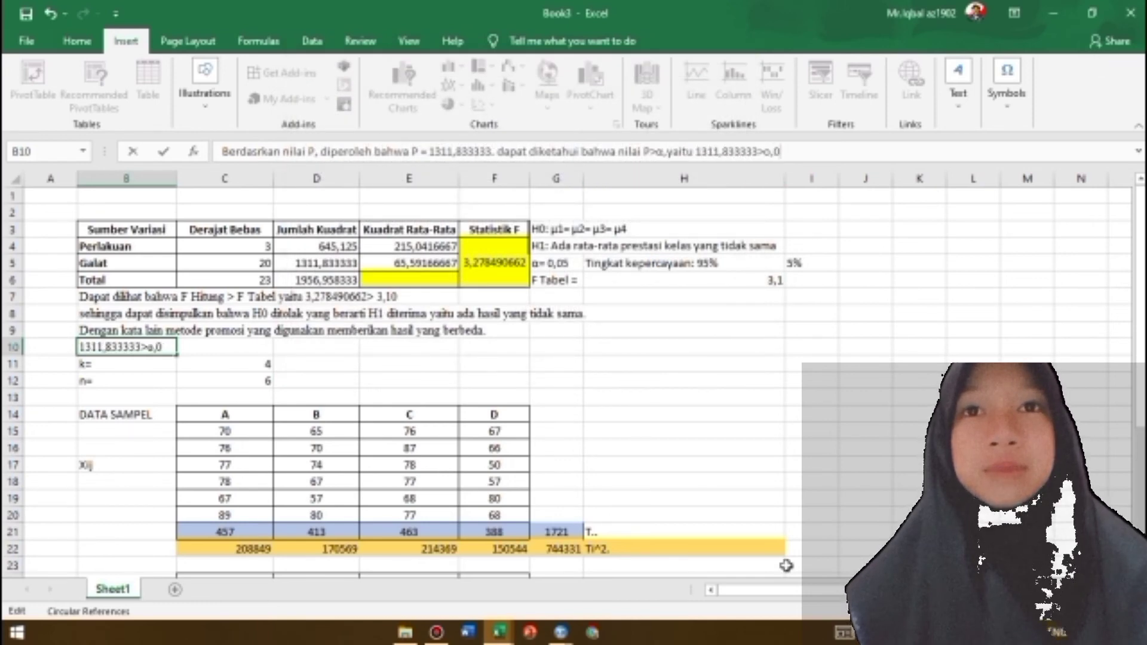
type("0,05")
left_click(622, 398)
Correct the first word of the B10 sentence to "Berdasarkan"
left_click(120, 347)
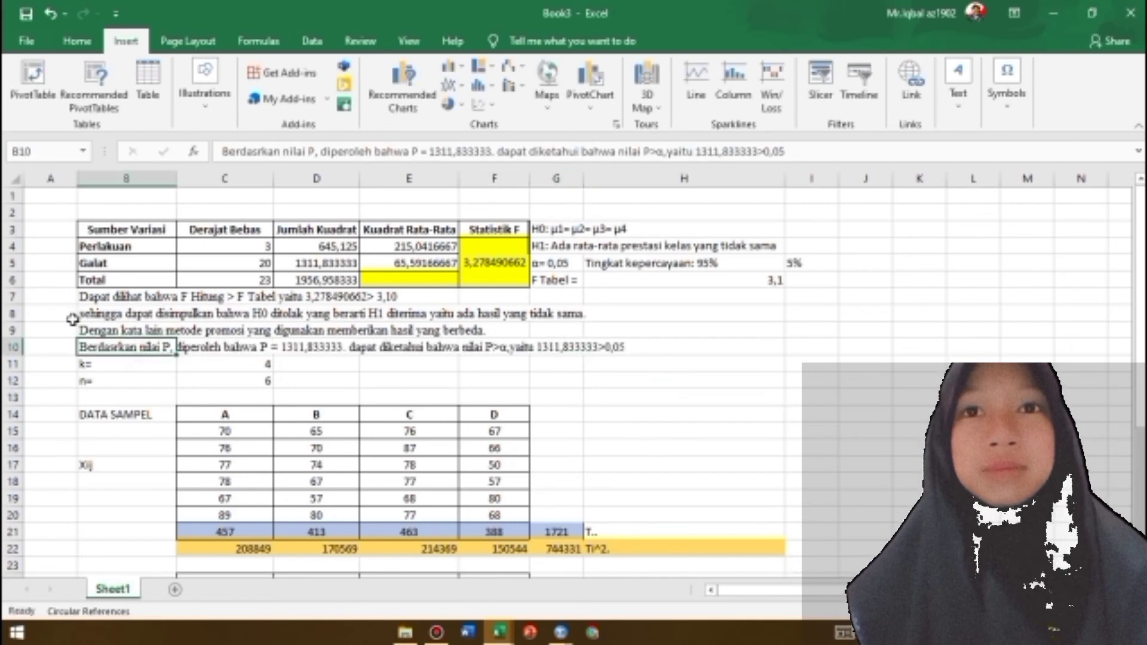
left_click(256, 152)
type("a")
Insert a blank row 11 above the k= row, directly below the P-value sentence
left_click(221, 364)
right_click(13, 364)
left_click(87, 244)
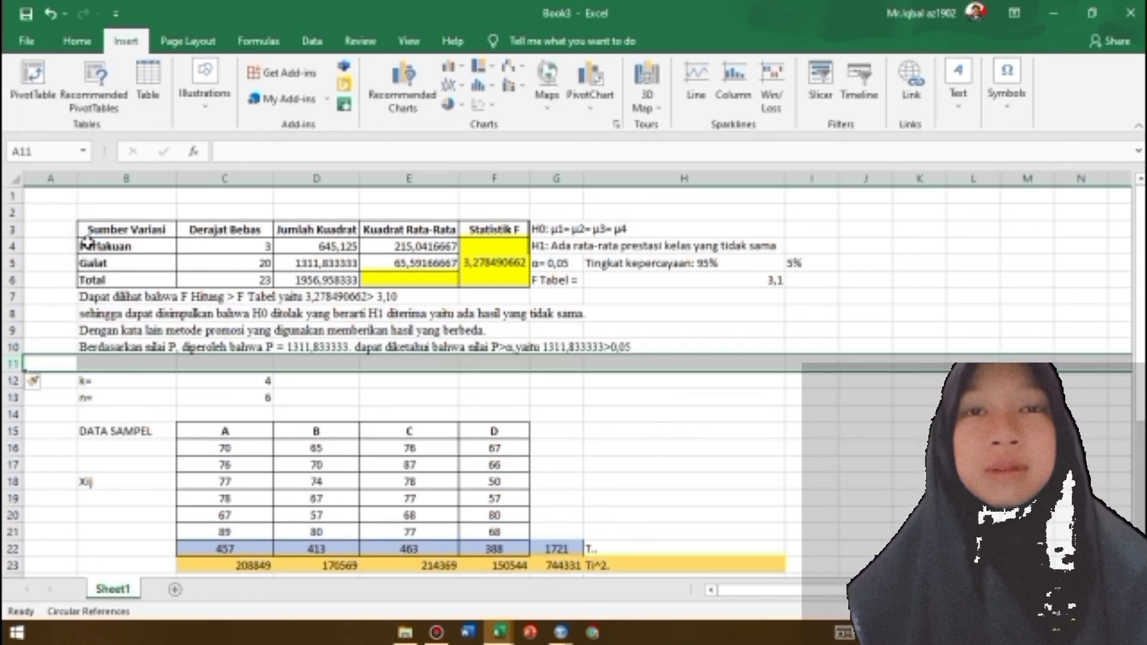
left_click(409, 380)
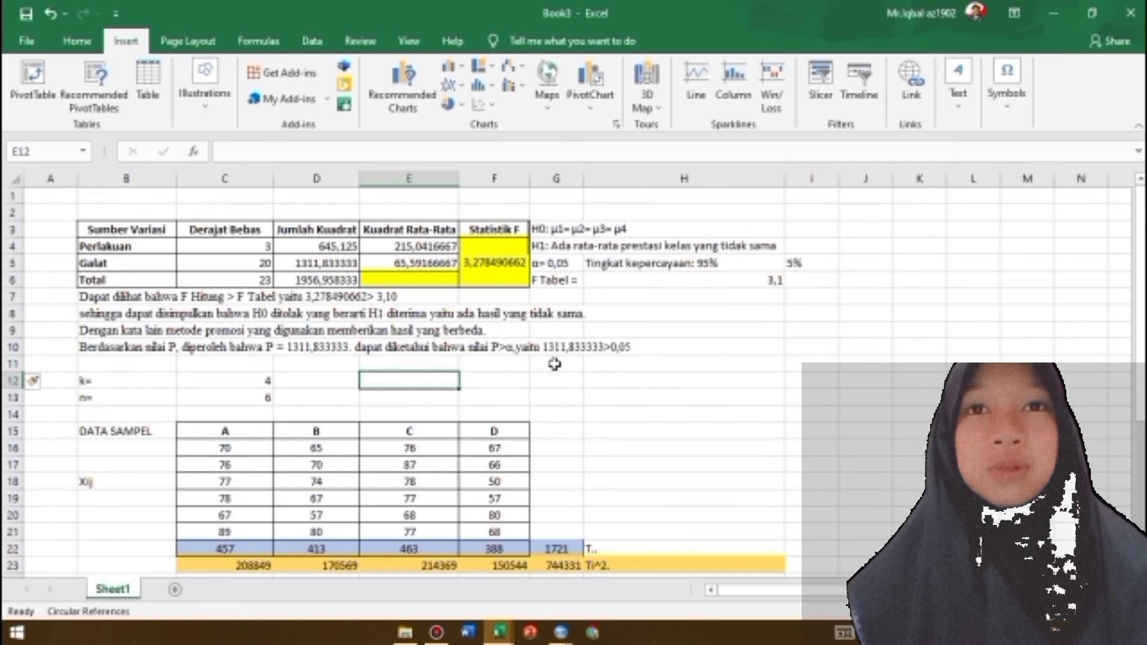
left_click(555, 364)
Write "Yang berarti H0 ditolak sehingga kesimpulannya adalah benar bahwa metode yang promosi yang digunakan memberikan hasil yang berbeda." in B11
left_click(144, 364)
type("Yang berarti H0 ditol")
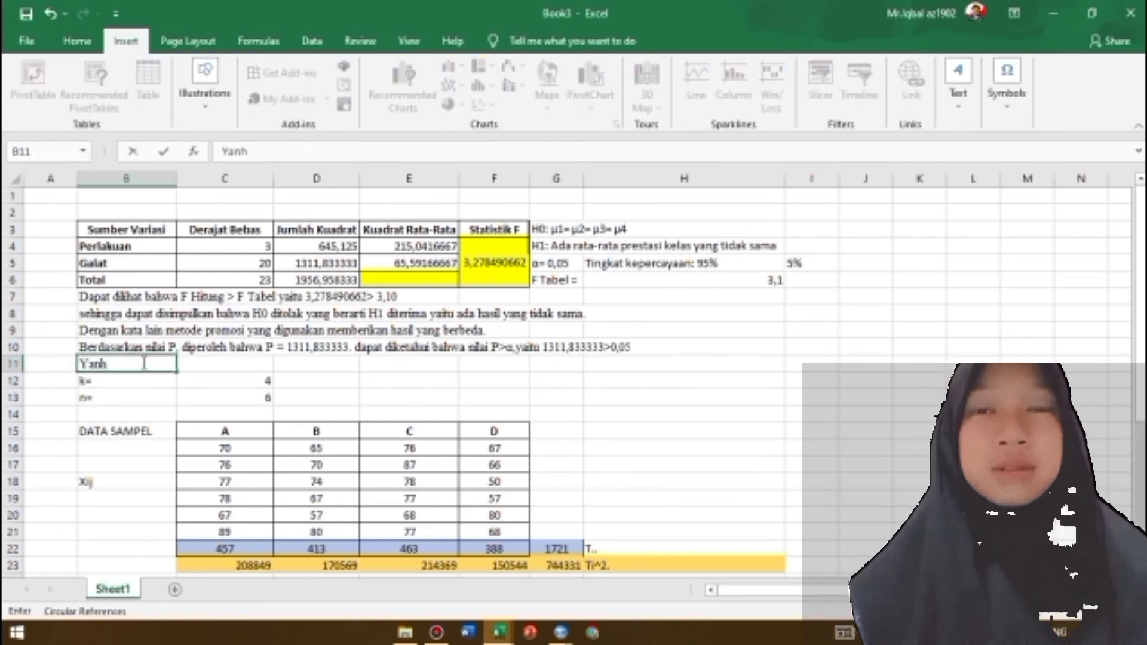
type("ak")
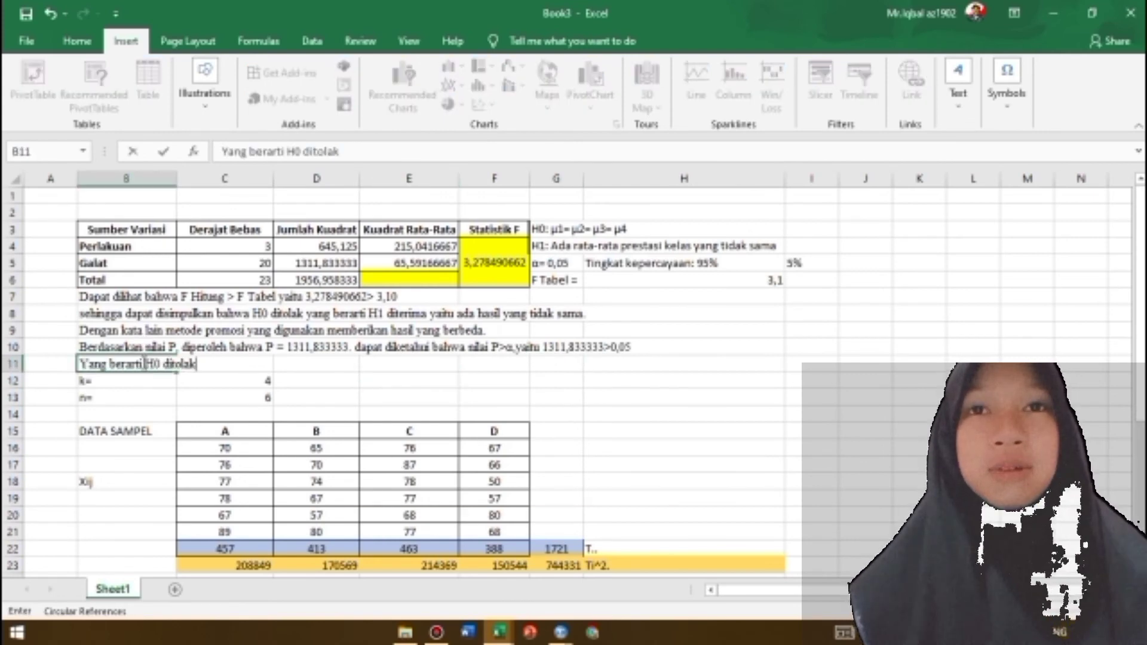
left_click(352, 153)
type("sehingga kesimpulannya adalah ")
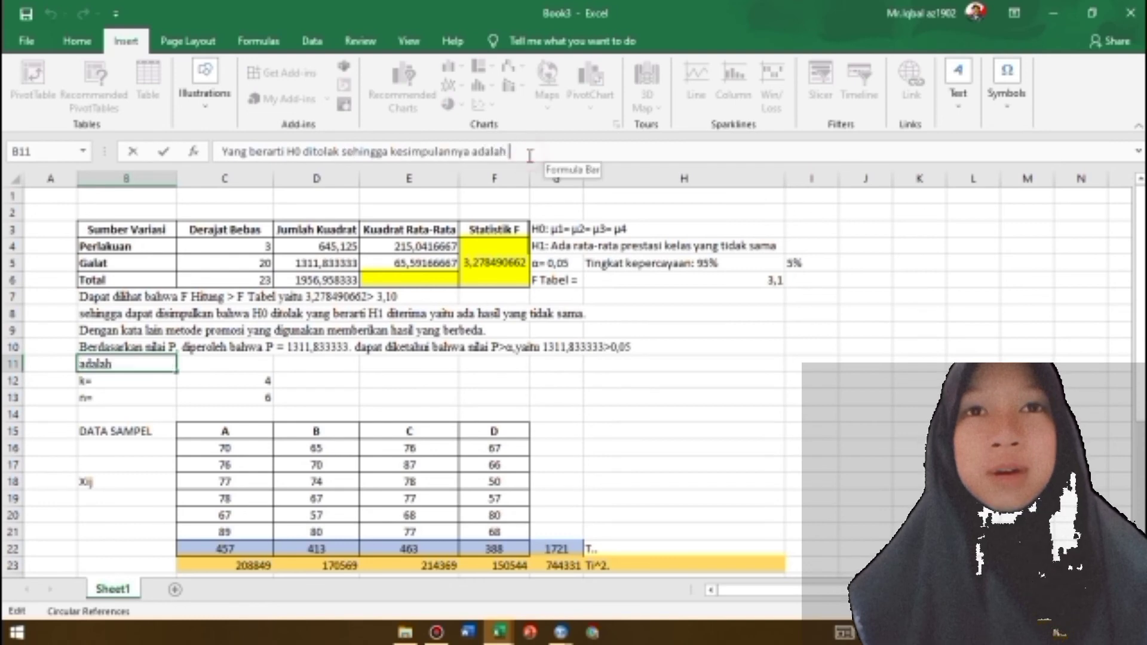
type("benar bahwa metode yan")
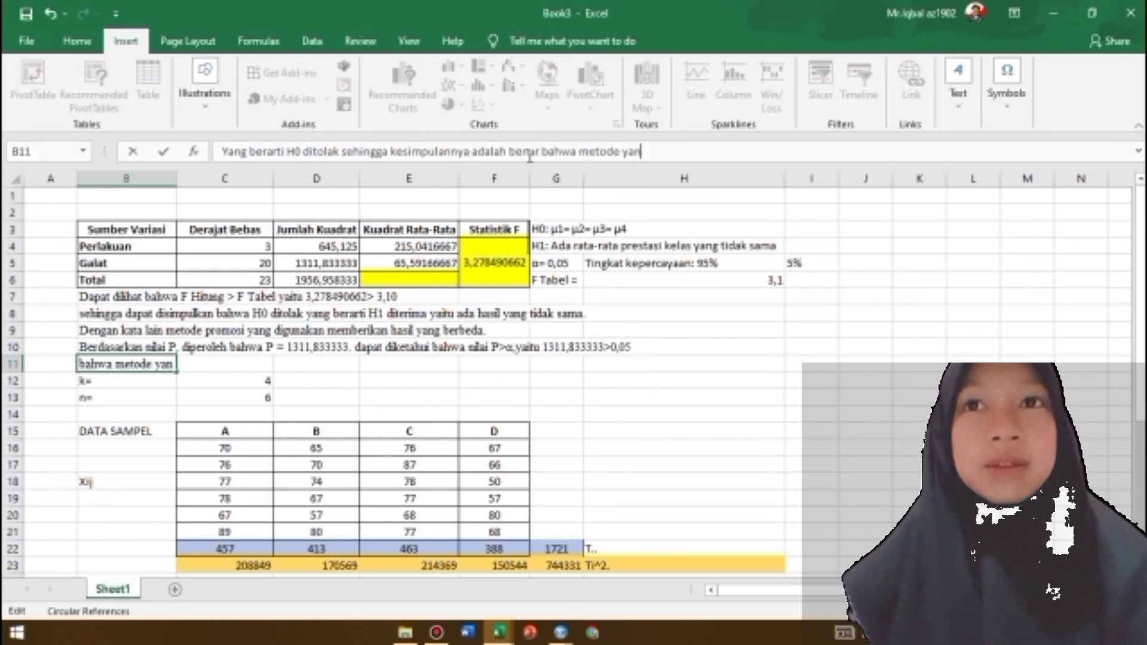
type("g promosi")
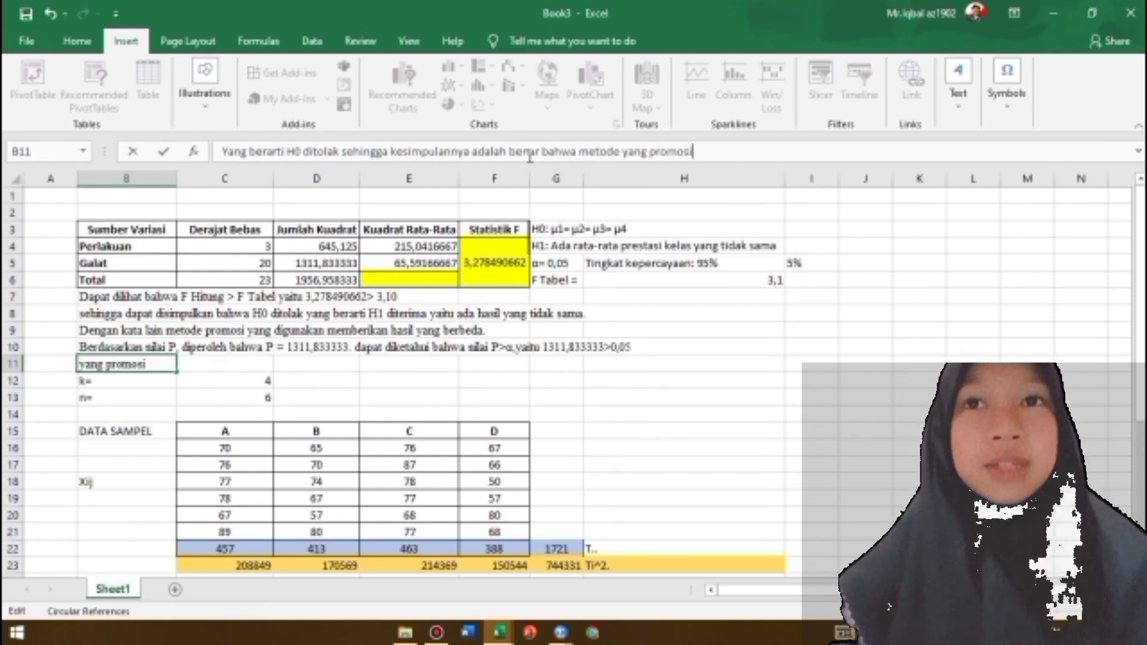
type(" yang digunakan membe")
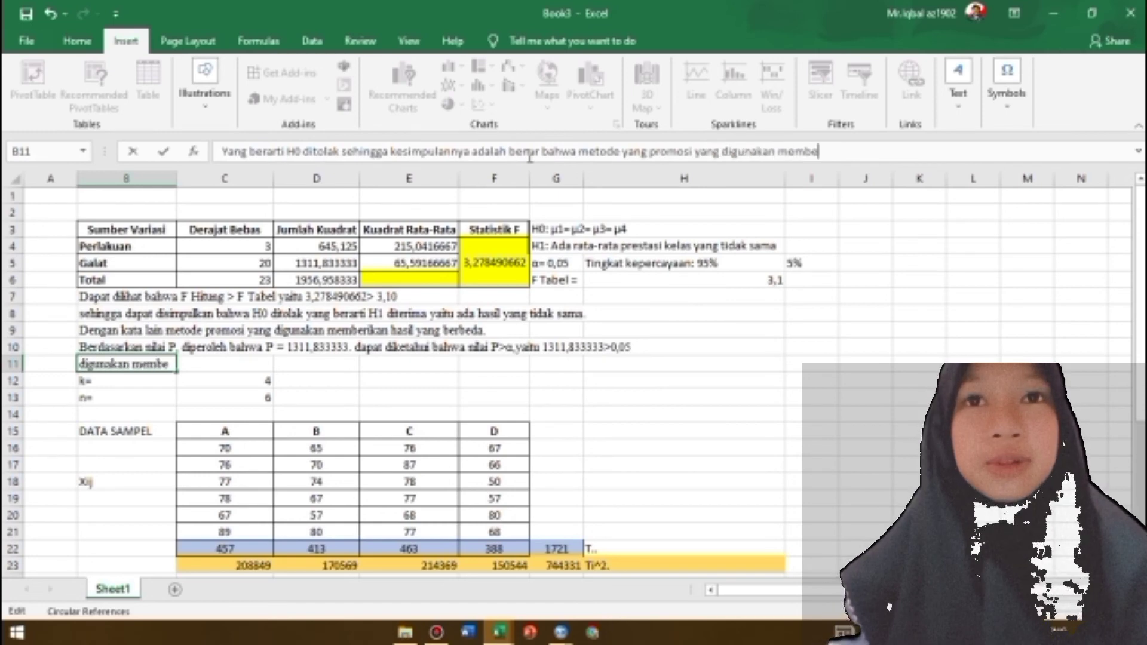
type("rikan hasil ya ng berbeda.")
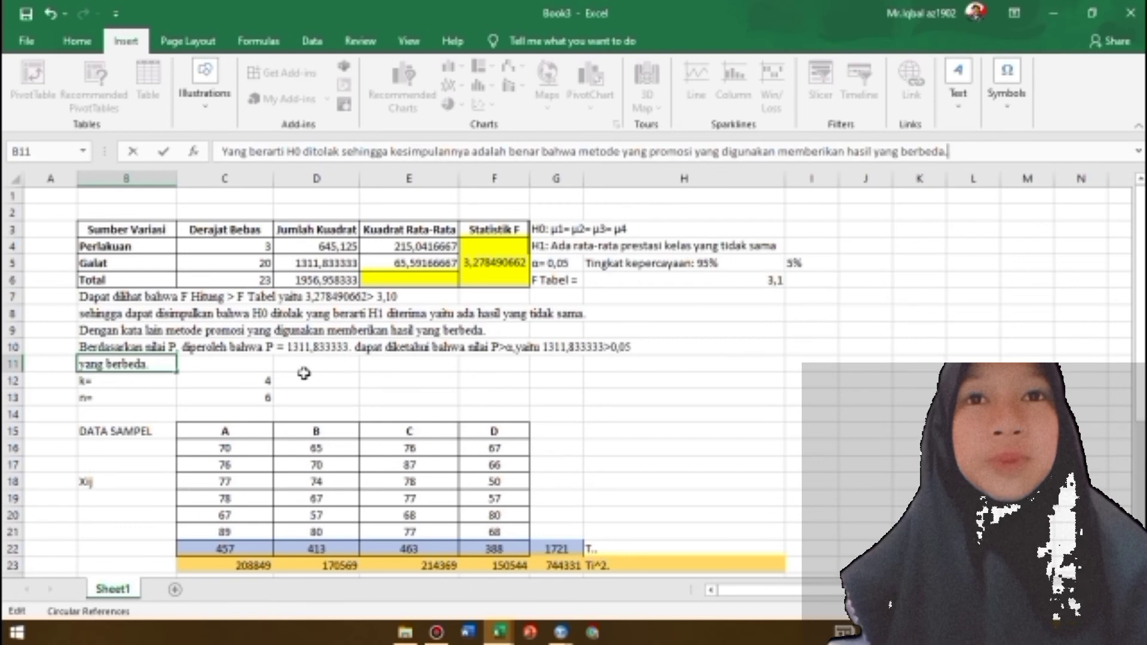
Remove the extra "yang" before "promosi" in the B11 sentence
left_click(722, 151)
key("BackSpace")
key("BackSpace")
key("BackSpace")
key("BackSpace")
key("BackSpace")
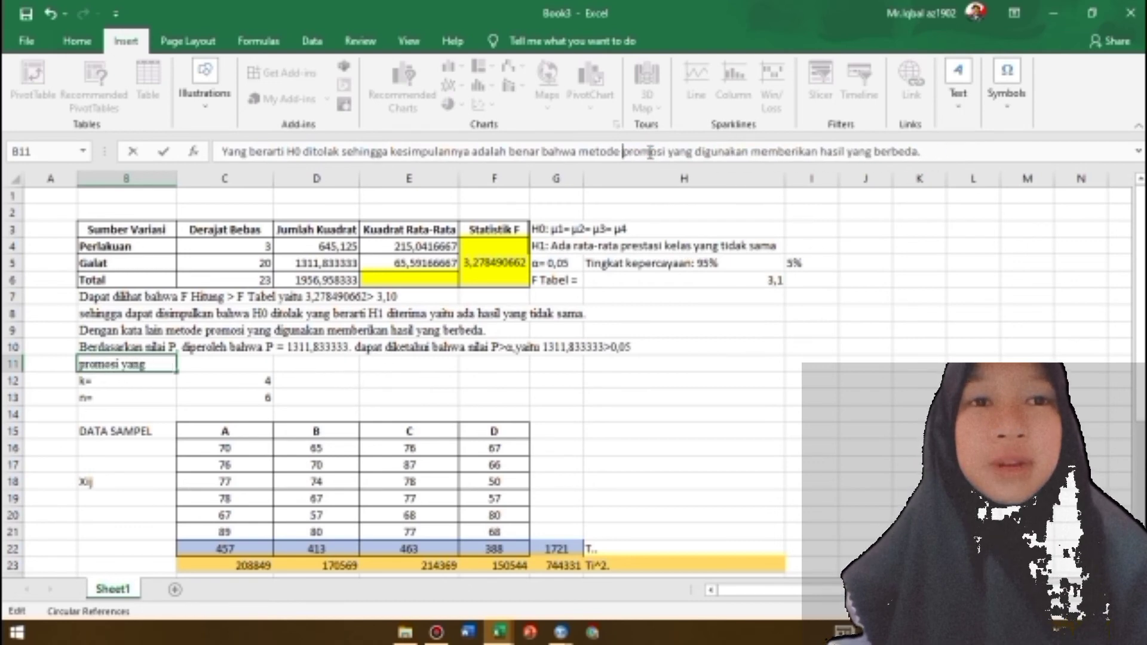
left_click(634, 381)
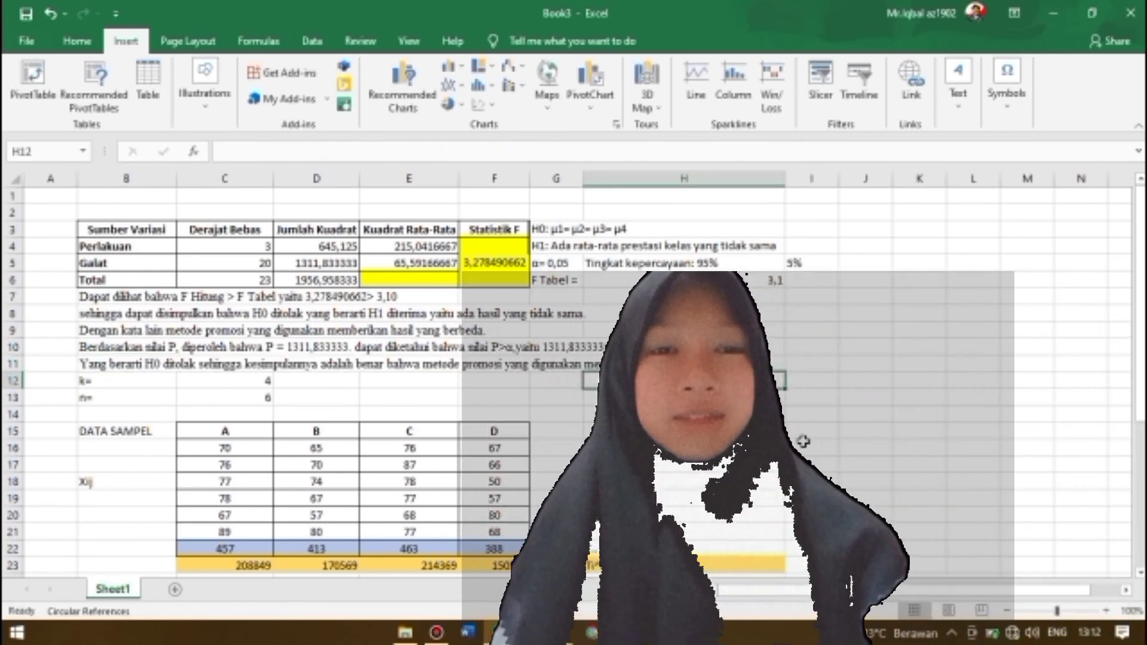
left_click_drag(1140, 406, 1135, 383)
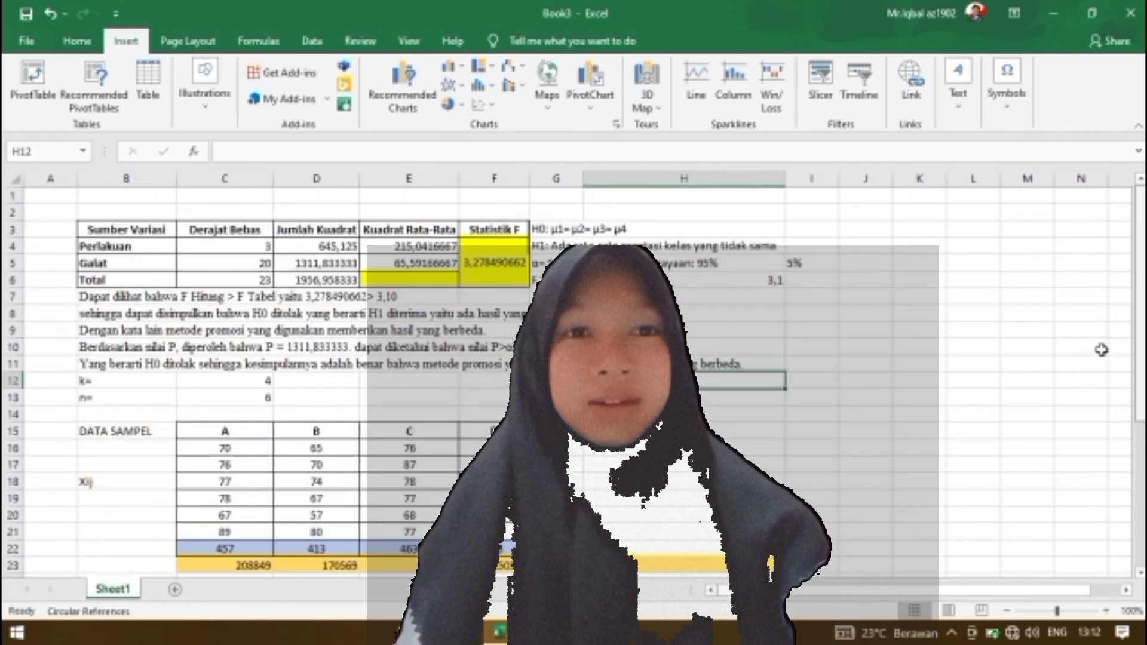
left_click(852, 514, "ctrl")
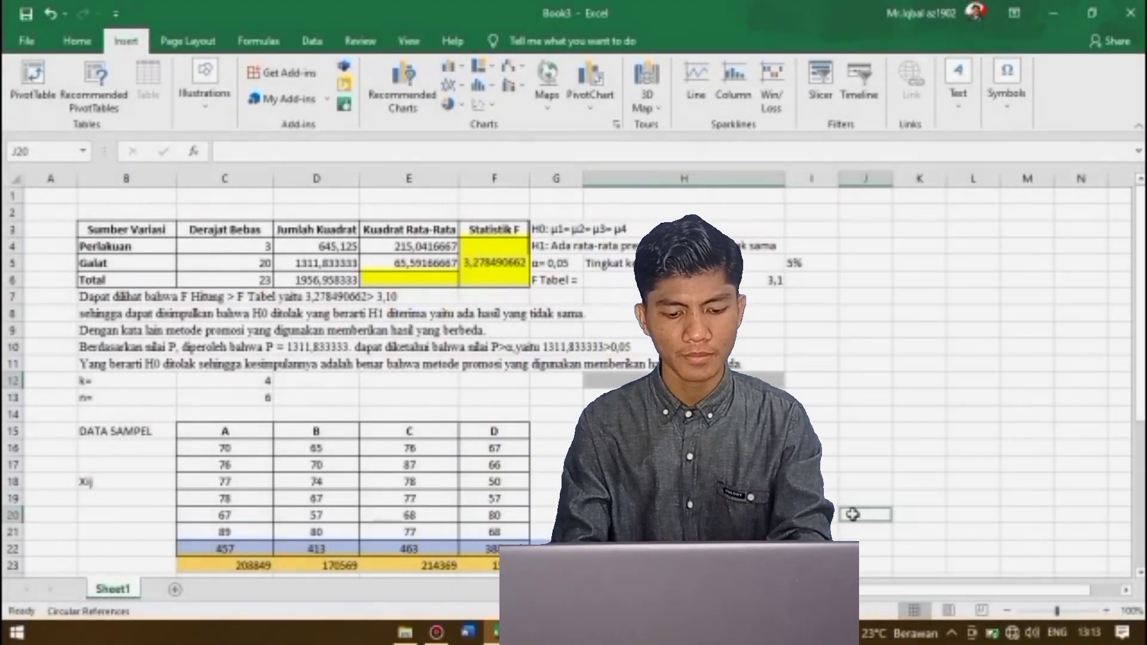
scroll(574, 370, "right", 2)
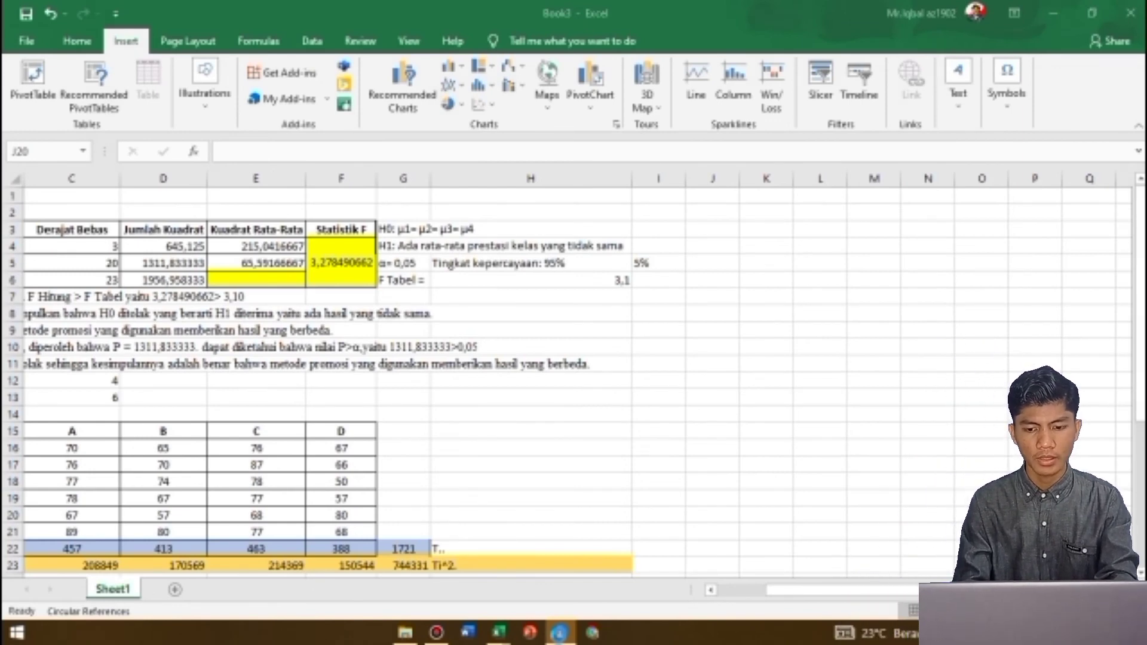
Open IBM SPSS Statistics
left_click(560, 635)
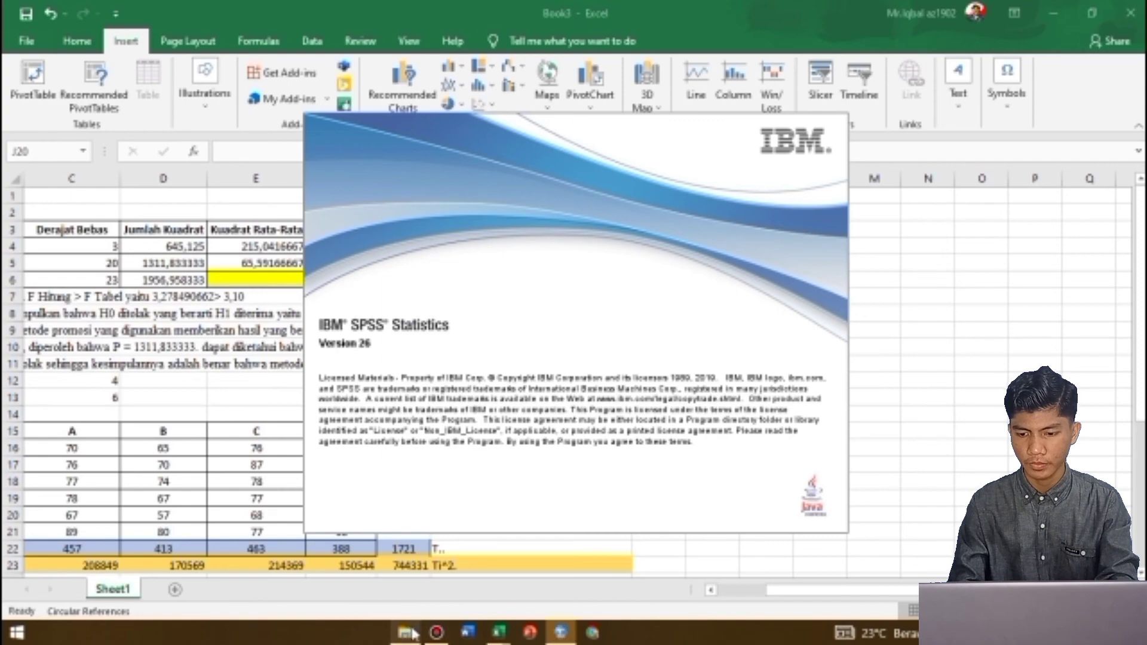
Create a new blank dataset from the welcome dialog
mouse_move(562, 632)
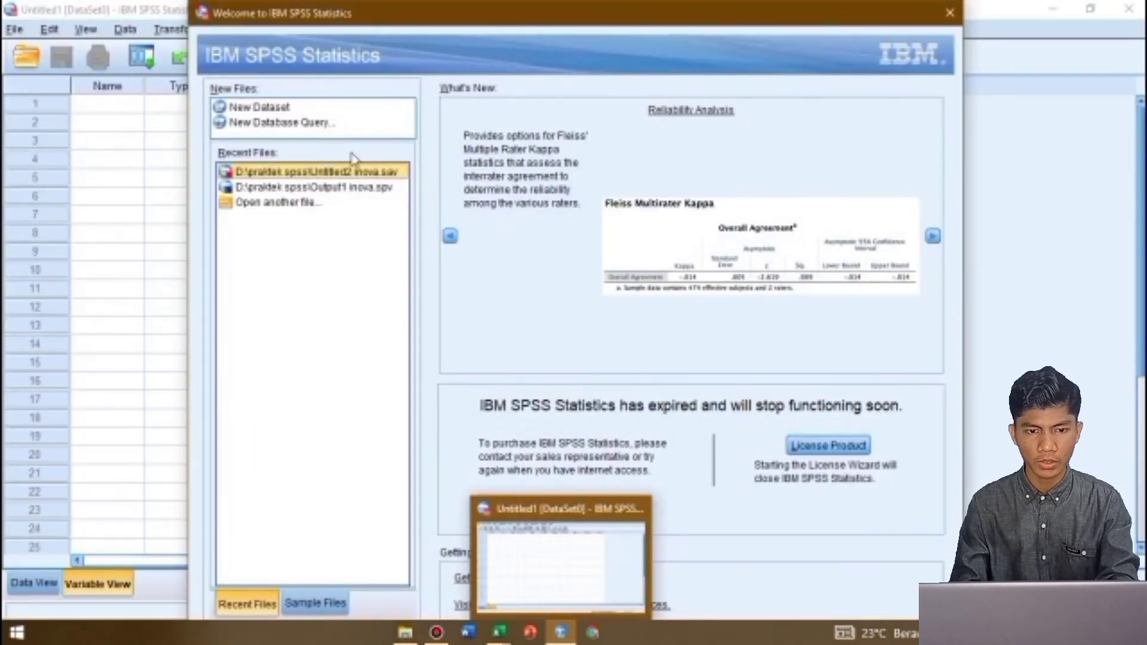
left_click(280, 109)
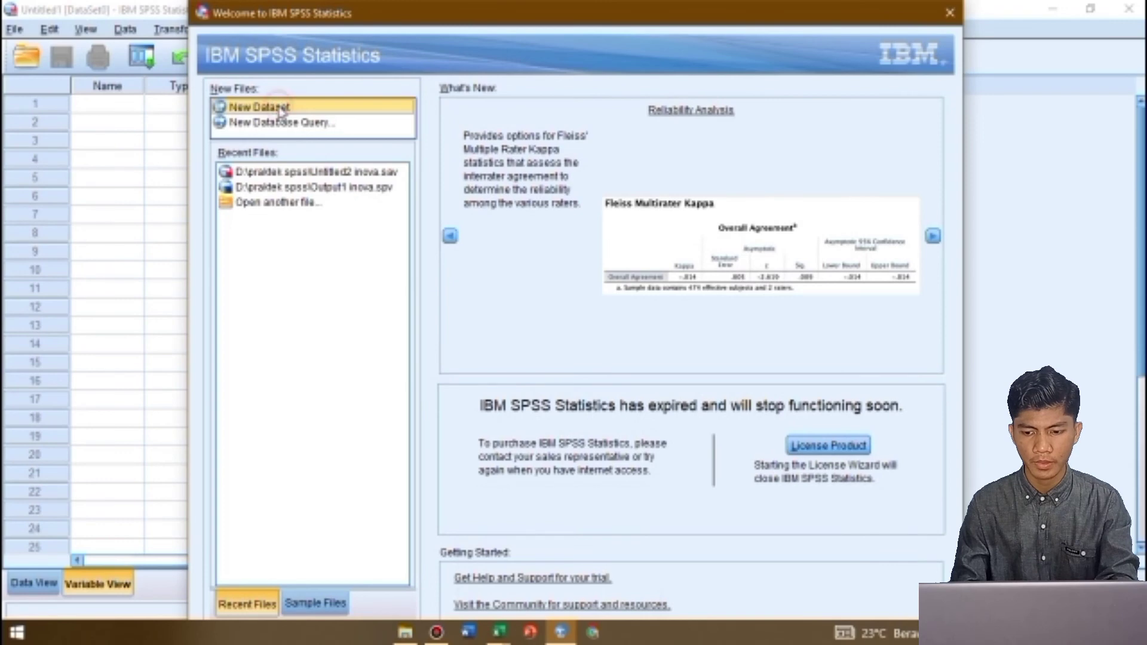
double_click(279, 109)
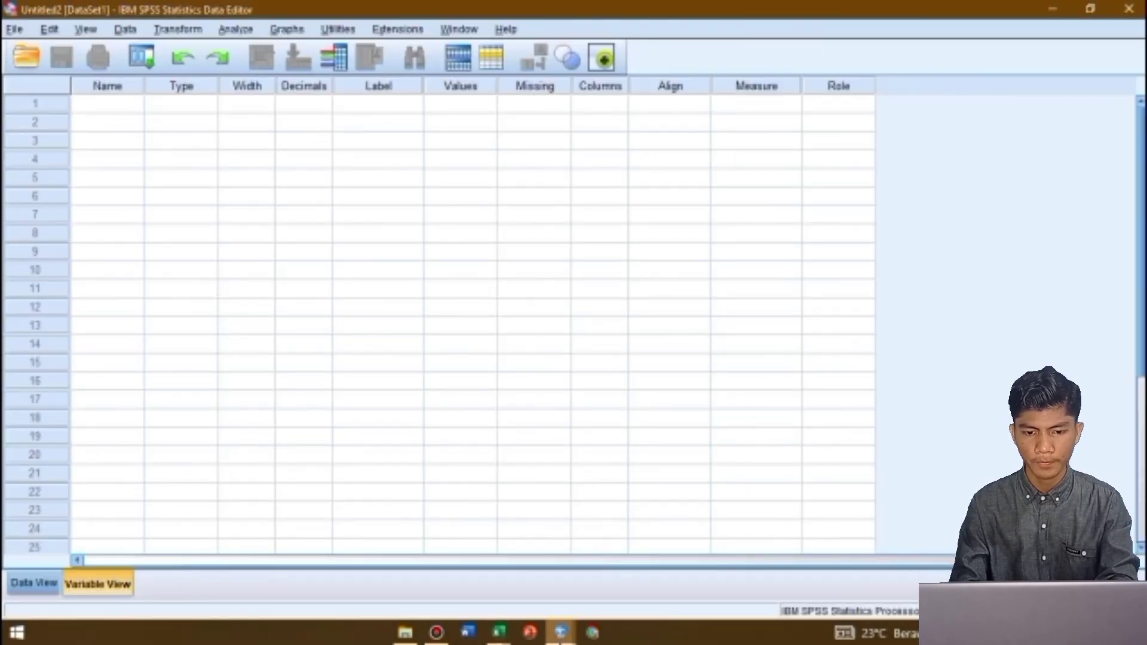
mouse_move(561, 632)
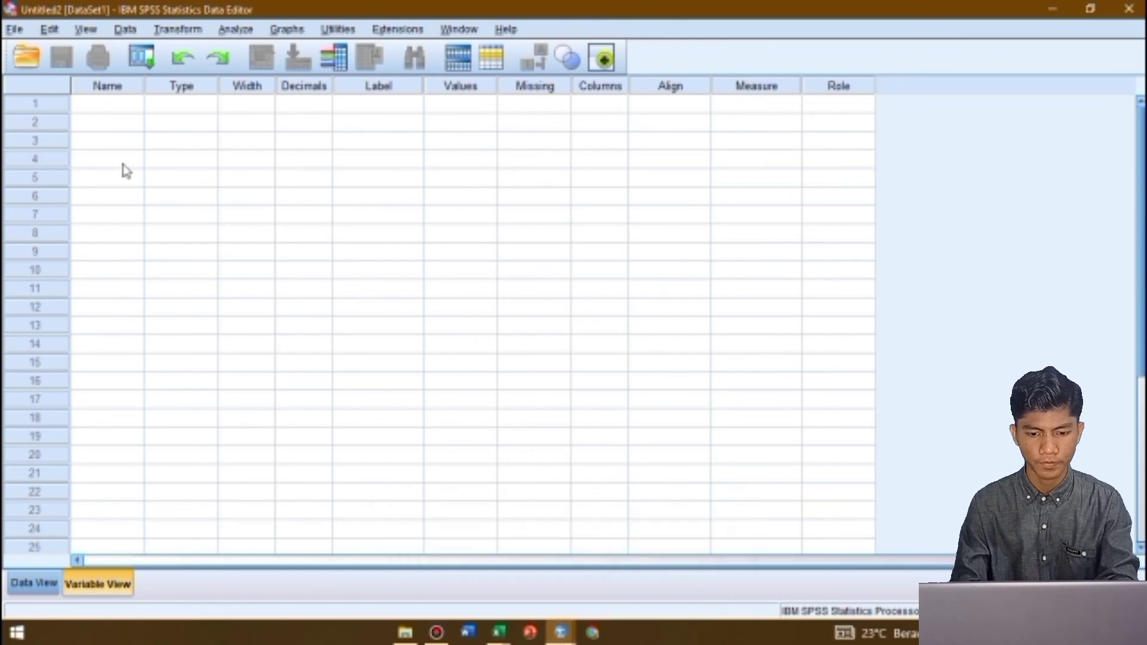
Define the first variable with the name X and the label "Kelas Yang Di Teliti"
left_click(123, 103)
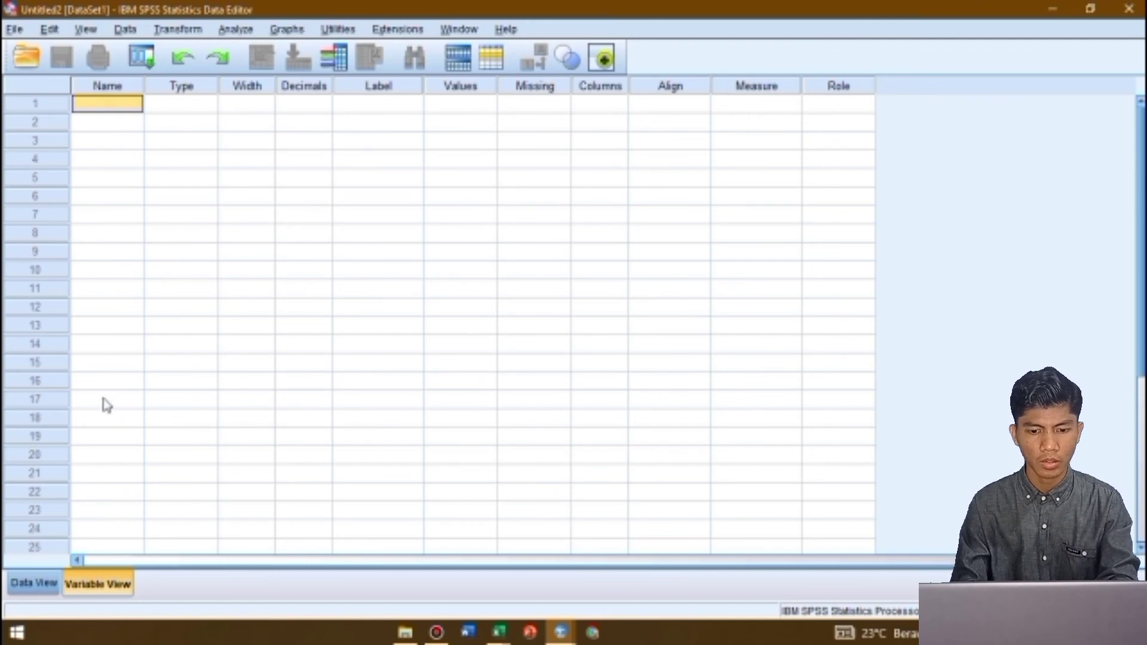
key("Caps_Lock")
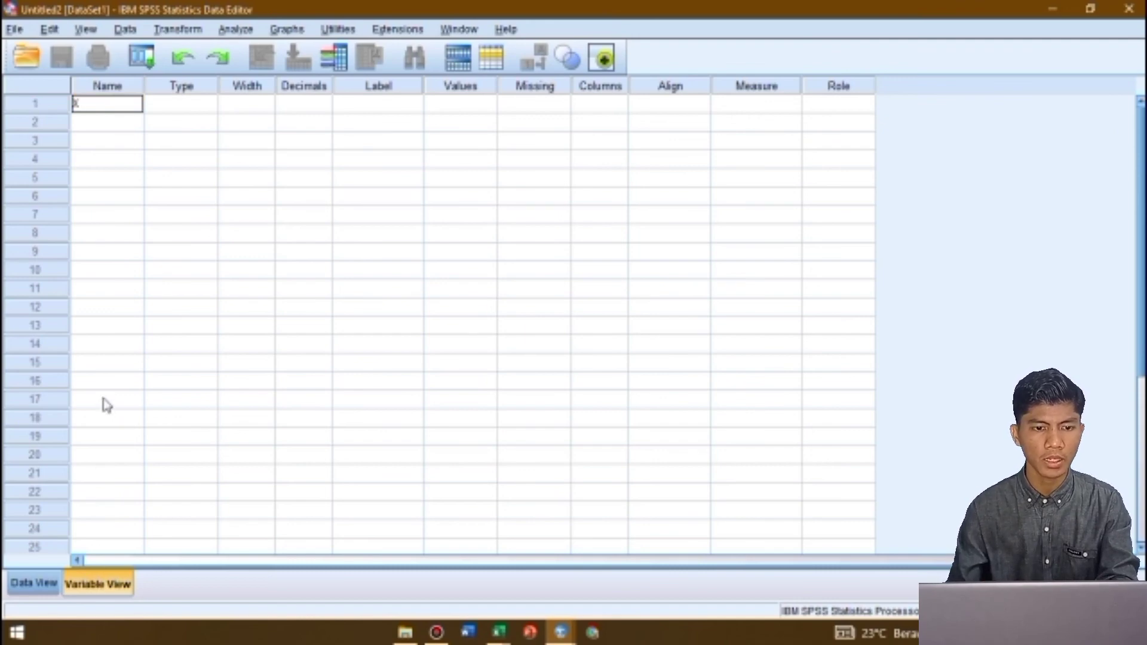
key("Return")
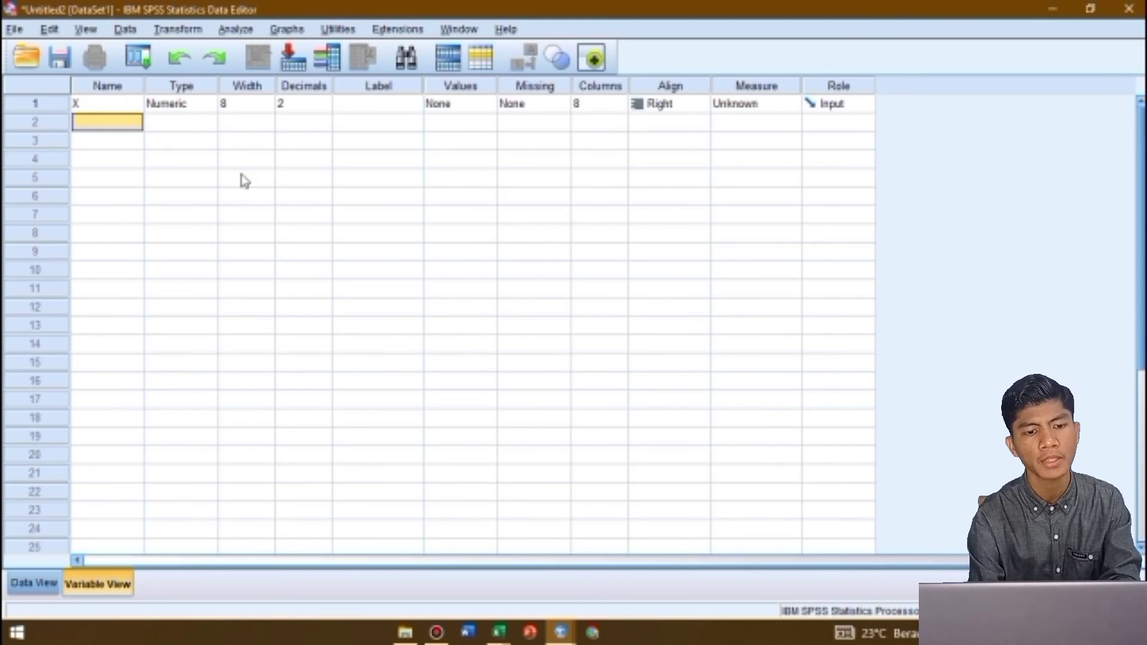
left_click(363, 106)
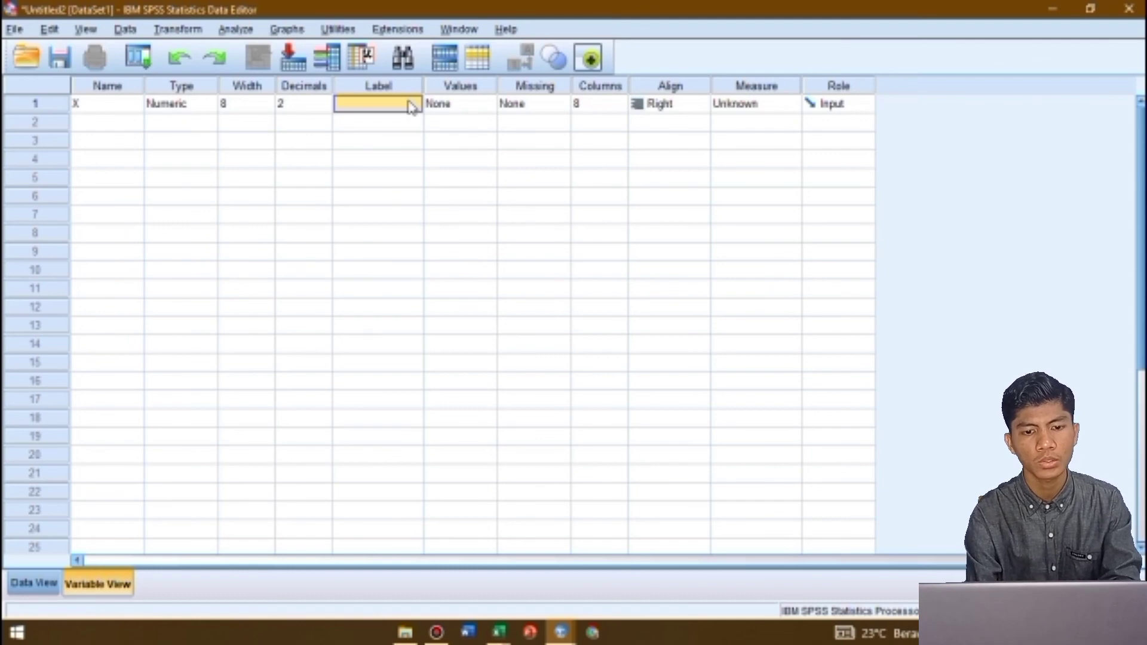
type("x")
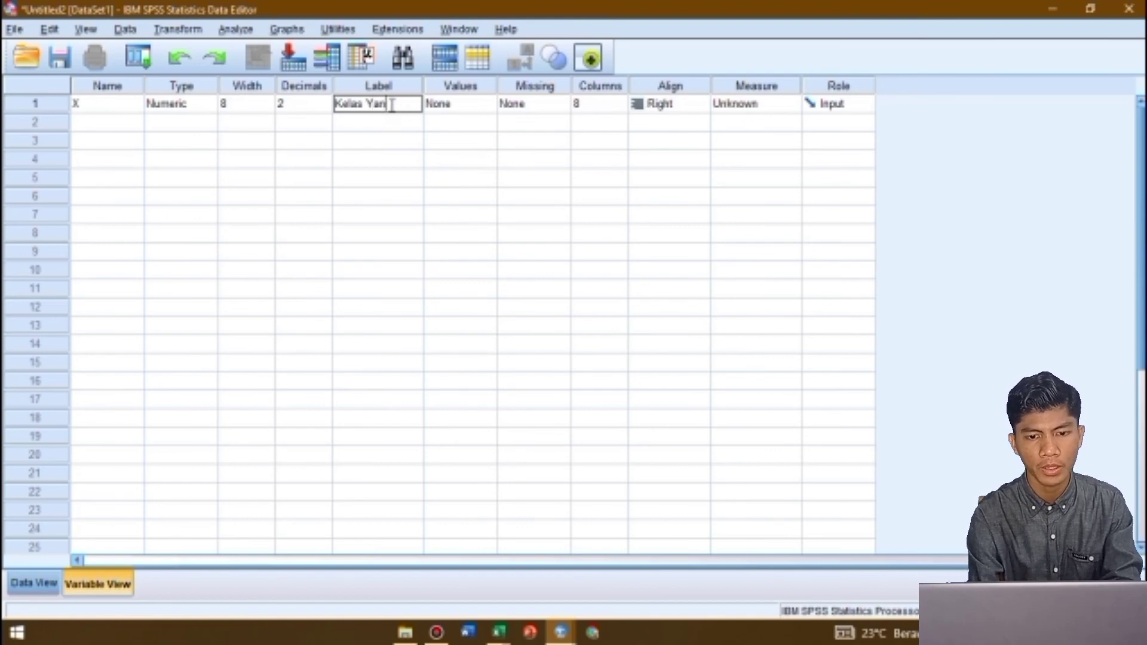
type("Teliti")
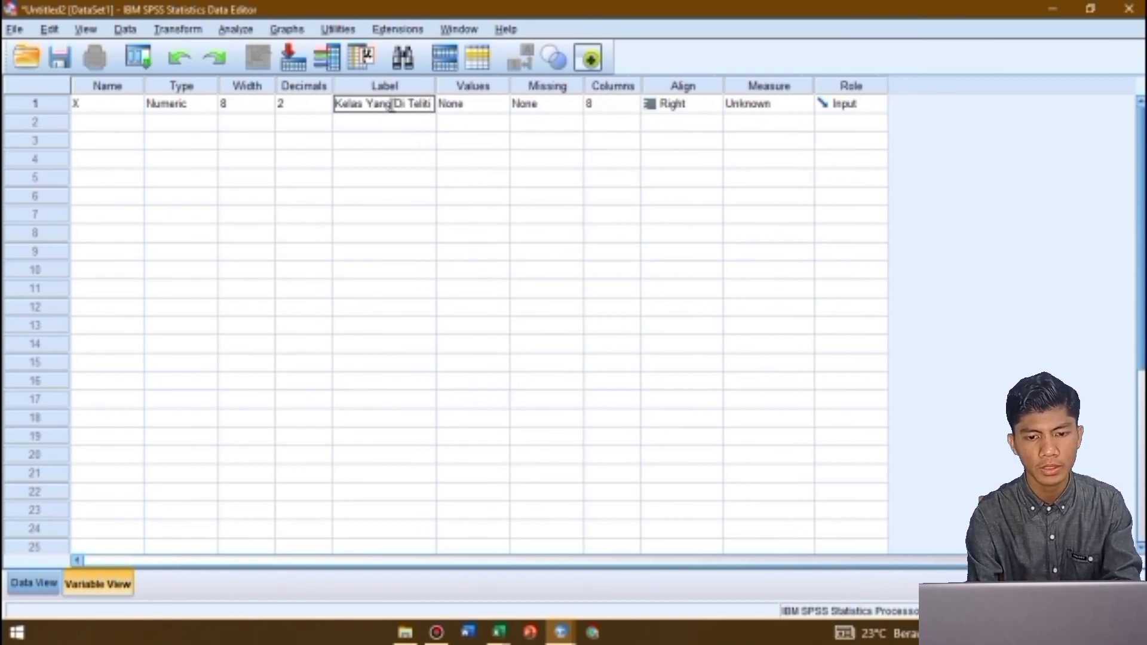
Add value labels for X: 1 = "Kelas A", 2 = "Kelas B" and 3 = "Kelas C"
left_click(468, 105)
left_click(501, 105)
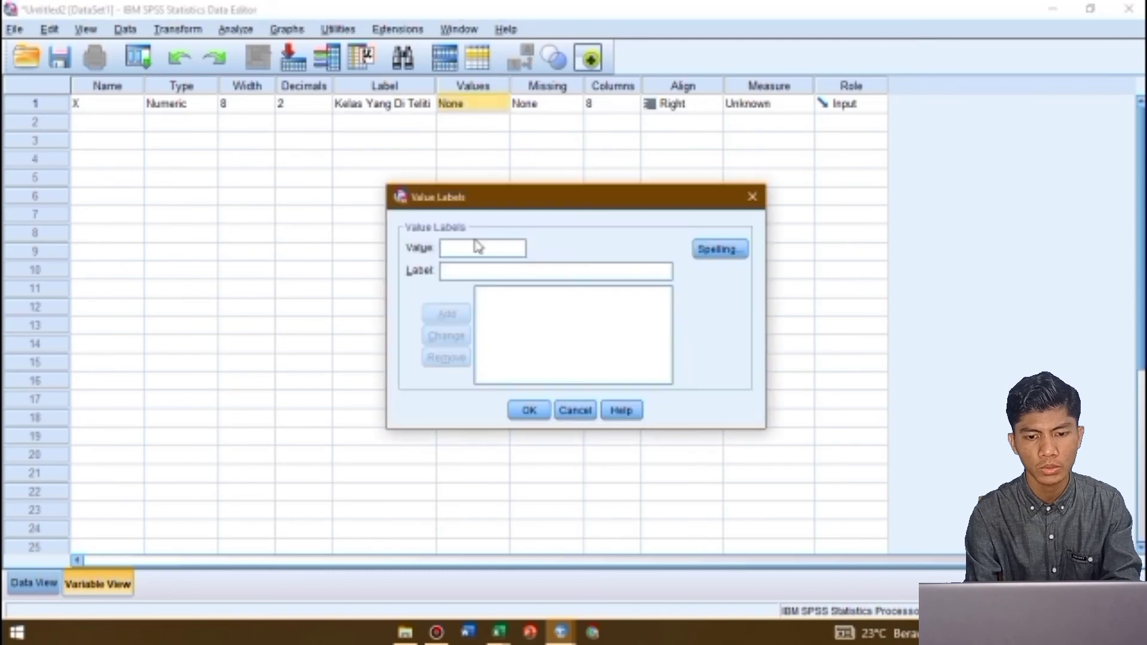
type("Kelas ")
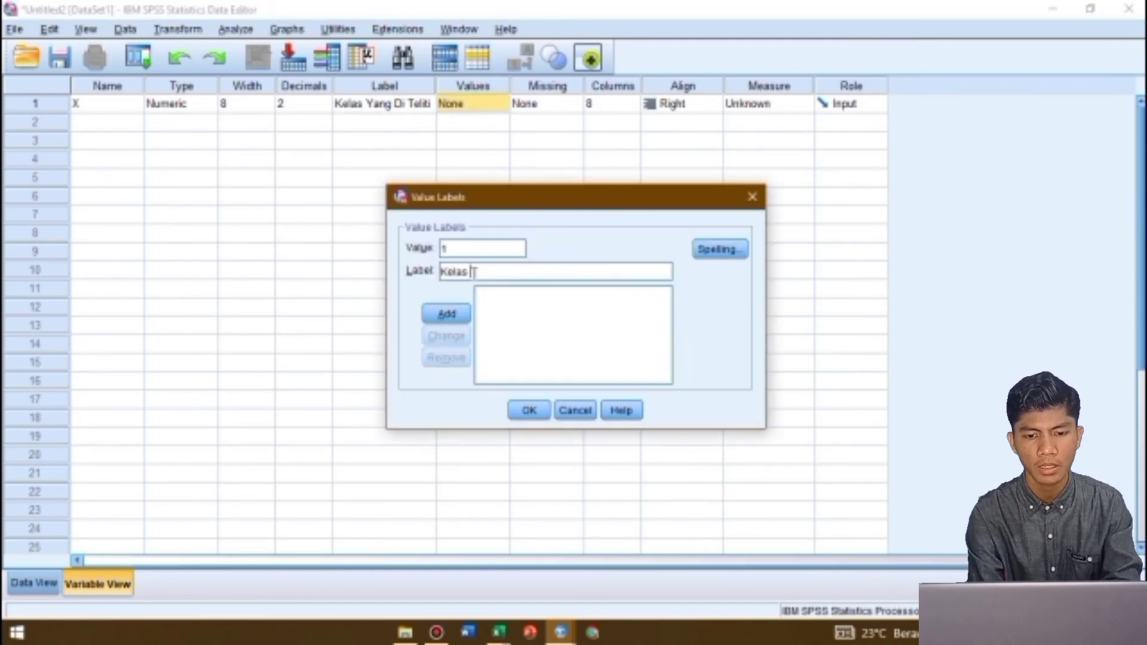
type("A")
key("Return")
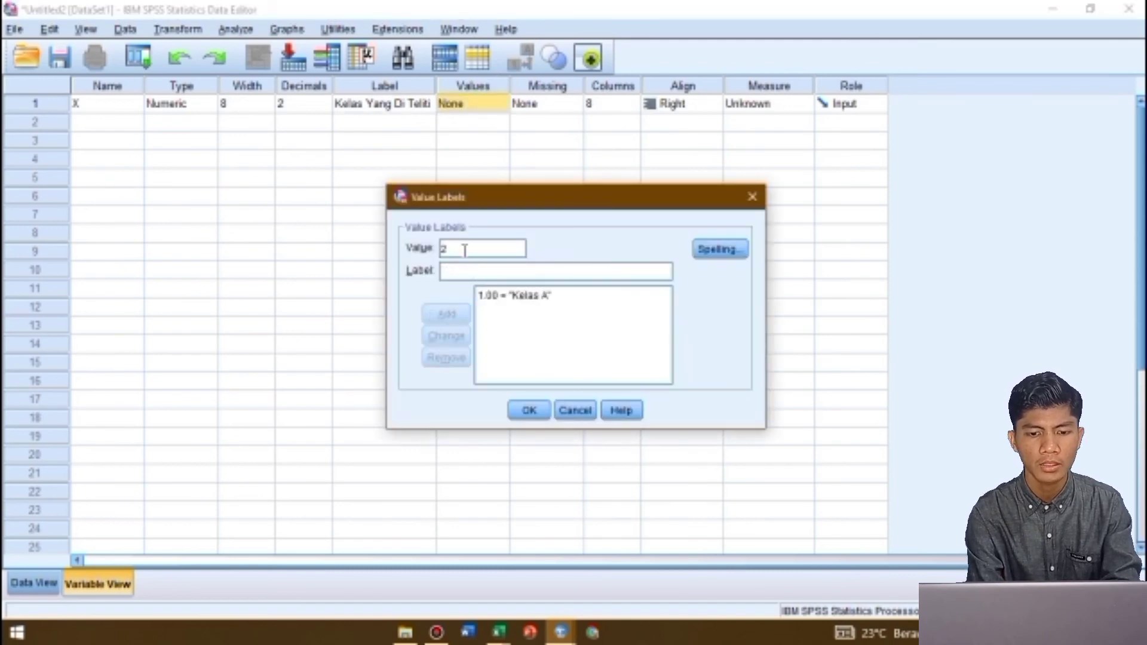
type("Kelas B")
key("Return")
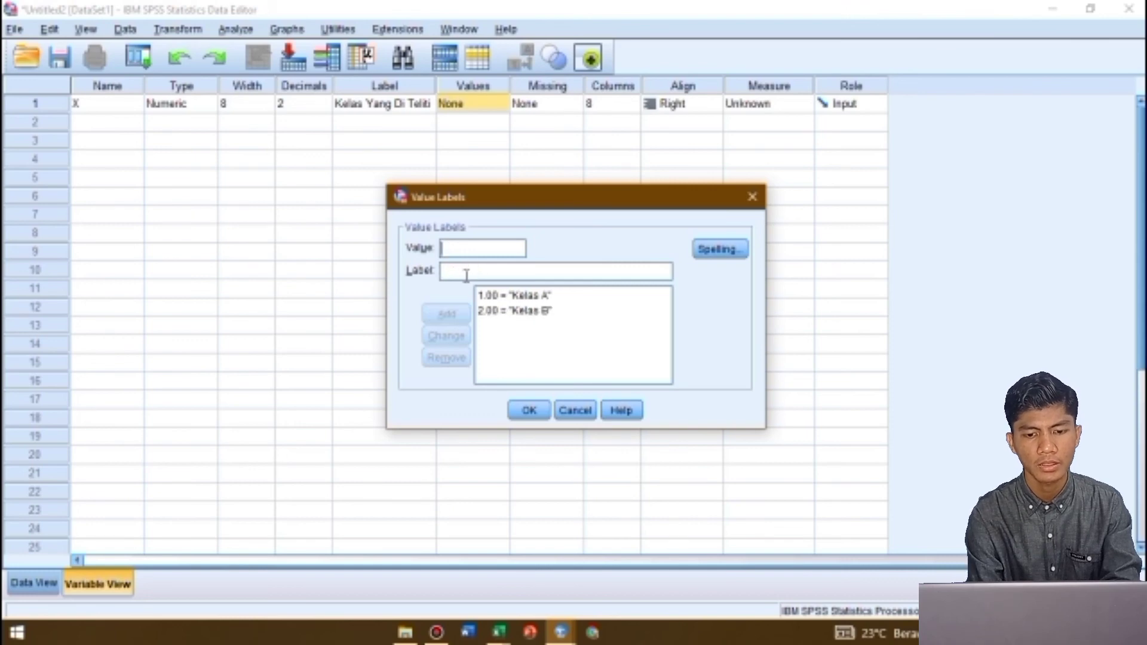
type("Kelas")
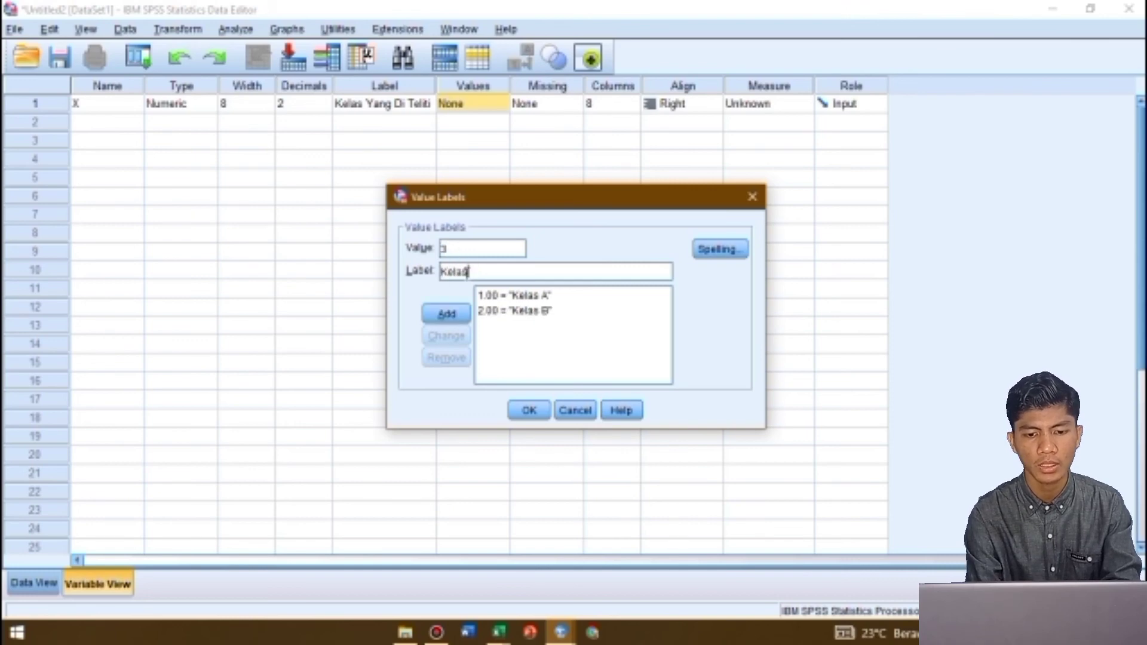
type(" C")
key("Return")
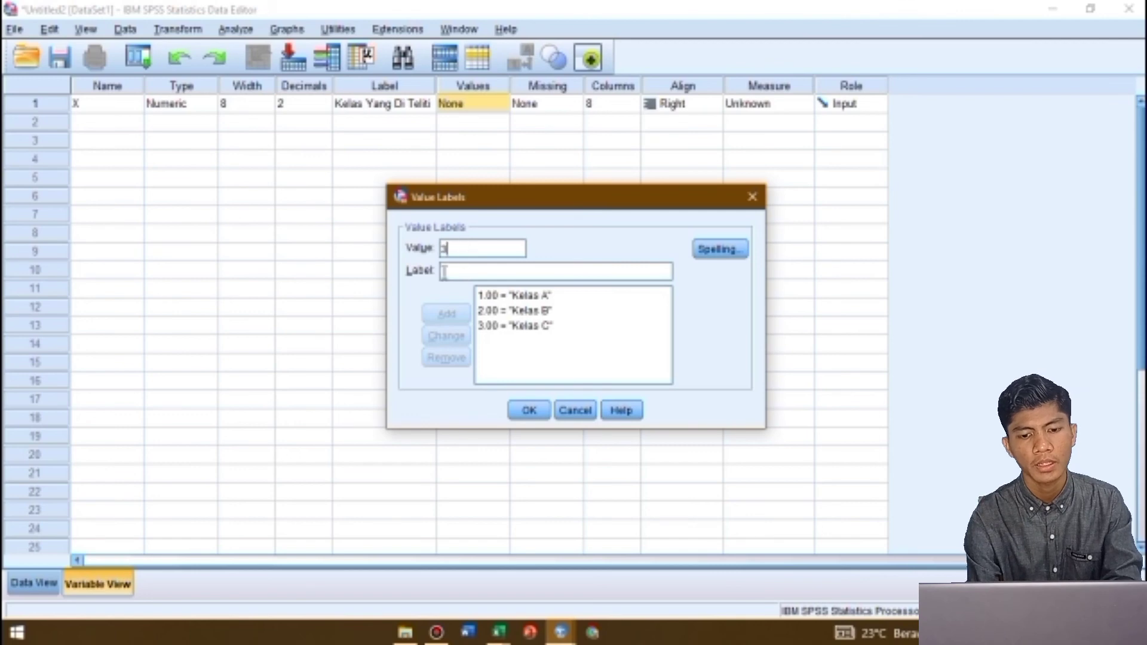
Add the value label 4 = "Kelas D" and apply the value labels to X
left_click(444, 273)
type("Kelas D")
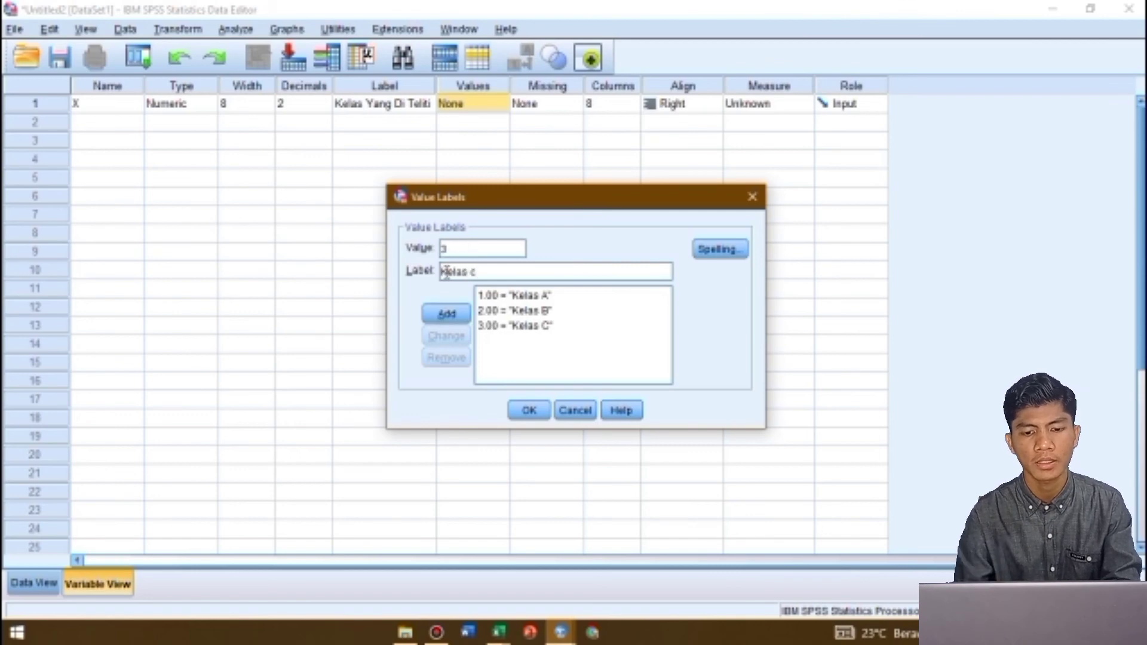
key("Return")
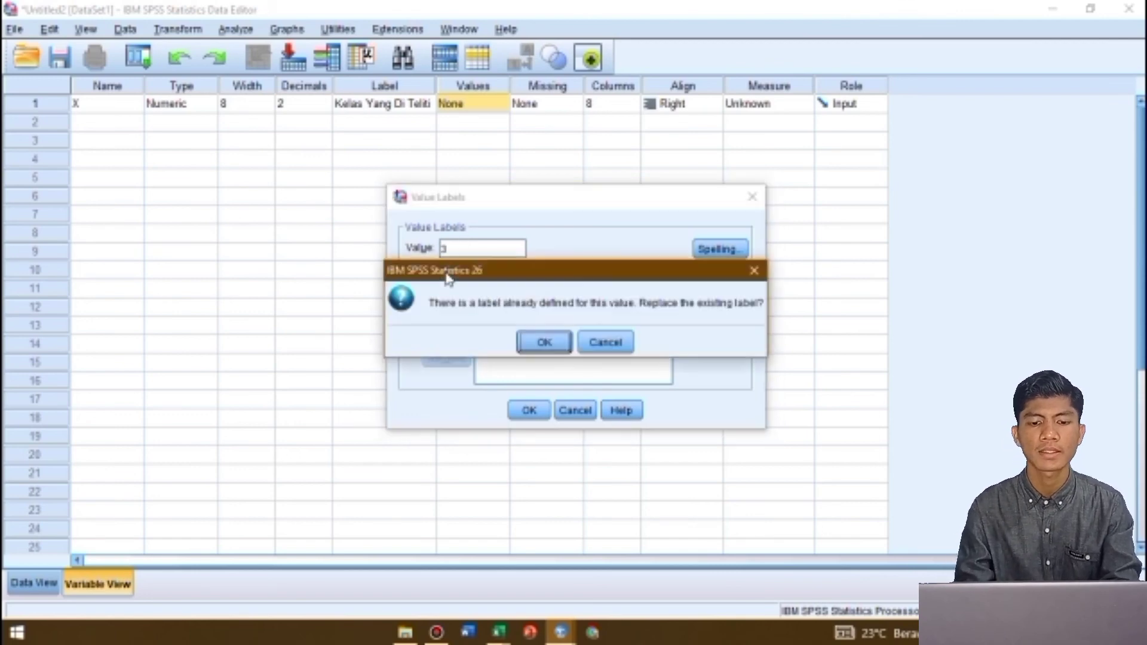
left_click(753, 271)
key("Return")
left_click(753, 271)
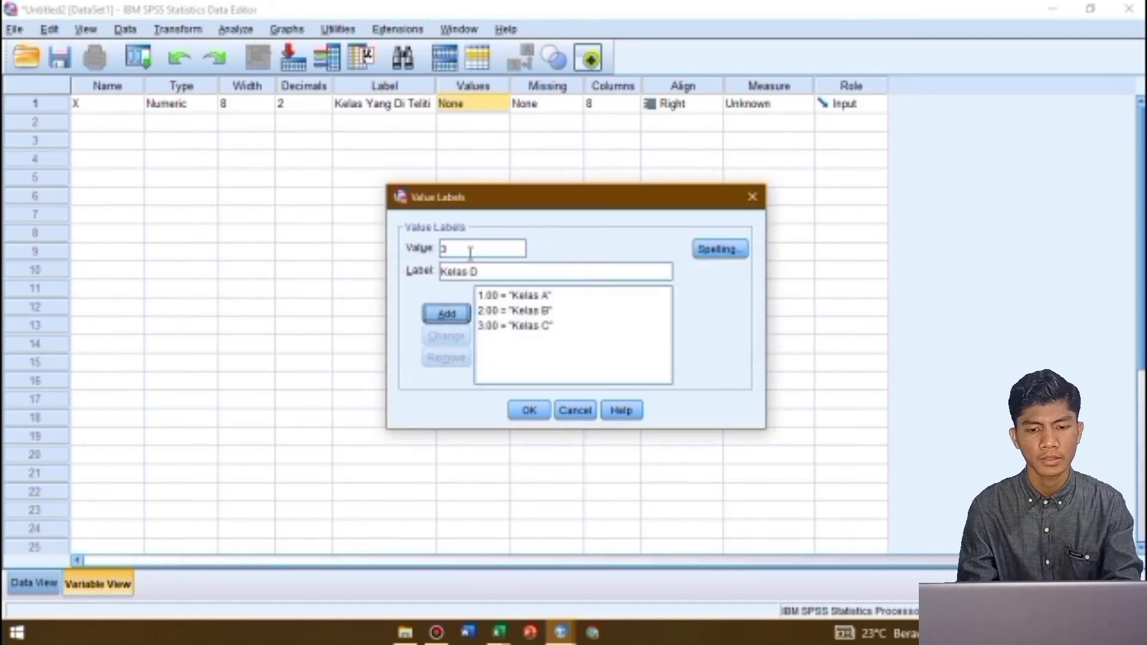
left_click(471, 252)
key("BackSpace")
type("4")
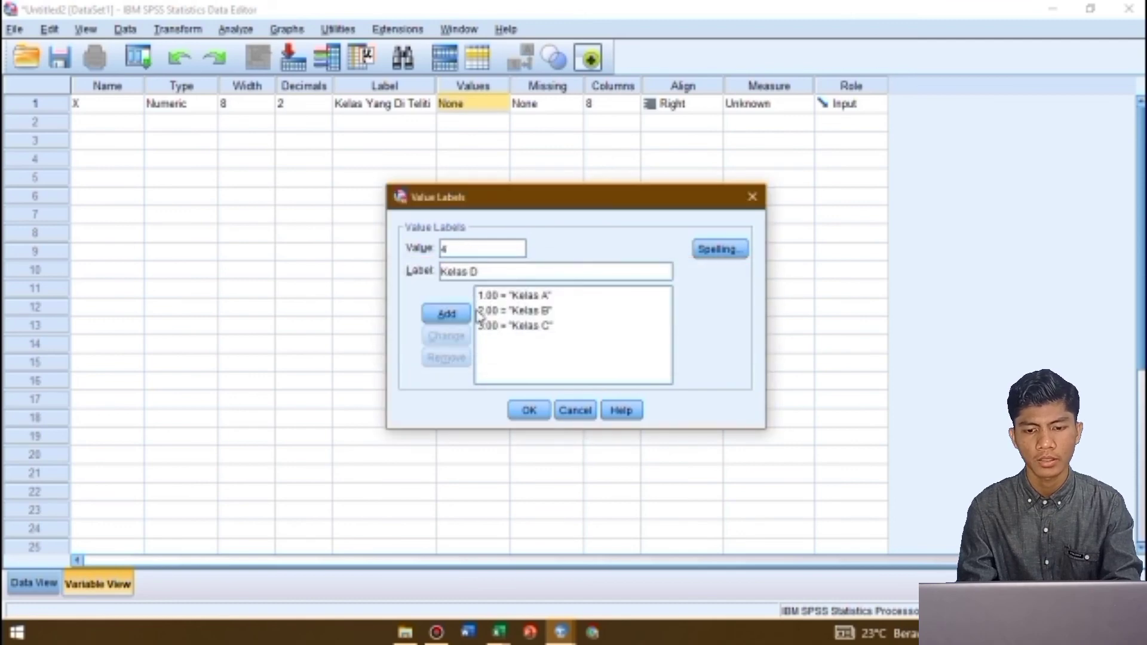
left_click(447, 313)
left_click(527, 410)
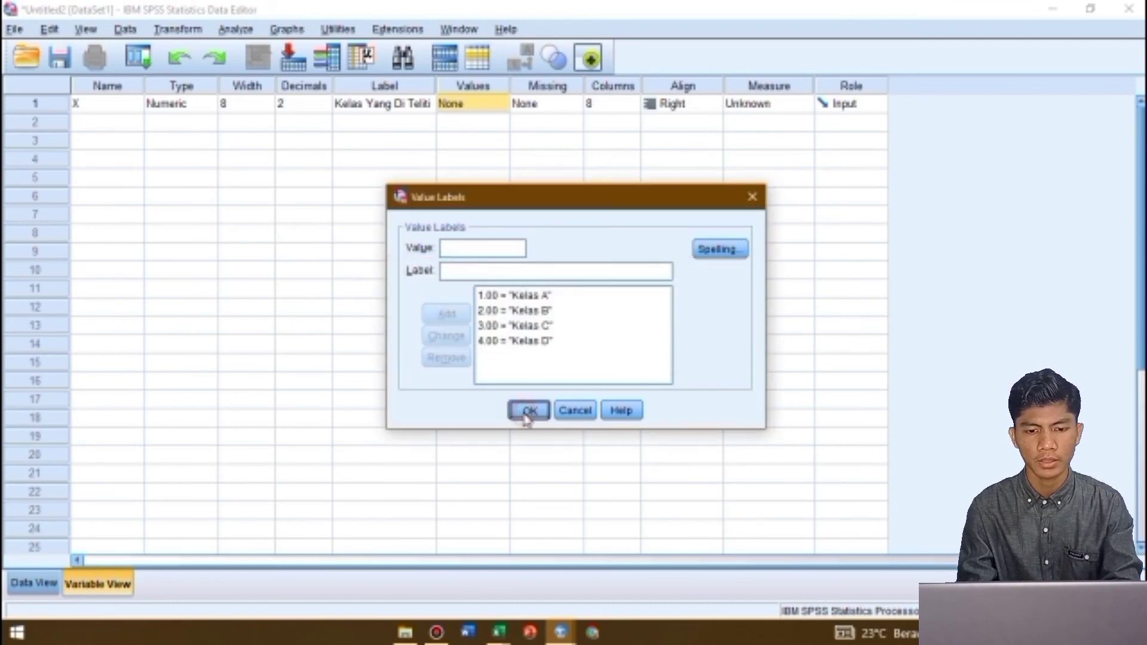
Set X to 0 decimals with the Scale measurement level
left_click(324, 110)
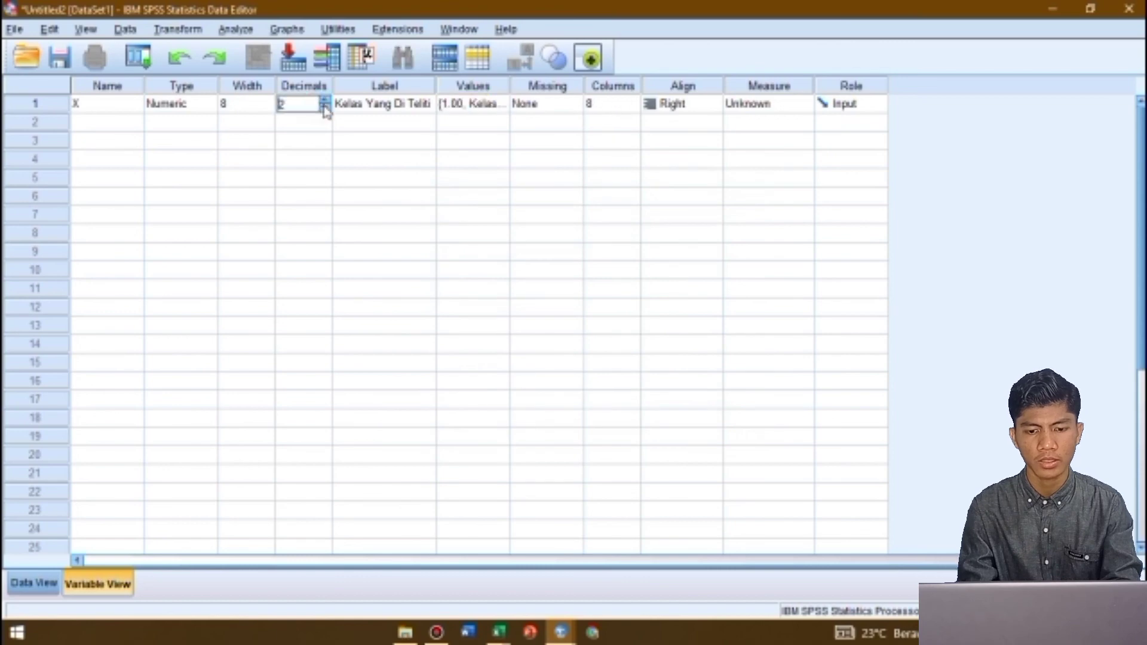
left_click(851, 106)
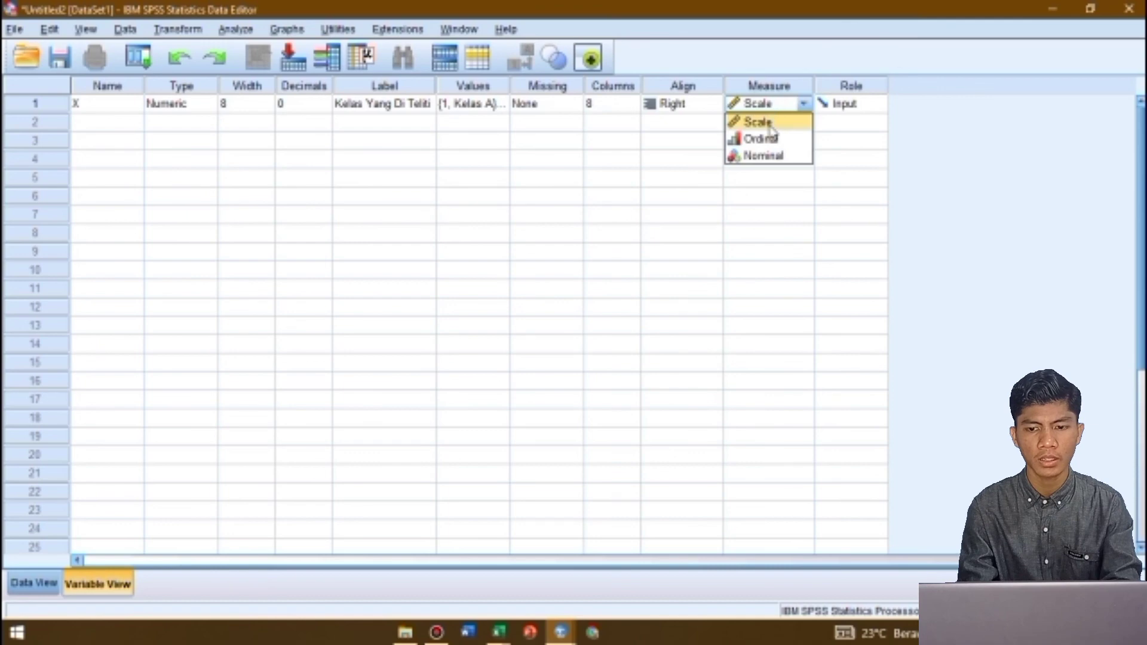
left_click(769, 123)
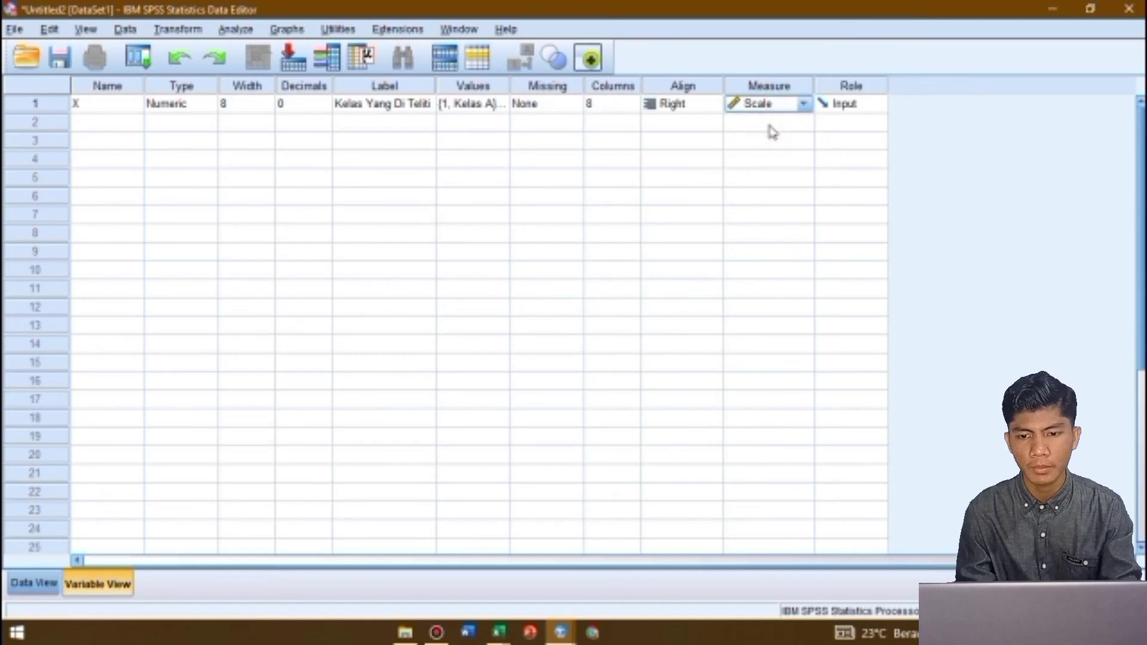
Define the second variable with the name Y, 0 decimals and the label "Nilai UAS"
left_click(133, 123)
type("Y")
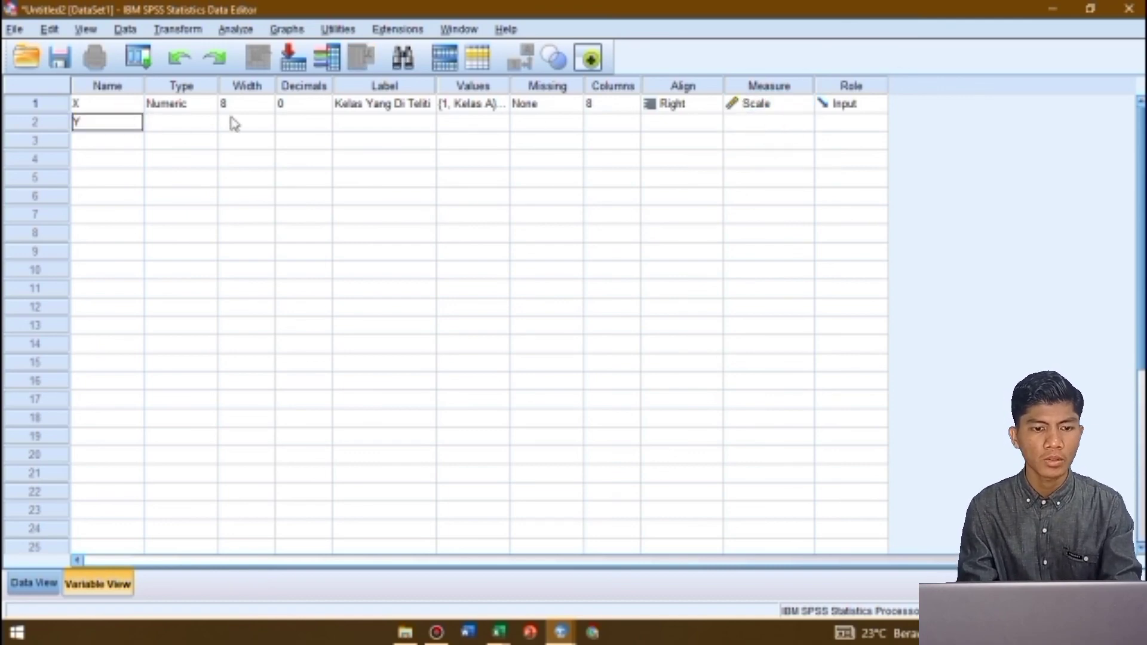
key("Return")
key("Tab")
left_click(293, 119)
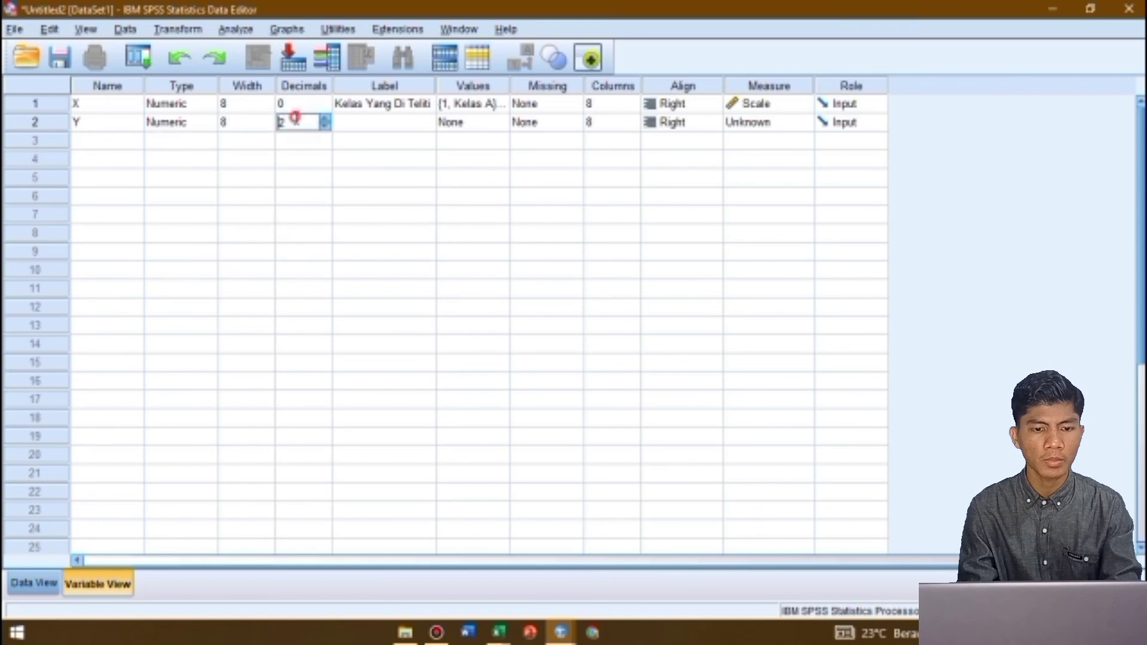
left_click(323, 126)
left_click(367, 125)
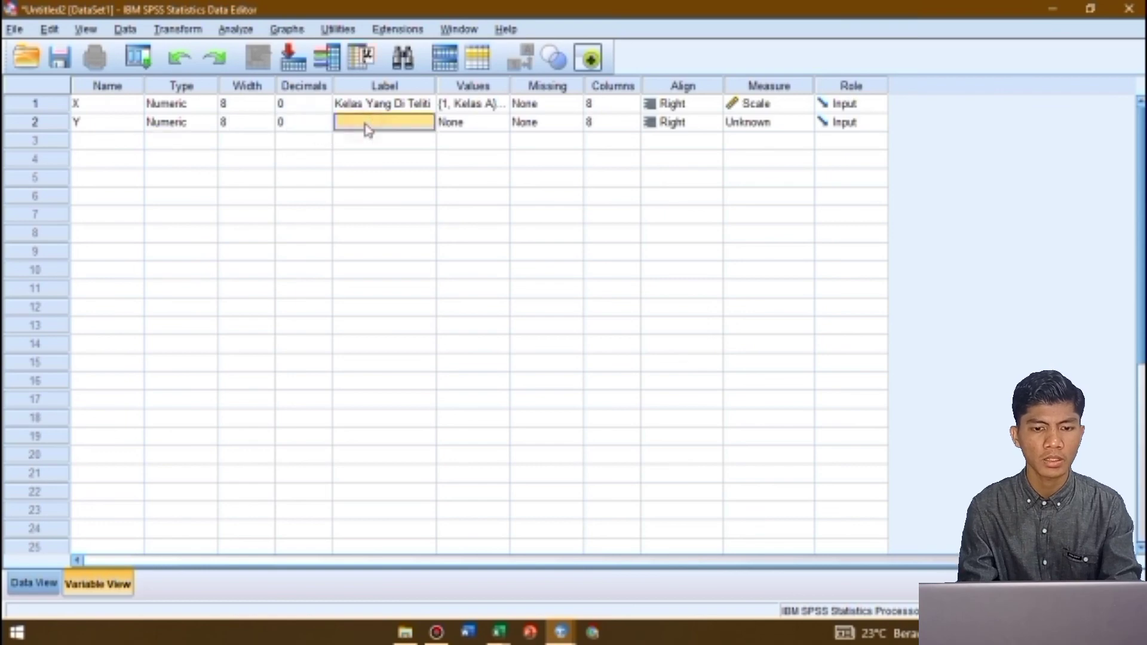
type("Nilai UAS")
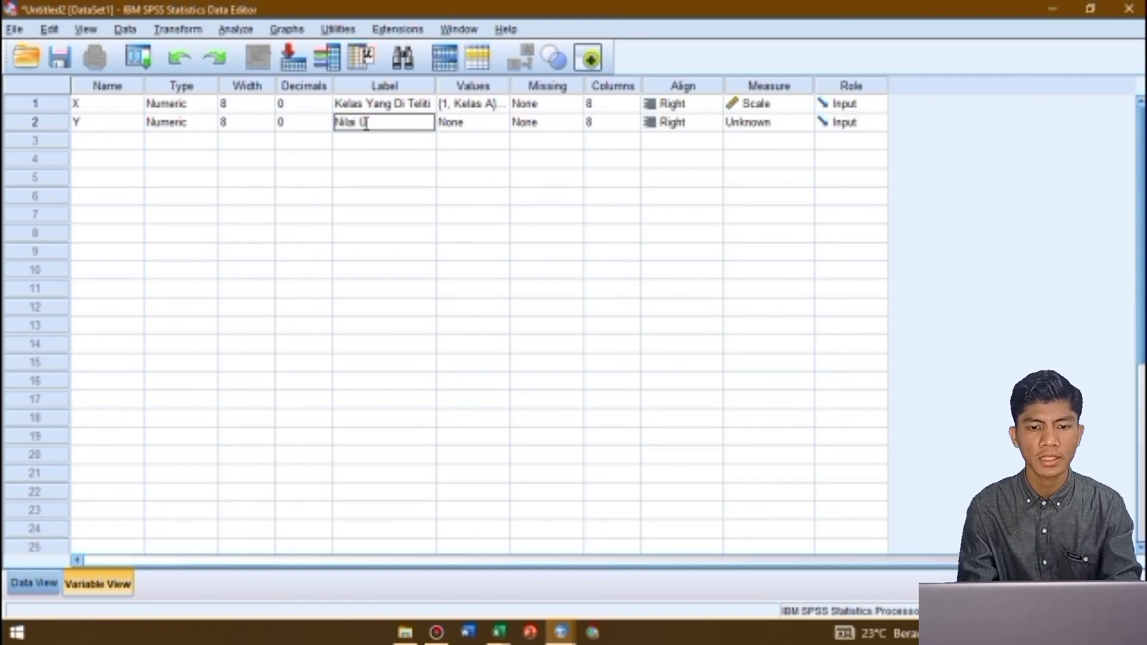
Show the dataset's data sheet, switch to Excel and select the sample A values in C16:C21
left_click(24, 583)
key("alt+Tab")
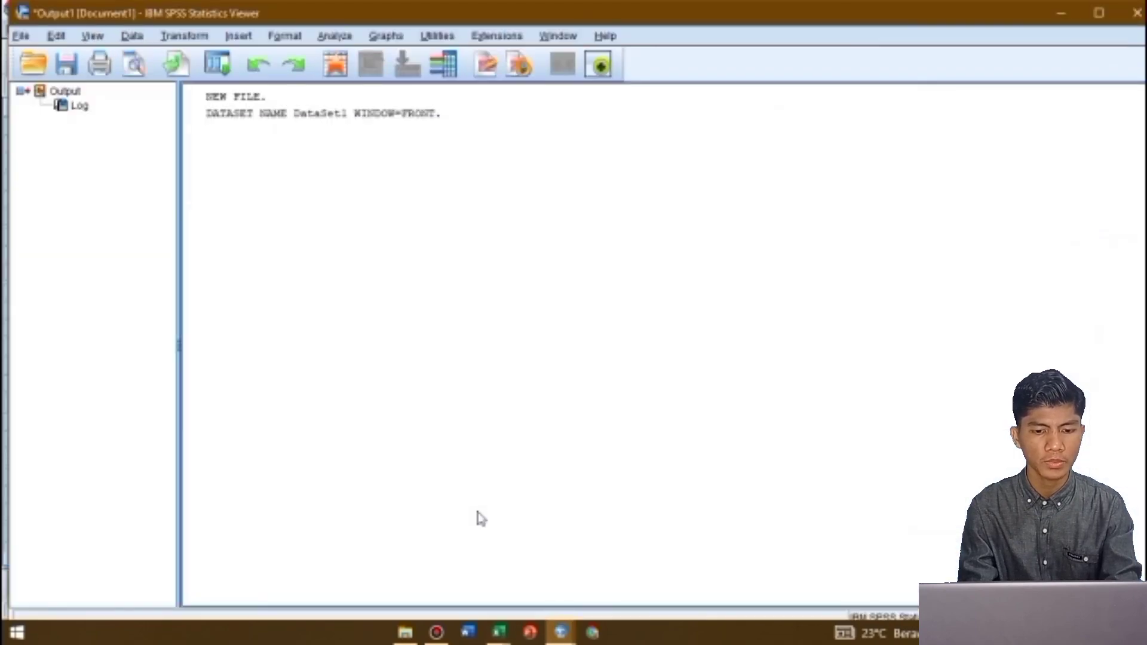
key("alt+Tab")
key("alt+Tab")
key("alt+Tab")
scroll(477, 511, "down", 5)
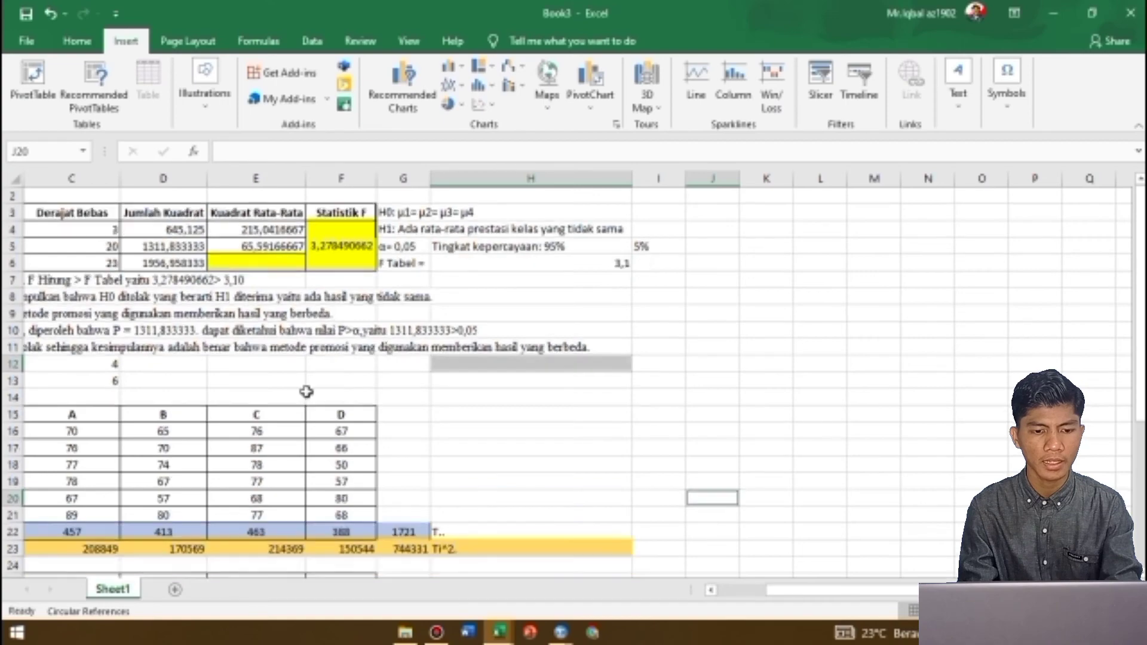
scroll(418, 466, "left", 2)
scroll(306, 392, "up", 3)
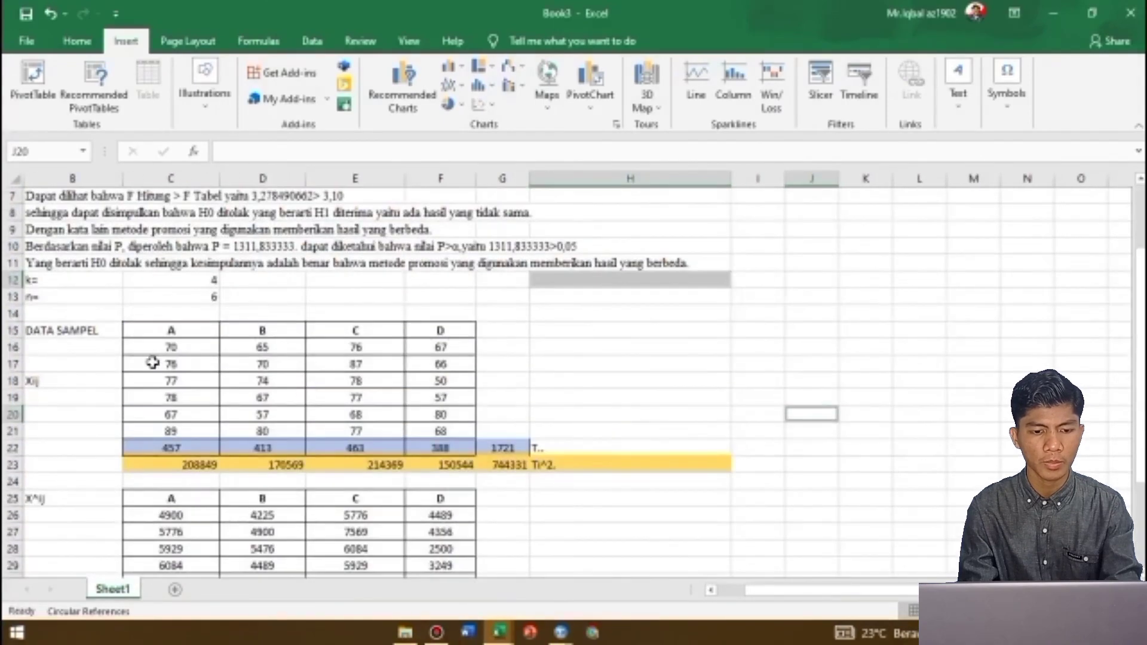
left_click_drag(186, 348, 192, 432)
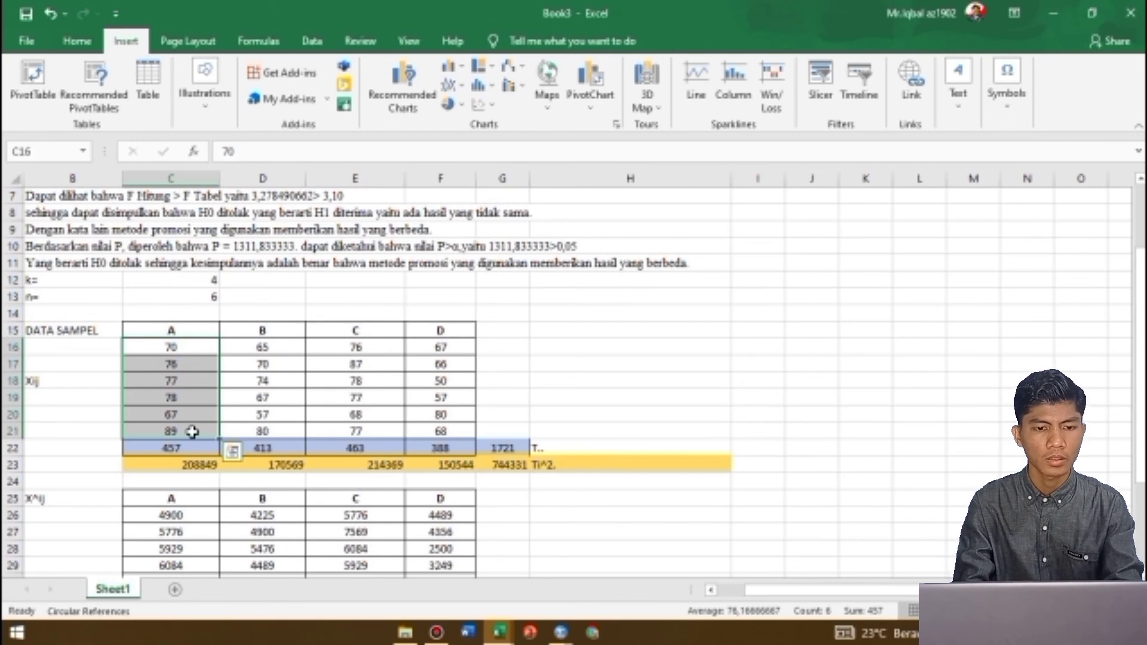
Copy the sample A values from Excel into variable Y of the SPSS data sheet, starting at row 1
key("alt+Tab")
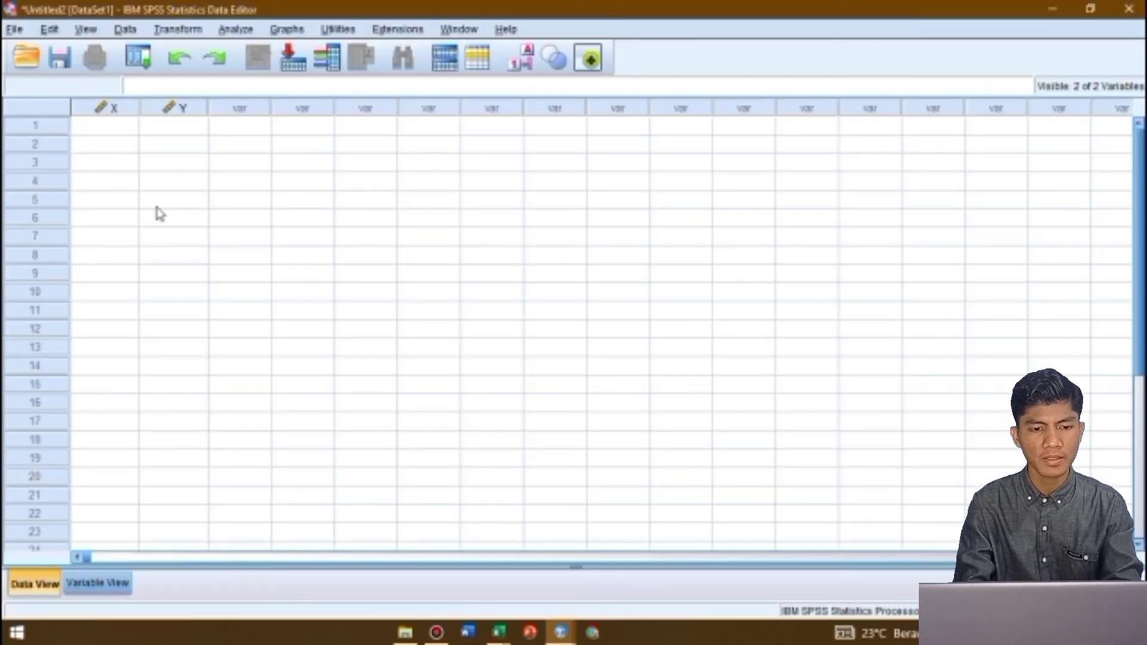
left_click(119, 132)
left_click(183, 126)
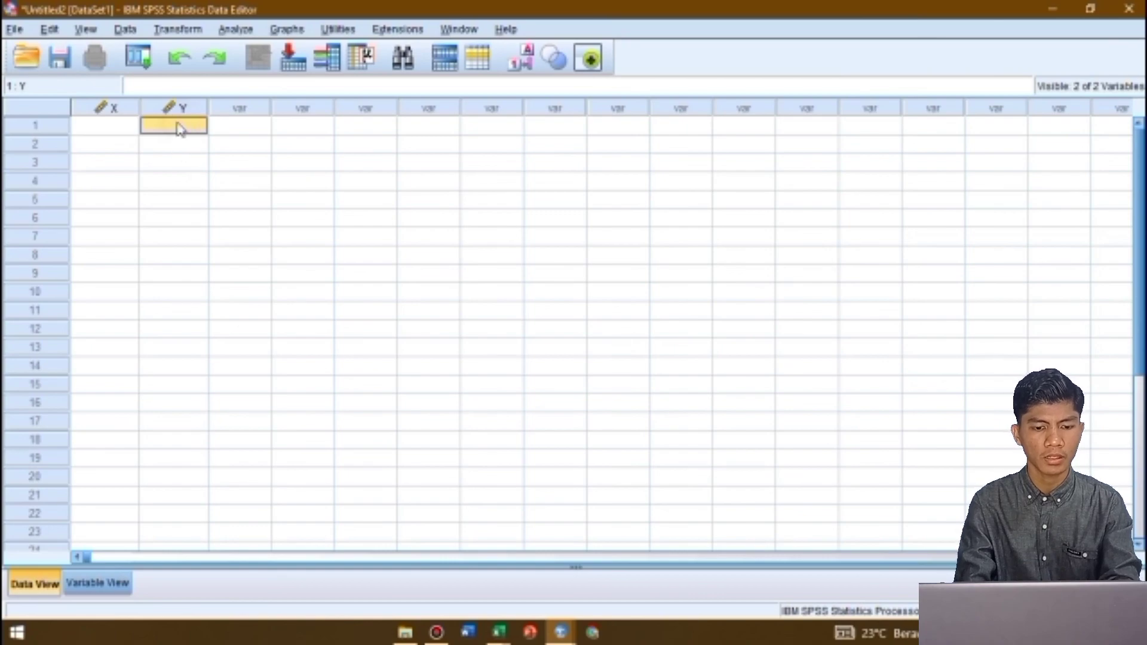
key("alt+Tab")
key("ctrl+c")
key("alt+Tab")
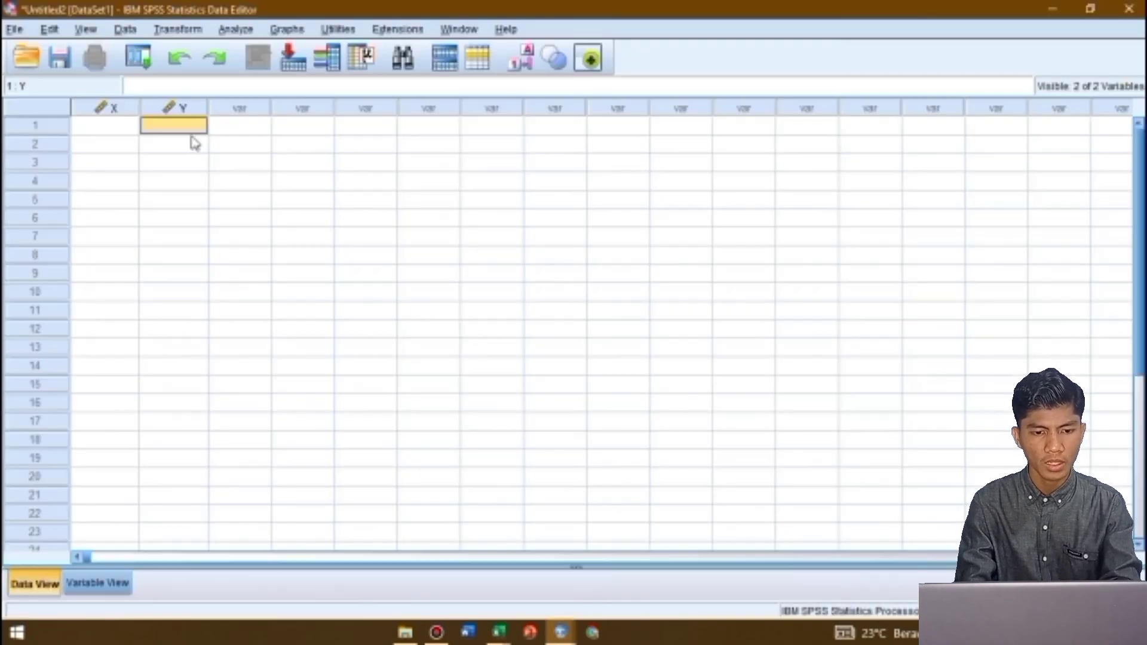
key("ctrl+v")
Copy the sample B values in D16:D21 in Excel and return to the SPSS data sheet
key("alt+Tab")
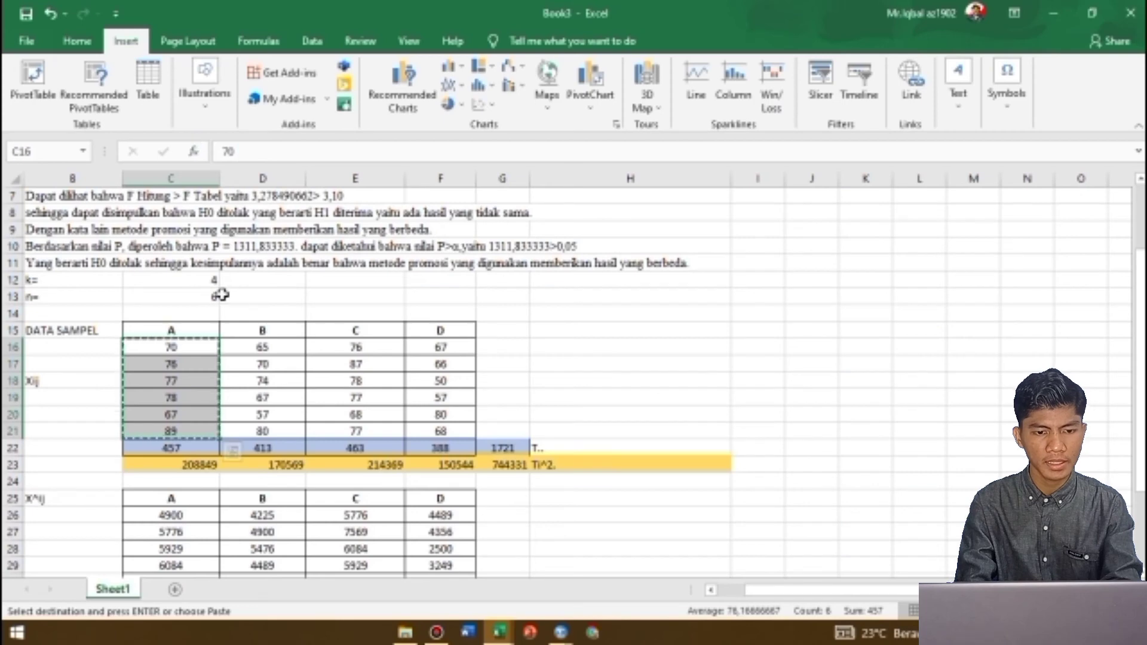
left_click_drag(256, 346, 268, 432)
key("ctrl+c")
key("alt+Tab")
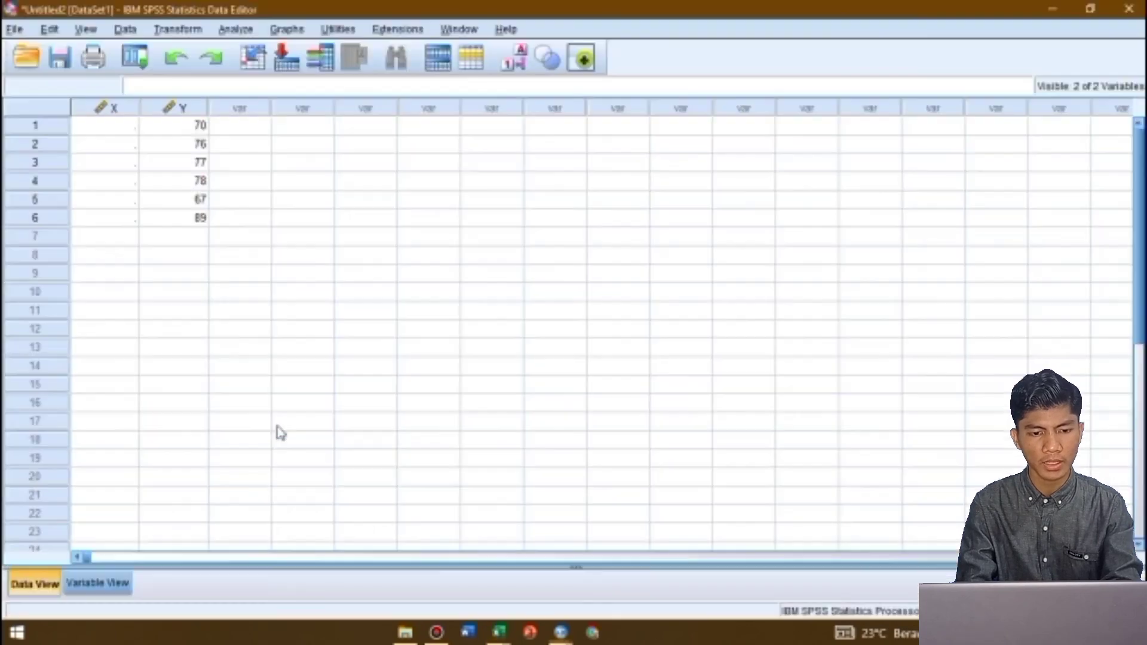
left_click(183, 237)
Enter 1 in X for rows 1 to 6 and paste the sample B values into Y from row 7
left_click(126, 124)
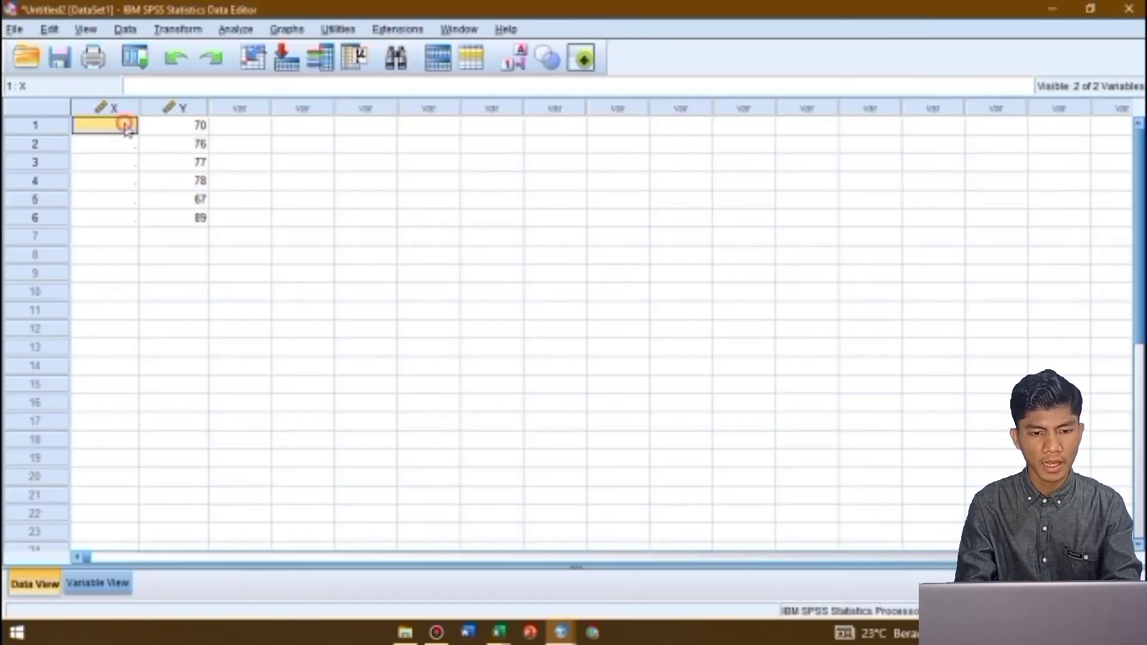
type("1")
key("Return")
type("1")
key("Return")
type("1")
key("Return")
type("1")
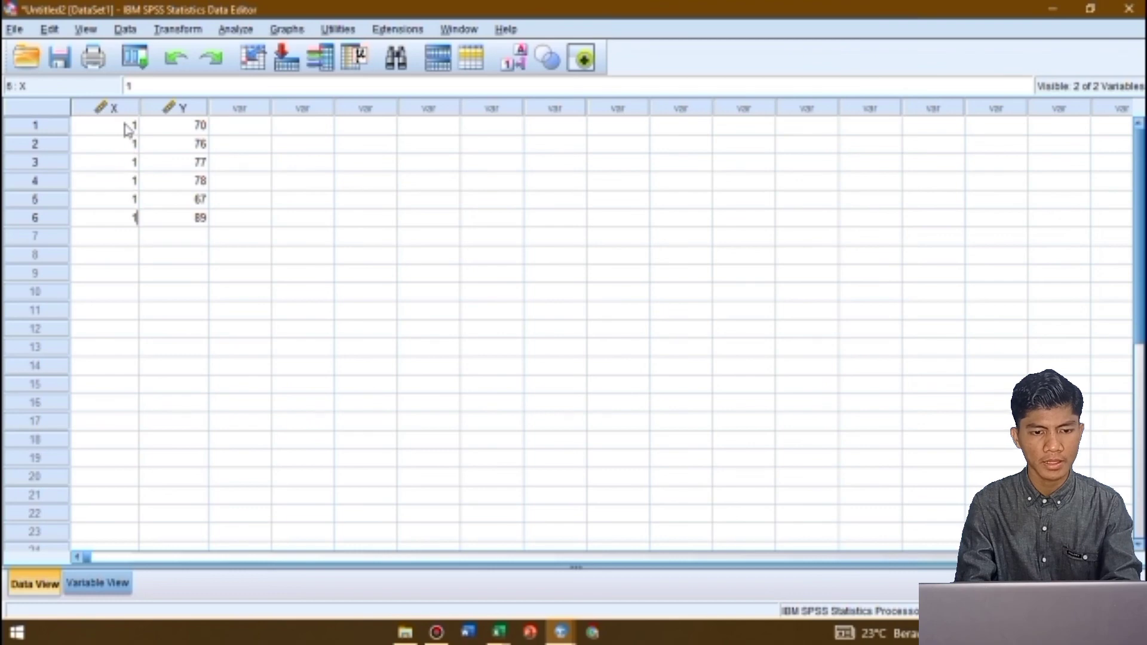
key("Return")
left_click(209, 233)
key("ctrl+v")
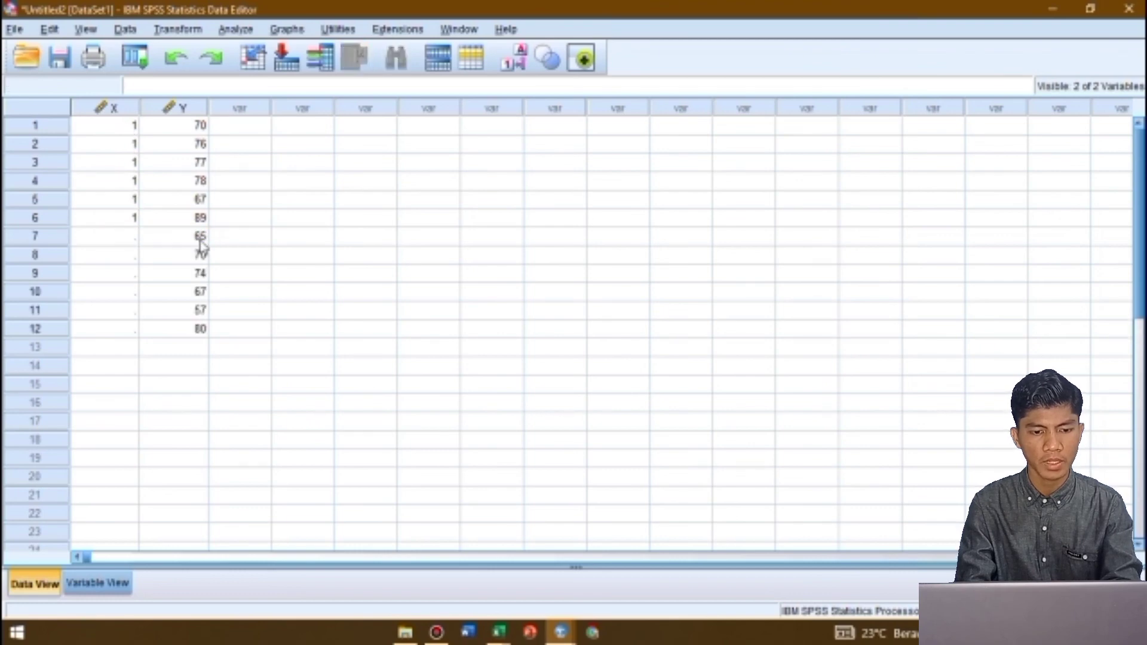
Copy the sample C values in E16:E21 in Excel and return to the SPSS data sheet
key("alt+Tab")
left_click_drag(323, 346, 335, 431)
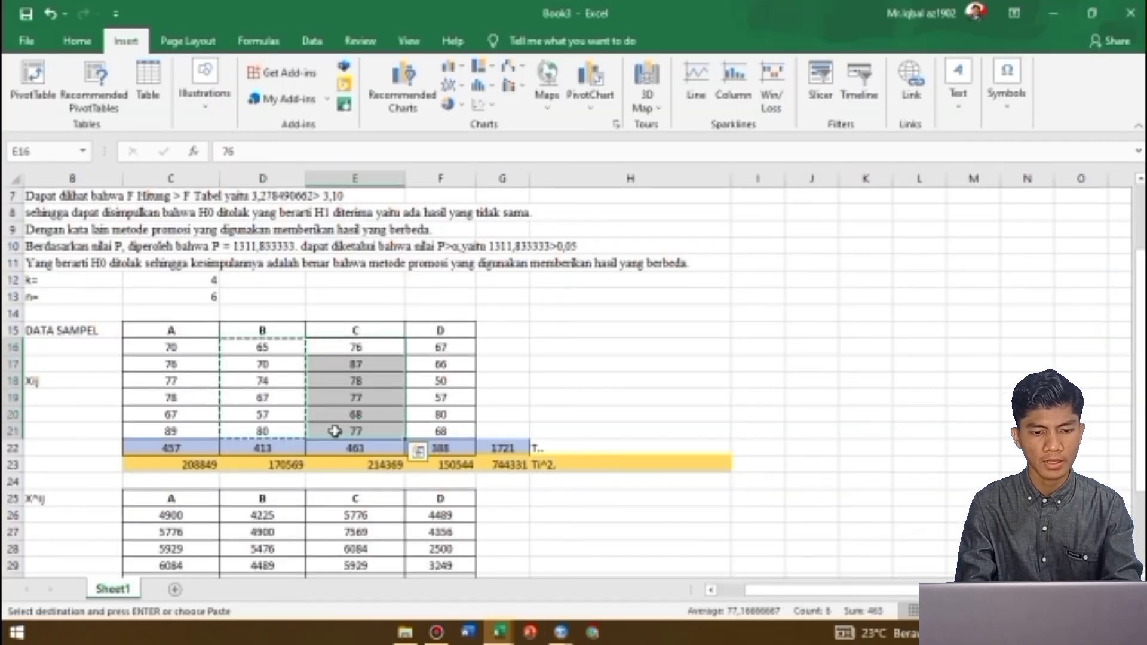
key("ctrl+c")
key("alt+Tab")
Enter 2 in X for rows 7 to 12 and paste the sample C values into Y from row 13
left_click(116, 236)
type("2 2 2 2 2 2")
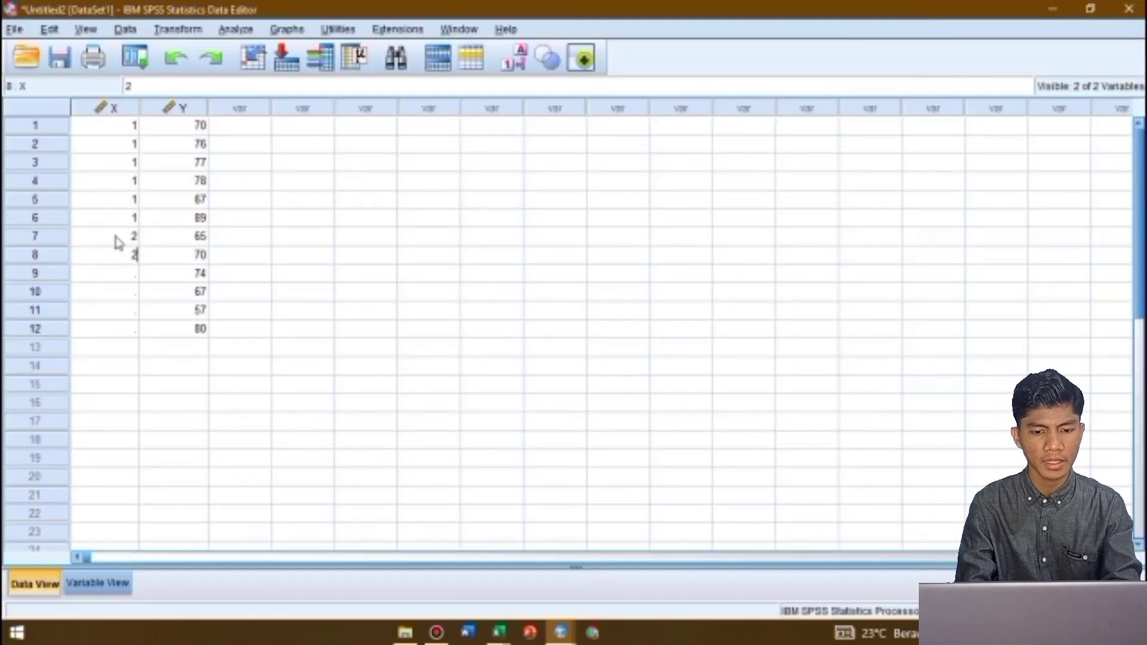
key("Return")
key("Tab")
key("ctrl+v")
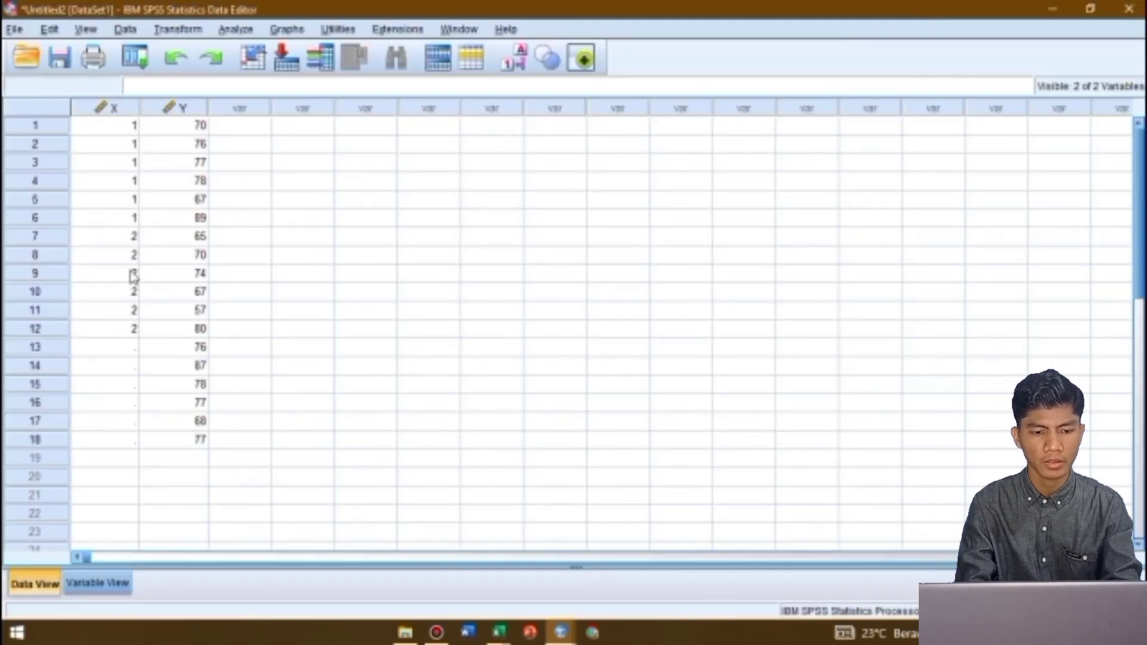
Enter the group code 3 in X for rows 13 to 18
left_click(120, 347)
type("3 3 3 3 3 3")
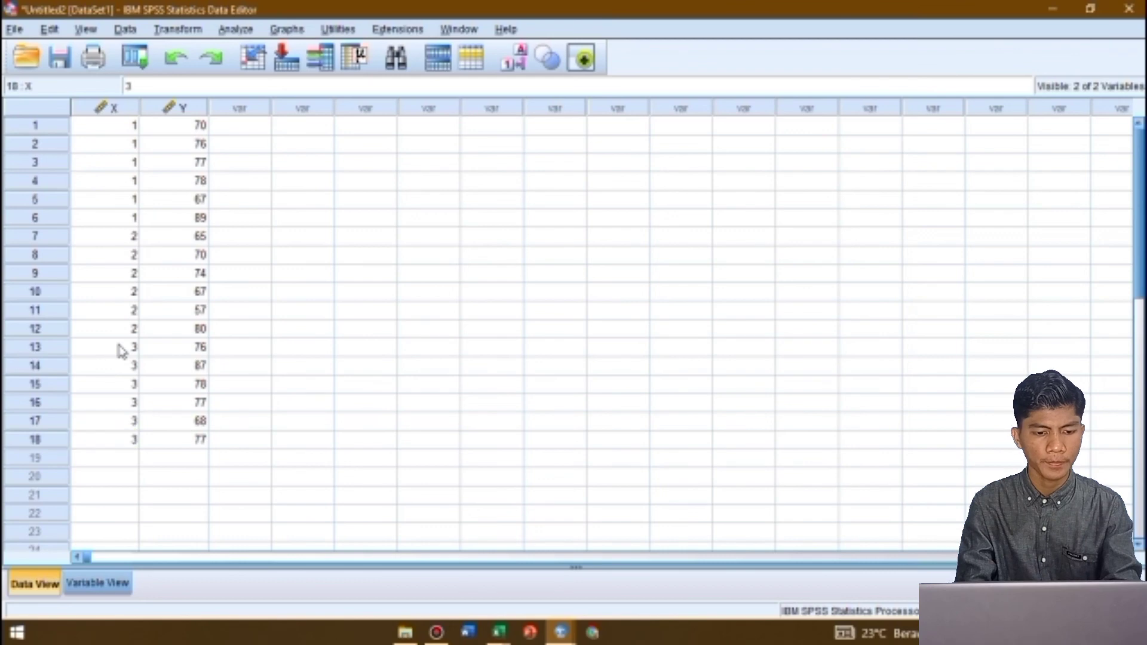
key("Tab")
Copy the sample D values in F16:F21 from Excel into Y in SPSS, starting at row 19
key("alt+Tab")
left_click_drag(434, 352, 440, 431)
key("ctrl+c")
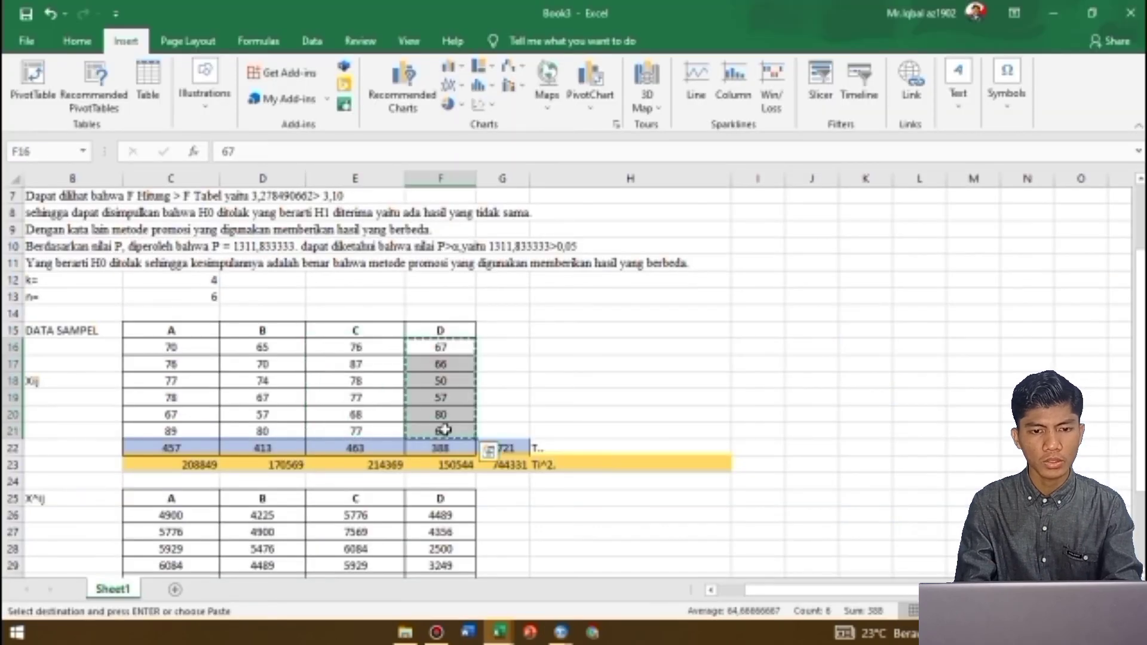
key("alt+Tab")
key("ctrl+v")
Enter the group code 4 in X for rows 19 to 24
left_click(128, 461)
type("4")
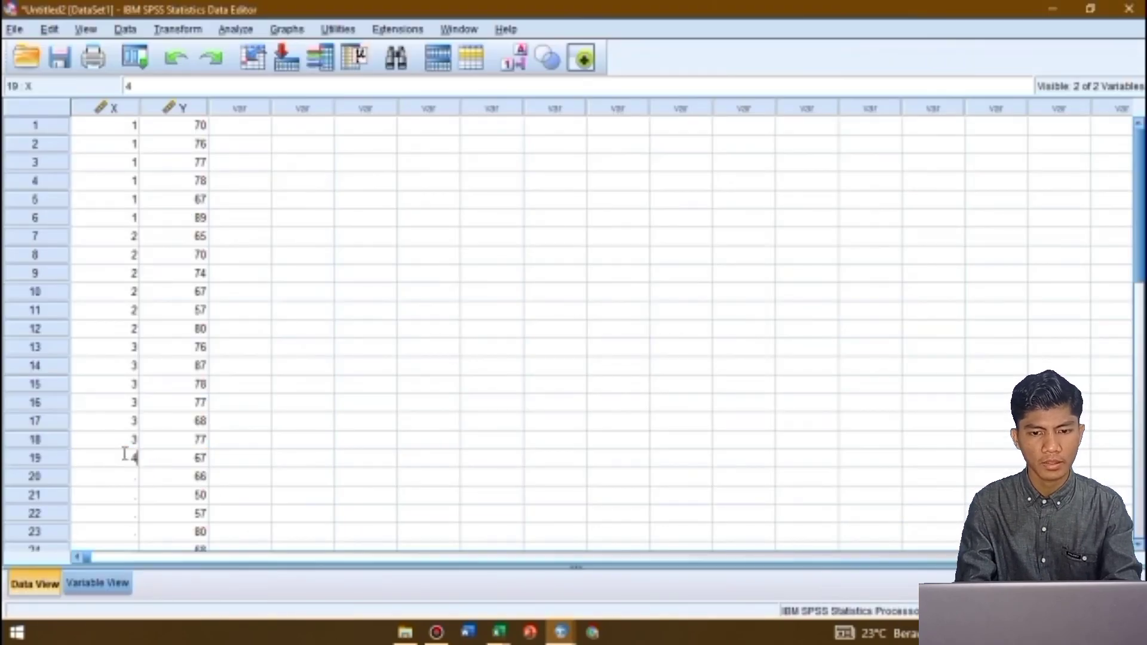
type(" 4 4 4 4 4")
left_click(402, 248)
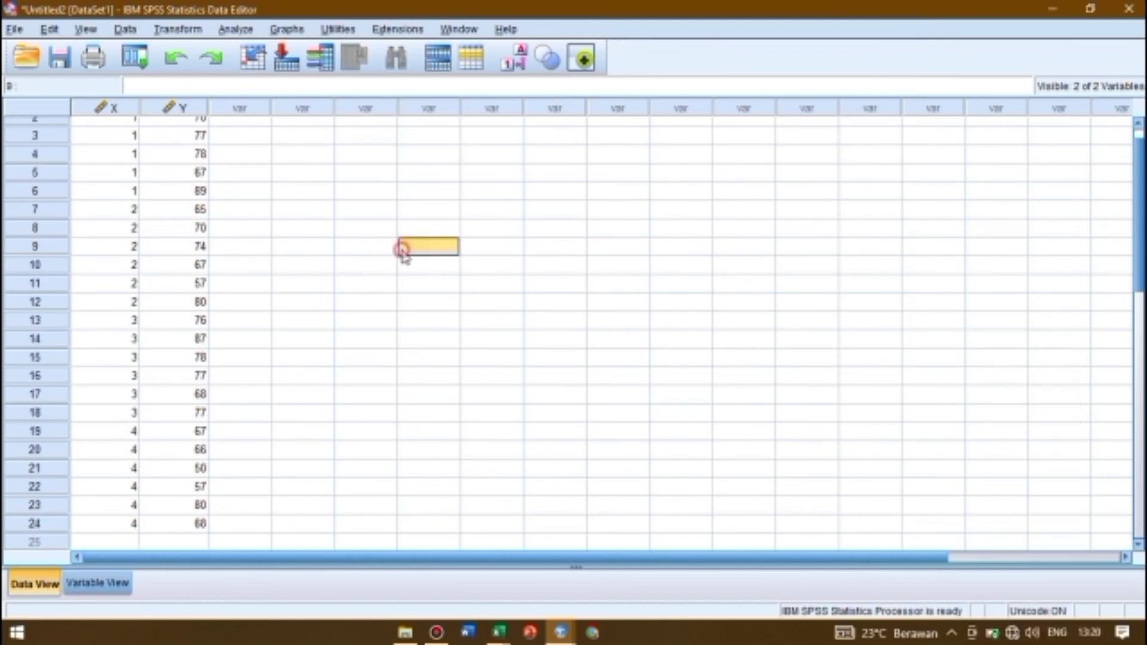
Set up a One-Way ANOVA with Nilai UAS as the dependent variable and Kelas Yang Di Teliti as the factor
left_click(245, 36)
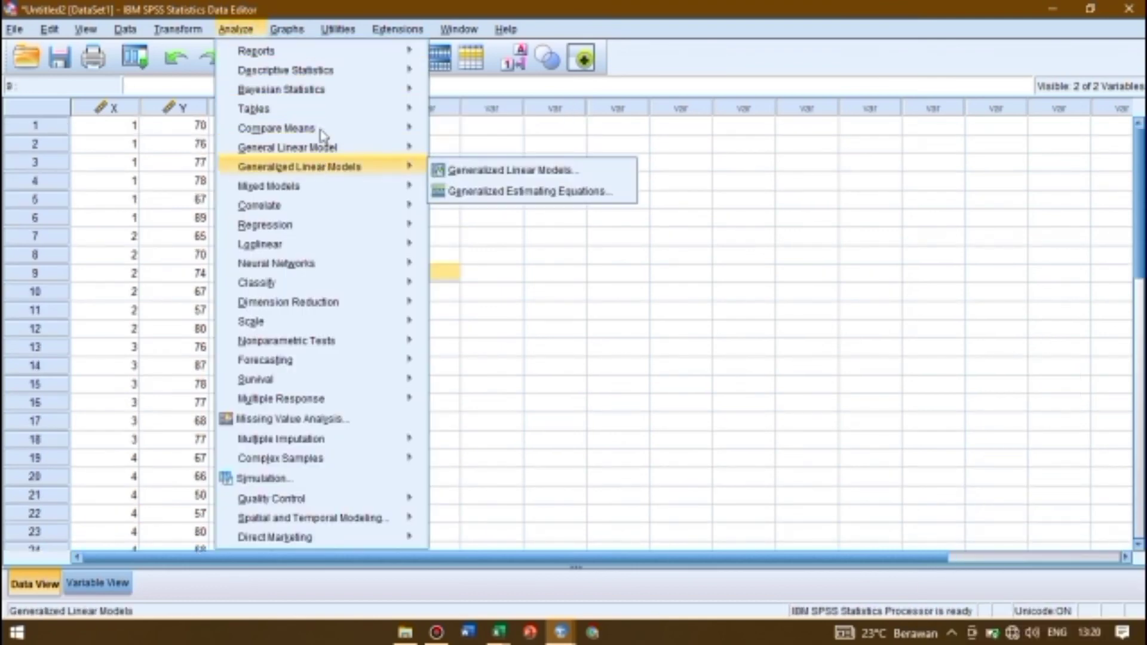
mouse_move(333, 133)
left_click(499, 237)
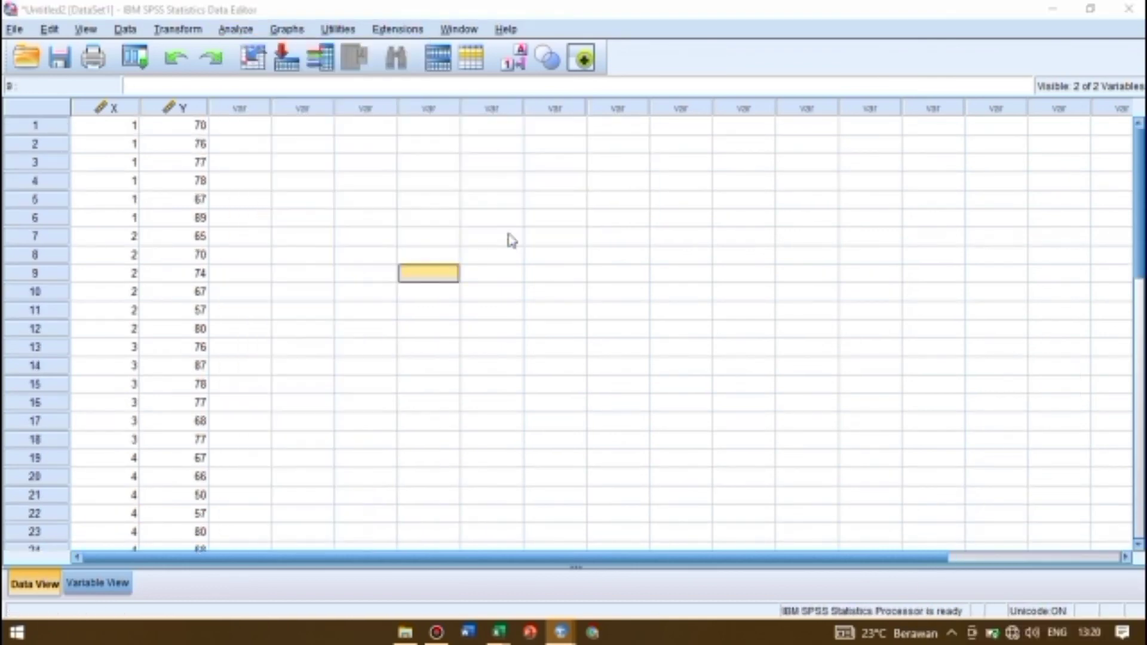
left_click(747, 273)
left_click(827, 293)
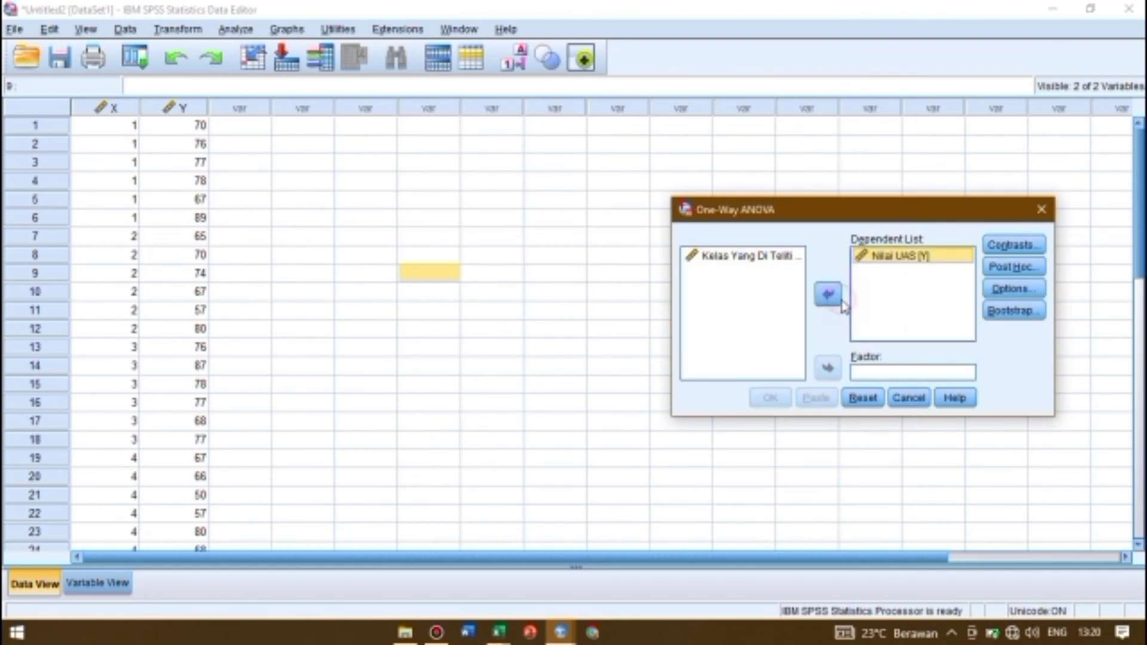
left_click(773, 257)
left_click(828, 368)
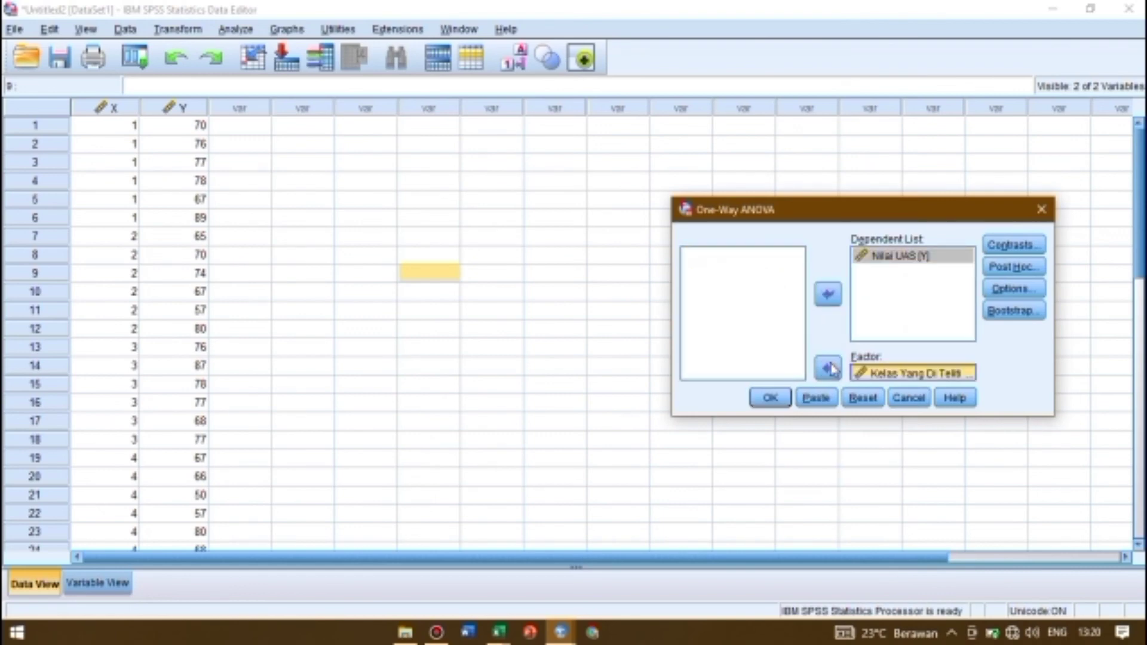
Leave the contrasts unset and enable the Tukey post hoc comparison at significance level 0.05
left_click(1019, 245)
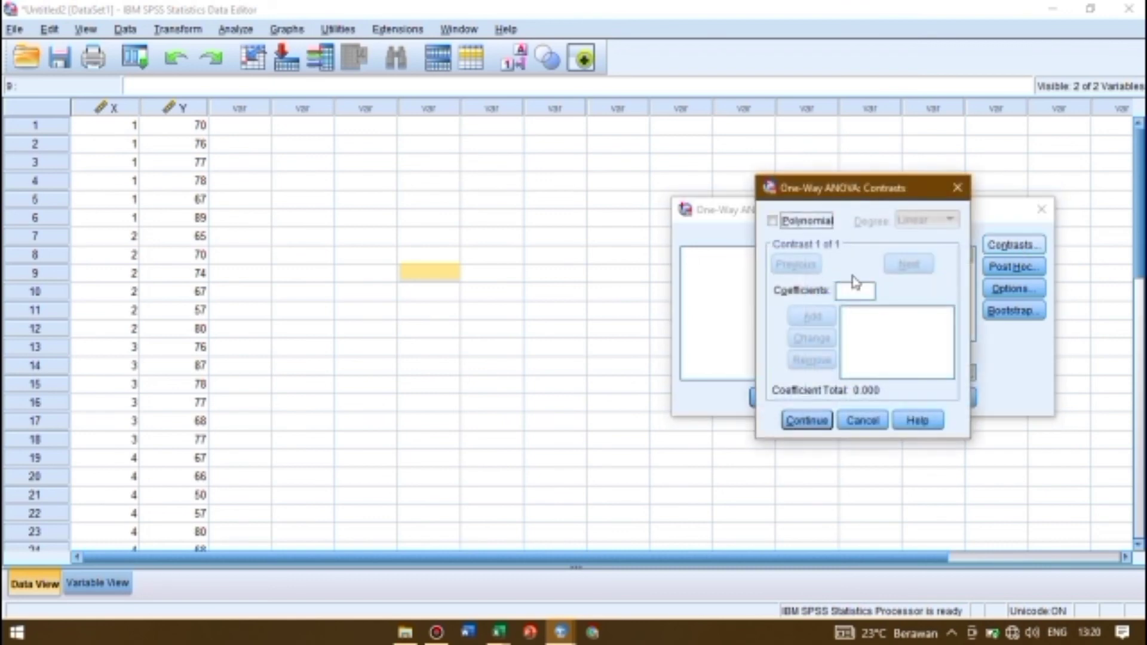
left_click(957, 187)
left_click(1014, 266)
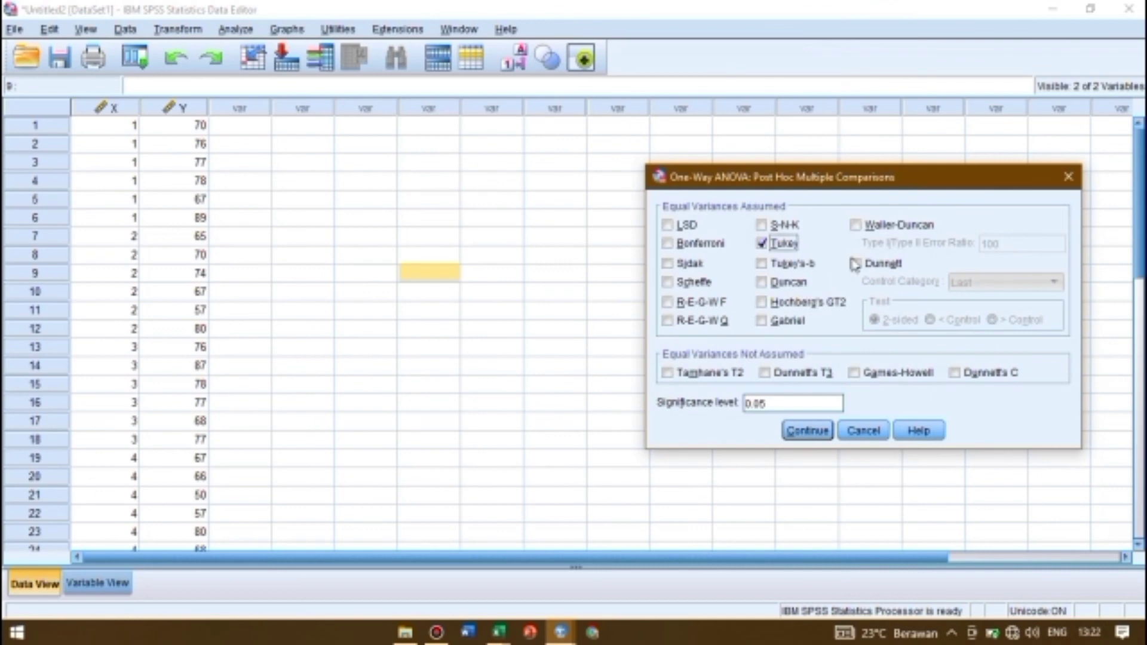
left_click(808, 431)
Include the Descriptive and Homogeneity of variance test statistics and run the One-Way ANOVA
left_click(1014, 289)
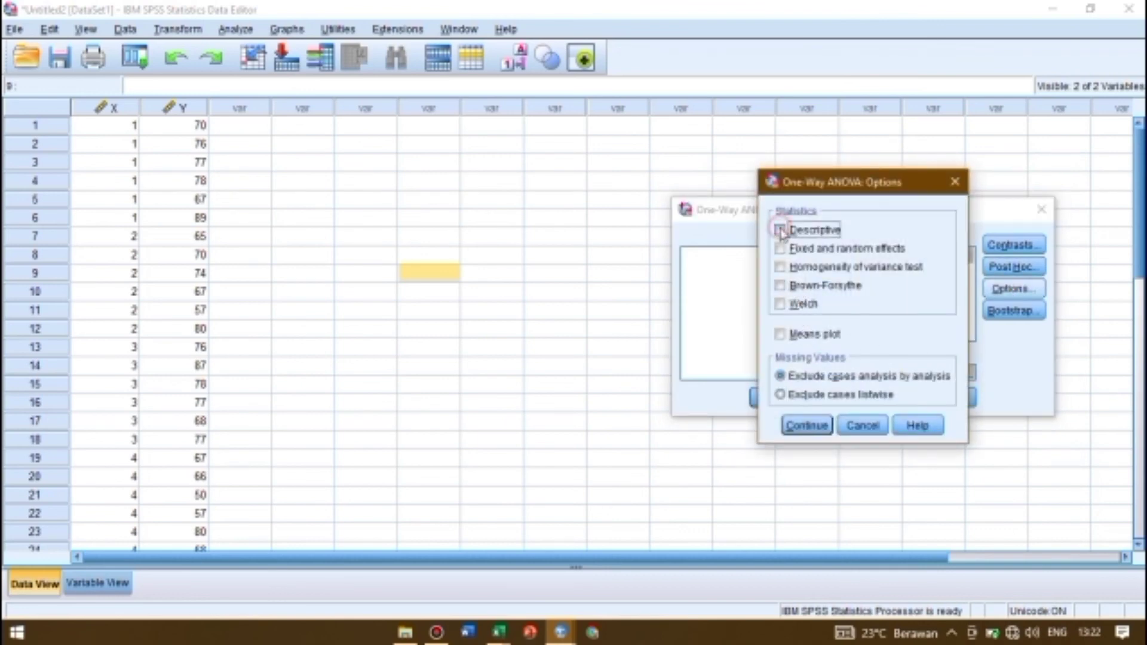
left_click(781, 267)
left_click(781, 230)
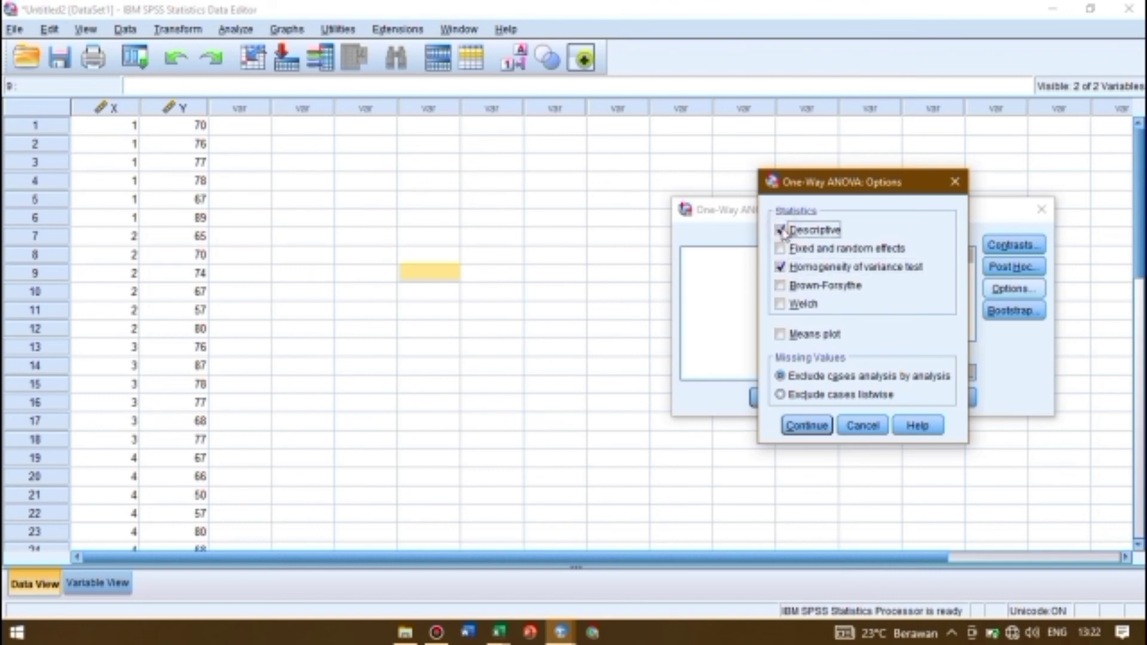
left_click(808, 426)
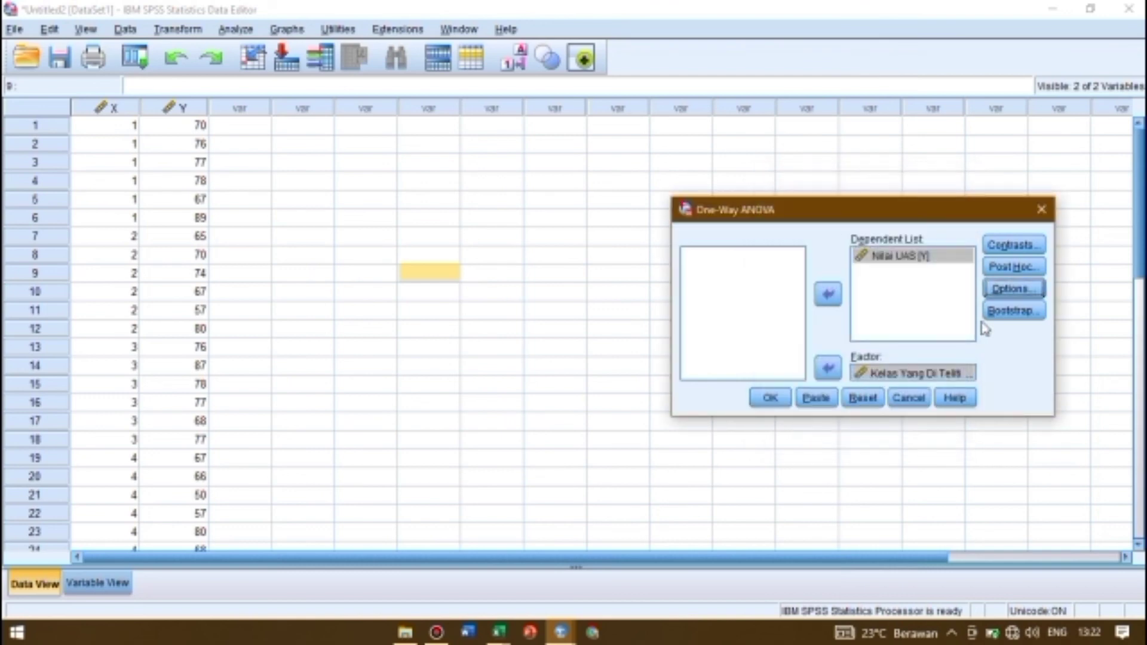
left_click(771, 398)
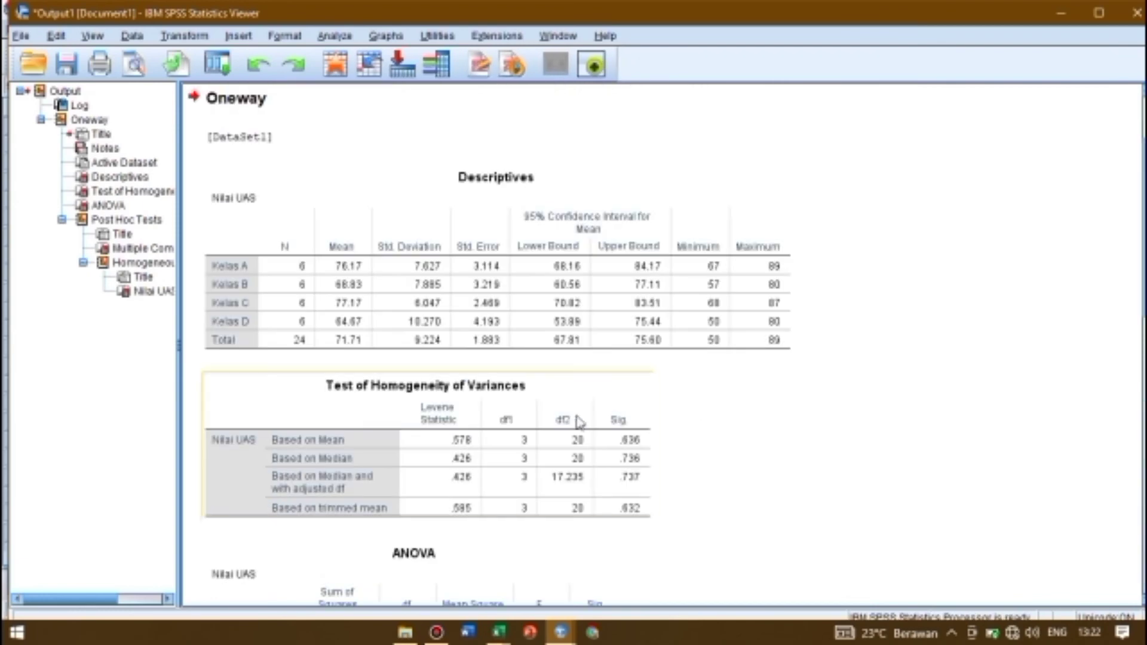
Copy the Tukey HSD Multiple Comparisons table from the ANOVA output
scroll(580, 422, "down", 10)
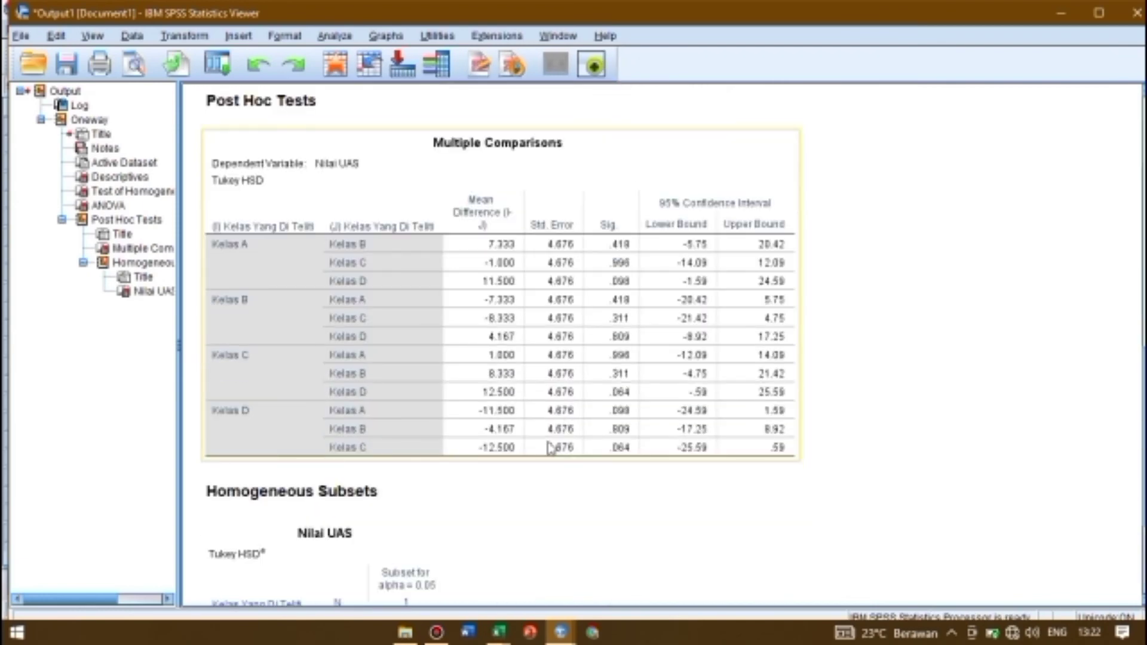
left_click(550, 460)
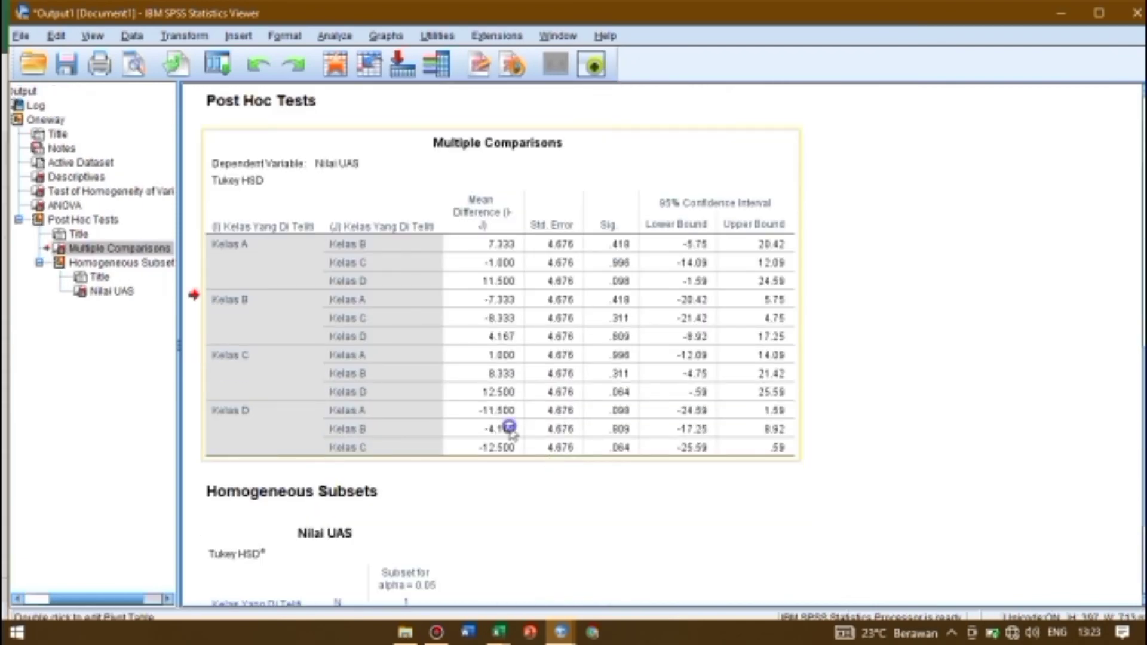
right_click(509, 426)
mouse_move(568, 480)
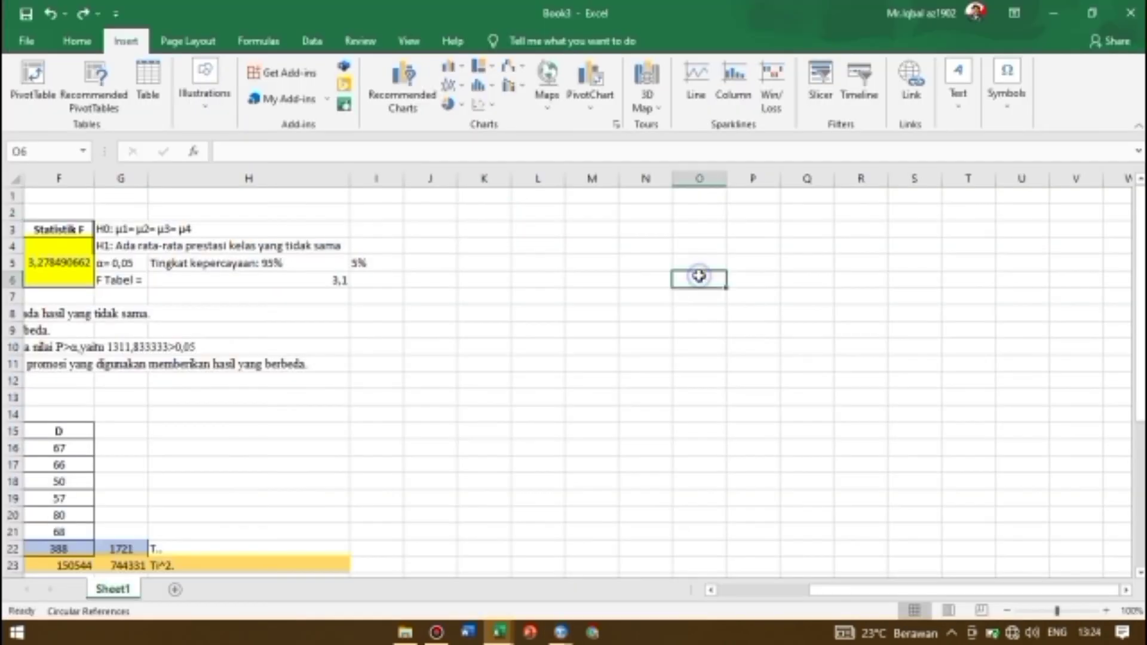
Paste the comparisons table into Excel at O6 as a JPEG picture and move it to start near column J
right_click(703, 275)
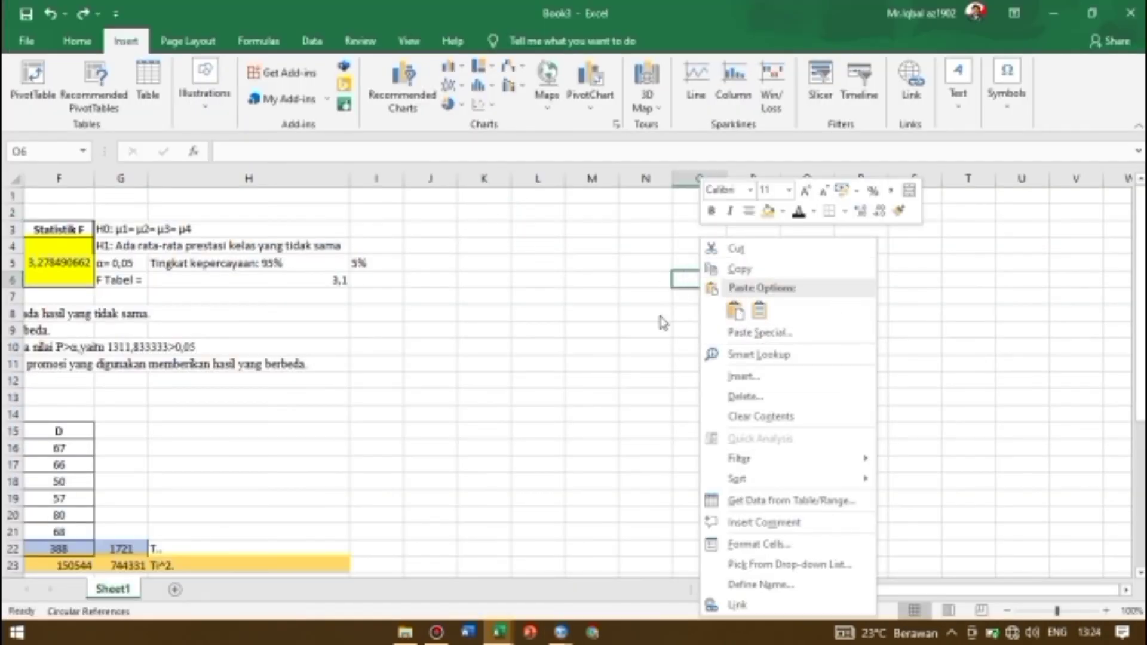
left_click(777, 334)
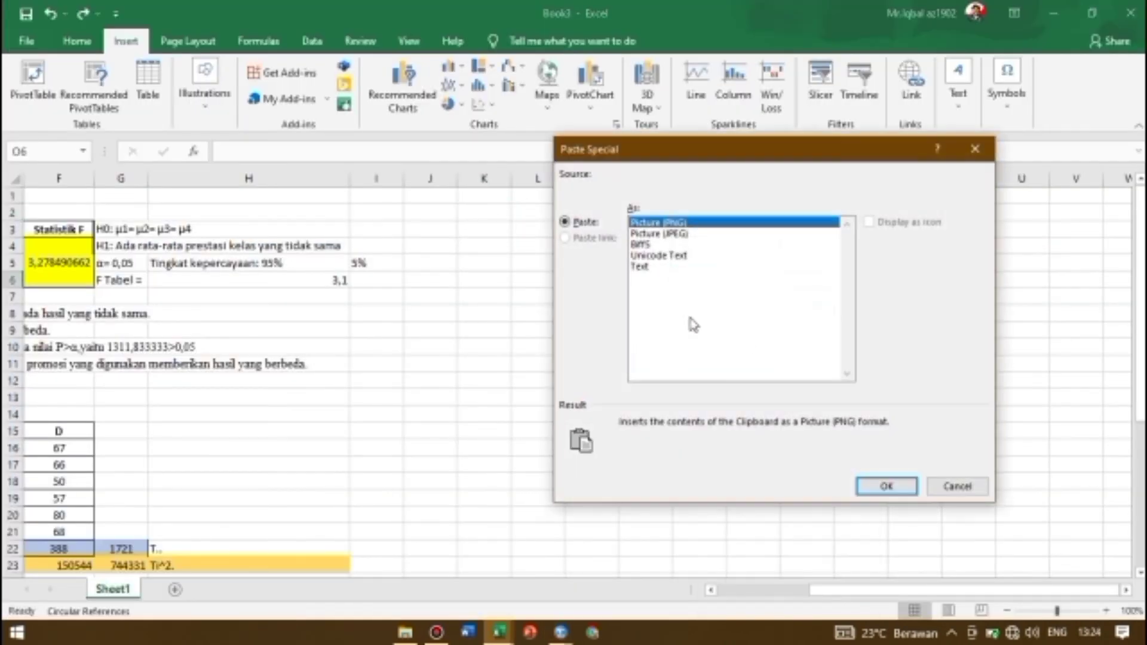
left_click(648, 234)
key("Return")
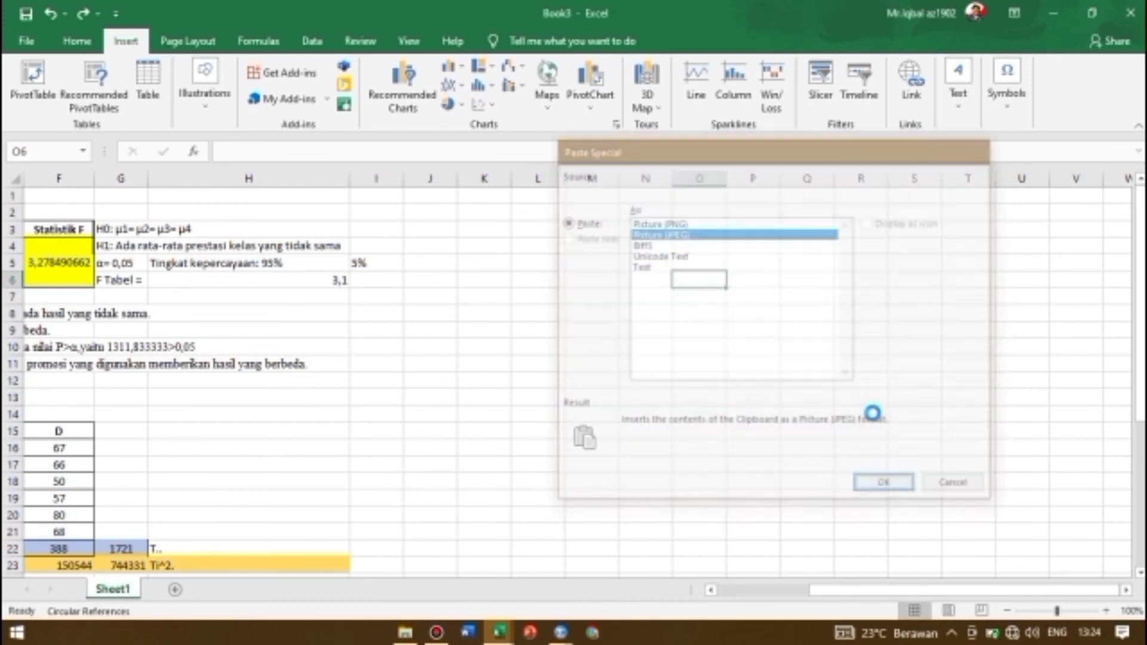
left_click_drag(871, 286, 605, 210)
Start the Anova: Single Factor tool from Data Analysis and move its dialog clear of the sample data
scroll(762, 294, "down", 1)
scroll(762, 294, "down", 10)
scroll(761, 294, "left", 3)
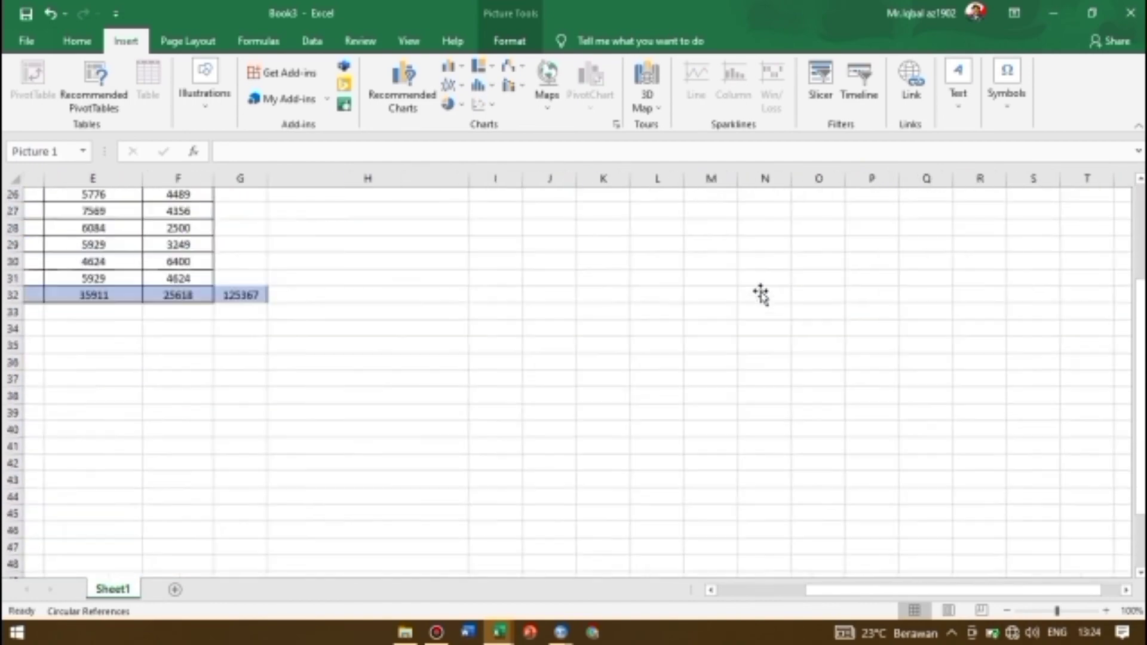
scroll(528, 371, "up", 10)
scroll(555, 386, "down", 4)
scroll(568, 394, "right", 1)
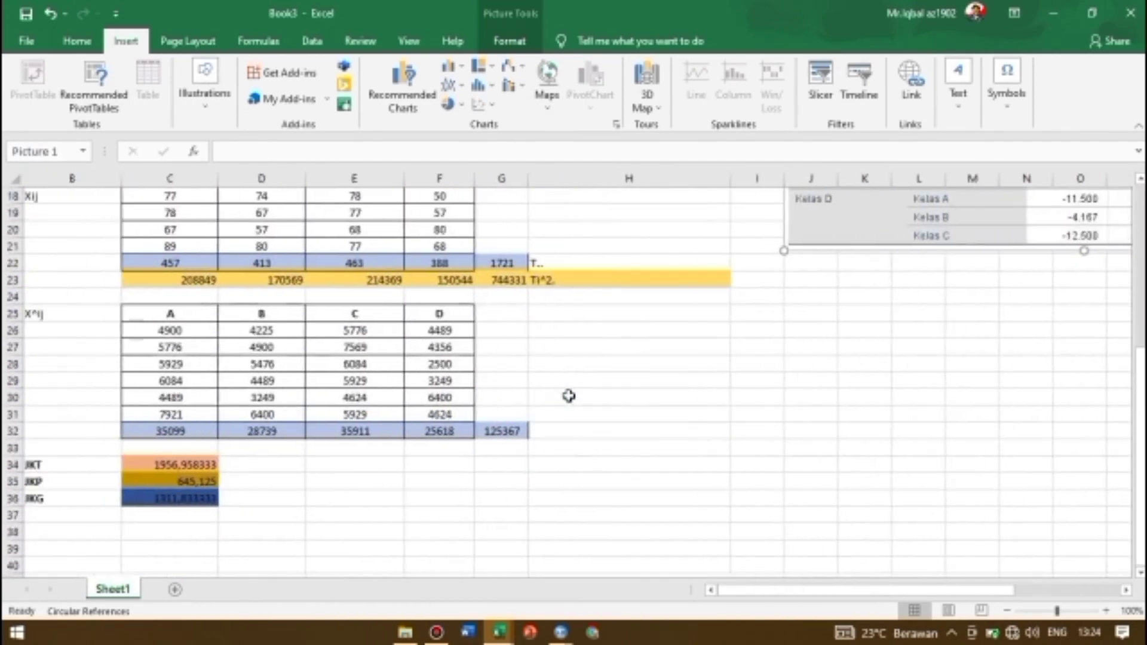
left_click(656, 396)
left_click(77, 41)
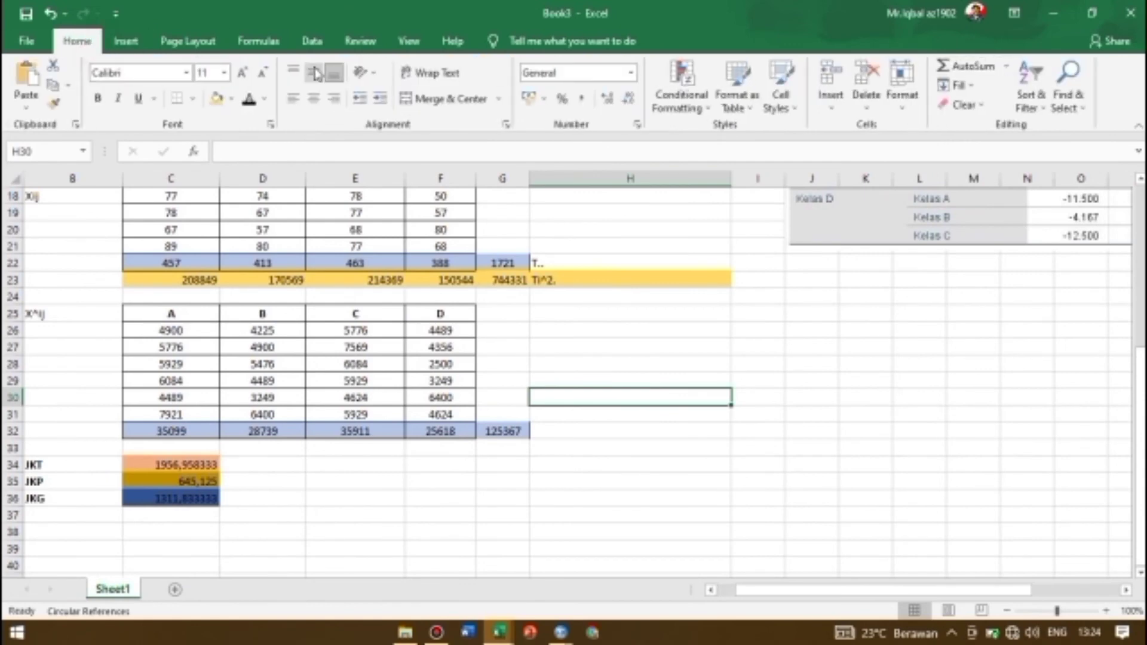
left_click(311, 42)
left_click(979, 70)
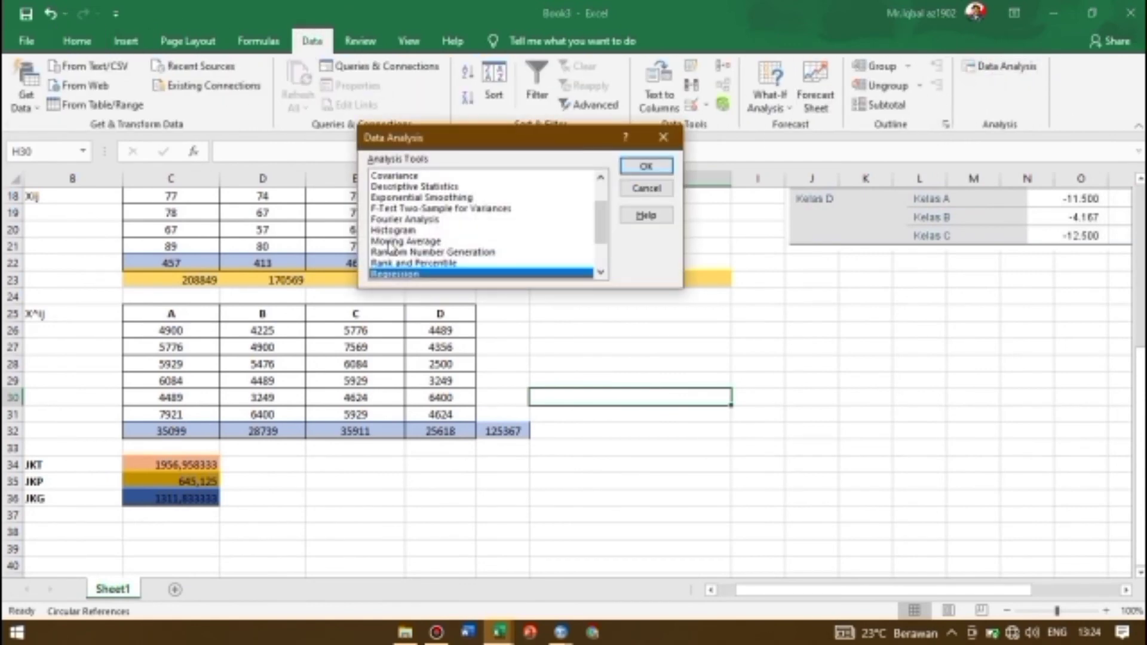
scroll(420, 229, "up", 1)
left_click(450, 175)
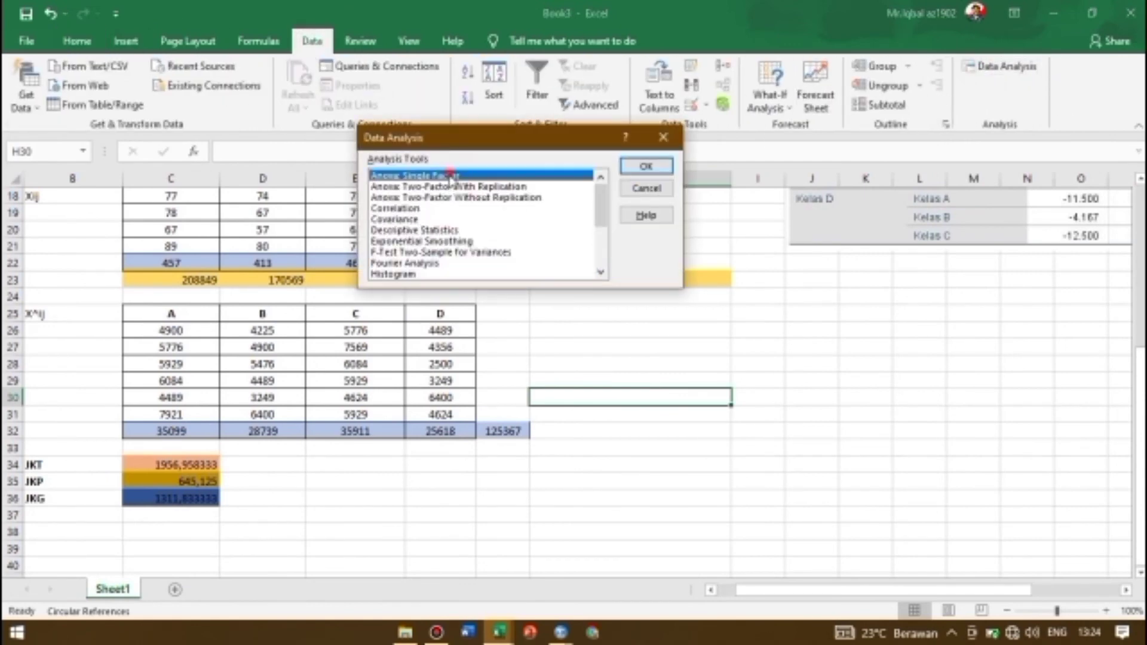
left_click(635, 167)
left_click_drag(533, 118, 705, 170)
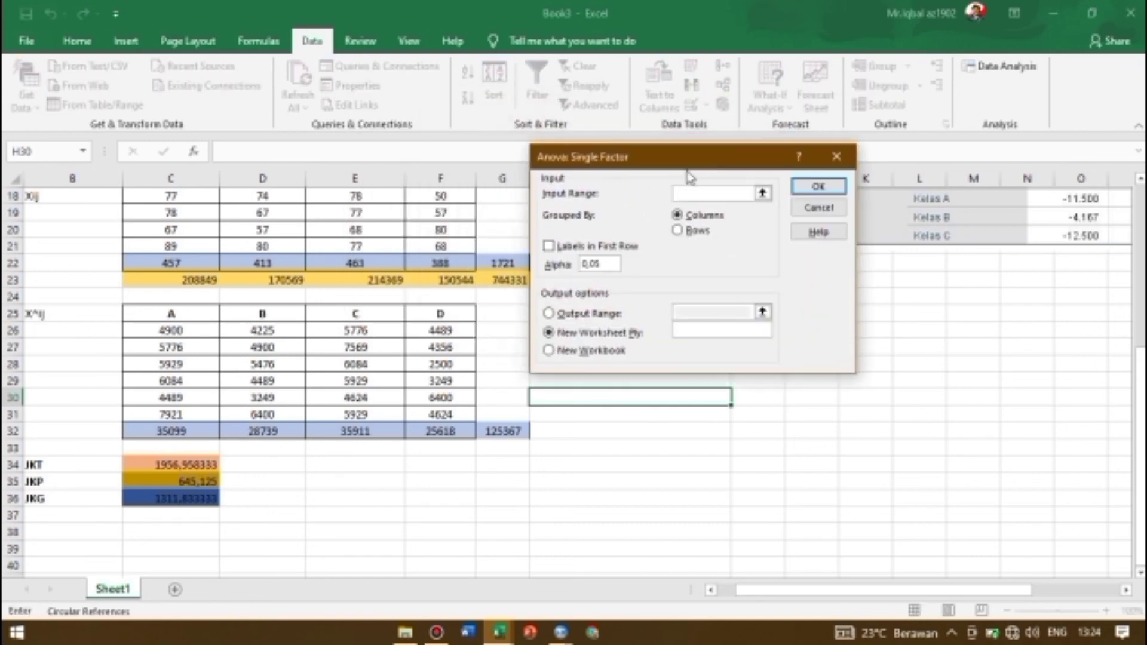
Run the single-factor ANOVA on C16:F21, grouped by columns with alpha 0,05, and output the results starting at J25
scroll(503, 290, "up", 6)
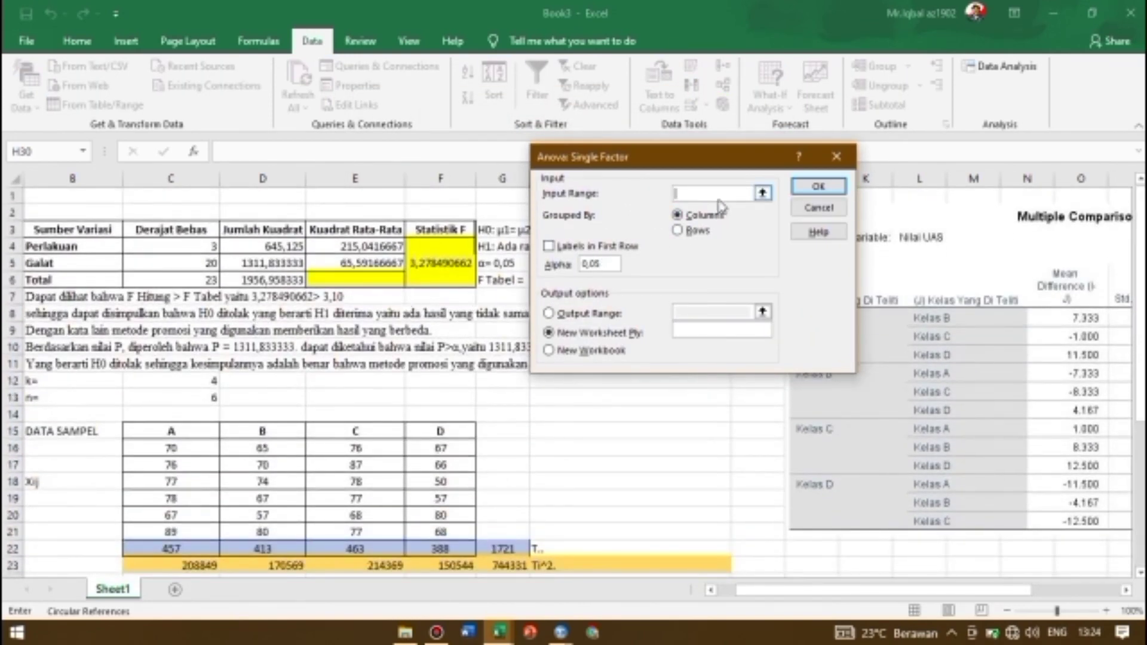
scroll(343, 372, "down", 1)
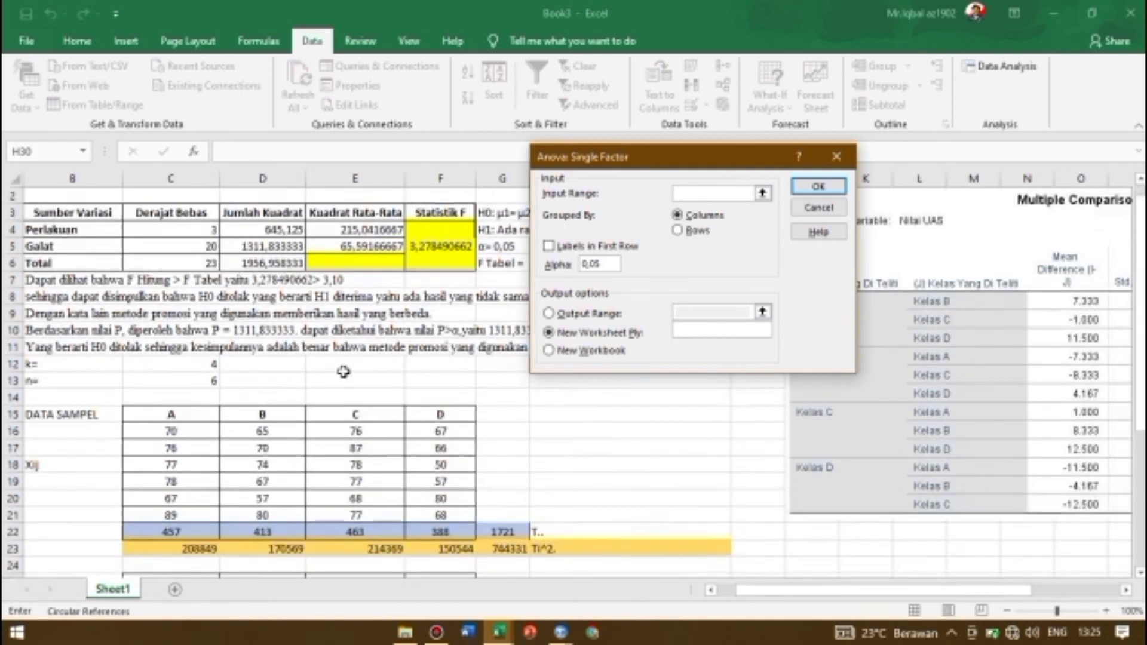
left_click_drag(173, 431, 430, 513)
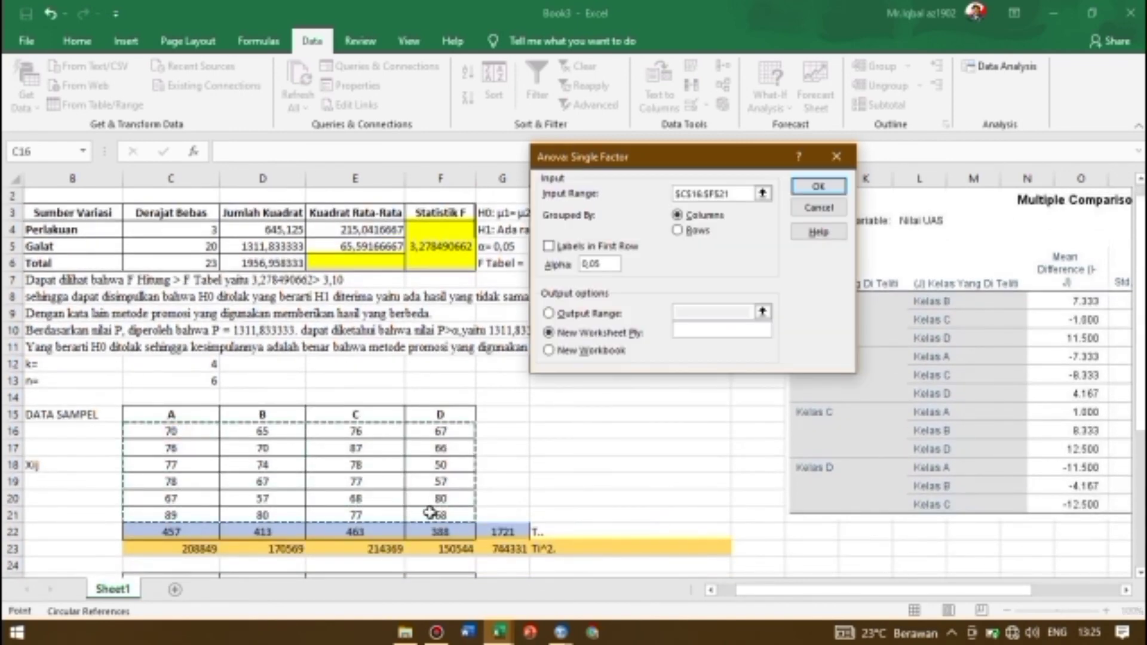
left_click(548, 313)
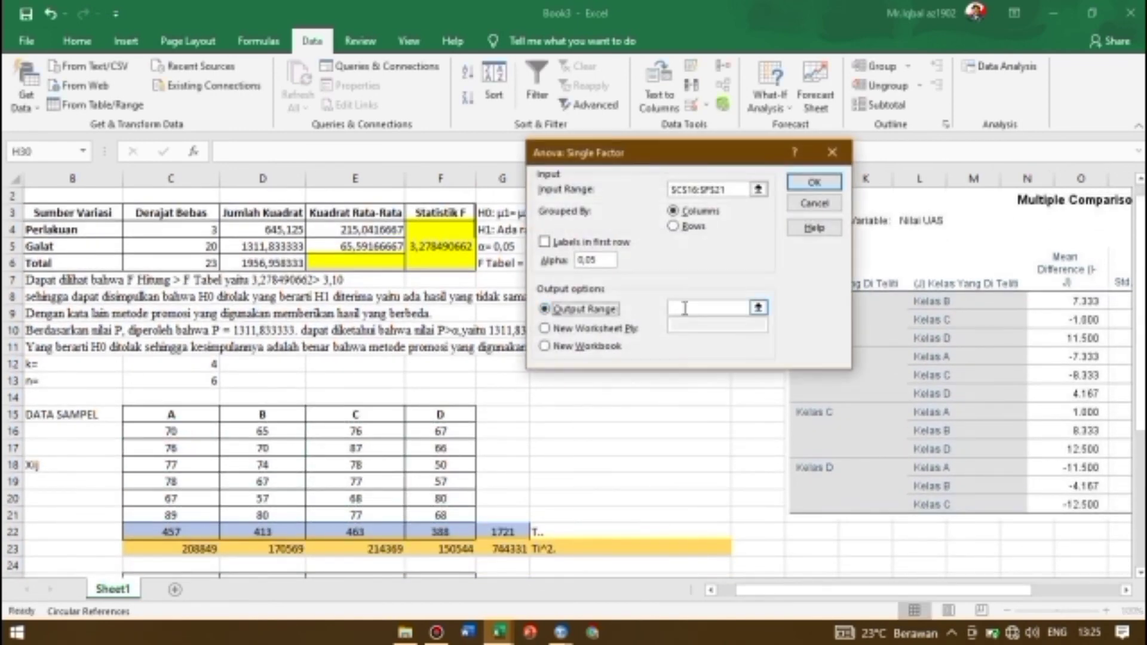
scroll(792, 430, "down", 3)
left_click_drag(791, 430, 1027, 568)
left_click(812, 180)
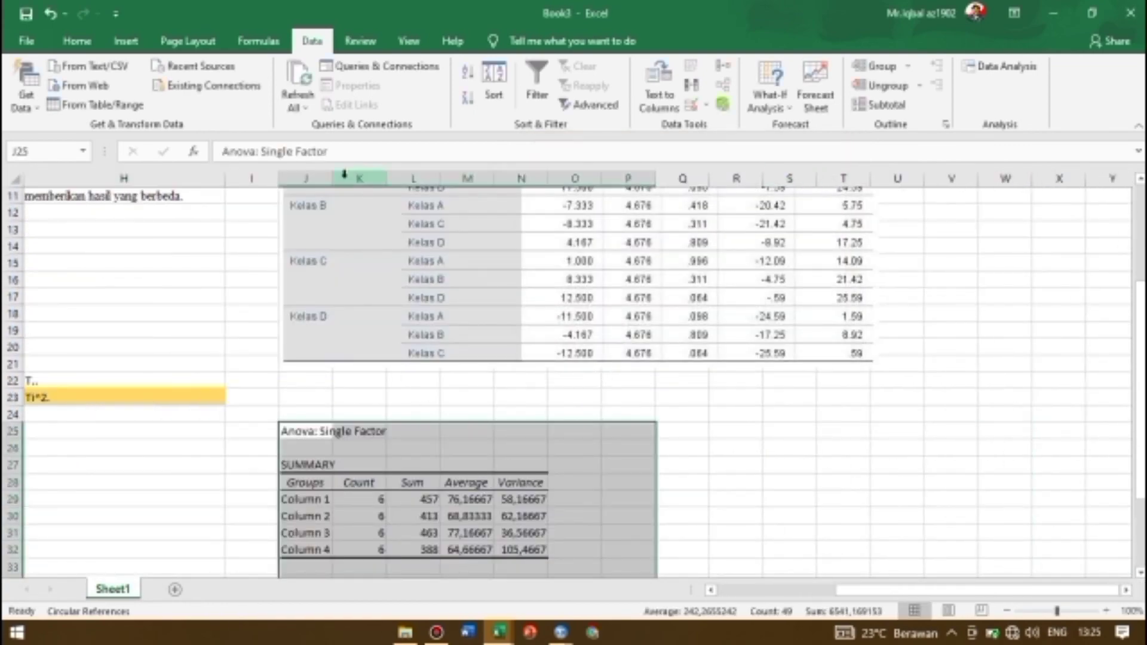
Adjust the widths of columns J through N to fit the ANOVA summary table contents
left_click_drag(332, 177, 391, 177)
double_click(442, 181)
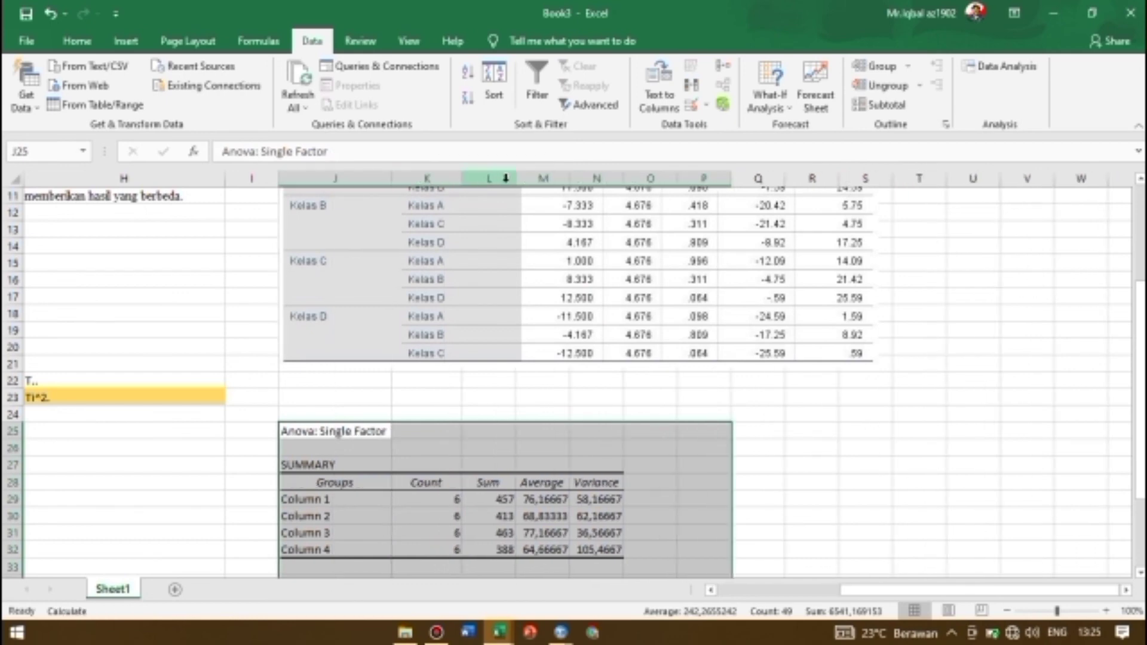
double_click(518, 179)
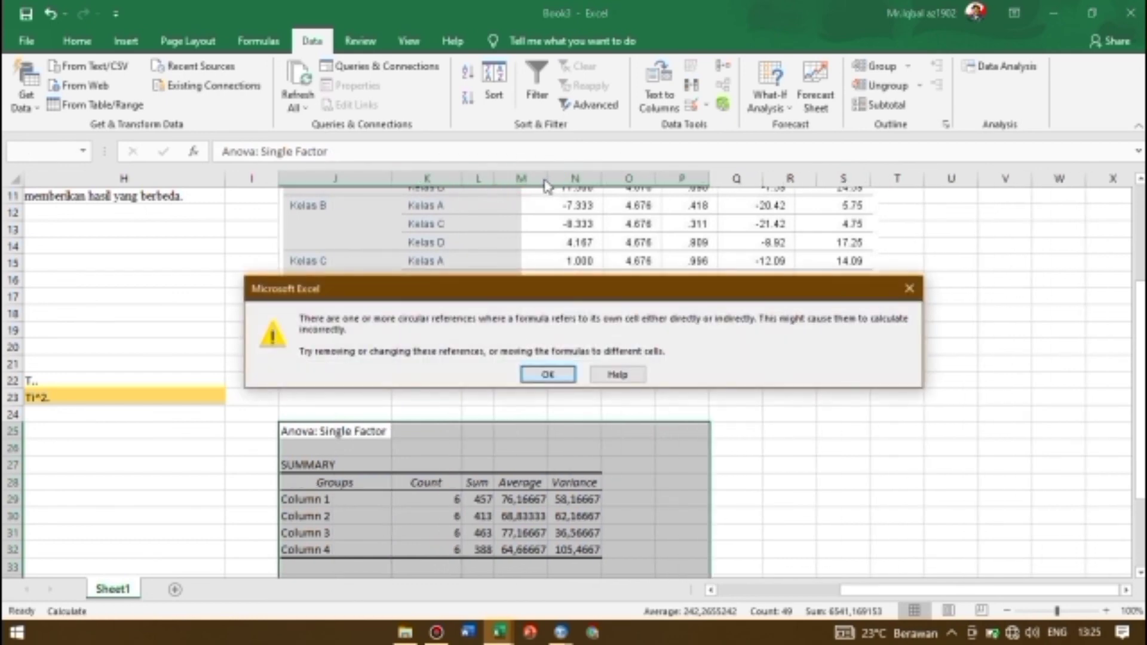
key("Return")
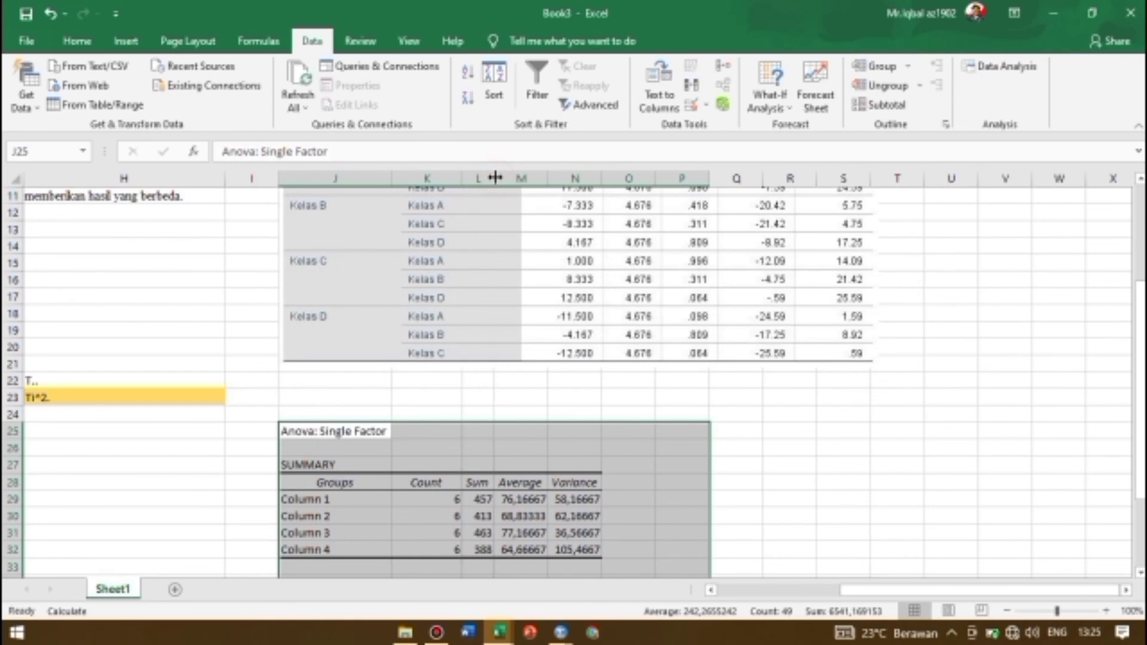
left_click_drag(545, 181, 567, 182)
double_click(618, 184)
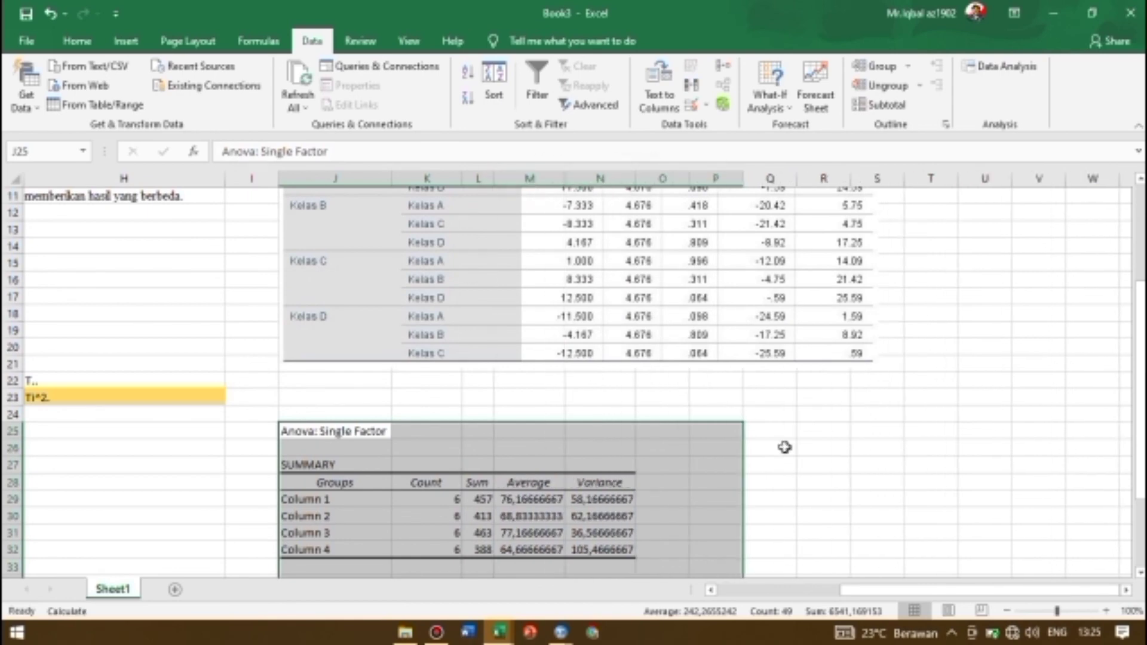
Fit the widths of columns O and P to the P-value and F crit contents of the ANOVA table
left_click(785, 448)
scroll(632, 397, "down", 3)
scroll(631, 396, "left", 1)
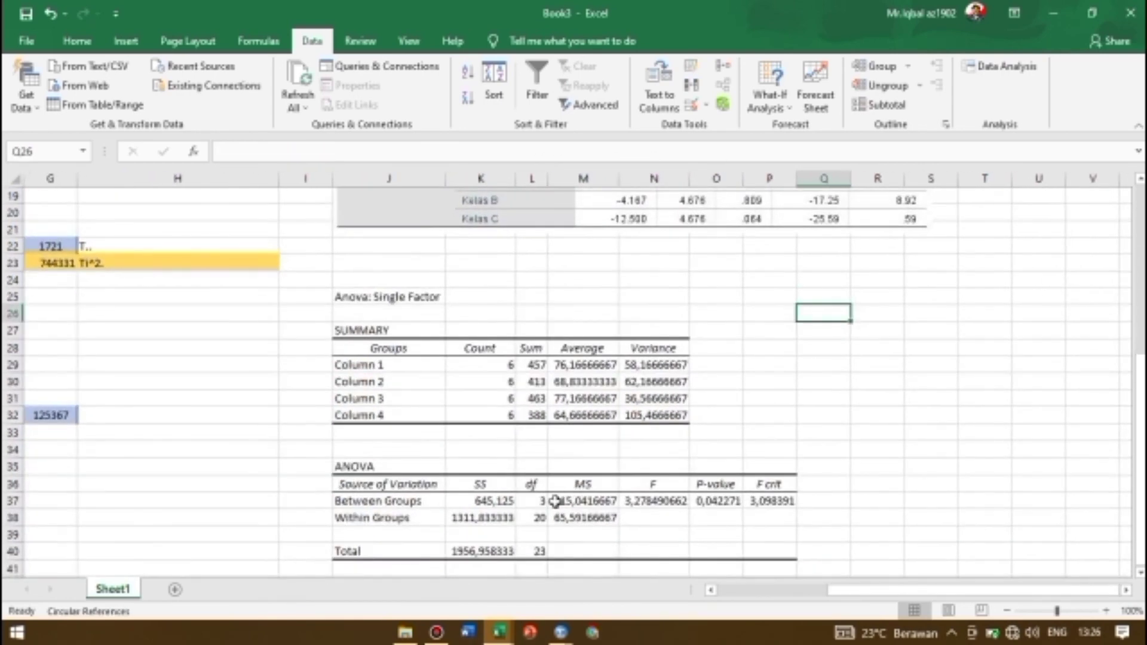
double_click(747, 175)
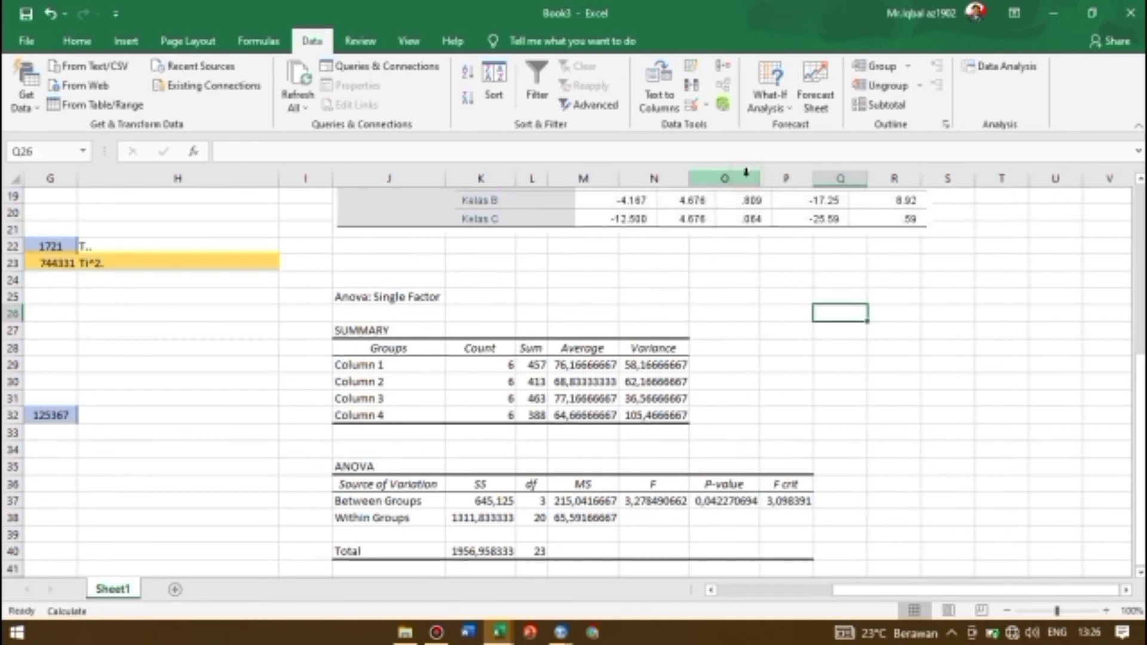
double_click(814, 178)
left_click(892, 446)
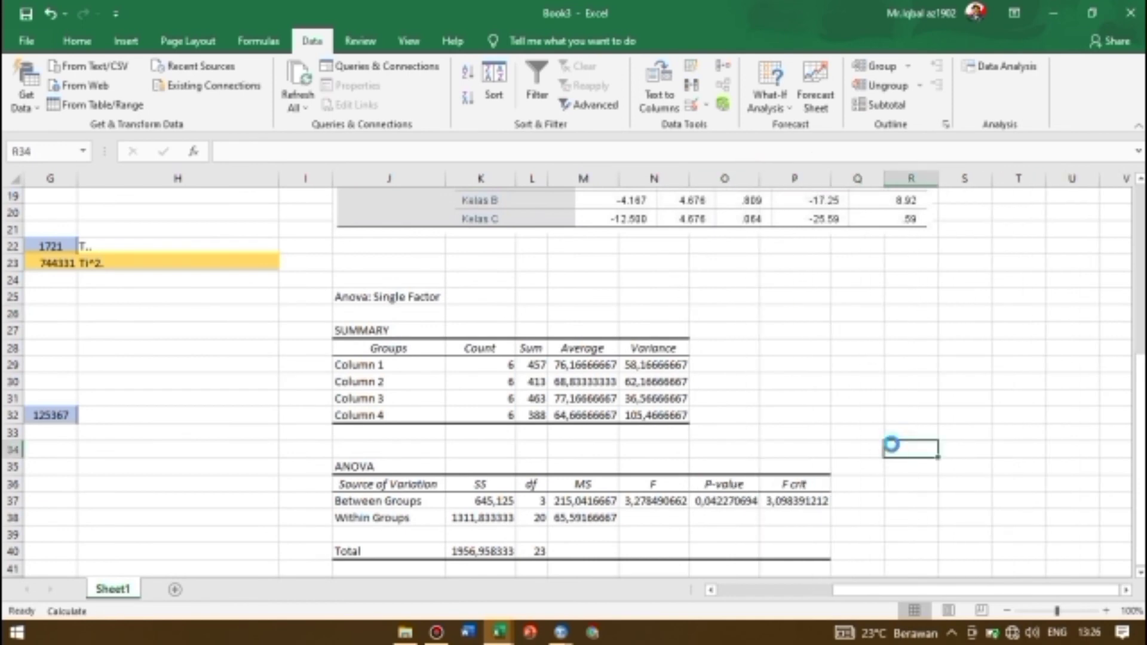
key("Return")
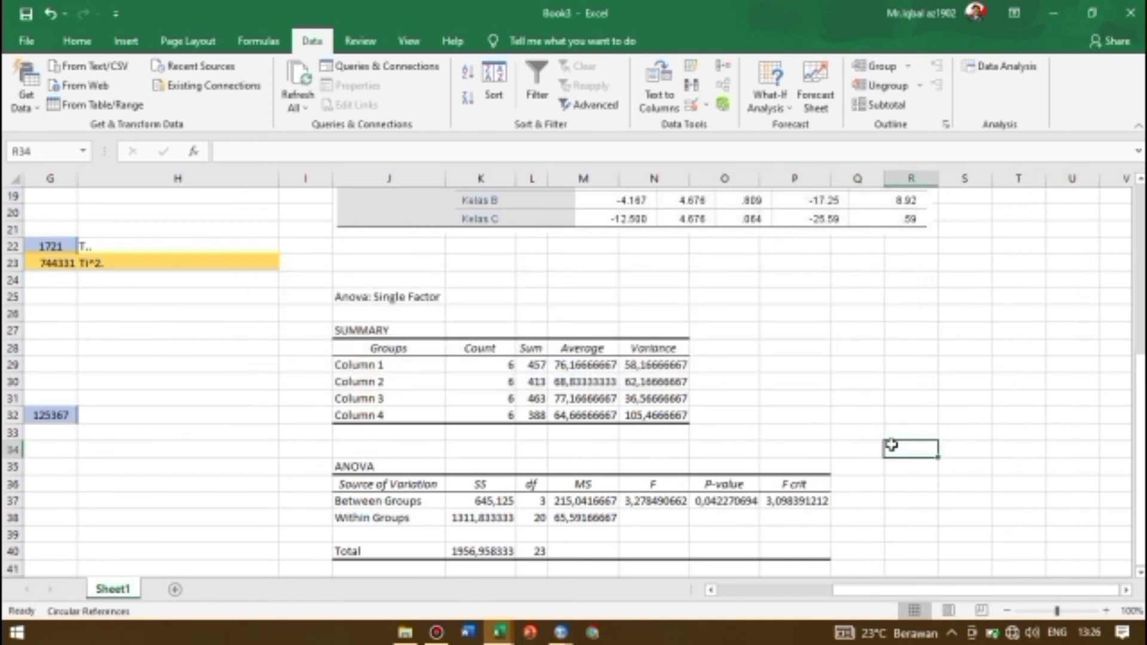
Save the workbook as ANOVA(3) in the UAS PRAKTIKUM folder on the Desktop
scroll(685, 373, "up", 6)
scroll(685, 373, "left", 2)
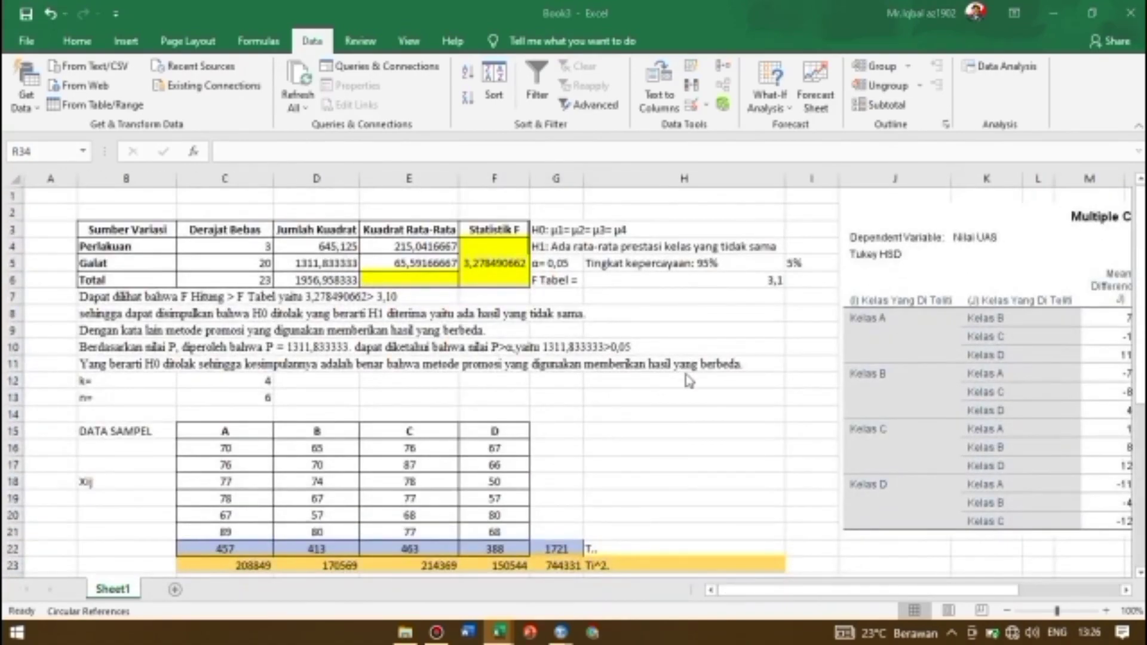
key("ctrl+s")
left_click(457, 413)
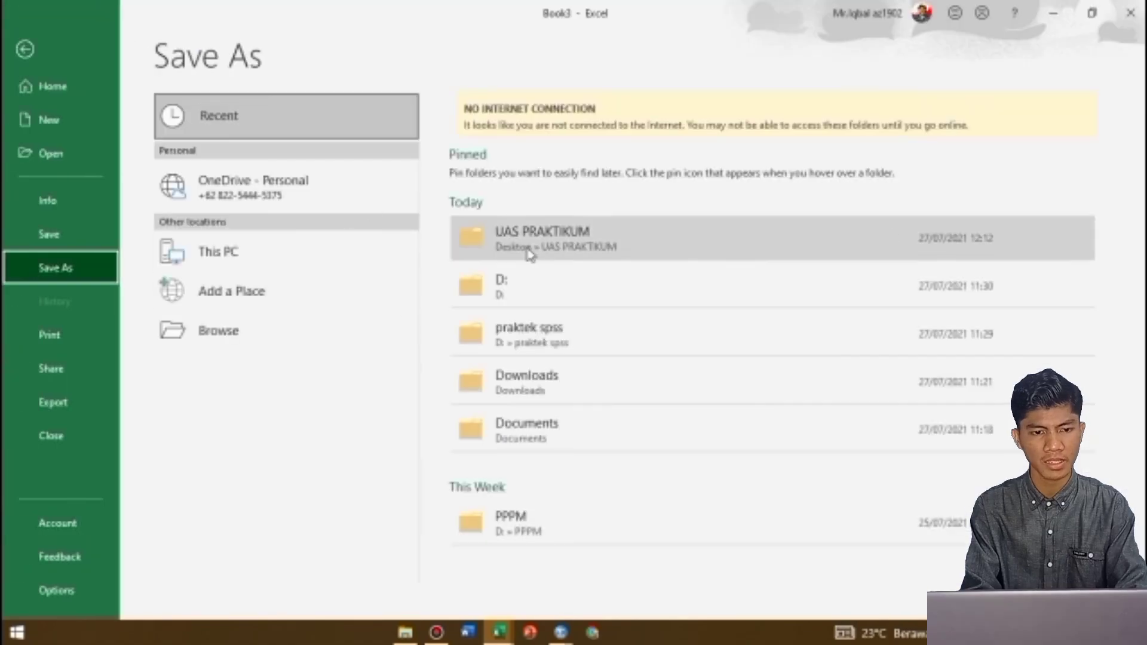
left_click(554, 239)
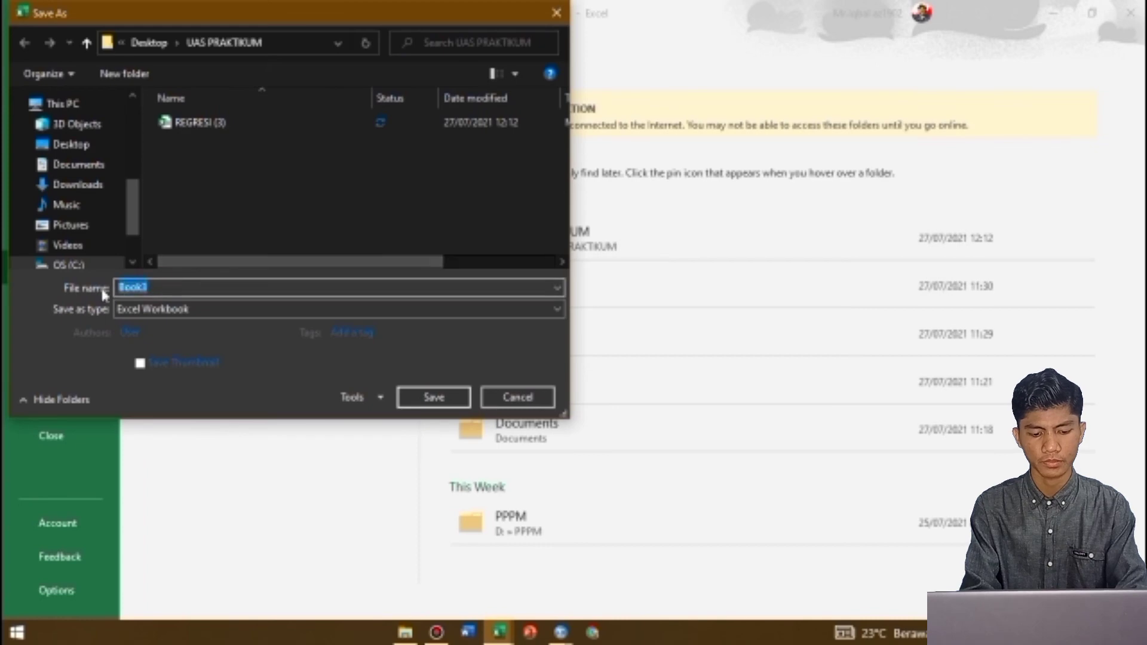
type("N")
key("BackSpace")
type("AN")
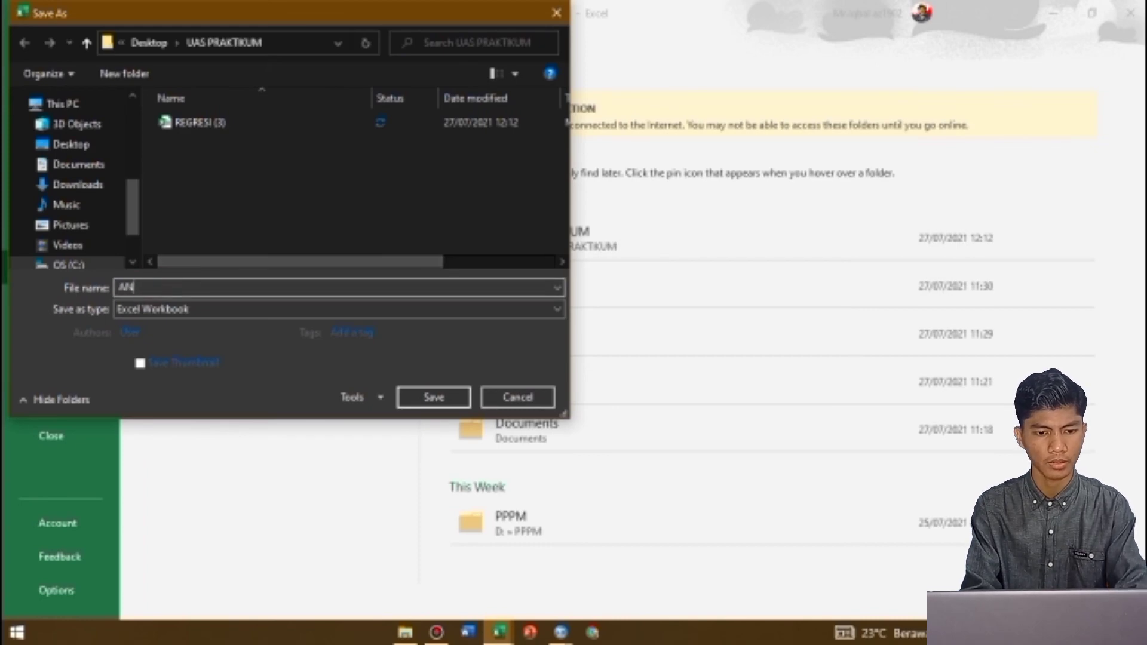
type("OVA(3)")
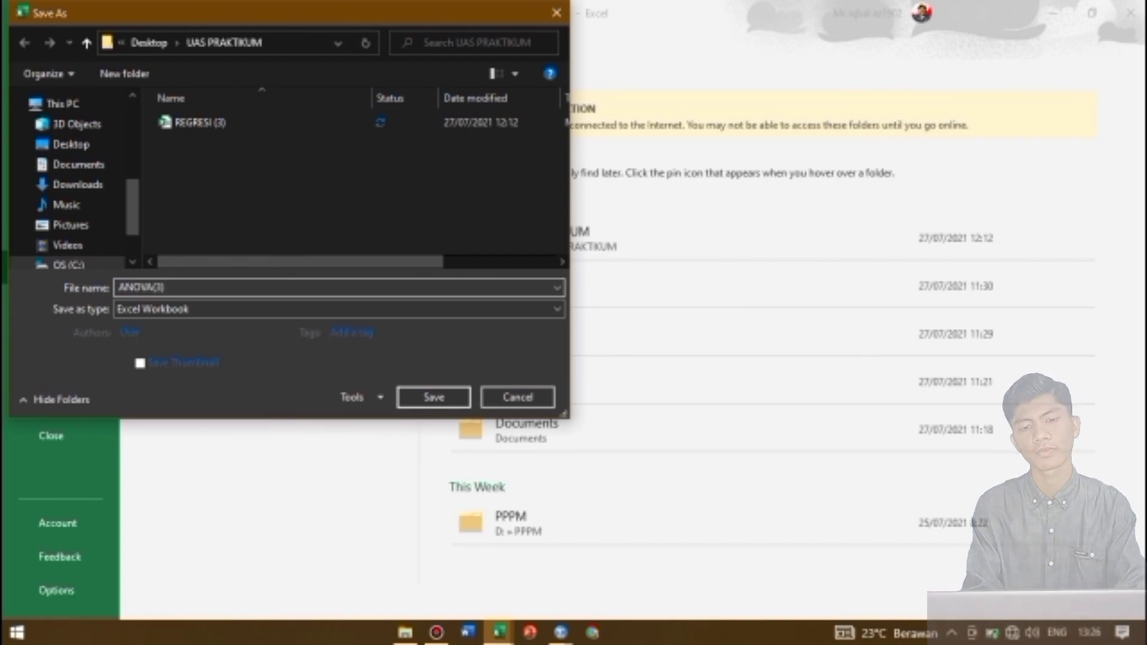
key("Return")
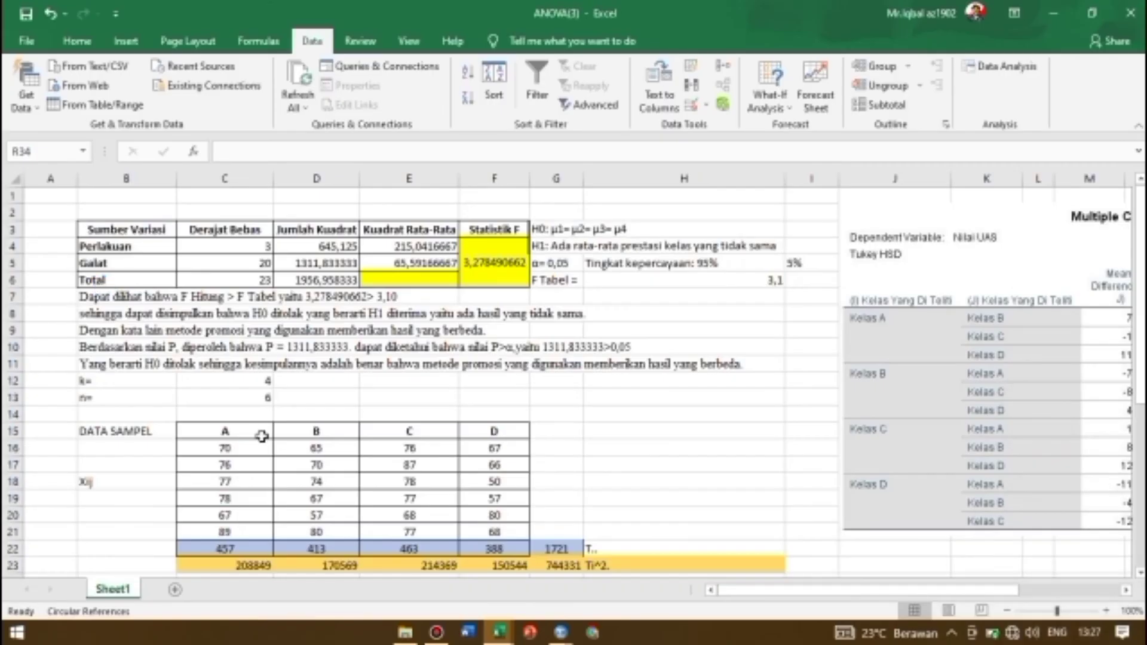